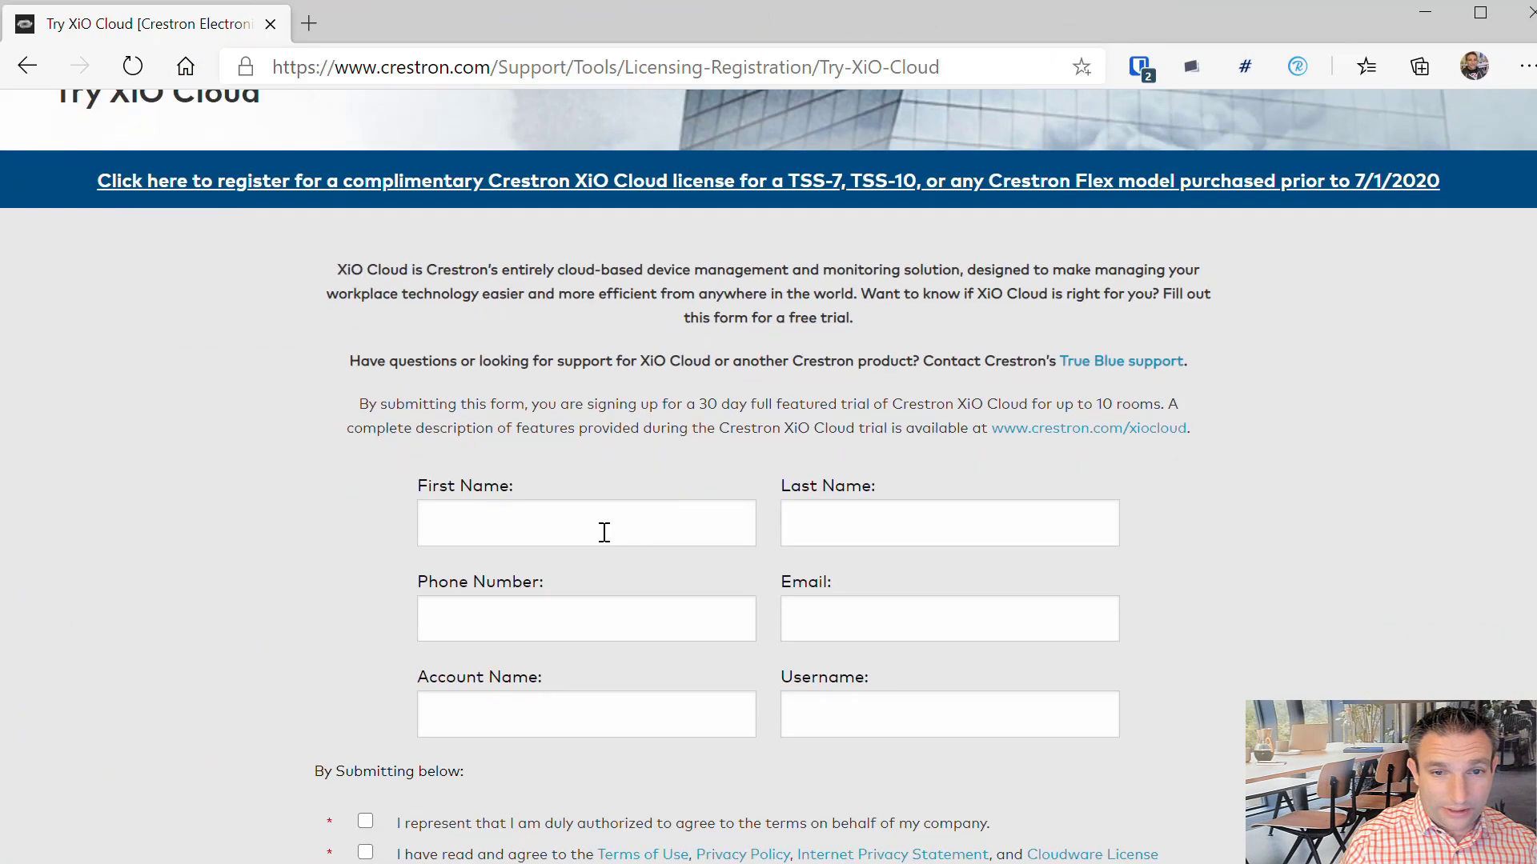
Fill in the contact's first and last name, autofill the phone, and retype the e-mail address.
click(490, 522)
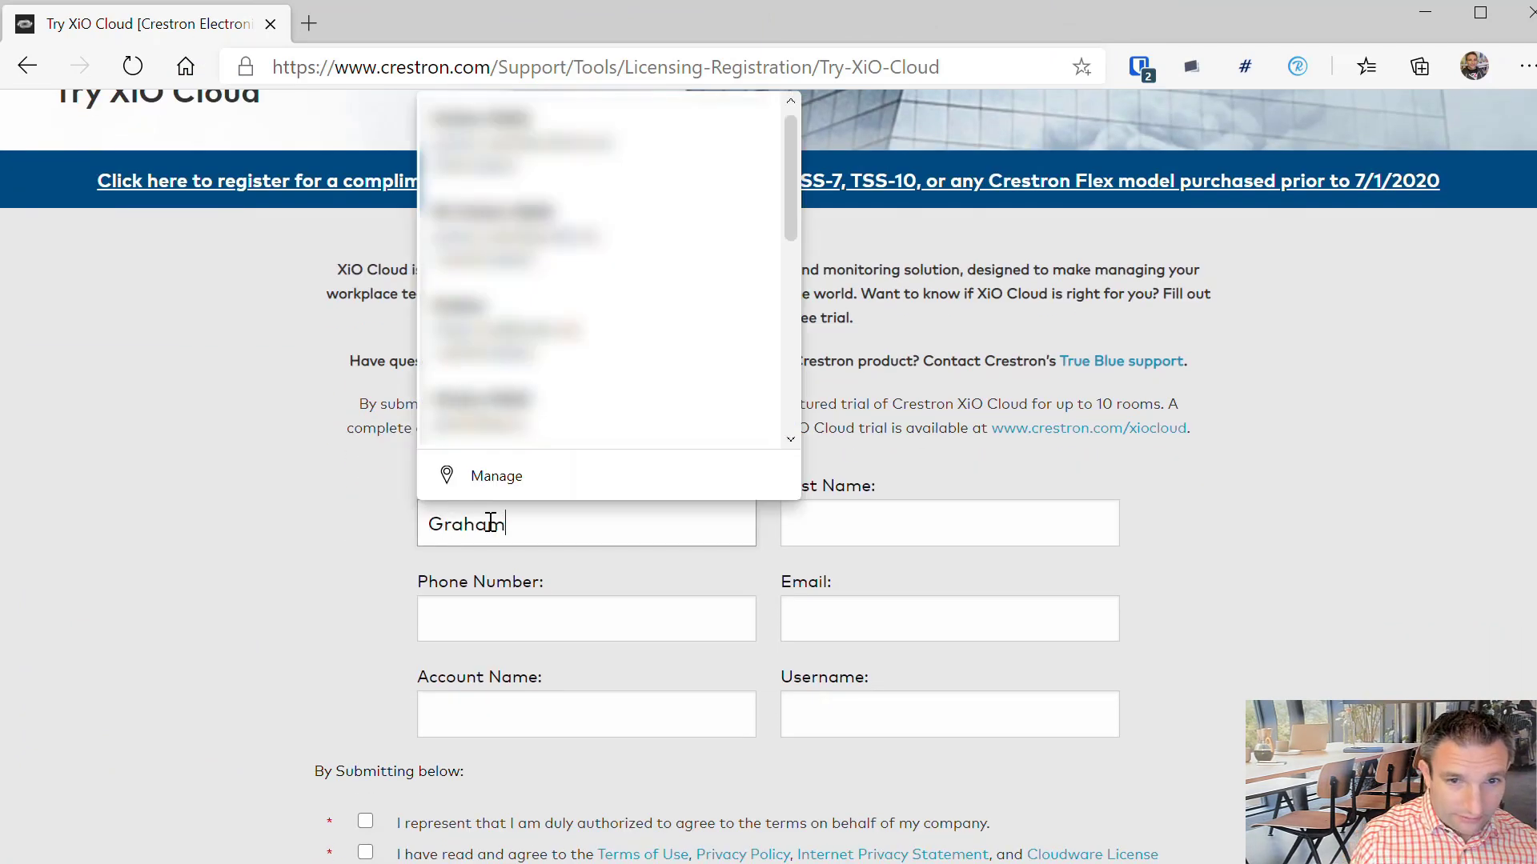
key(Tab)
key(Tab)
key(Down)
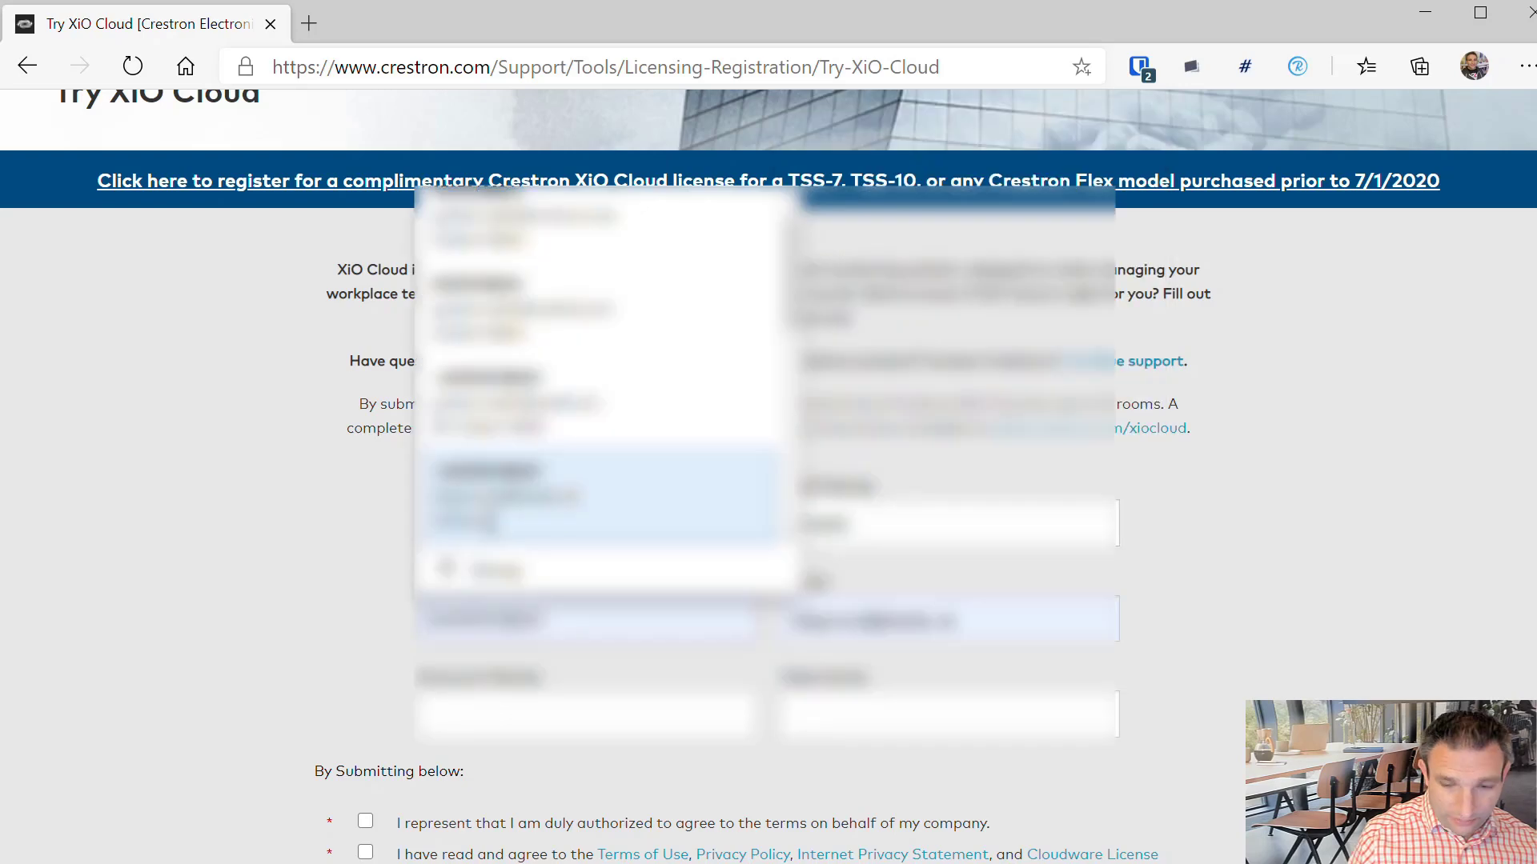
key(Return)
key(Tab)
key(BackSpace)
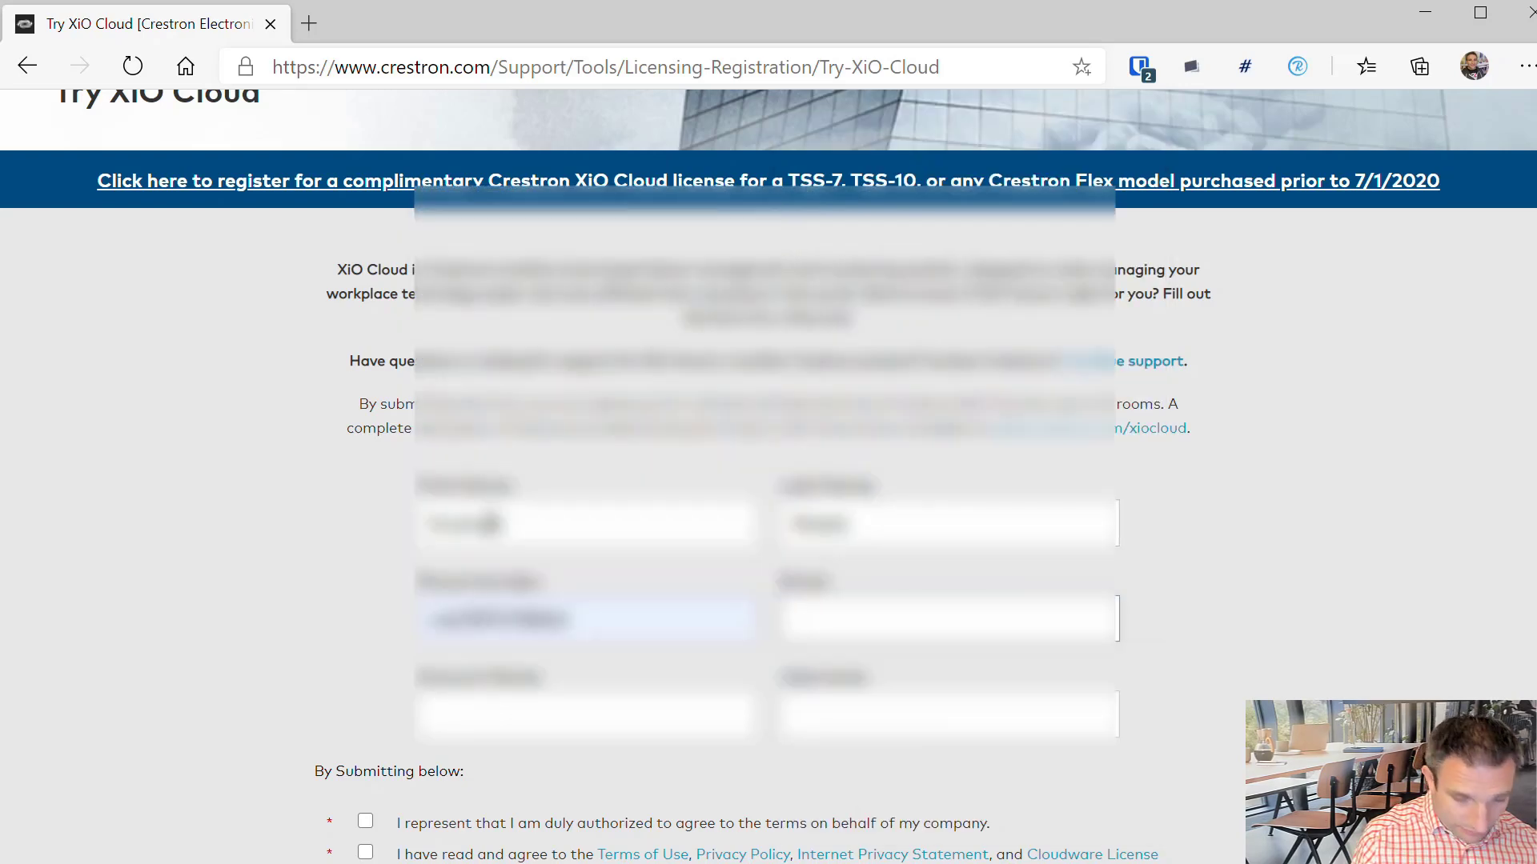
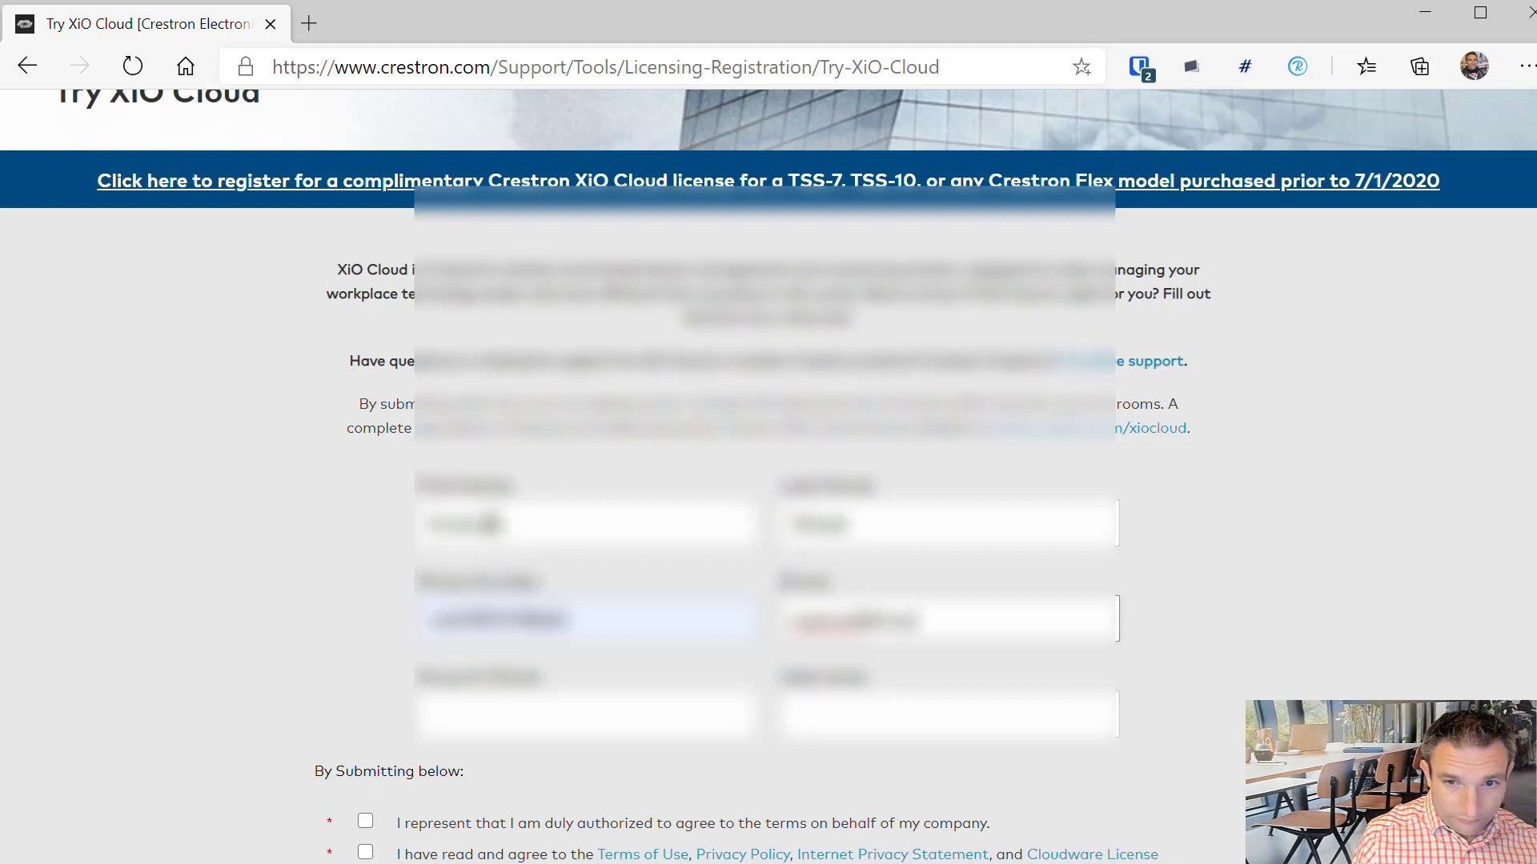
text(com)
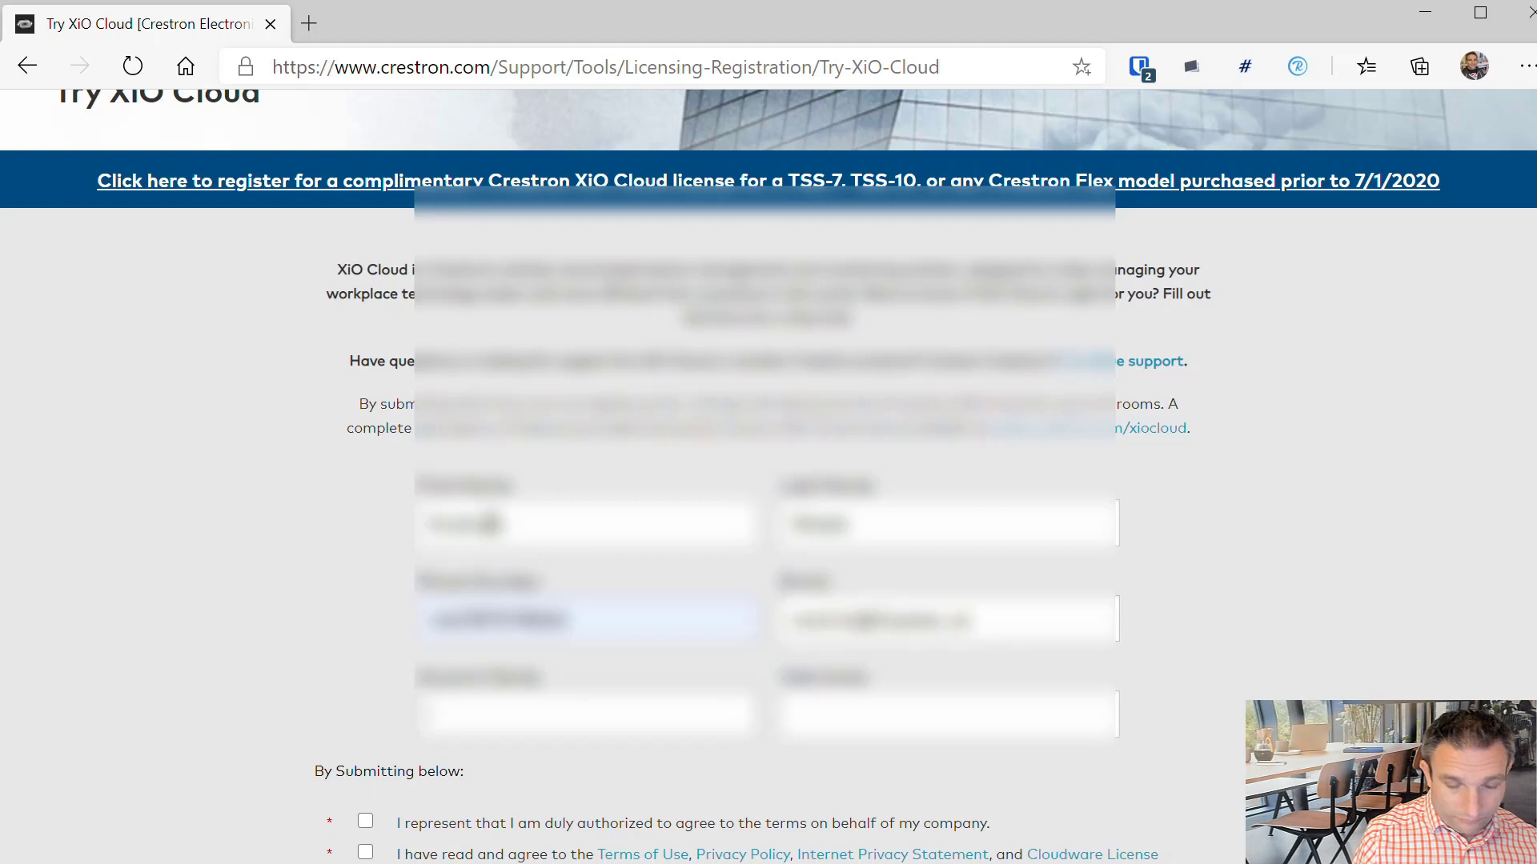
Accept the terms of use and policies and submit the XiO Cloud trial request.
scroll(375, 707, down, 2)
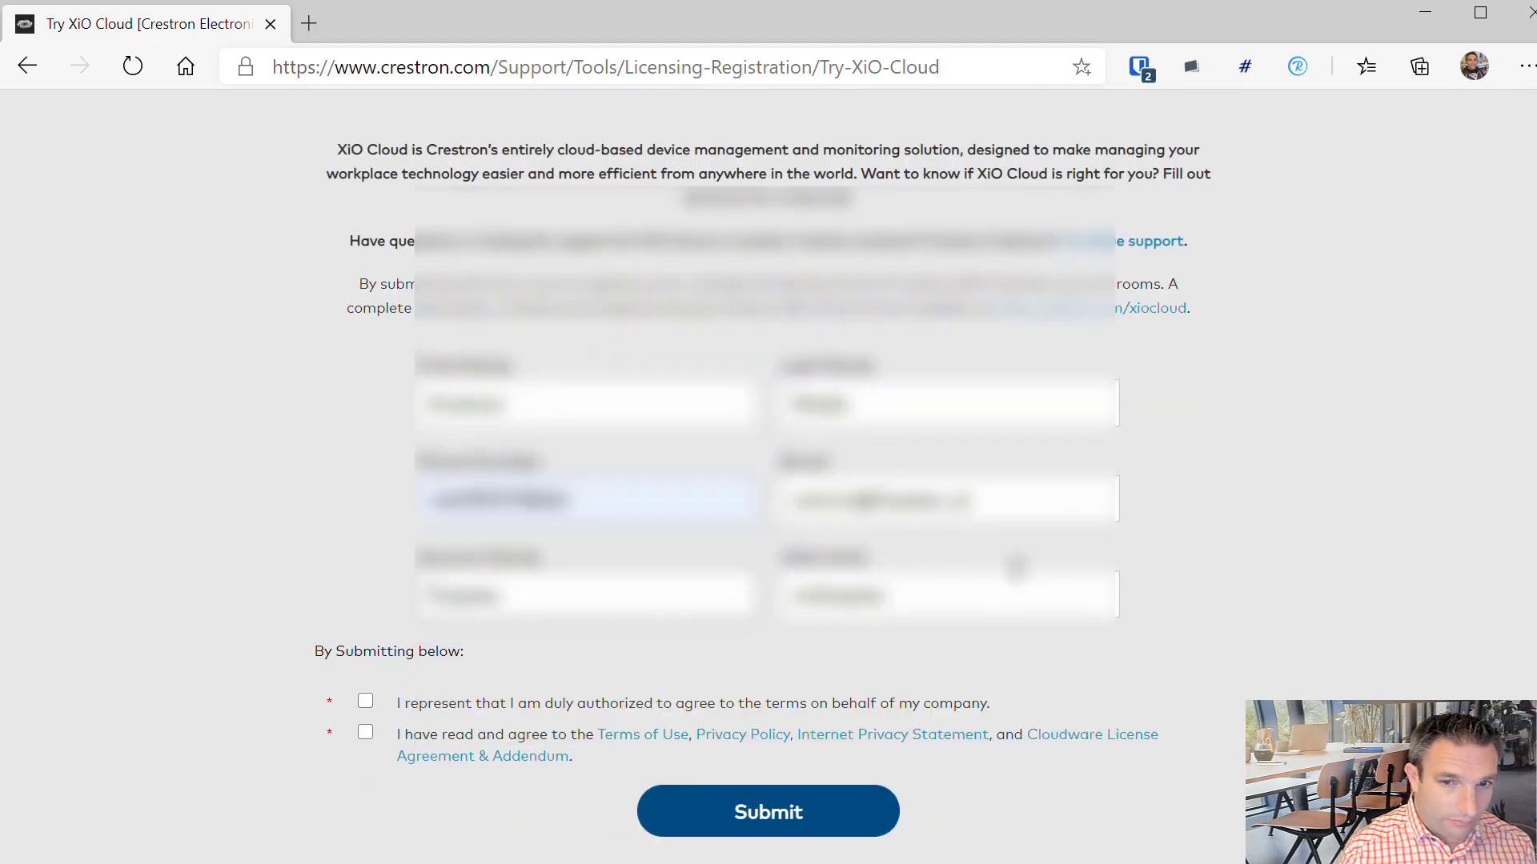
click(364, 738)
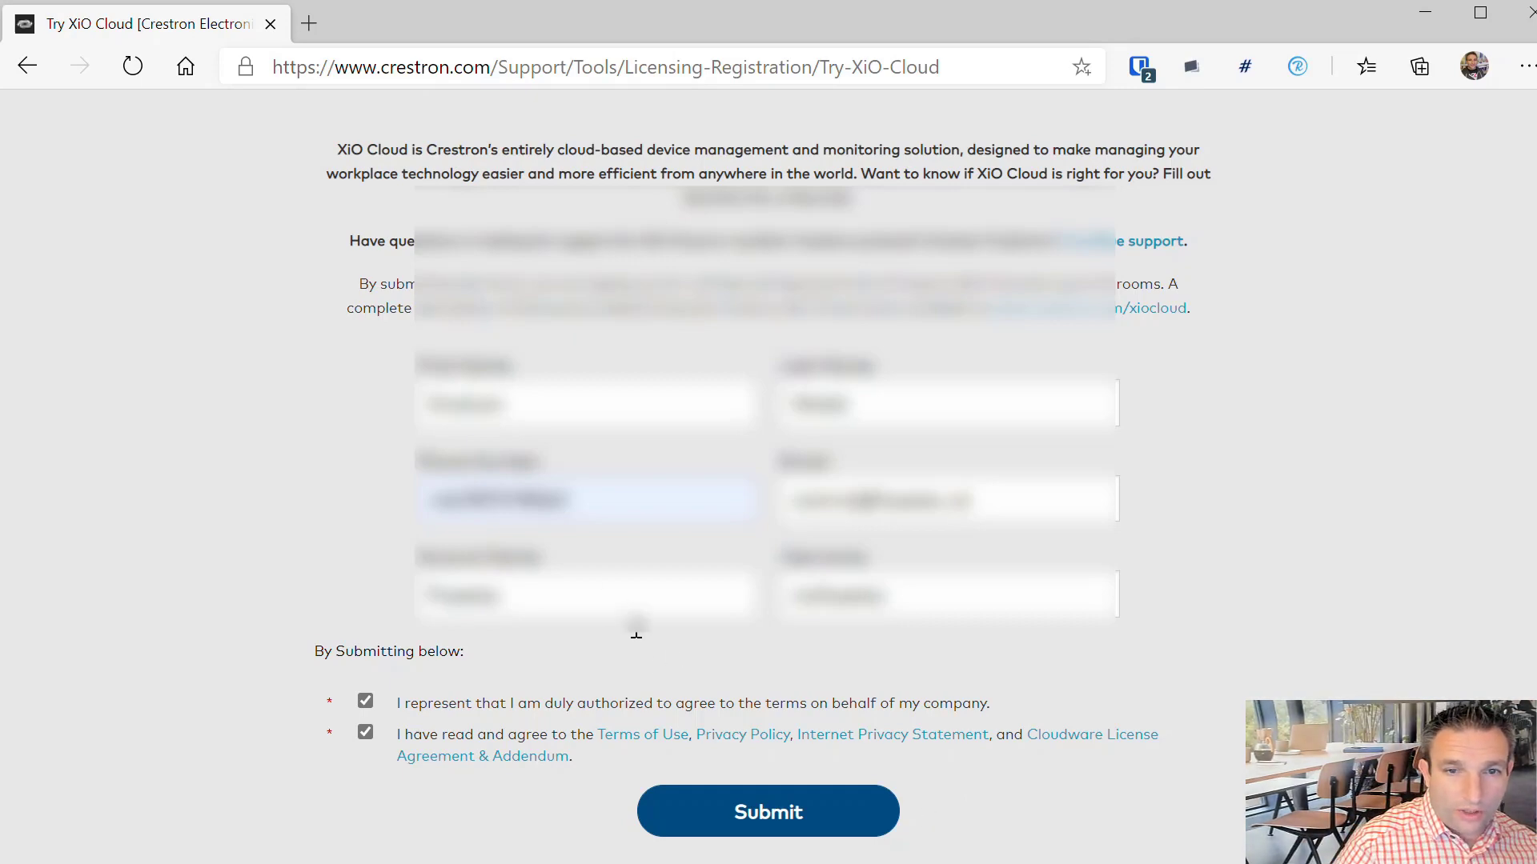
click(764, 815)
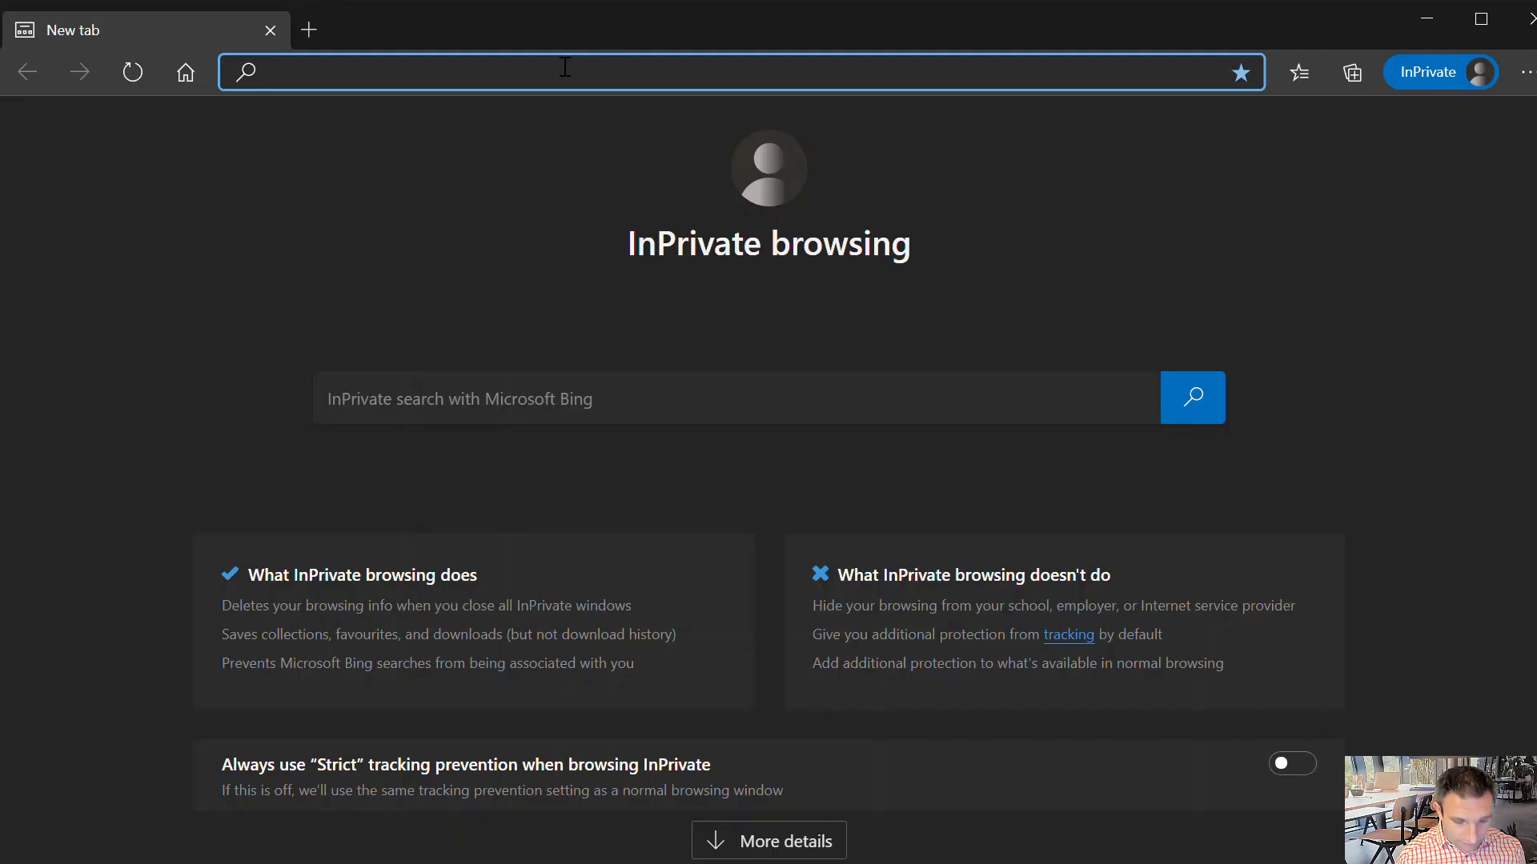
Load portal.crestron.io and go to the XiO Cloud Sign In page.
text(port)
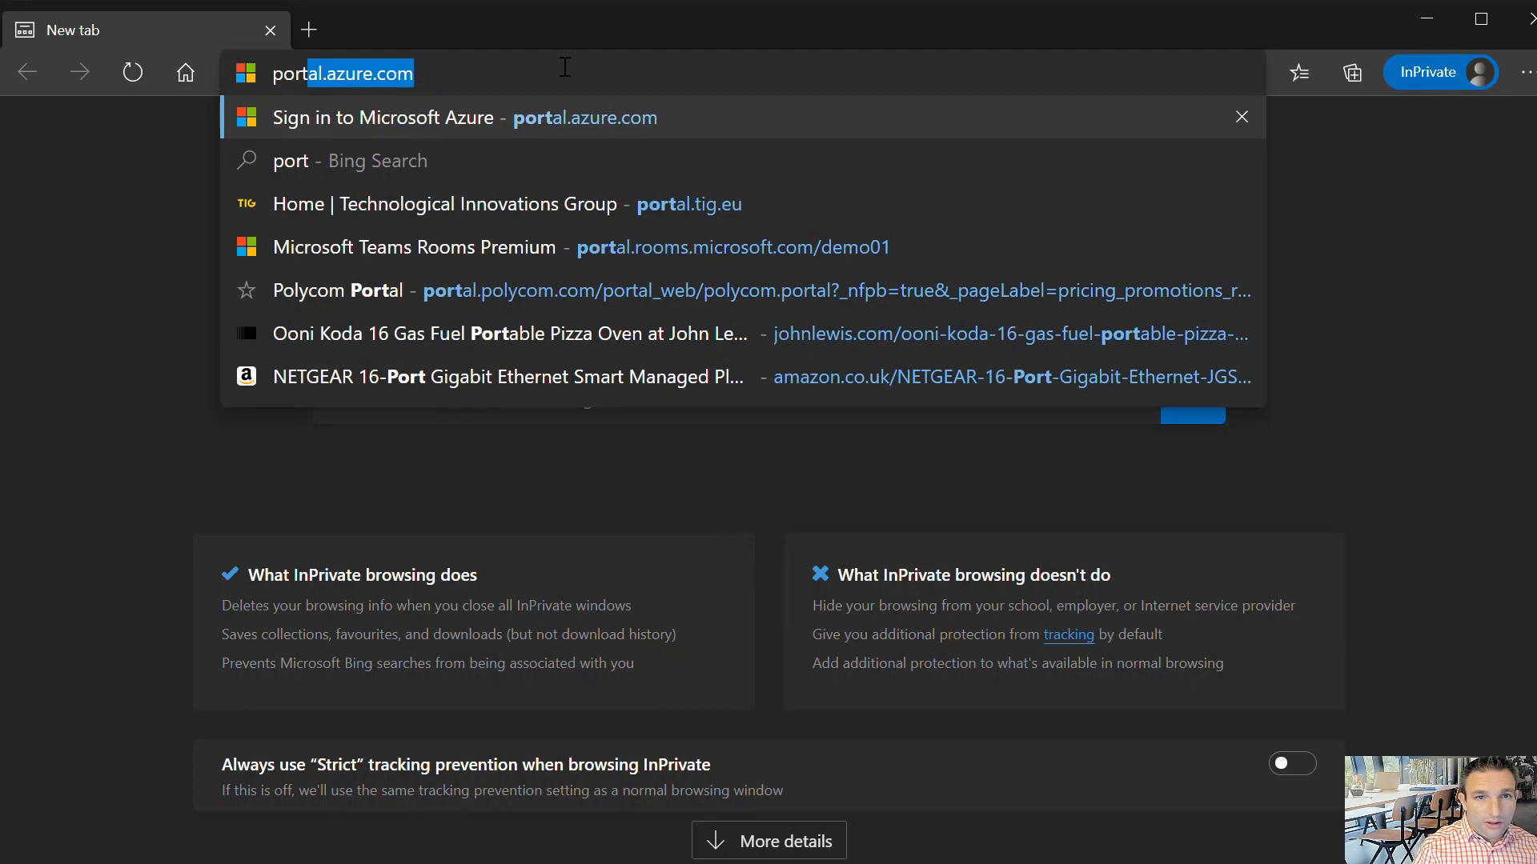
text(al.crestron.)
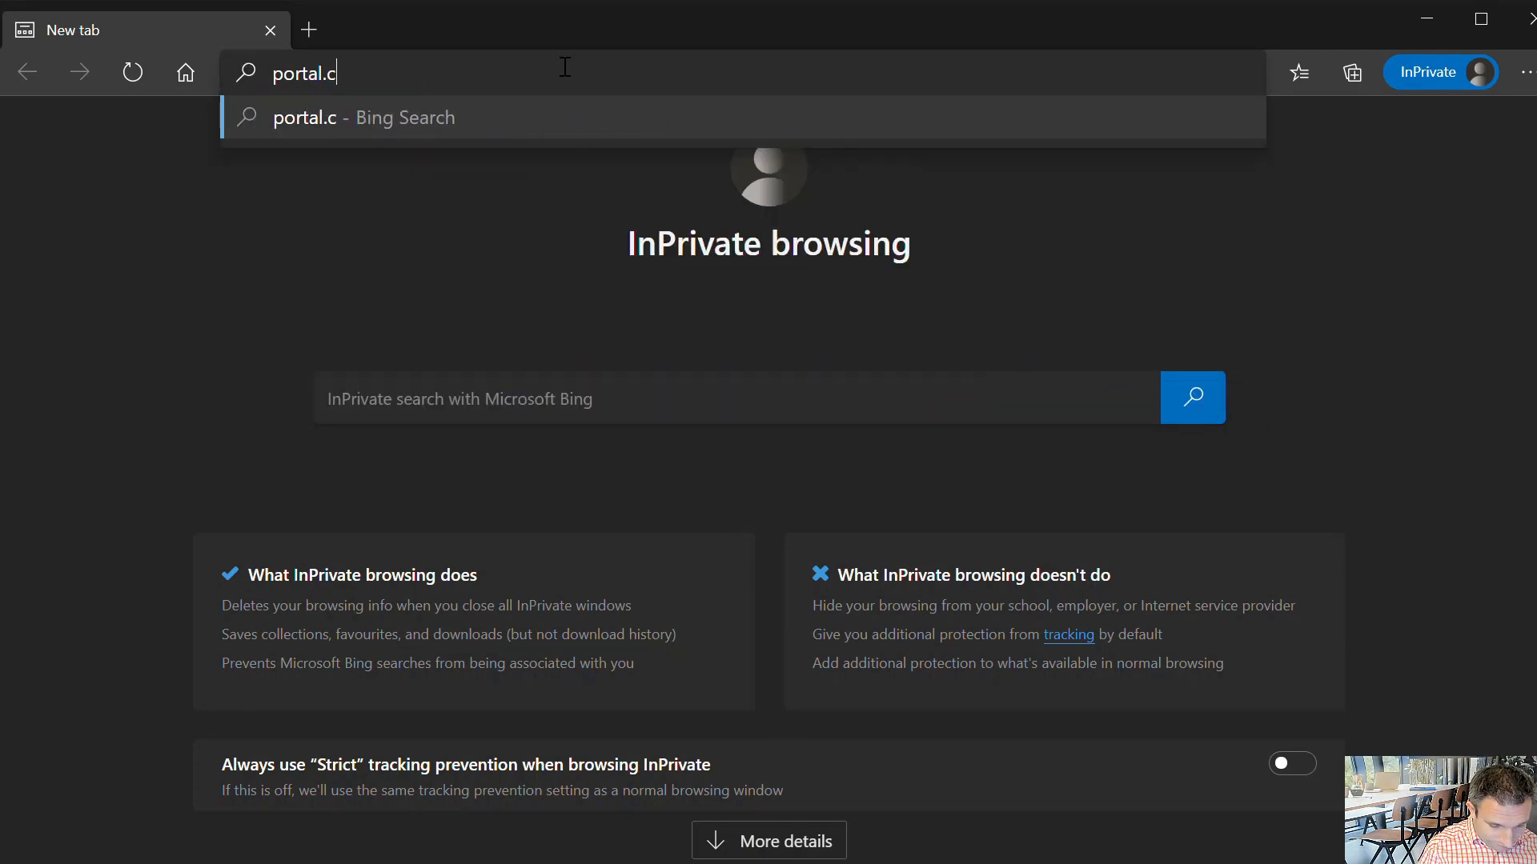
text(io)
key(Return)
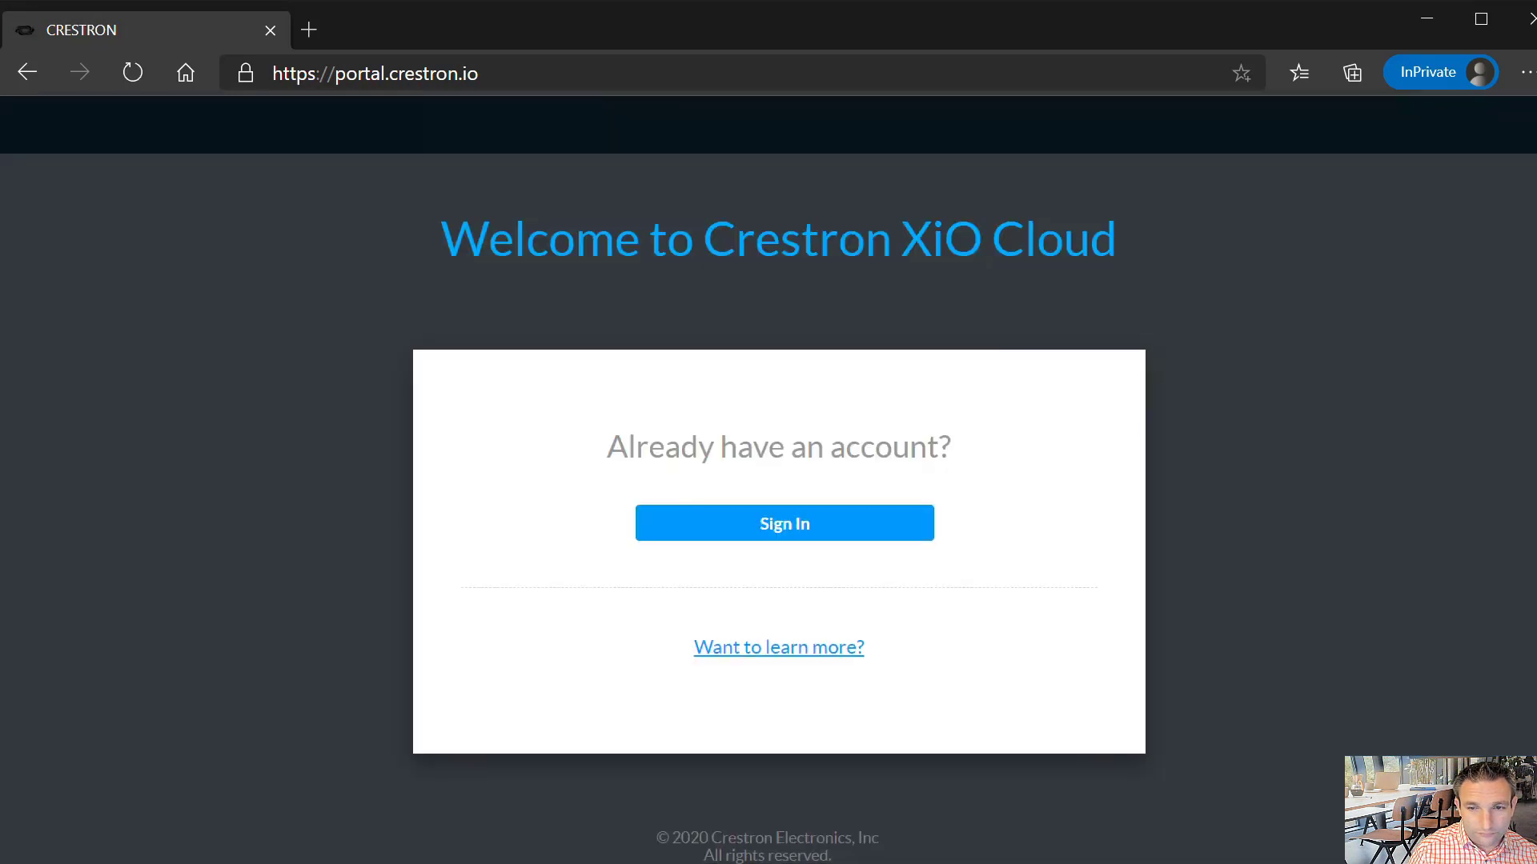
click(750, 528)
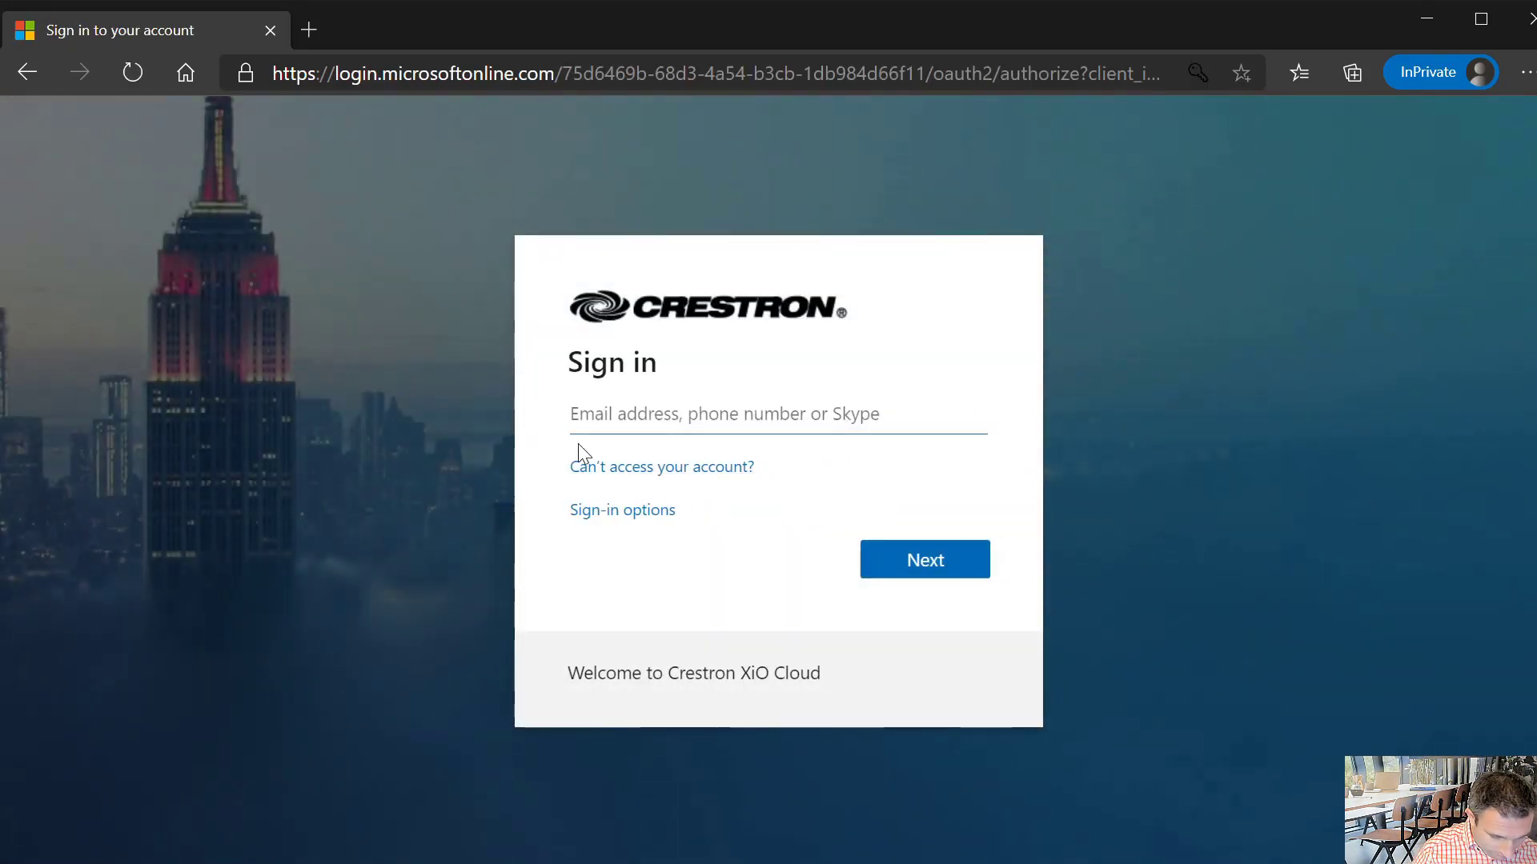
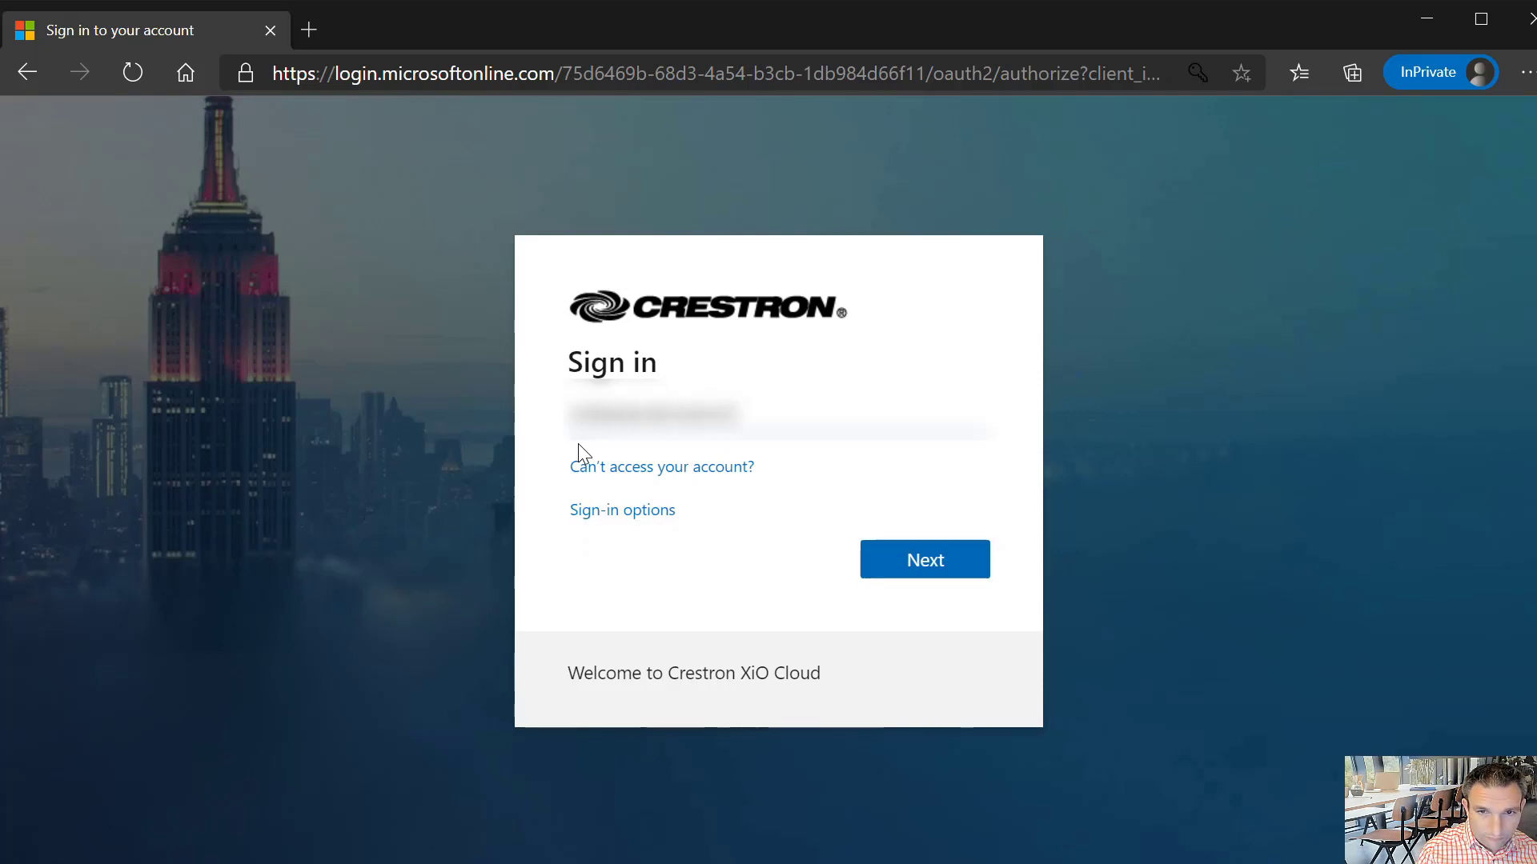
Sign in with the admin account's e-mail and its first-time password.
key(Return)
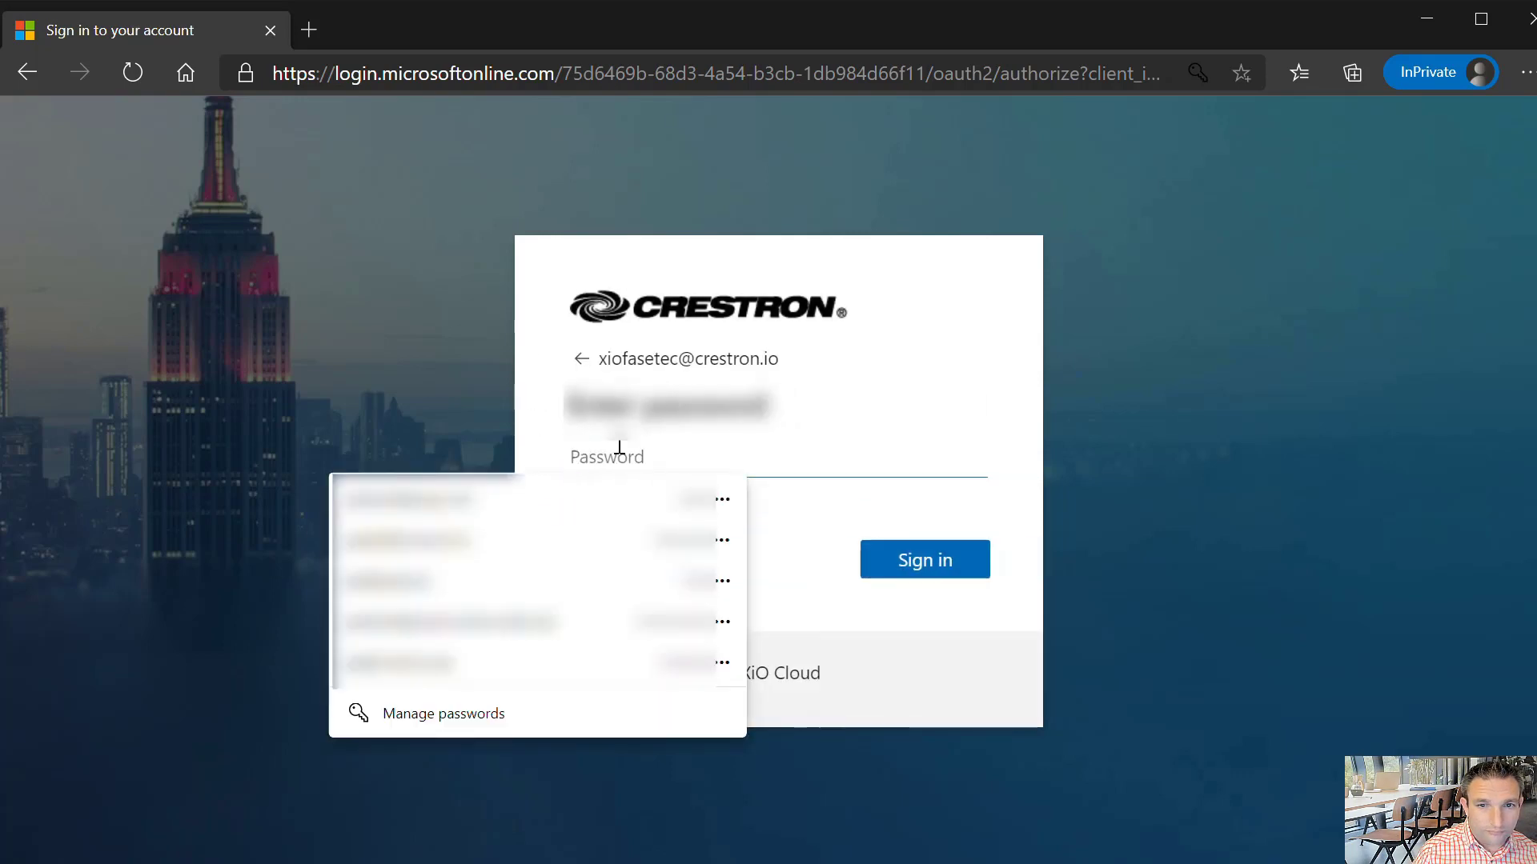
key(ctrl+v)
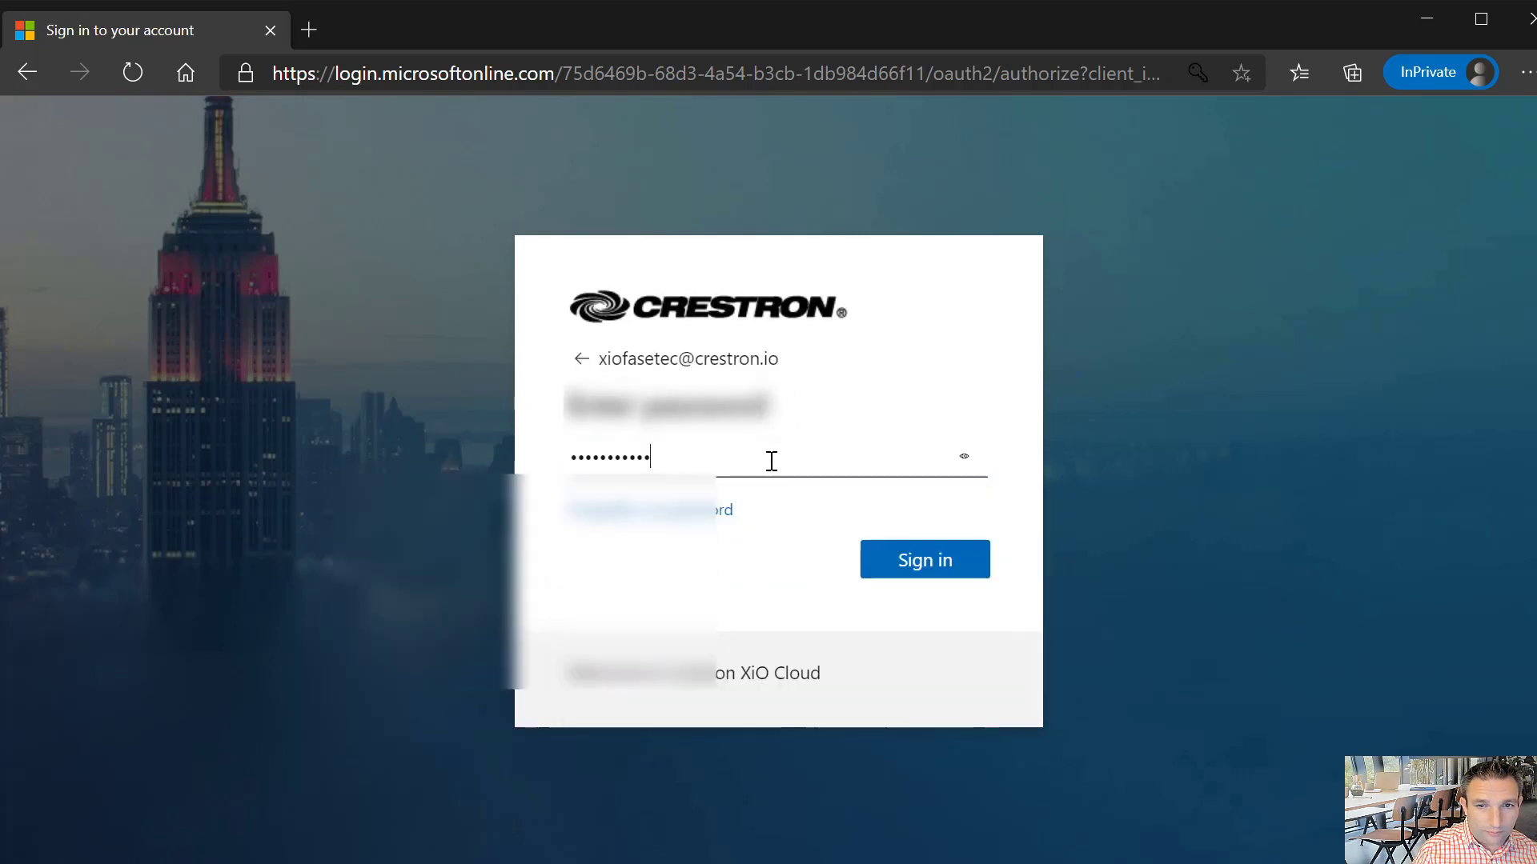
click(917, 570)
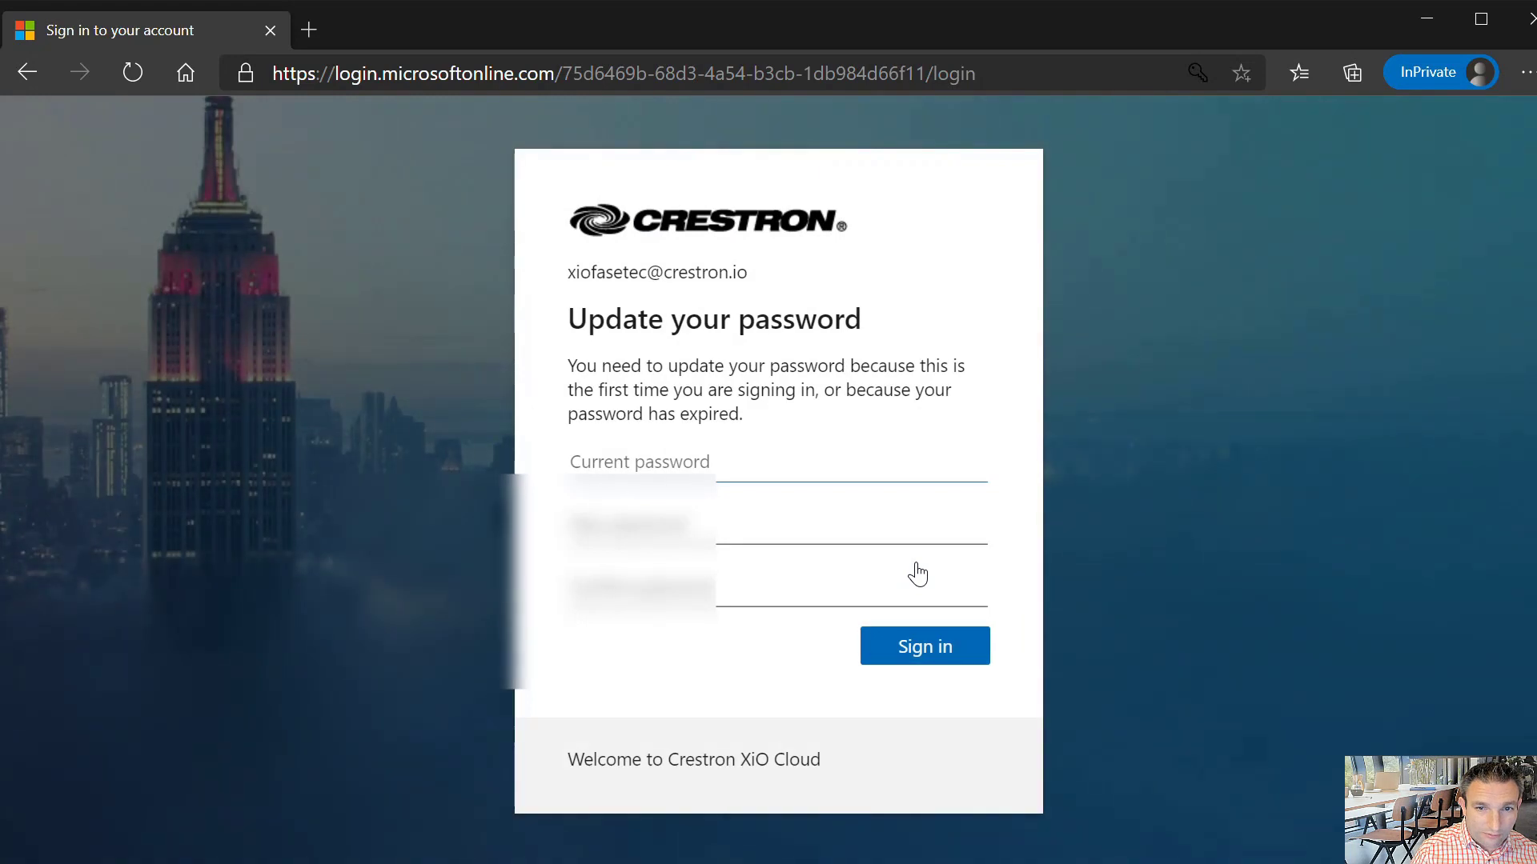
Replace the first-time password by entering the current password and a new one twice.
key(ctrl+v)
key(Tab)
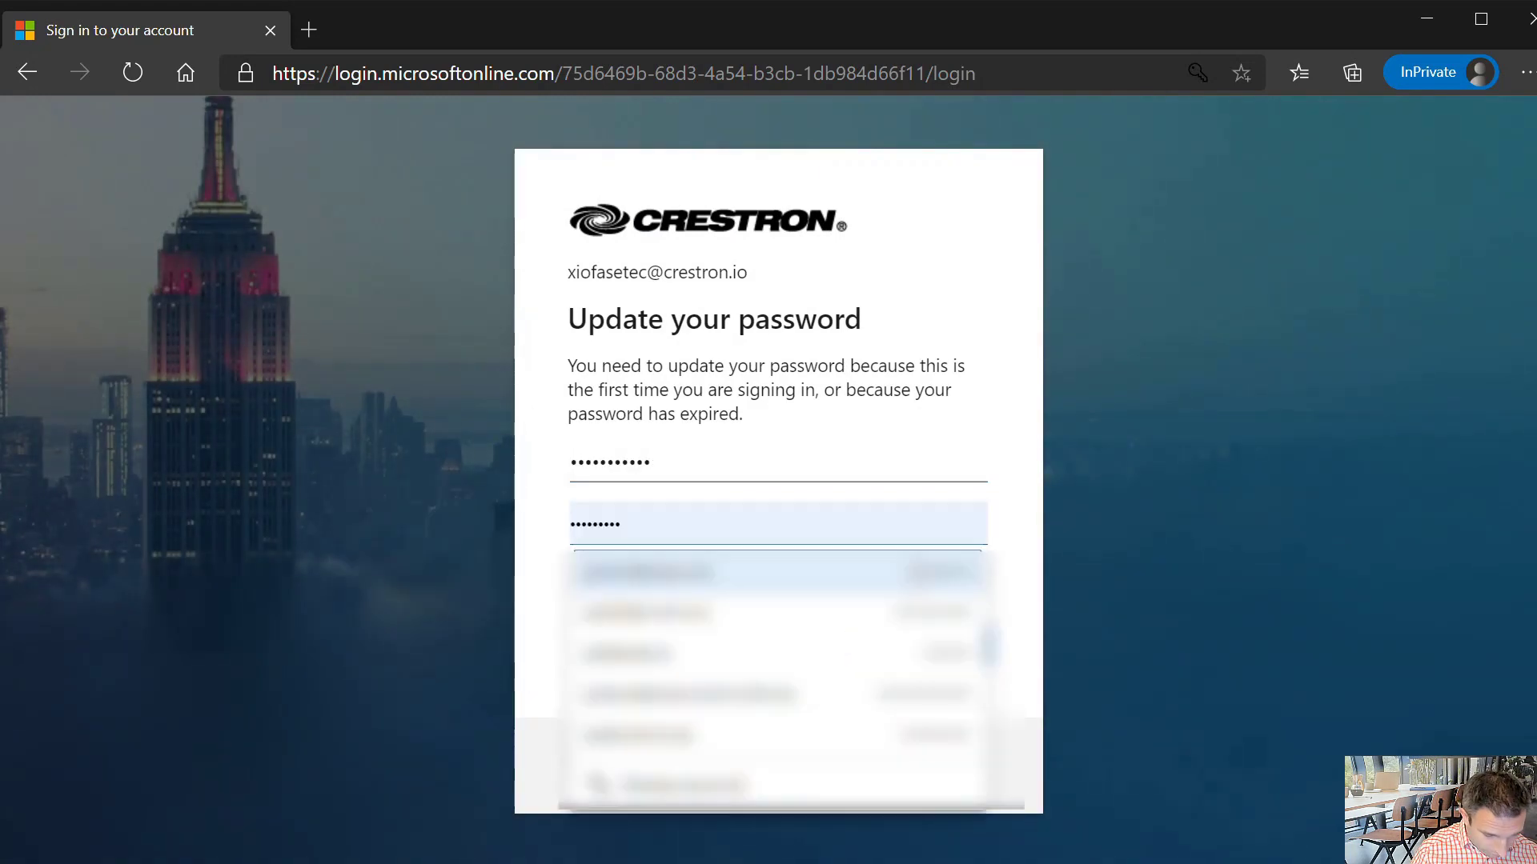
key(ctrl+v)
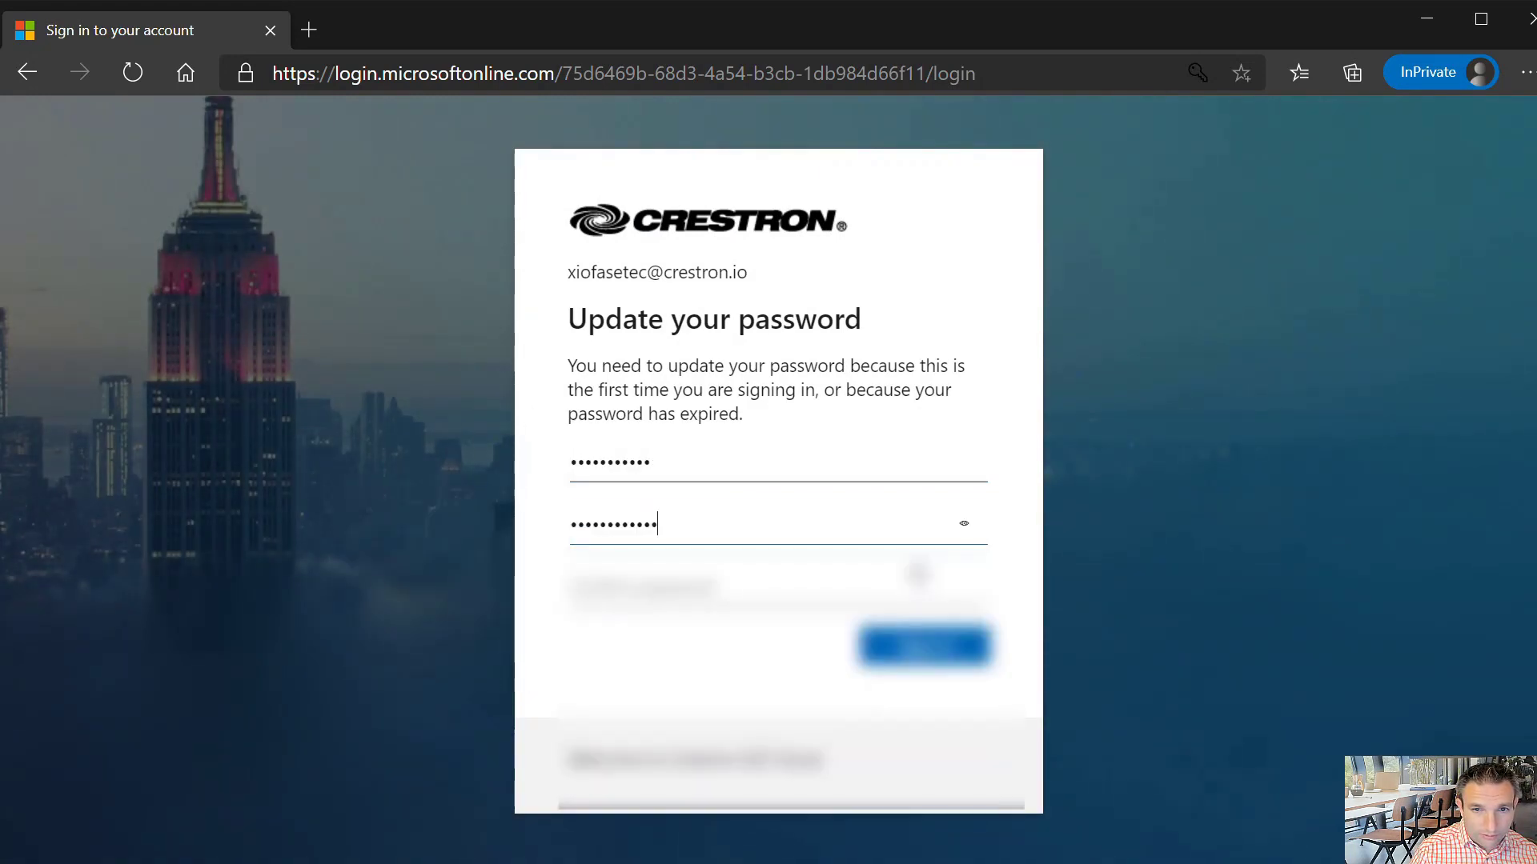
key(Tab)
key(ctrl+v)
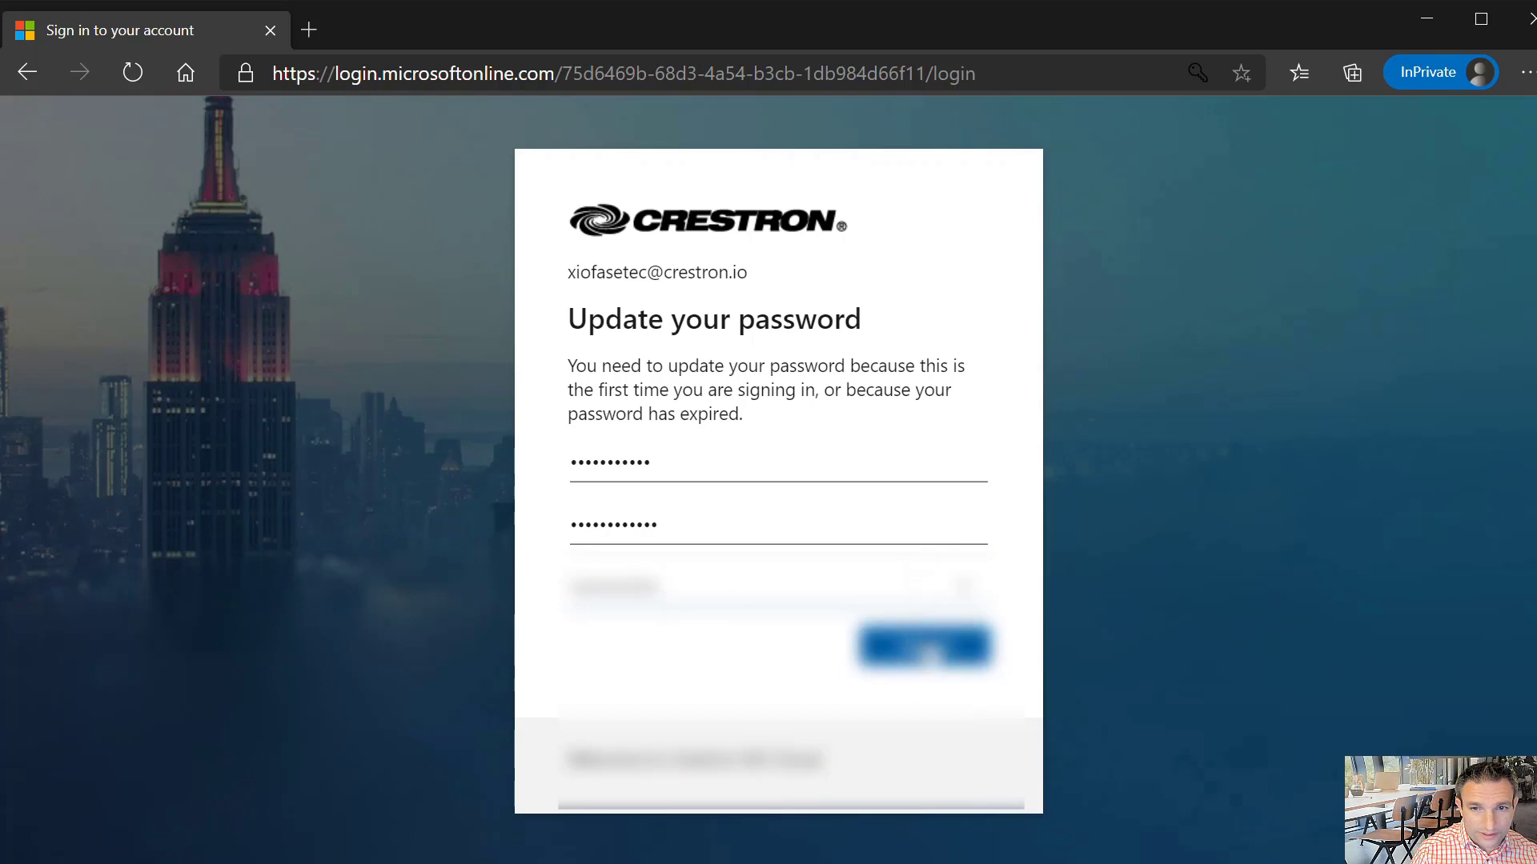
click(928, 649)
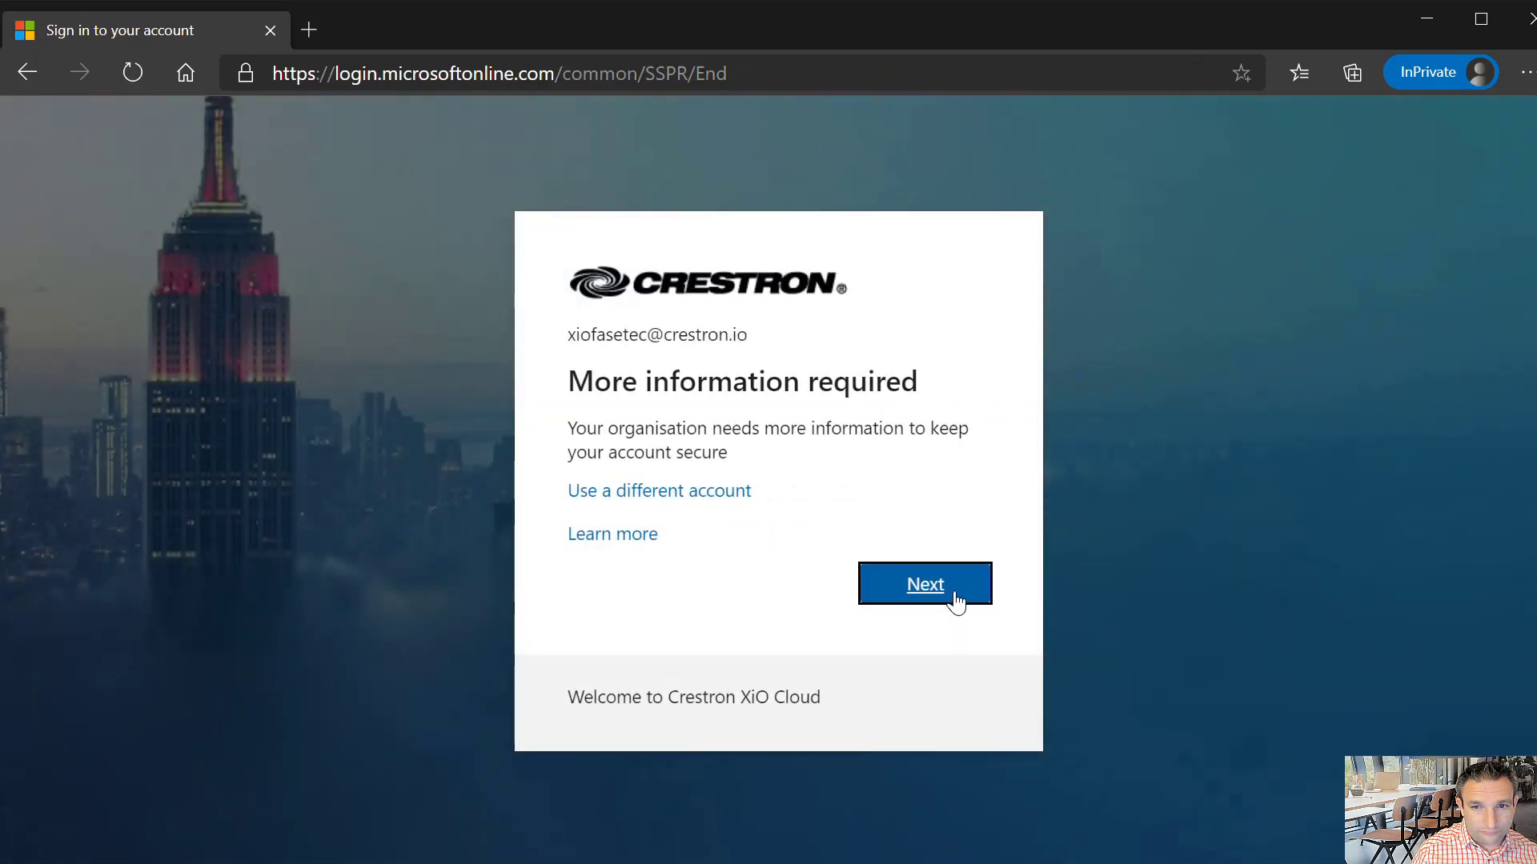
Verify the authentication phone with a texted code and finish the account recovery setup.
click(957, 602)
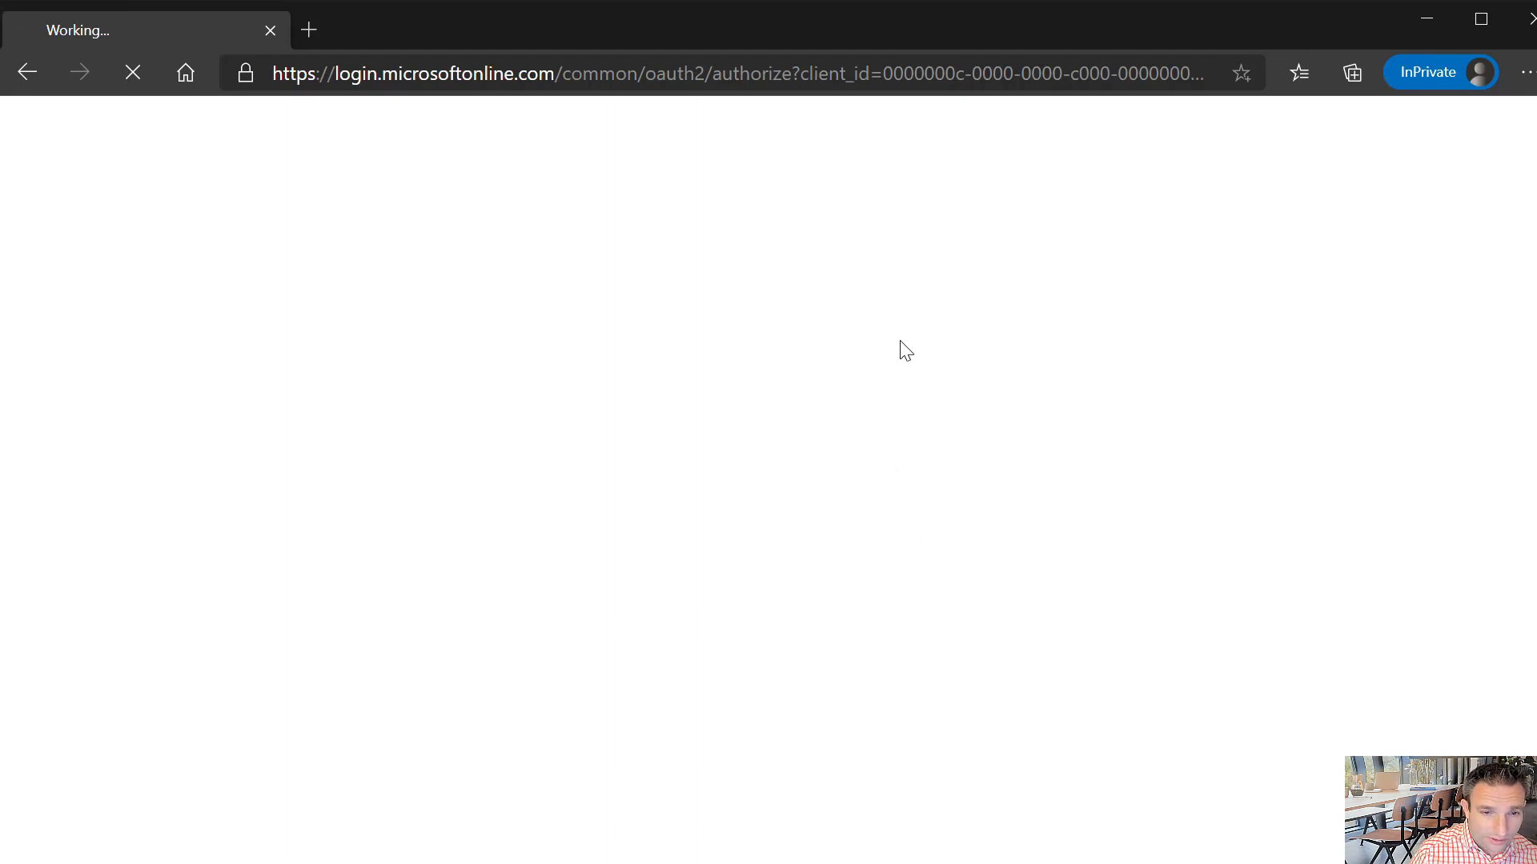
right_click(880, 350)
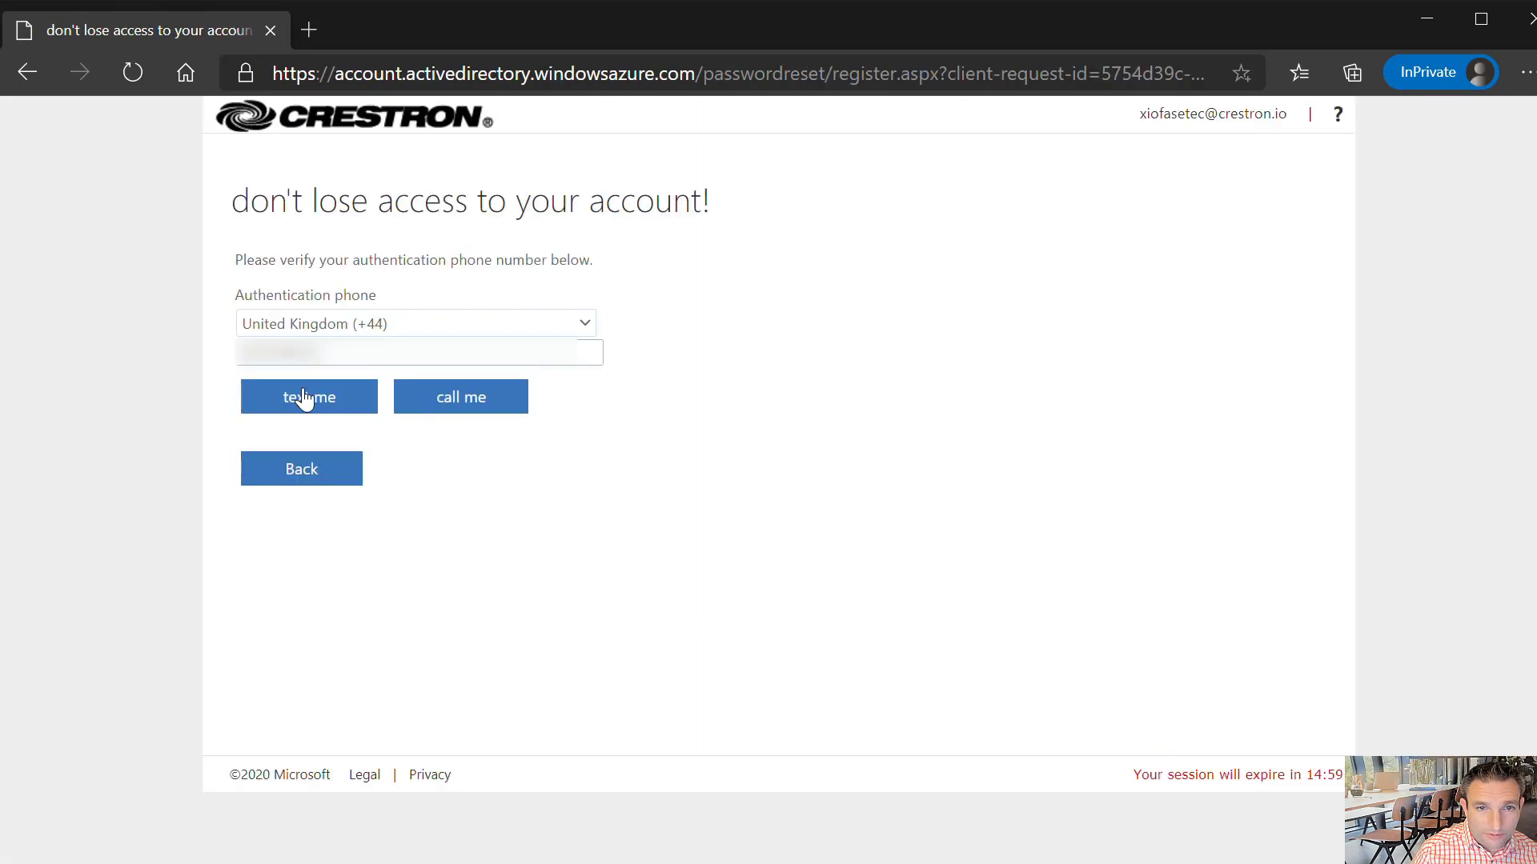
click(304, 398)
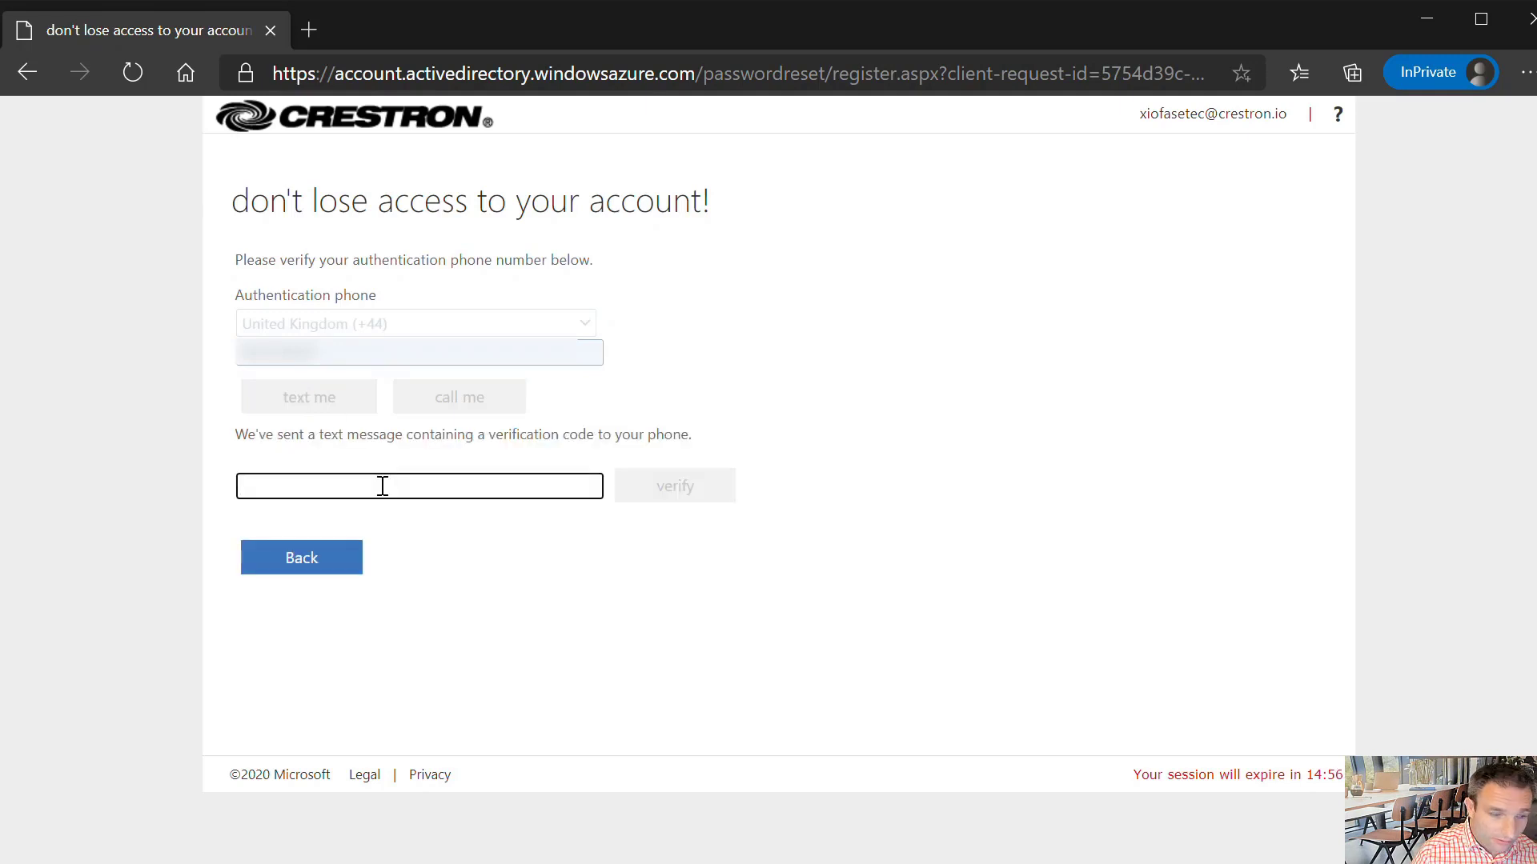
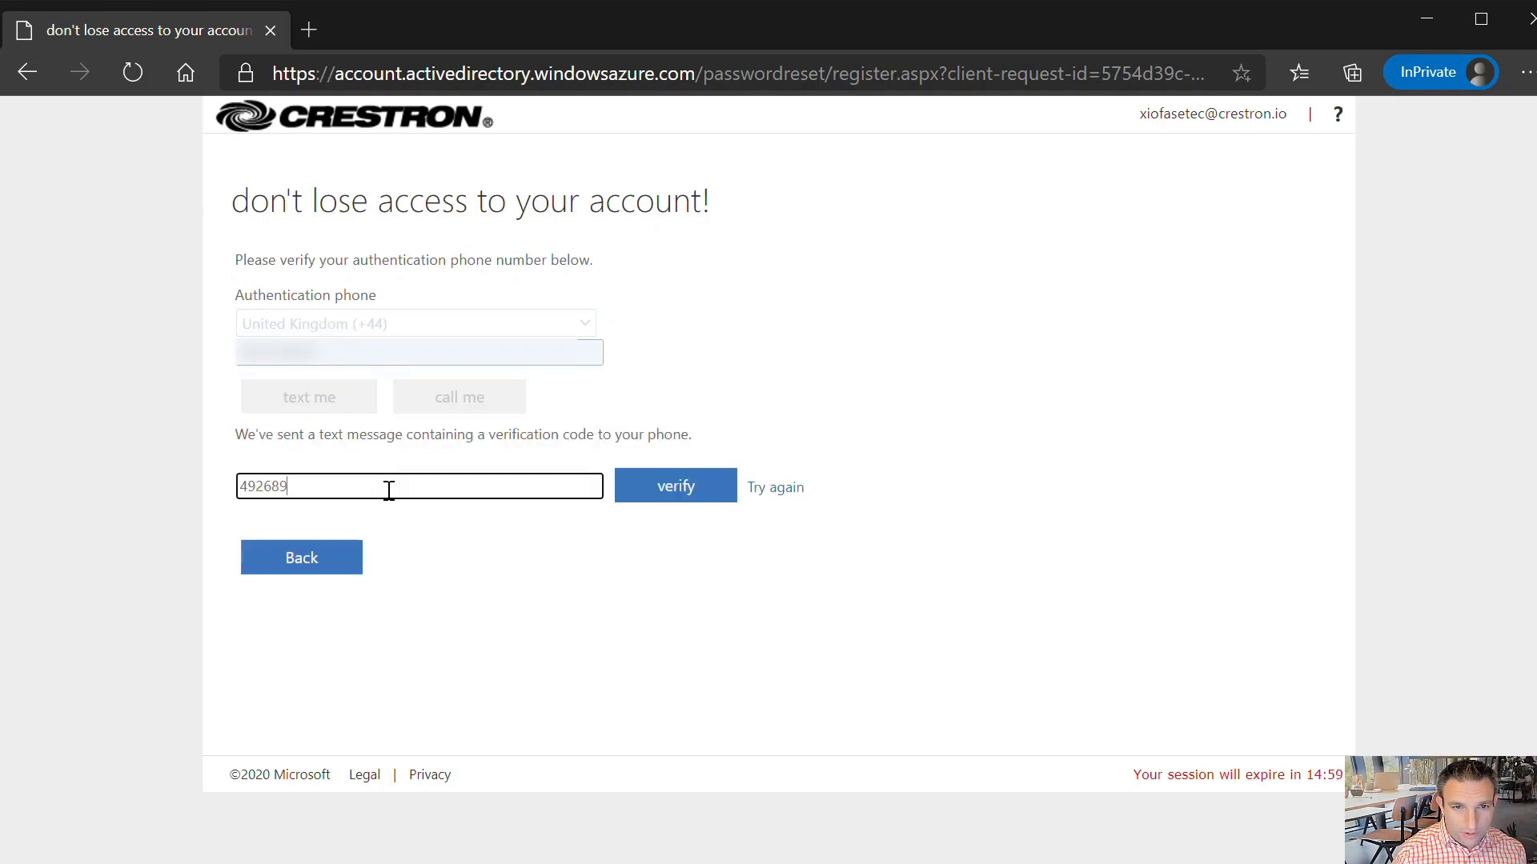
click(658, 489)
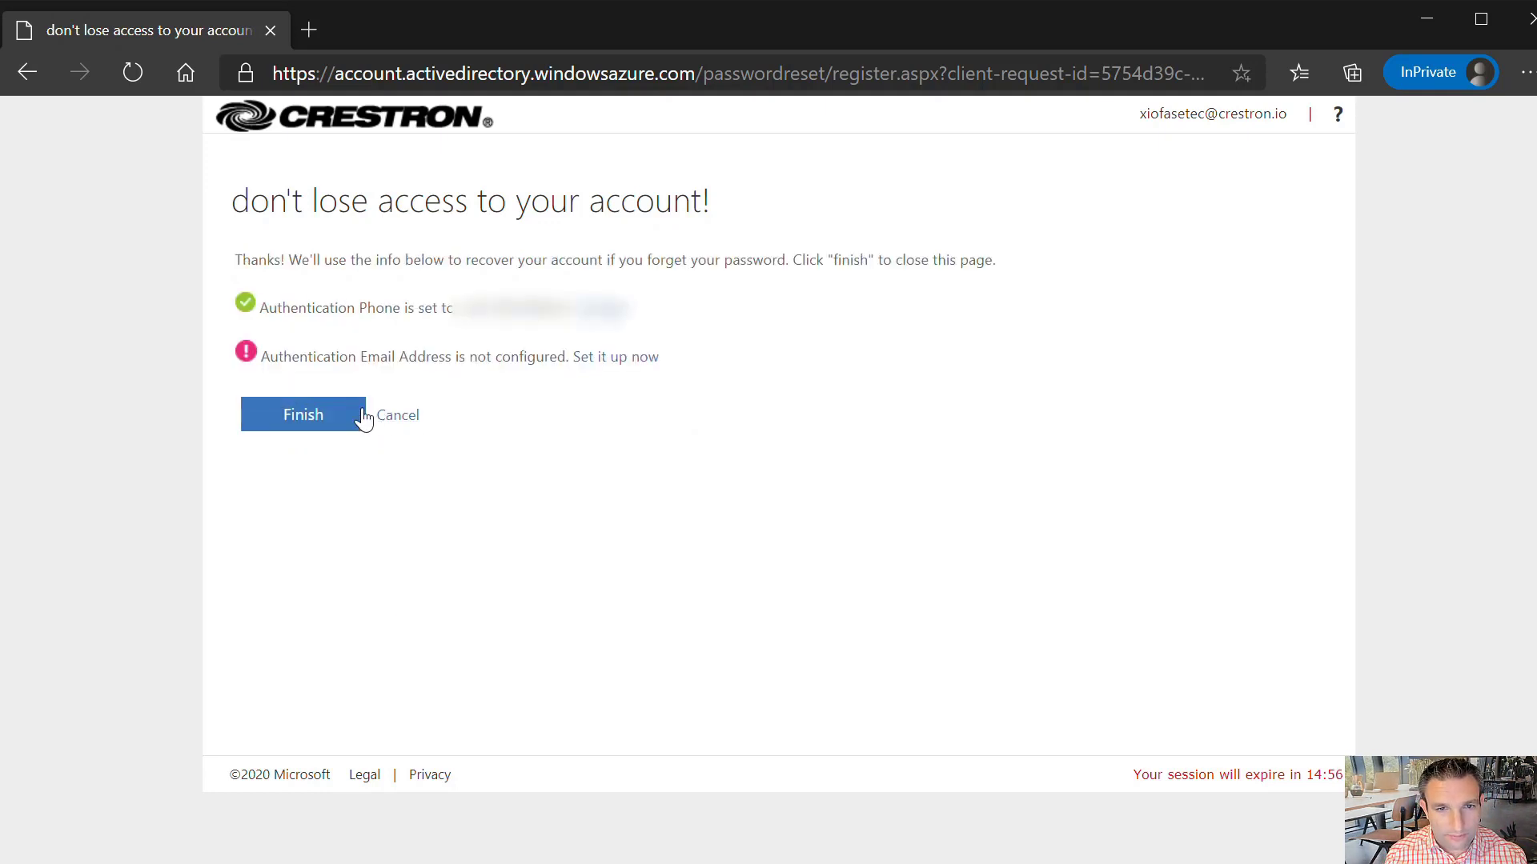
click(321, 419)
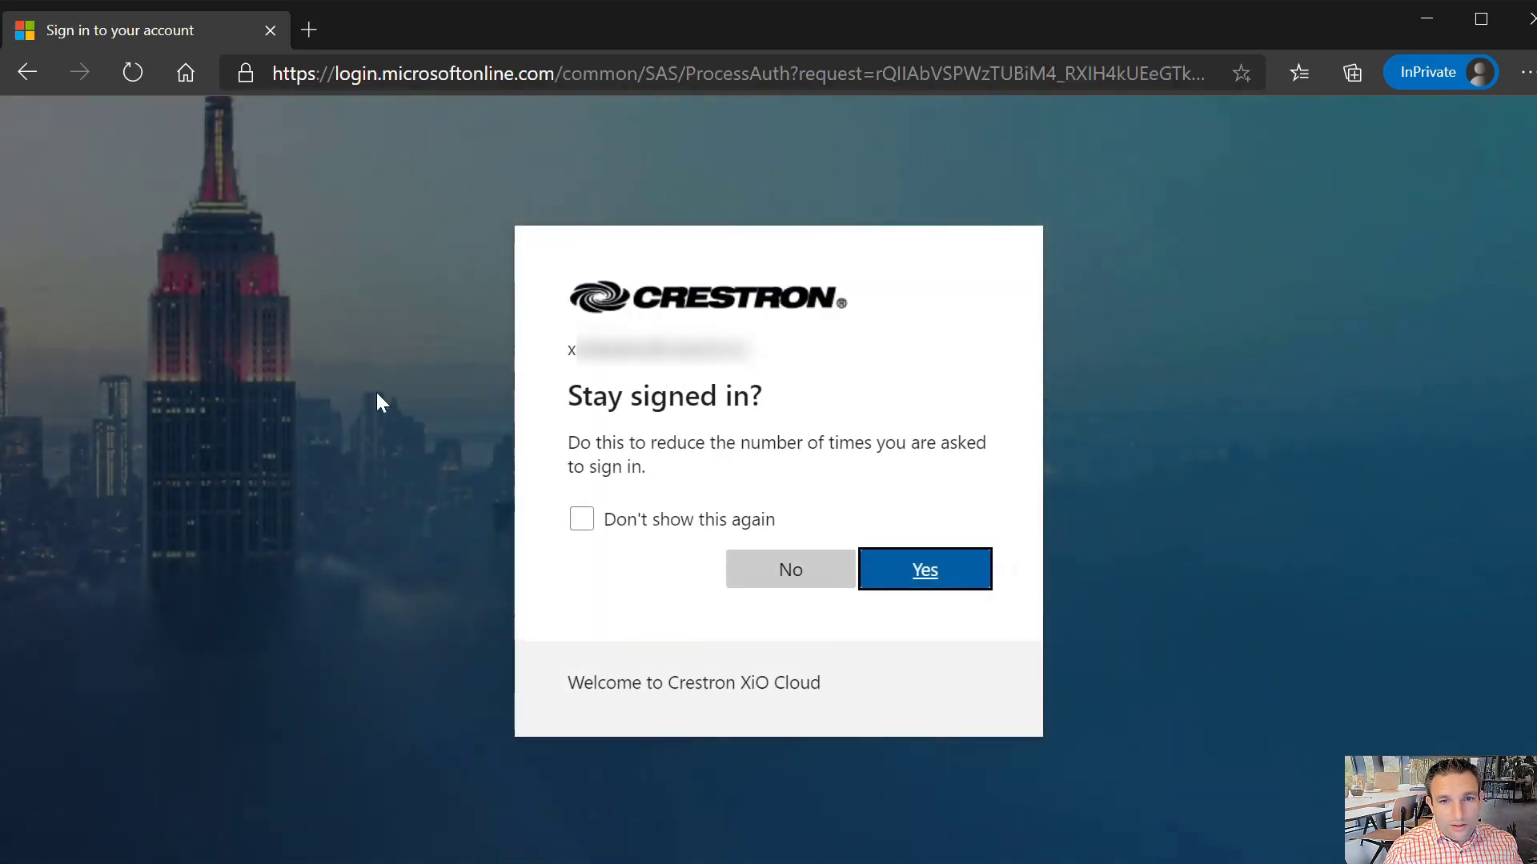
Answer Yes to 'Stay signed in?' to load the XiO Cloud portal.
click(921, 582)
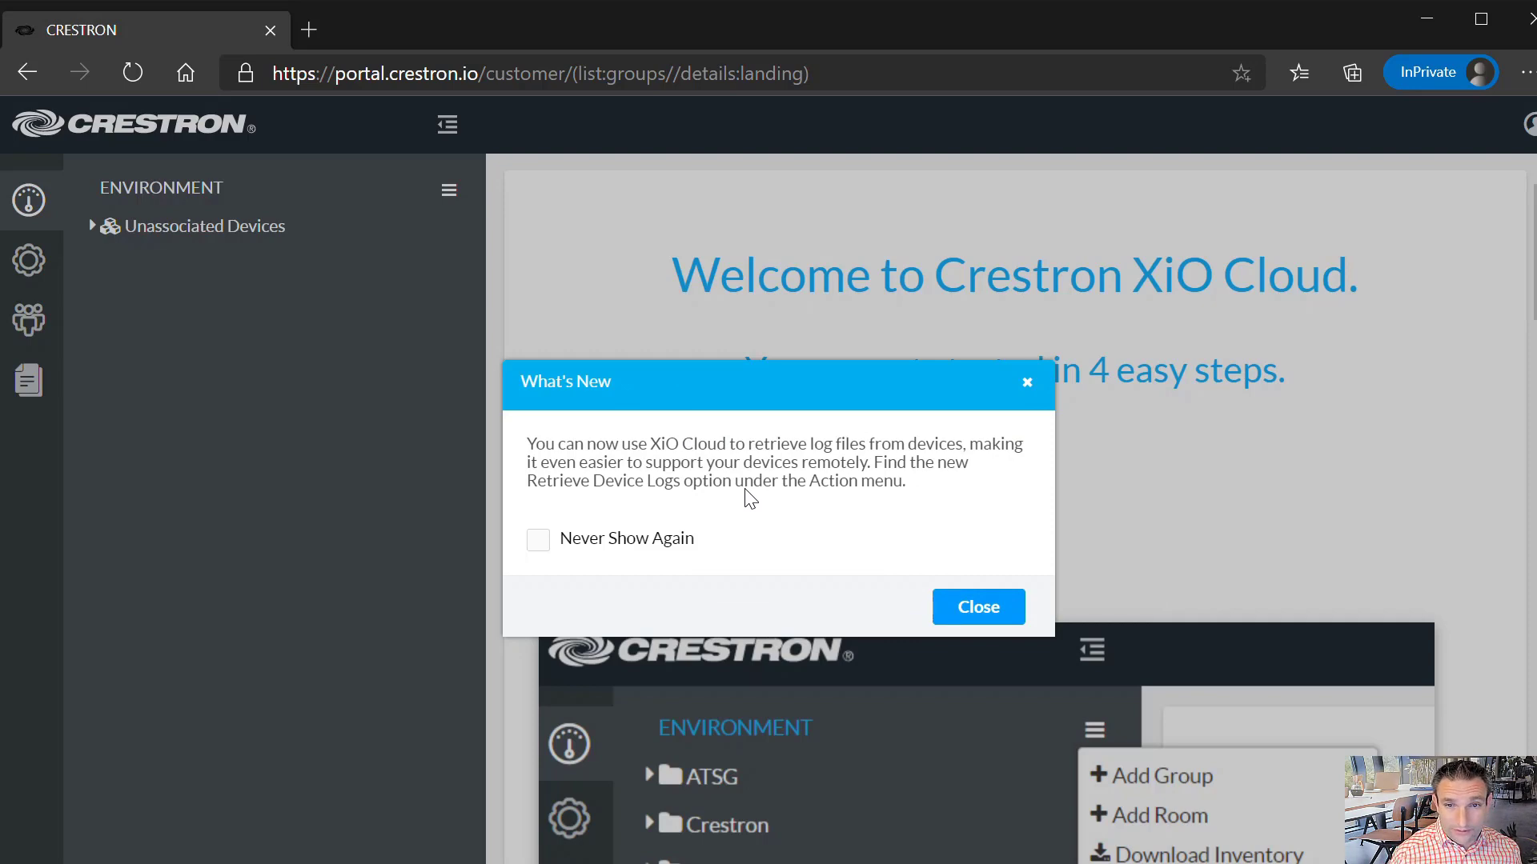
Close the What's New notice and scroll the Welcome page down to Step 2: Claim devices.
click(971, 624)
scroll(1026, 532, down, 15)
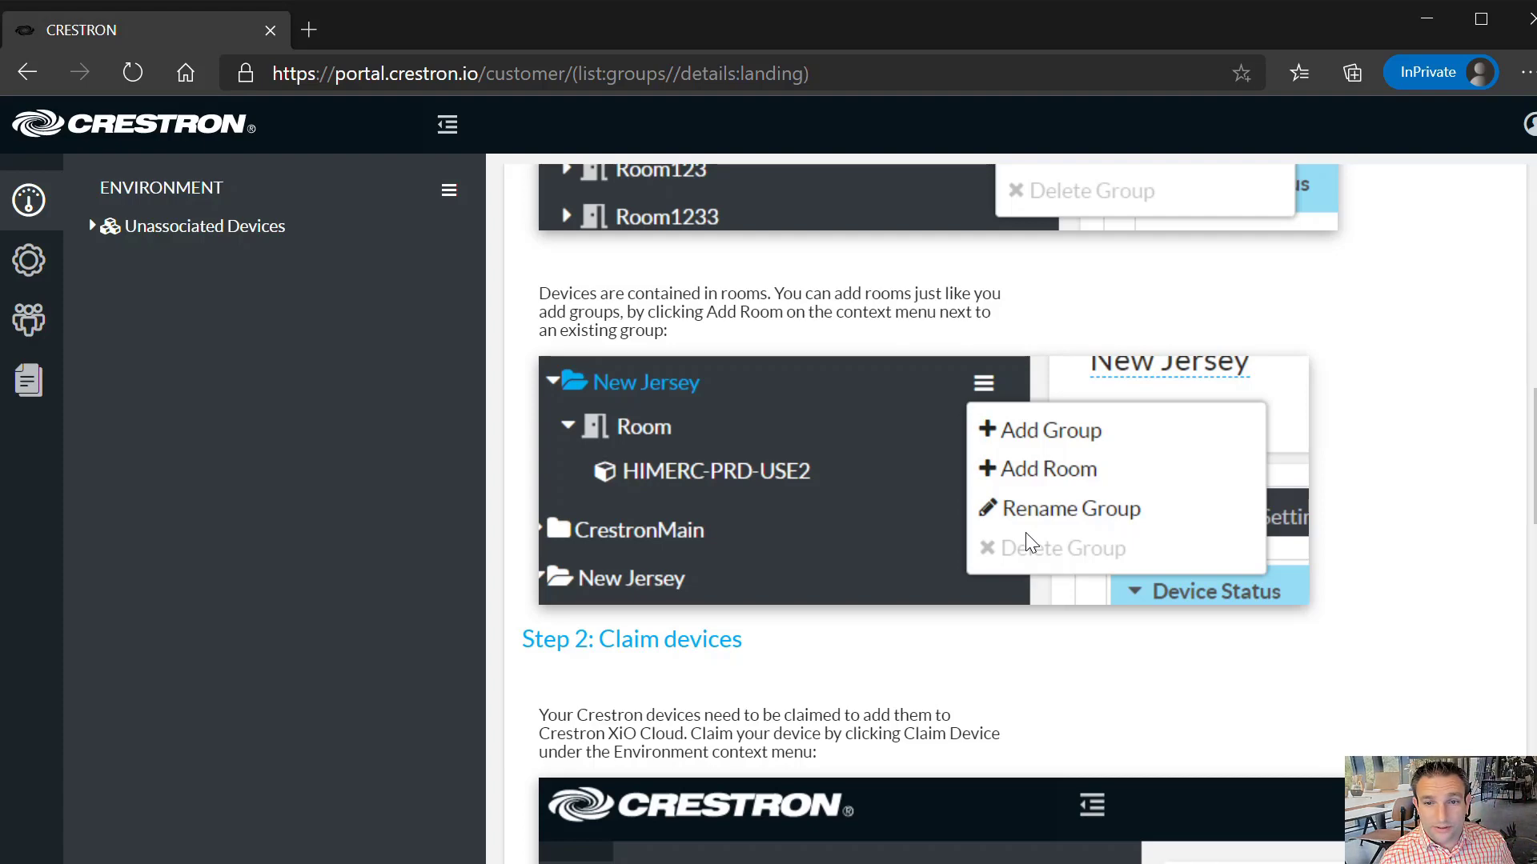
scroll(1026, 531, down, 3)
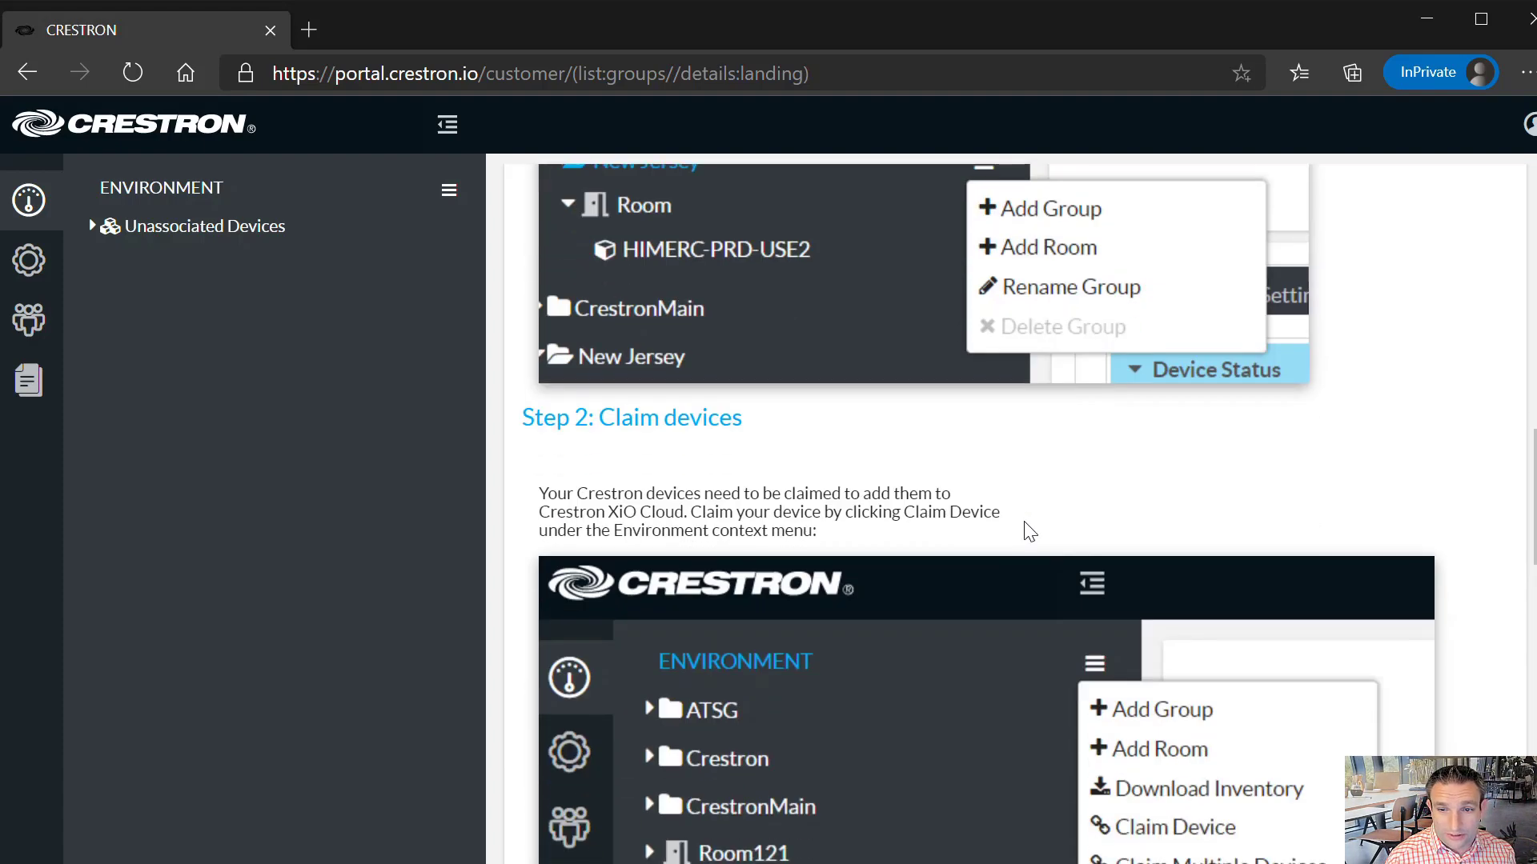
scroll(1030, 532, down, 2)
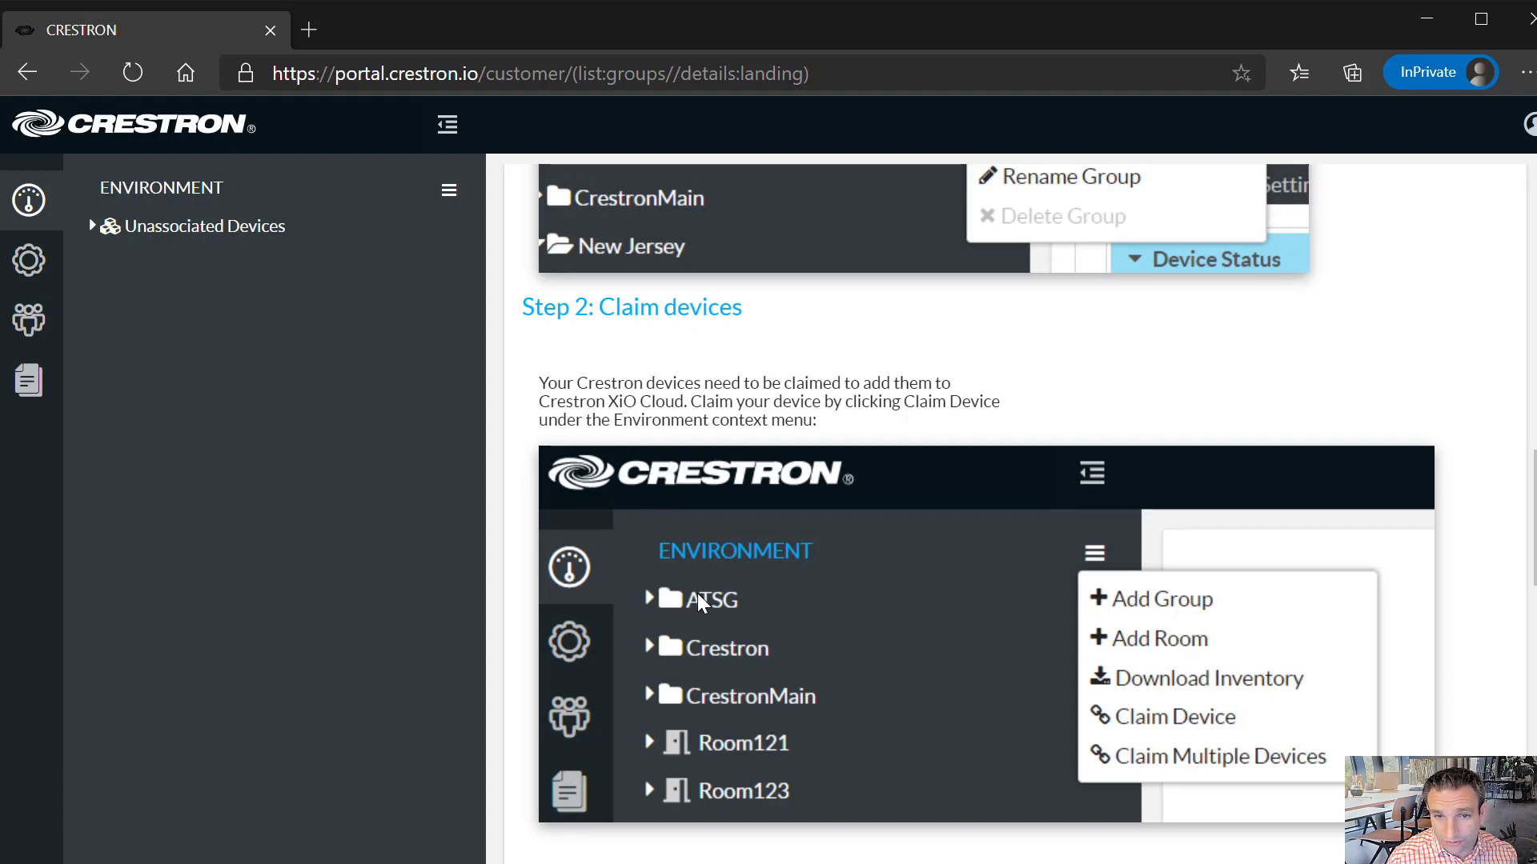
scroll(697, 601, down, 3)
scroll(720, 583, down, 1)
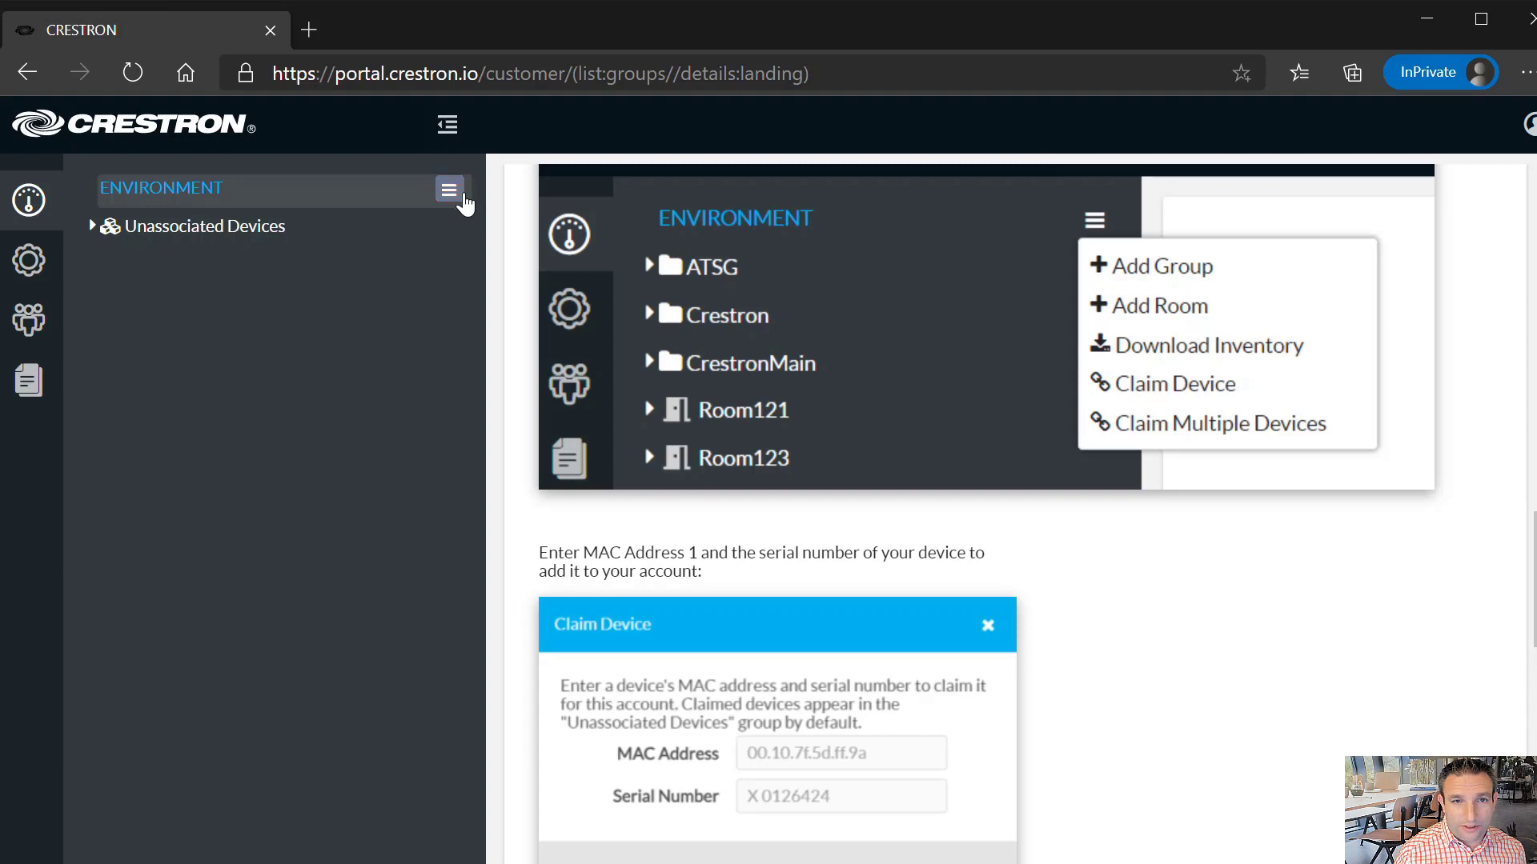
Add a top-level group named 'Global' under Environment and open its page.
click(449, 194)
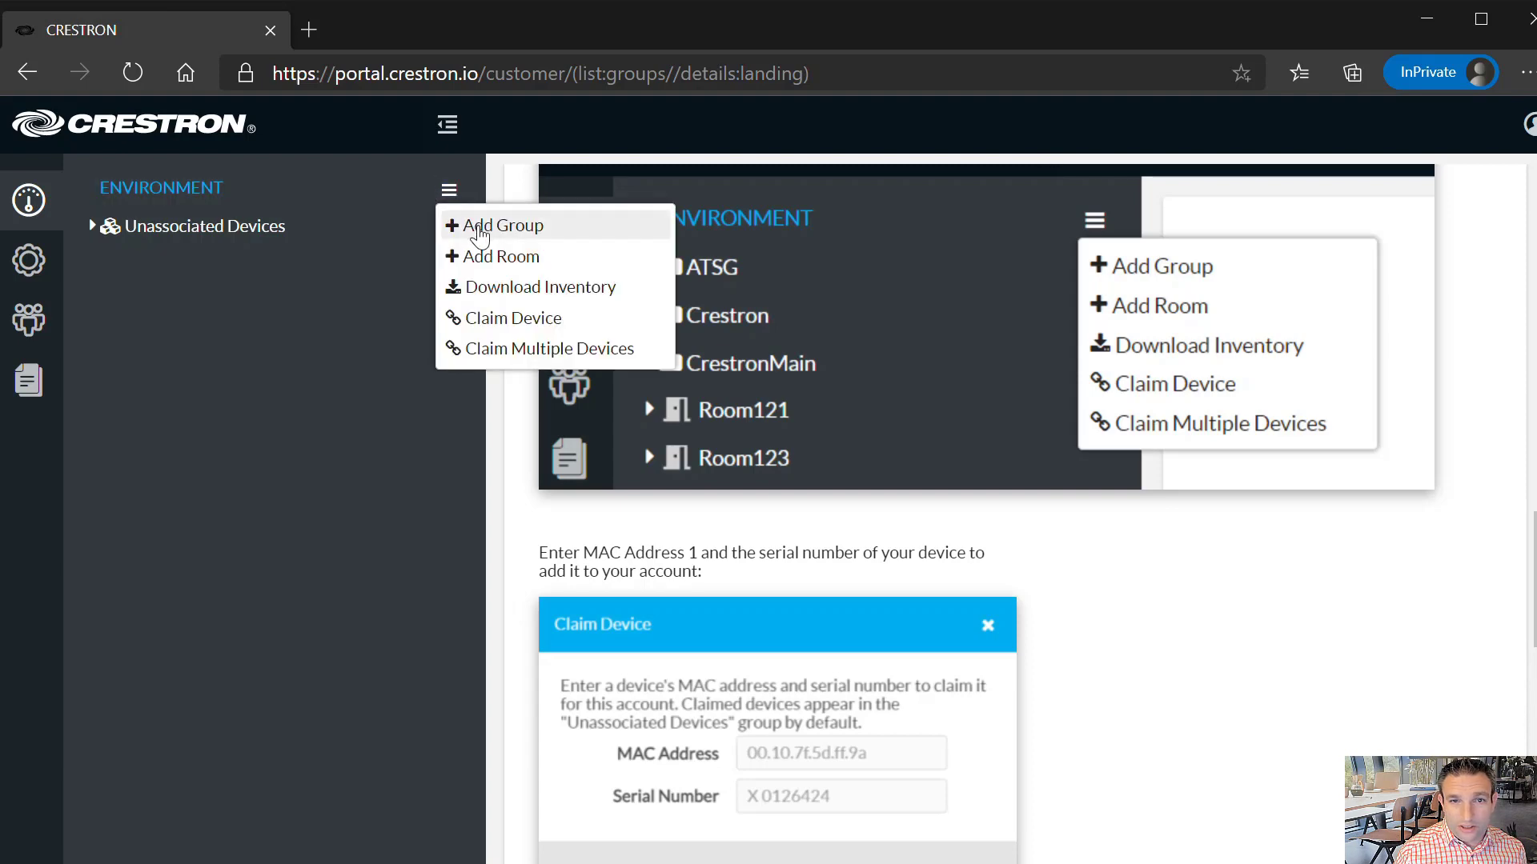
click(469, 225)
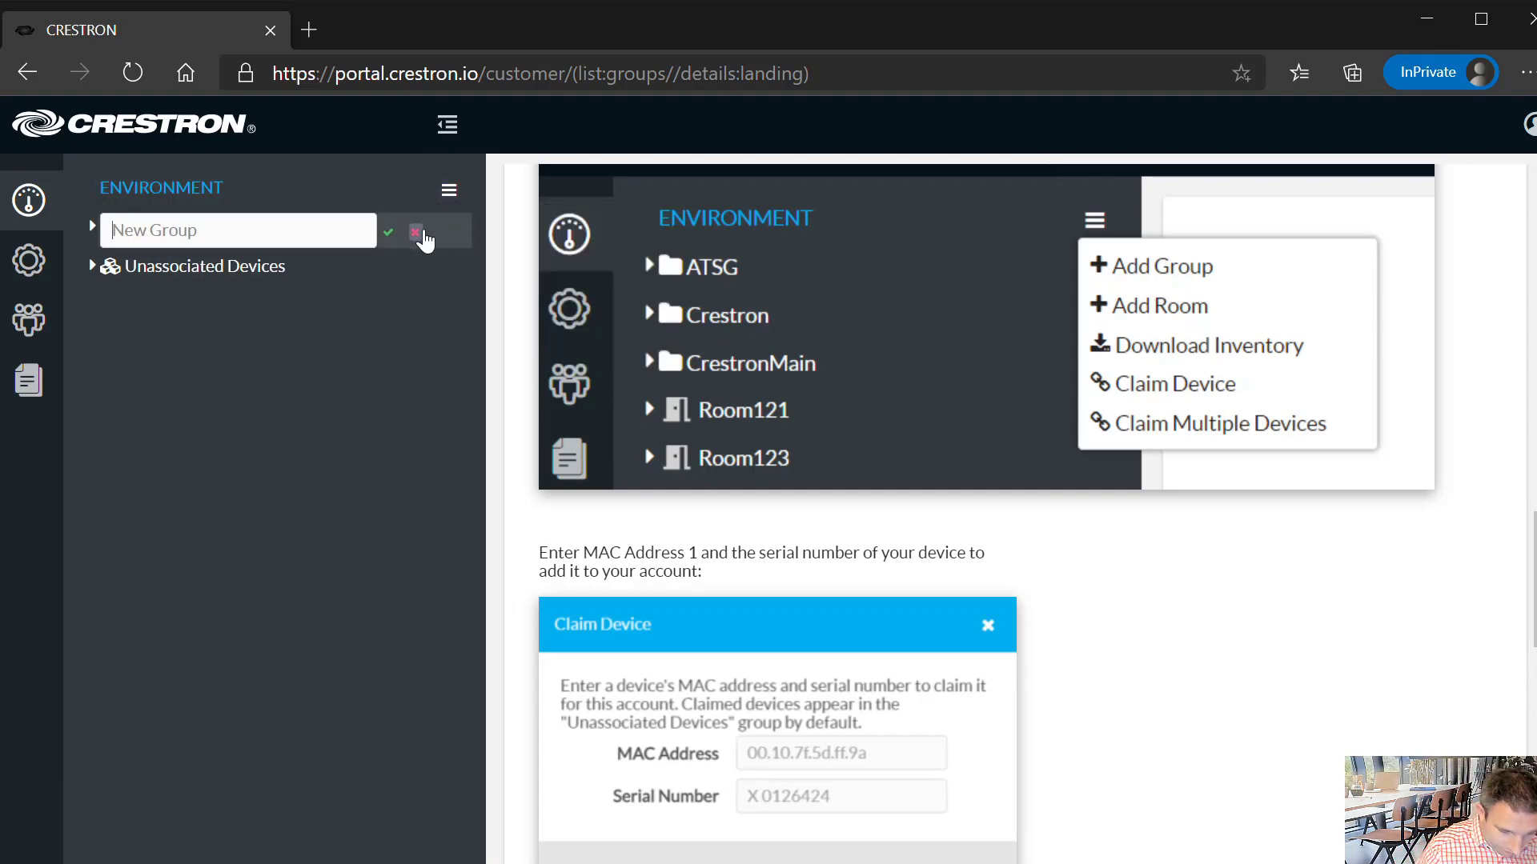
text(Gloa)
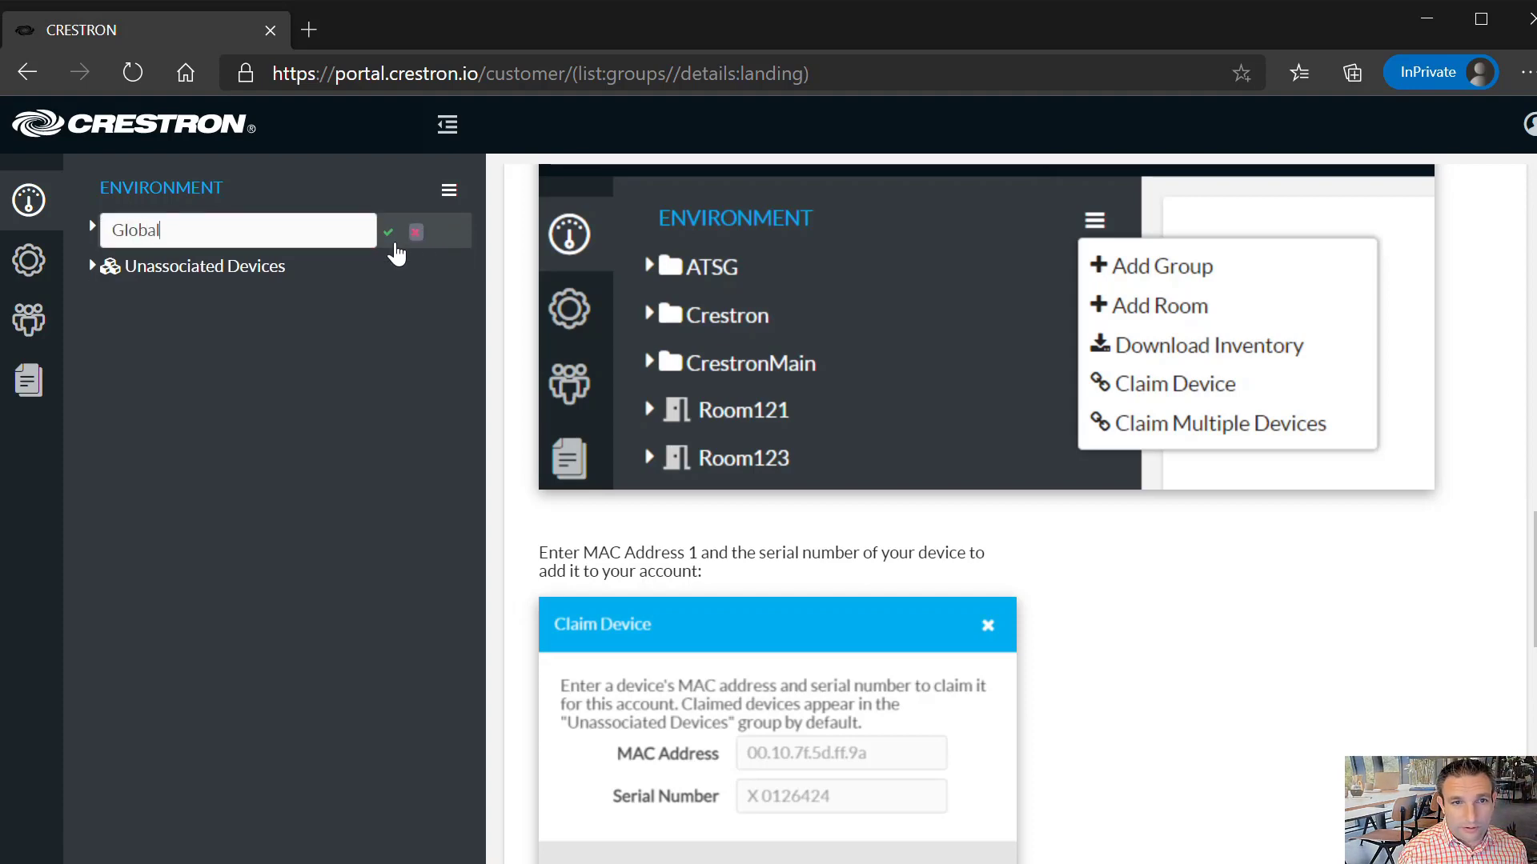
click(391, 235)
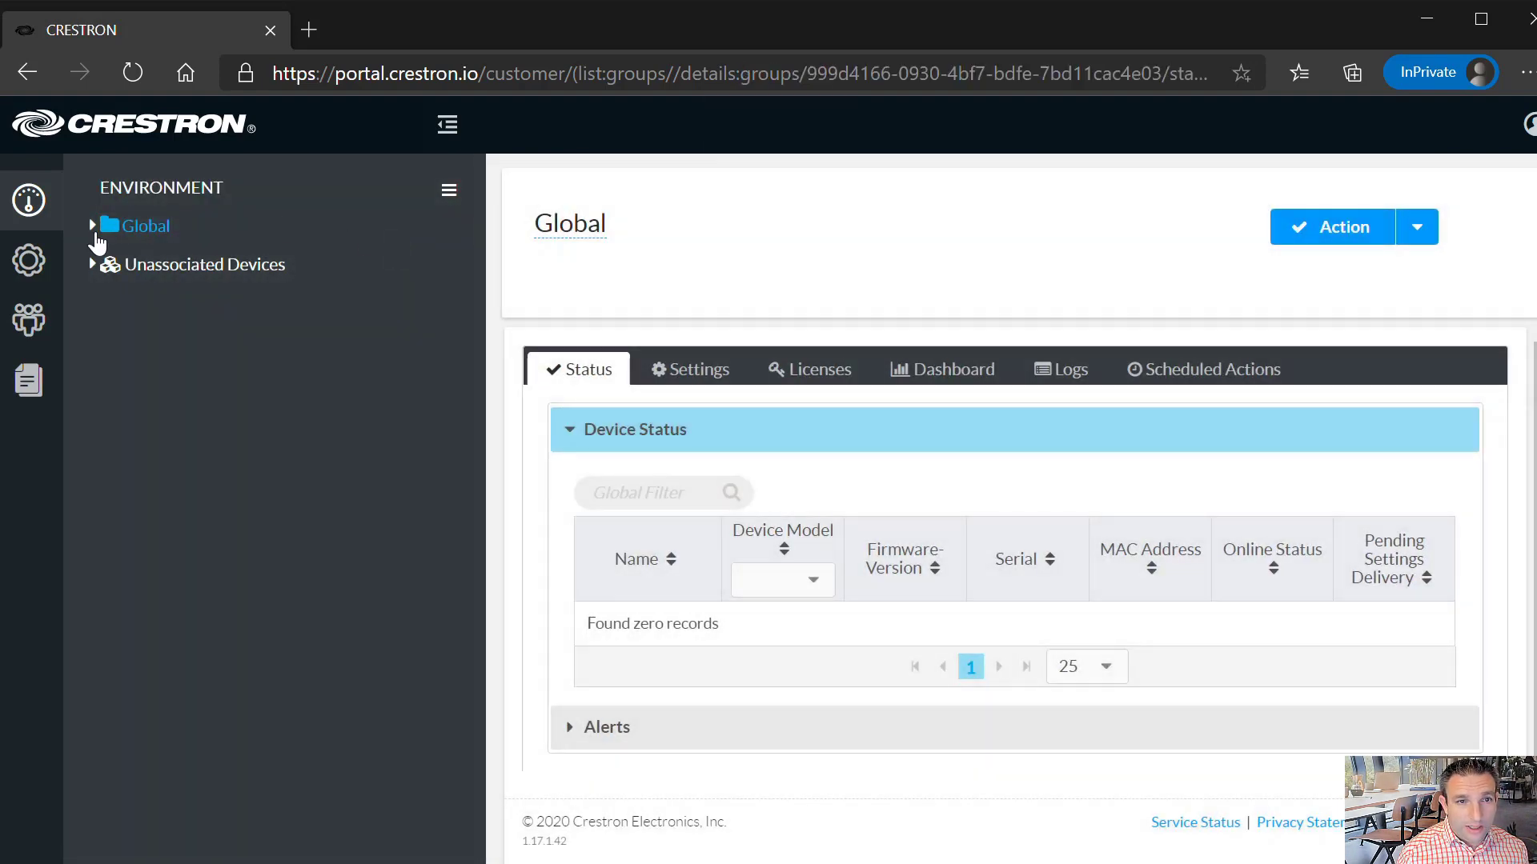
click(93, 227)
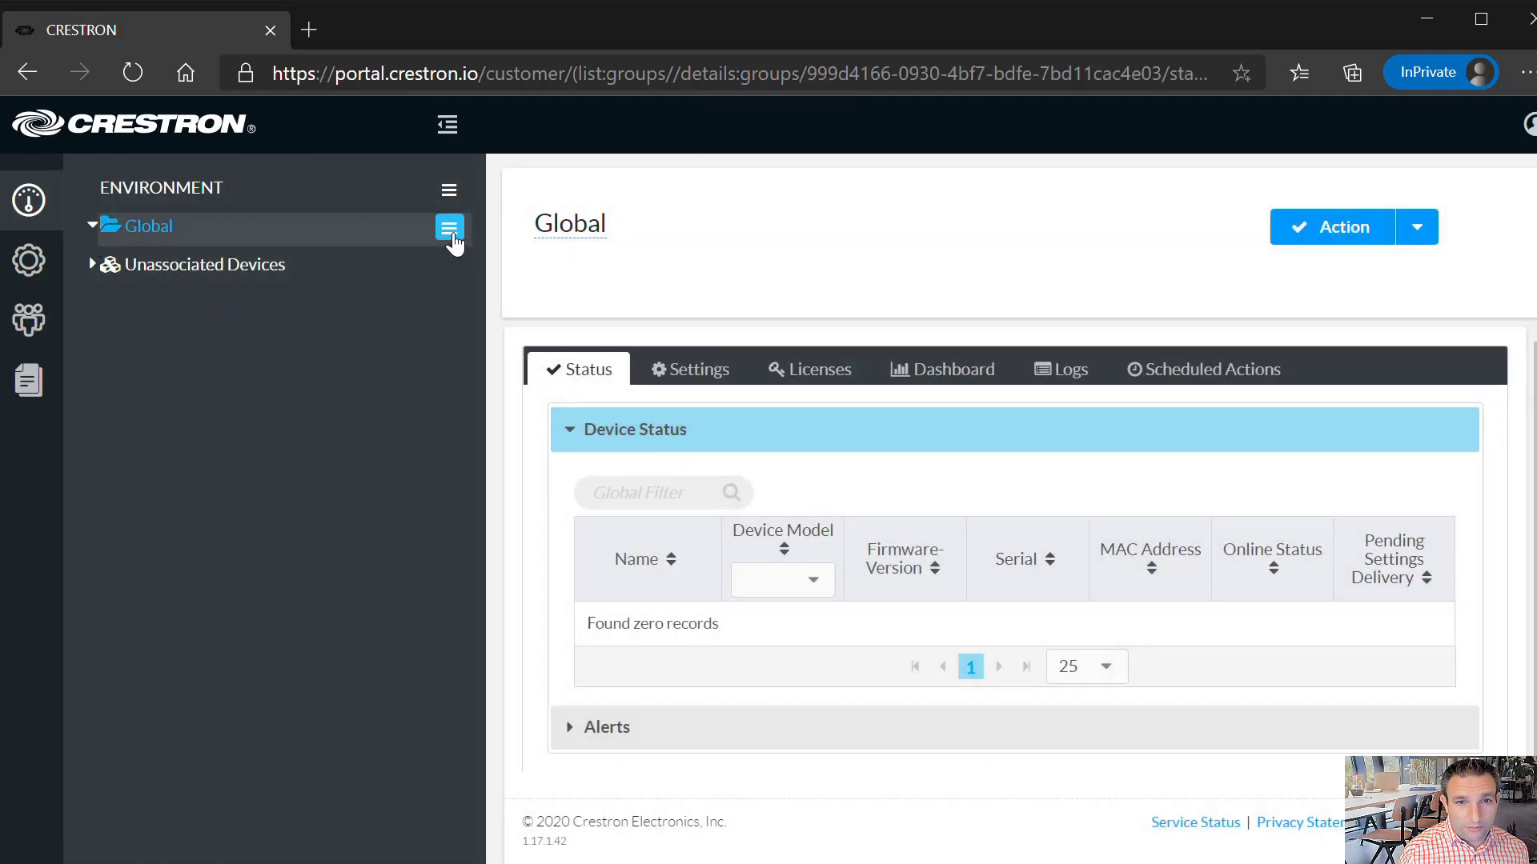
Add North America and EMEA as subgroups under Global.
click(449, 230)
click(483, 268)
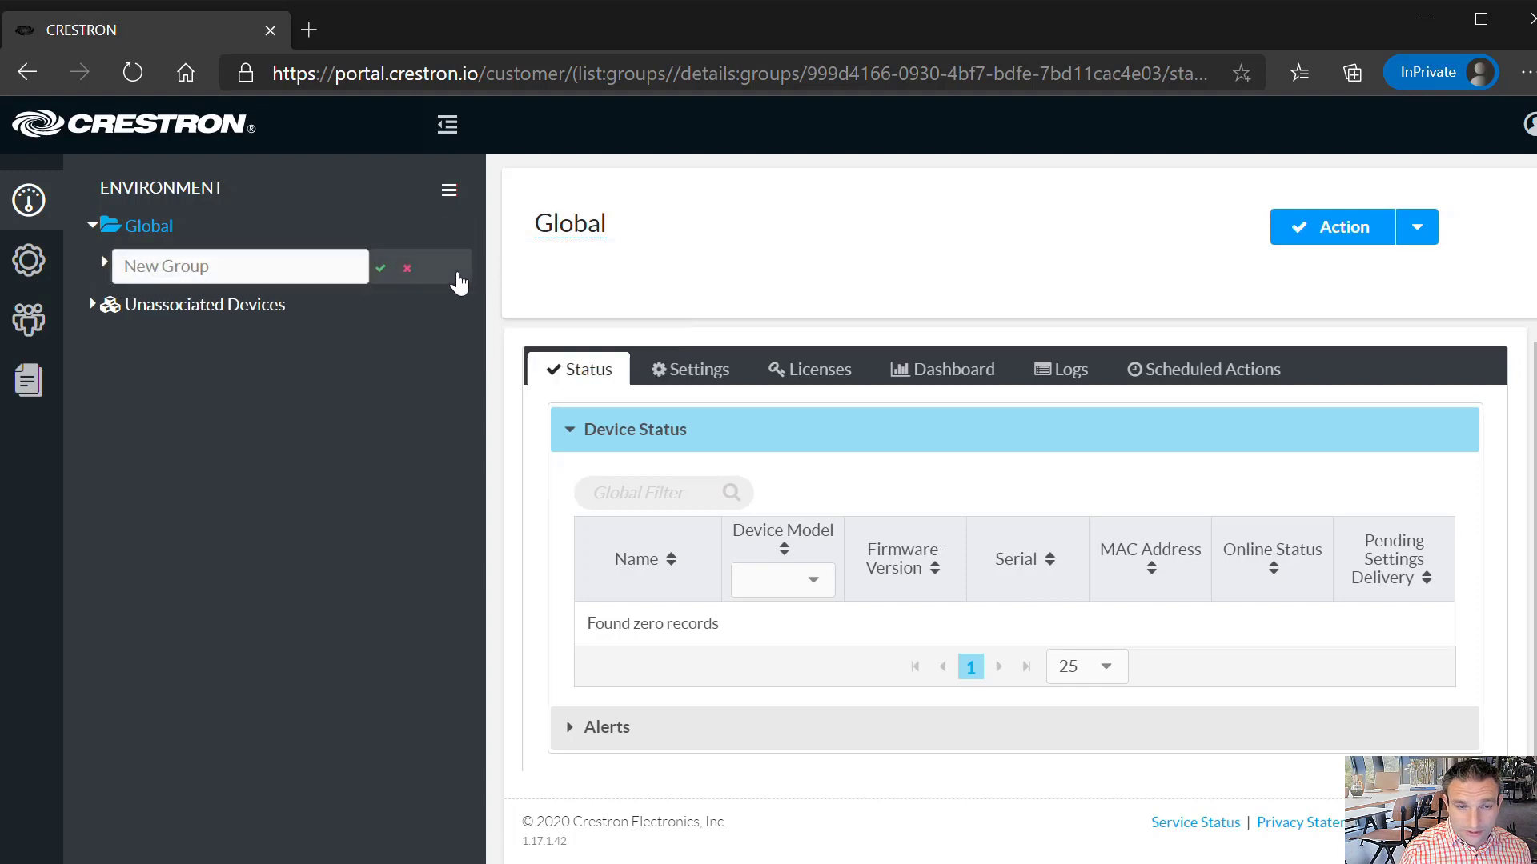
text(A)
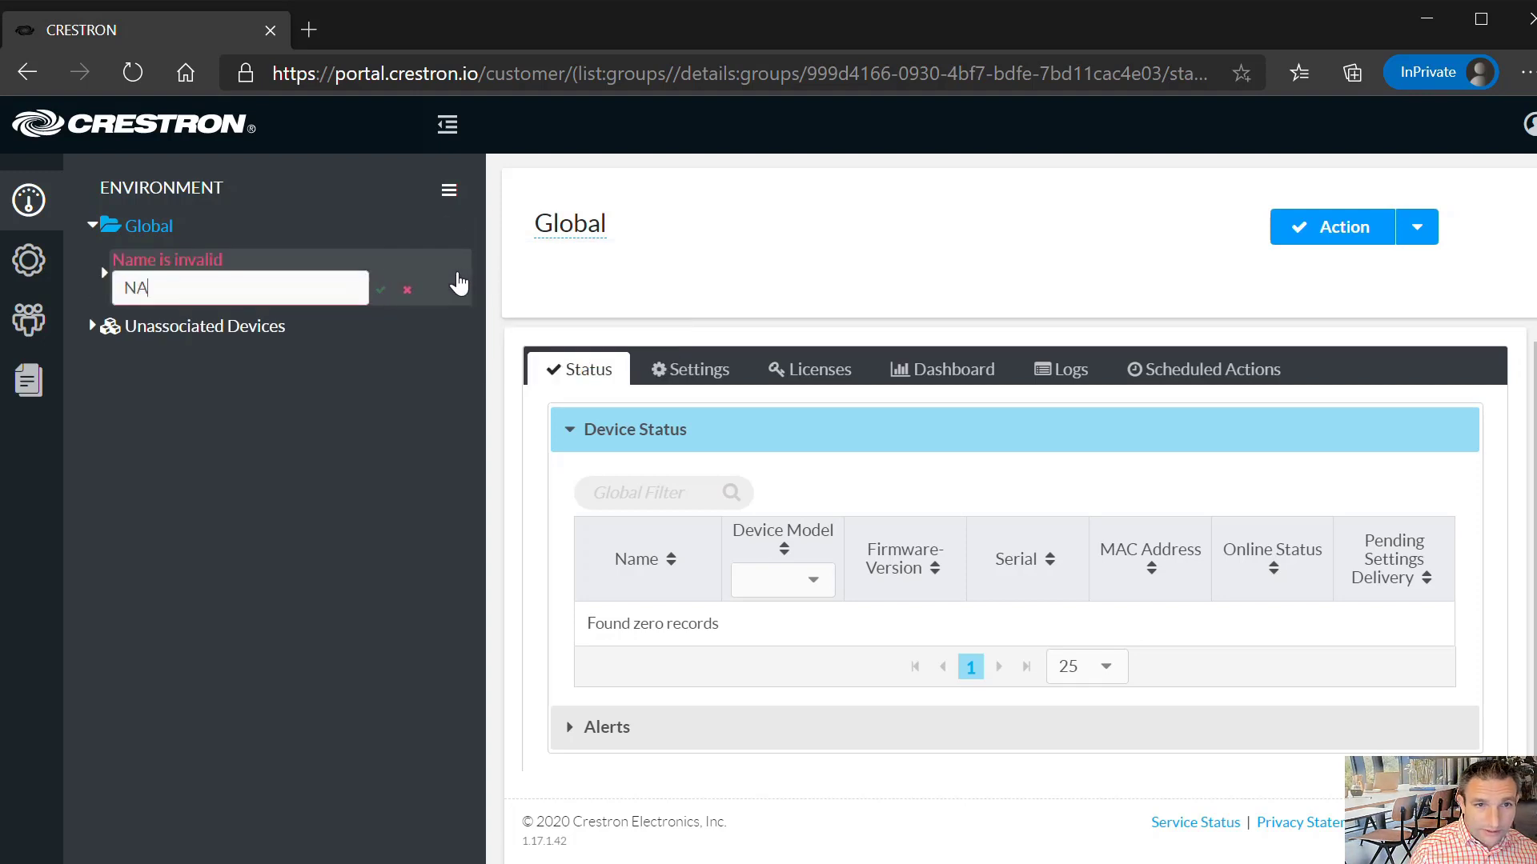
key(BackSpace)
text(orth America)
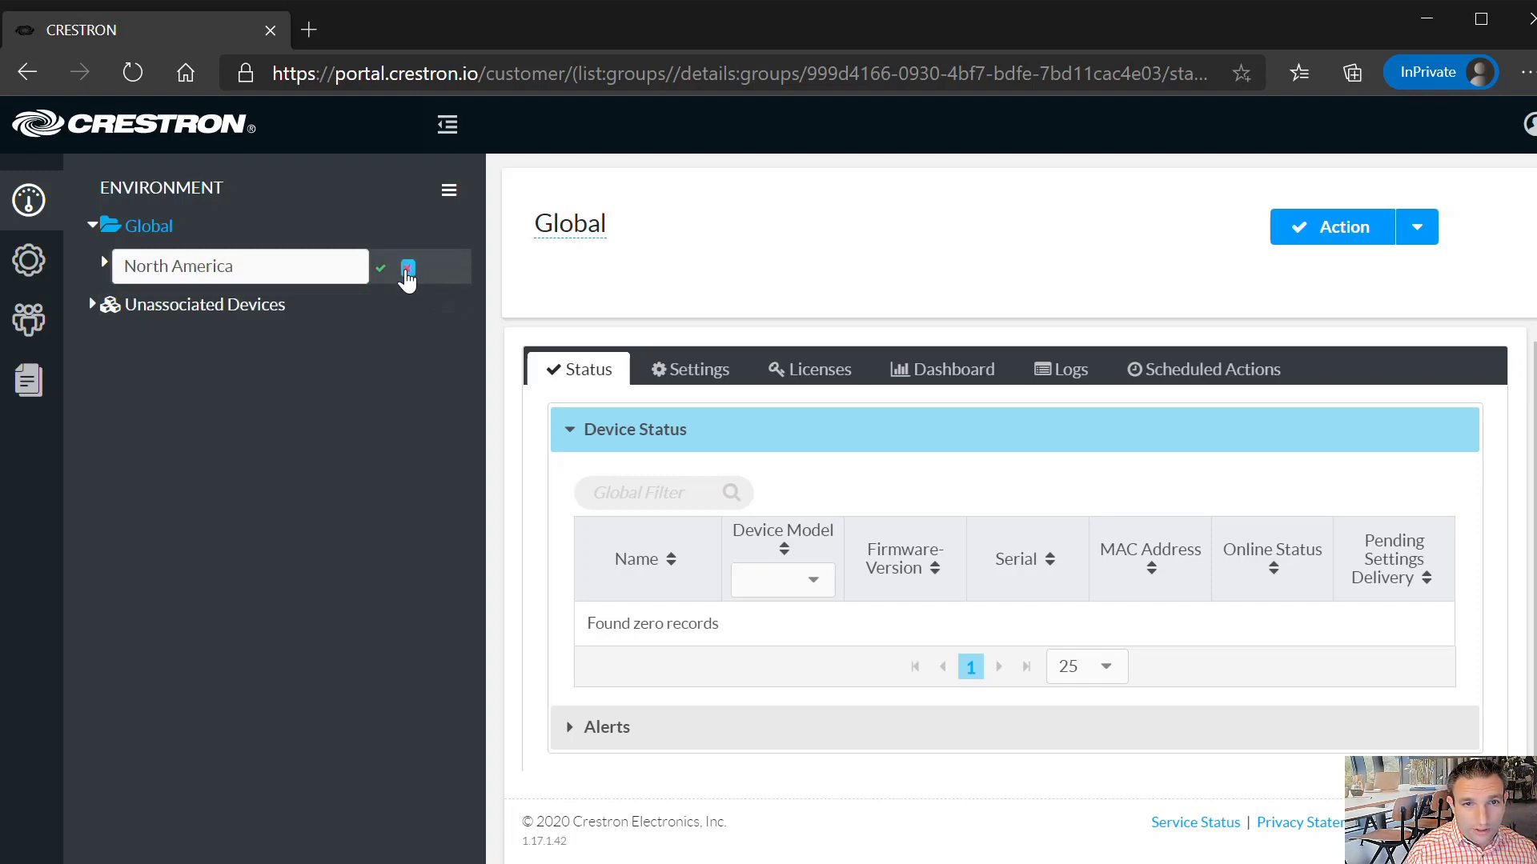
click(381, 269)
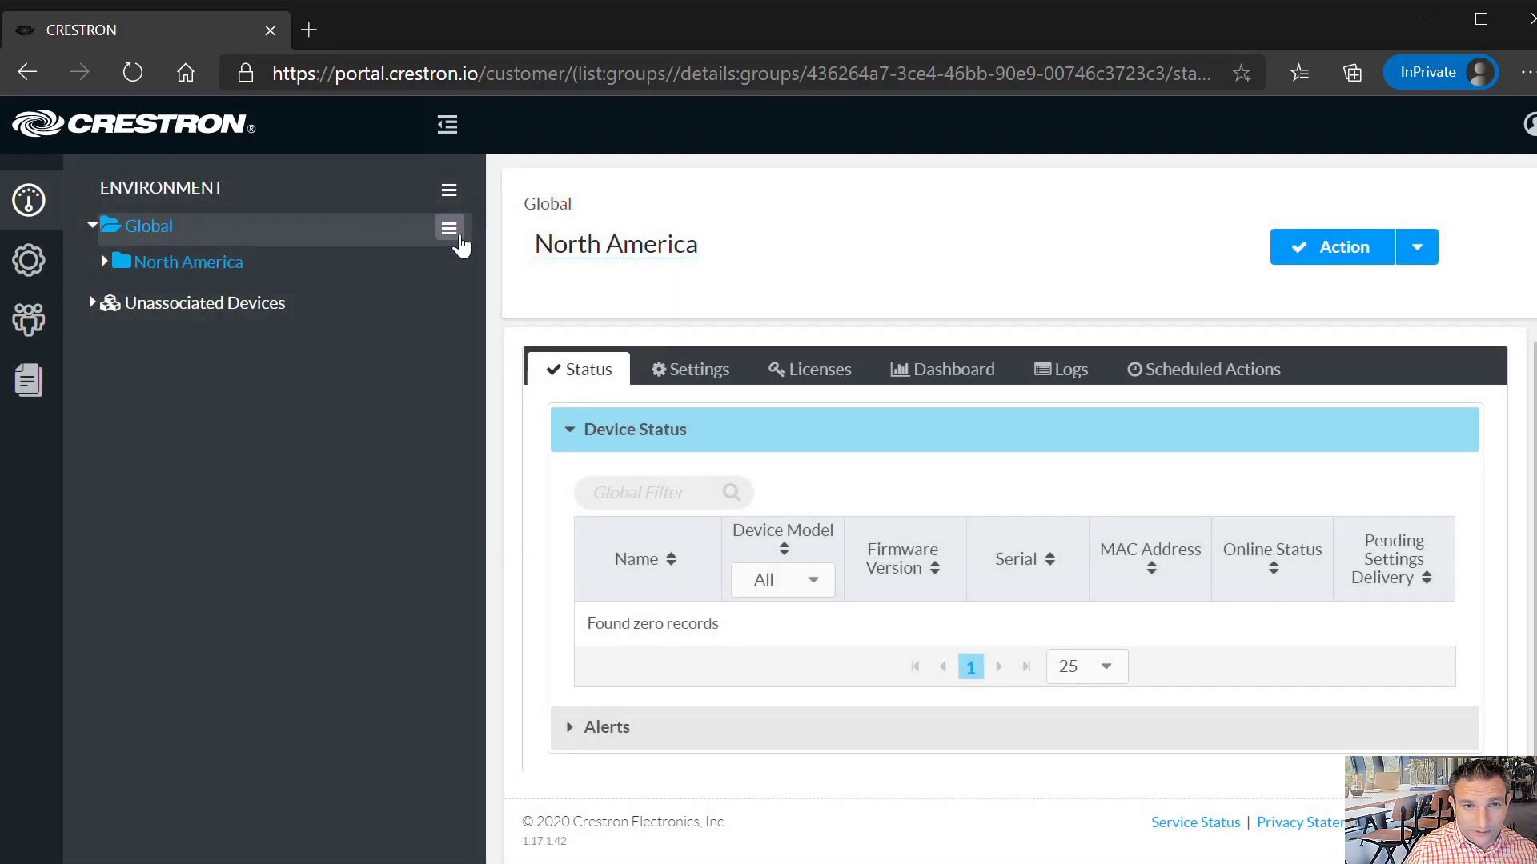
click(448, 227)
click(451, 263)
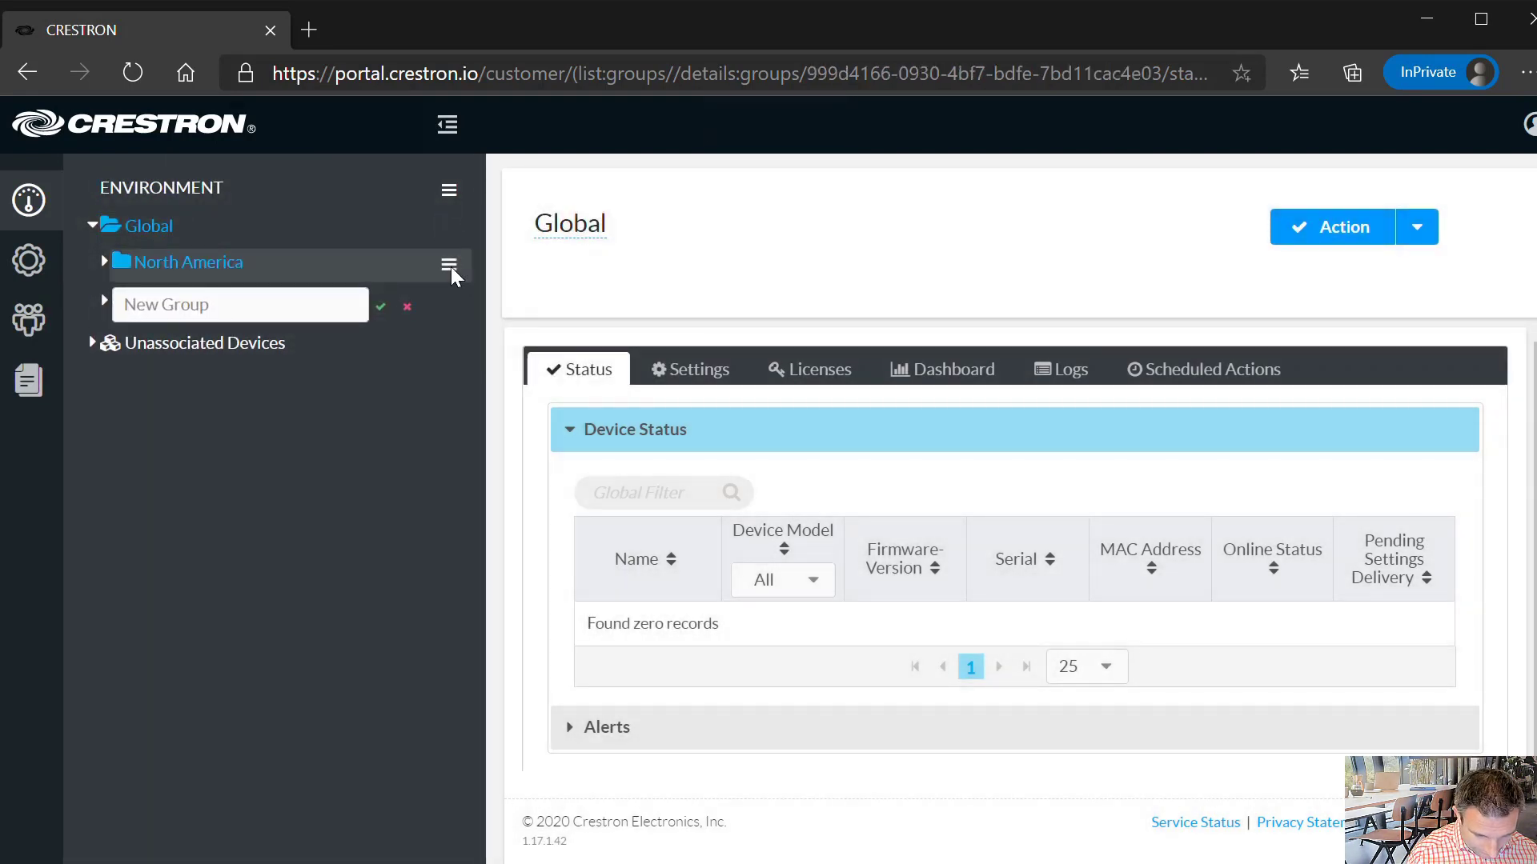
text(EMEA)
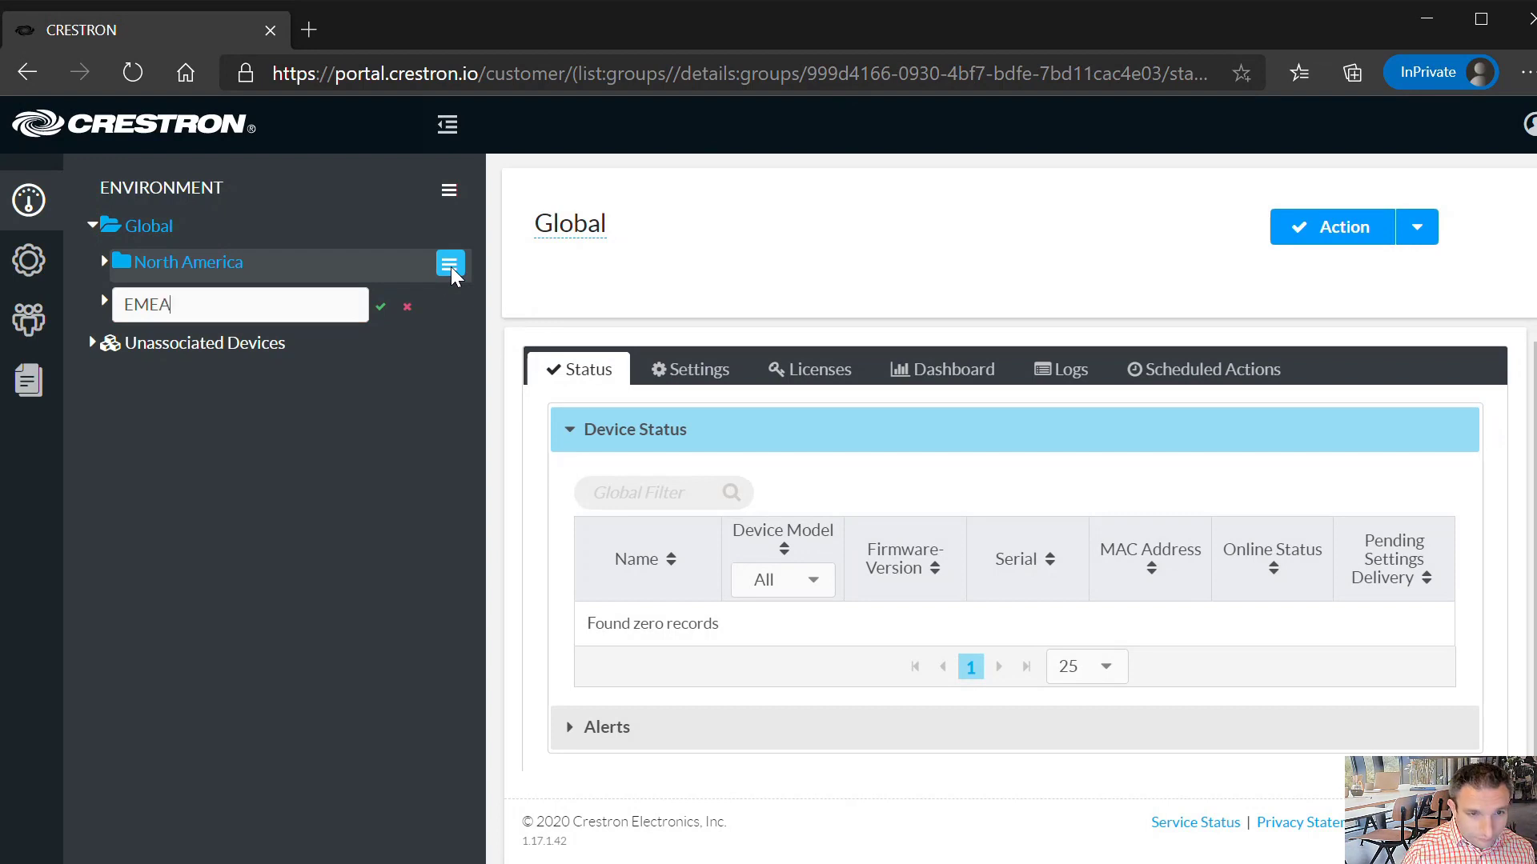
click(381, 308)
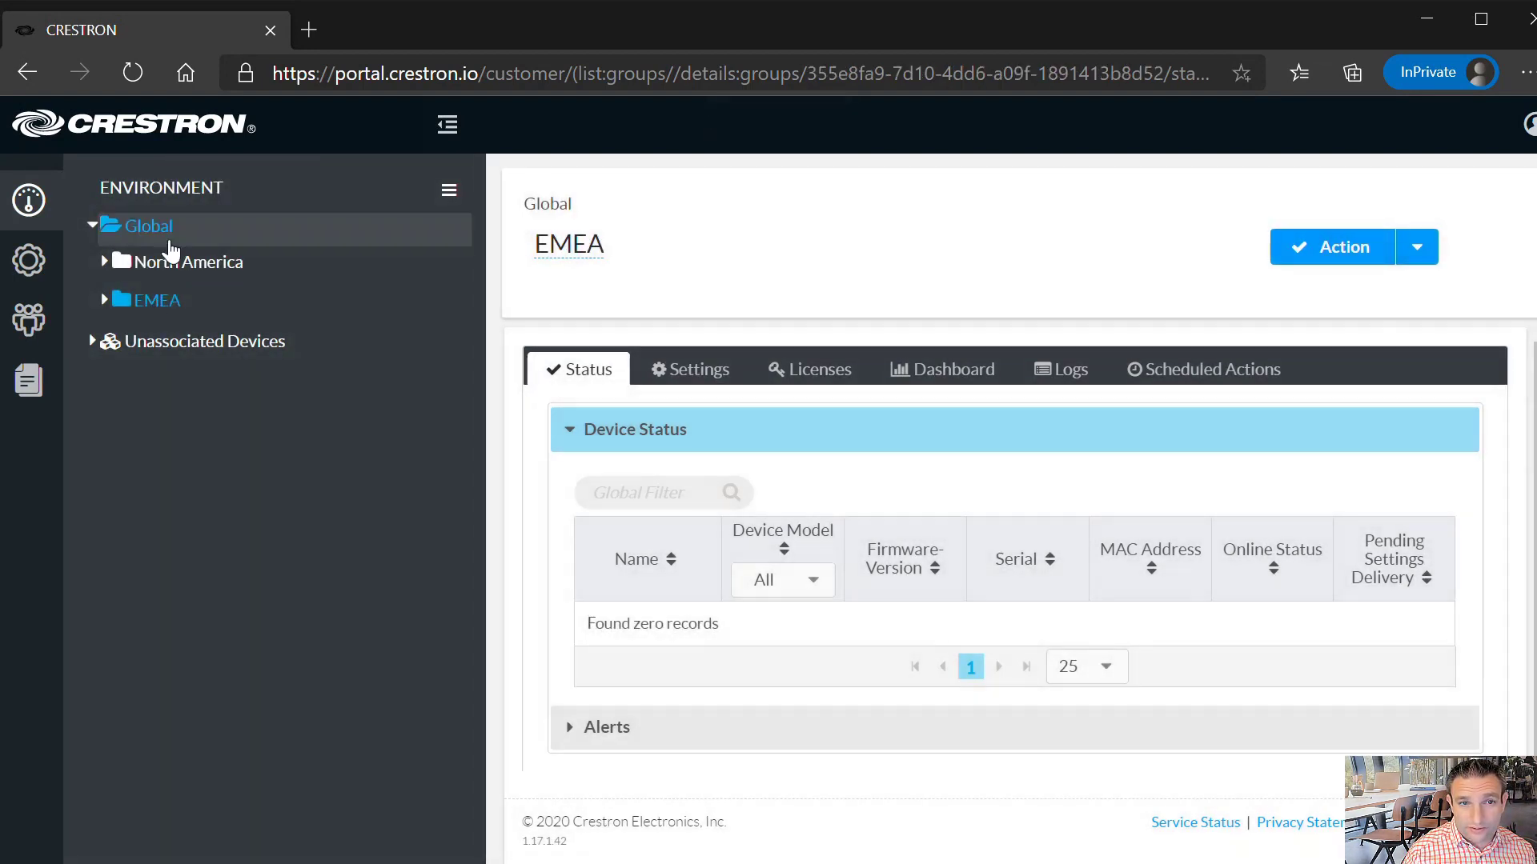
click(168, 235)
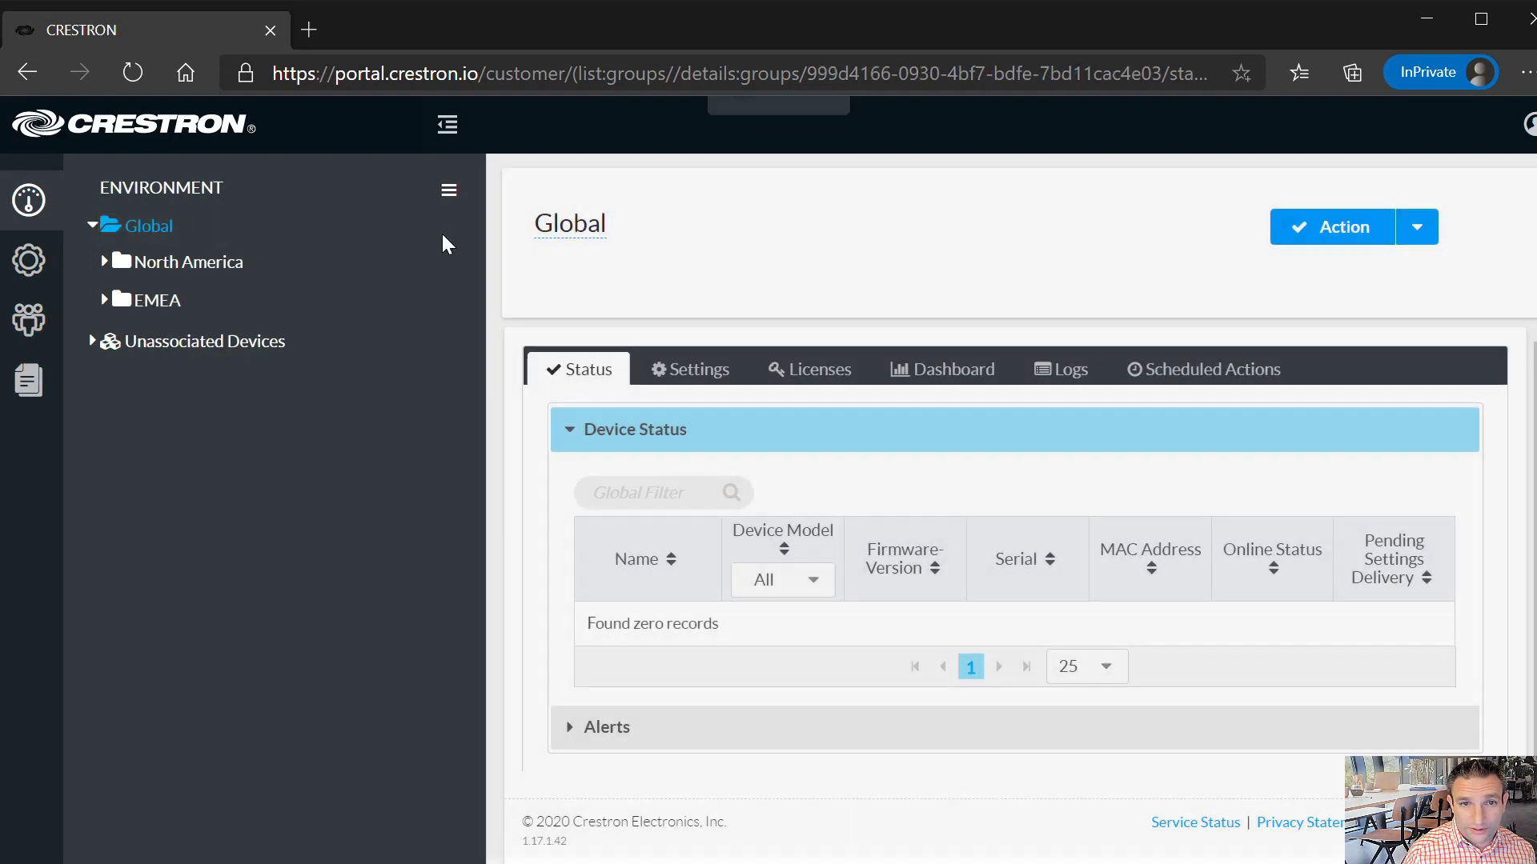
Add APAC as a third Global subgroup, then open North America's page.
click(448, 229)
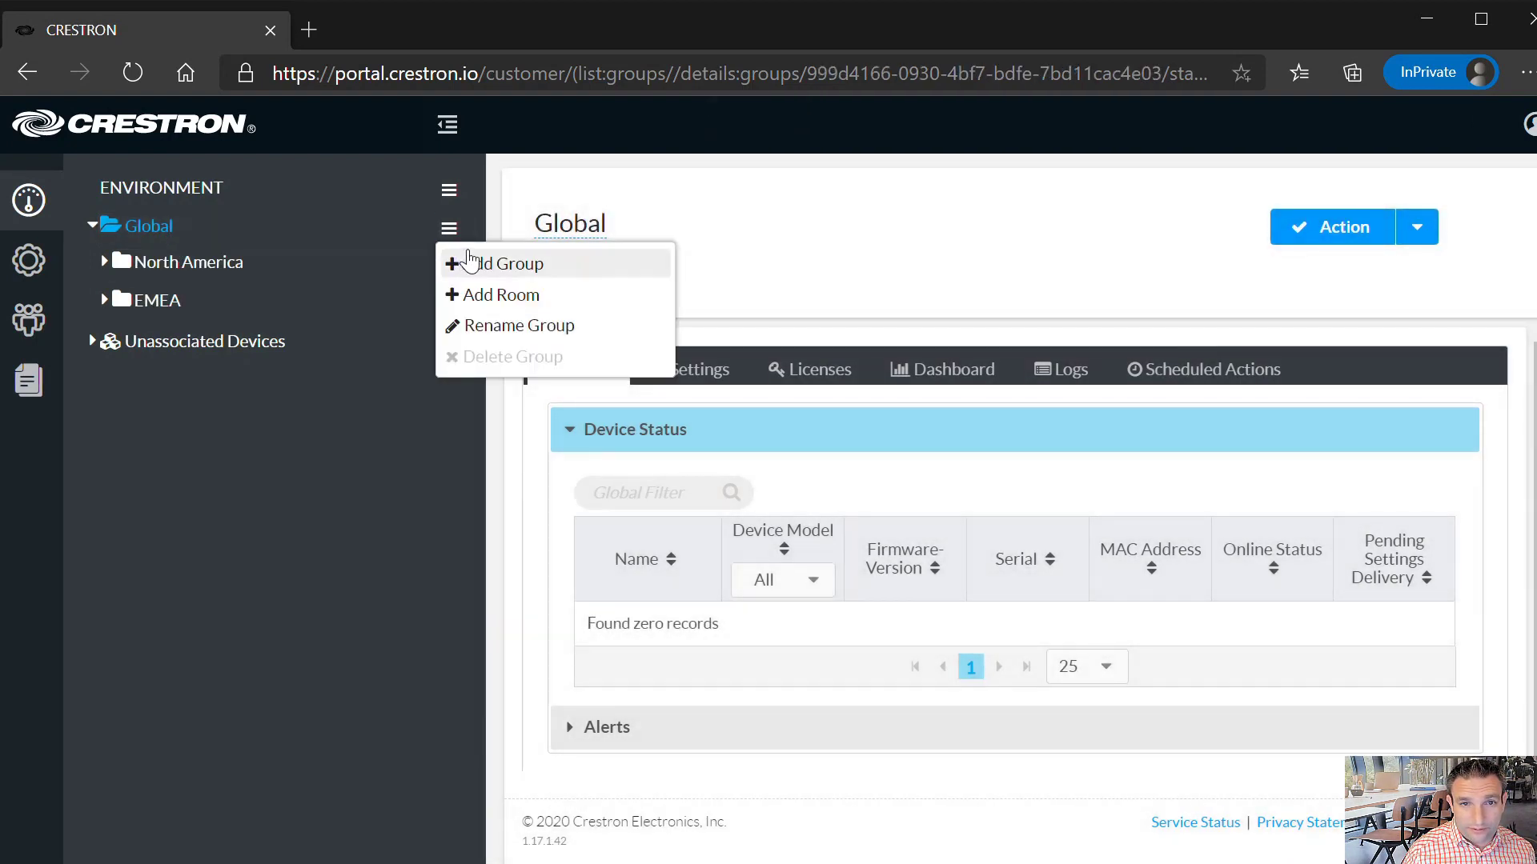
click(478, 266)
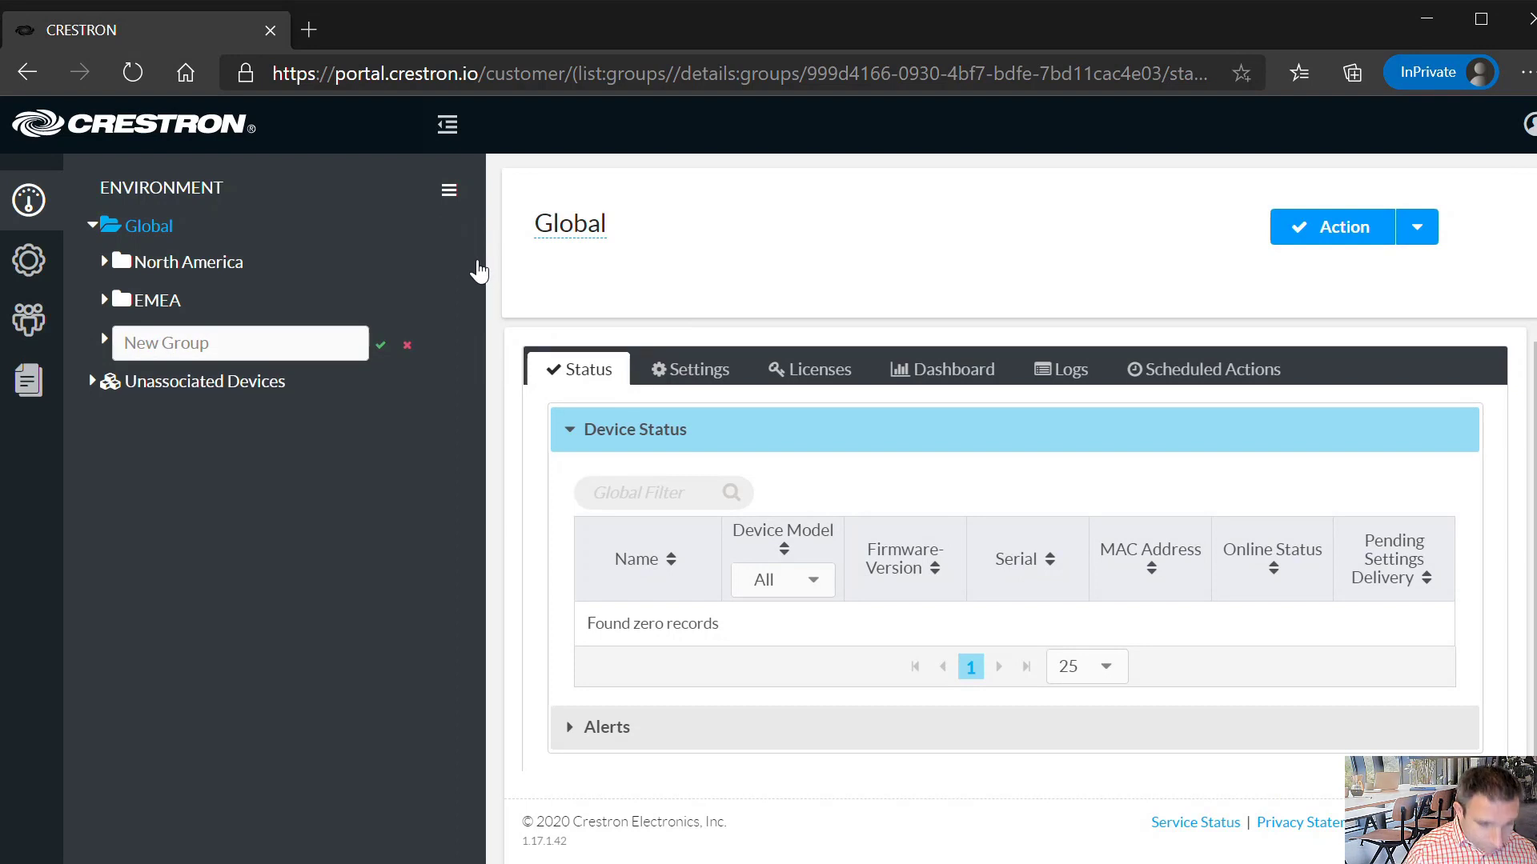
text(APAC)
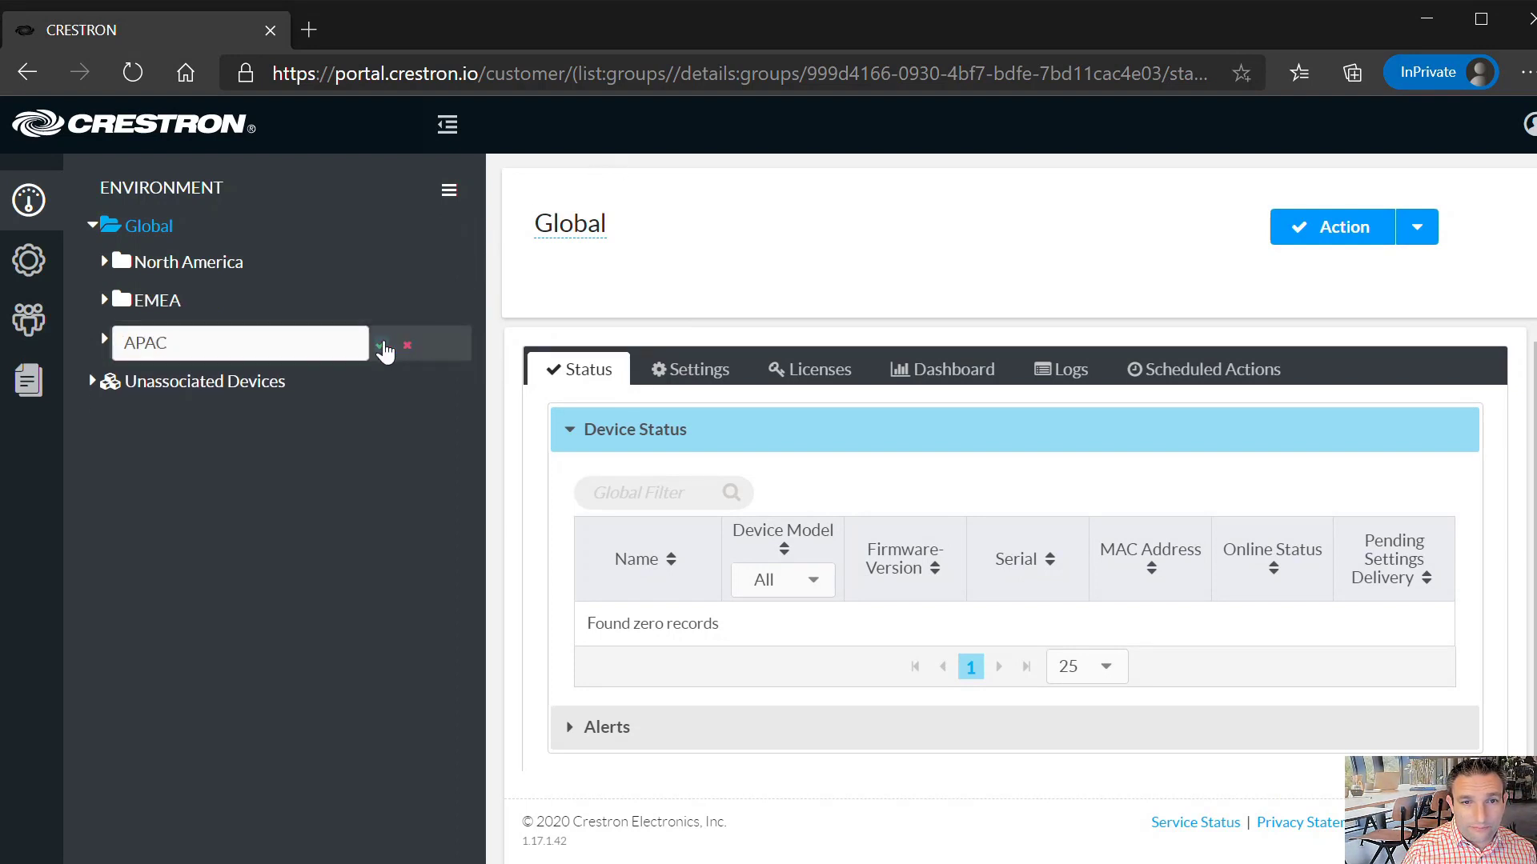
click(382, 346)
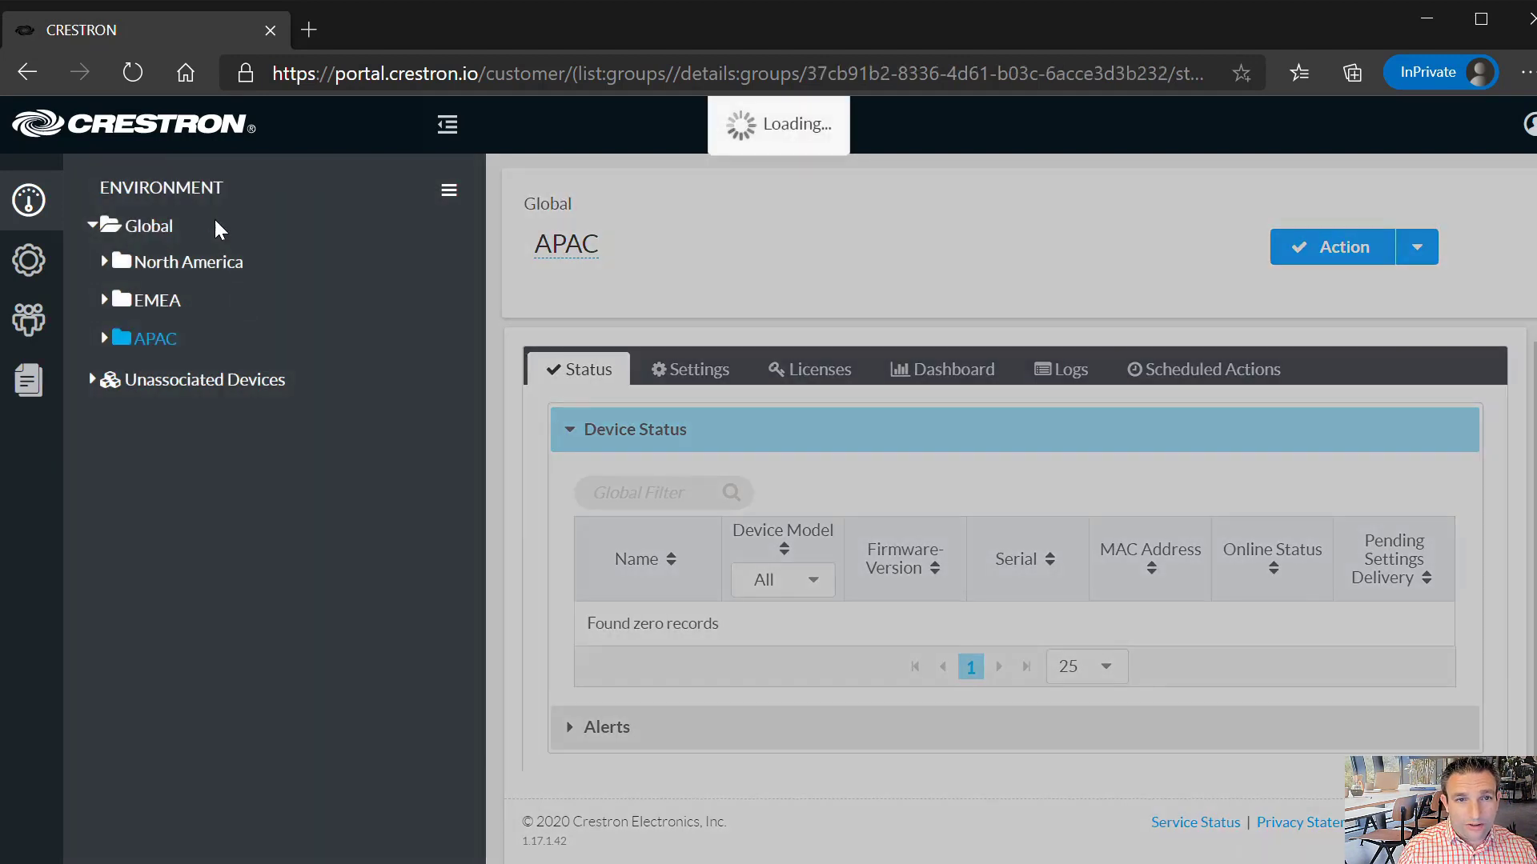
click(168, 229)
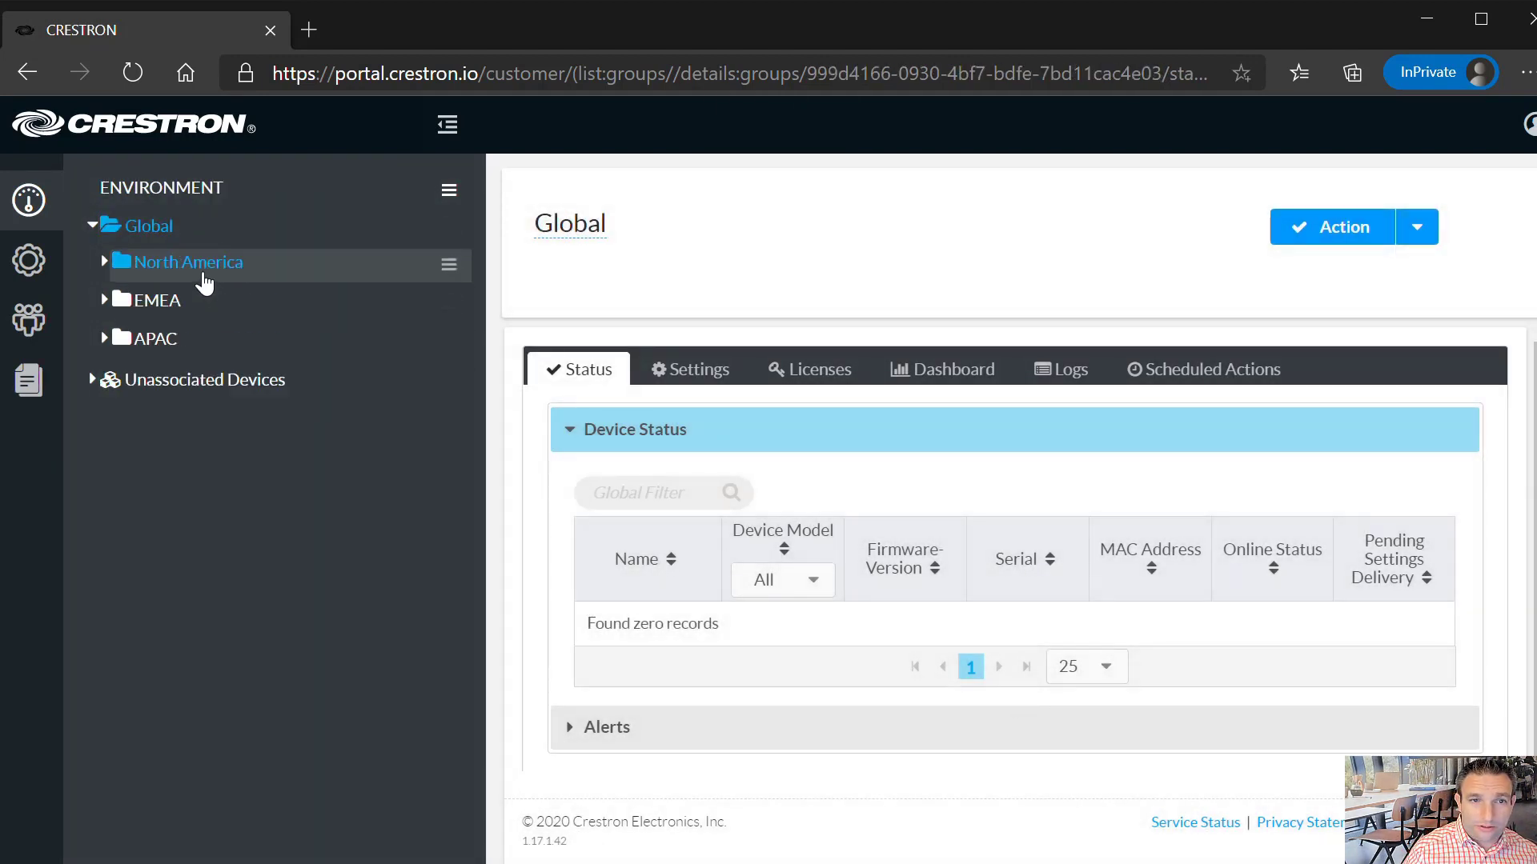
click(204, 276)
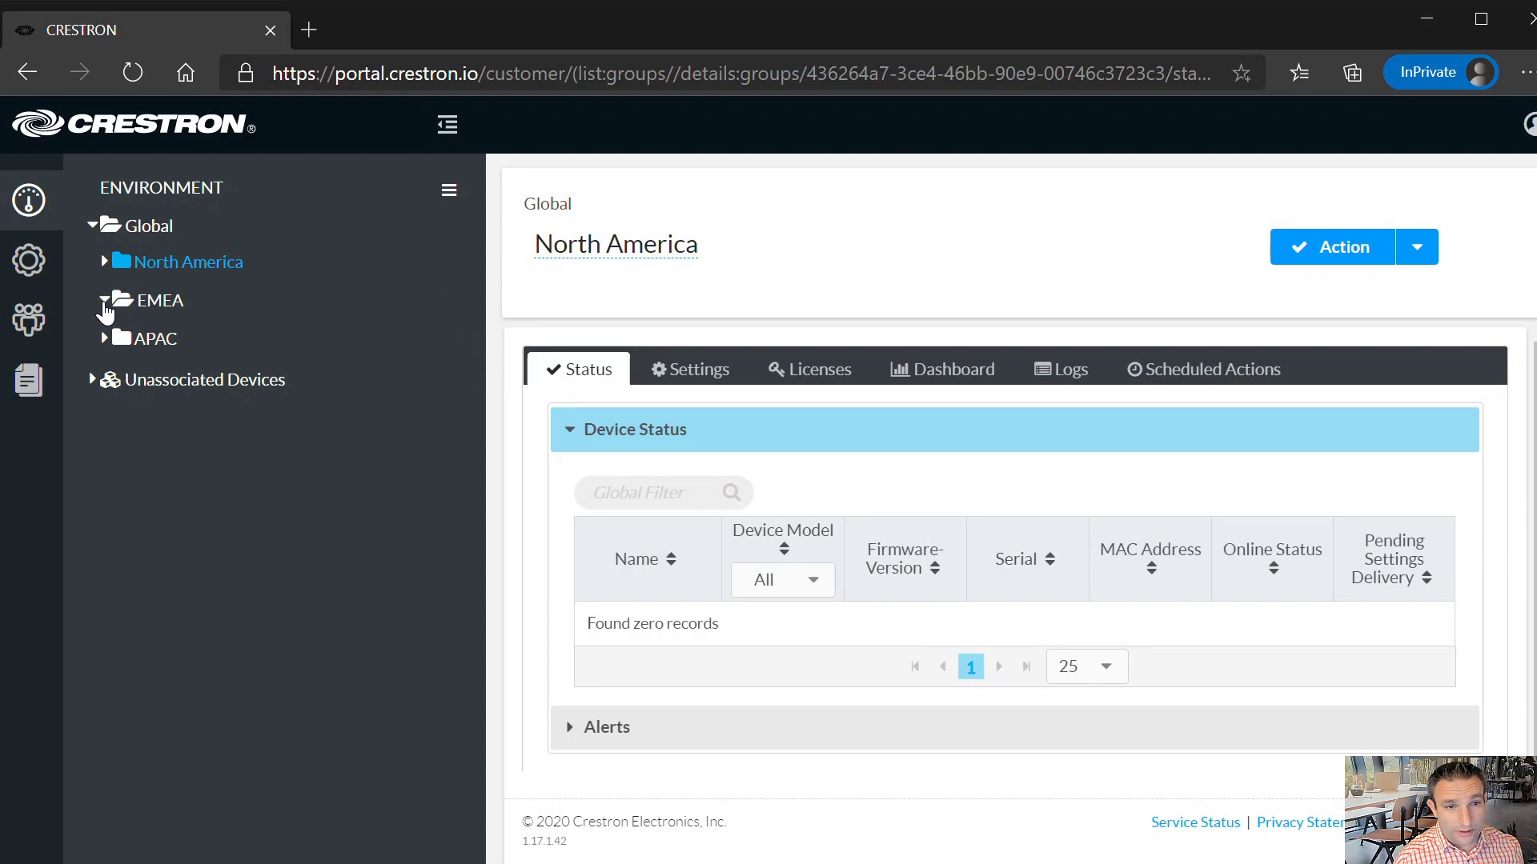
Open EMEA and add a 'United Kingdom' group under it.
click(162, 303)
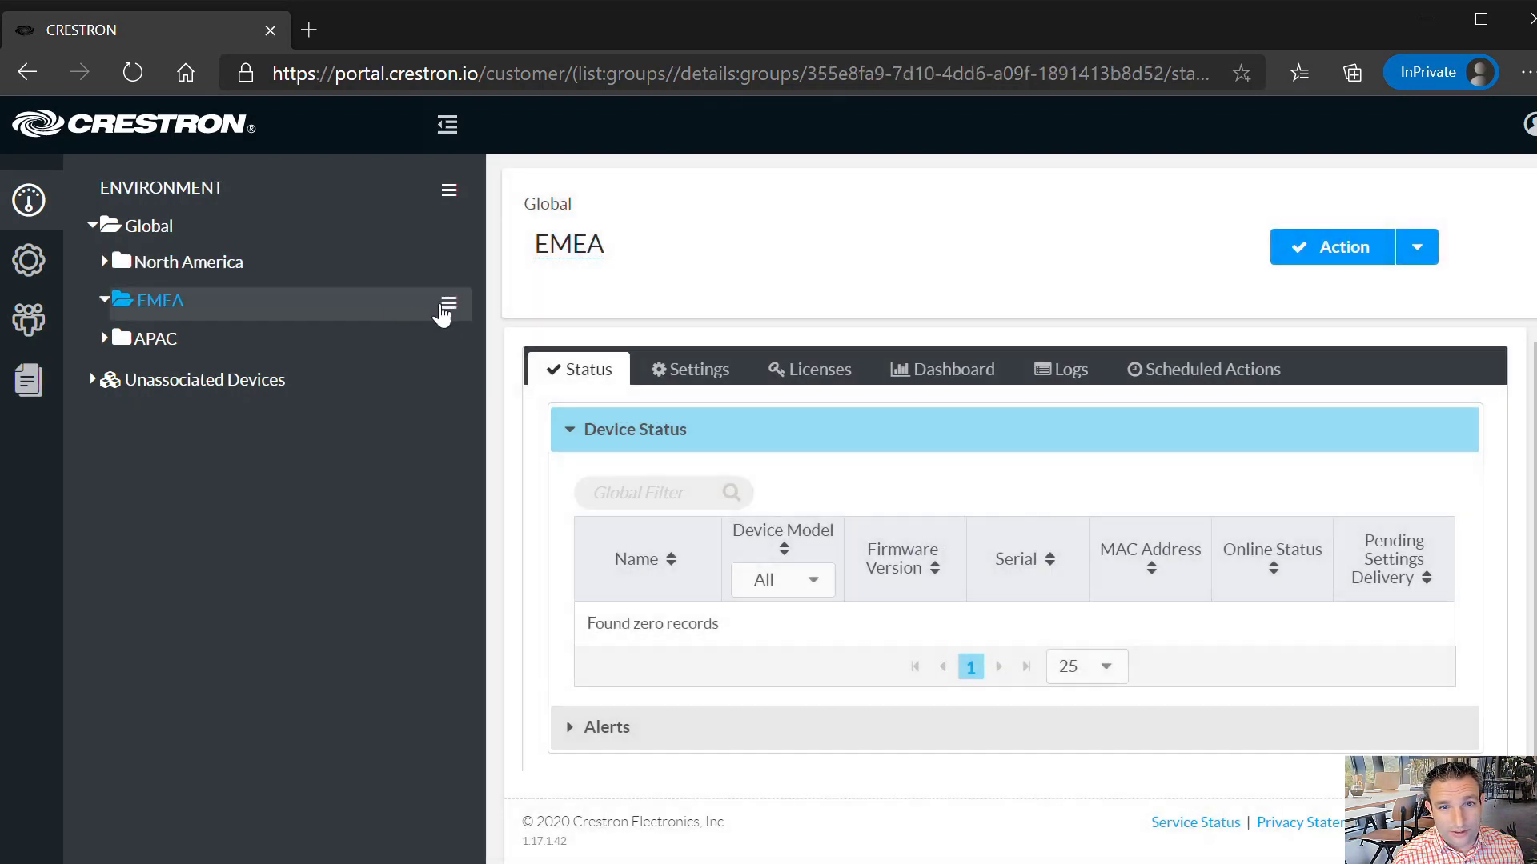
click(446, 306)
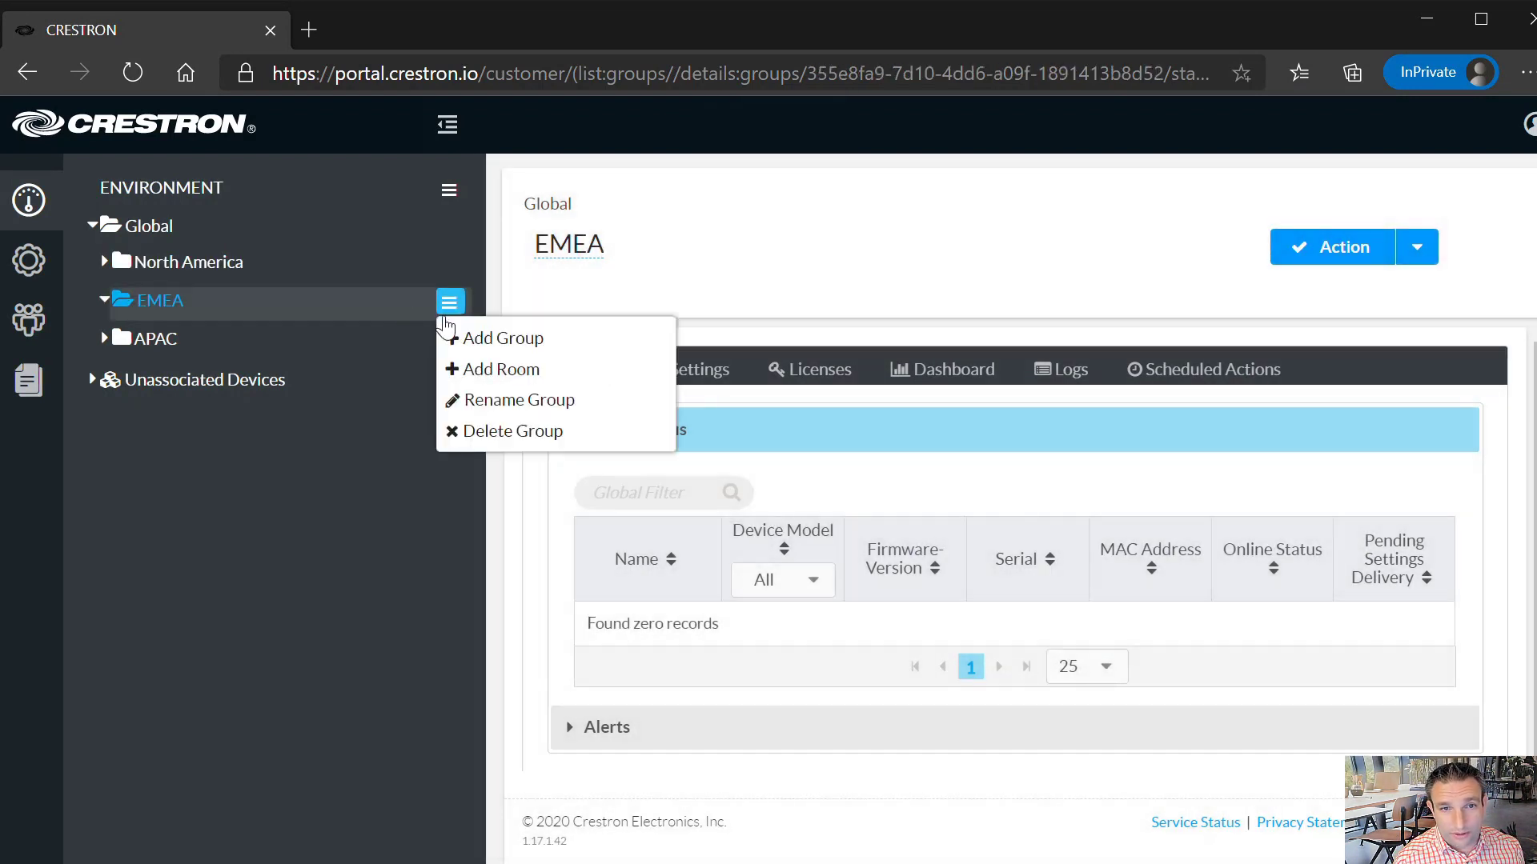
click(451, 337)
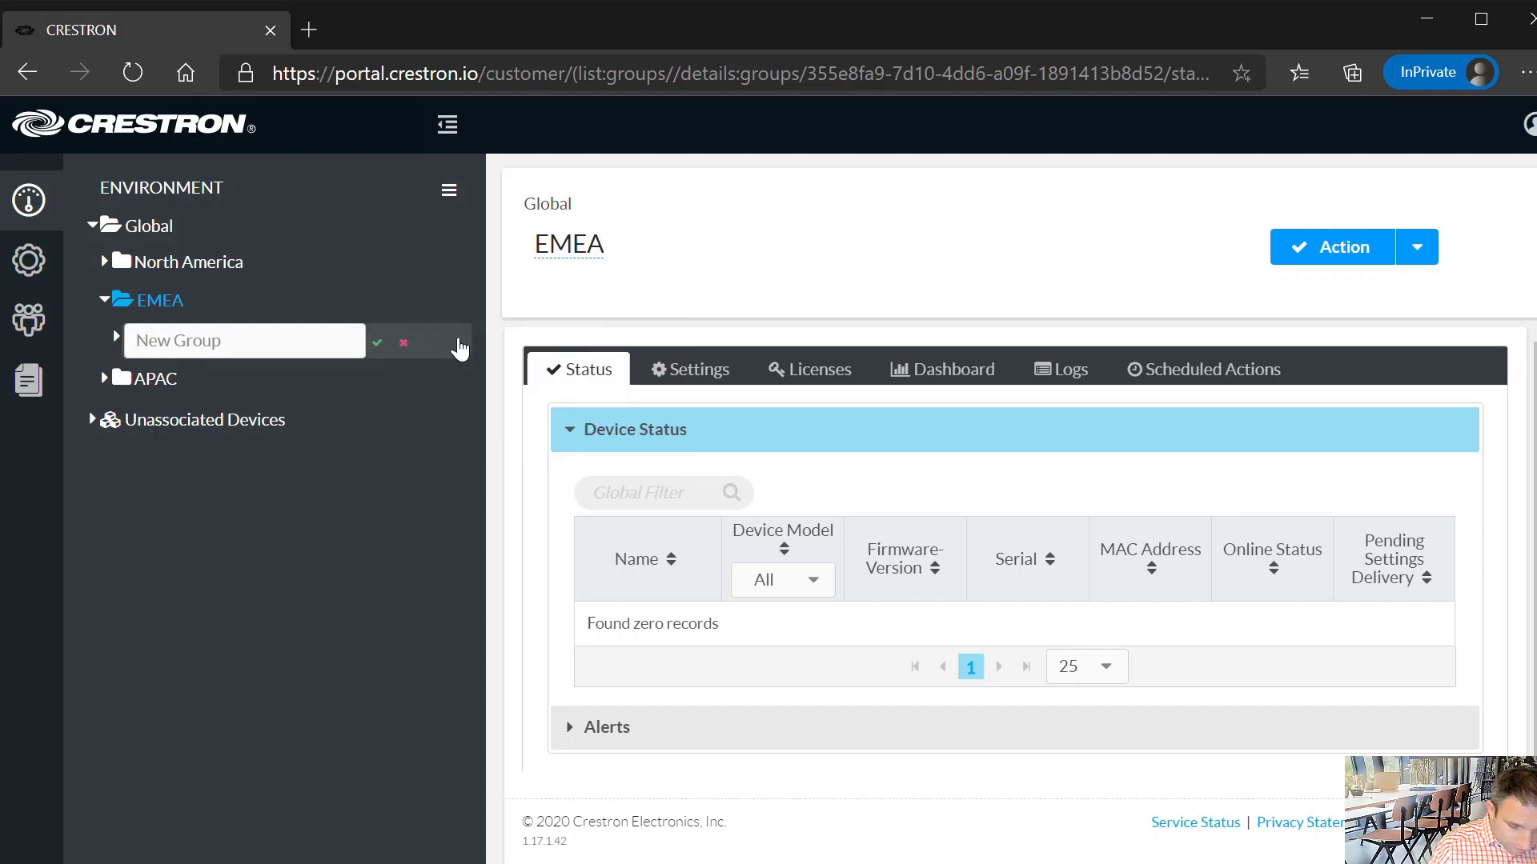
text(U)
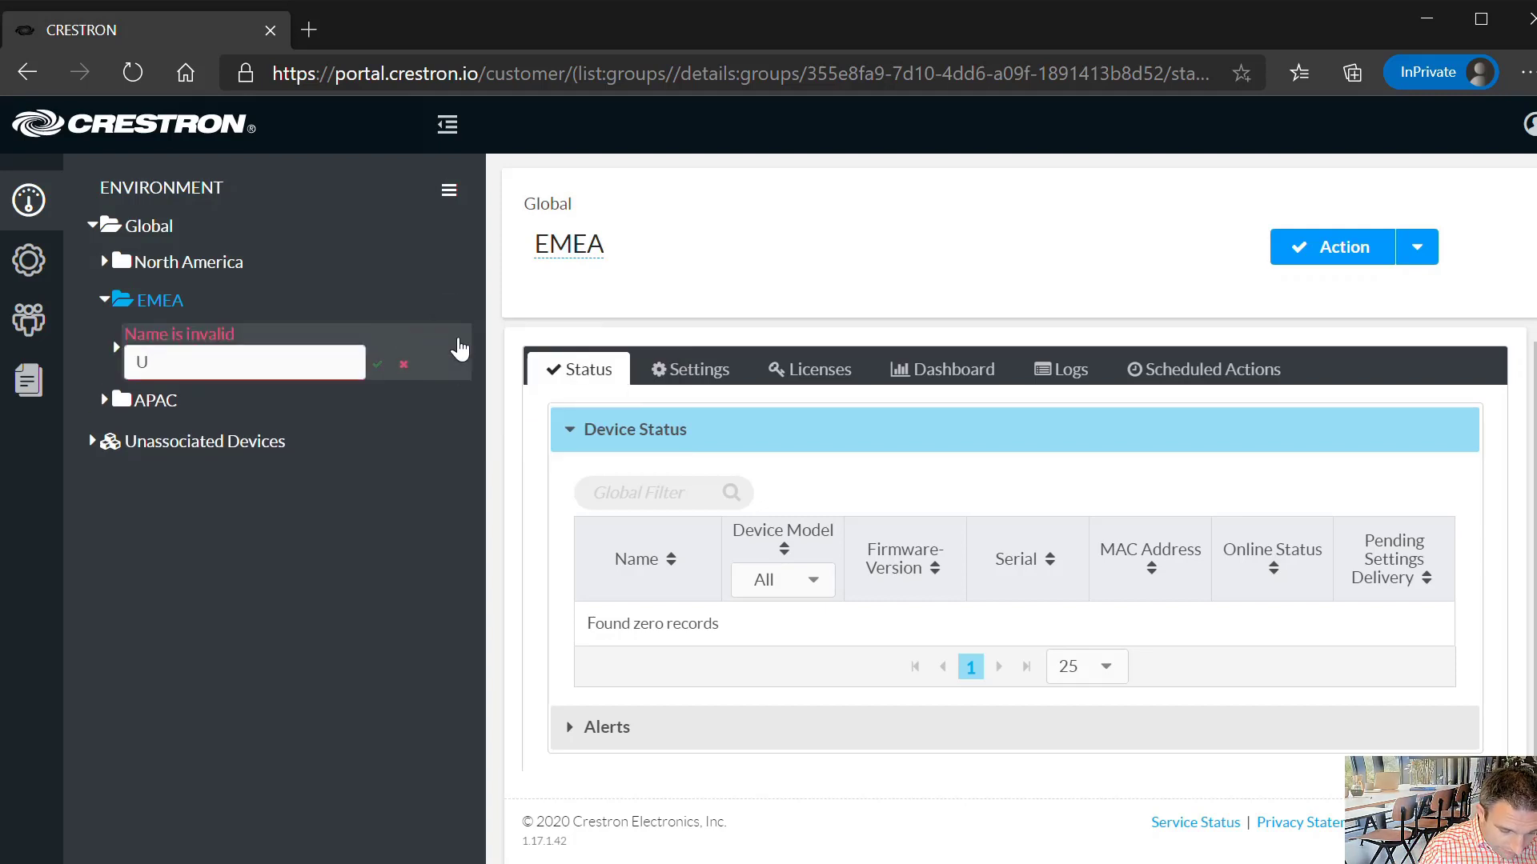
text(nit)
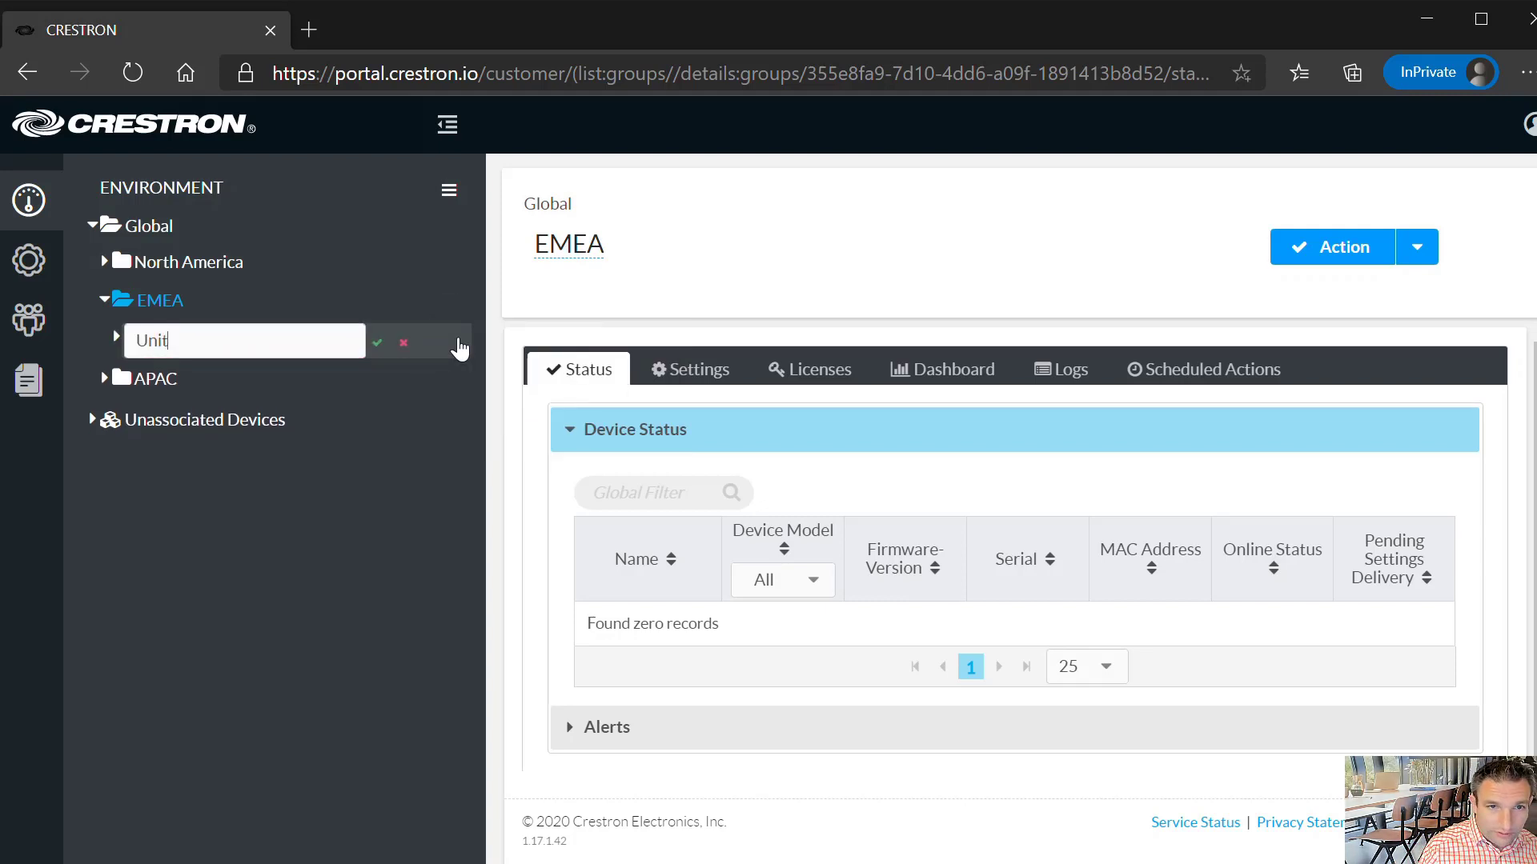
text(ed King)
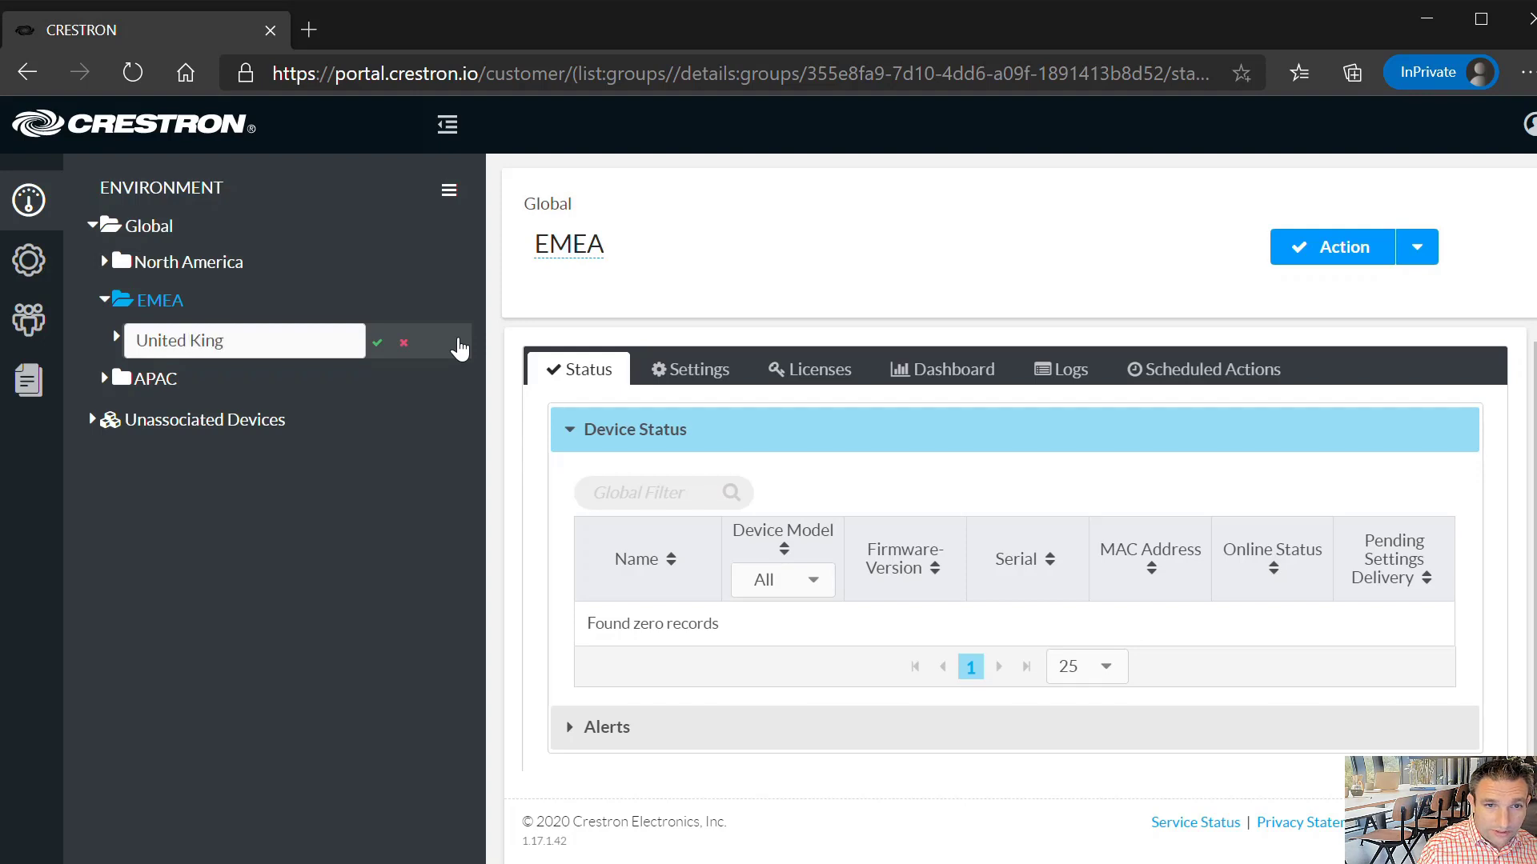
text(dom)
click(377, 343)
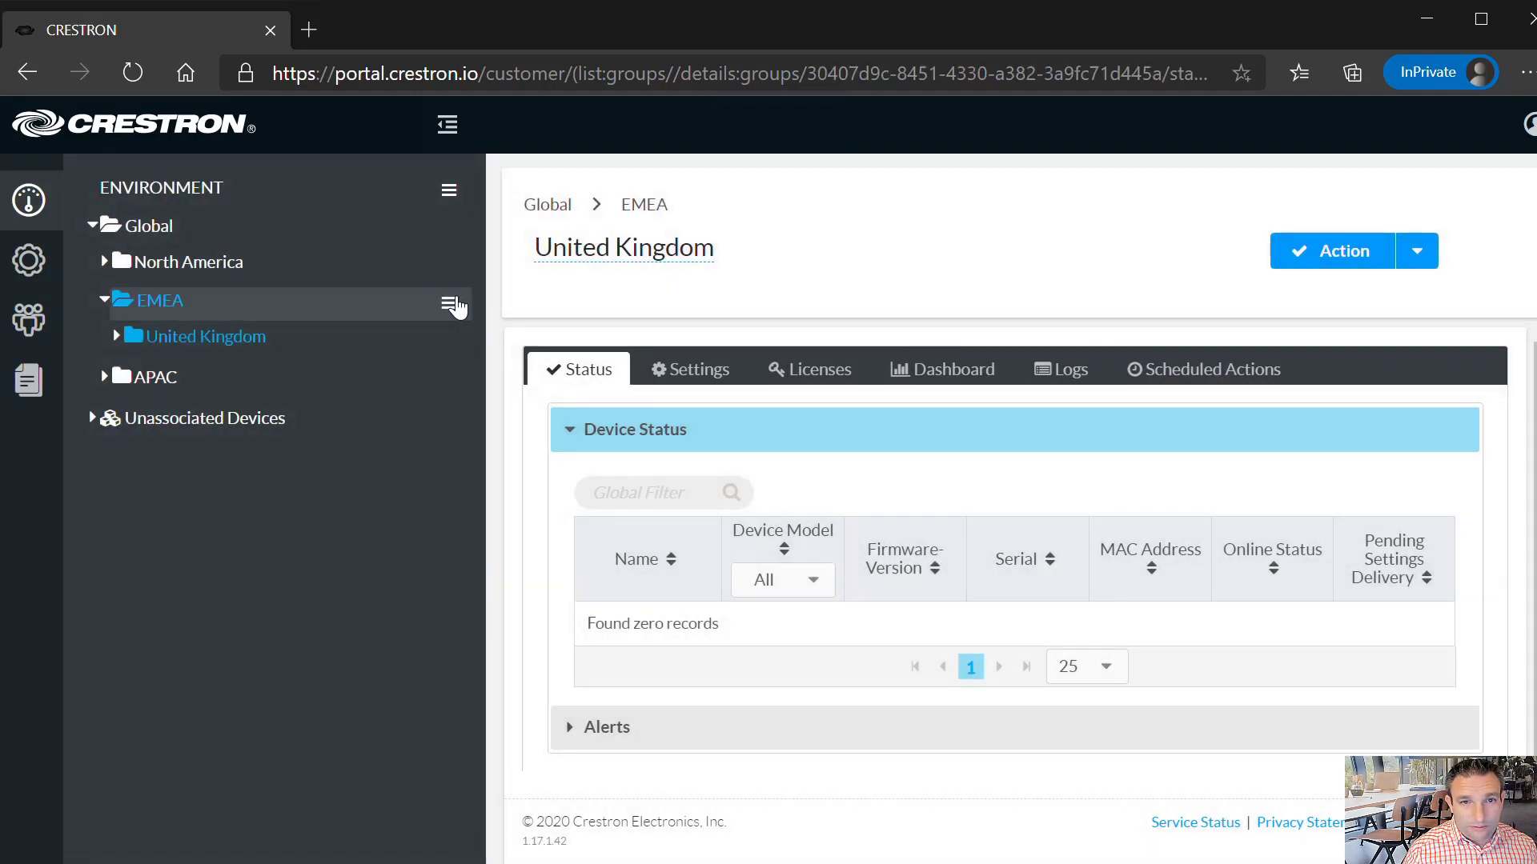
Add France and Norway groups under EMEA, then open United Kingdom.
click(449, 303)
click(463, 341)
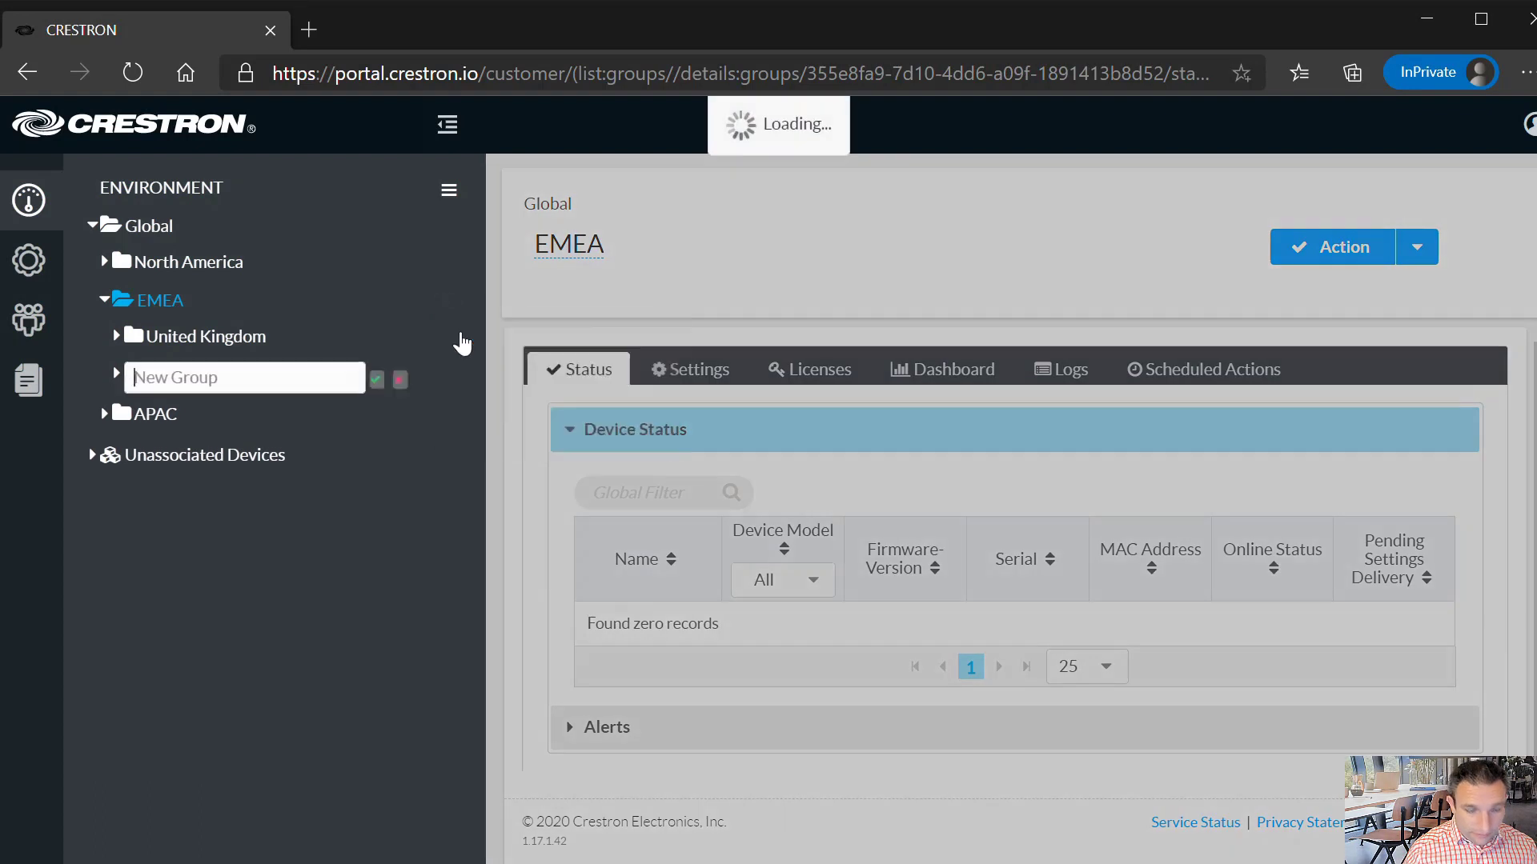
text(France)
key(Return)
click(449, 302)
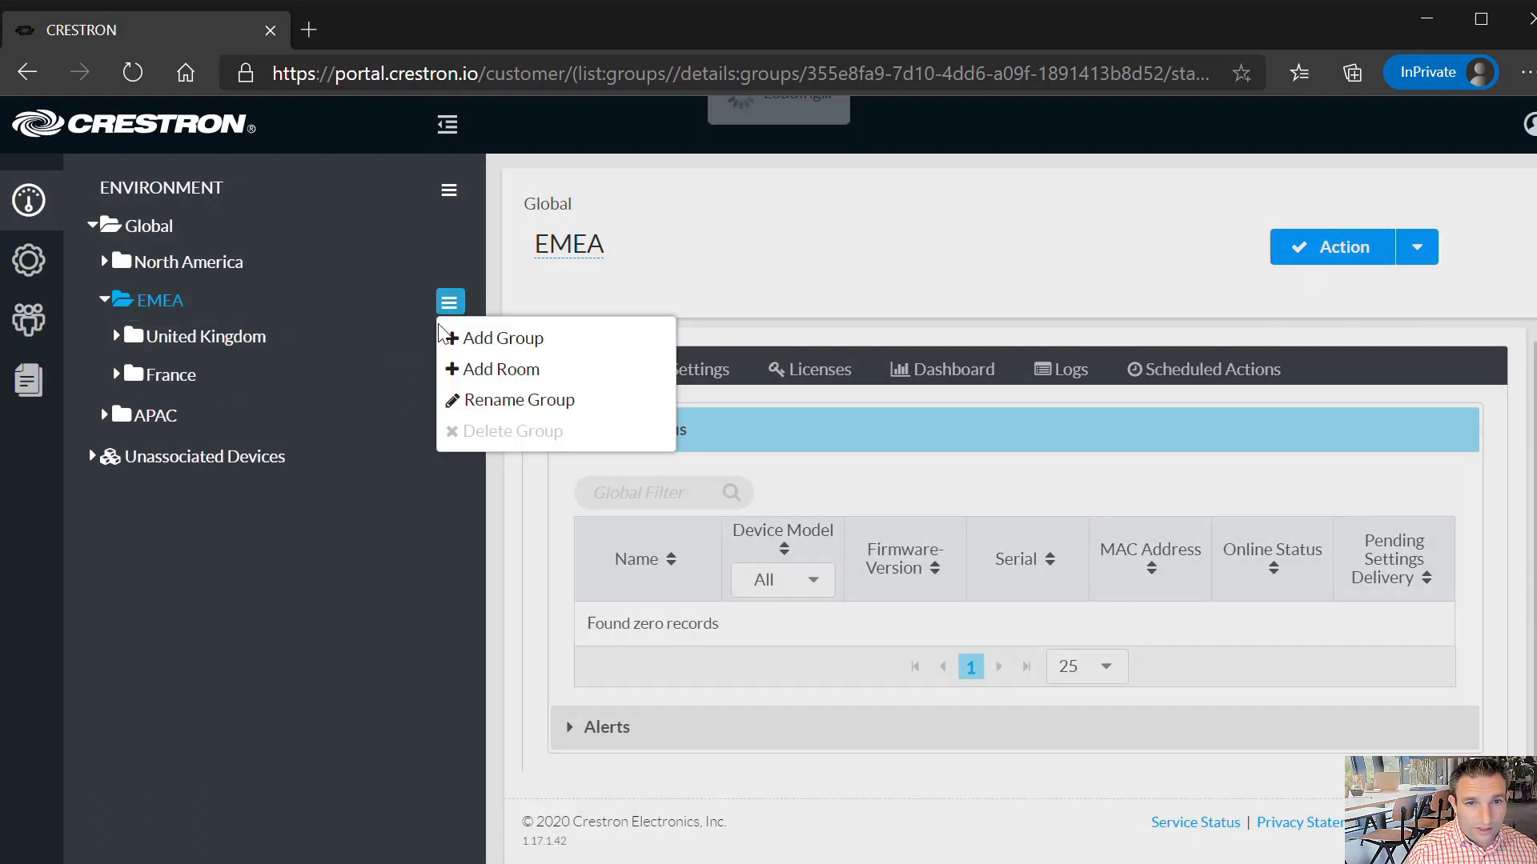
click(448, 337)
text(N)
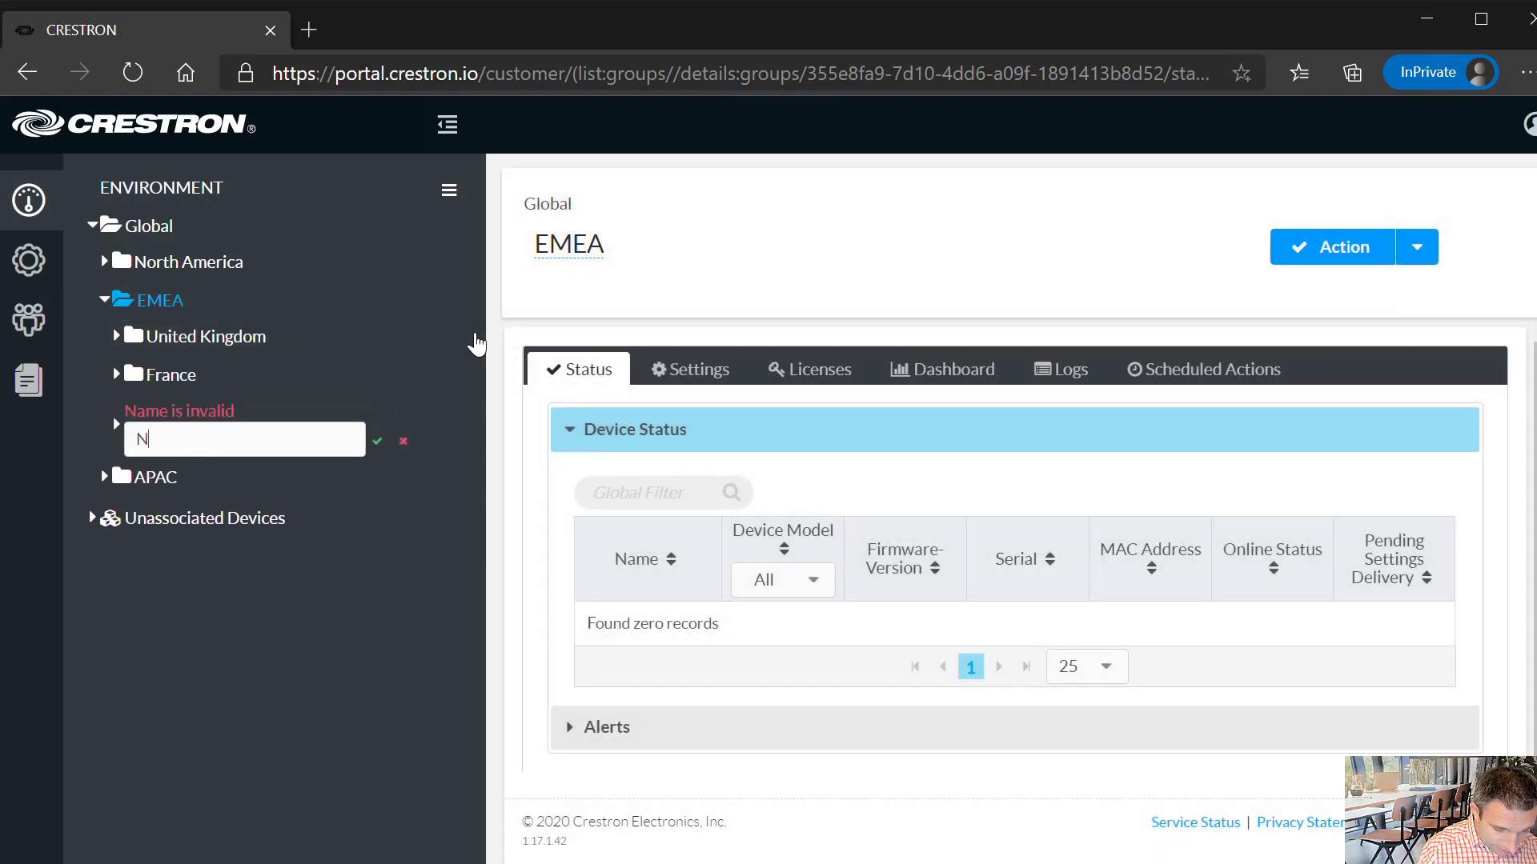
text(orway)
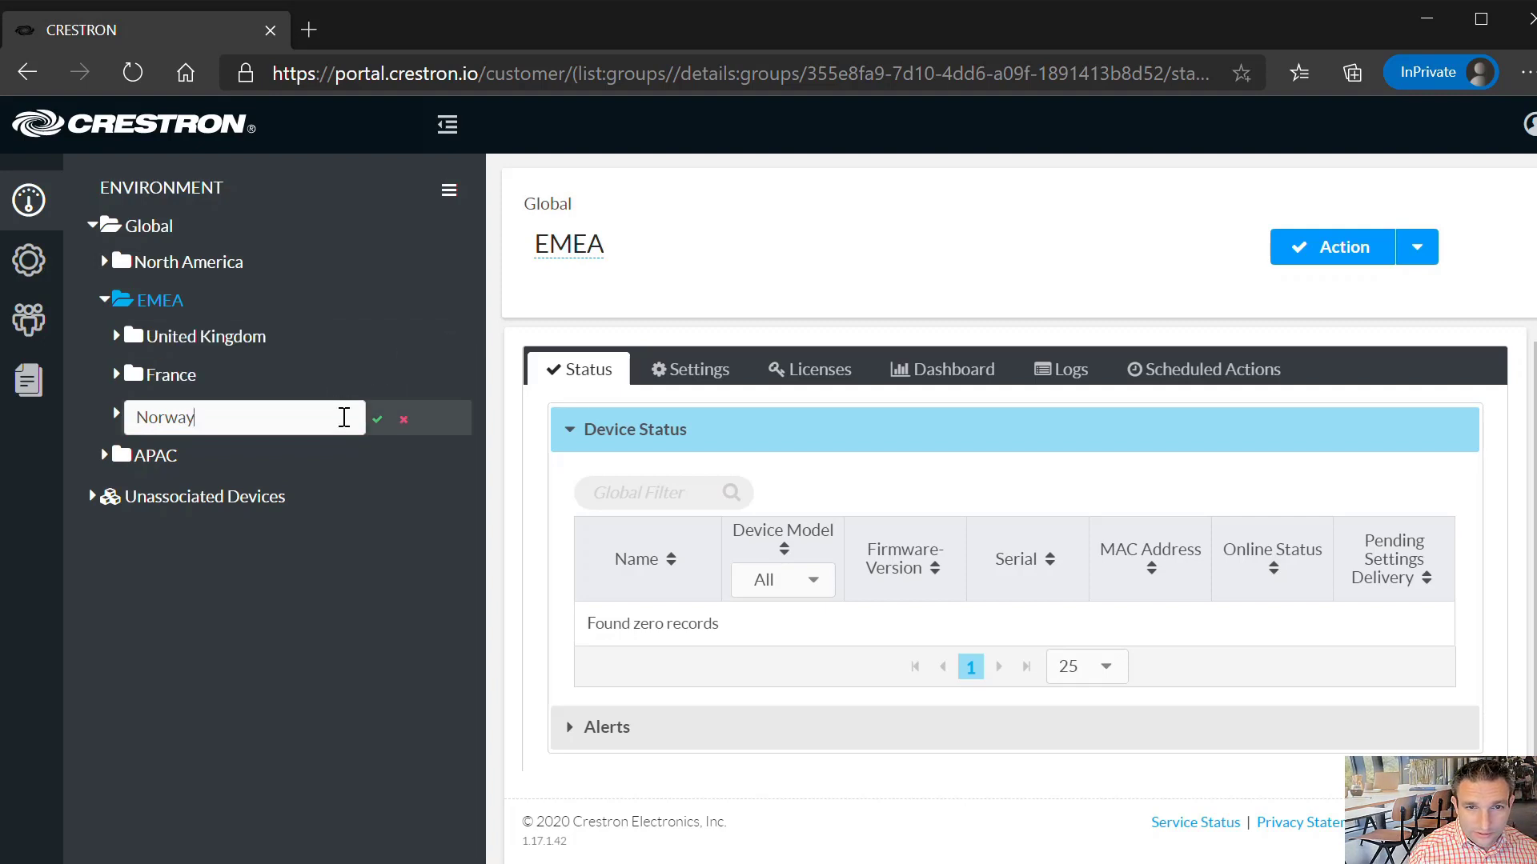
click(379, 421)
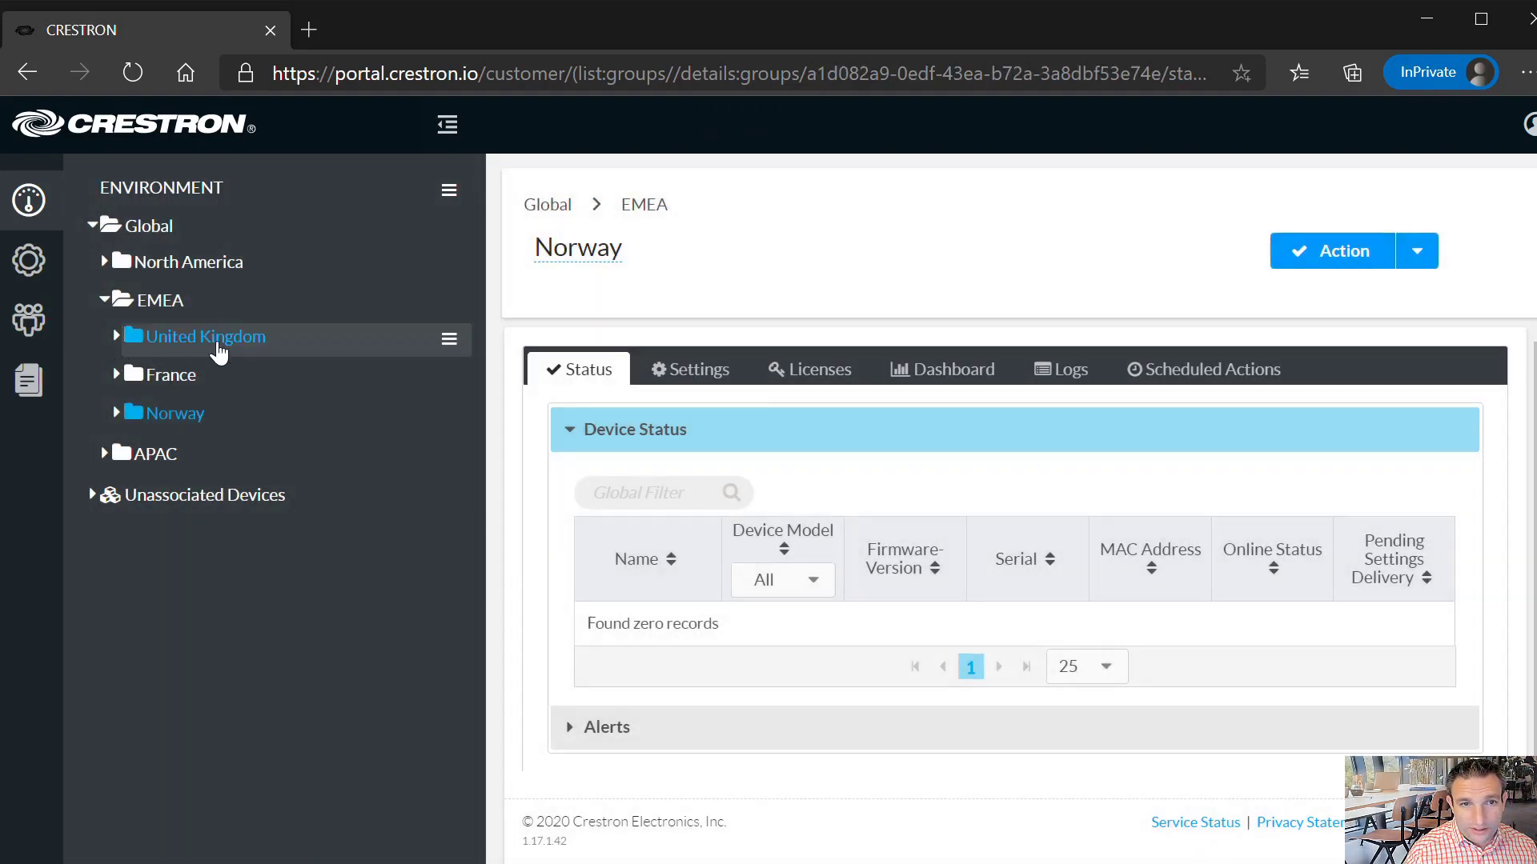
click(214, 340)
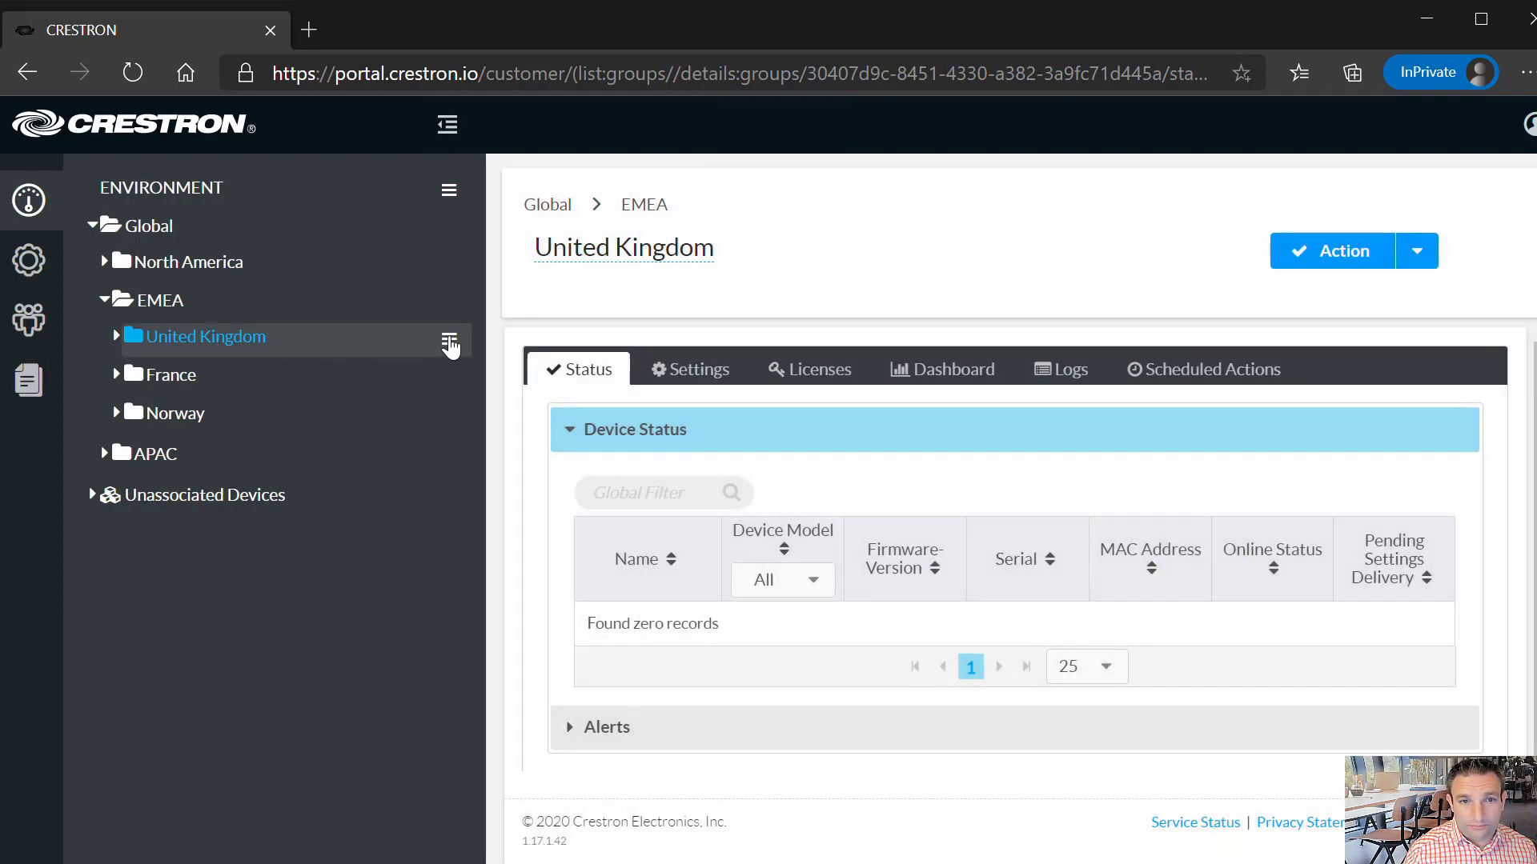
Add London under United Kingdom and an 'Office 1' group inside London.
click(450, 339)
click(476, 373)
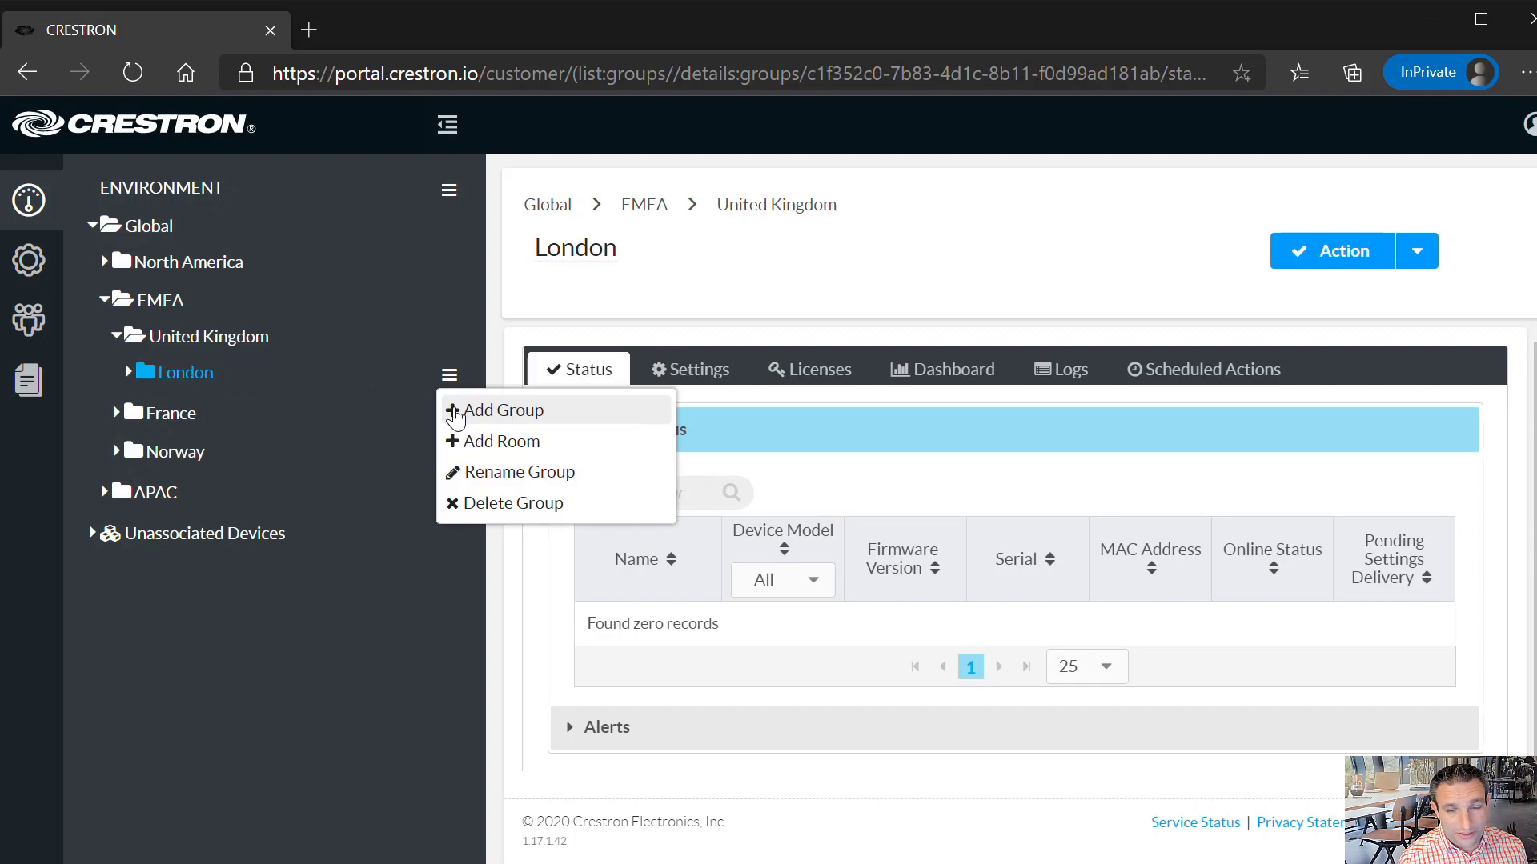
click(454, 414)
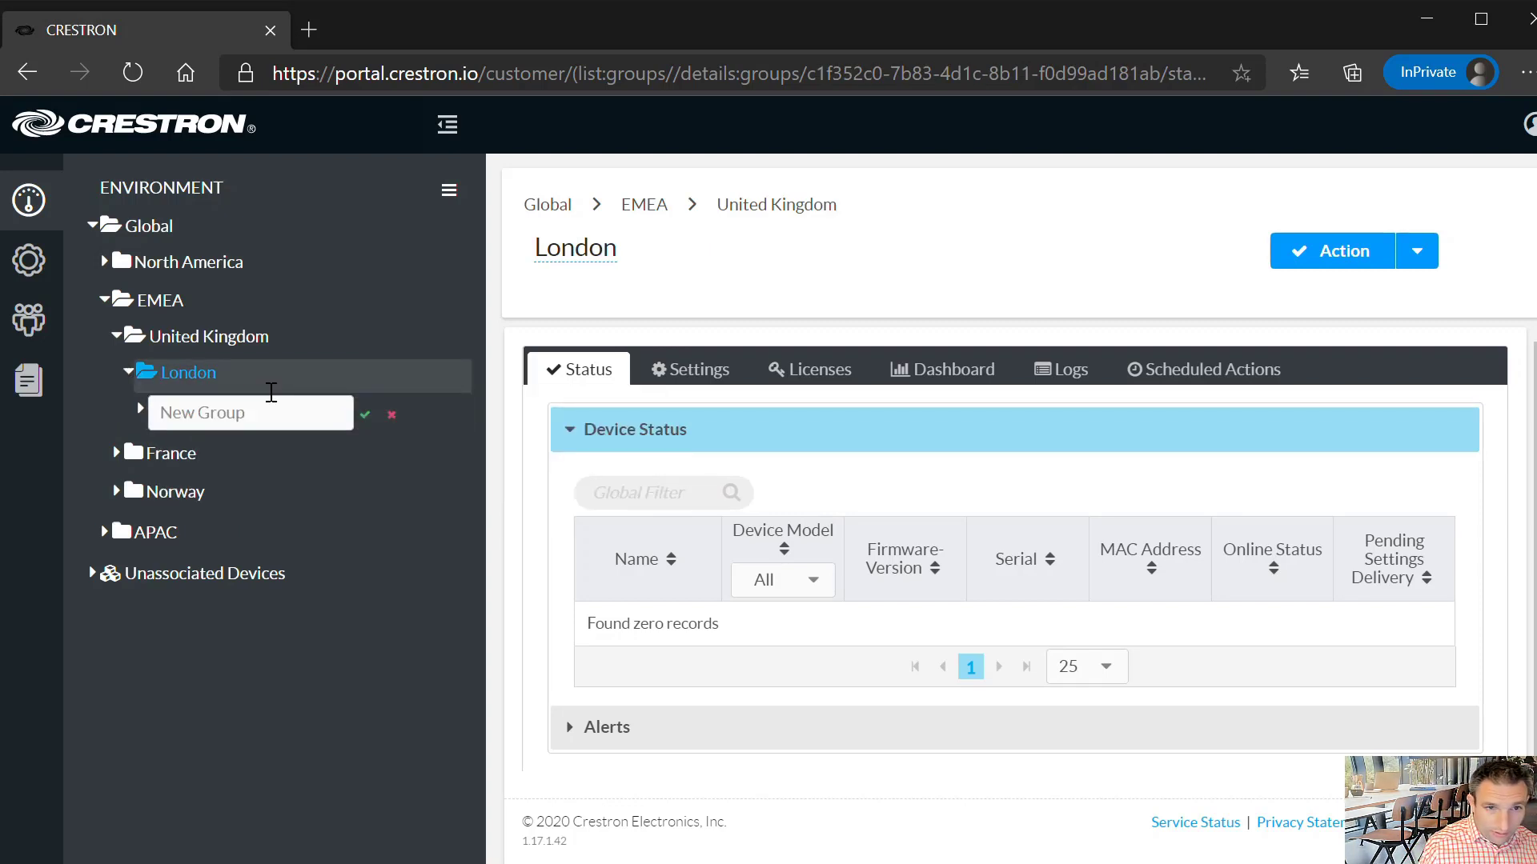
click(254, 414)
text(O)
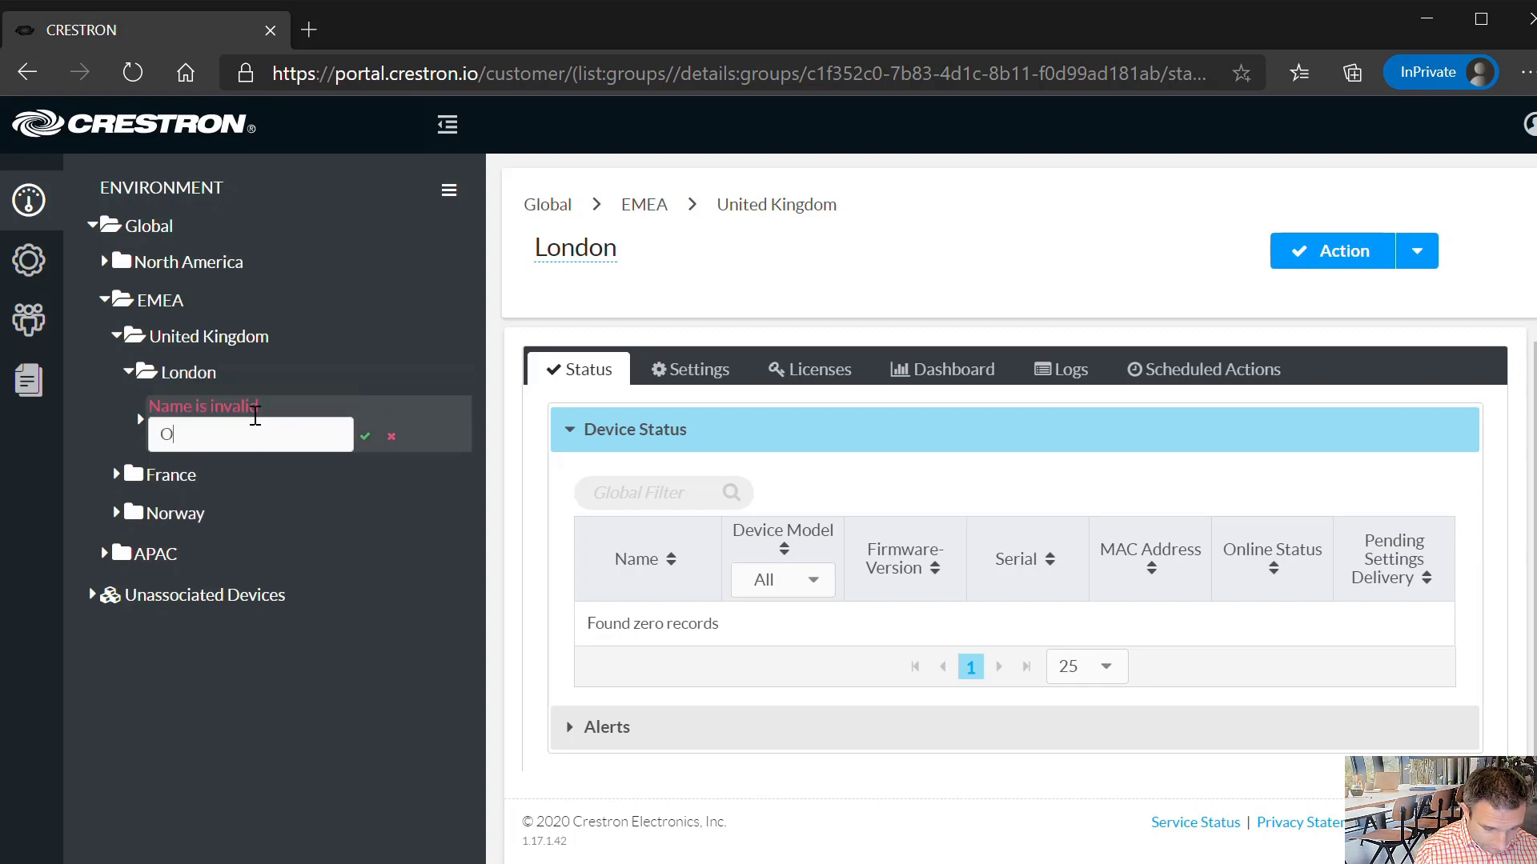
text(ffice 1)
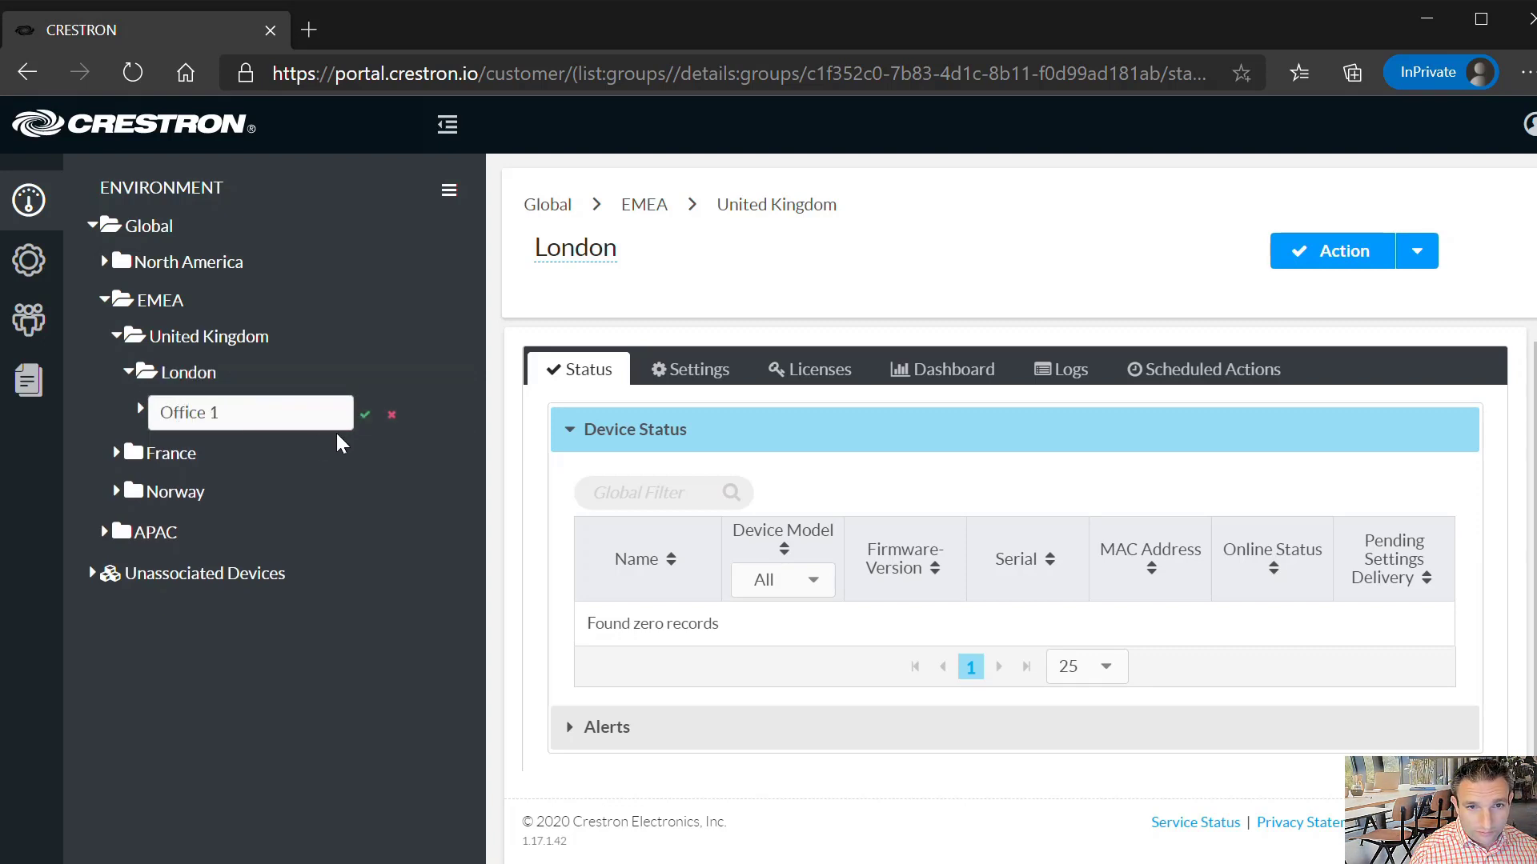
click(365, 415)
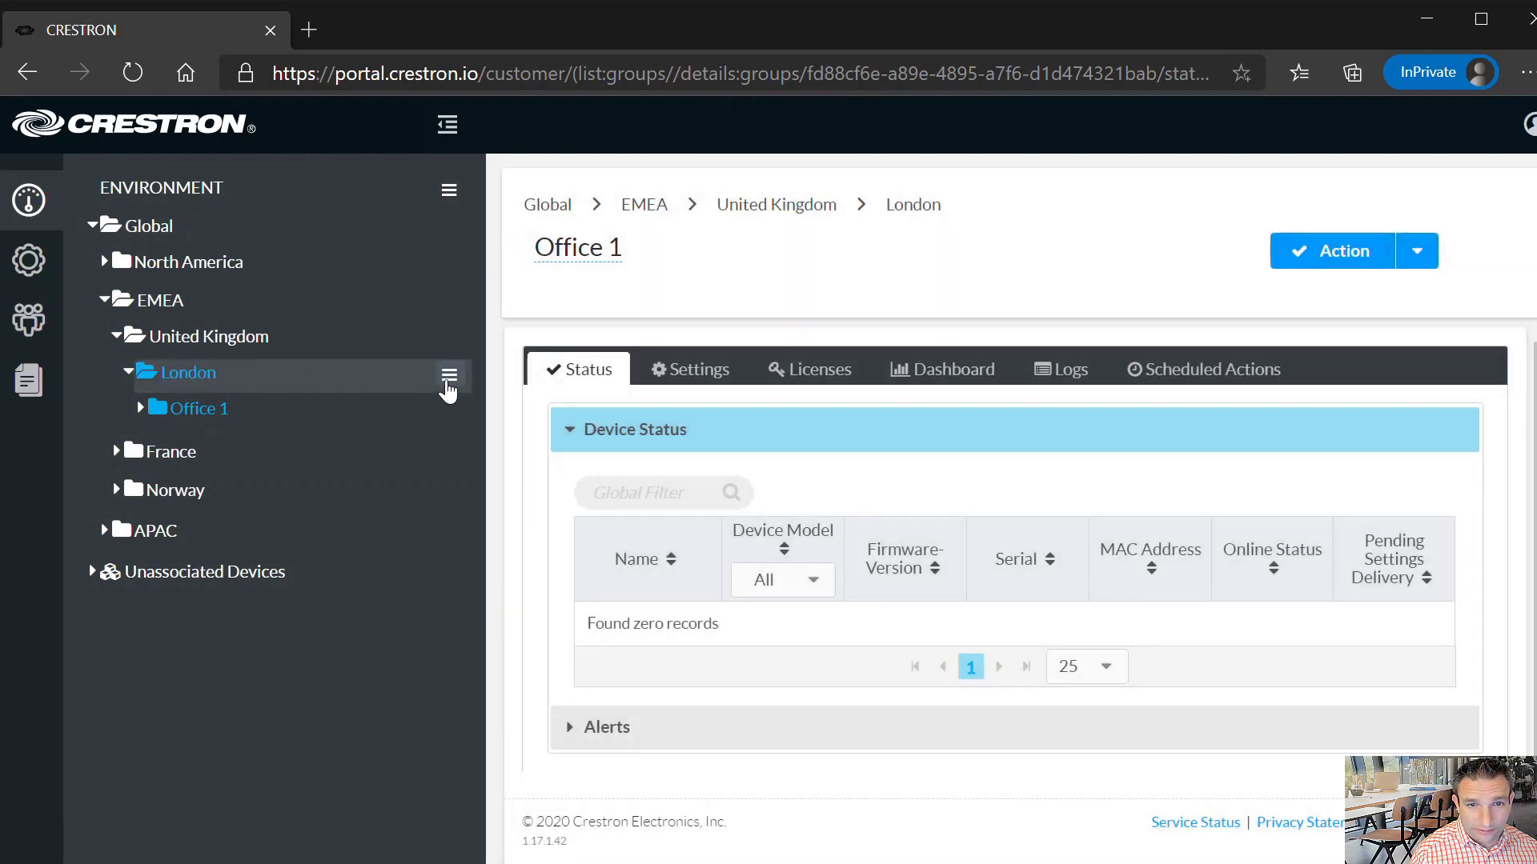
Add 'Office 2' as a second group inside London.
click(449, 375)
click(448, 408)
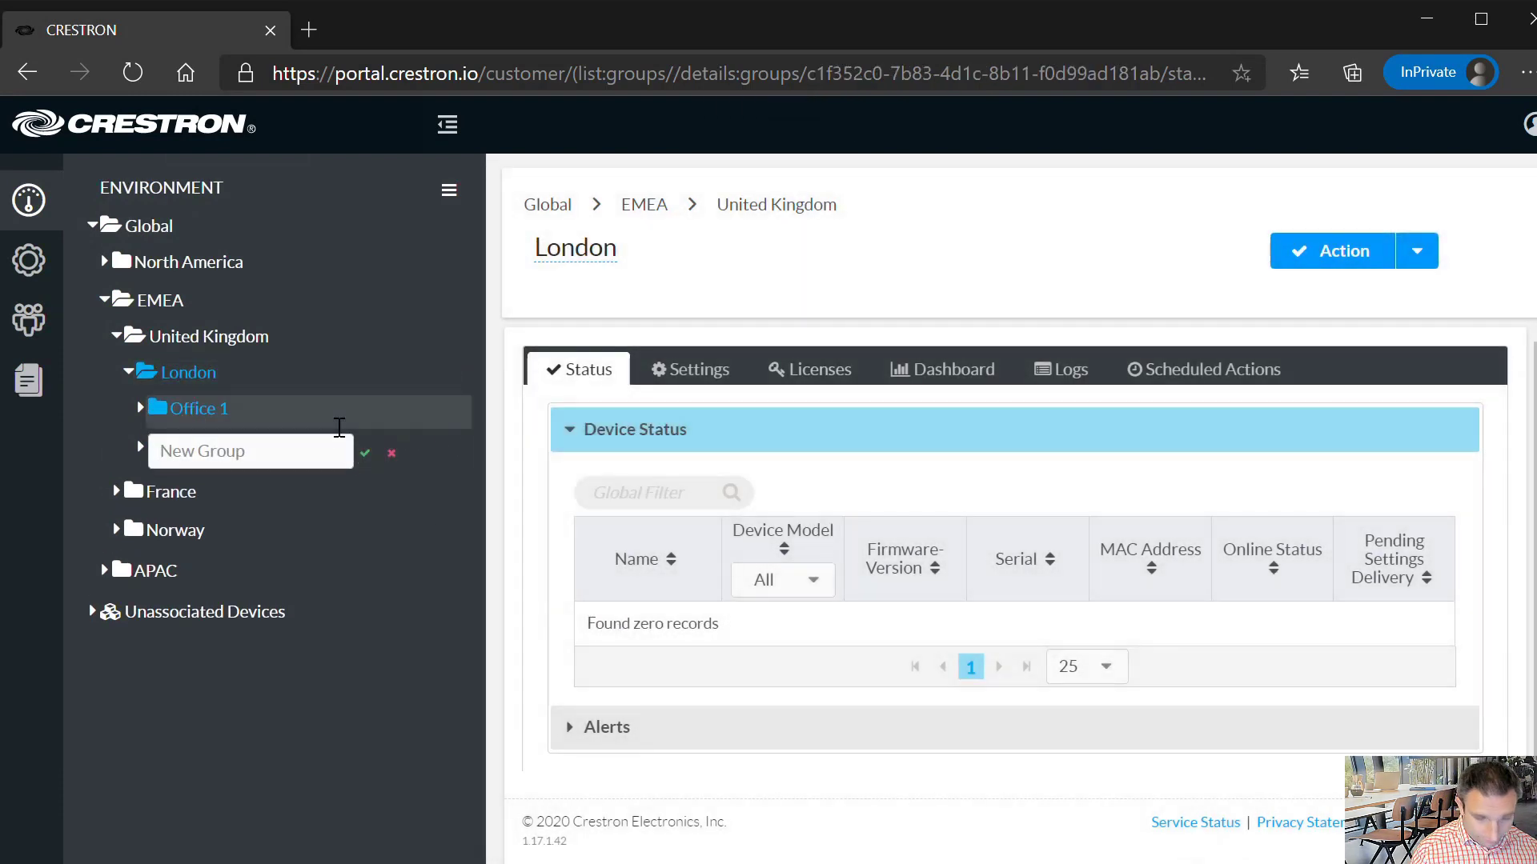
text(Off)
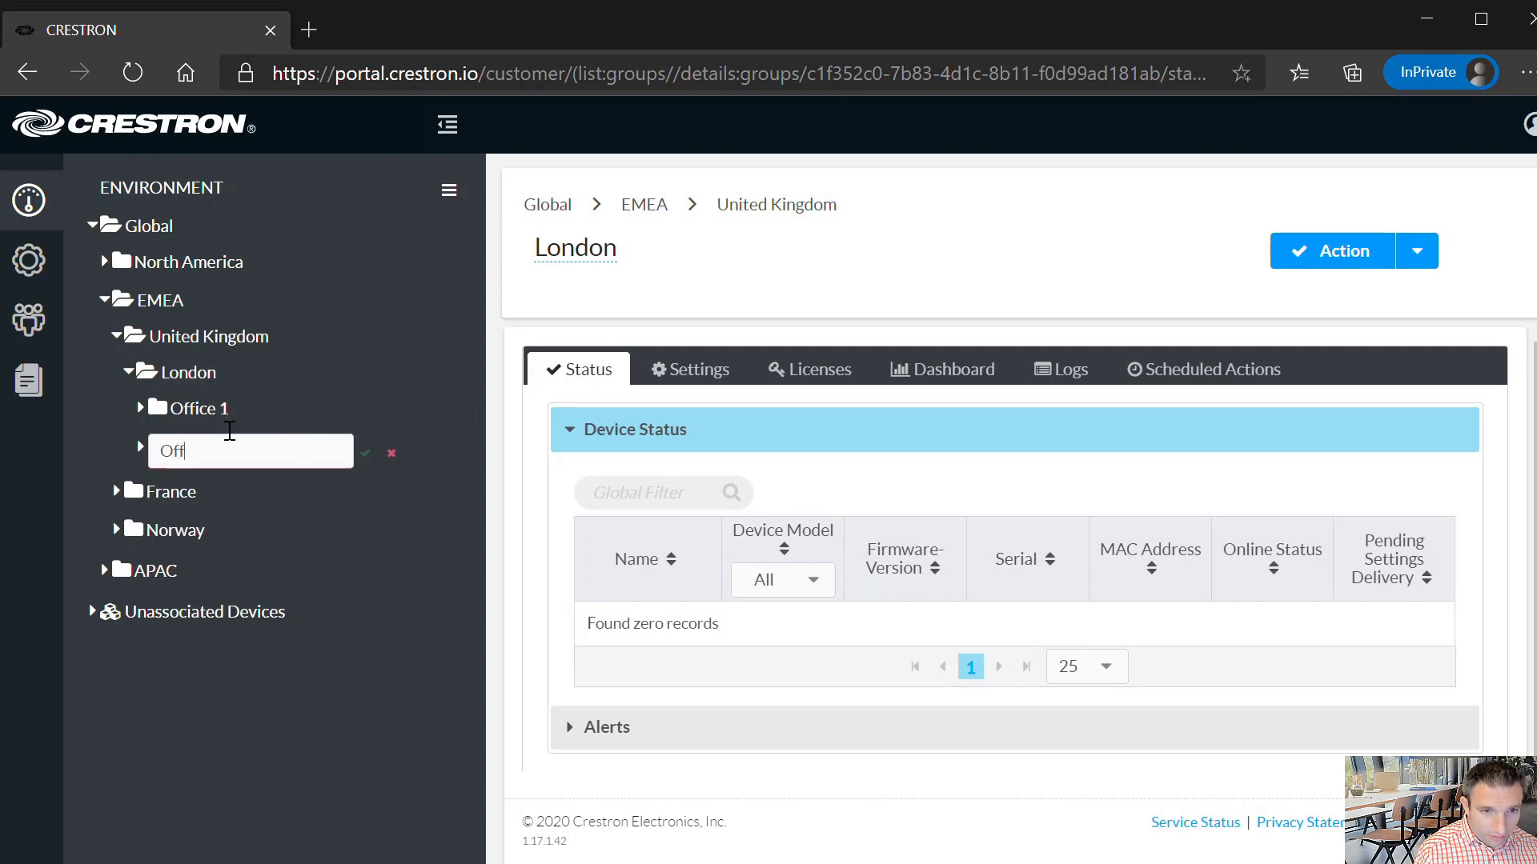
text(ice 2)
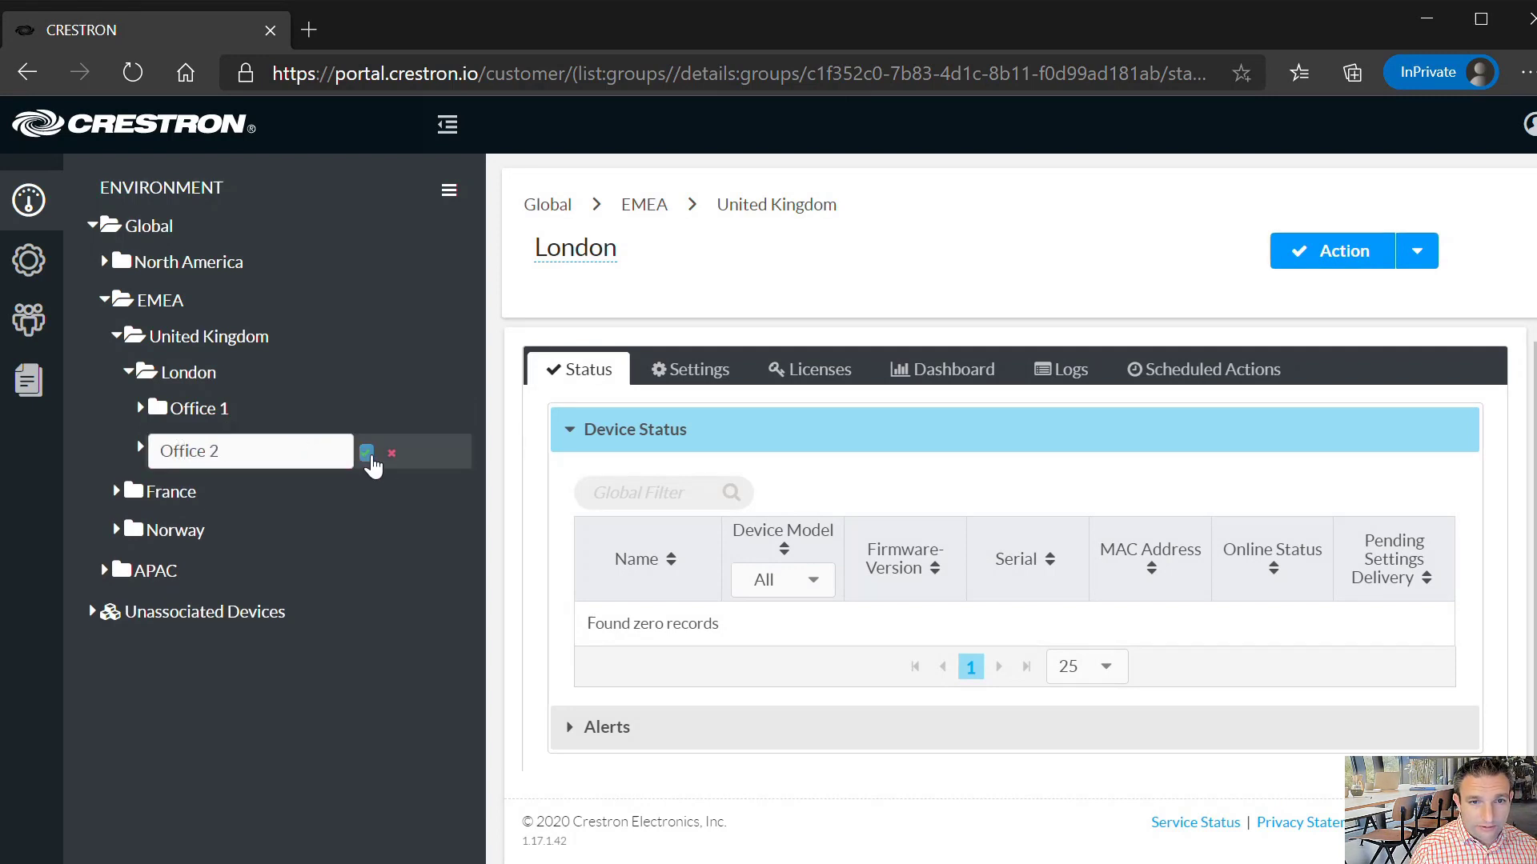
click(365, 453)
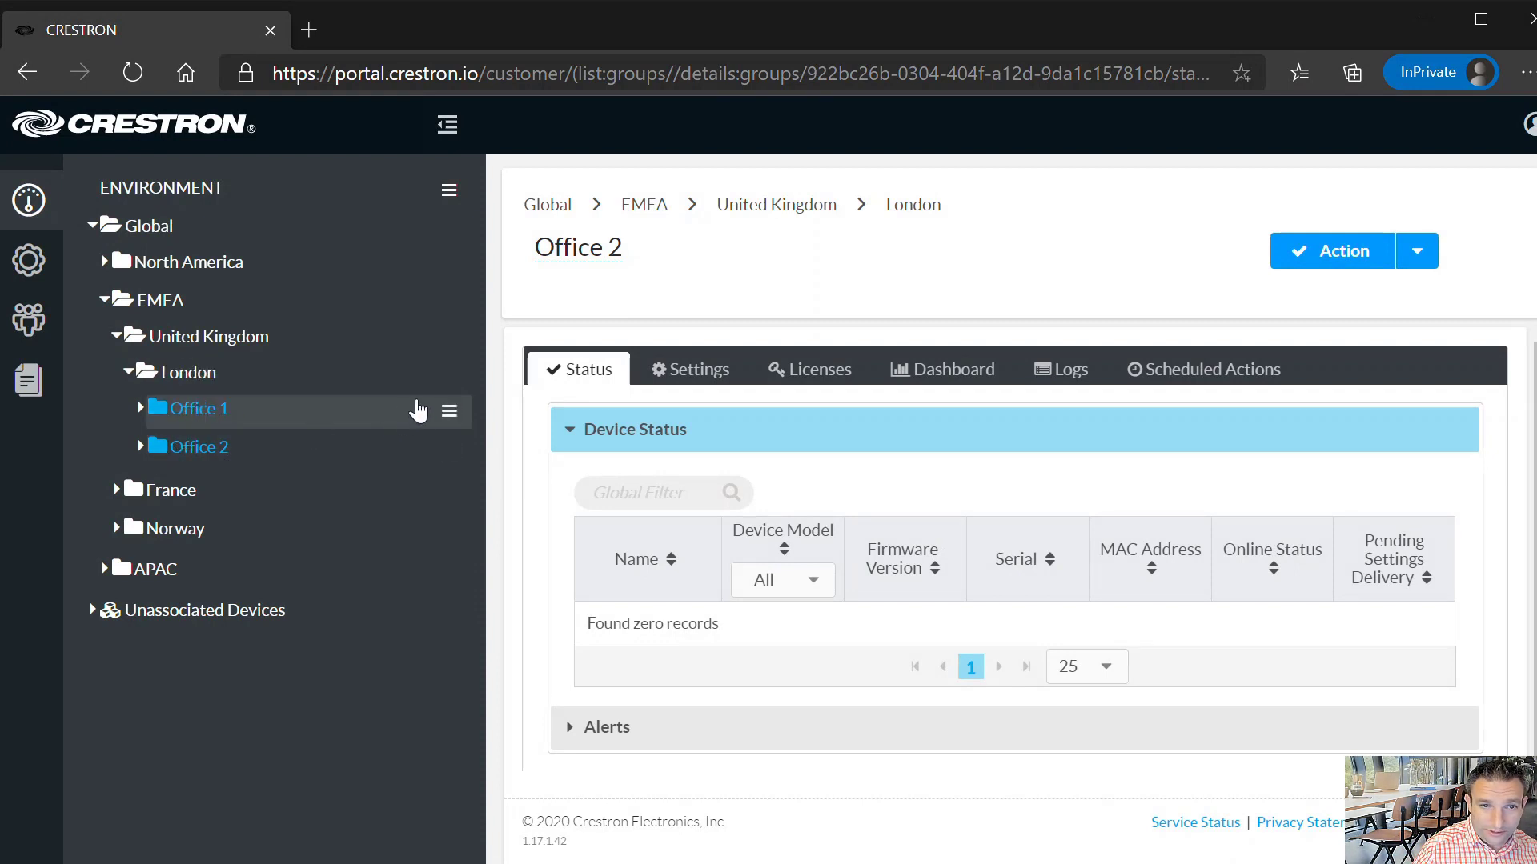
Add a room named 'Room 1' under Office 1 and open it.
click(449, 411)
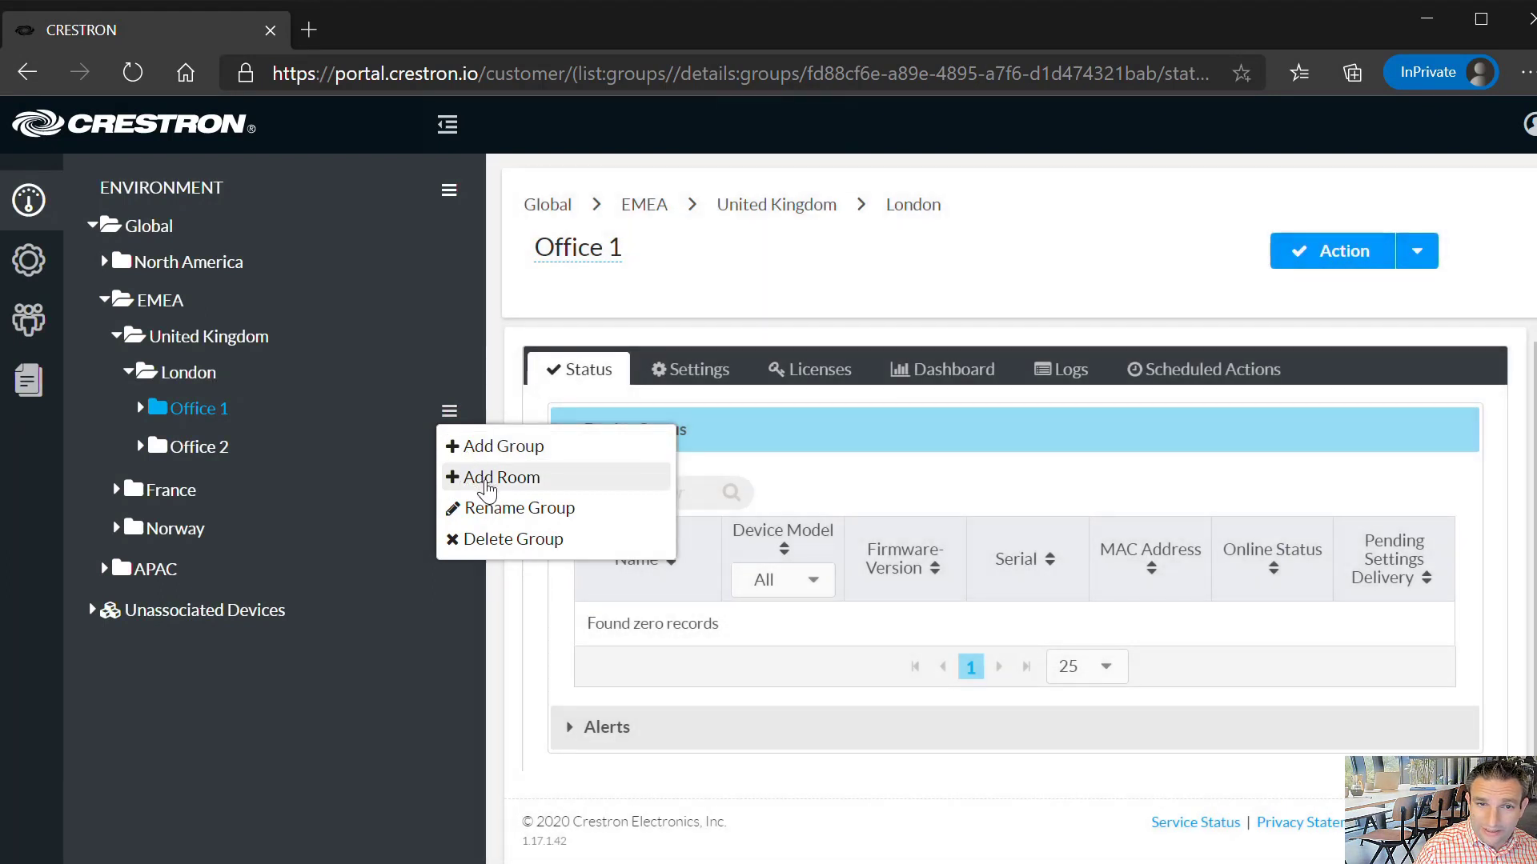
click(472, 478)
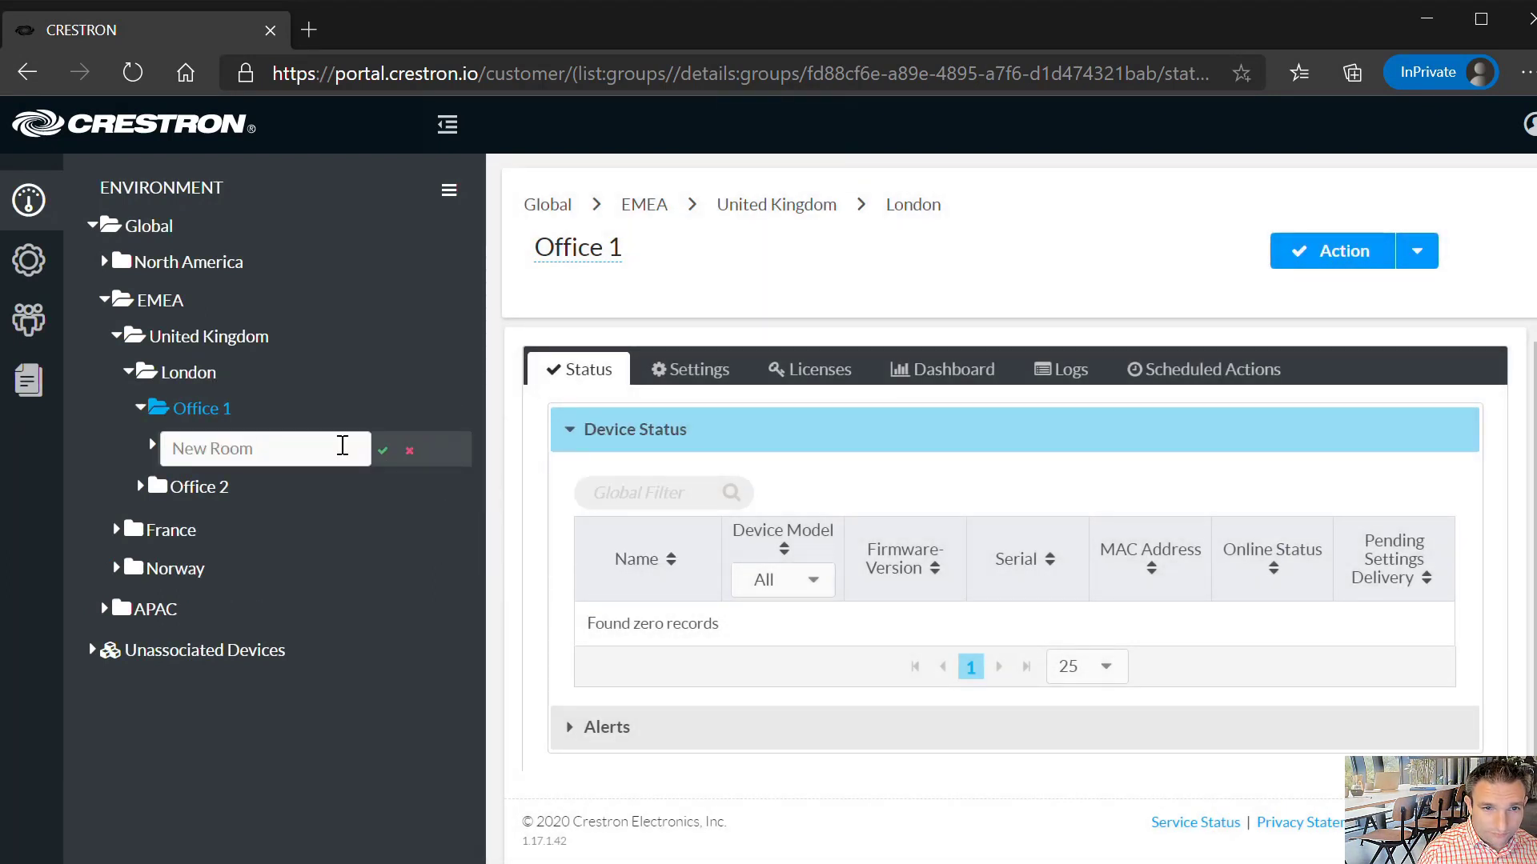
text(Room 1)
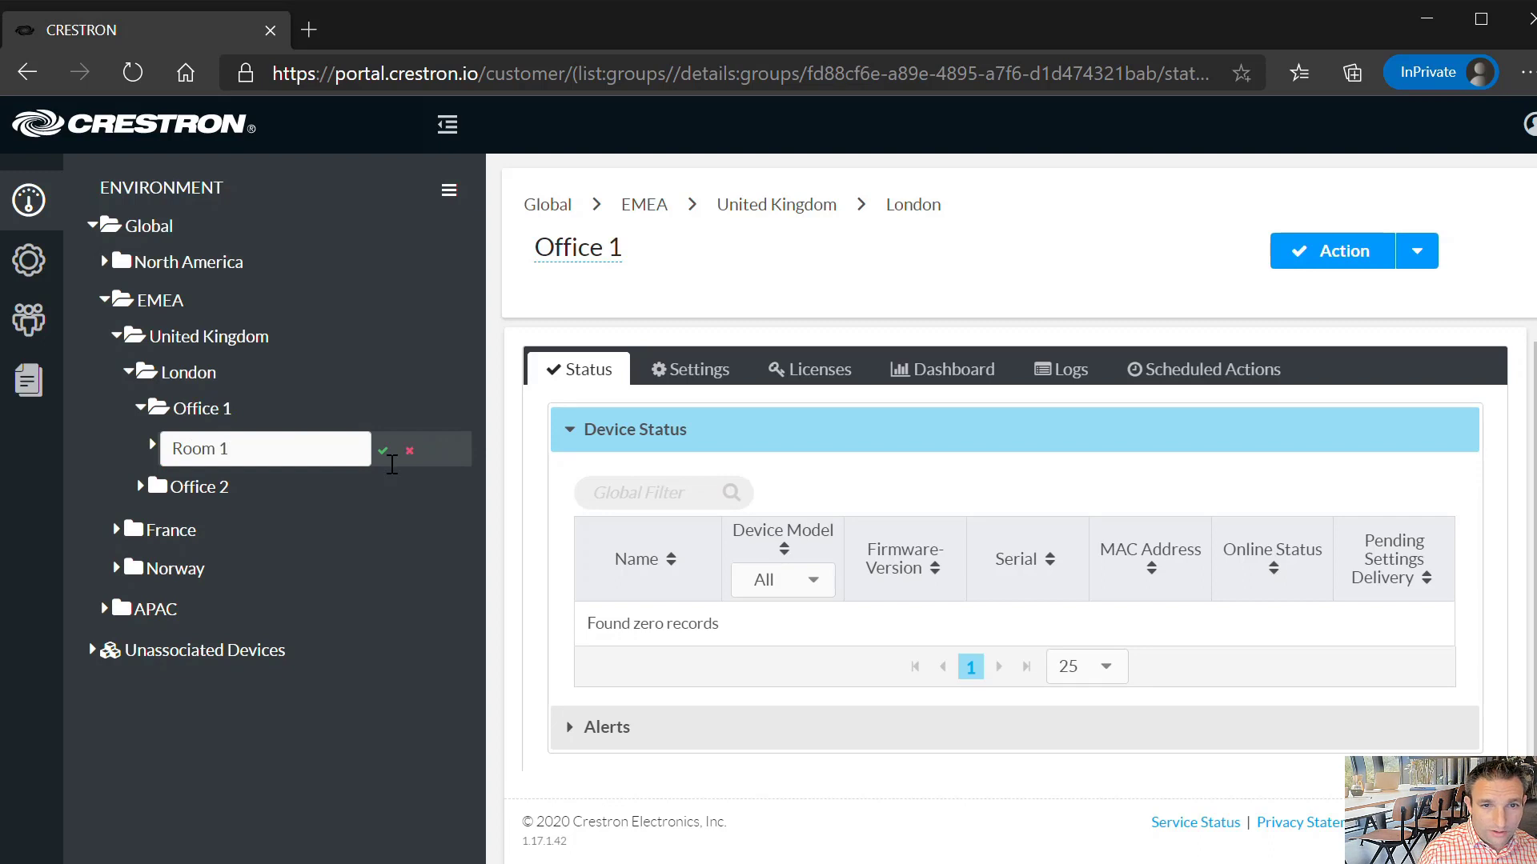
click(383, 451)
click(225, 445)
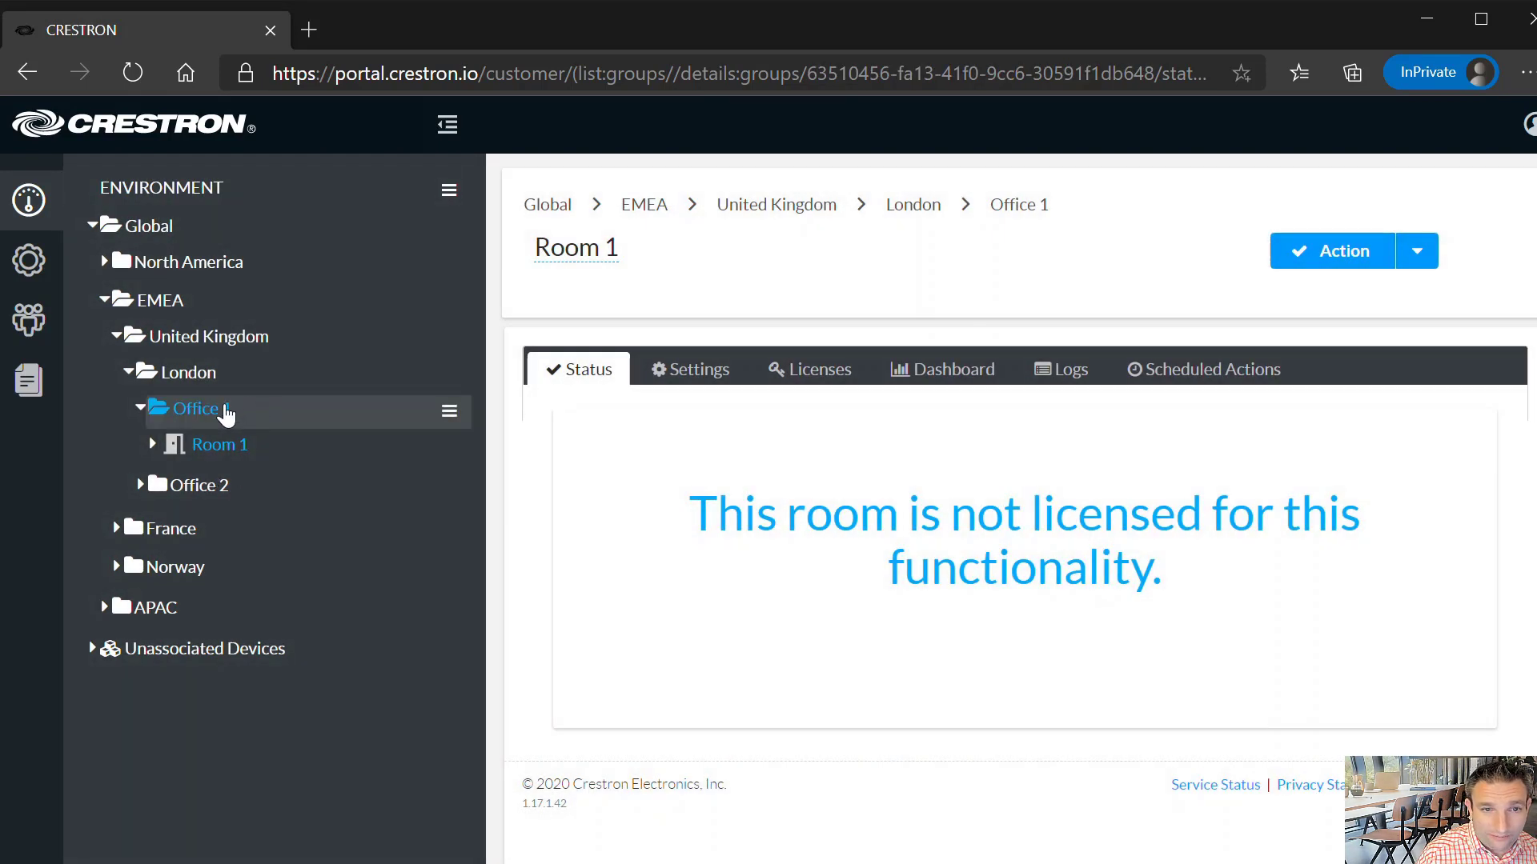
Add a second room named 'Room 2' under Office 1.
click(449, 411)
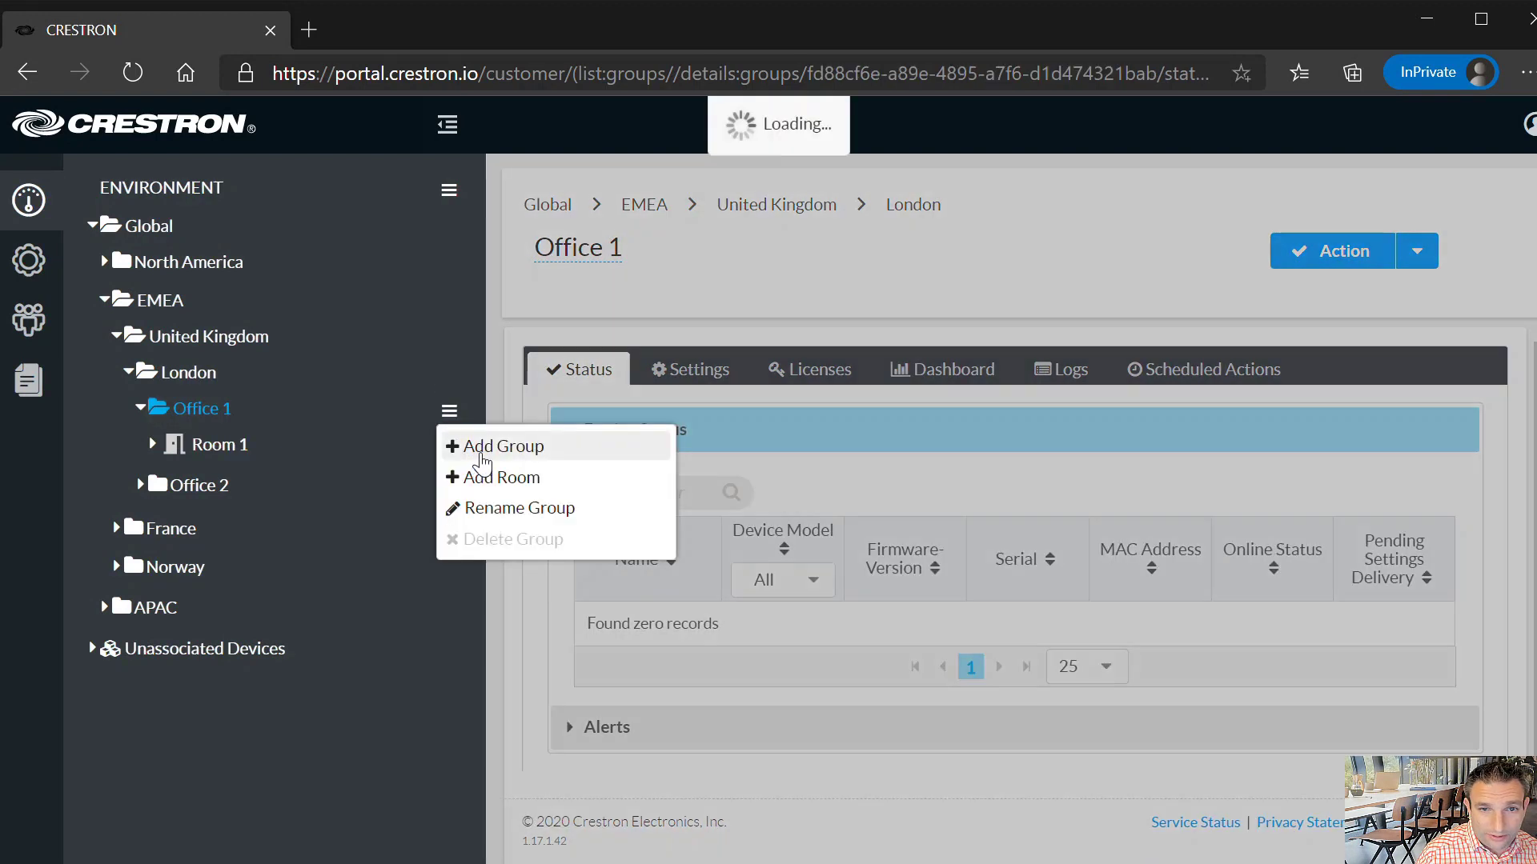
click(473, 475)
text(R)
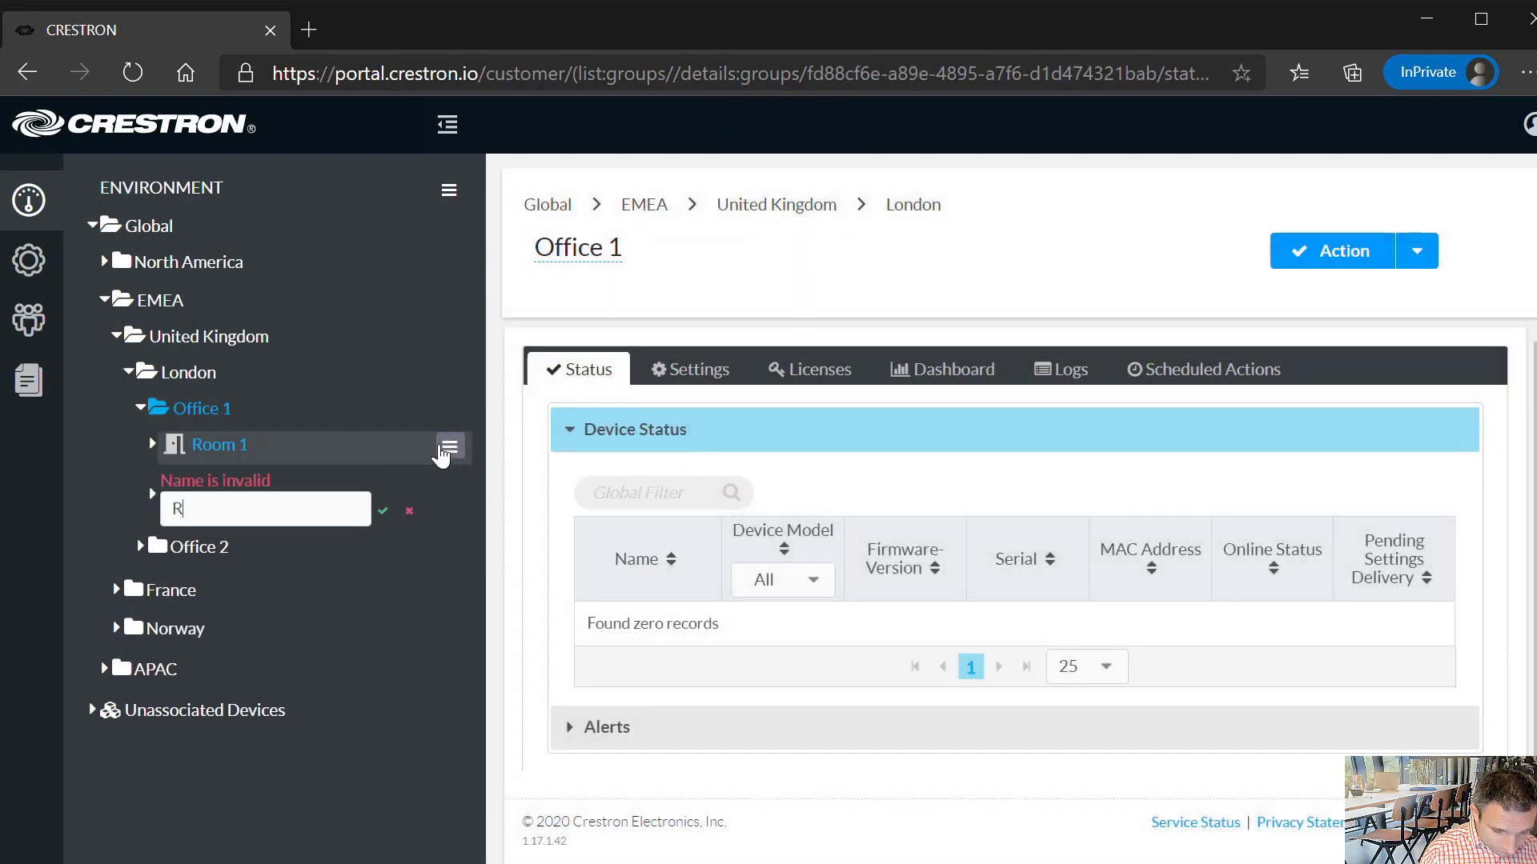
text(oom 2)
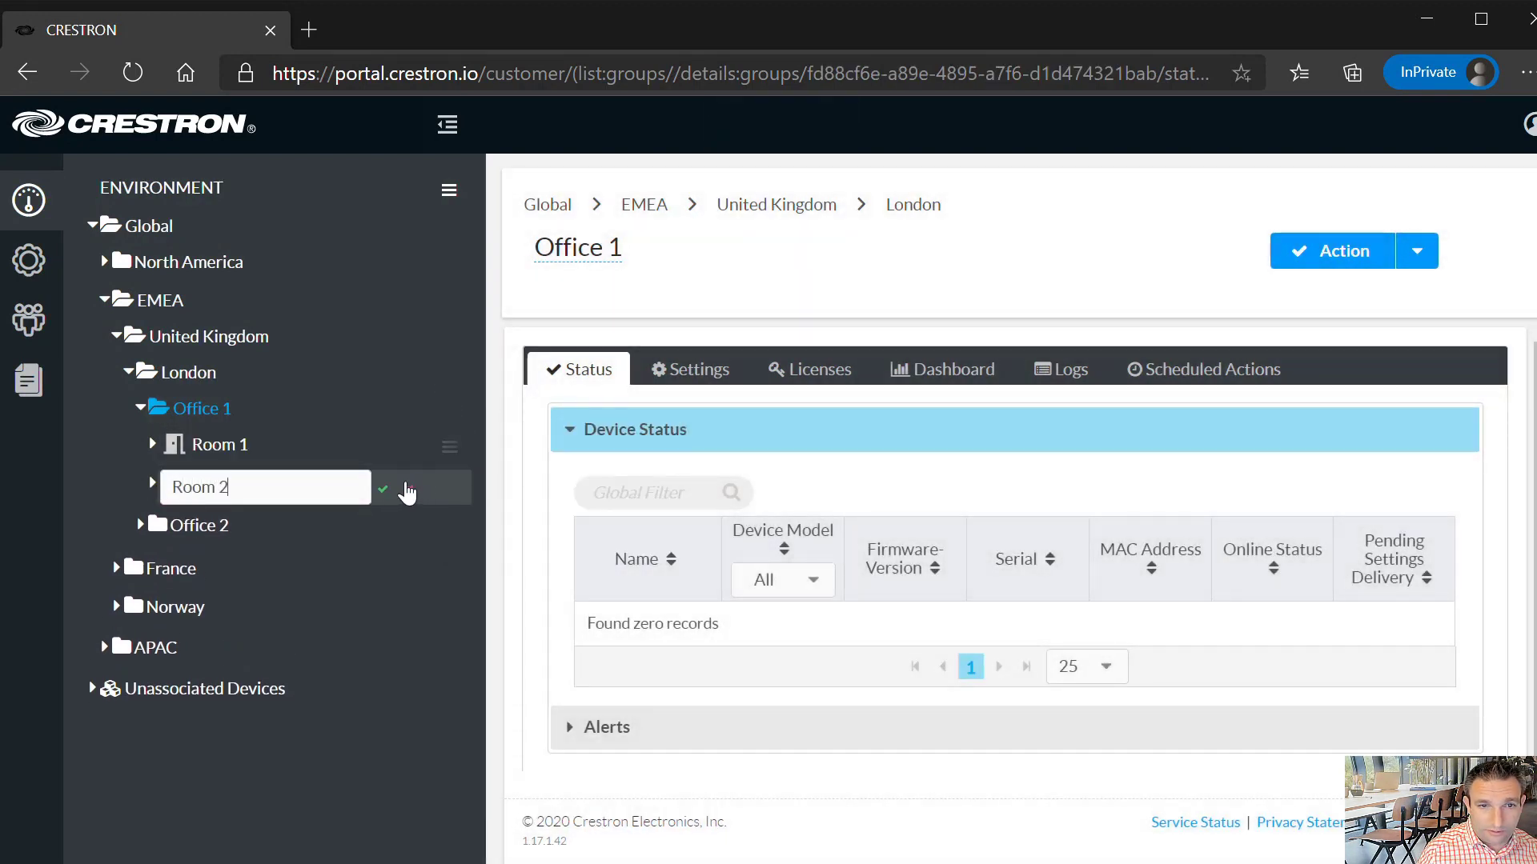
click(384, 489)
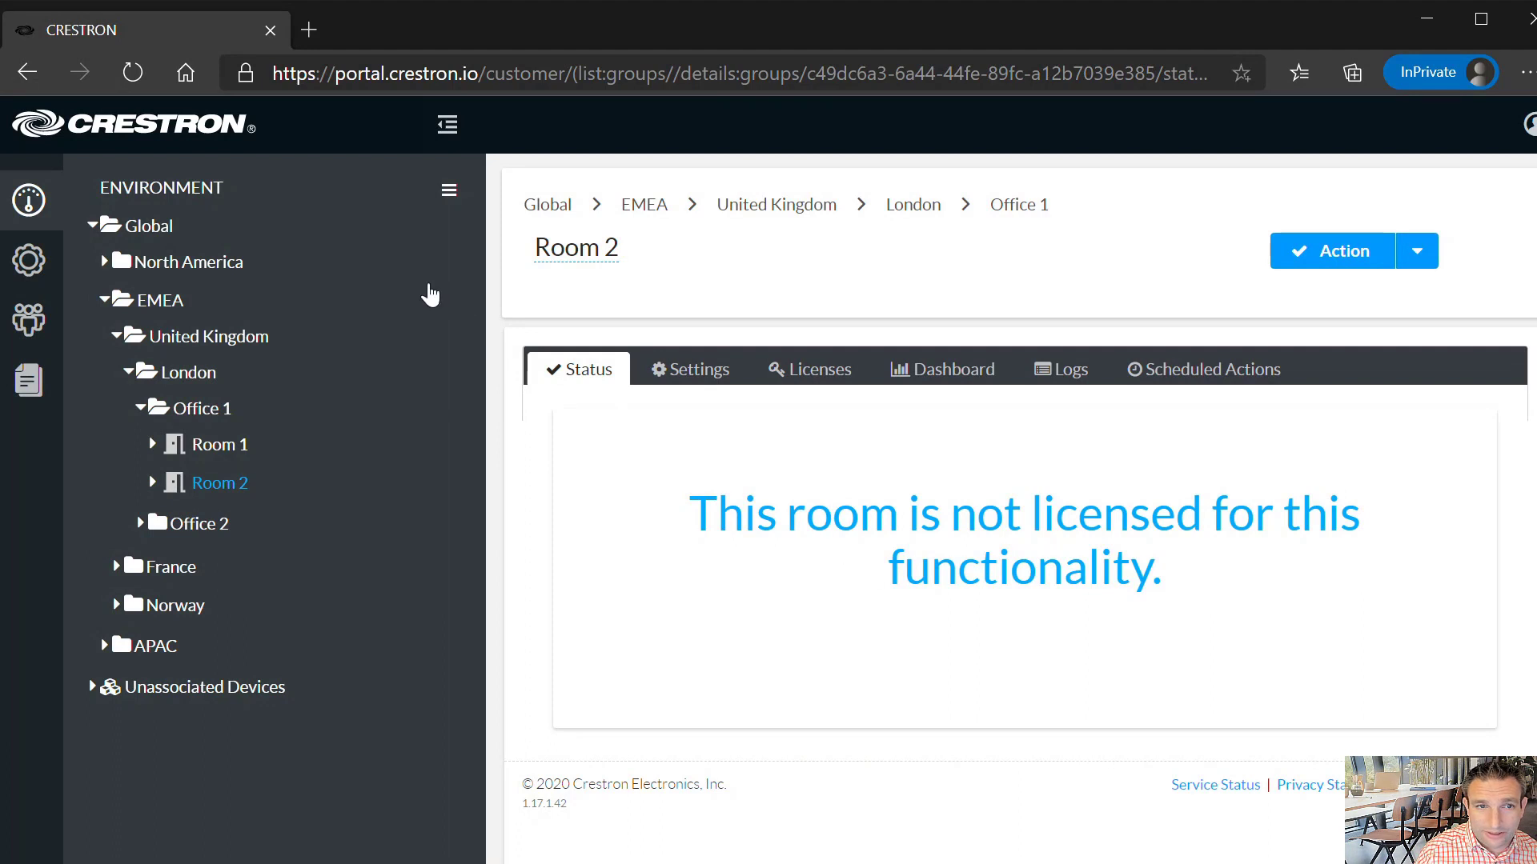
Switch on Enable Remote Tab in the Account Setting and save the change.
click(29, 261)
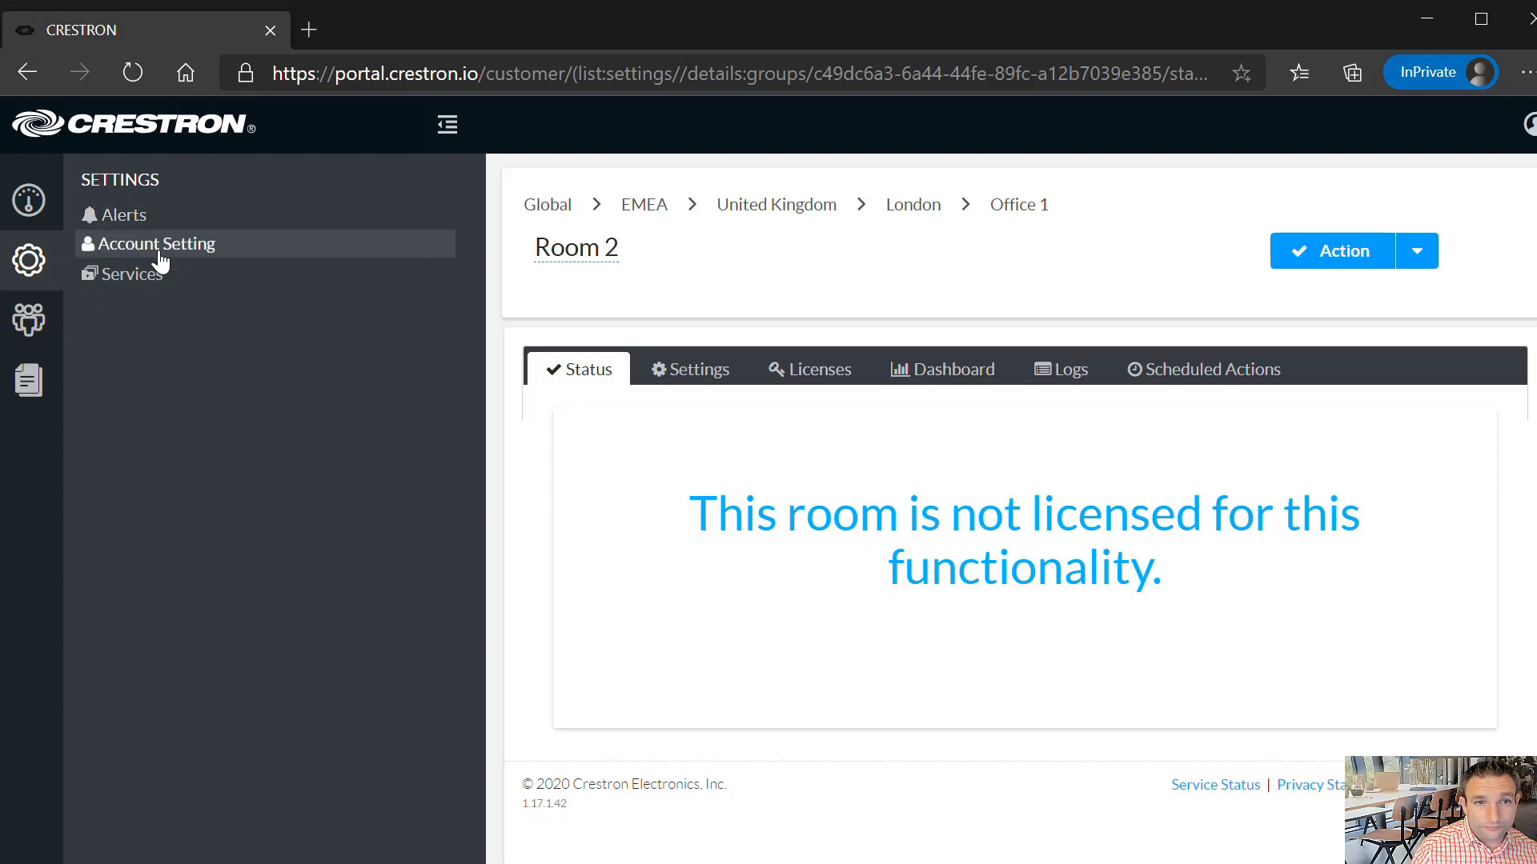
click(156, 249)
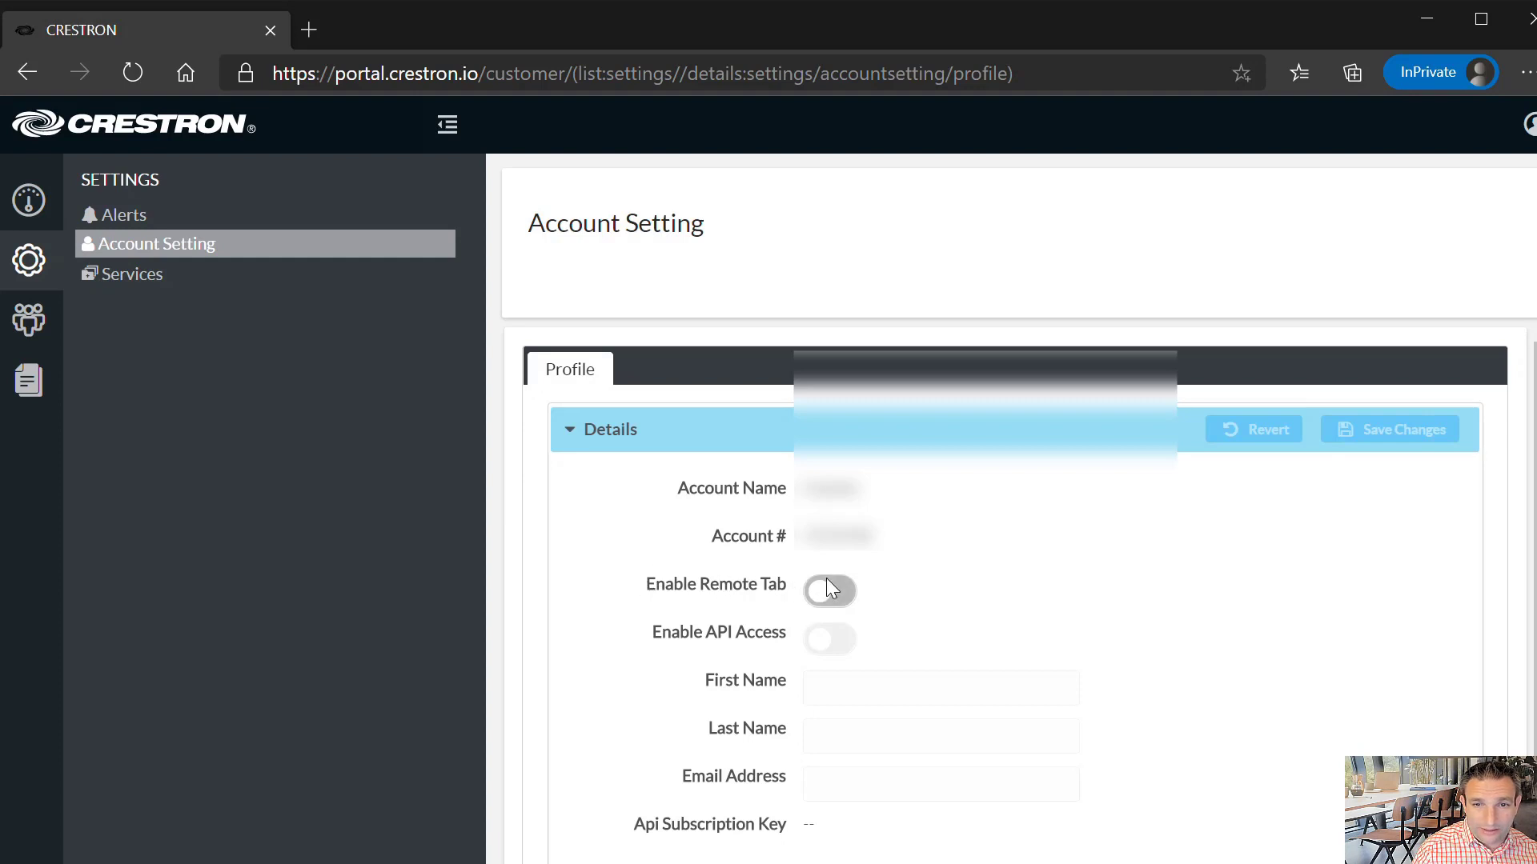
click(828, 591)
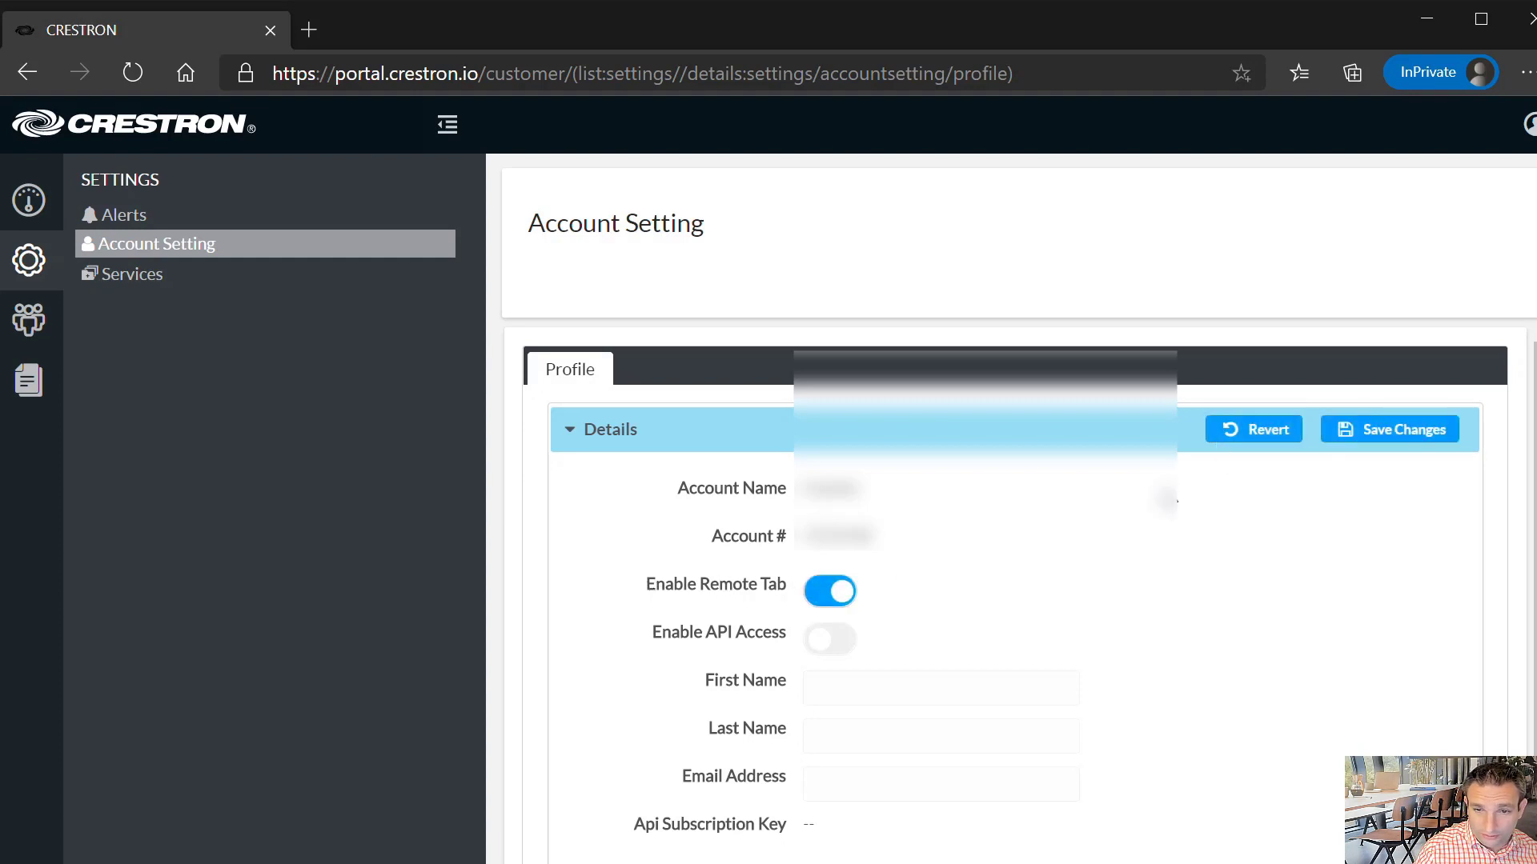
scroll(1153, 505, down, 1)
scroll(1153, 516, up, 1)
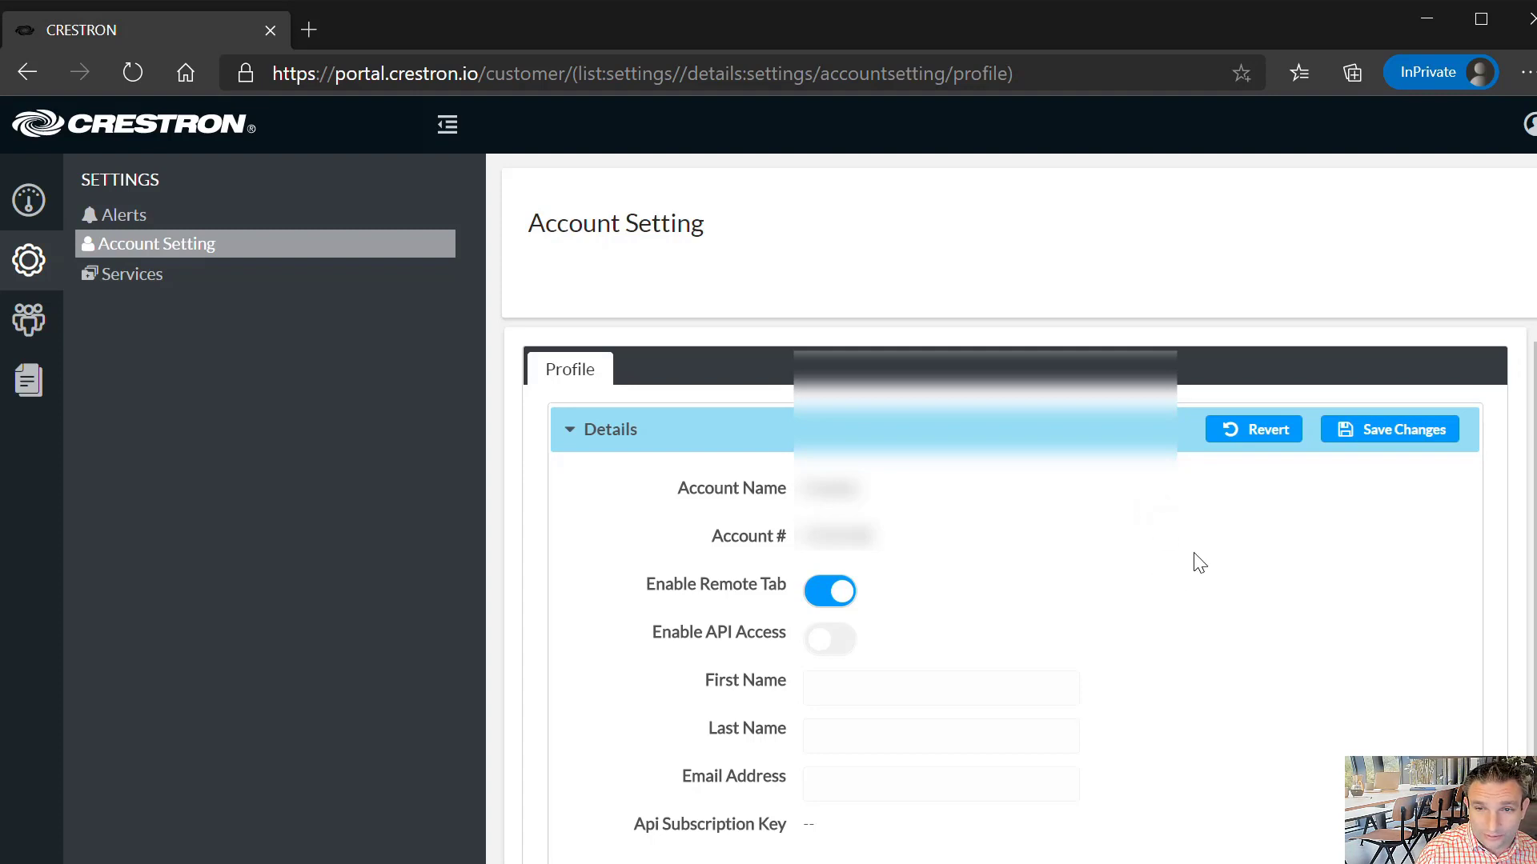
click(1383, 430)
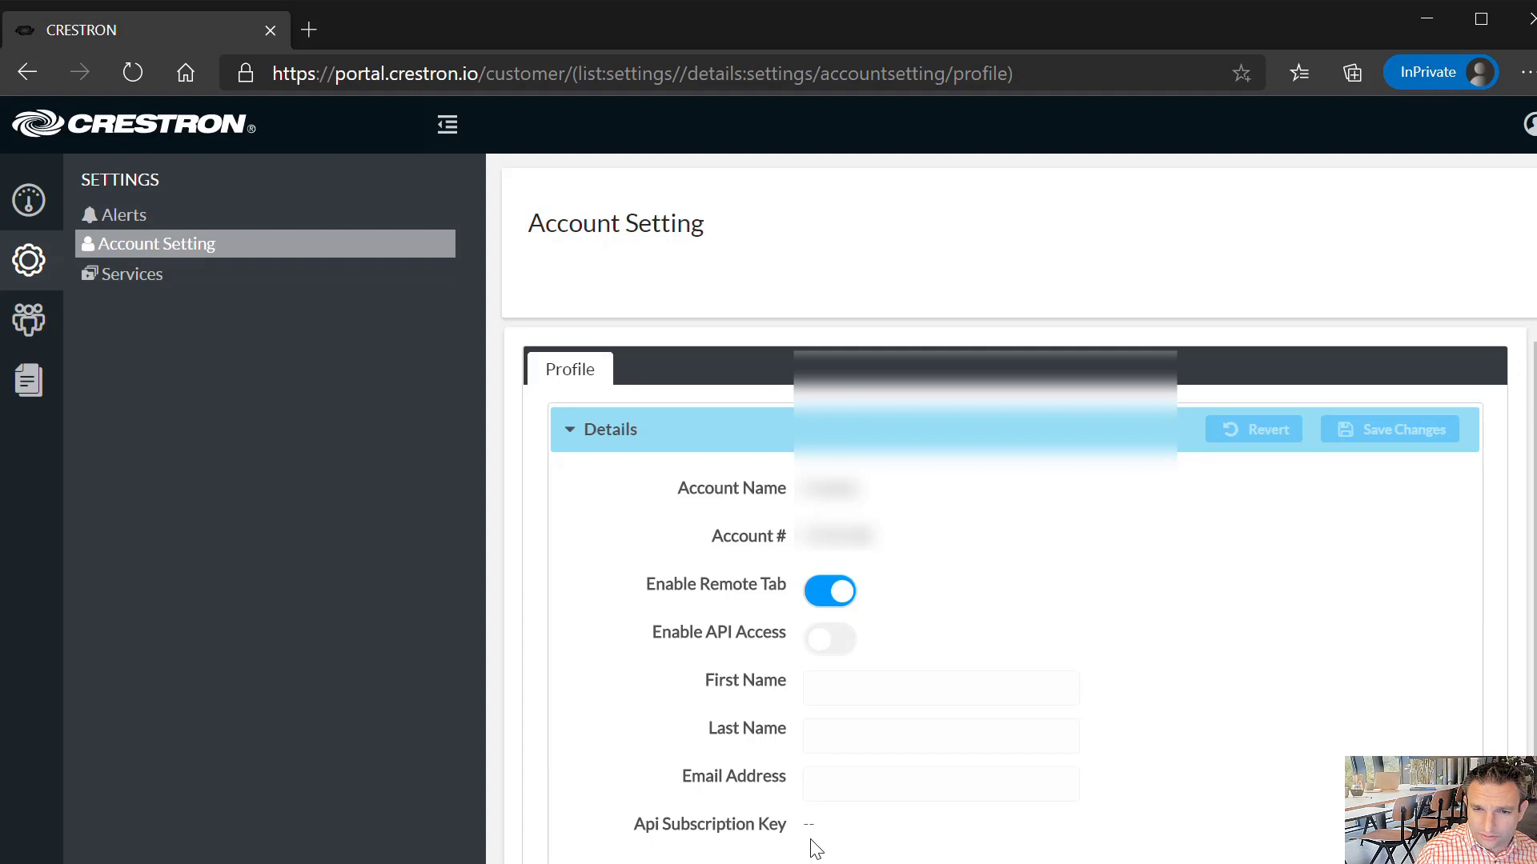
click(192, 284)
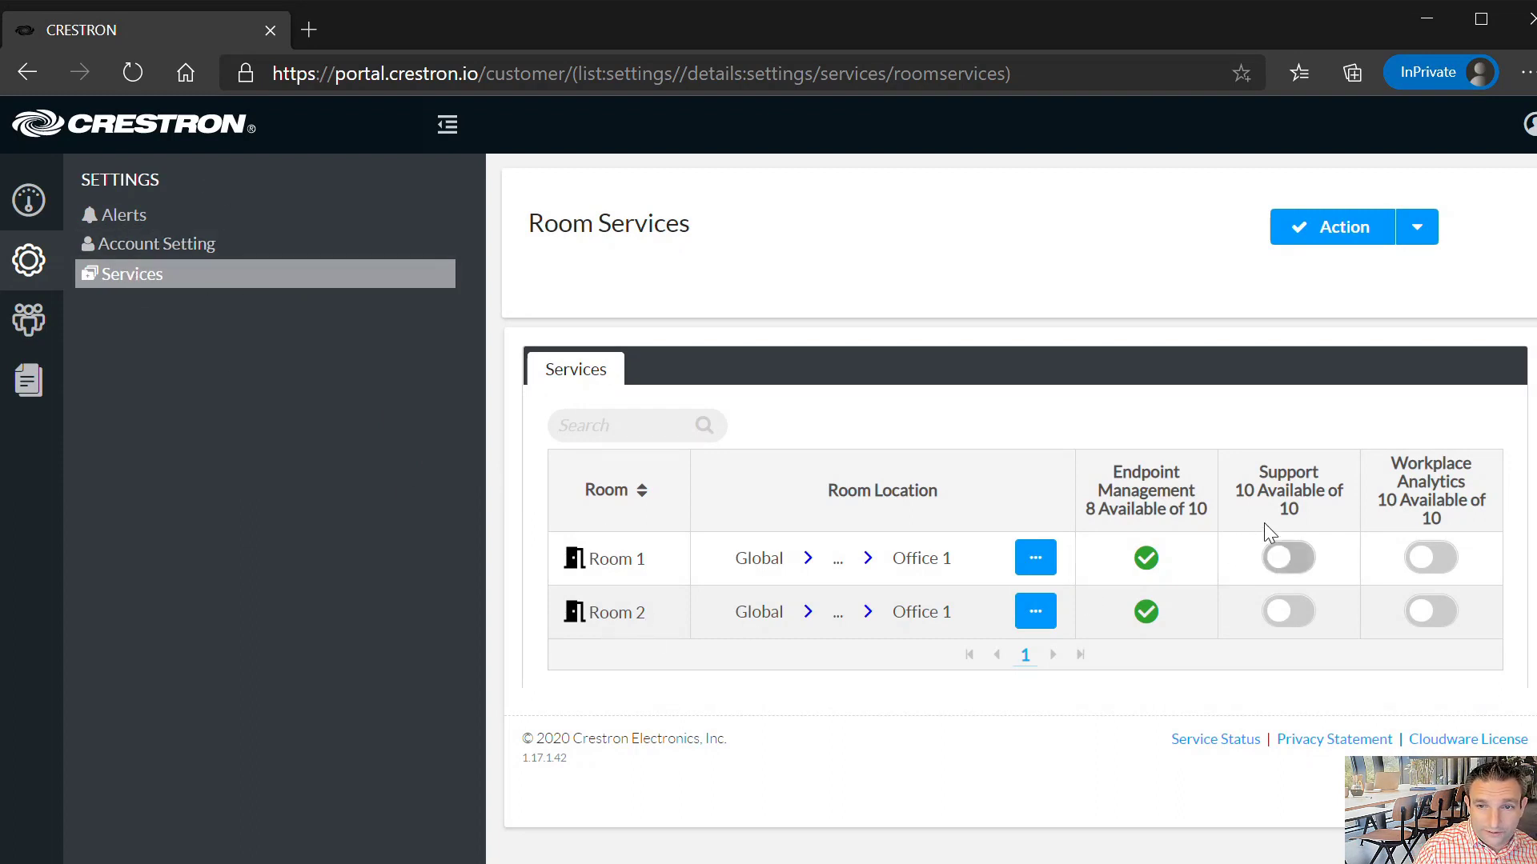
License Support and Workplace Analytics for both Room 1 and Room 2, then save.
drag(1123, 473, 1175, 474)
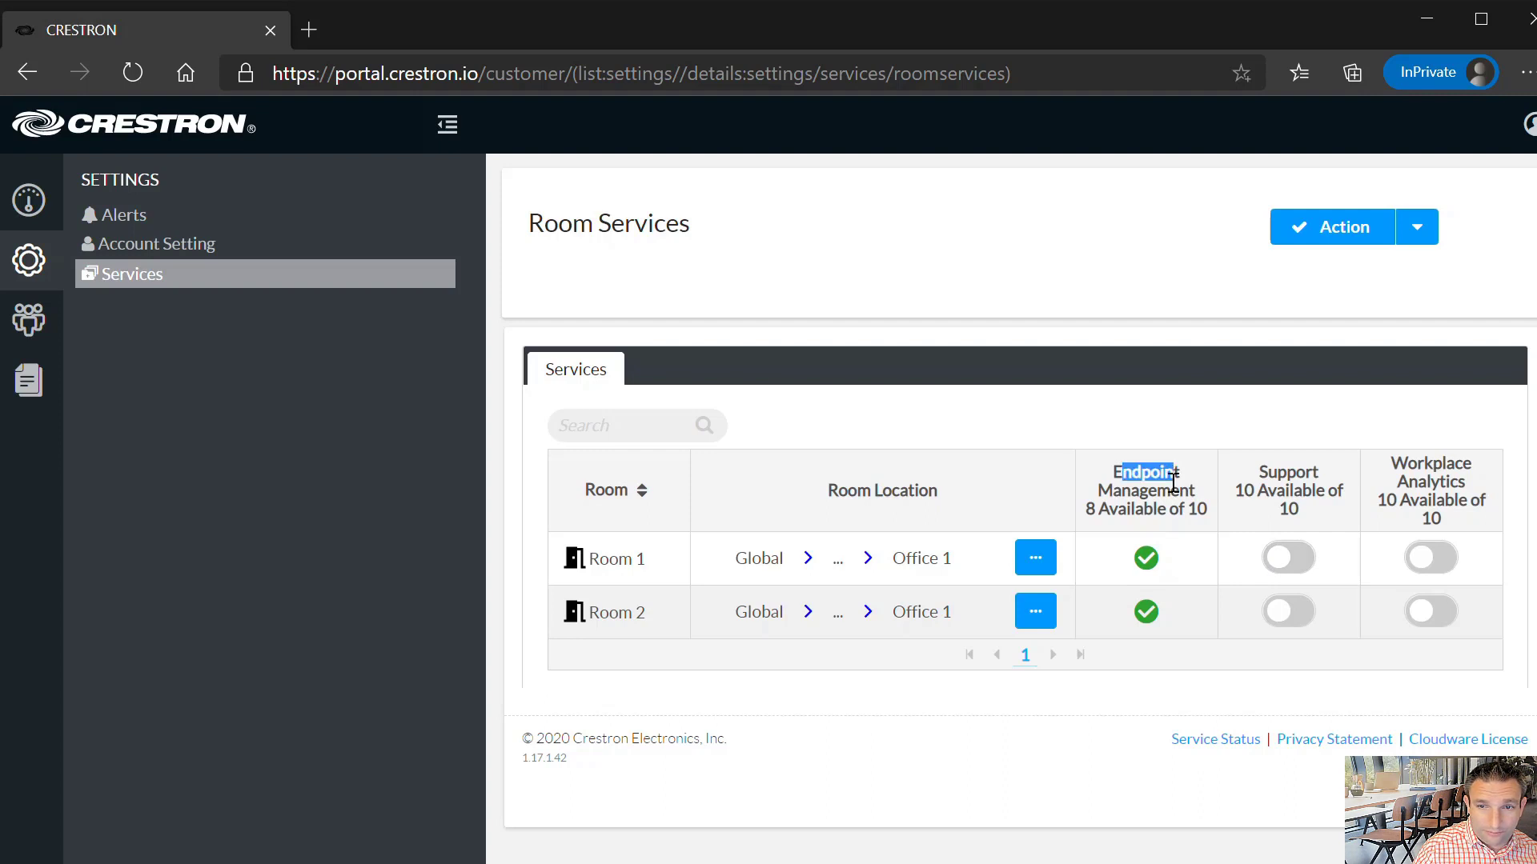
click(1174, 481)
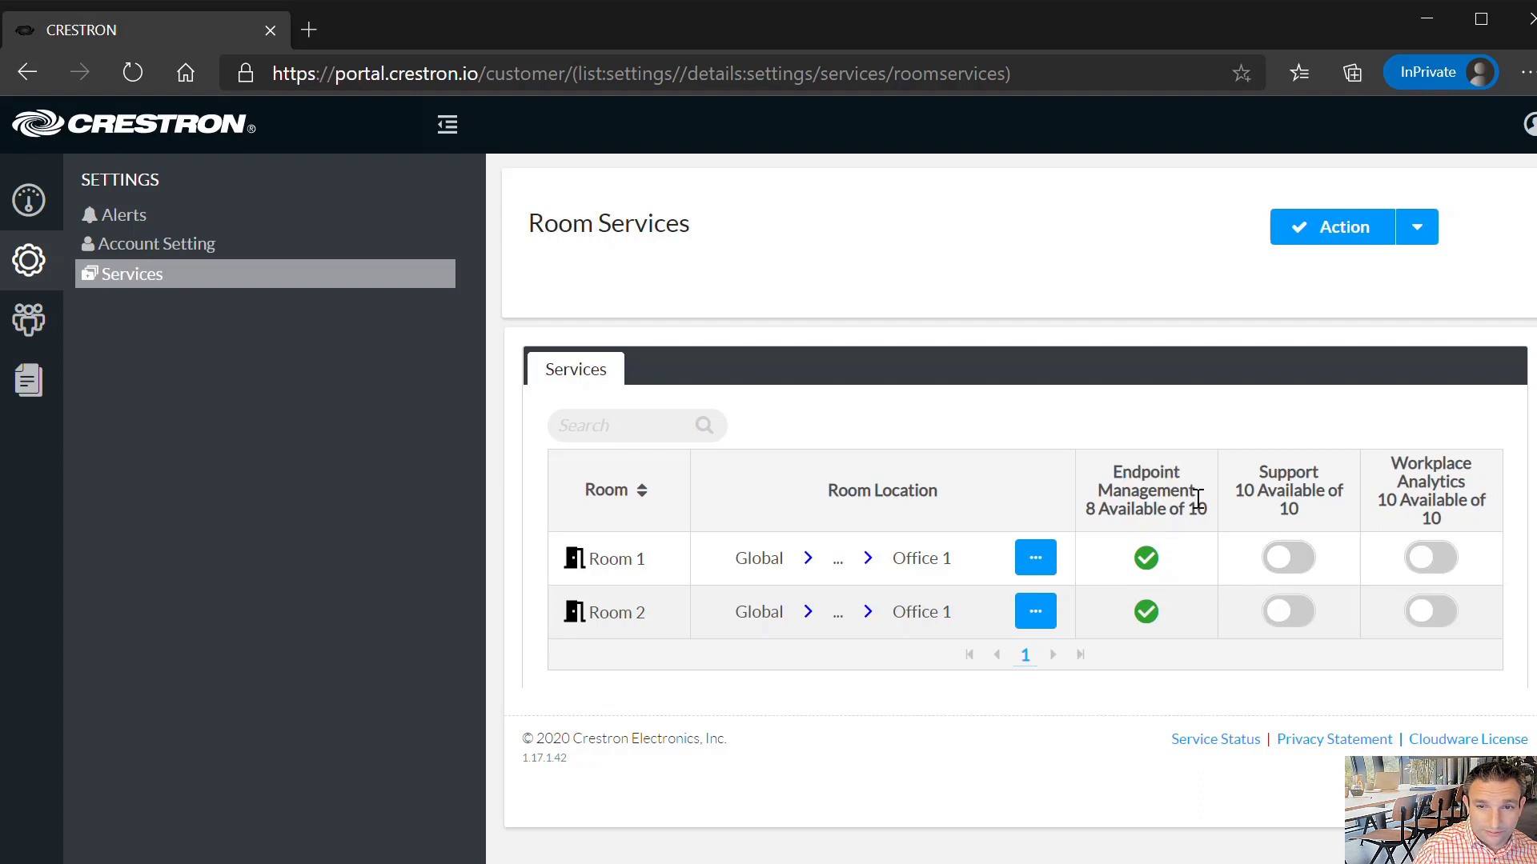
click(1308, 563)
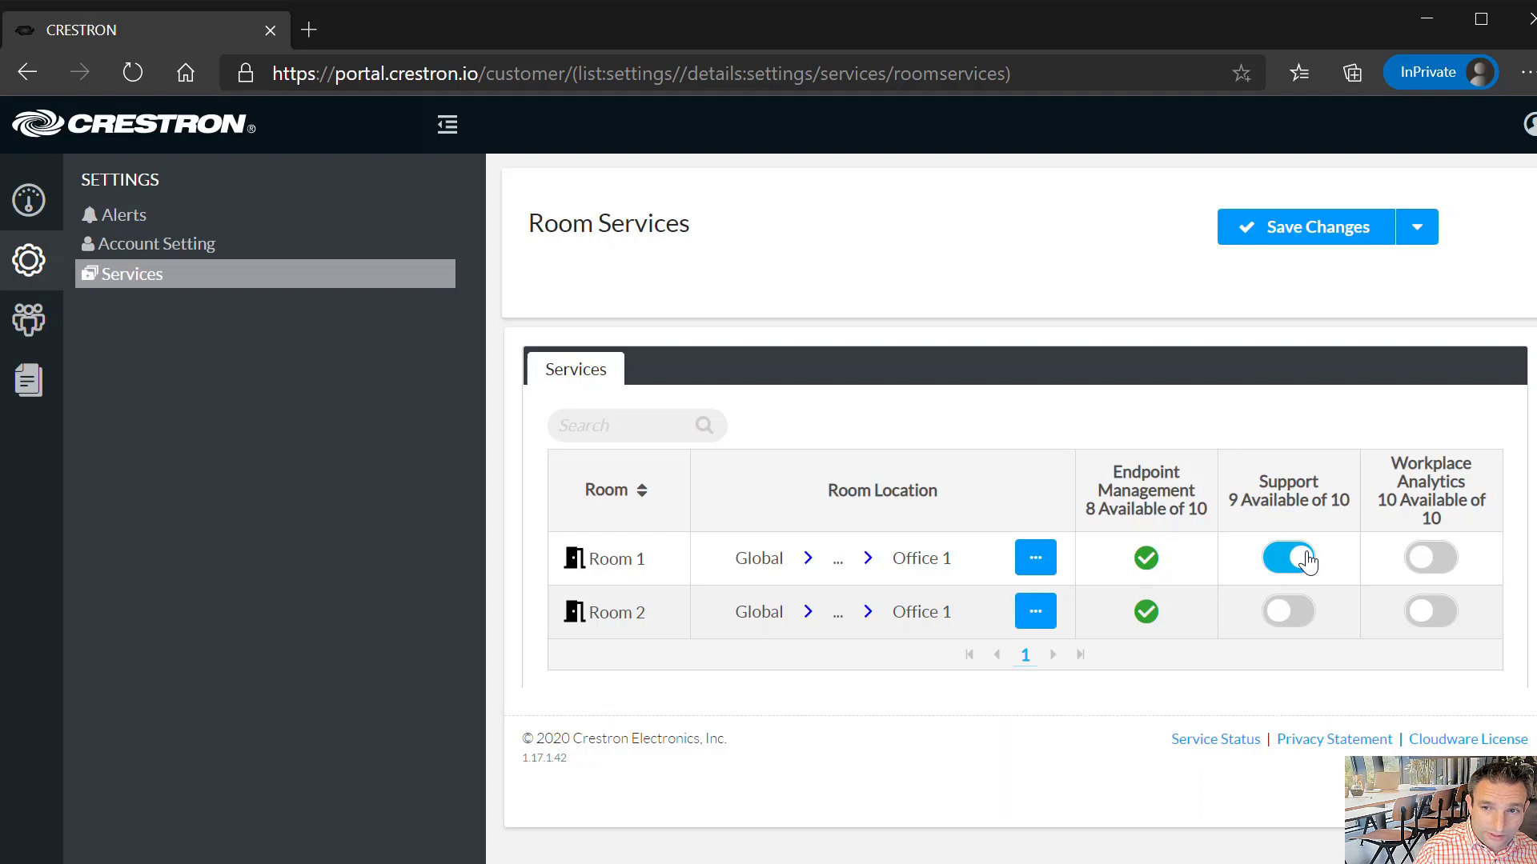
click(1304, 620)
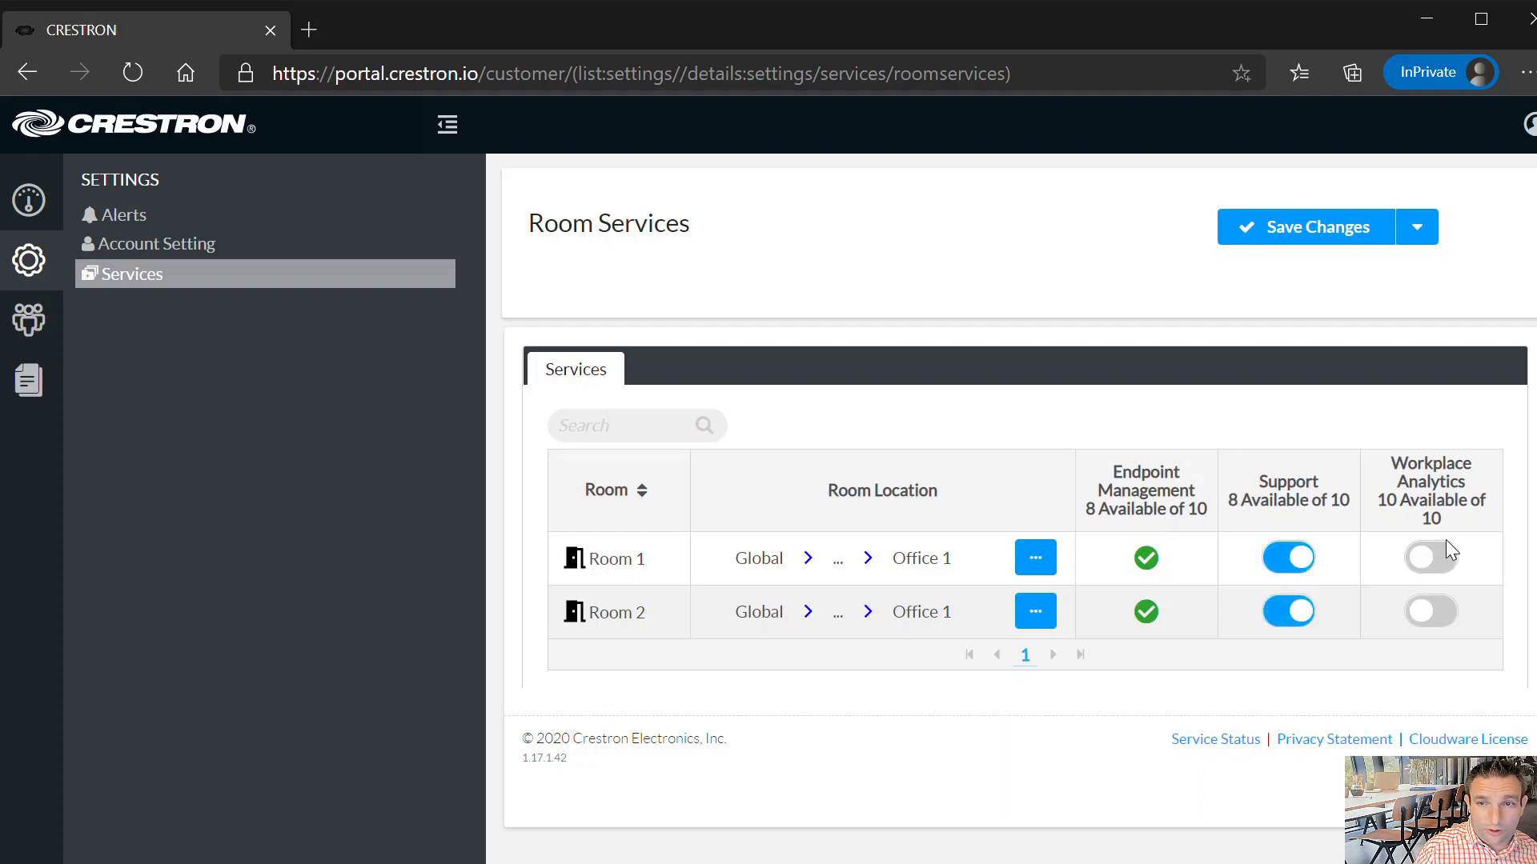
click(1439, 562)
click(1432, 601)
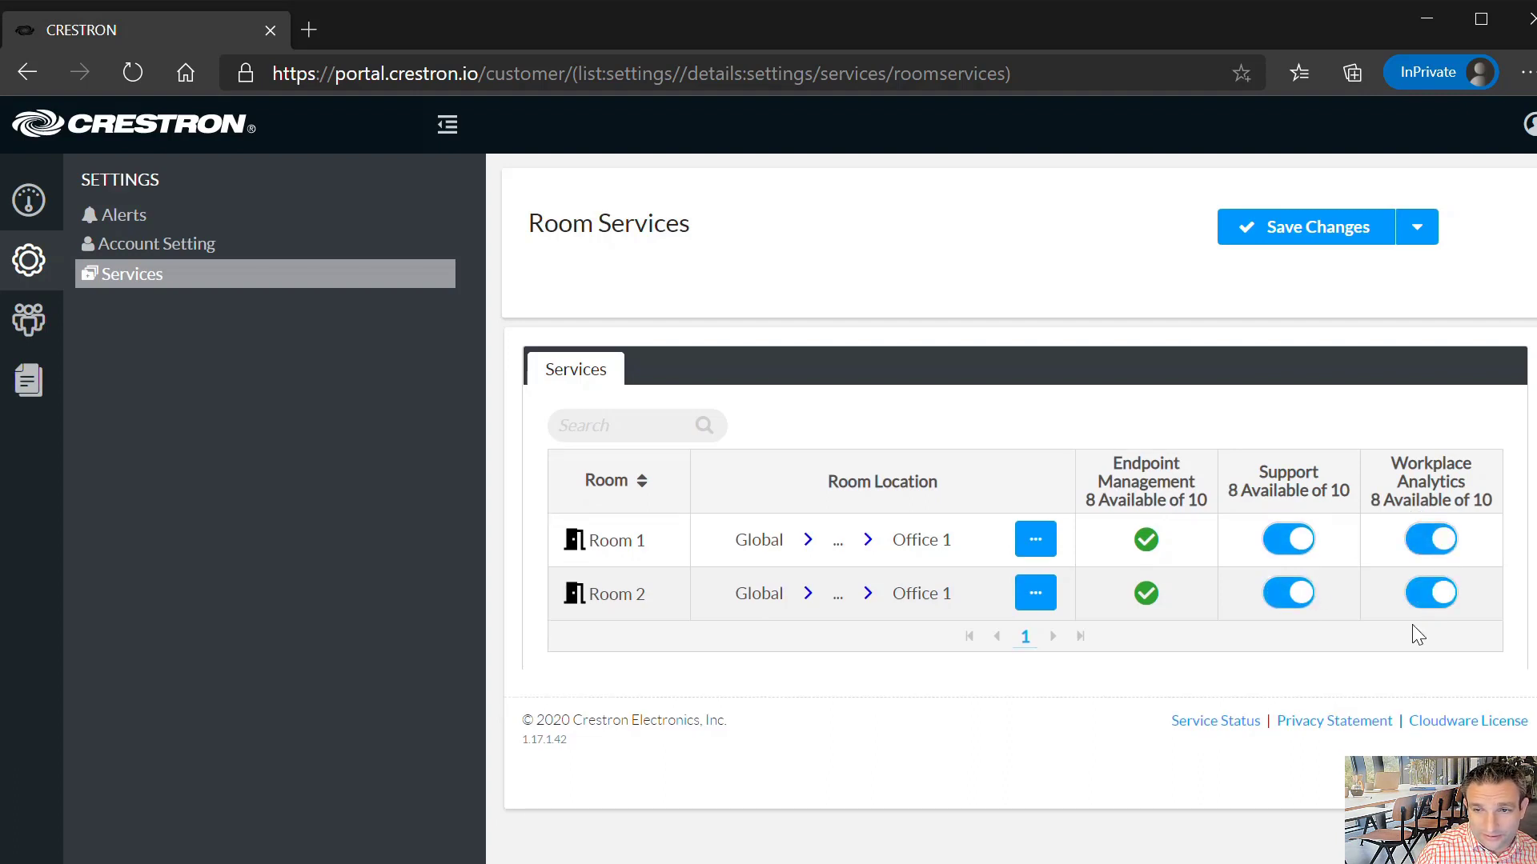
click(1297, 230)
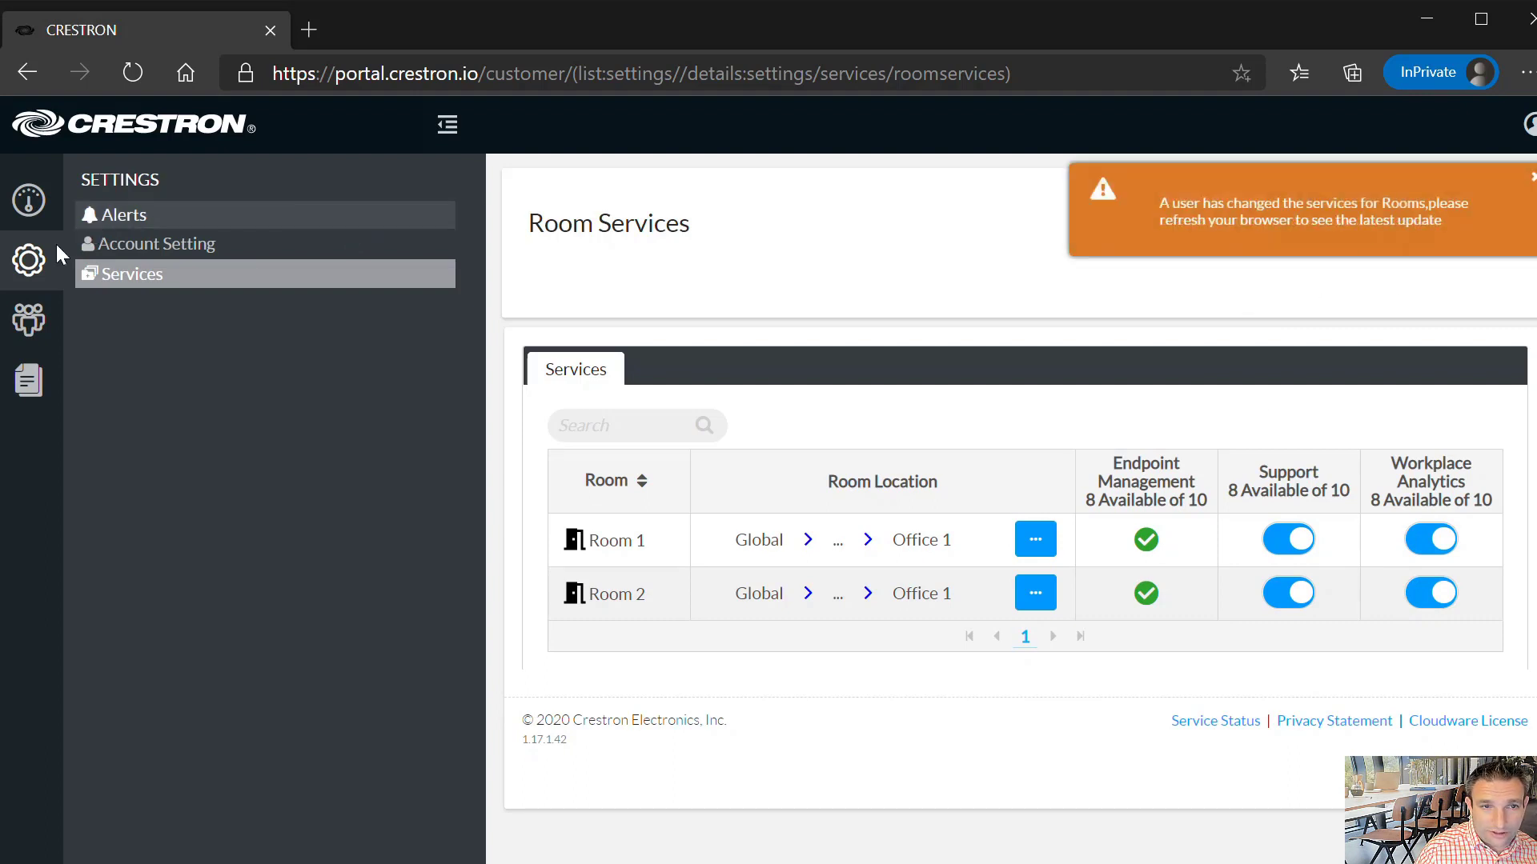
In Environment, expand Global > EMEA > United Kingdom > London > Office 1 and open Room 1.
click(29, 199)
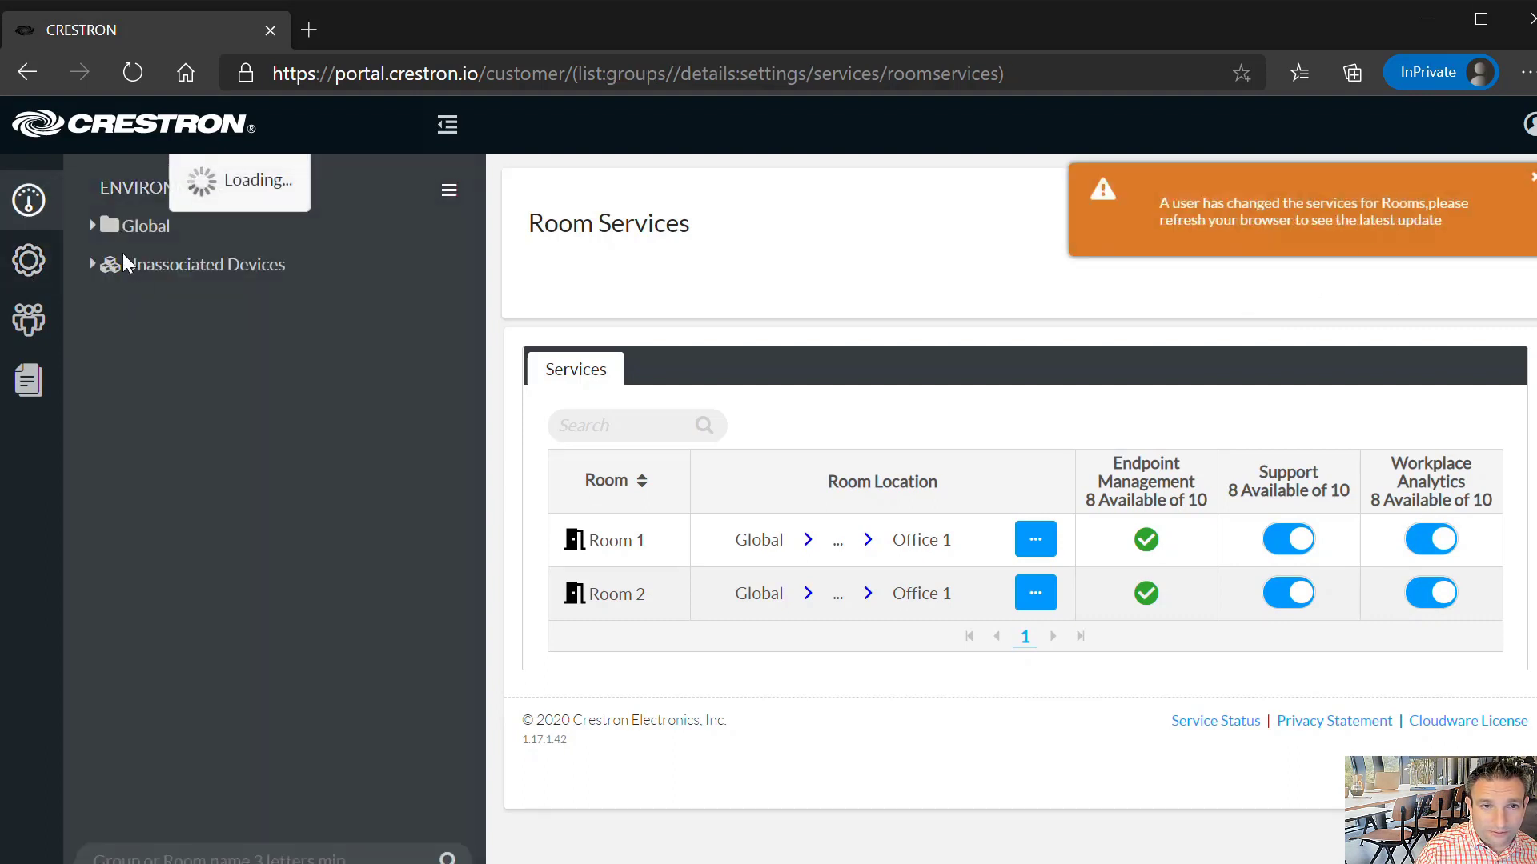
click(98, 229)
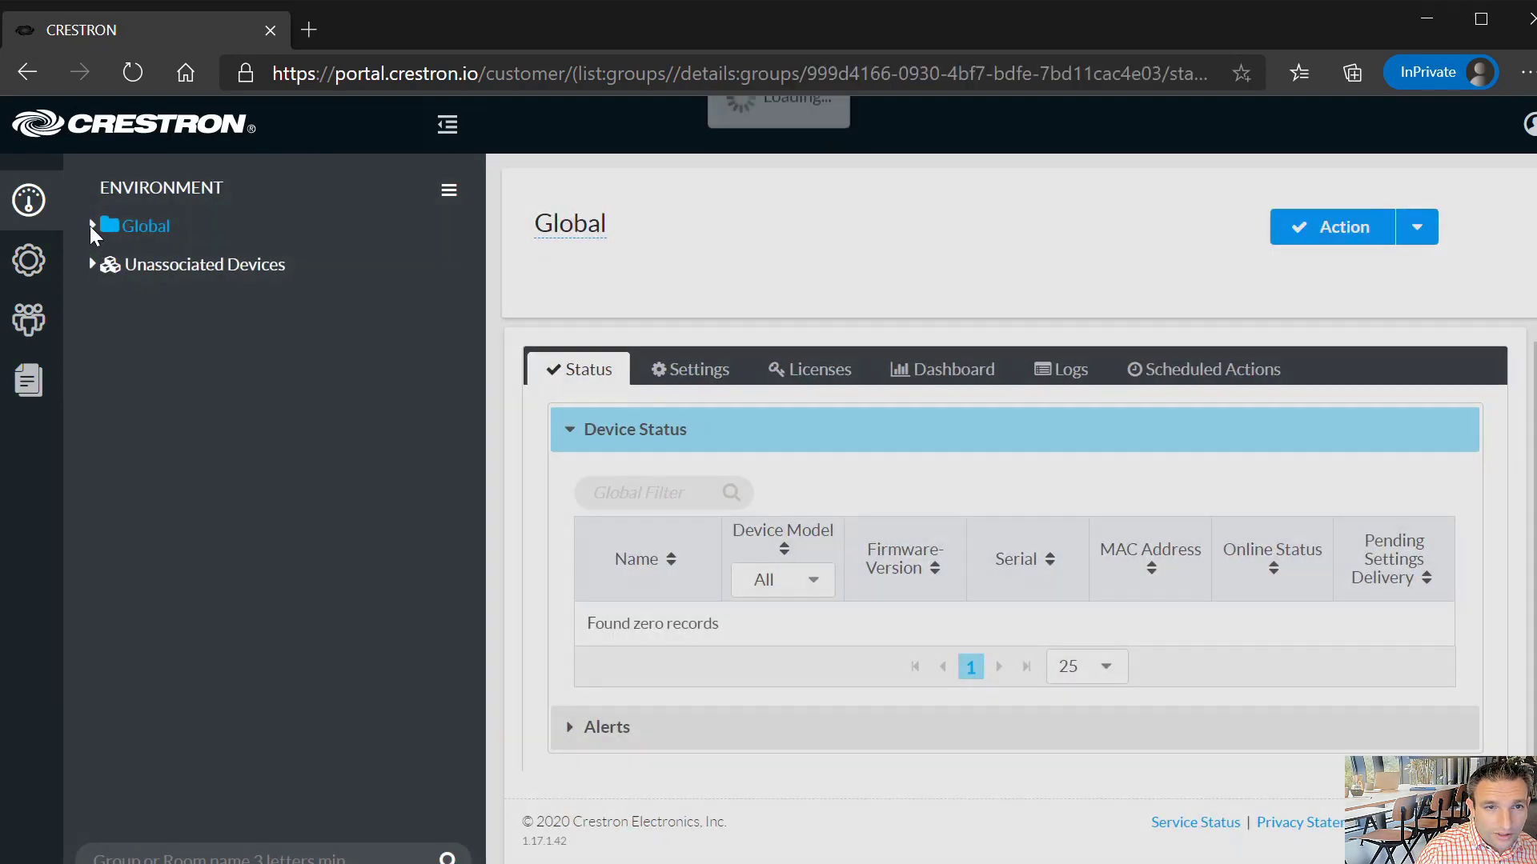
click(92, 226)
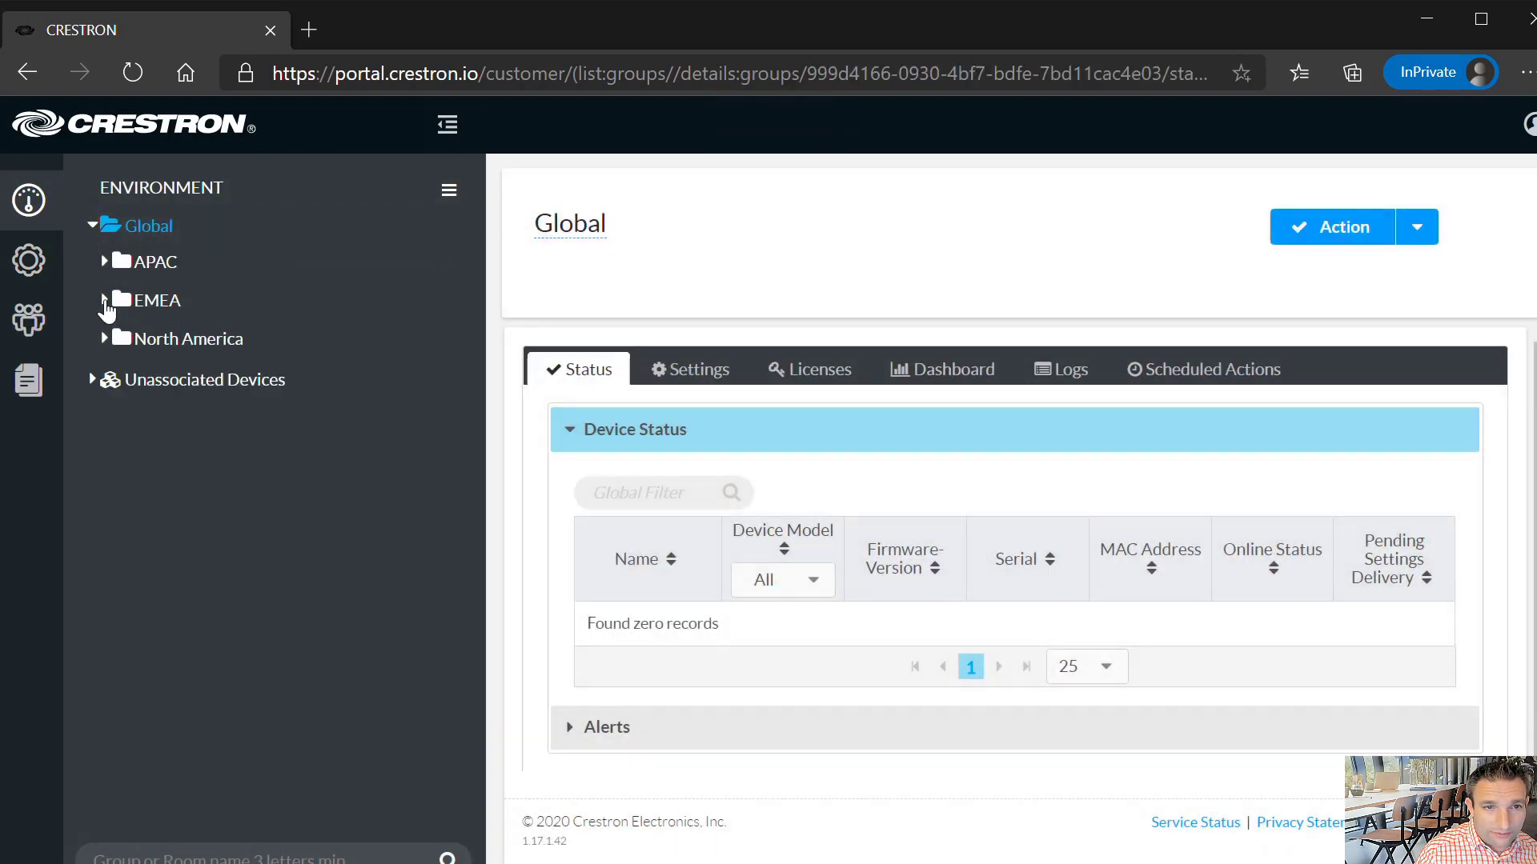
click(105, 303)
click(120, 415)
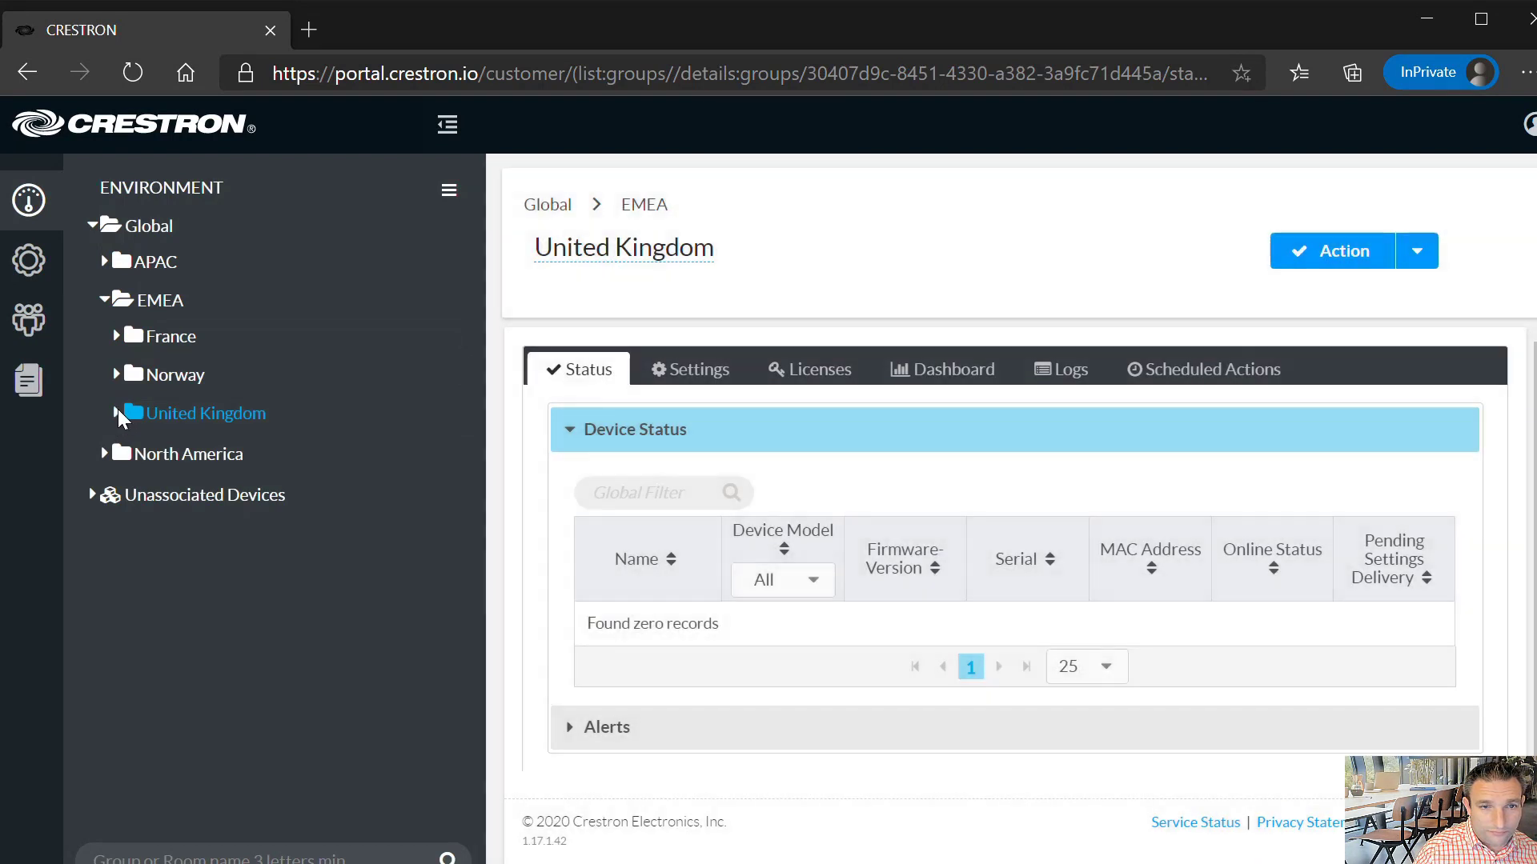
click(117, 413)
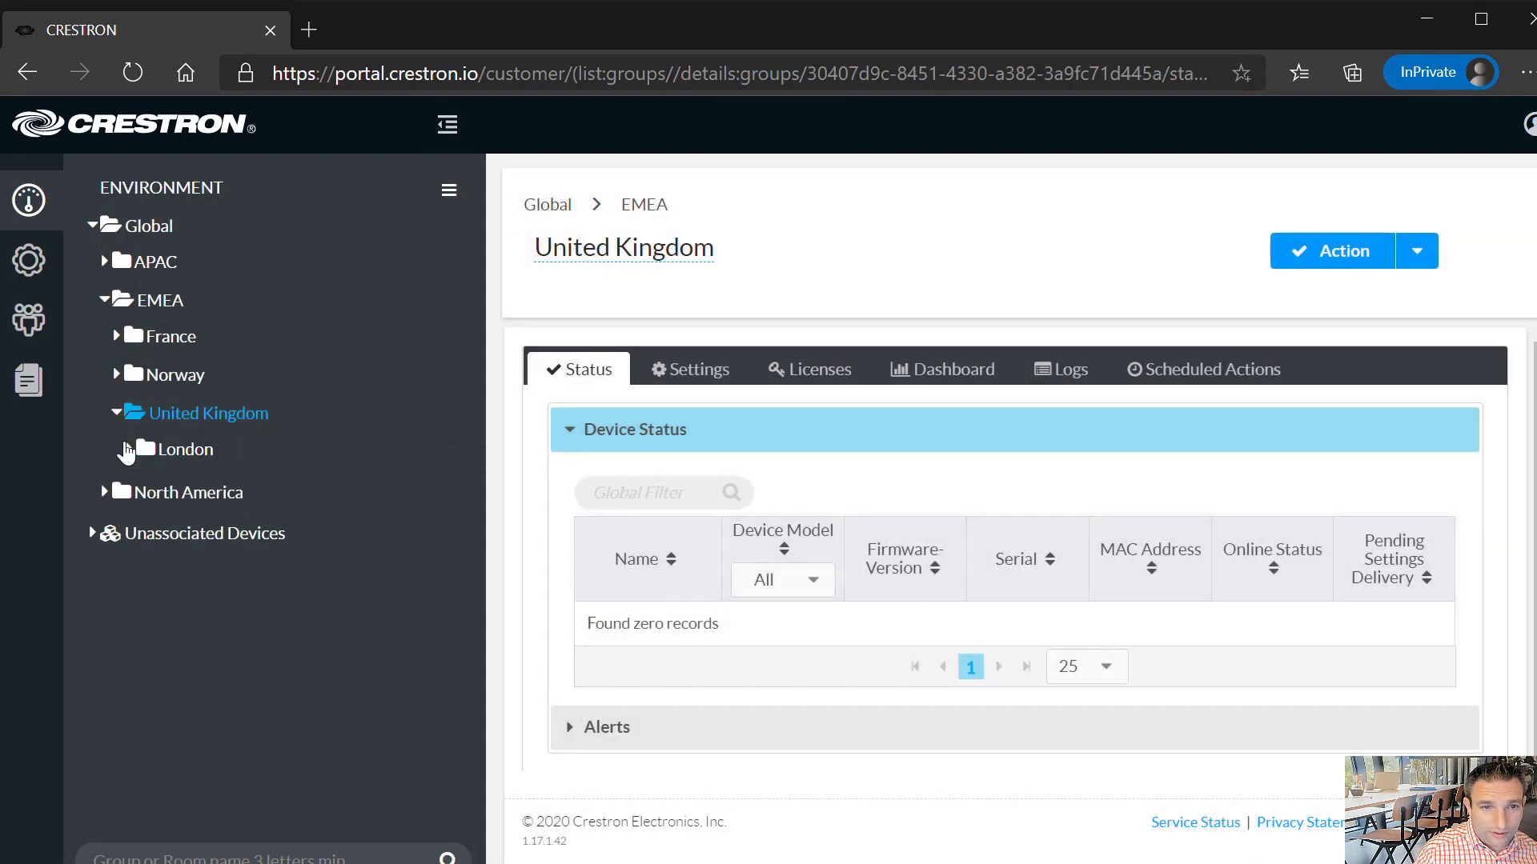
click(129, 450)
click(141, 486)
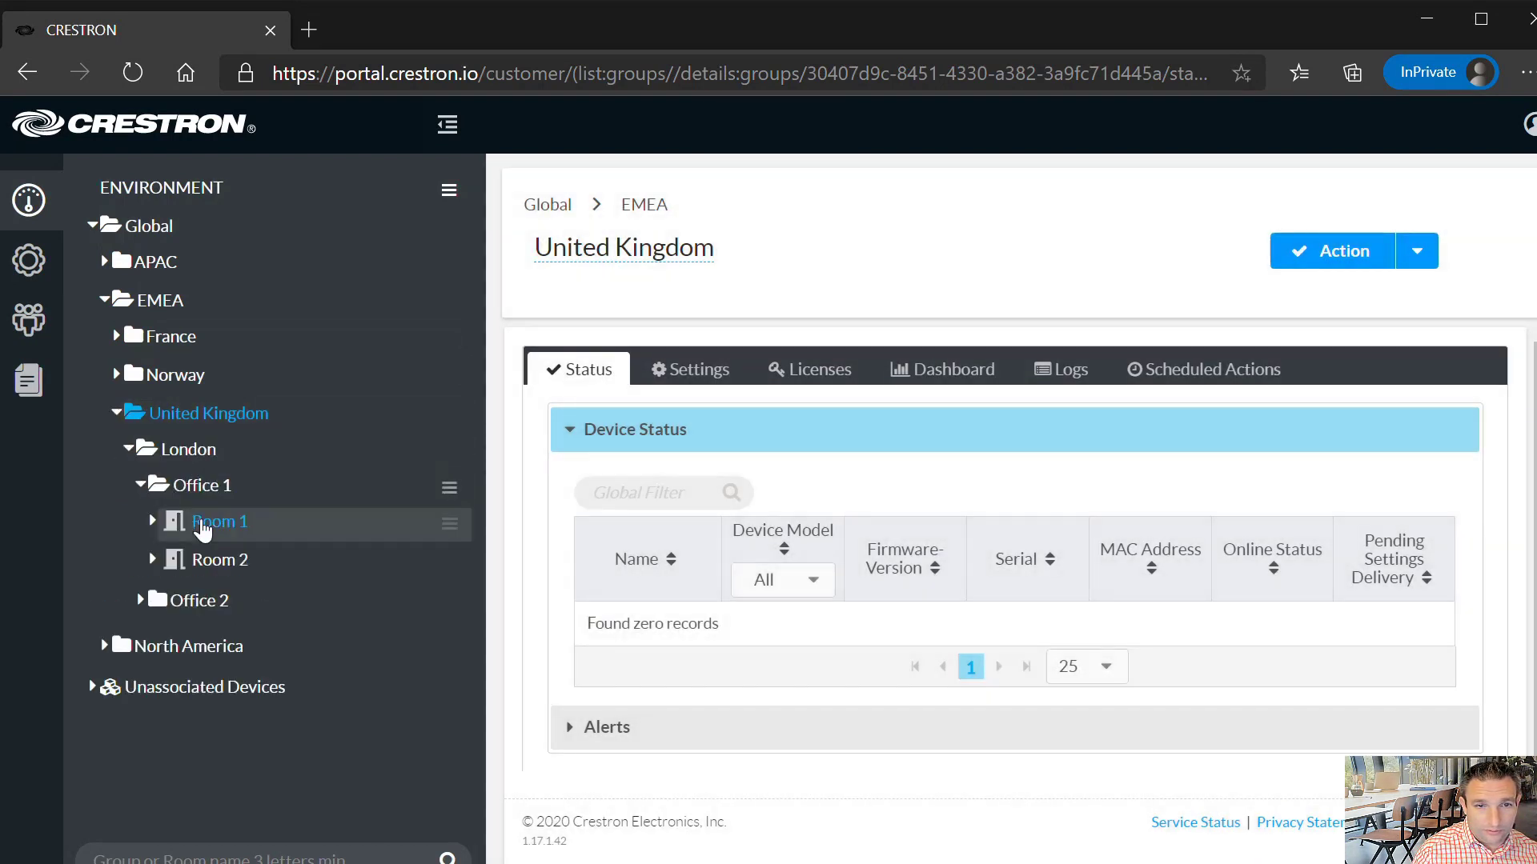
click(203, 528)
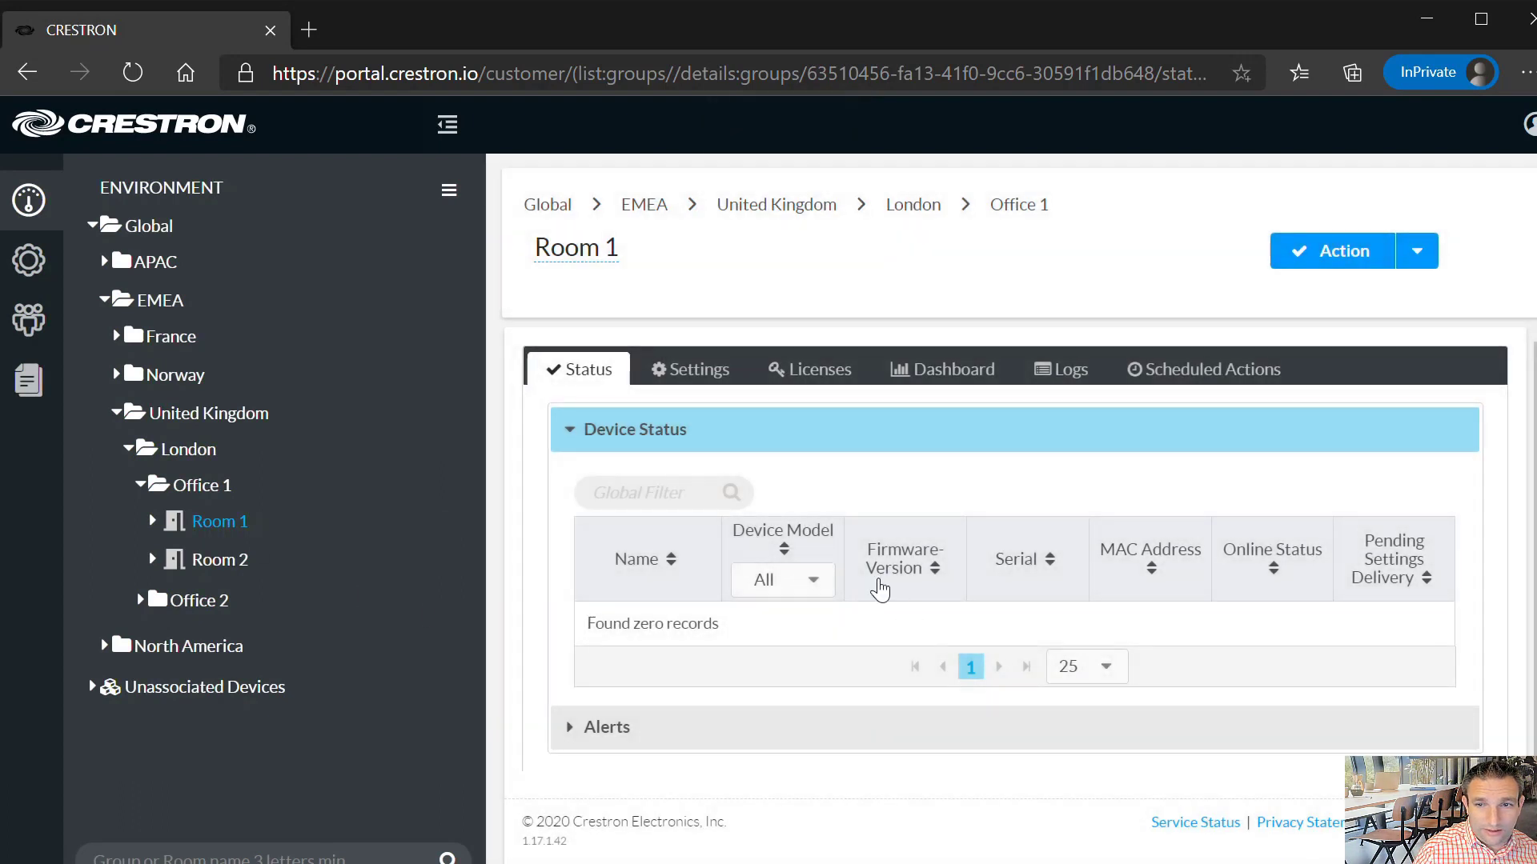
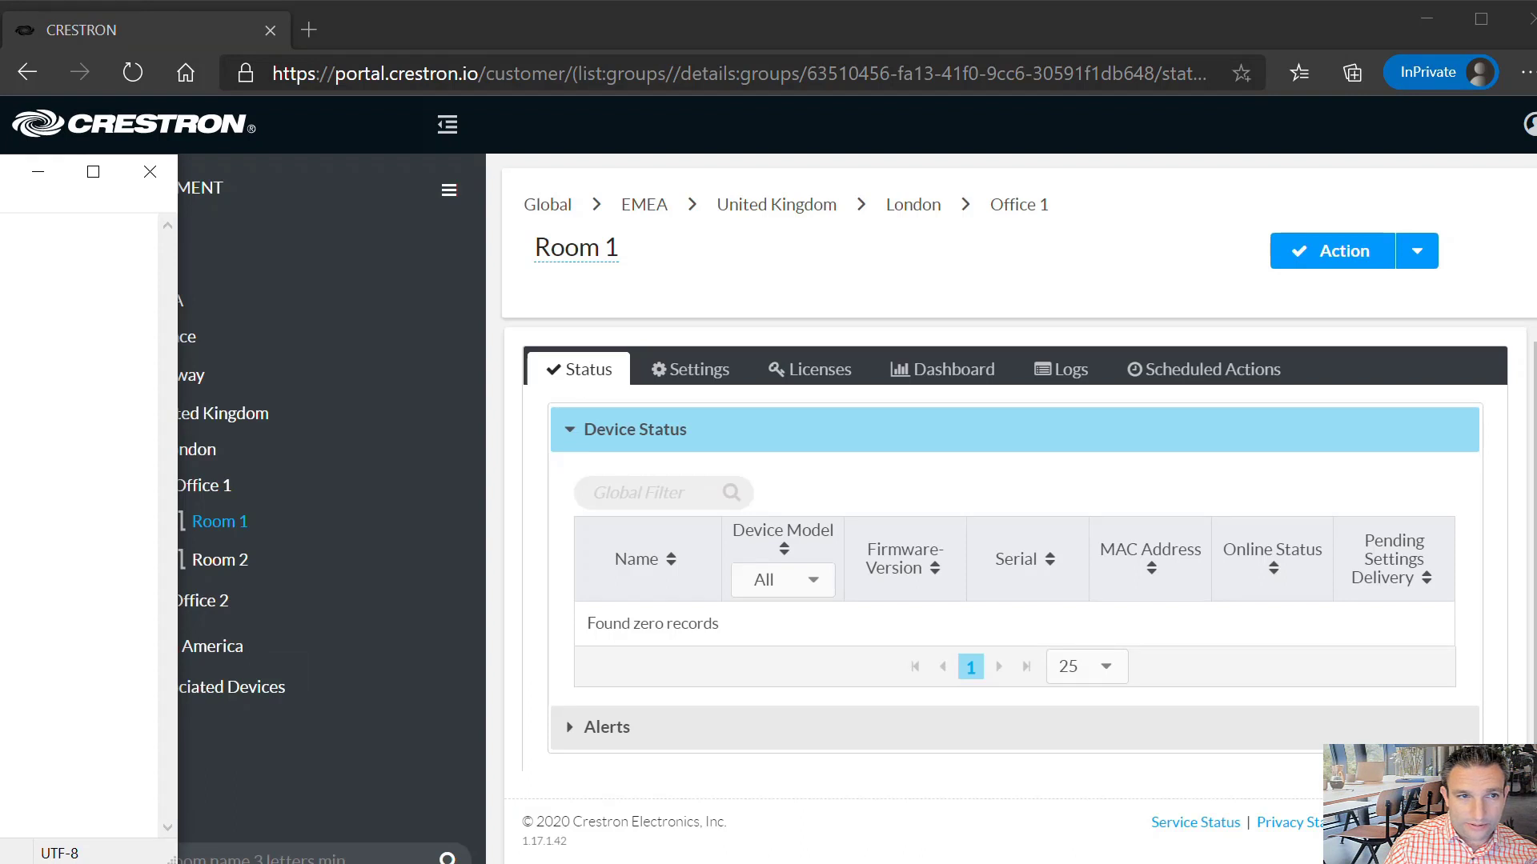
Close the notes window and return to Room 1's status page in the XiO Cloud portal.
click(731, 213)
key(alt+Tab)
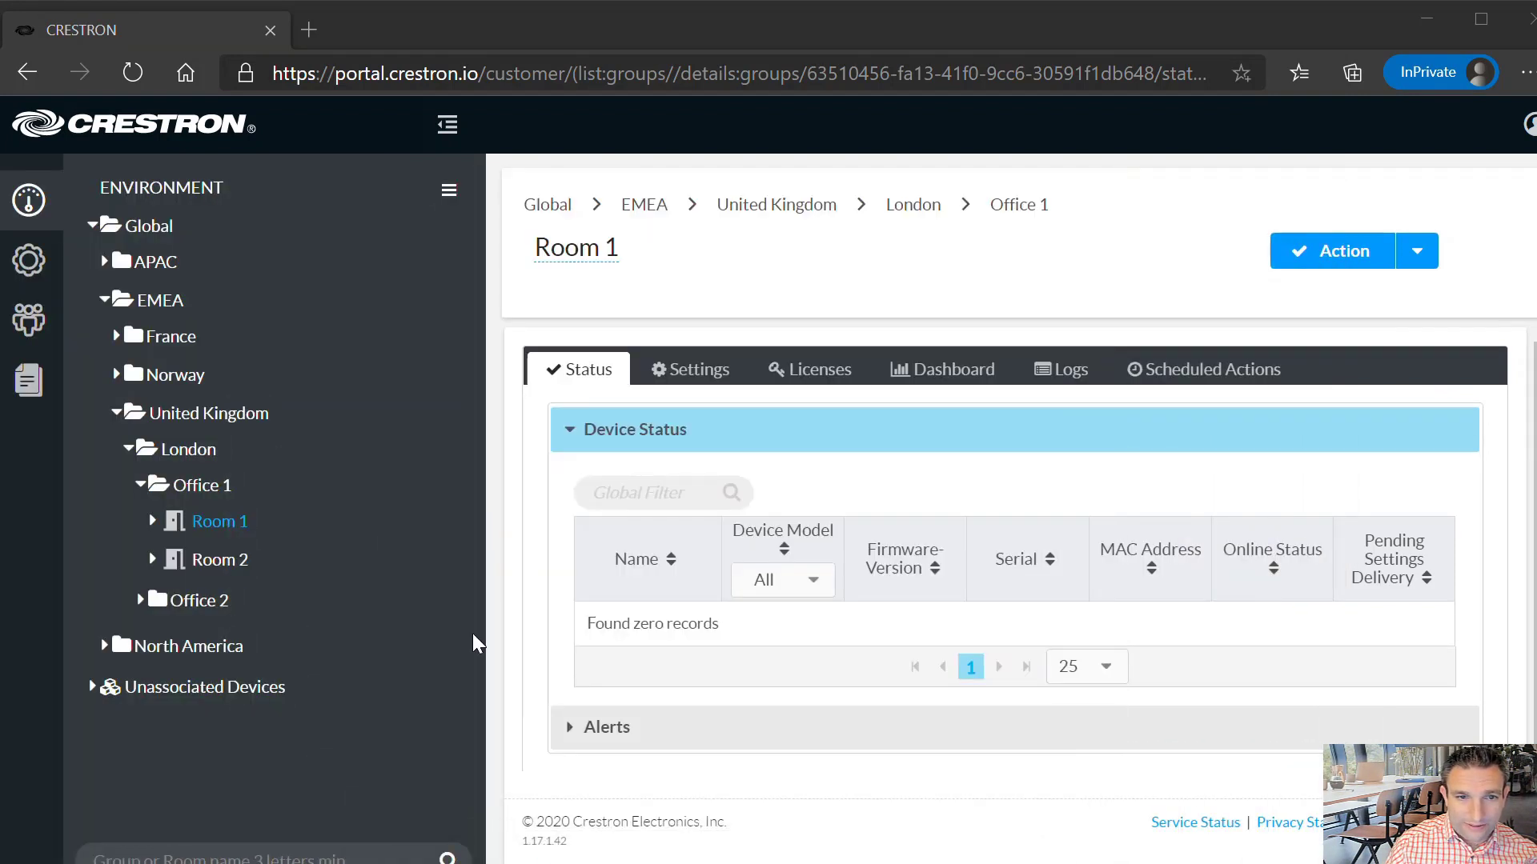
mouse_move(285, 696)
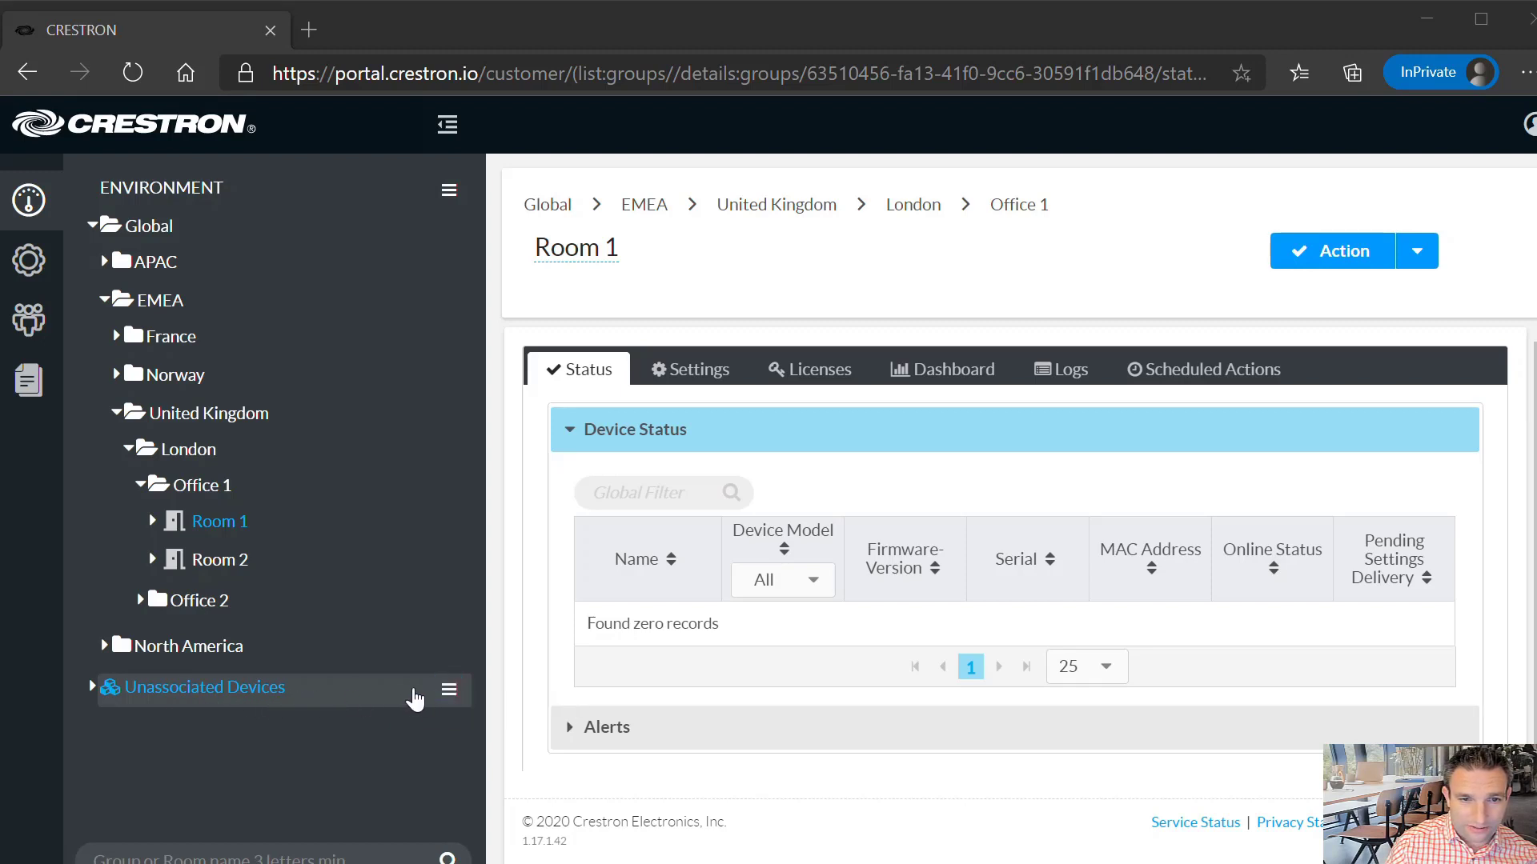
Claim the first device from the Unassociated Devices menu, pasting its MAC address and serial number.
click(449, 690)
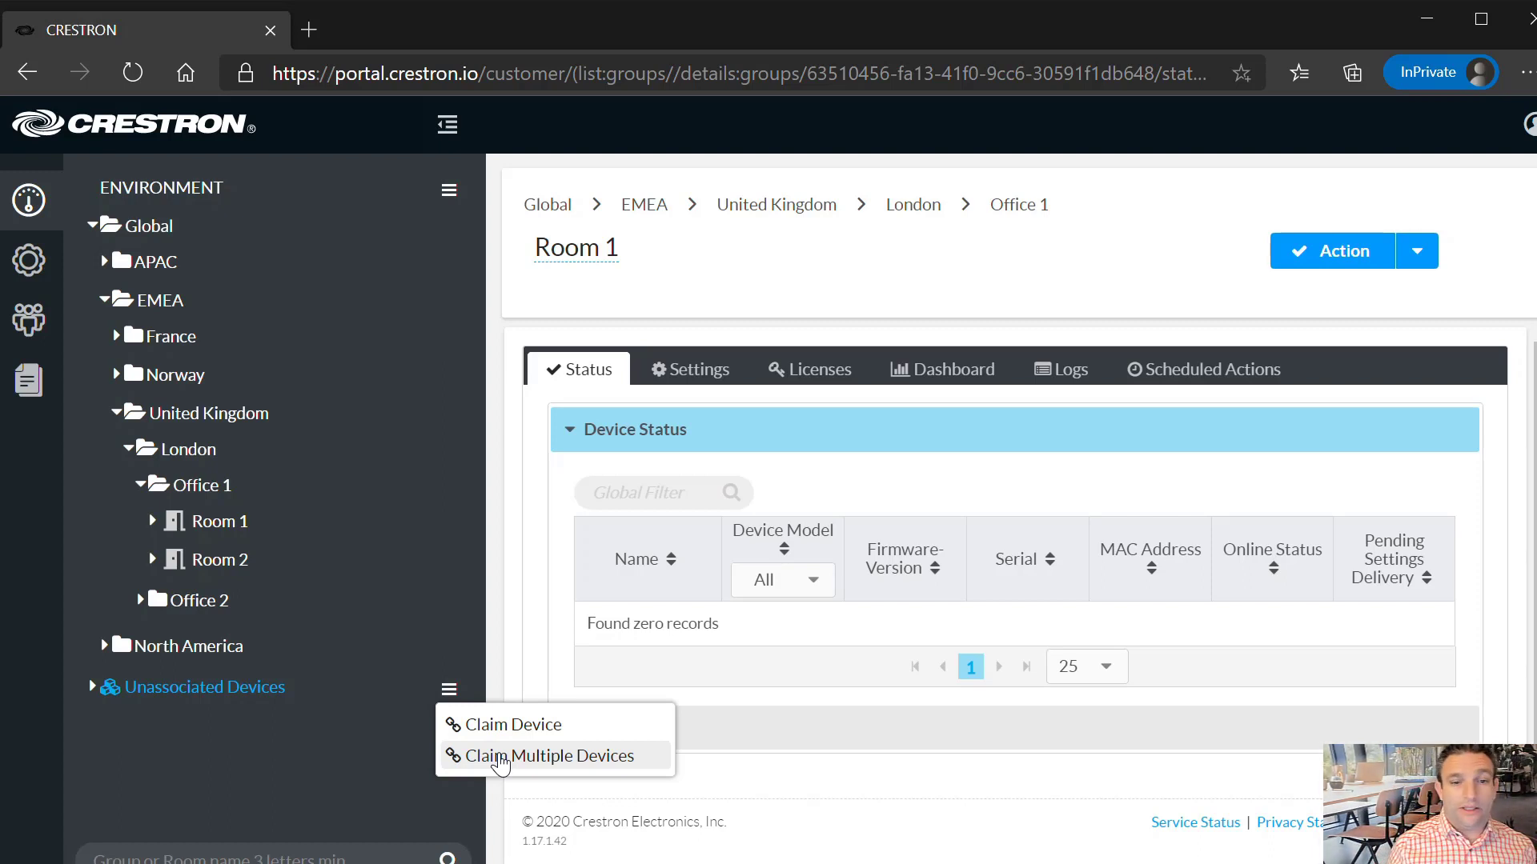
click(502, 726)
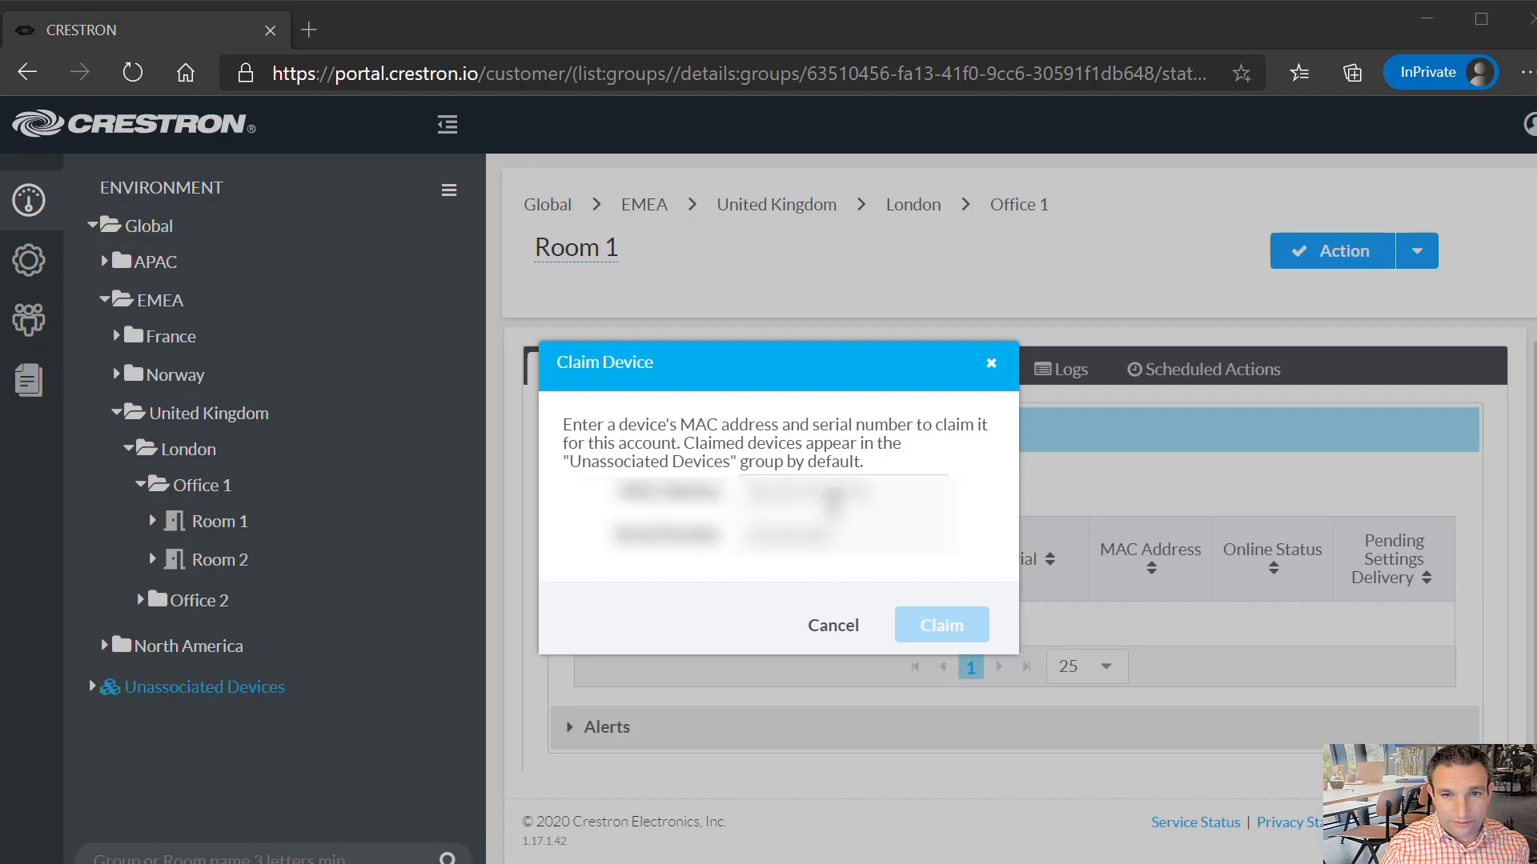
click(832, 491)
key(ctrl+v)
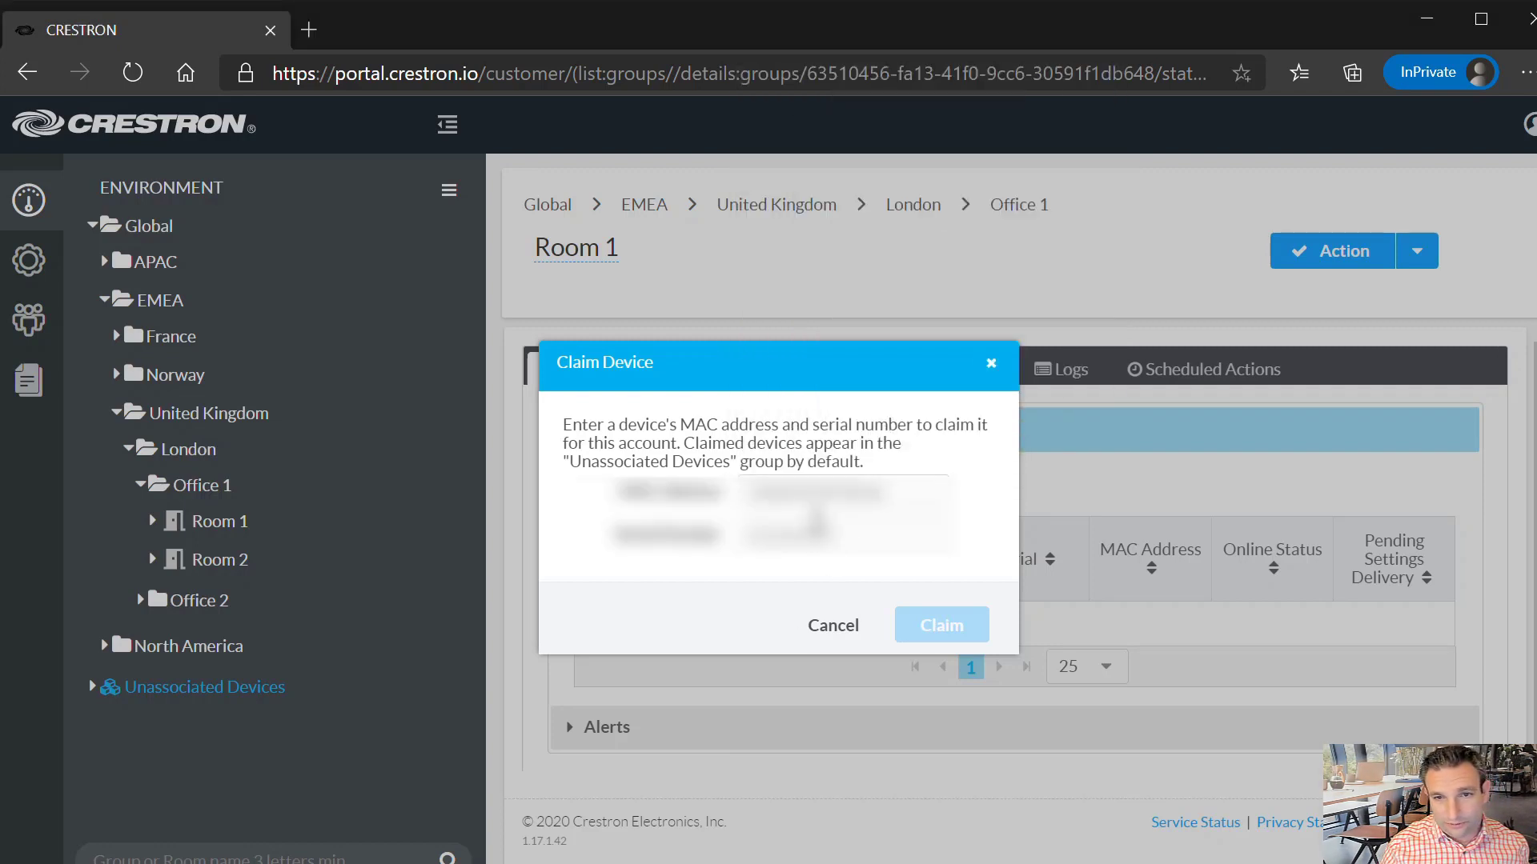
click(811, 534)
key(ctrl+v)
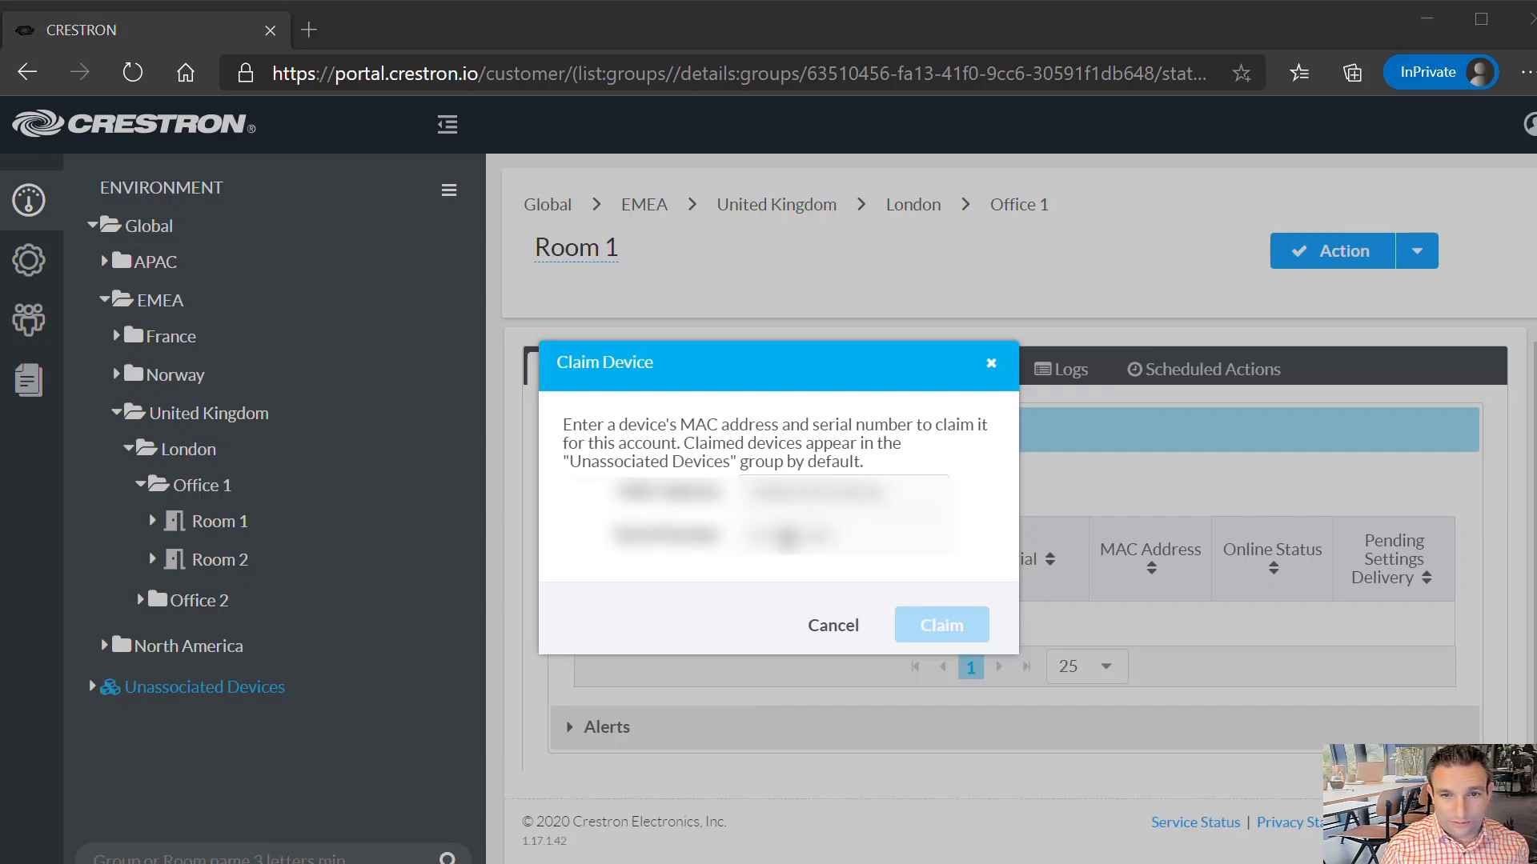
click(787, 538)
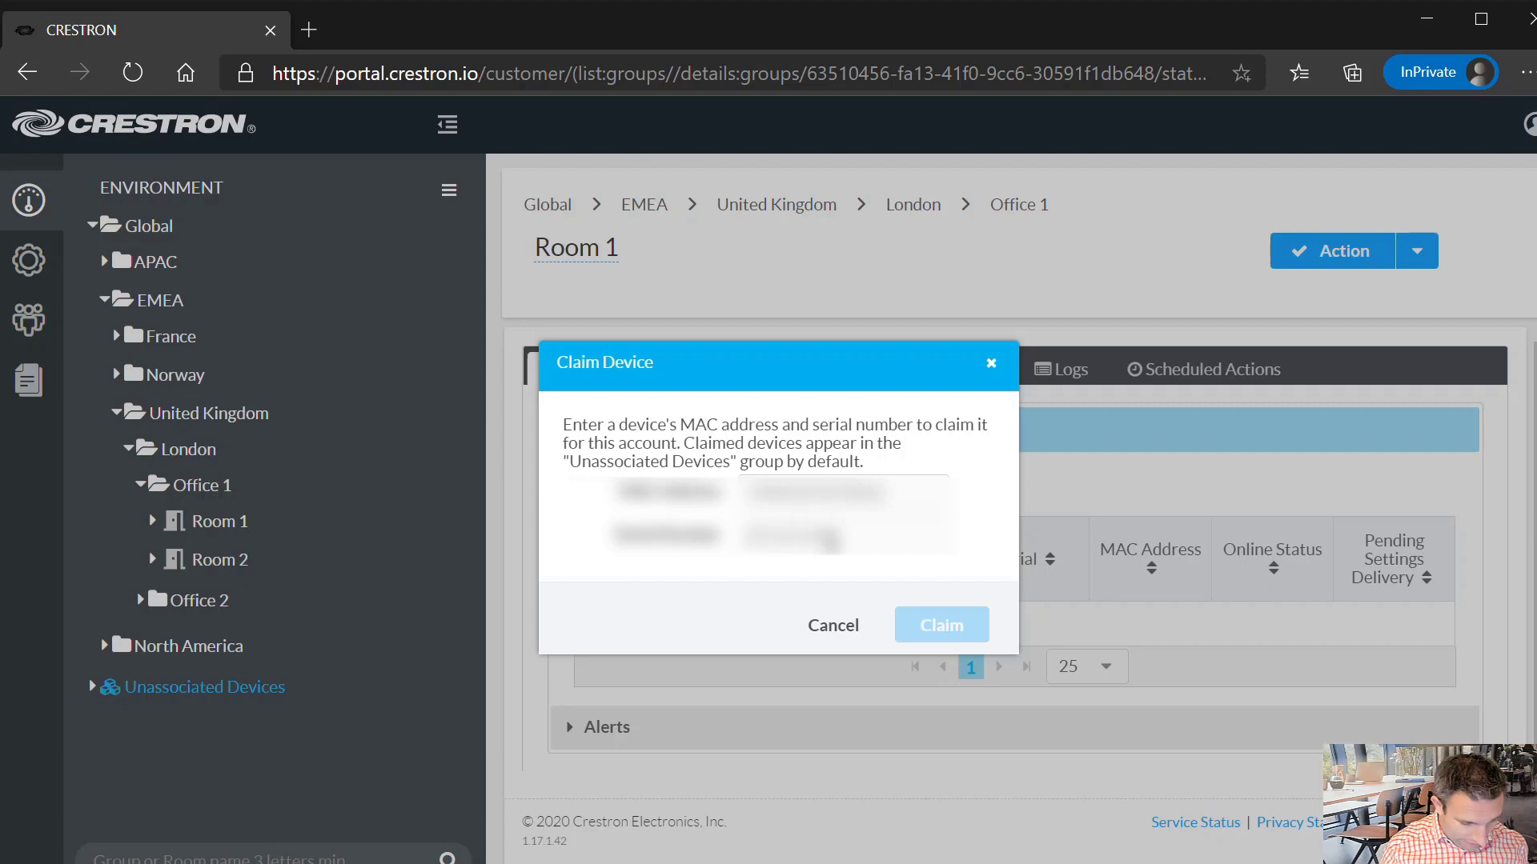
click(928, 632)
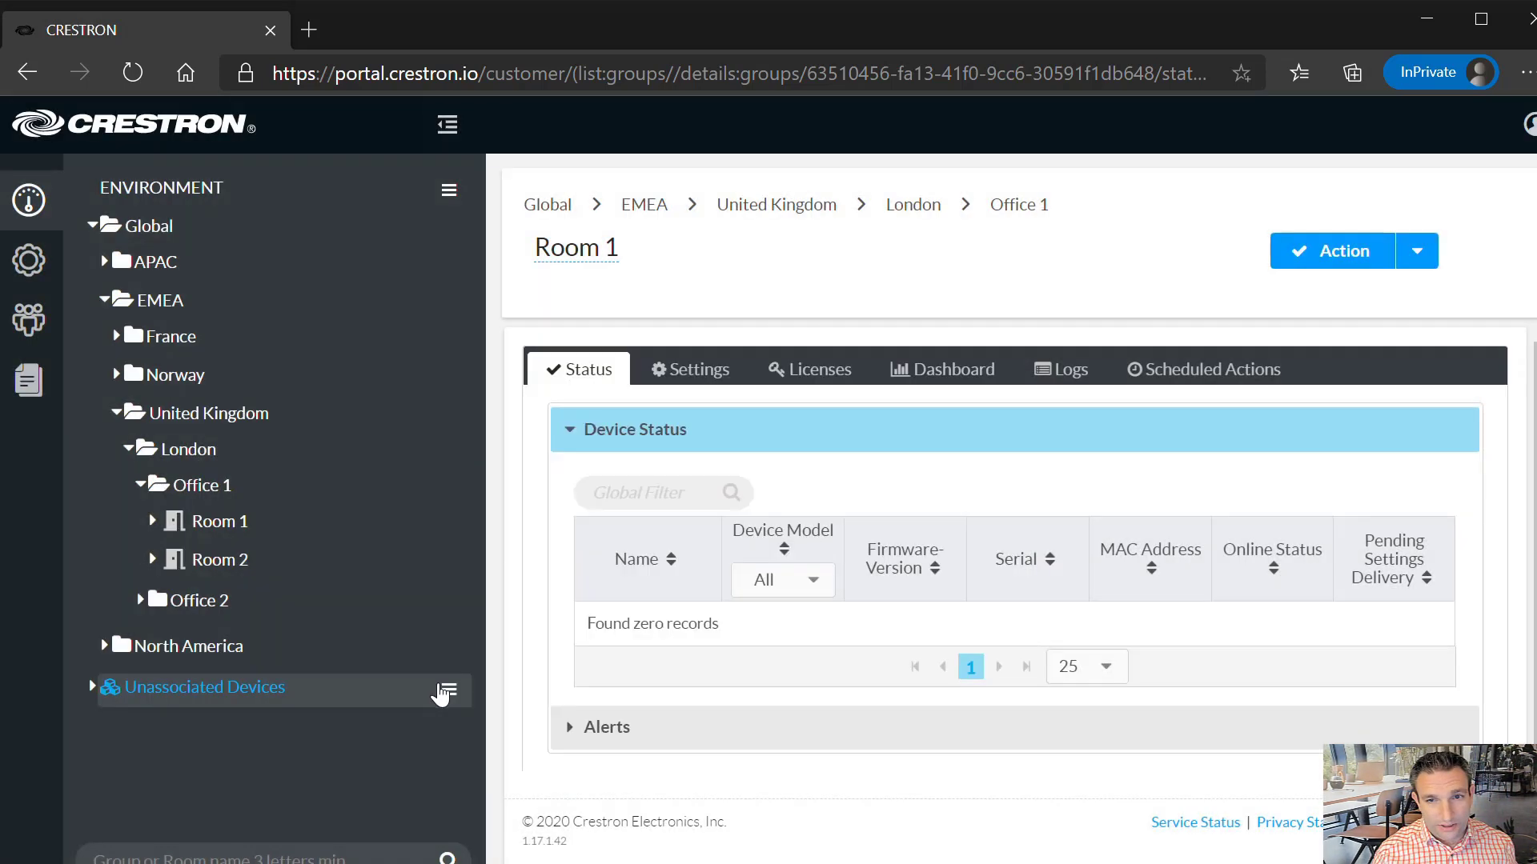
Claim the second device, then expand Unassociated Devices to show the Mercury and UC-Engine.
click(448, 688)
click(471, 727)
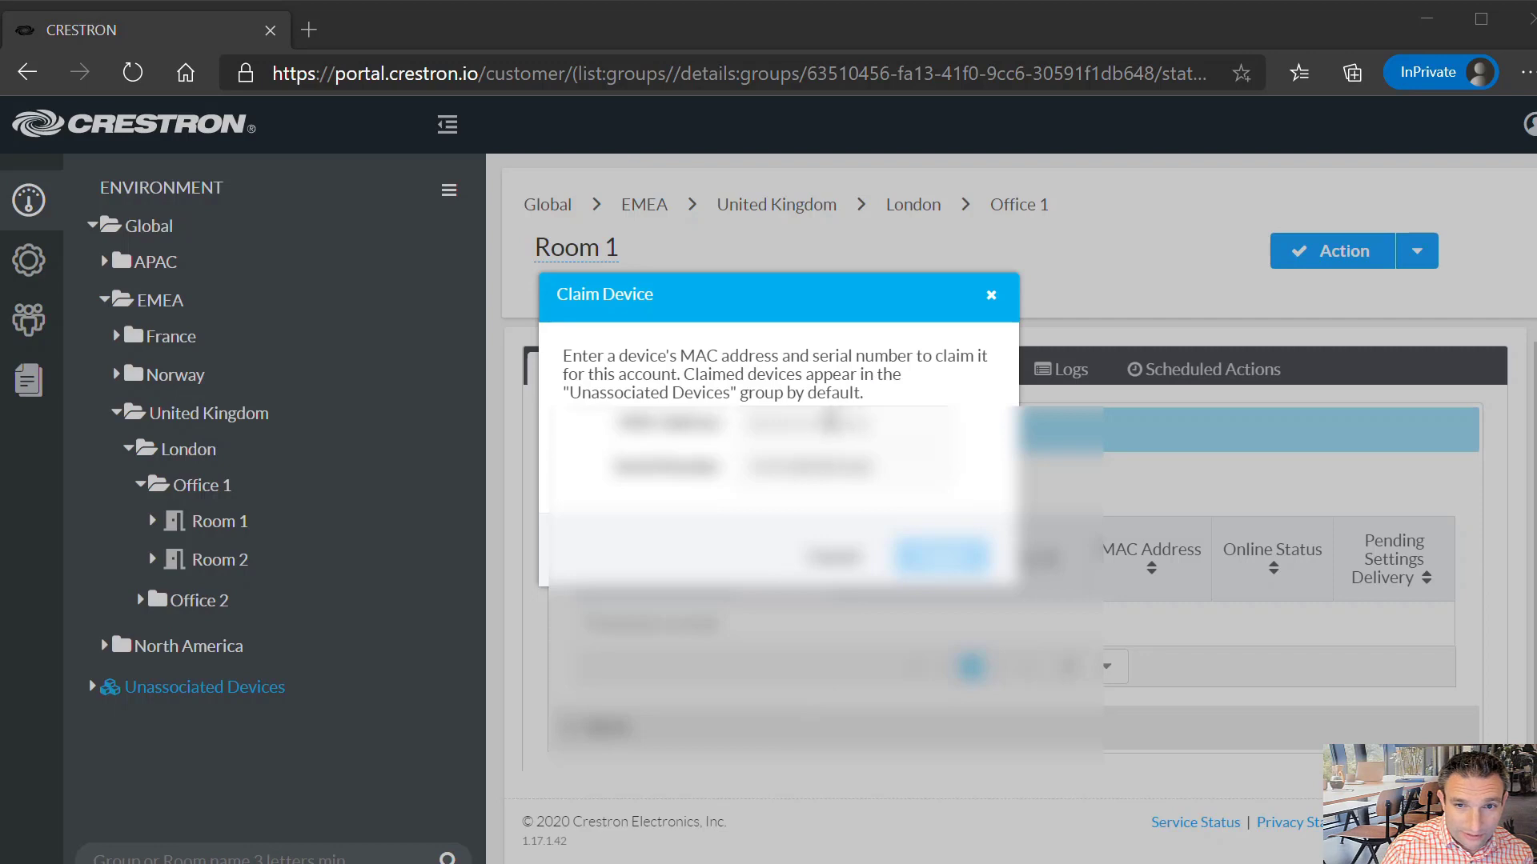
click(828, 420)
key(ctrl+v)
click(941, 567)
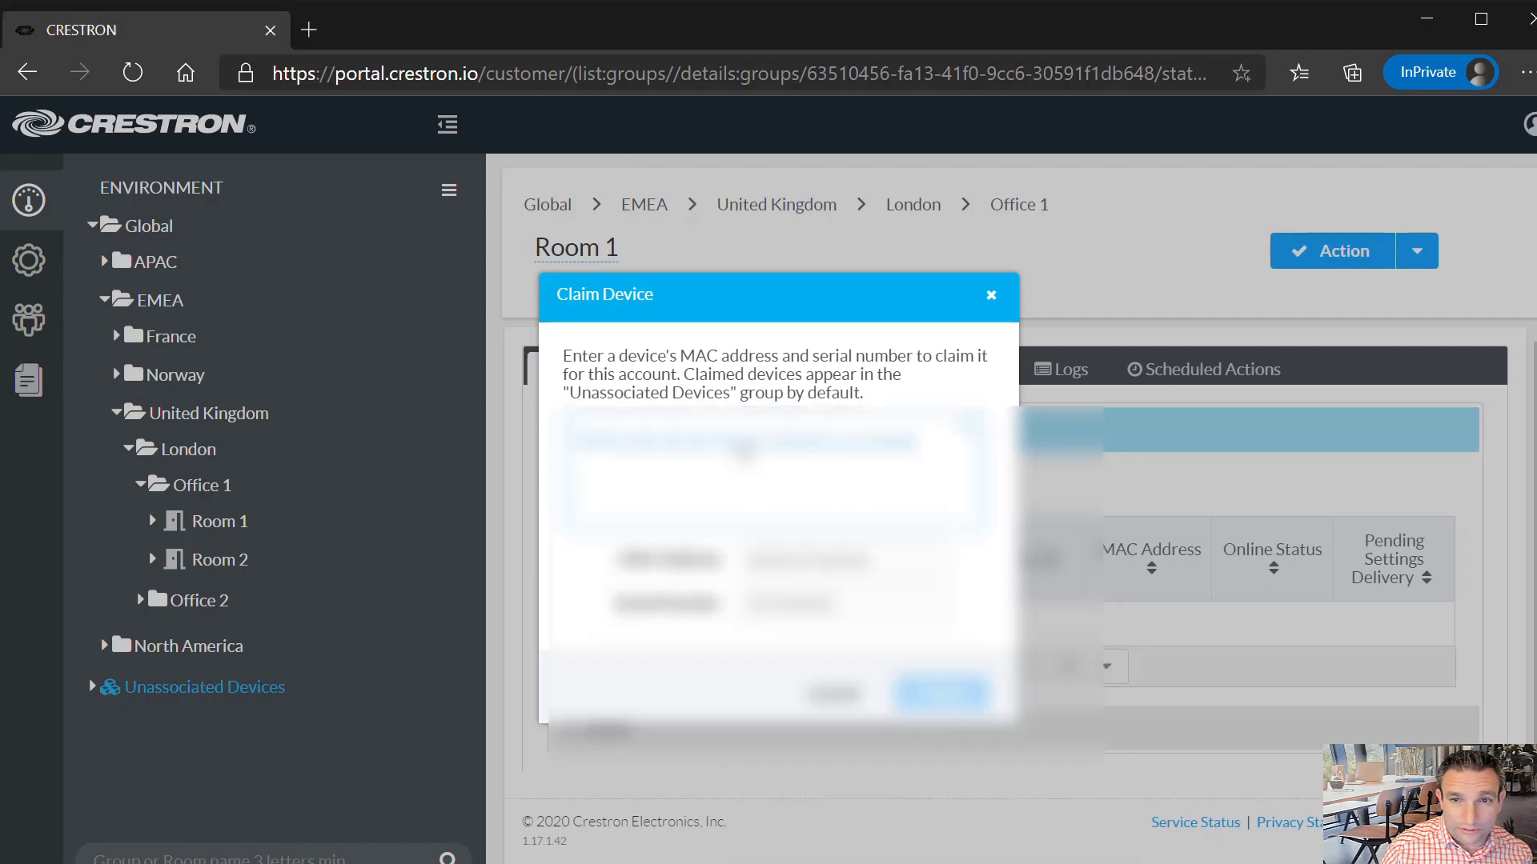
click(992, 298)
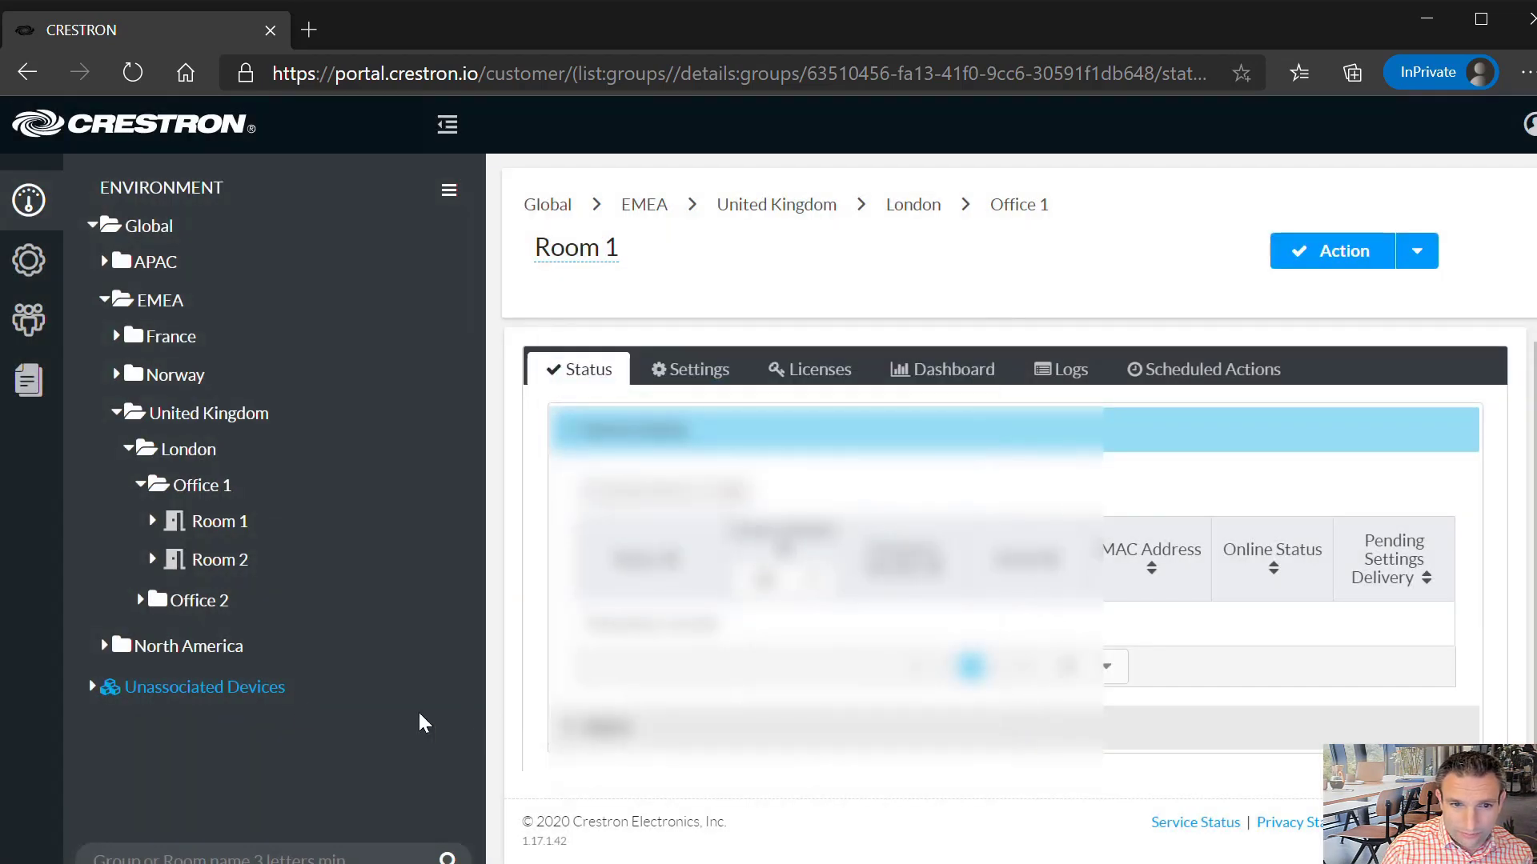
click(94, 690)
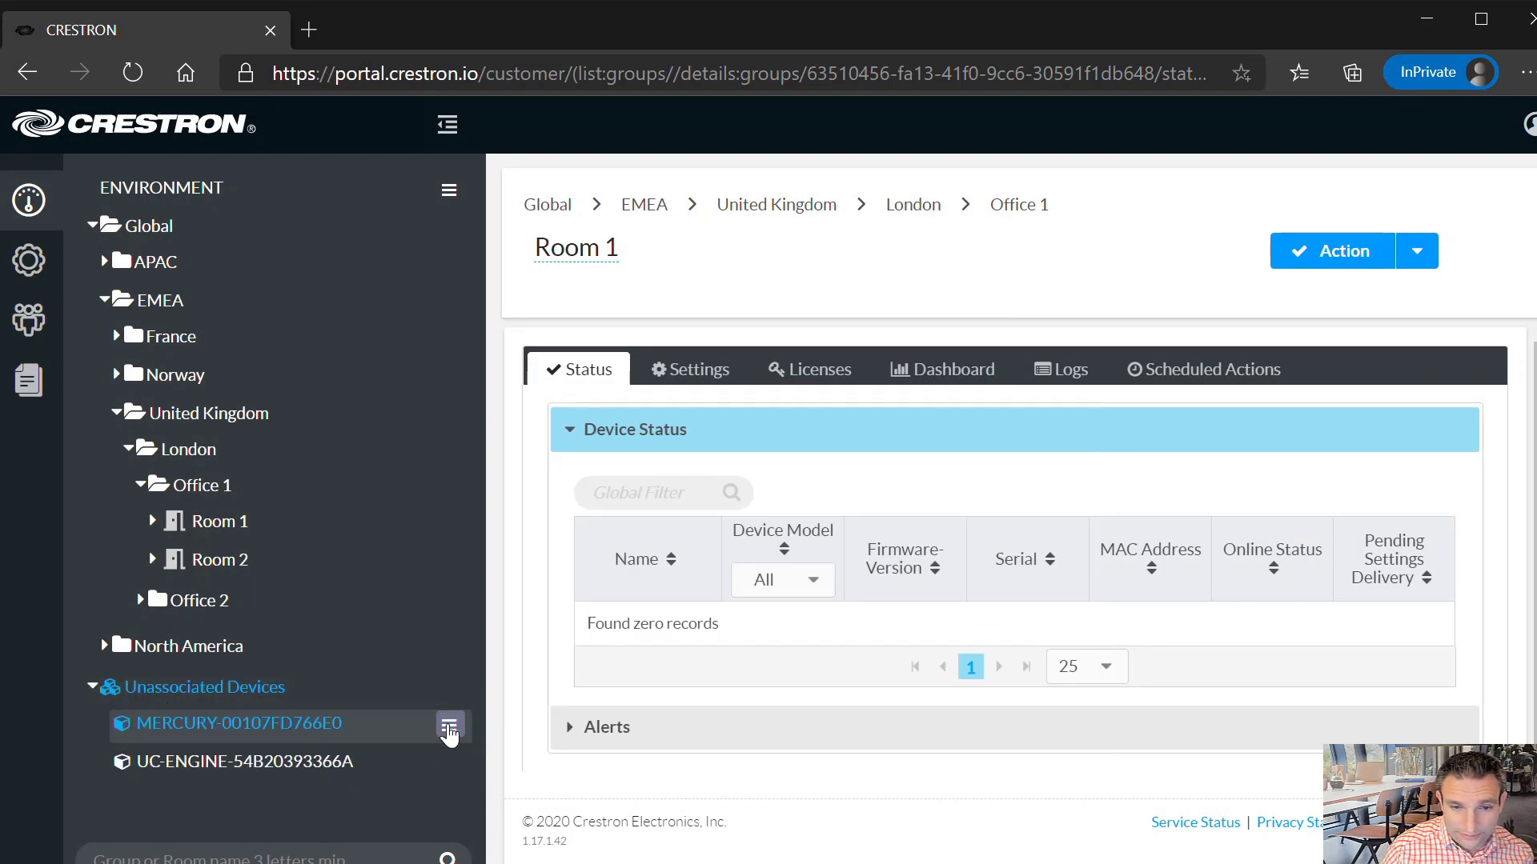
Drag MERCURY-00107FD766E0 from Unassociated Devices onto Room 1 in the Environment tree.
click(449, 728)
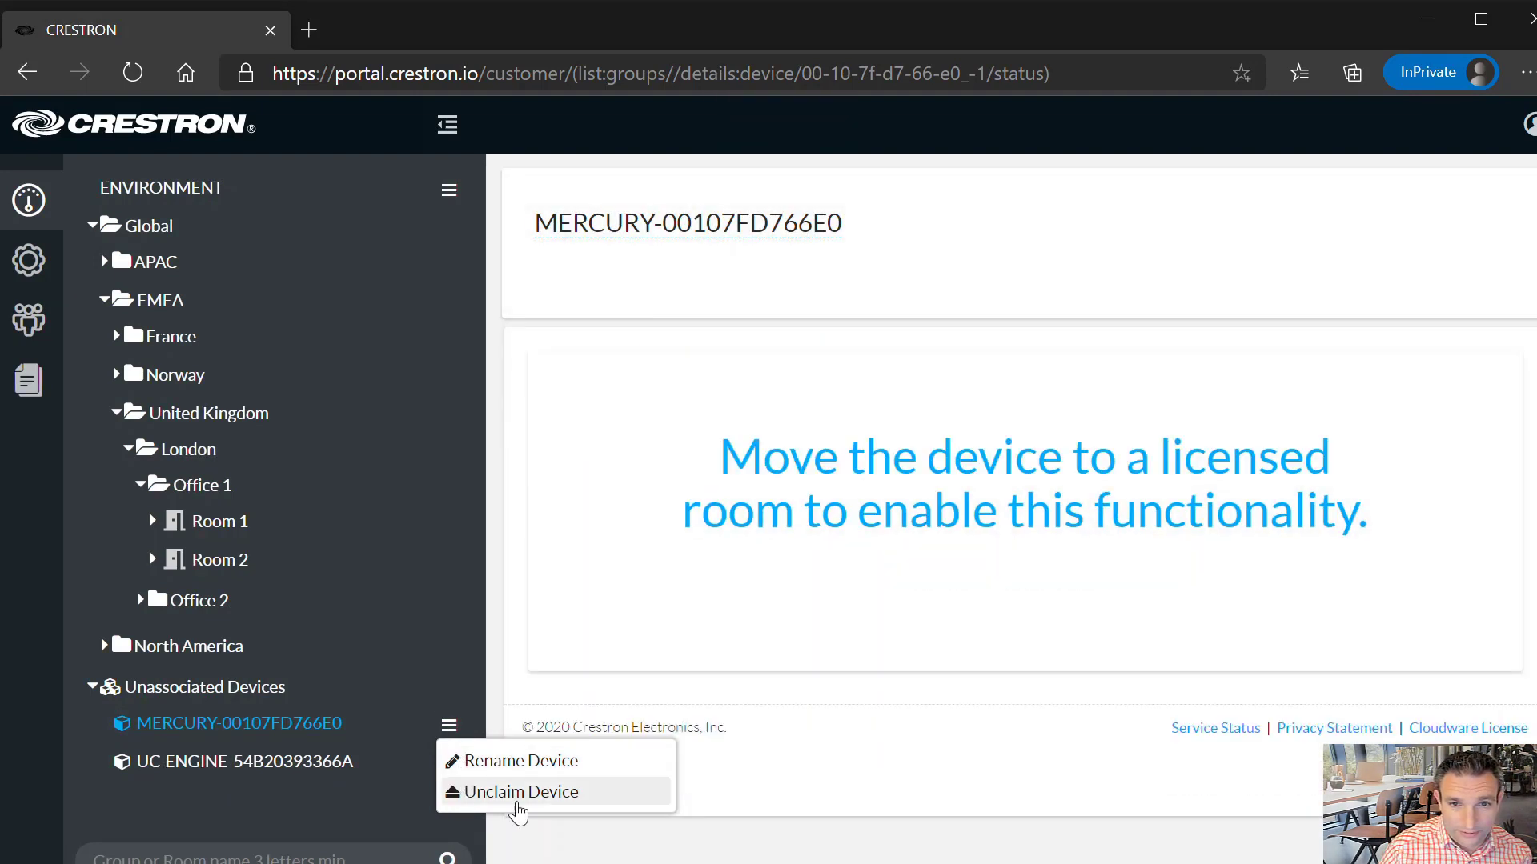
click(332, 823)
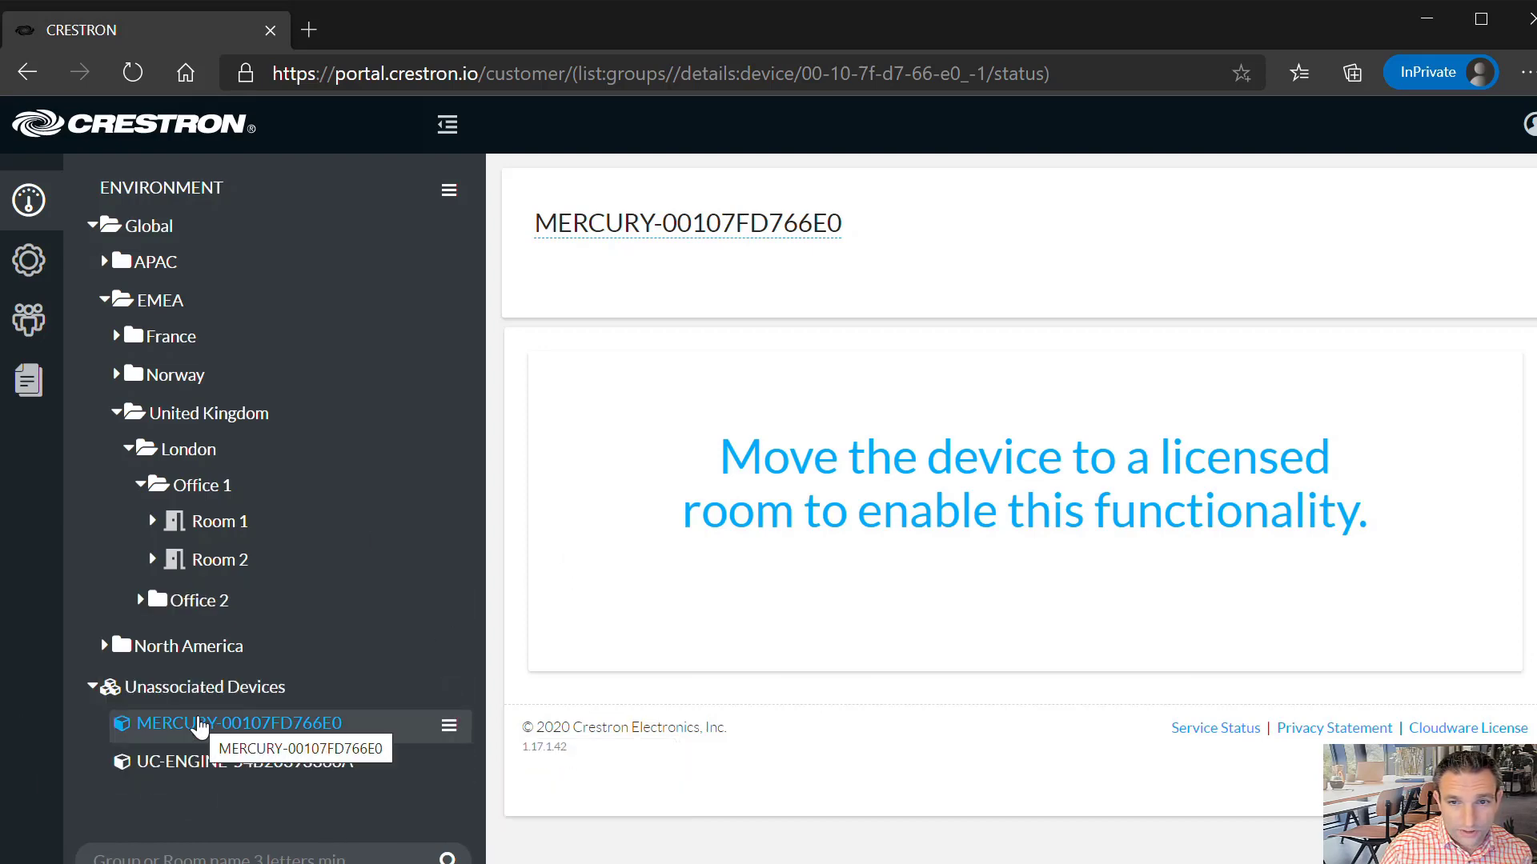
drag(178, 727, 219, 528)
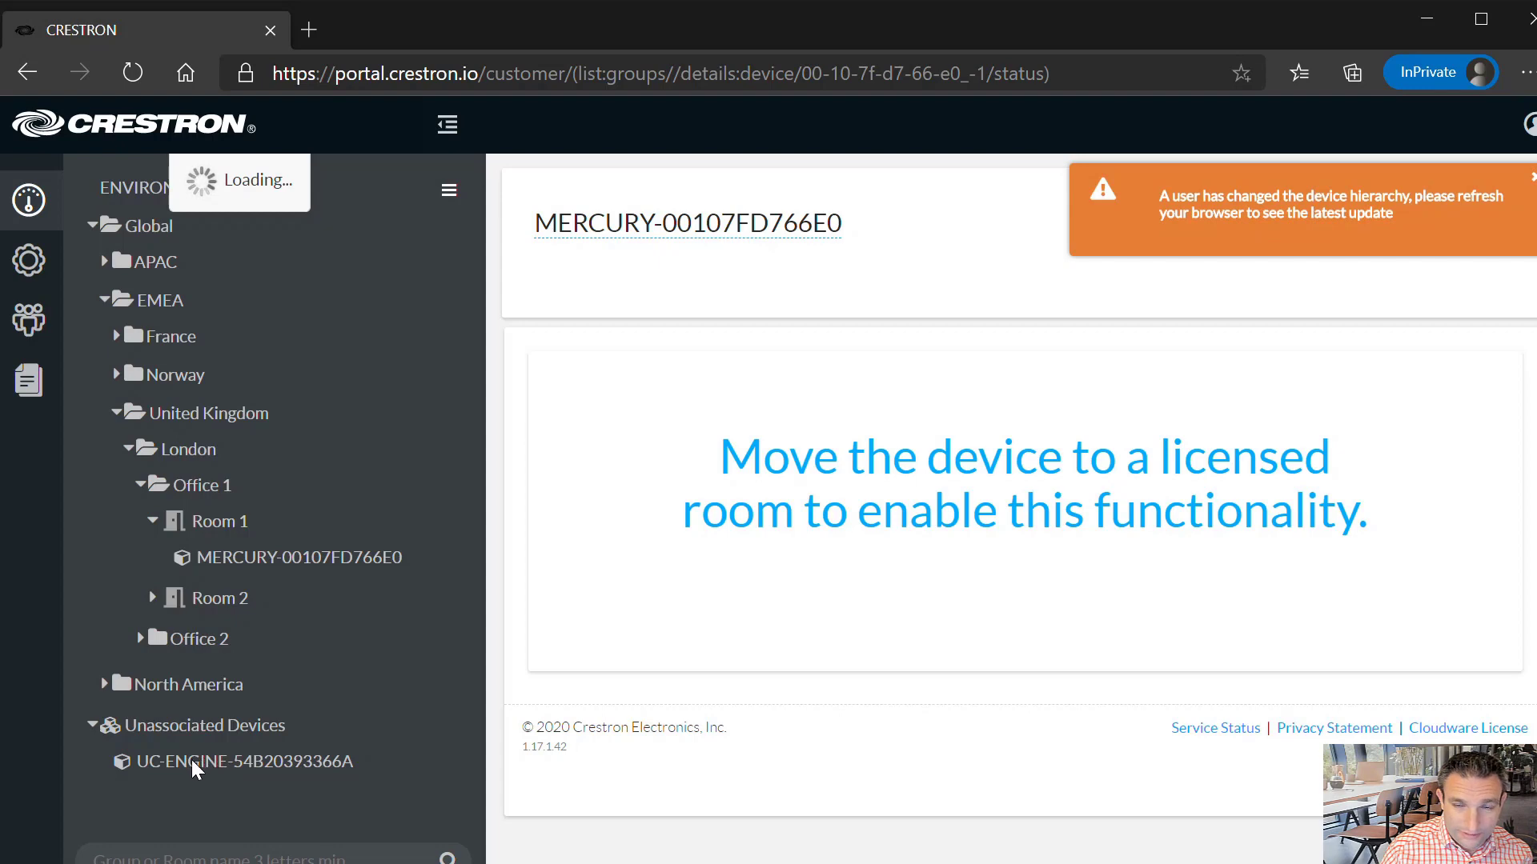
drag(177, 758, 214, 532)
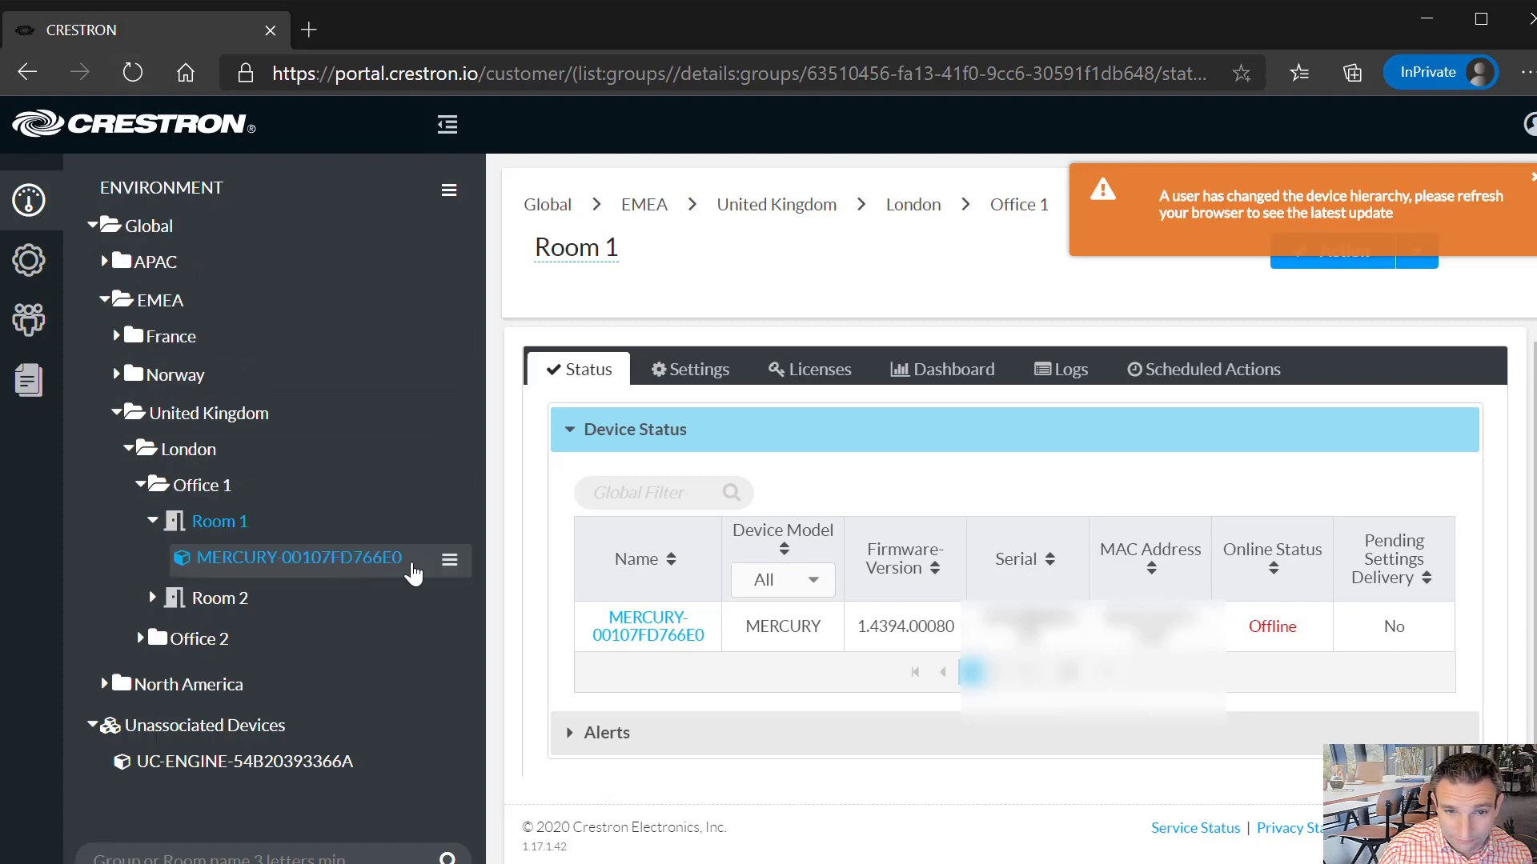
Rename the MERCURY device under Room 1 to 'Room1 Tabletop Speakerphone'.
click(450, 558)
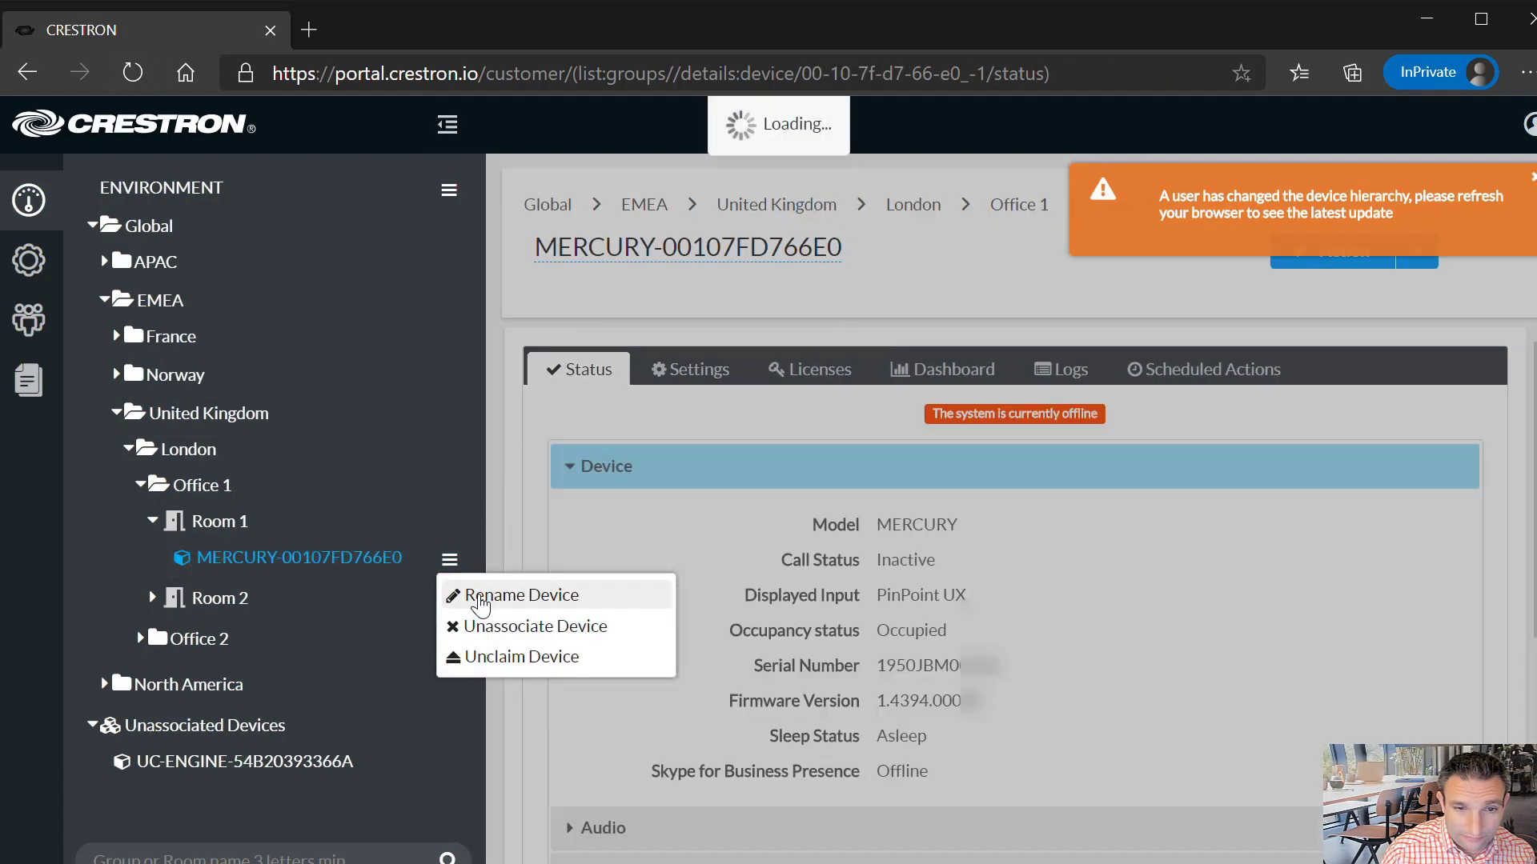
click(497, 595)
key(ctrl+a)
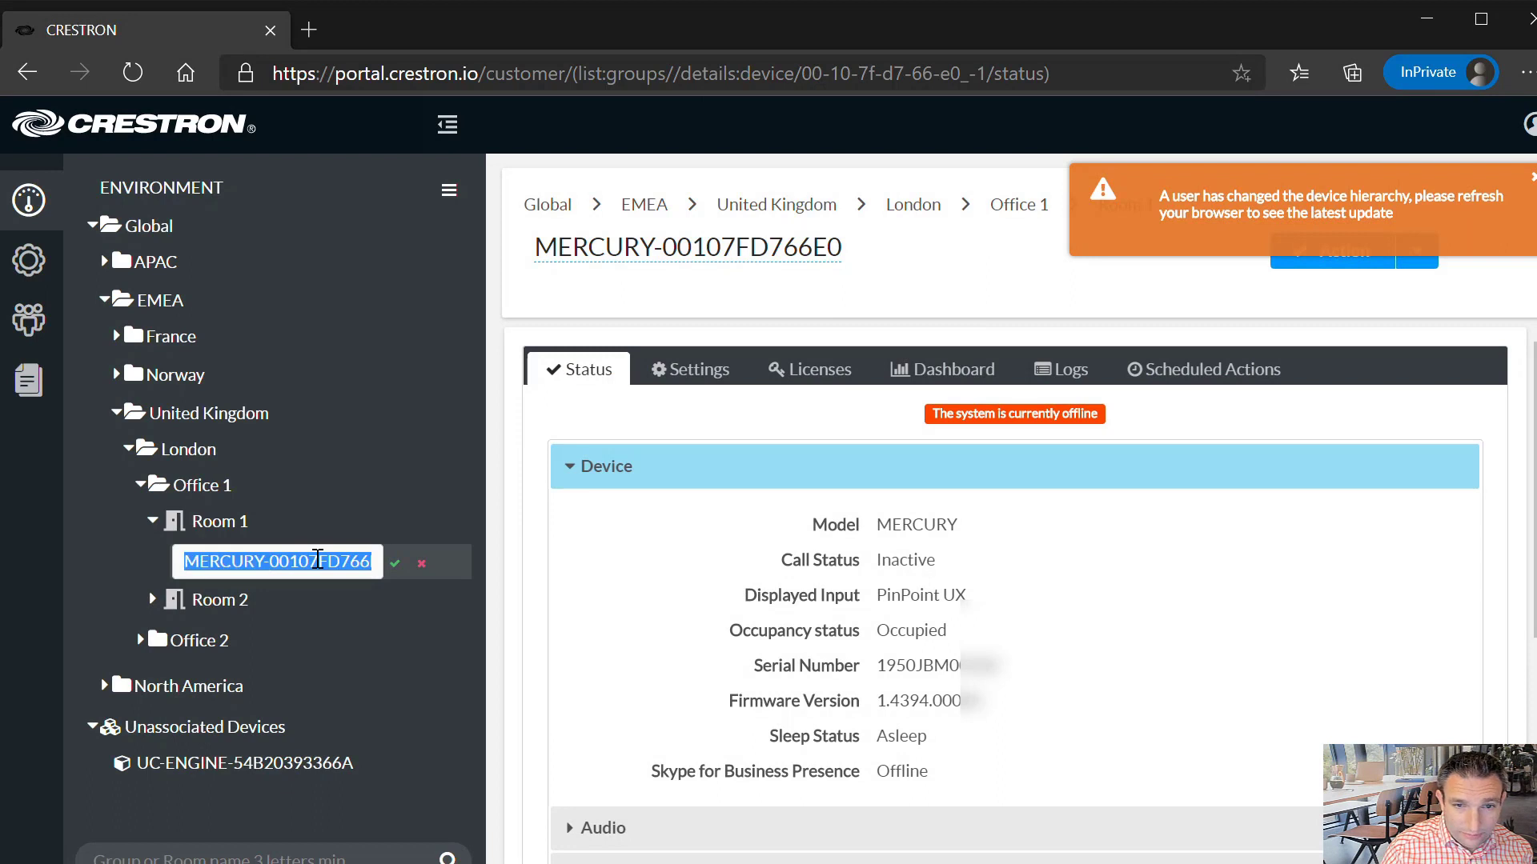
text(Ta)
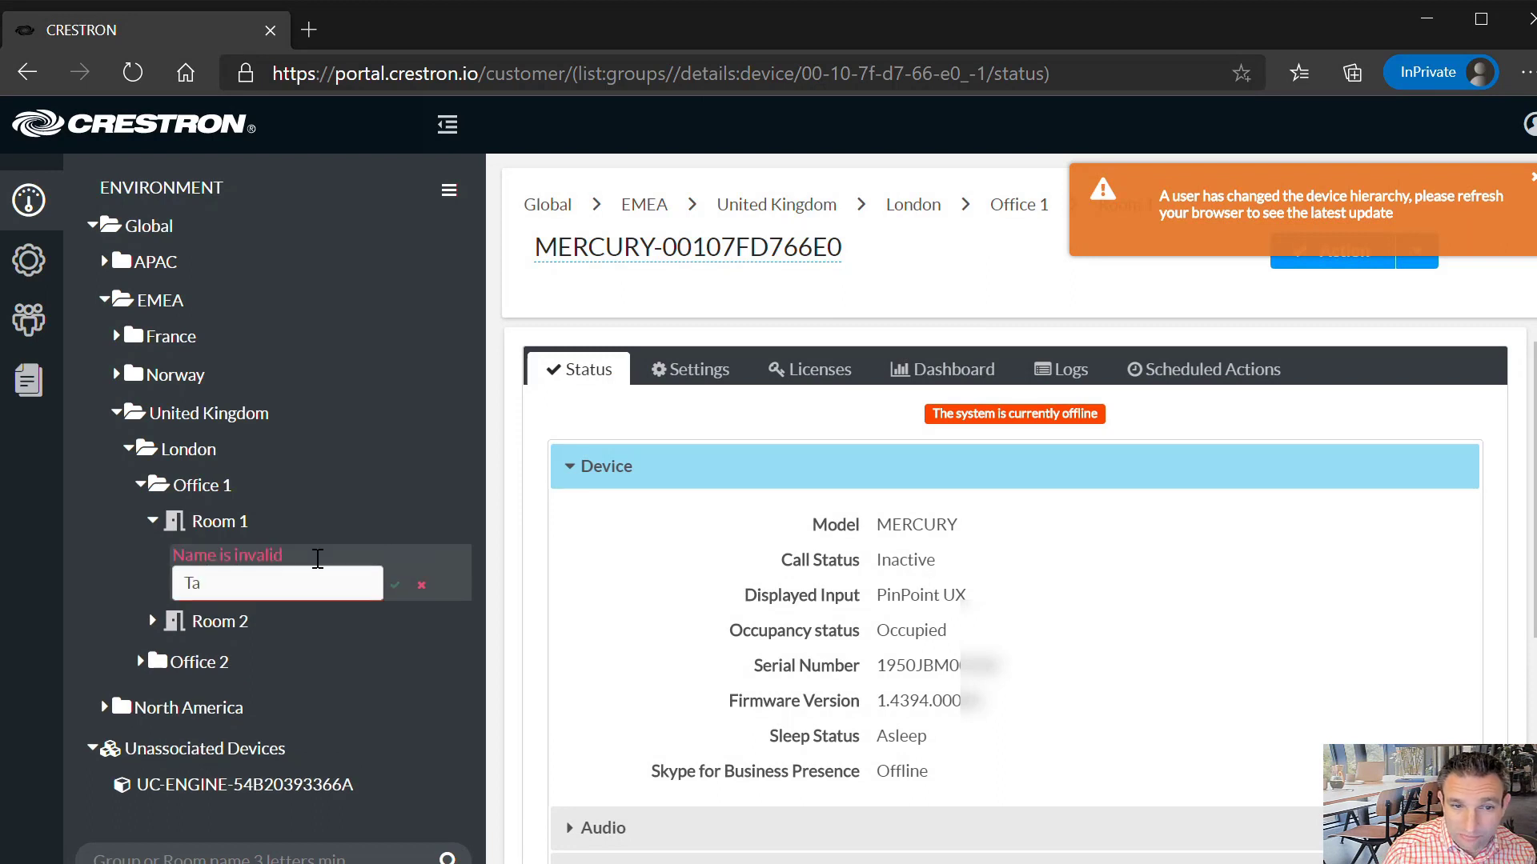
text(bletop Speaker)
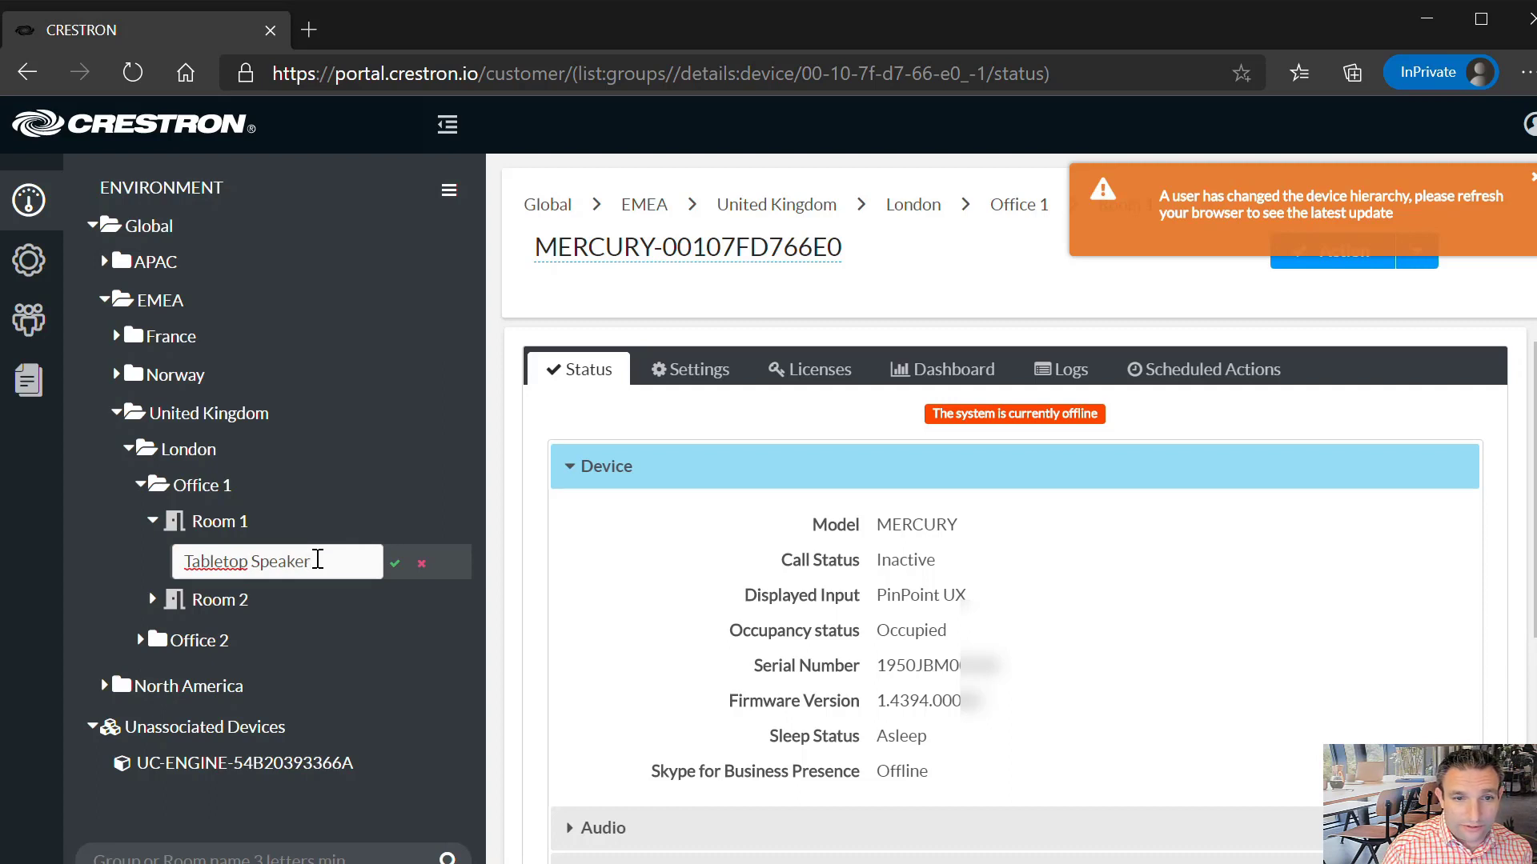
text(ph)
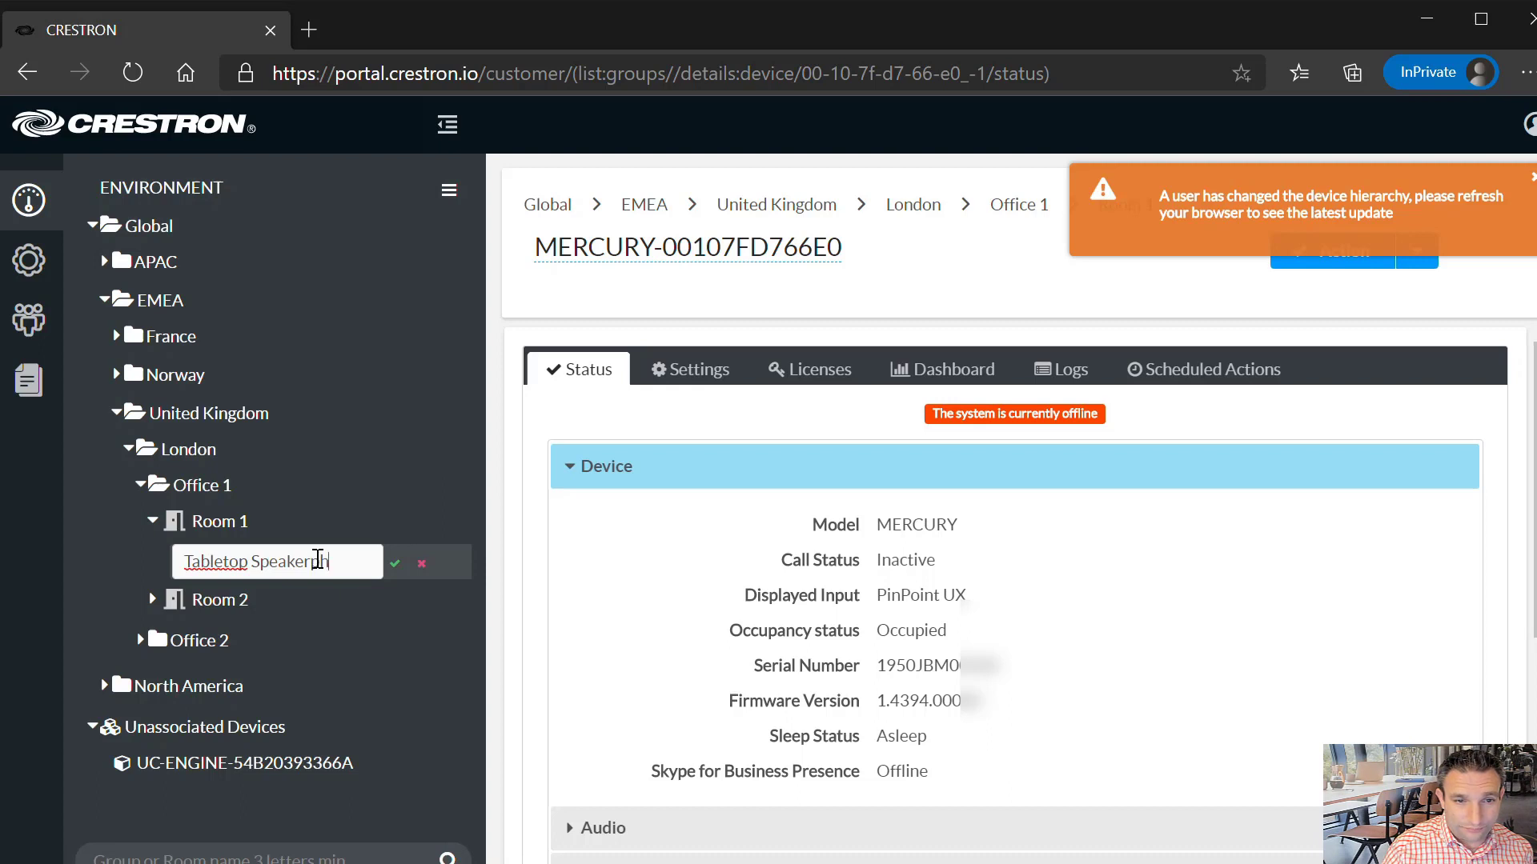
text(one)
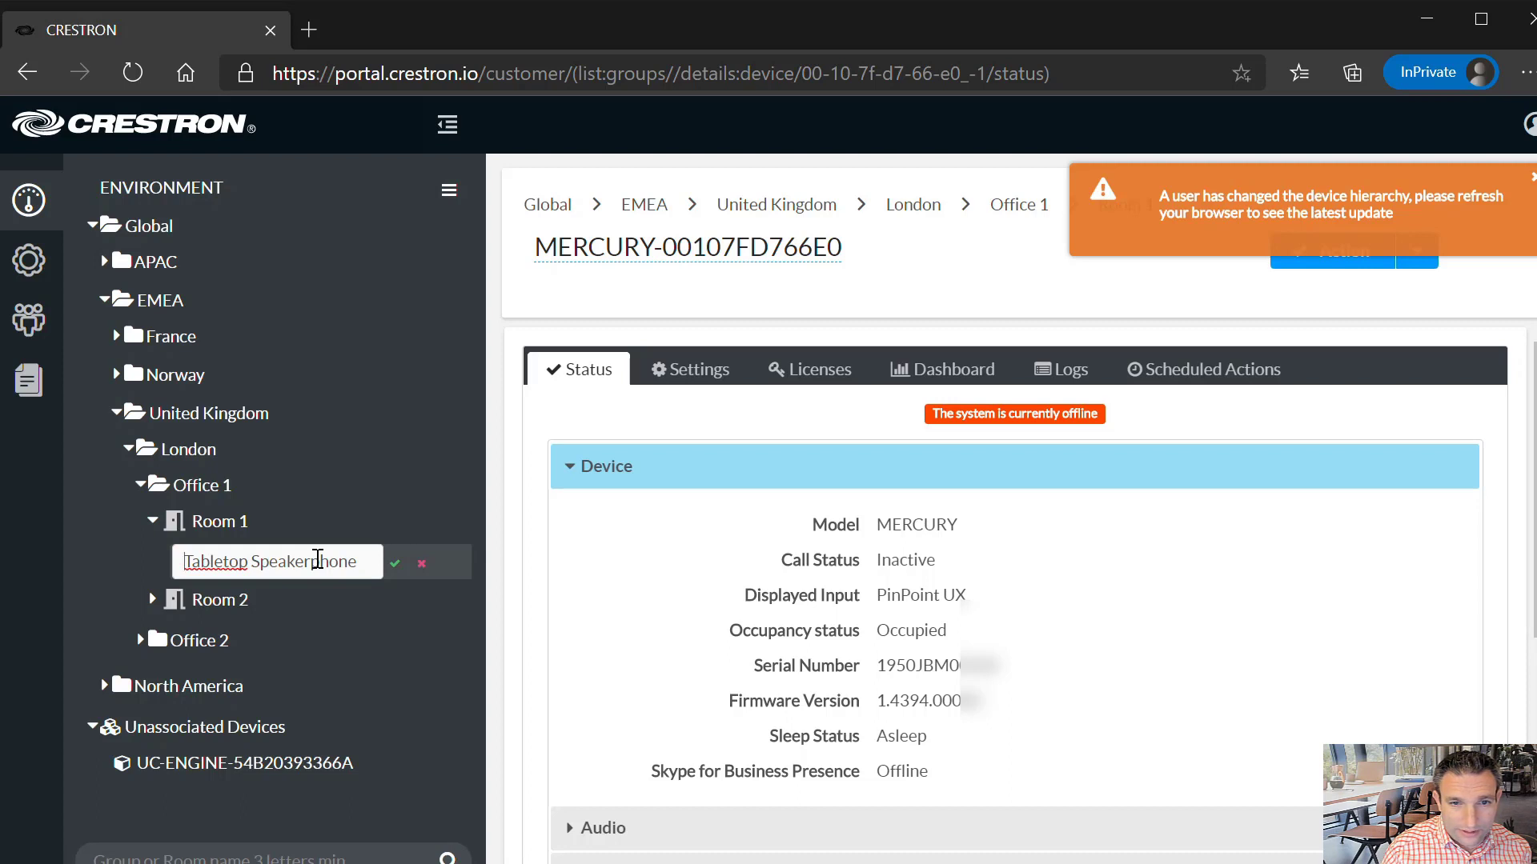
text(Room1)
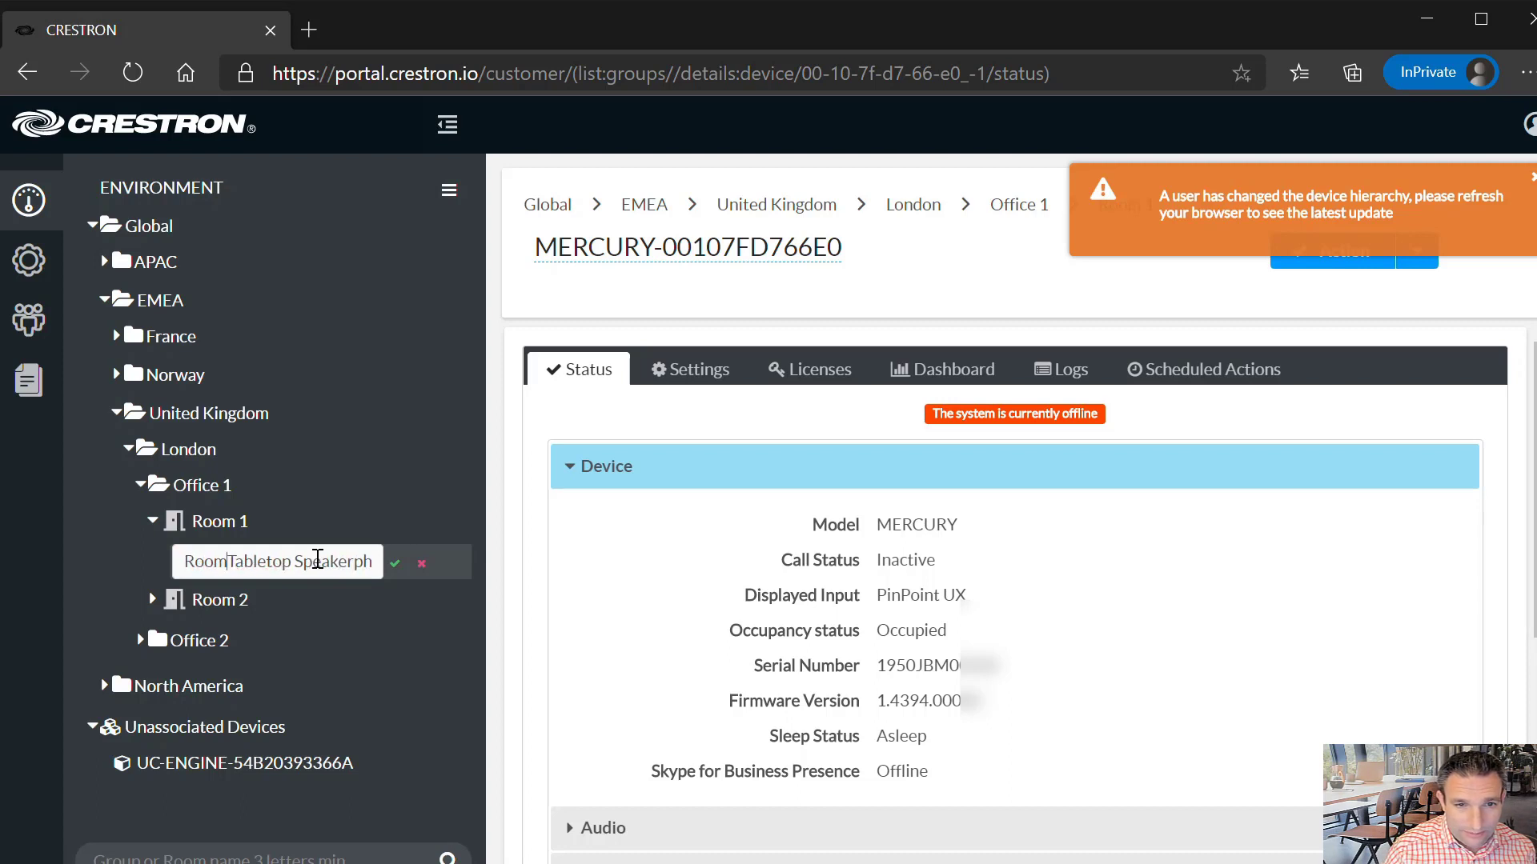
key(Return)
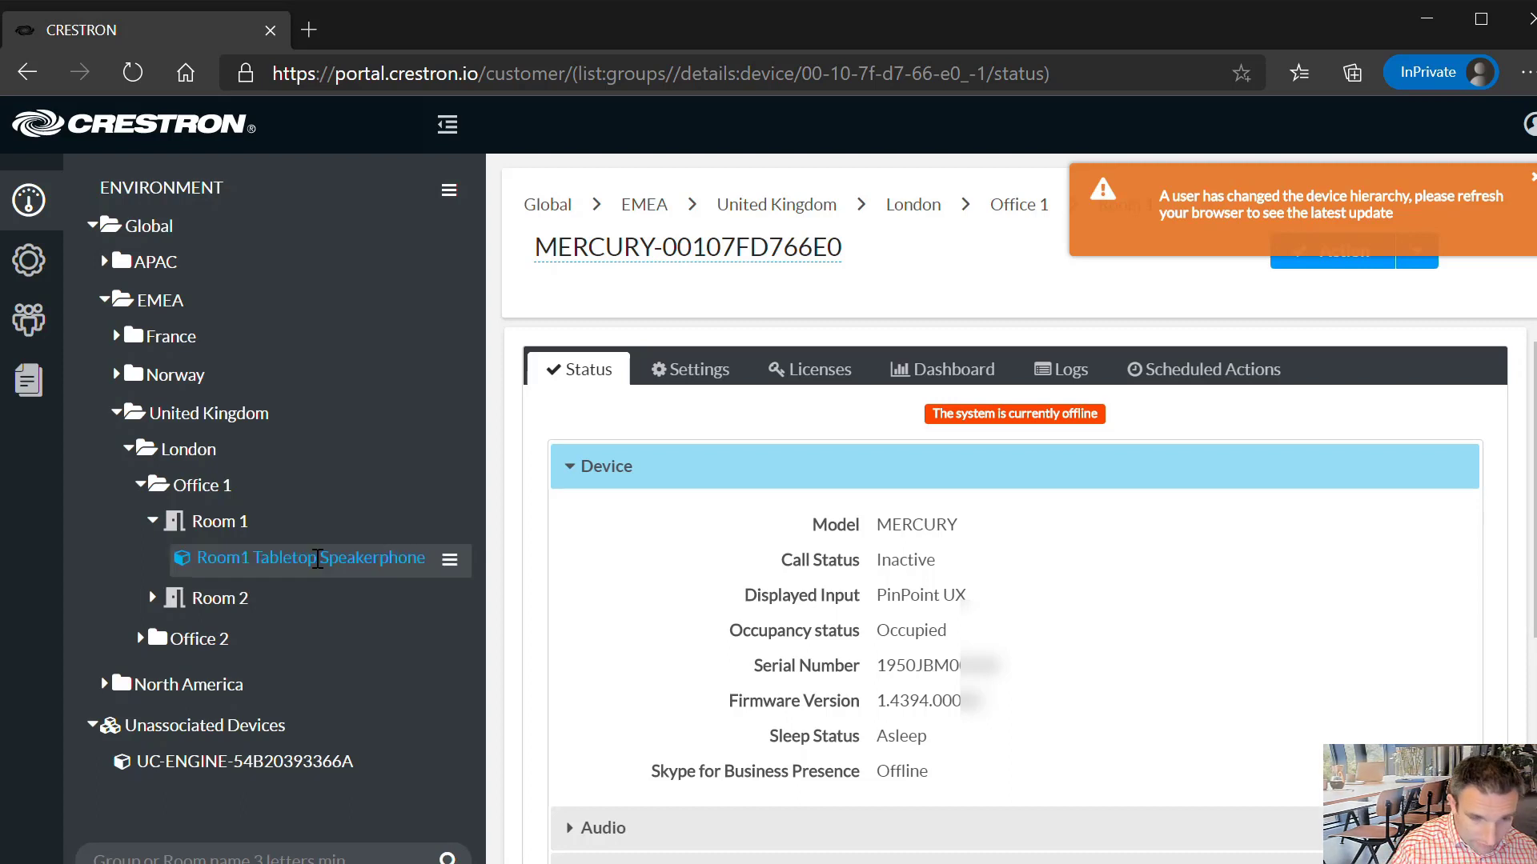
Move the UC-ENGINE device from Unassociated Devices into Room 1.
click(202, 768)
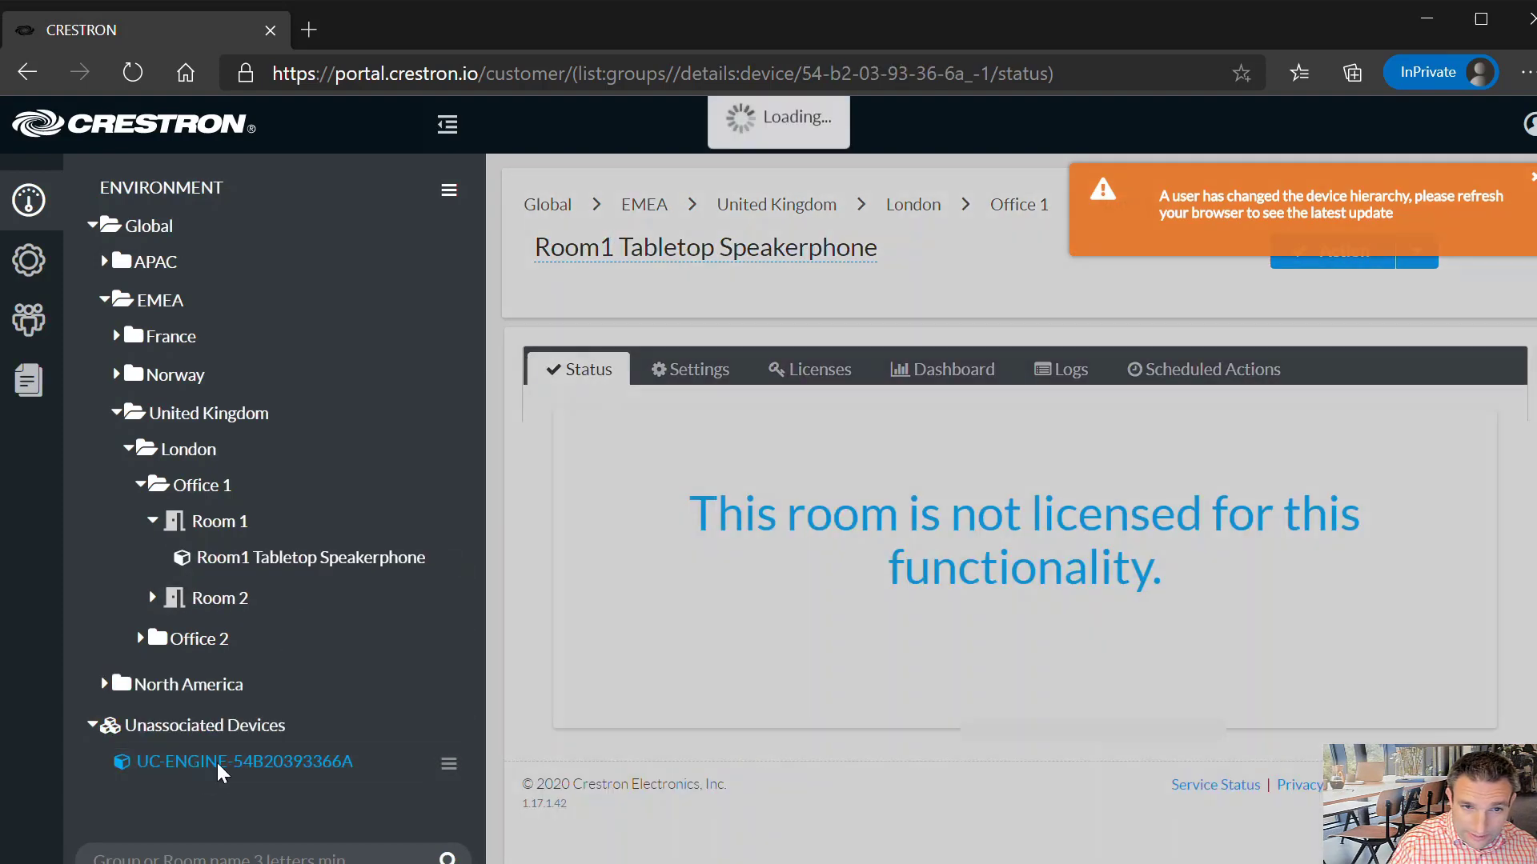
drag(209, 773, 247, 522)
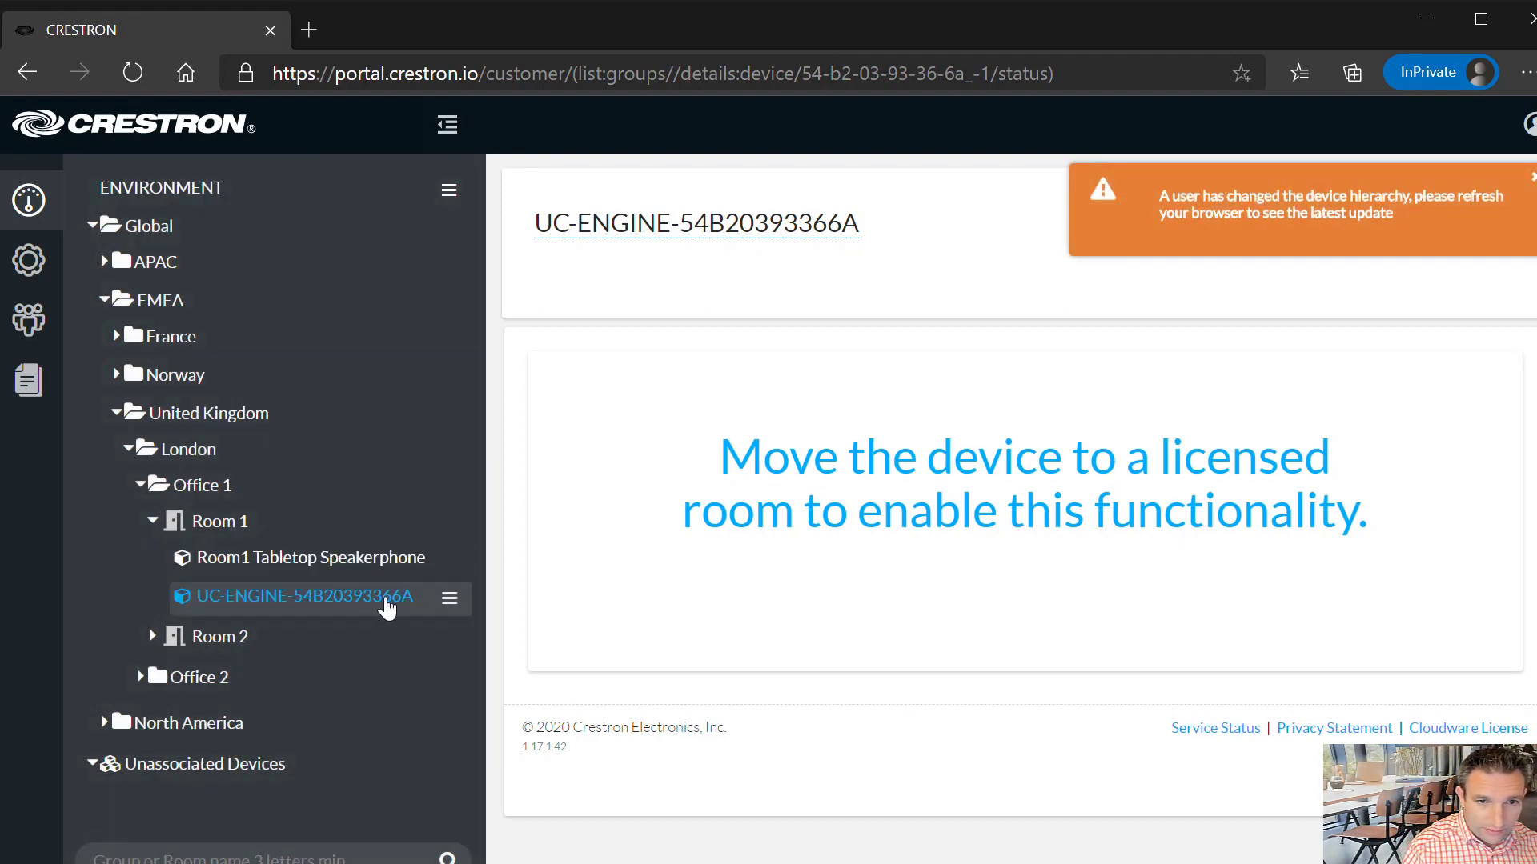
click(376, 602)
click(453, 606)
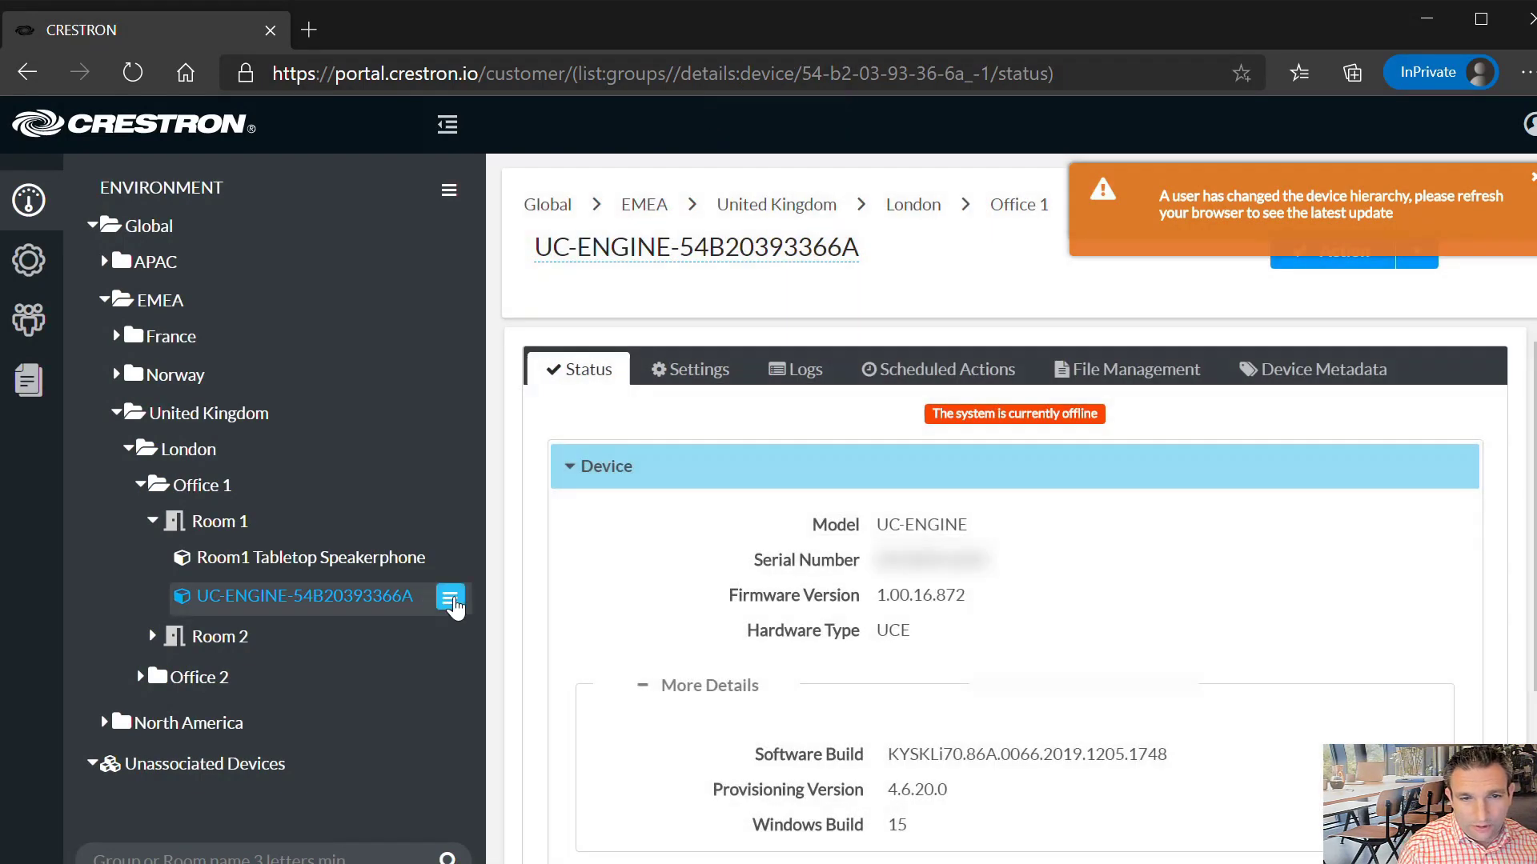
Rename the UC-ENGINE device to 'Room1 Compute' and confirm with the check mark.
click(449, 599)
click(468, 638)
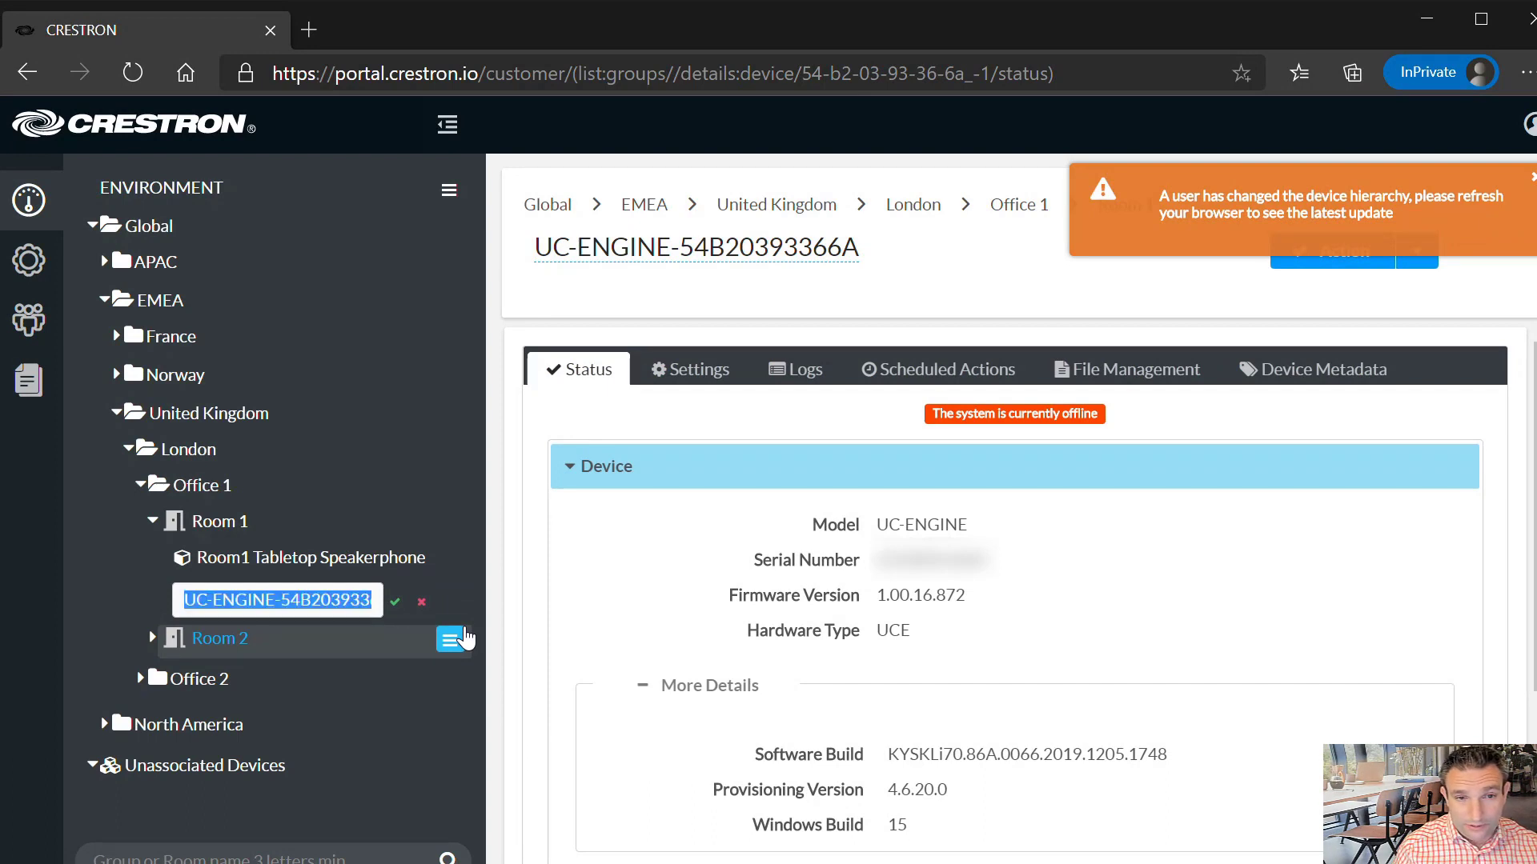
text(Room1)
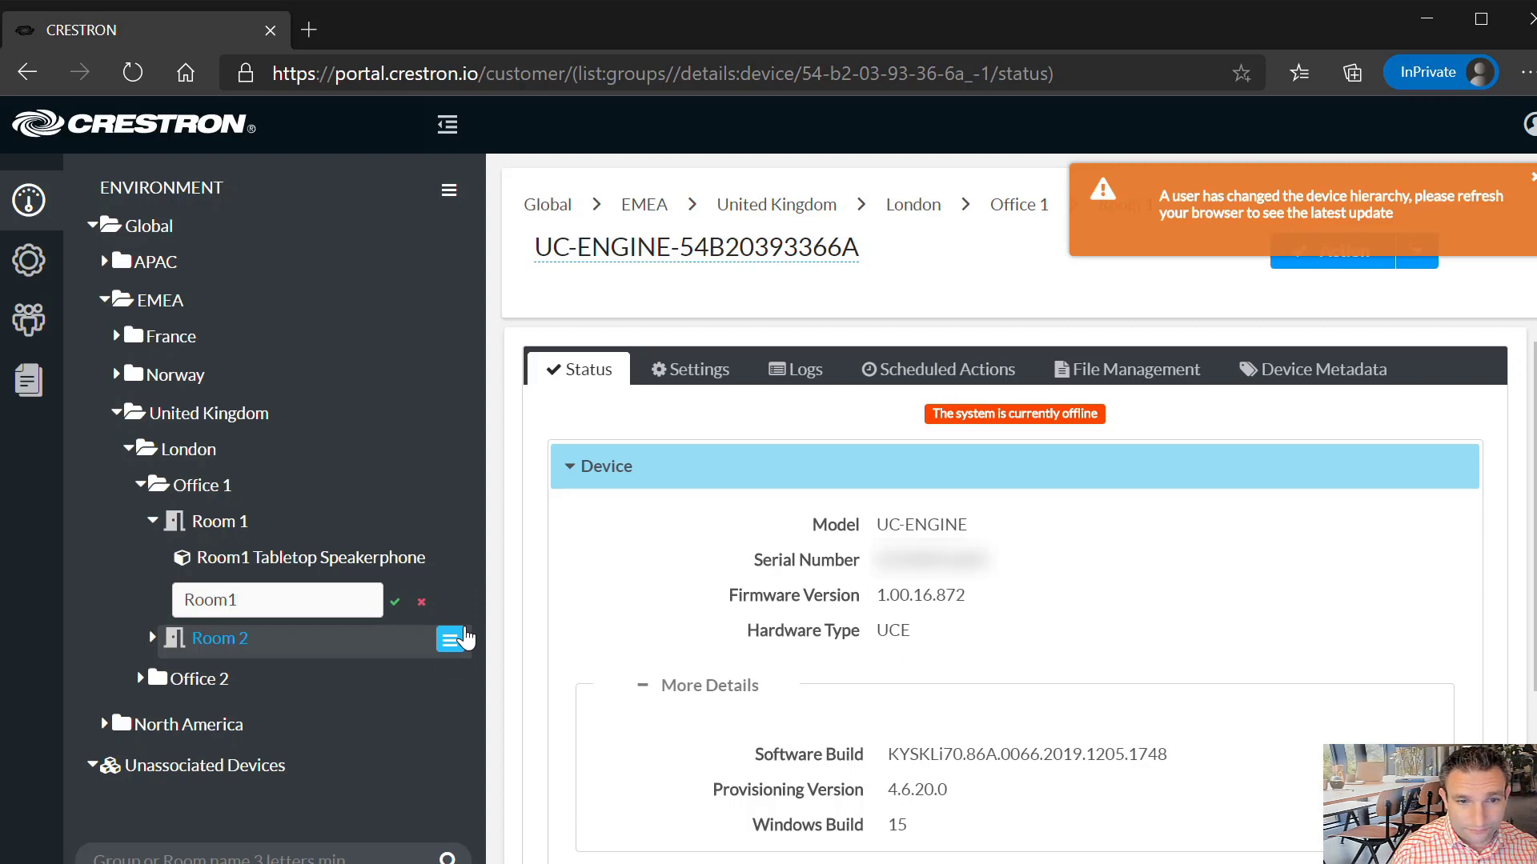
text(BUC)
key(BackSpace)
key(BackSpace)
key(BackSpace)
key(BackSpace)
key(BackSpace)
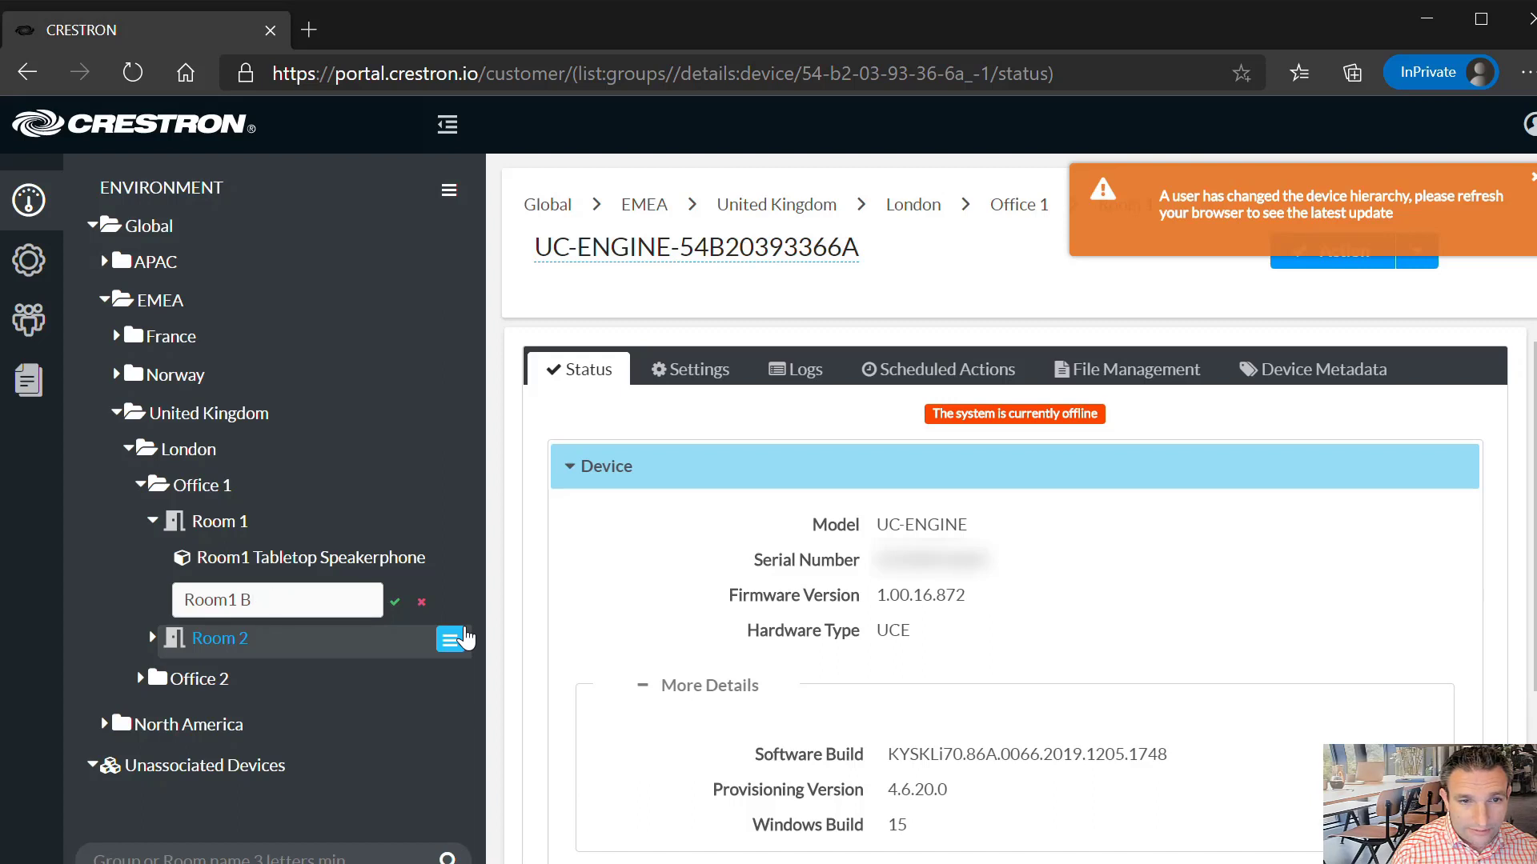
text(NUC)
key(BackSpace)
key(BackSpace)
key(BackSpace)
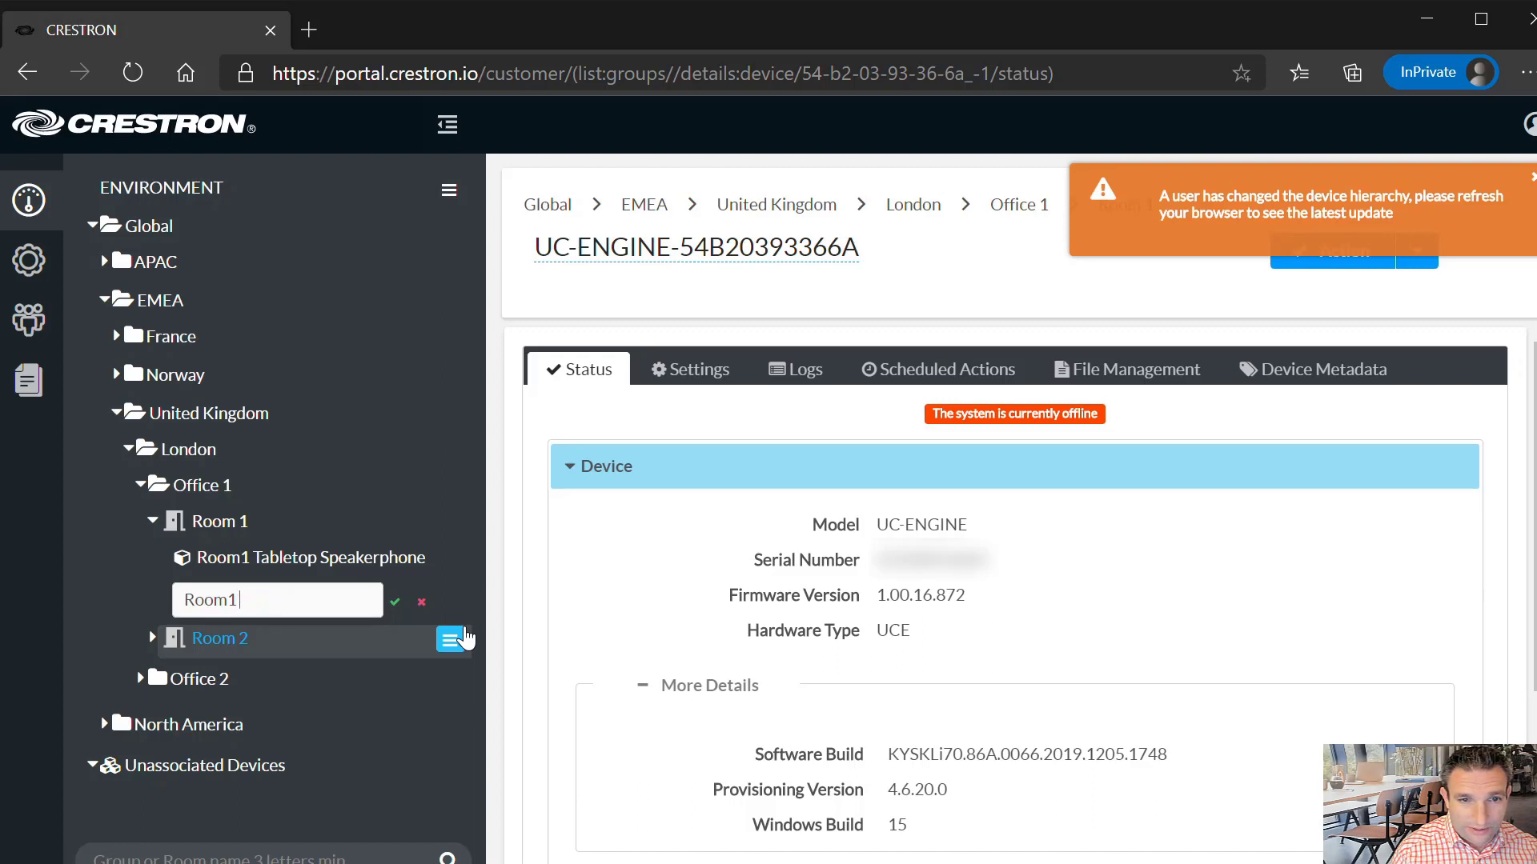
text(Comu)
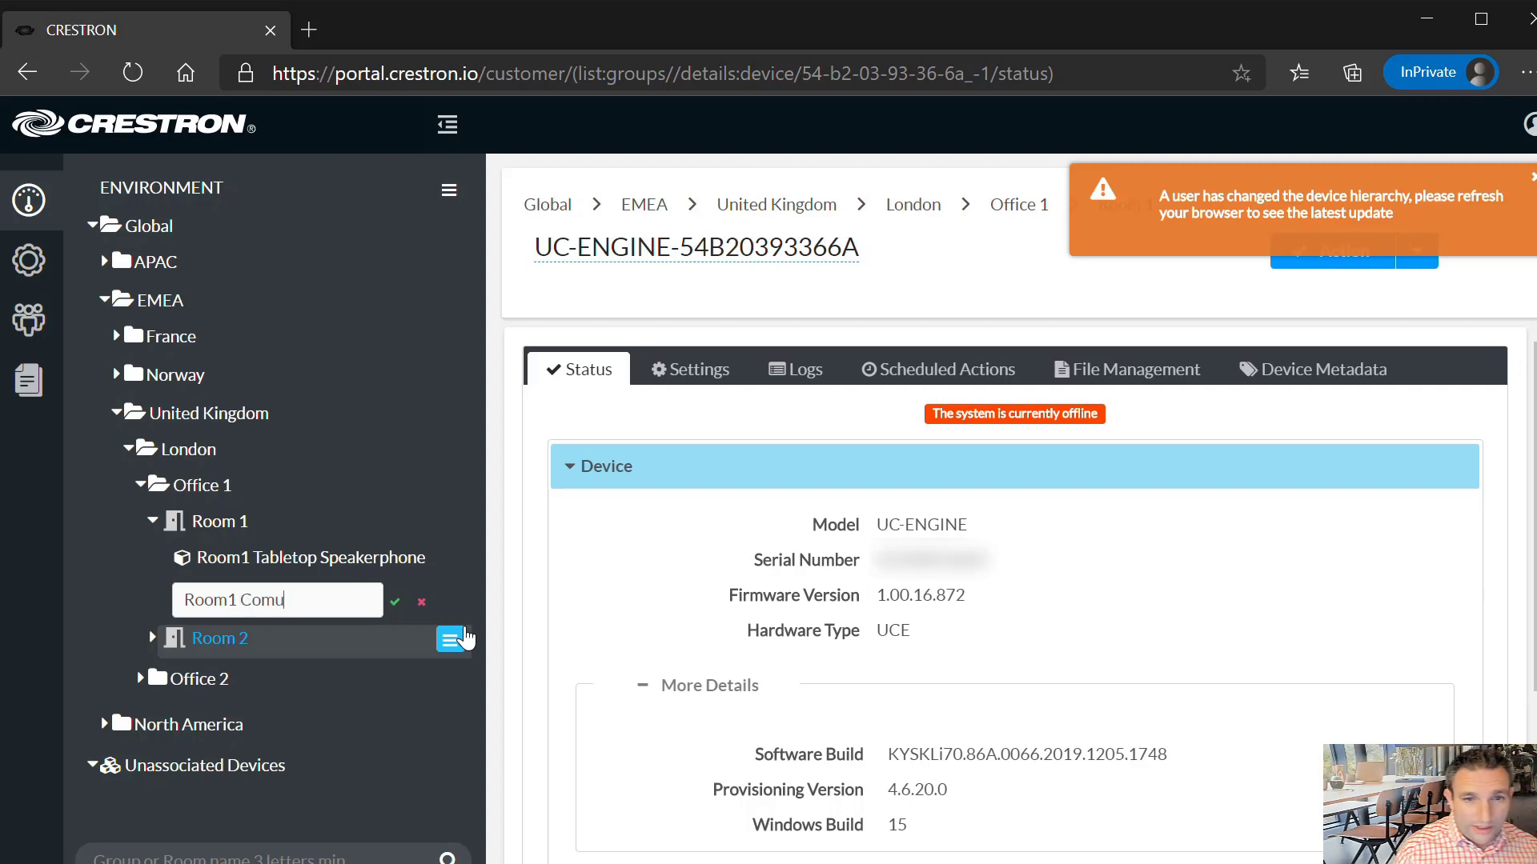
key(BackSpace)
text(pute)
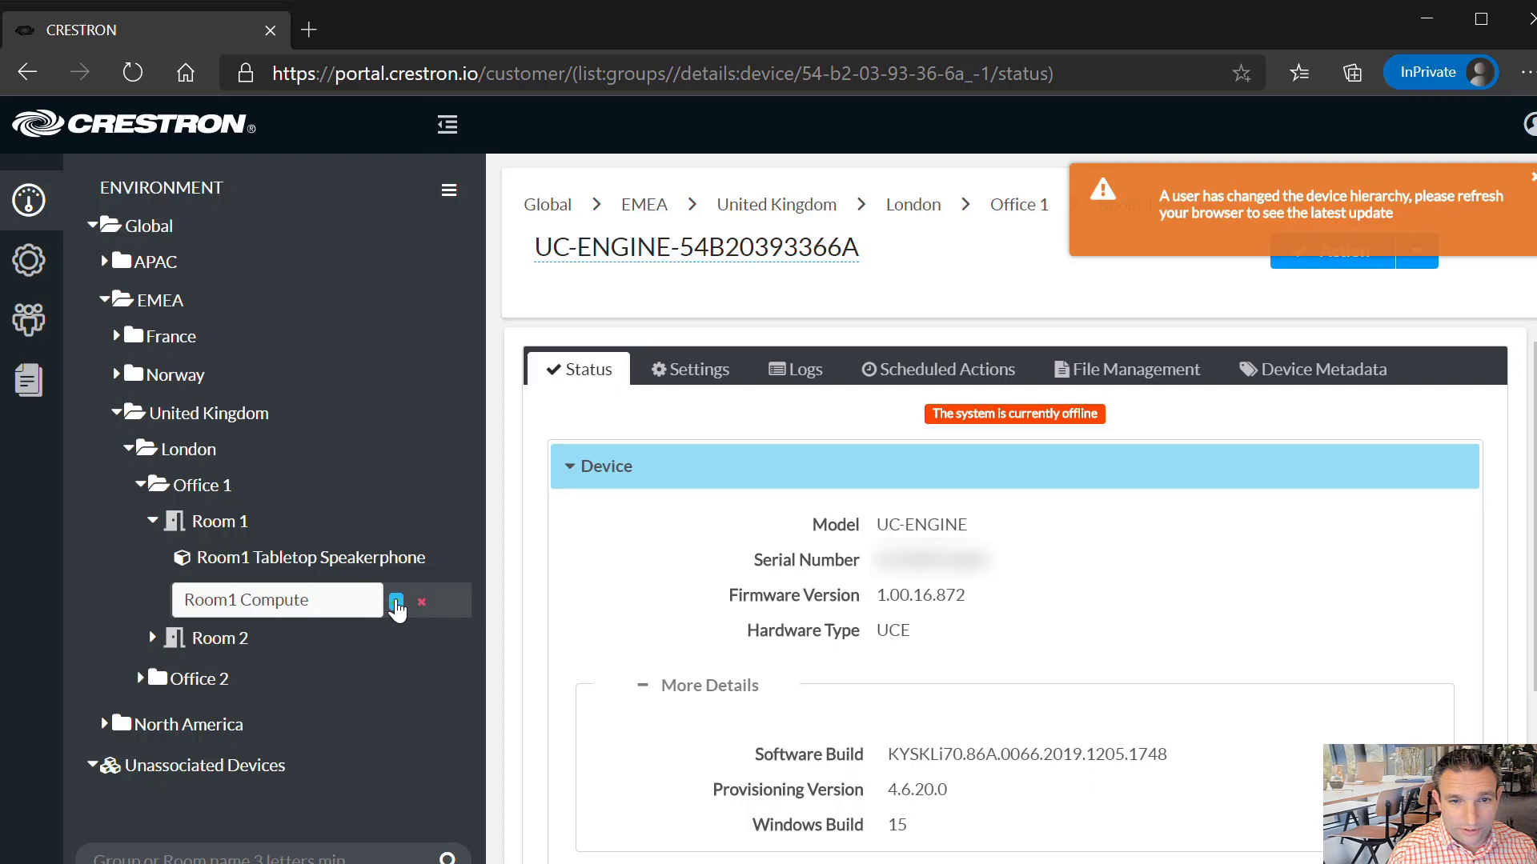
click(396, 606)
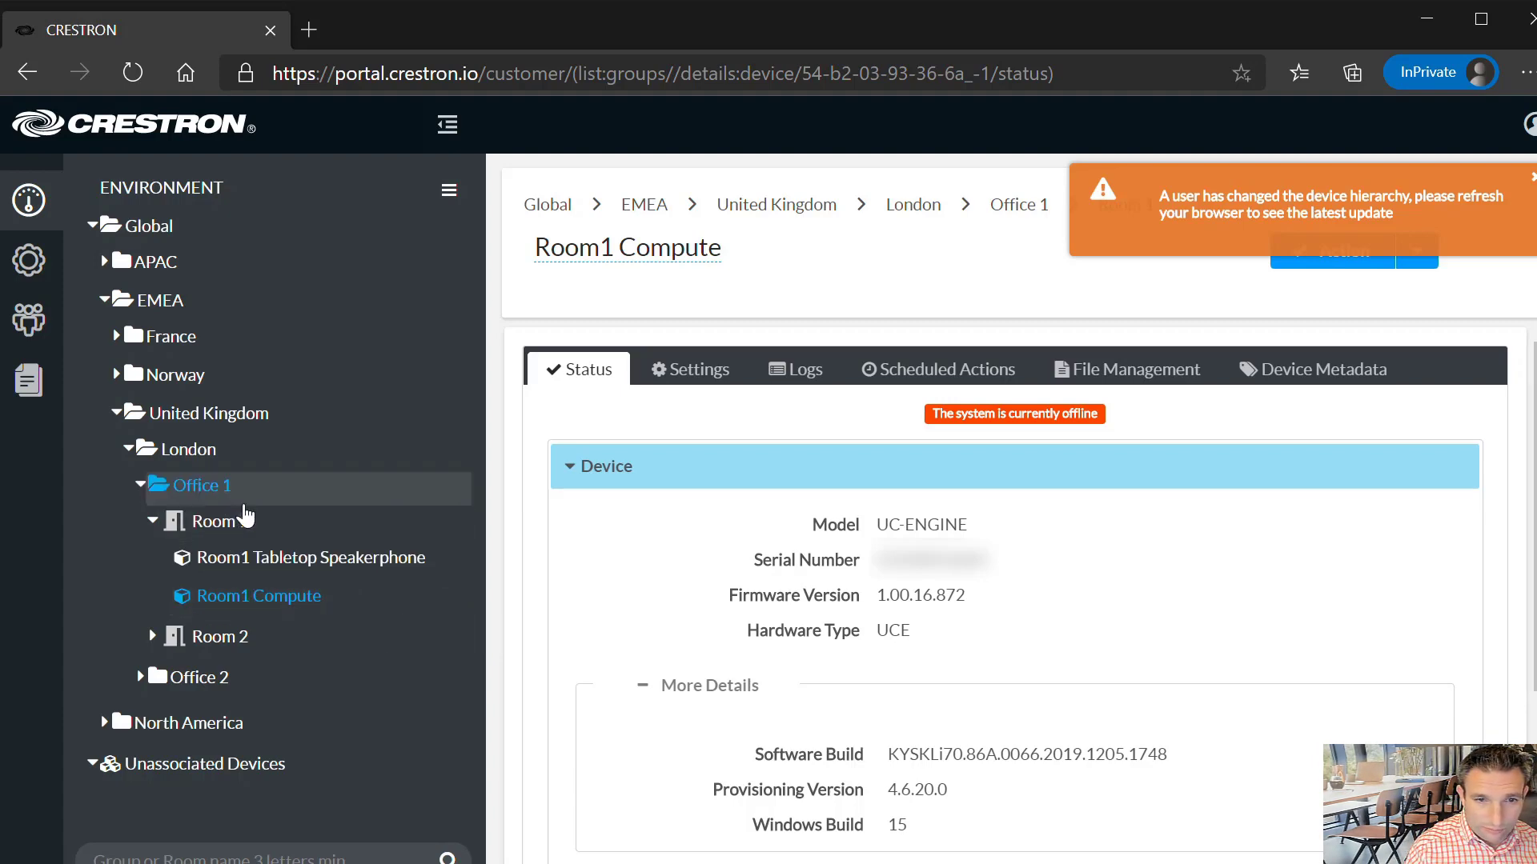
Open Room1 Compute's status page from Office 1's Device Status table.
click(240, 524)
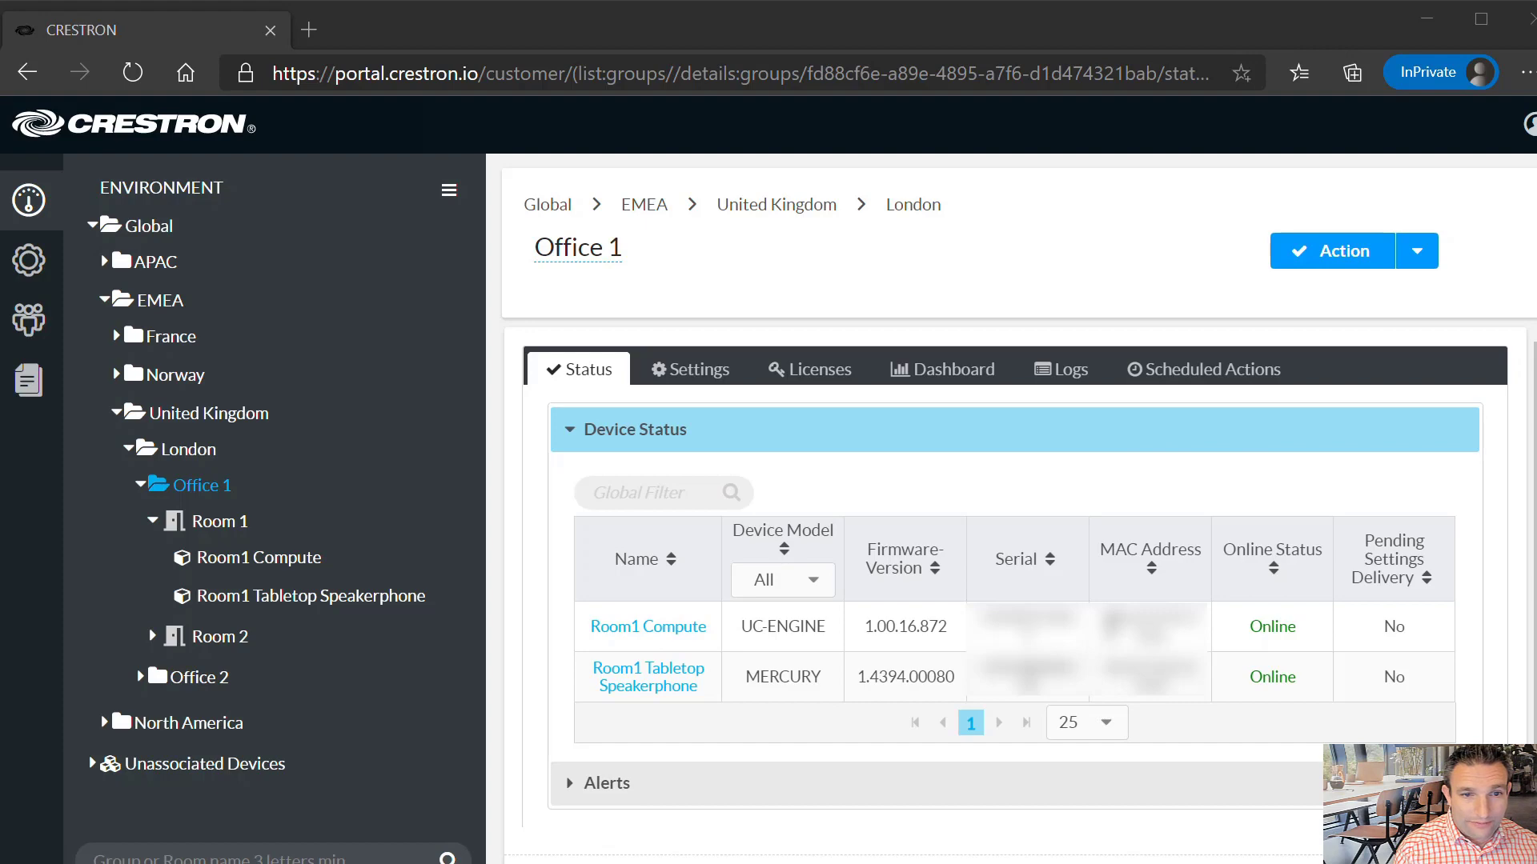
click(631, 626)
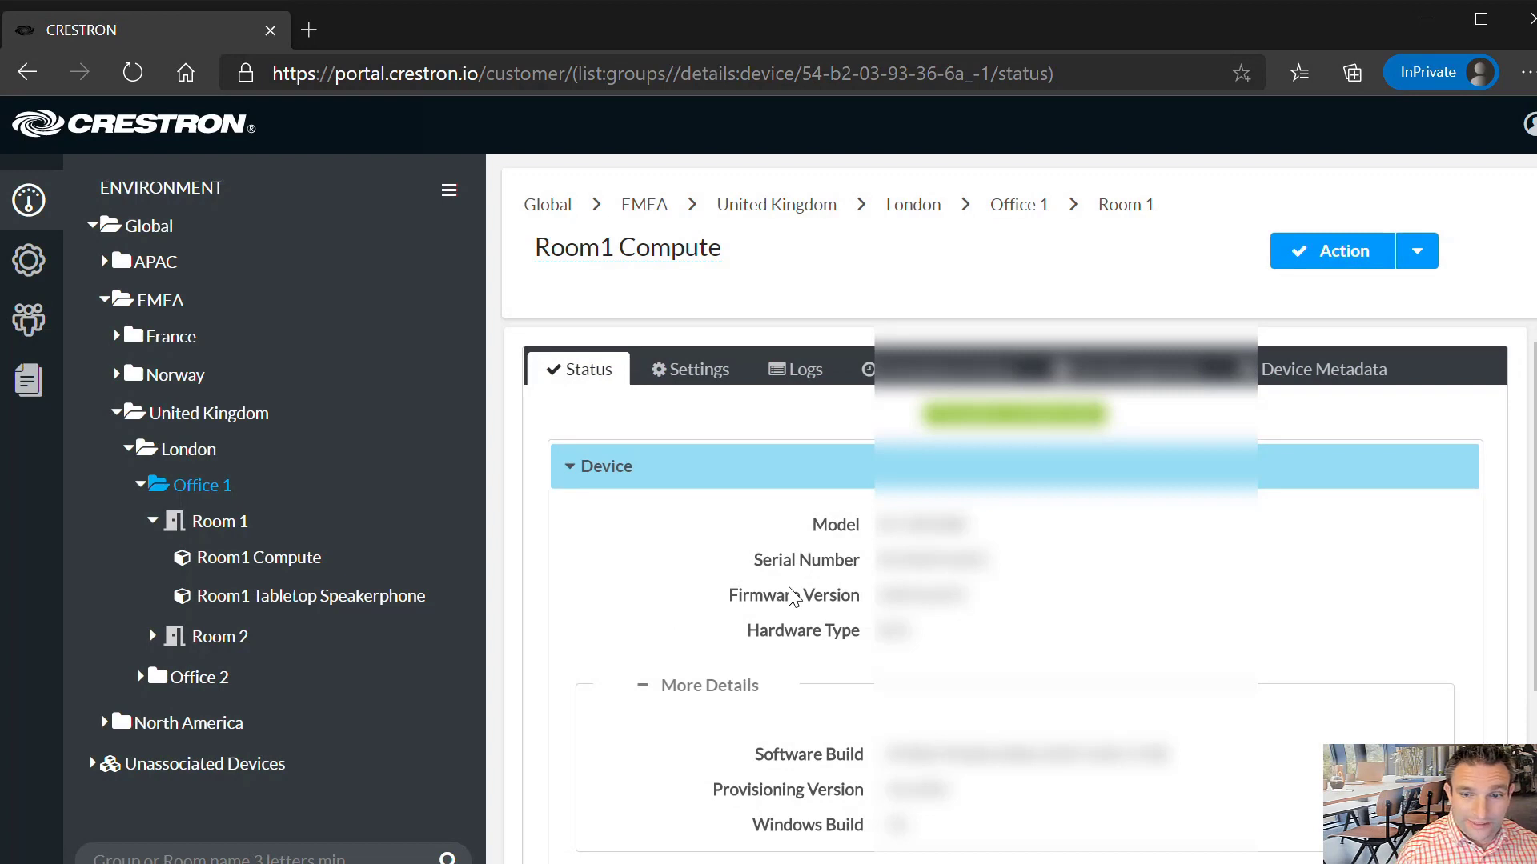
Check Room1 Compute's Network, Applications, Peripherals and Alerts, then go to the Tabletop Speakerphone's page.
scroll(912, 628, down, 2)
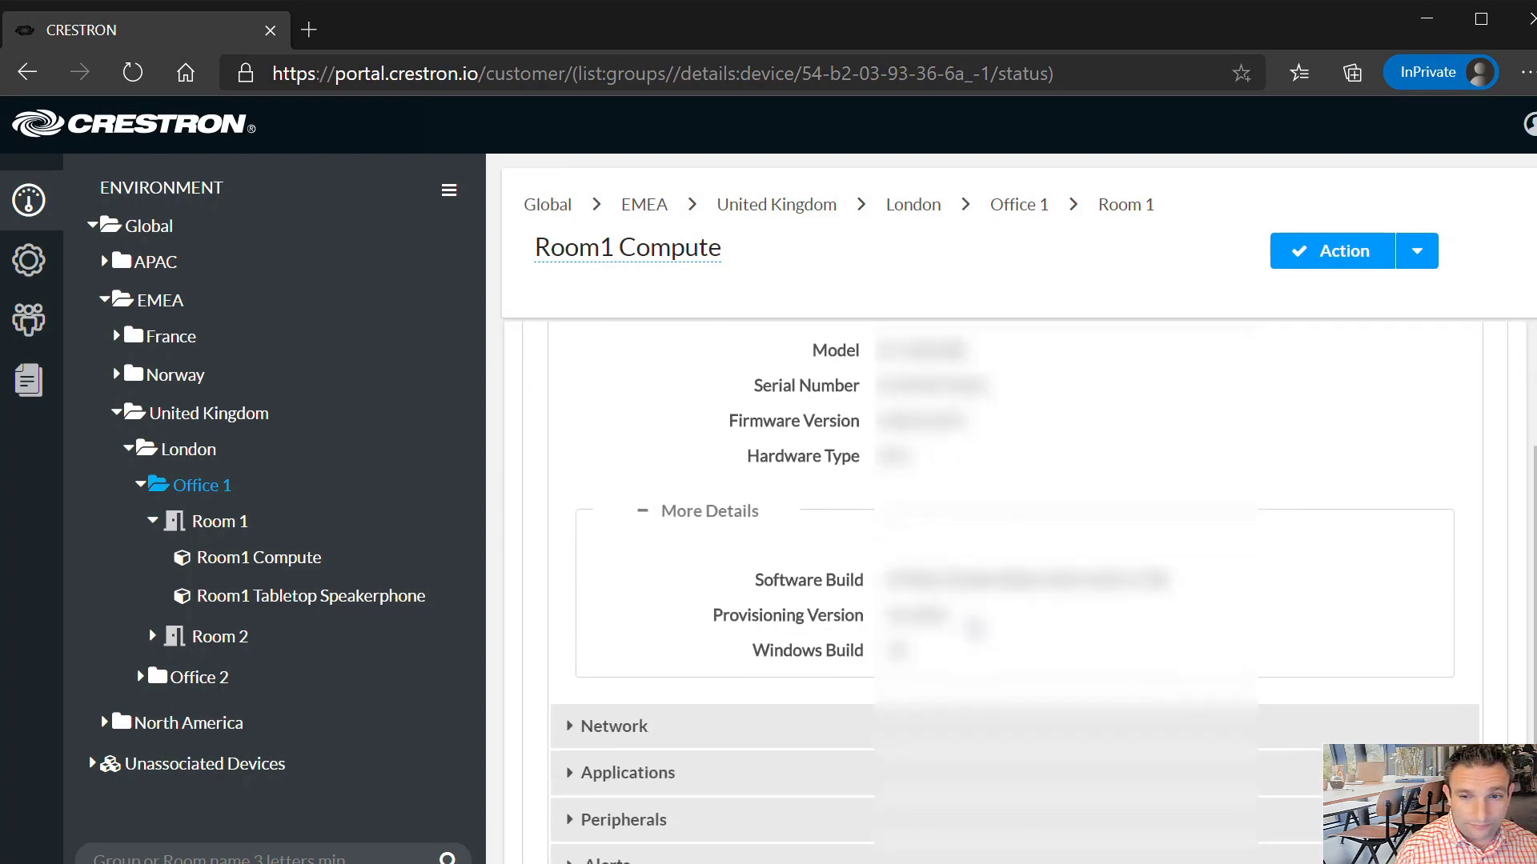
scroll(973, 628, down, 2)
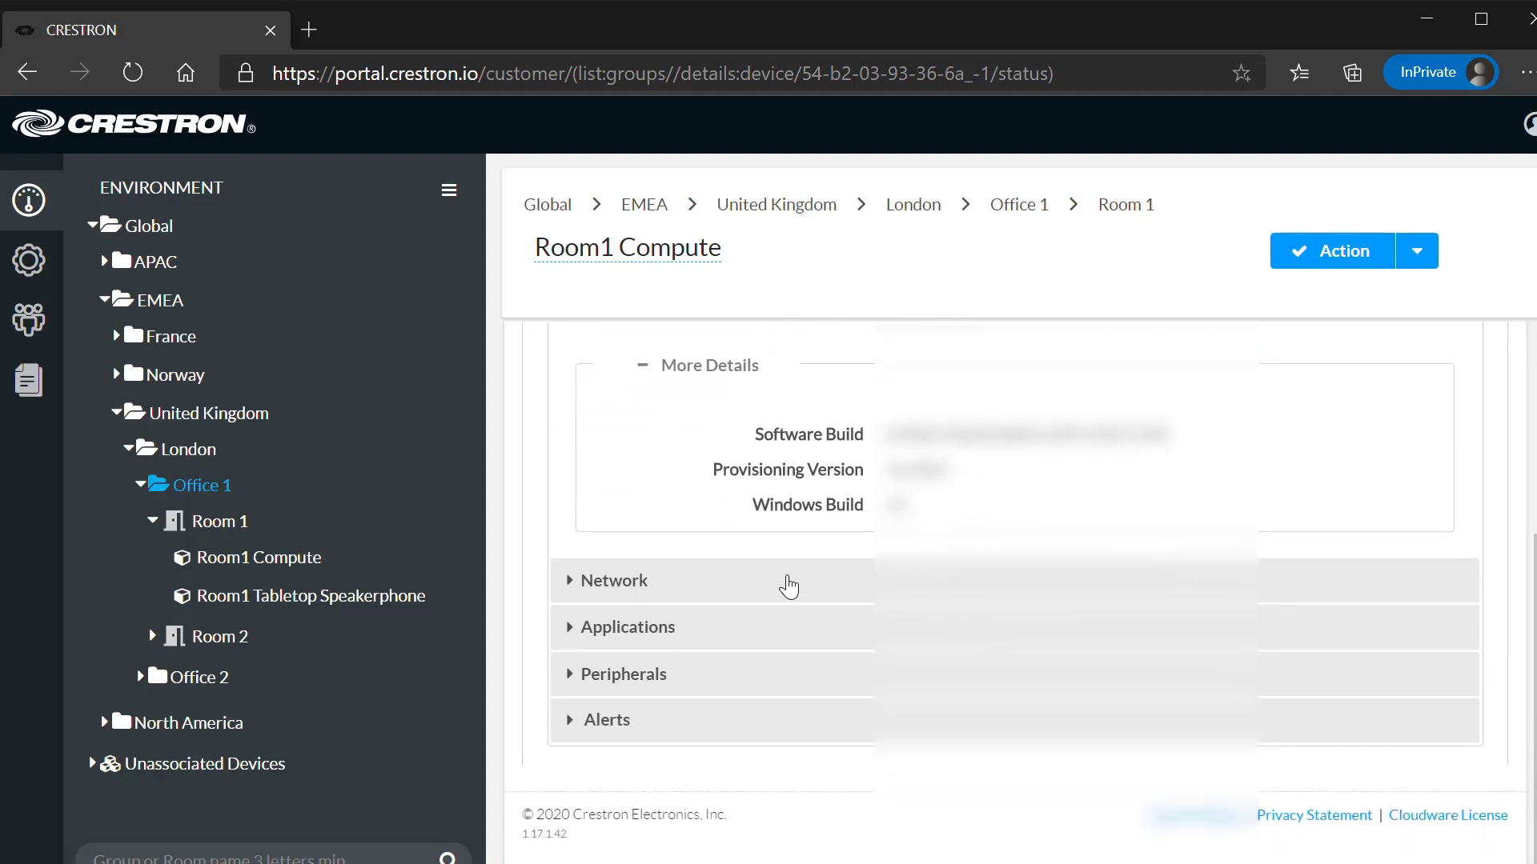
click(788, 583)
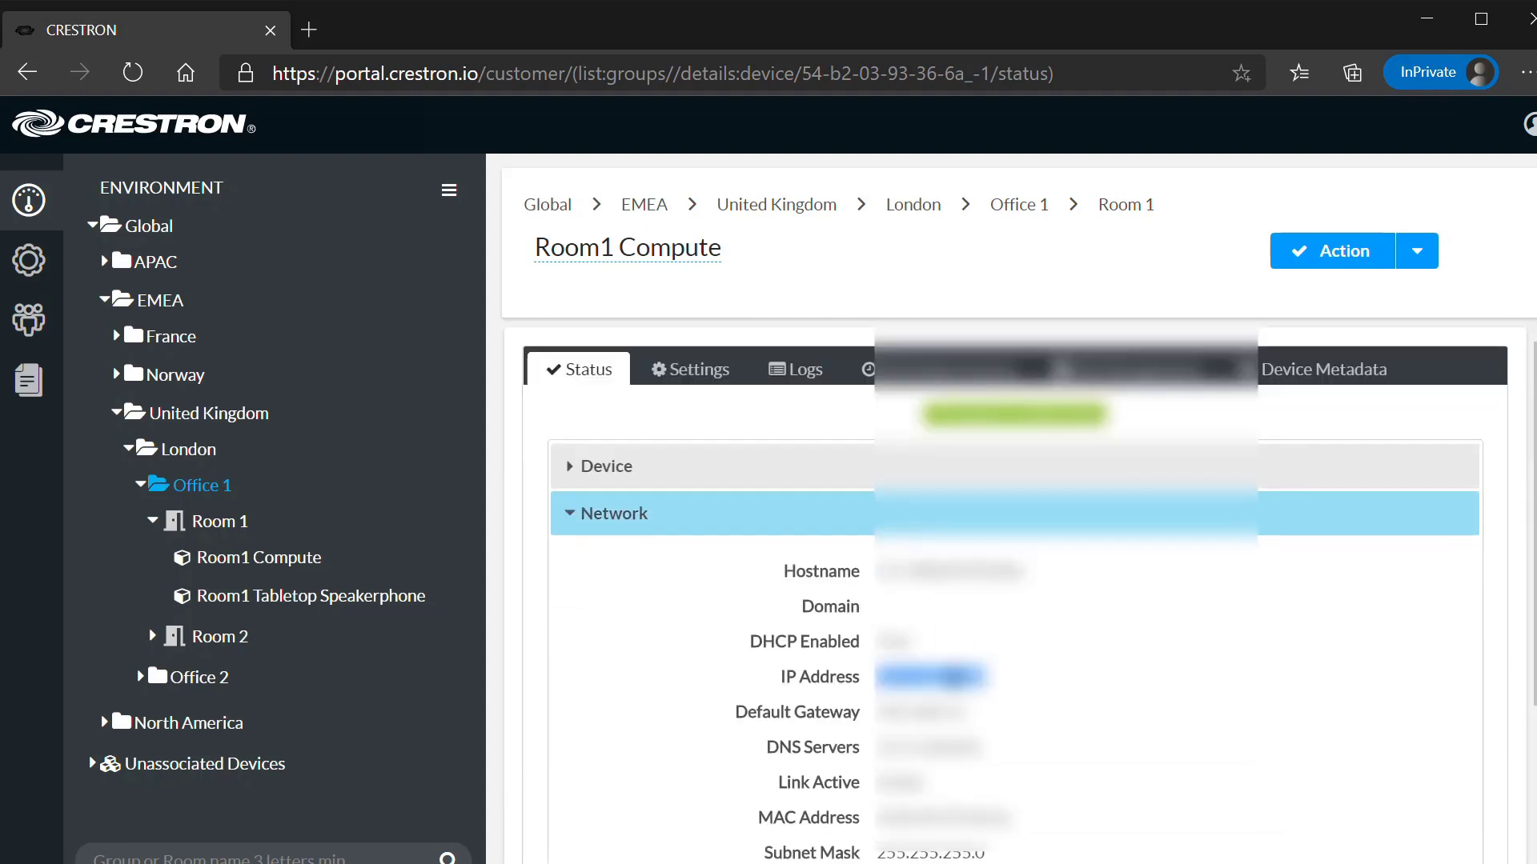
scroll(1013, 593, down, 3)
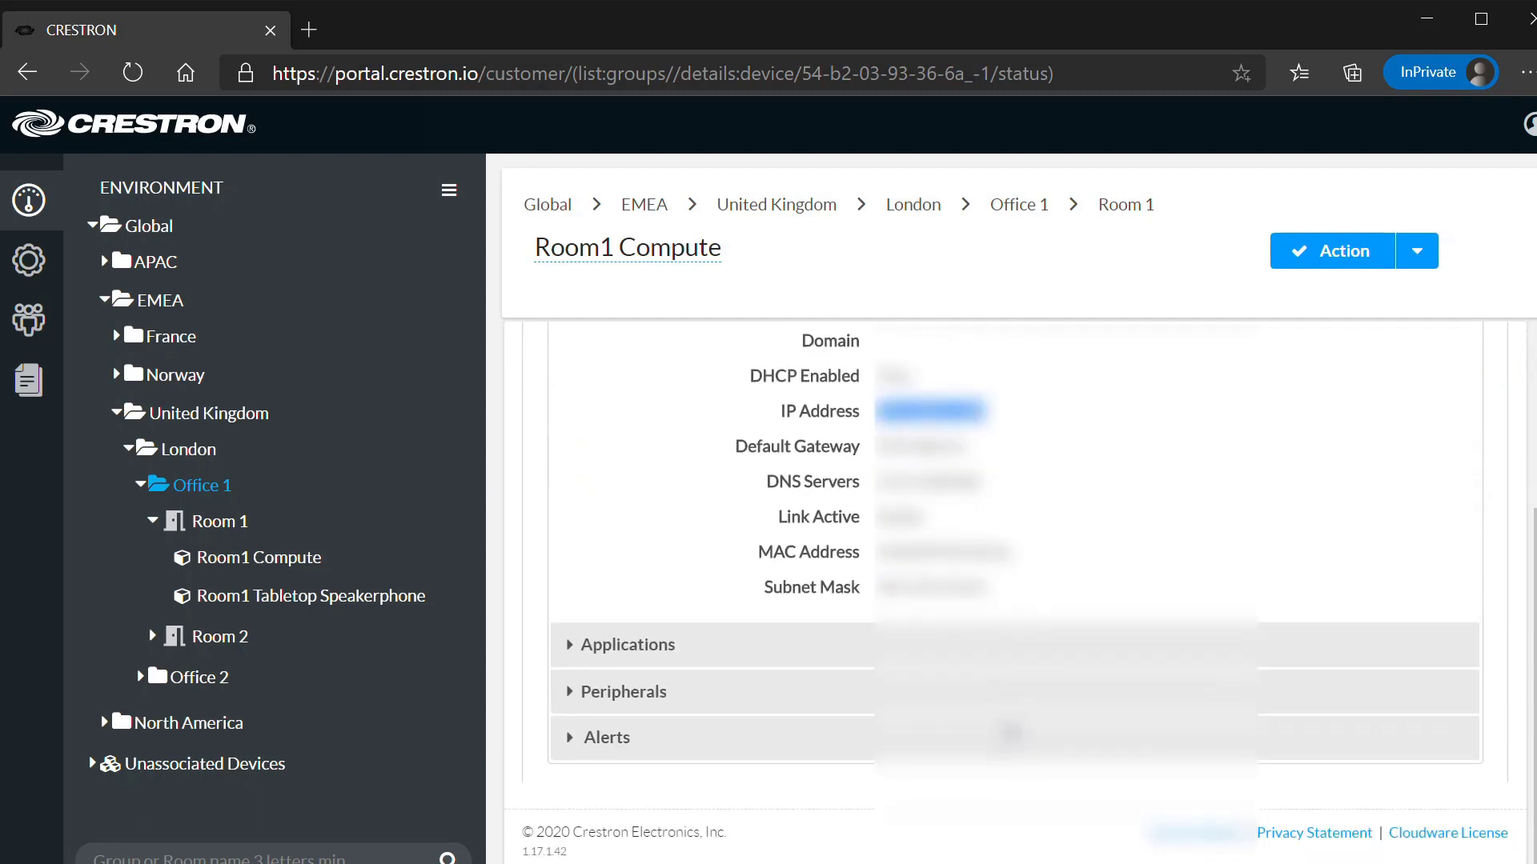
click(828, 640)
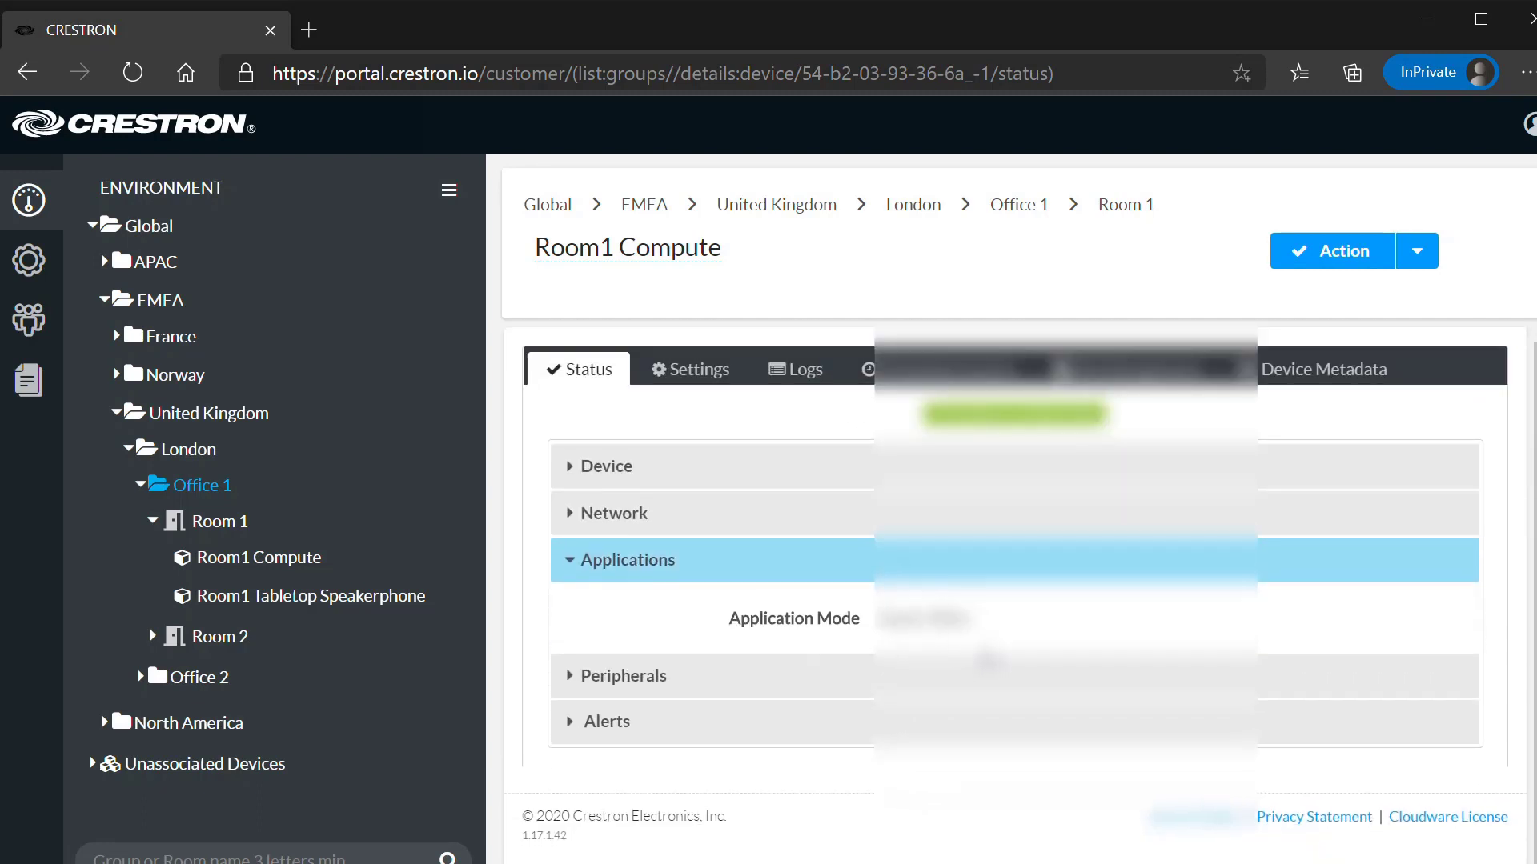
click(853, 689)
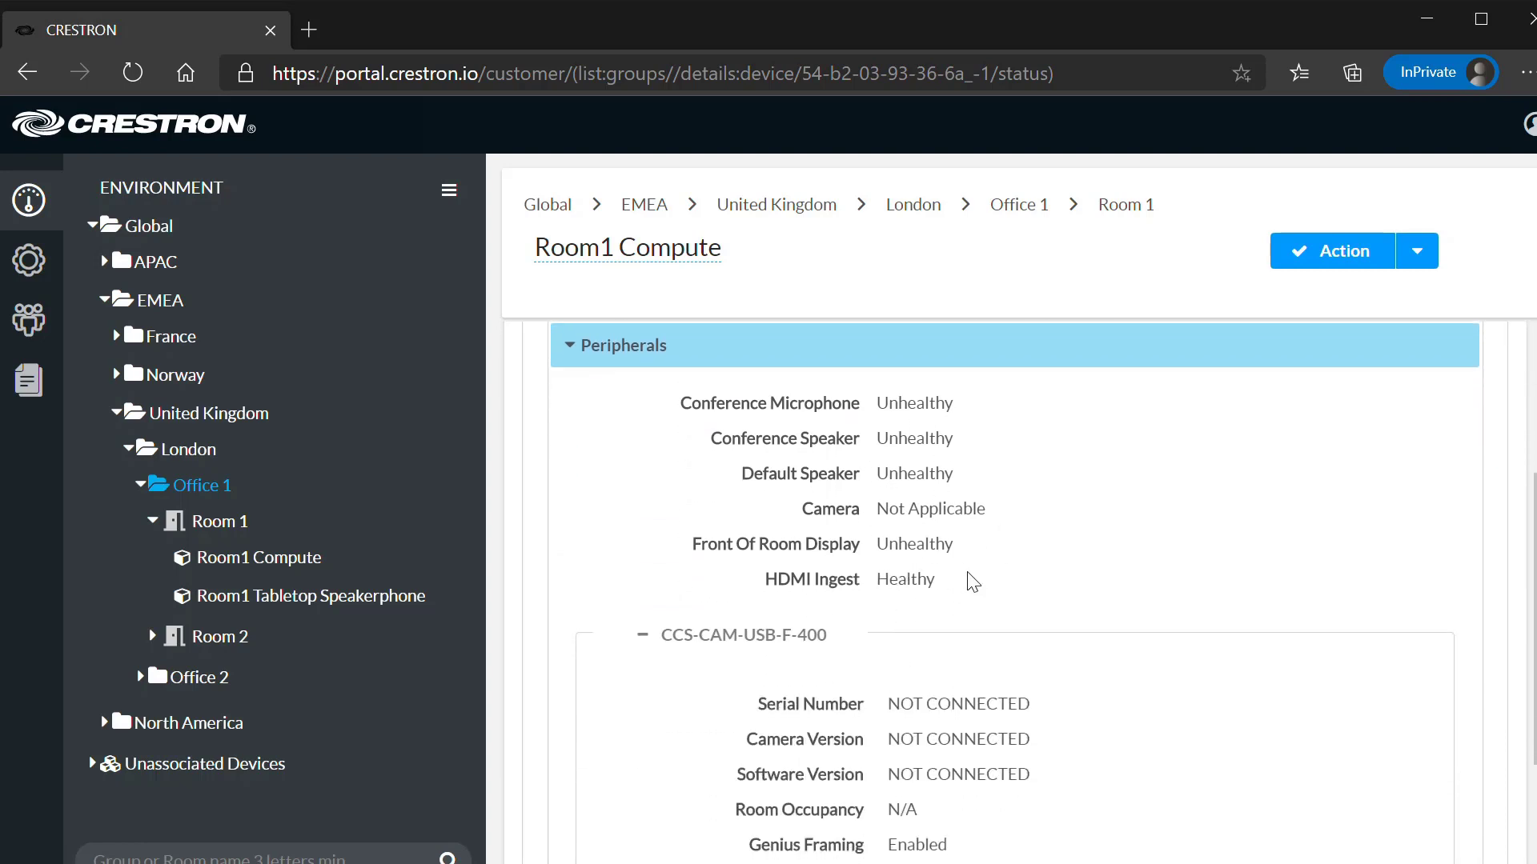
scroll(970, 581, down, 1)
scroll(920, 581, down, 1)
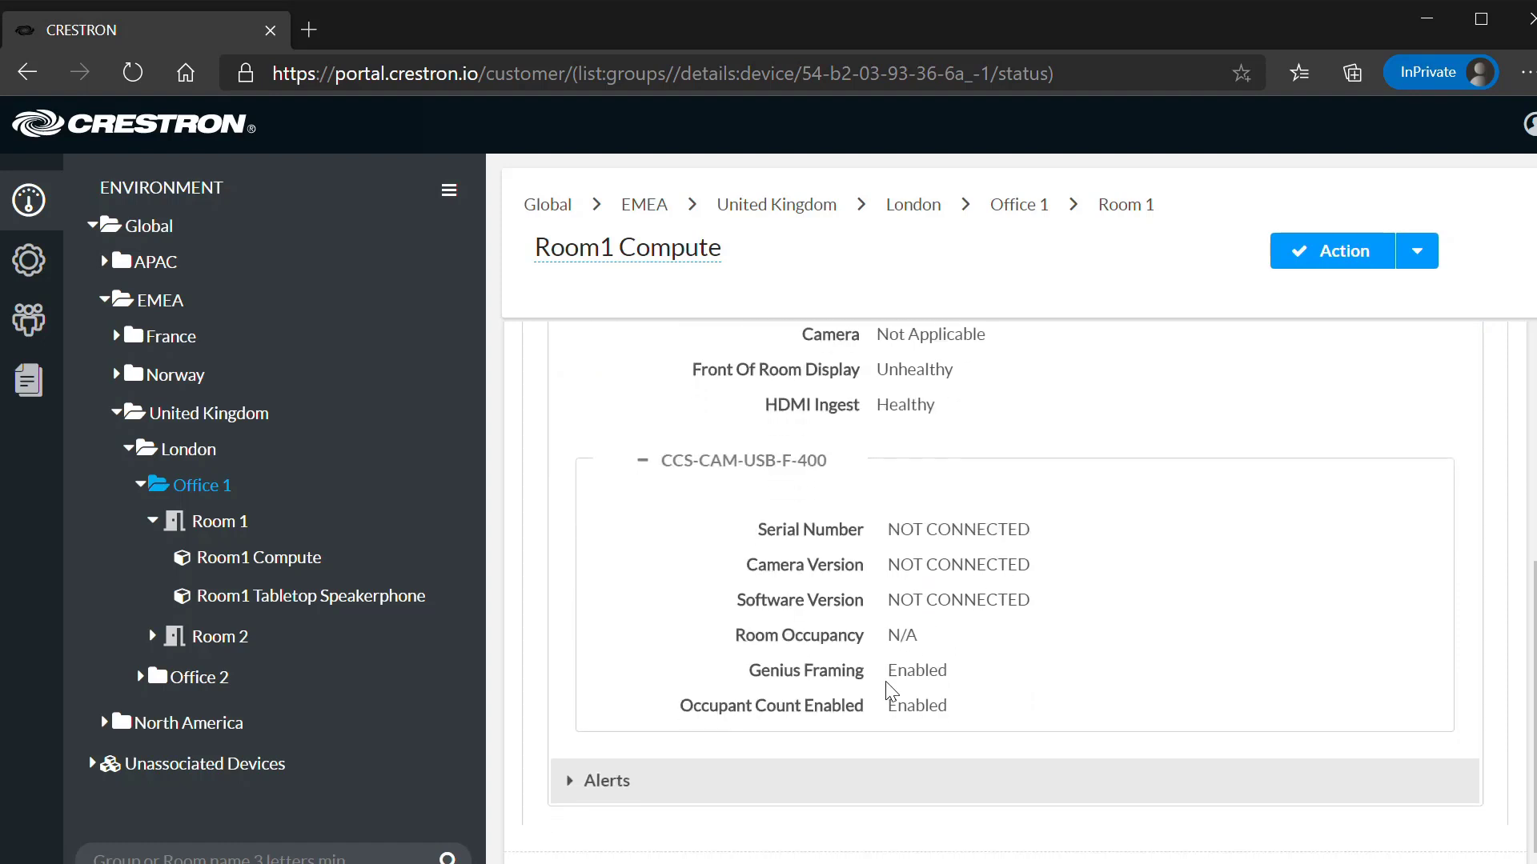
click(842, 777)
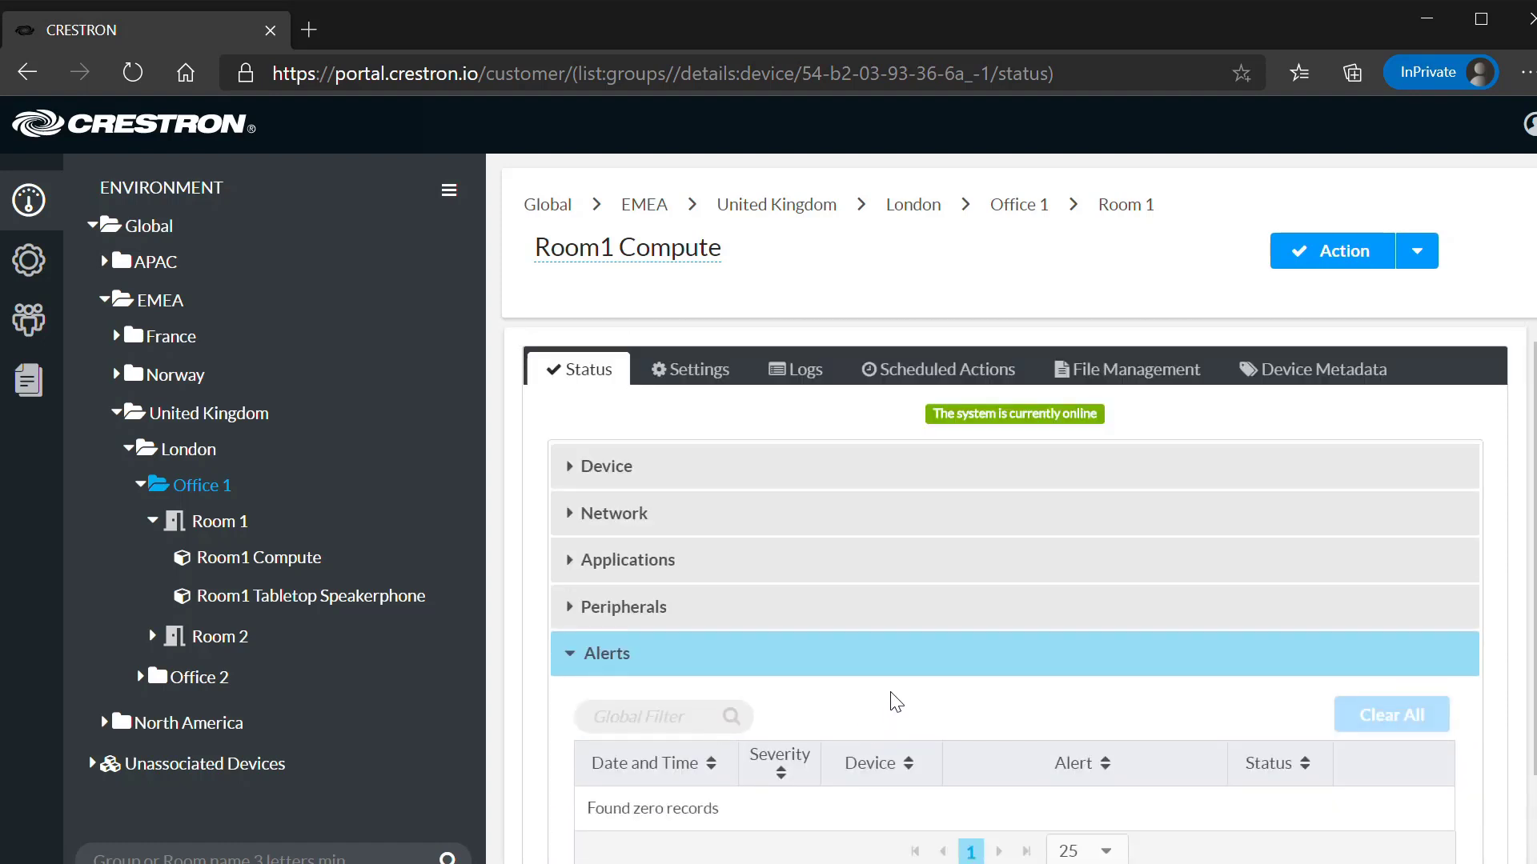
click(293, 601)
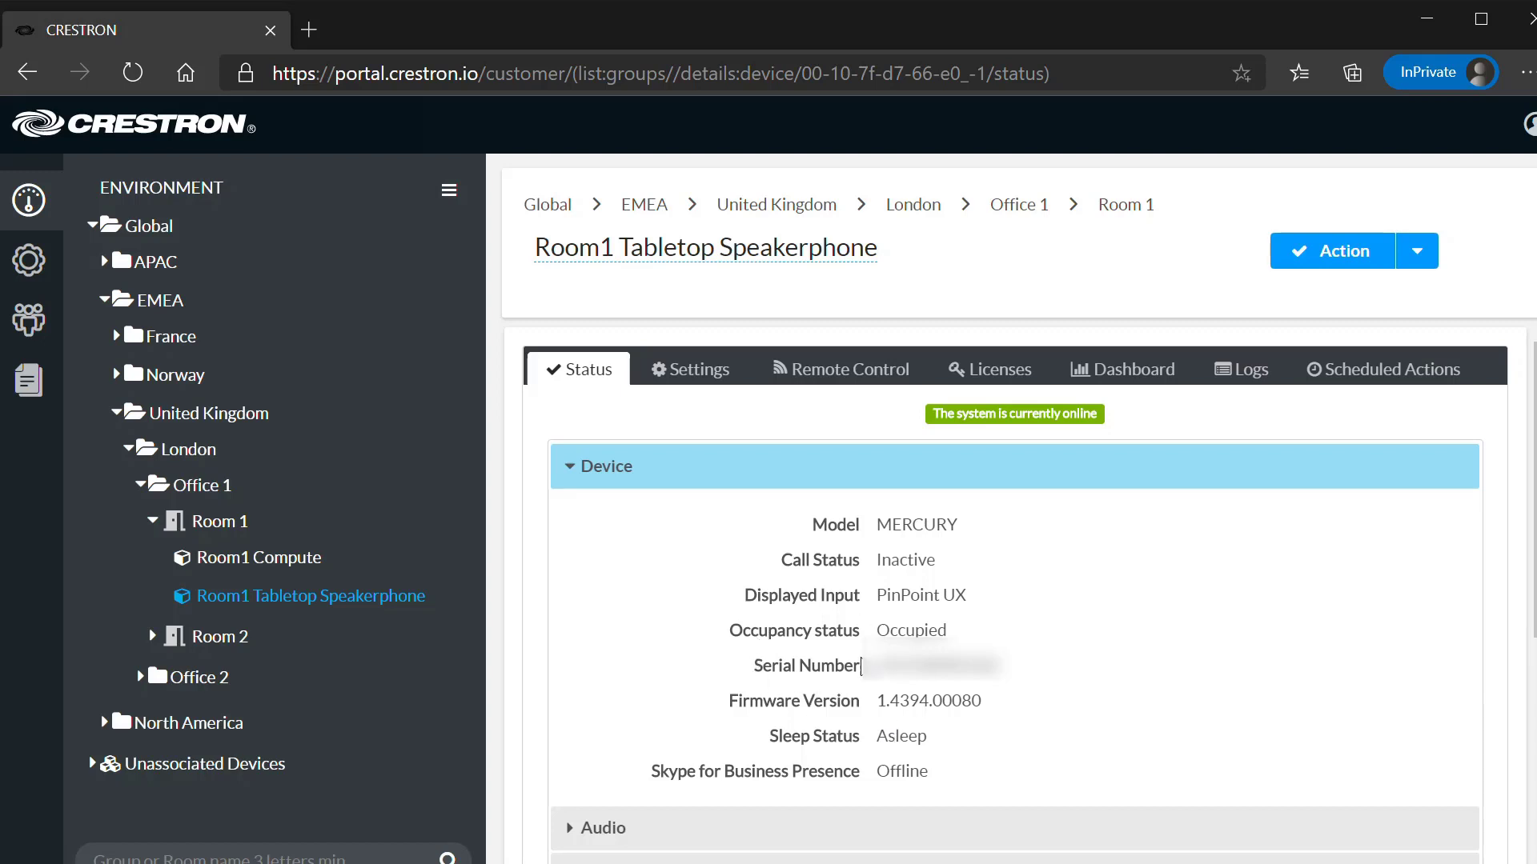
Confirm the speakerphone's application mode is Teams Video, then go to its Settings.
drag(736, 636, 935, 632)
click(935, 632)
scroll(832, 688, down, 3)
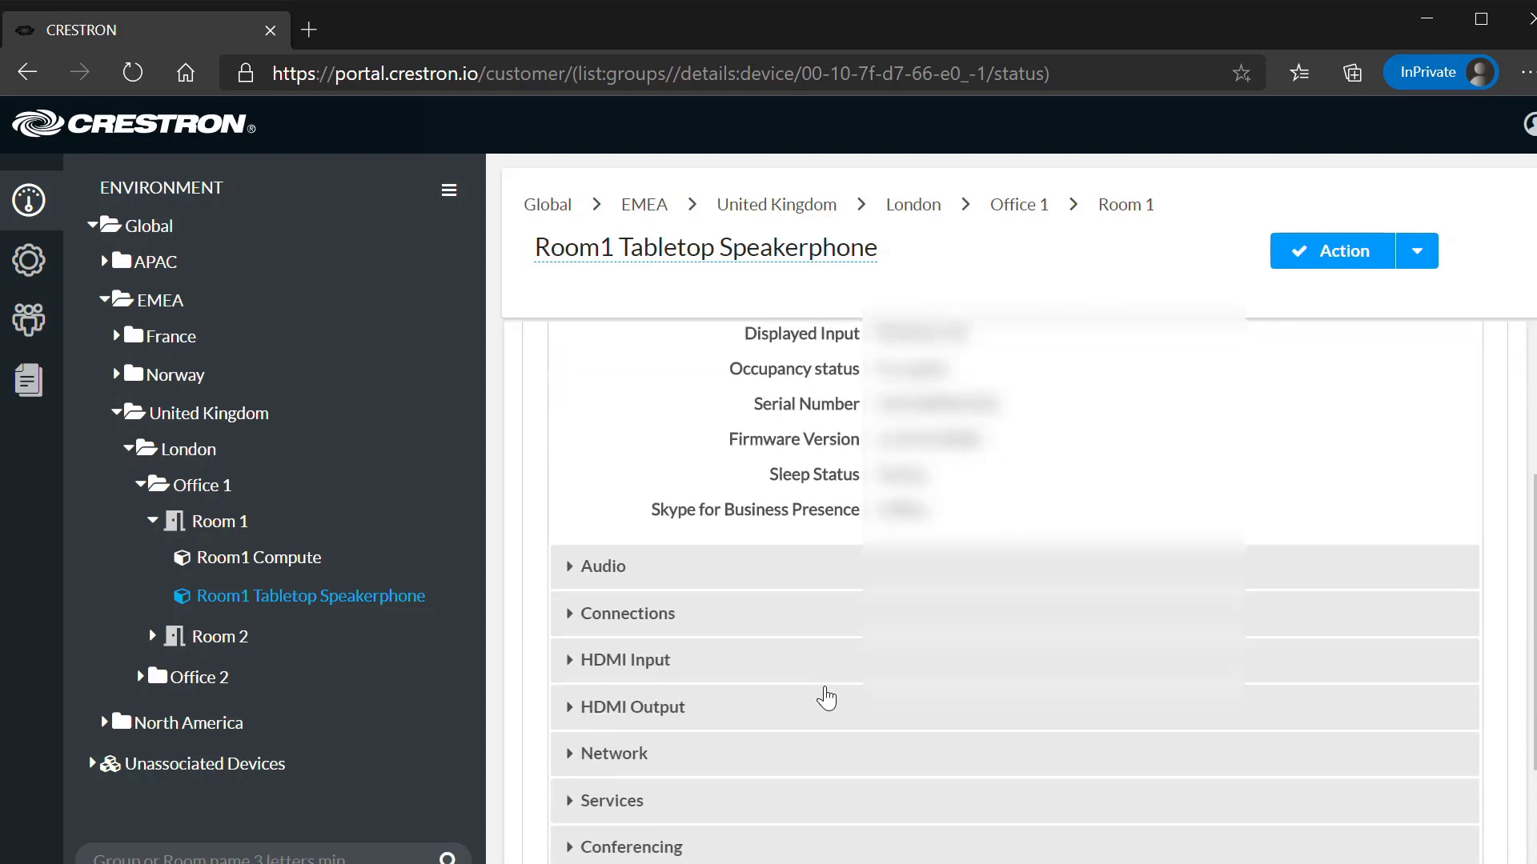
scroll(826, 696, down, 2)
click(701, 719)
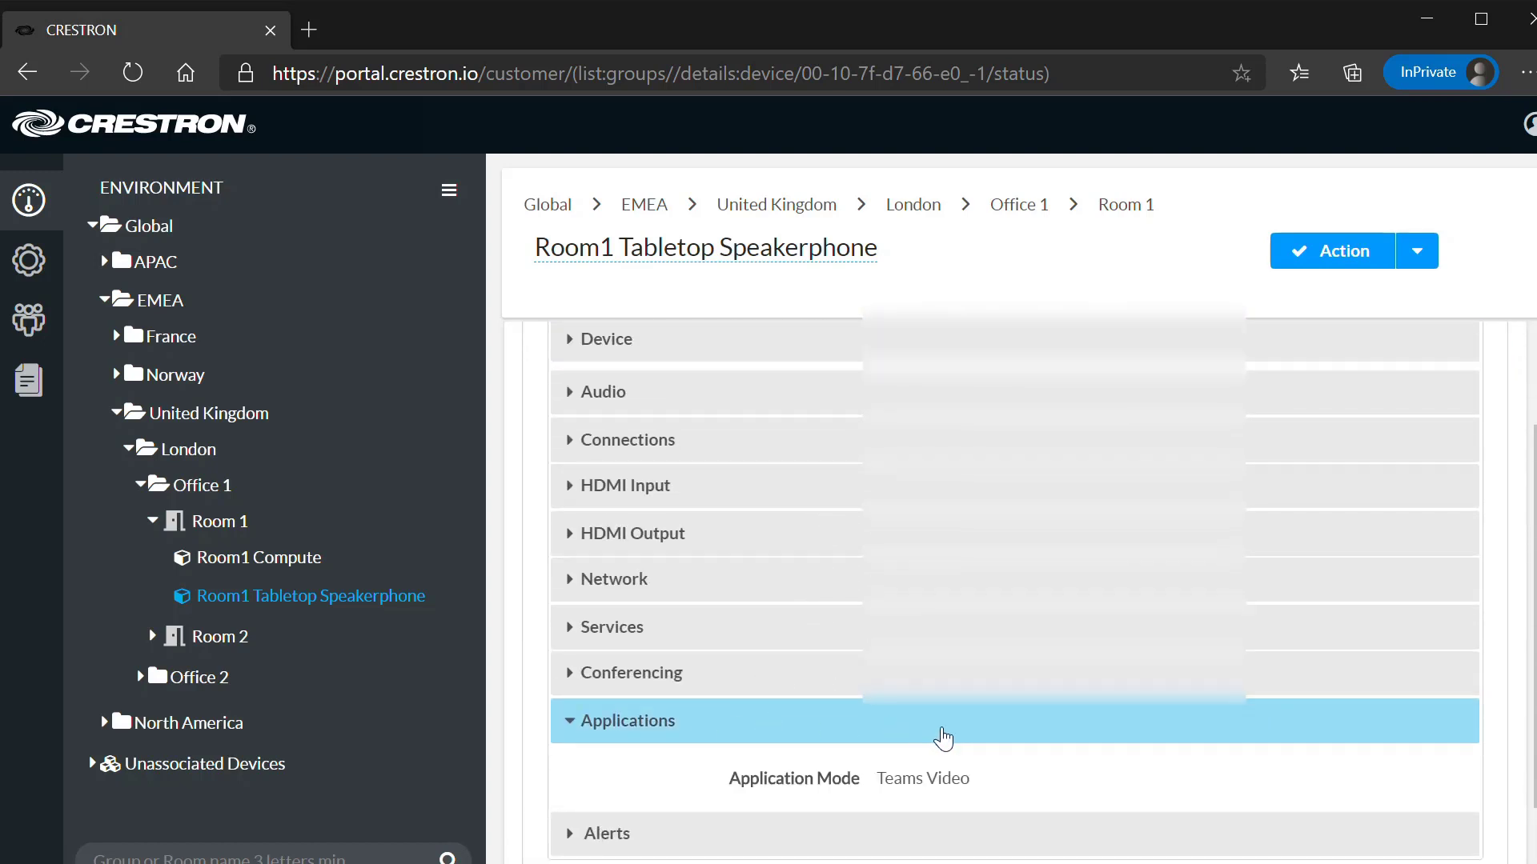
scroll(784, 681, up, 2)
click(693, 370)
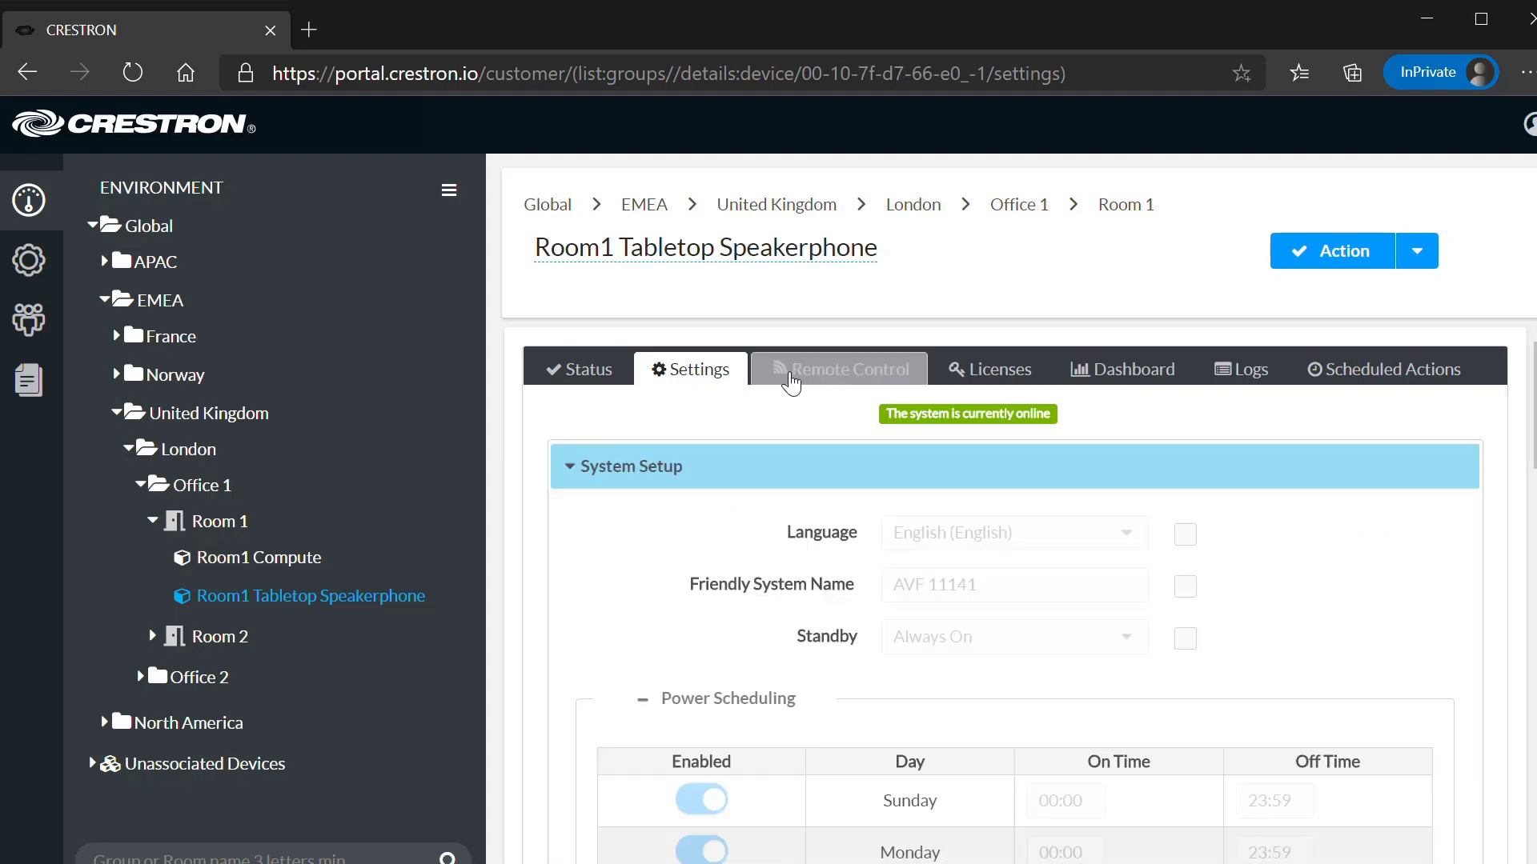
click(791, 383)
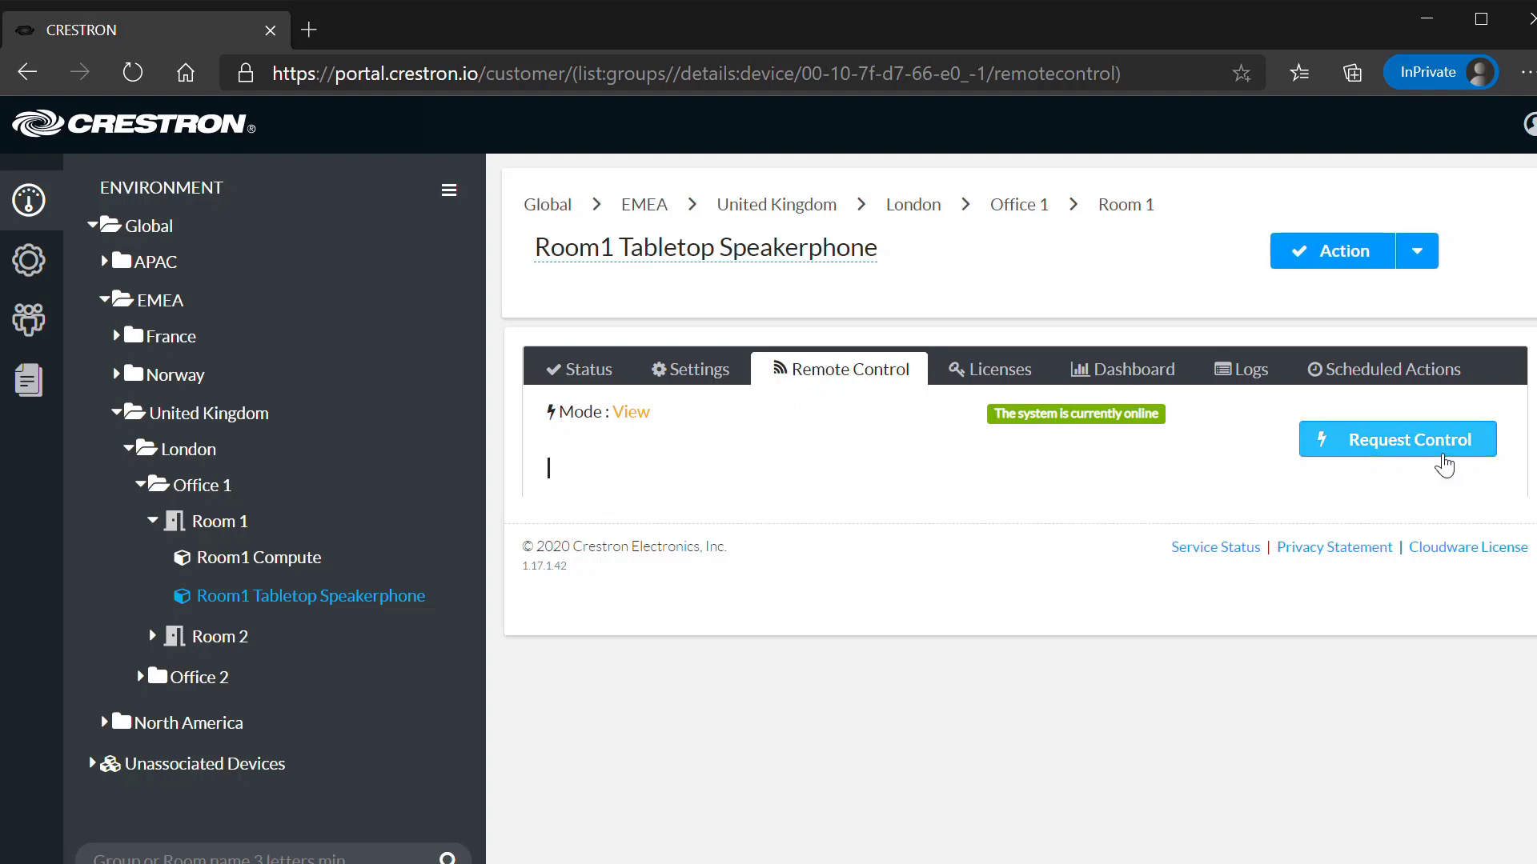
click(1345, 458)
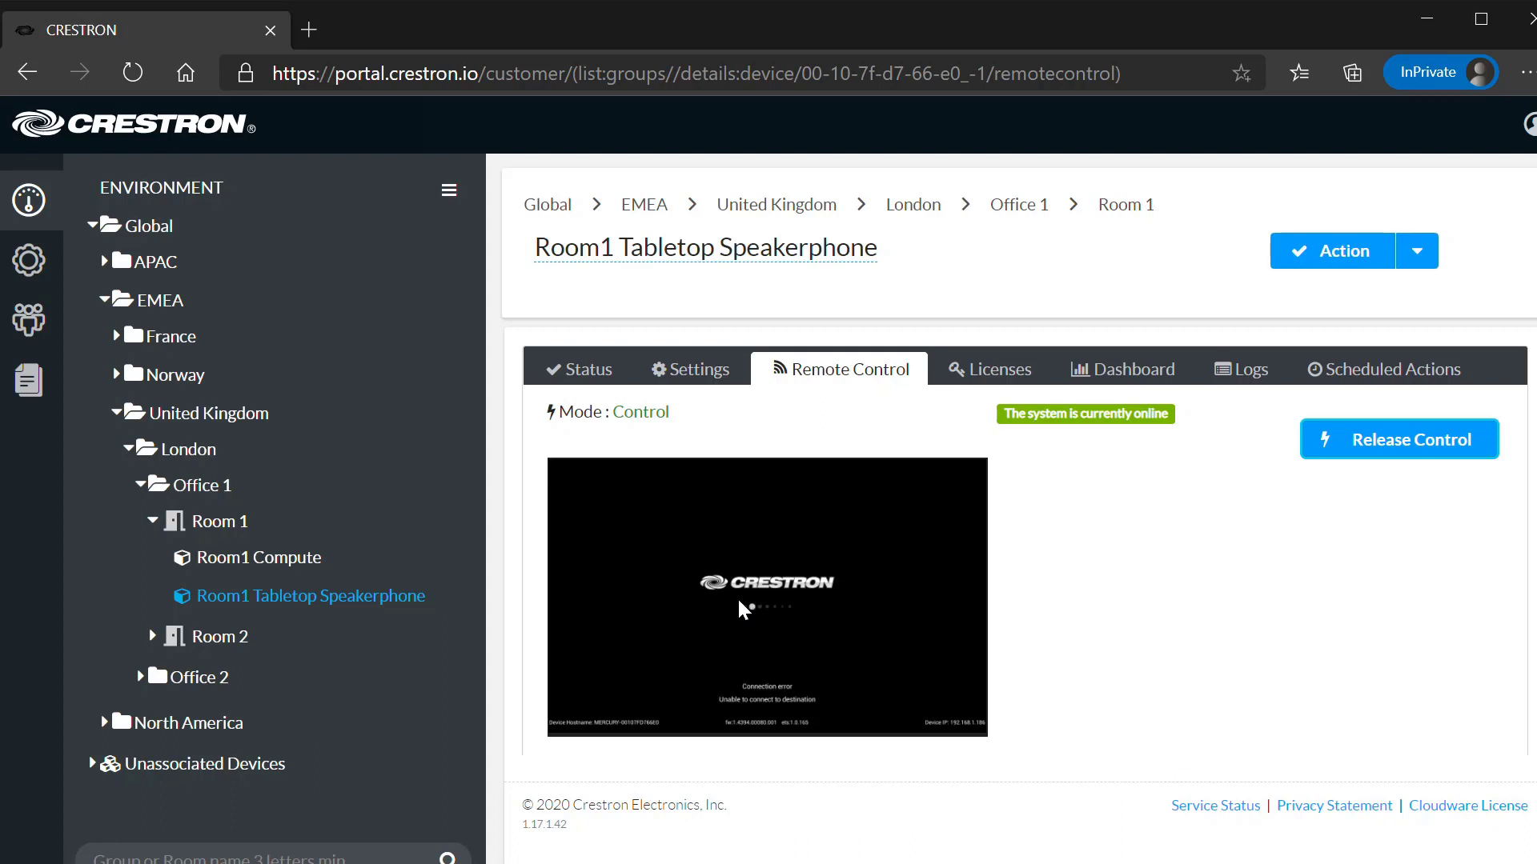
click(698, 370)
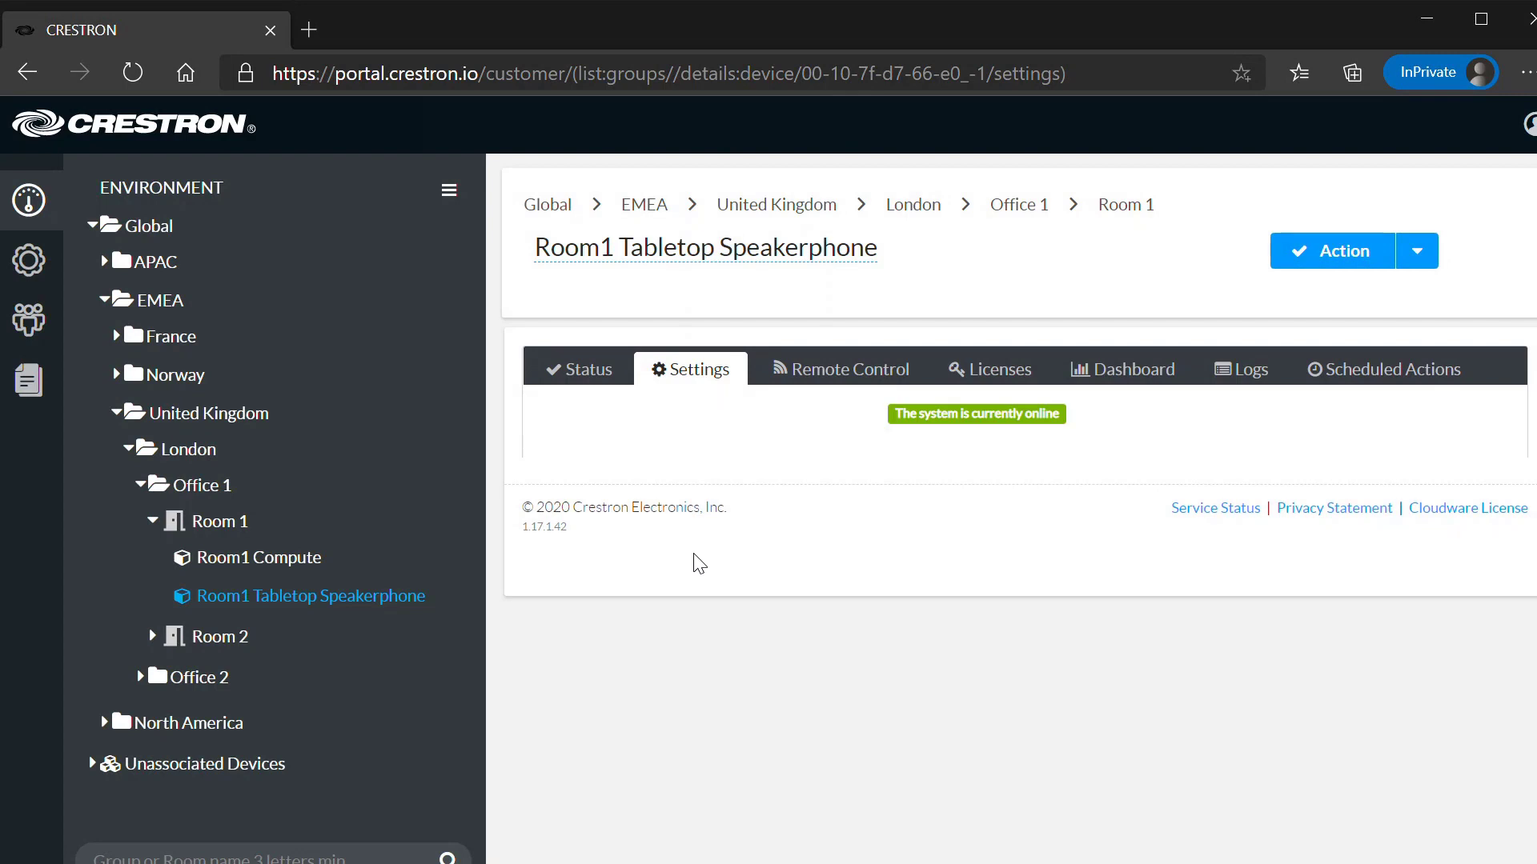
Set the Teams Video UC-ENGINE address to 192.168.1.184, enter the admin password, and save.
click(643, 480)
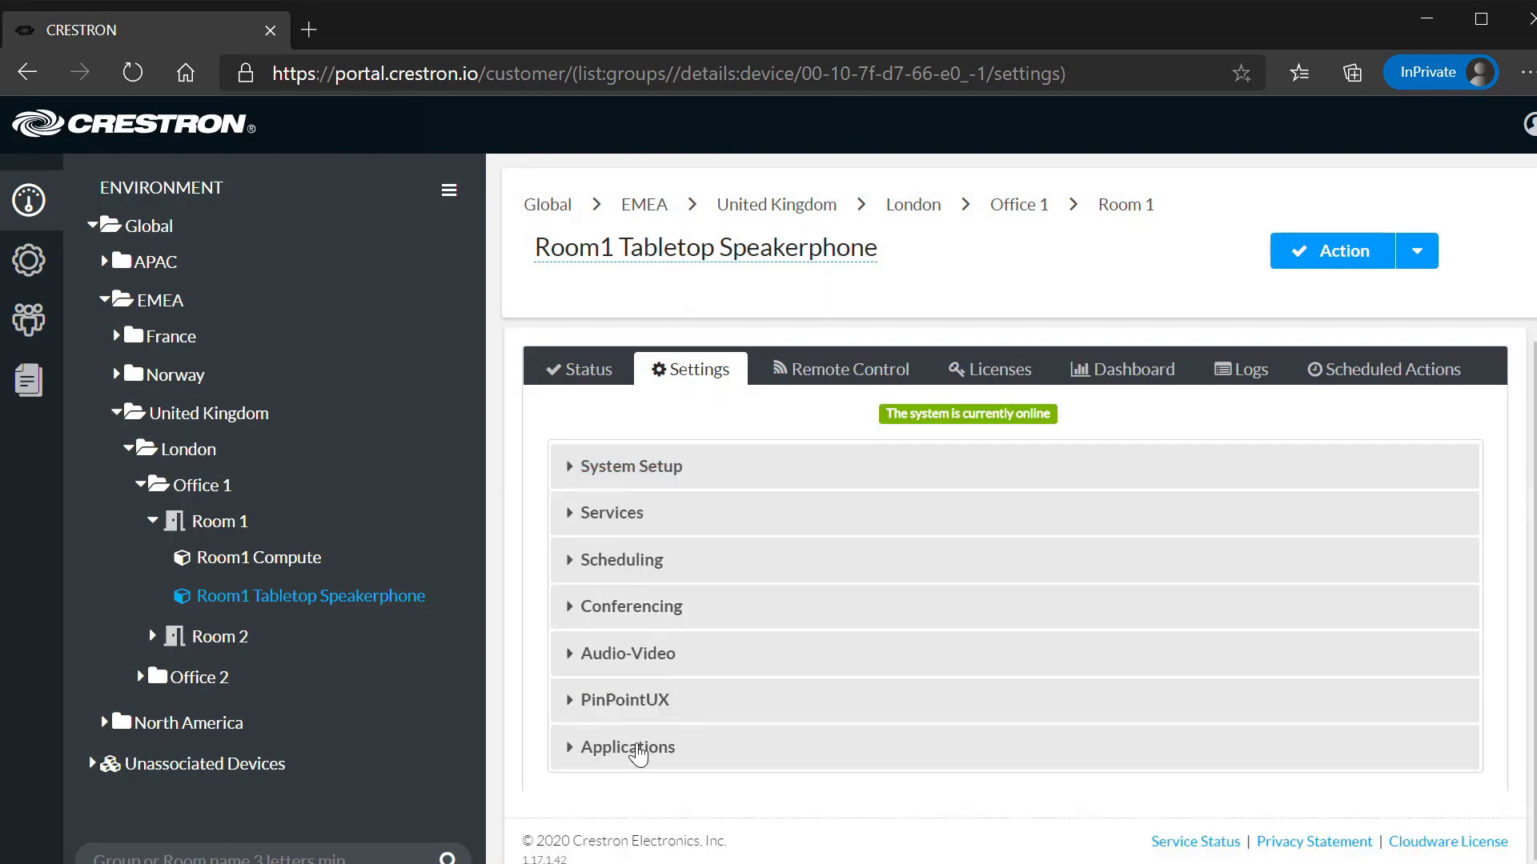
click(637, 752)
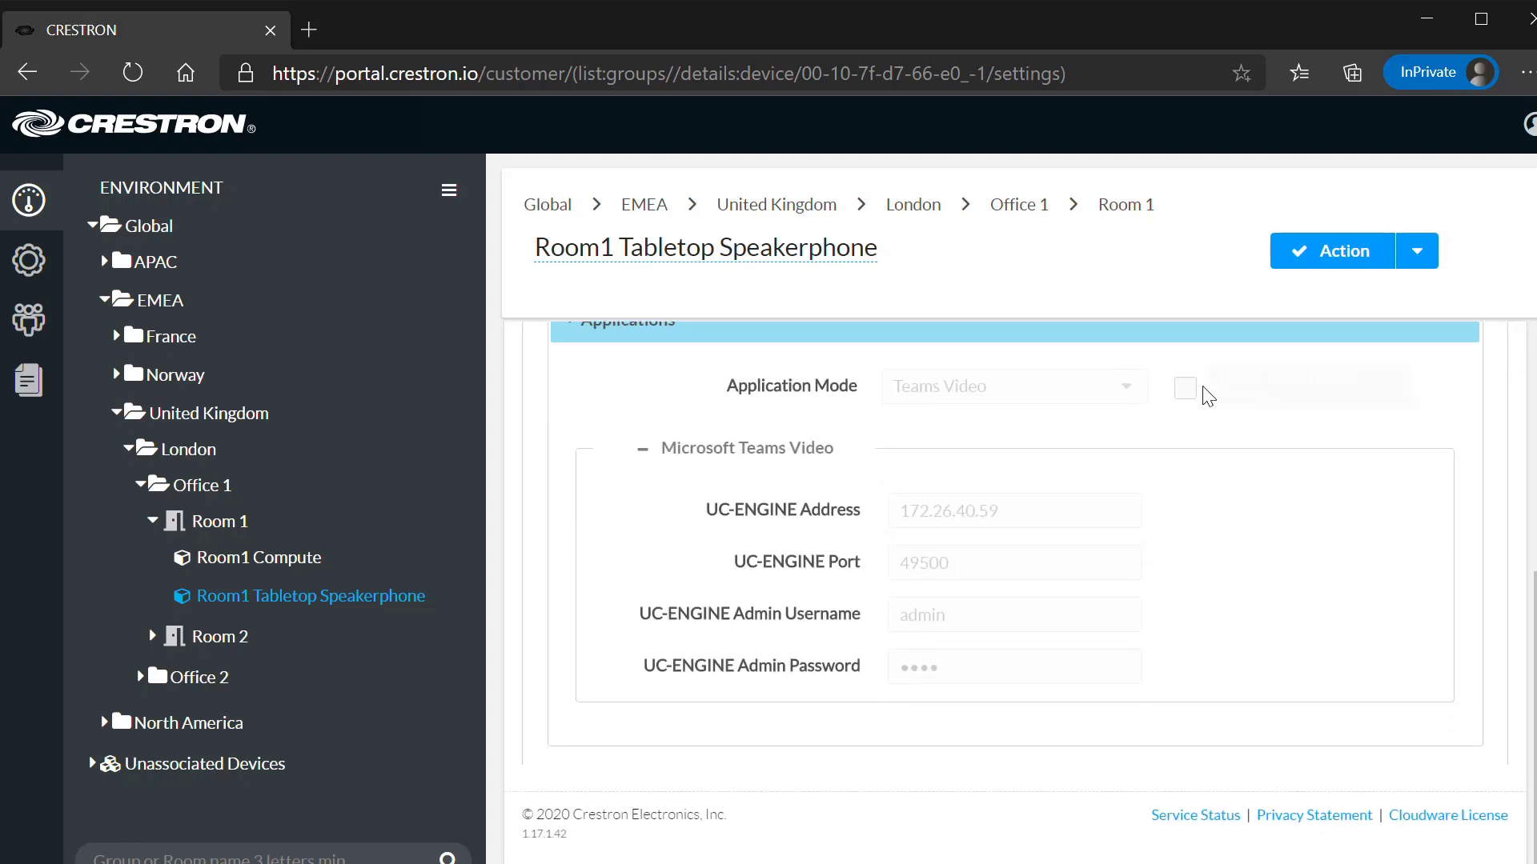
click(1178, 397)
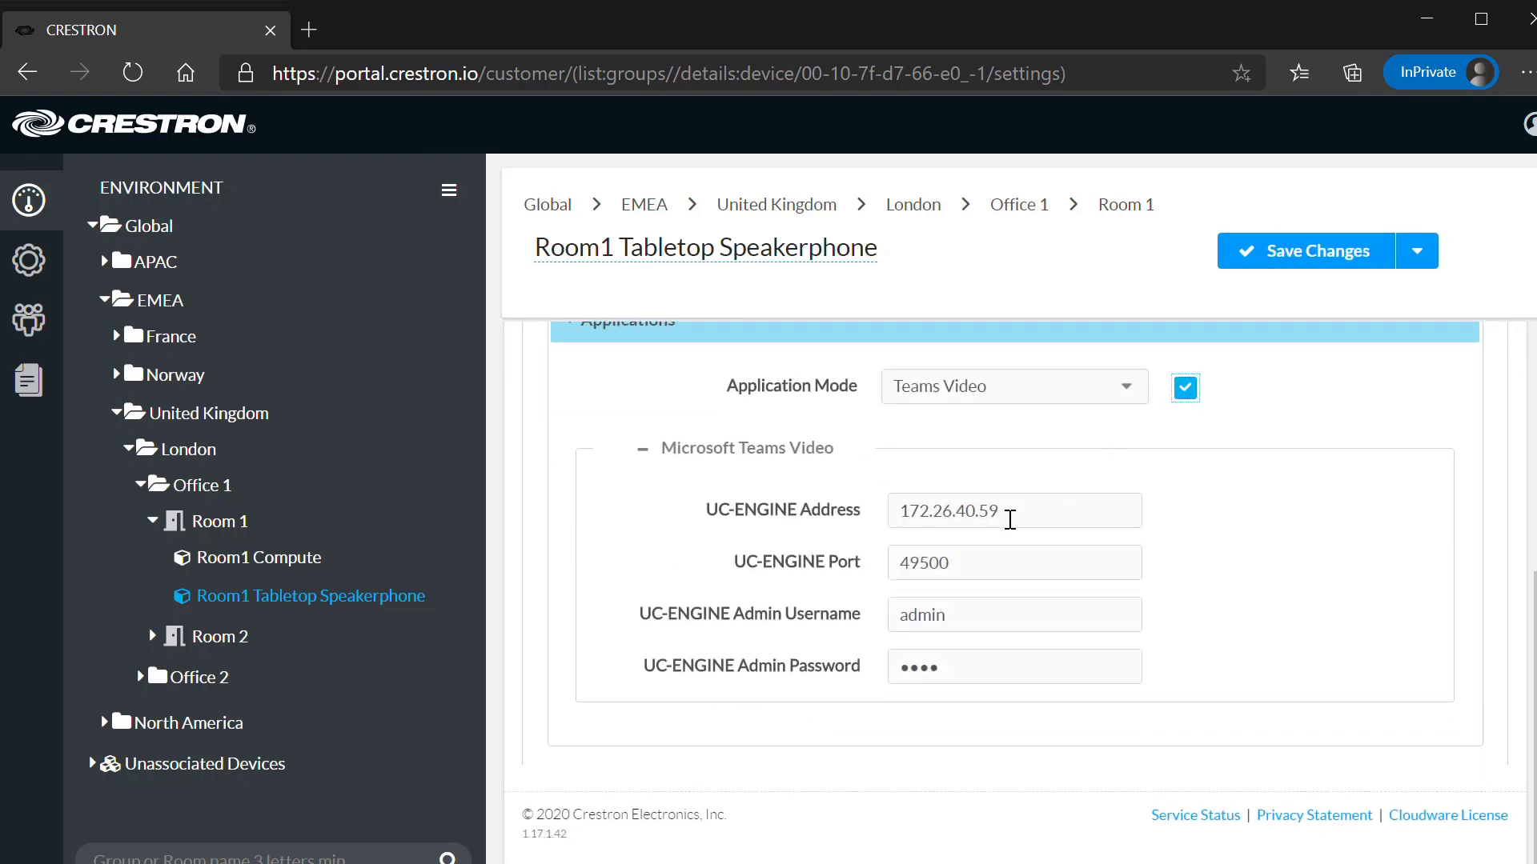
drag(1010, 519, 807, 521)
text(192.168.1.184)
drag(947, 674, 835, 674)
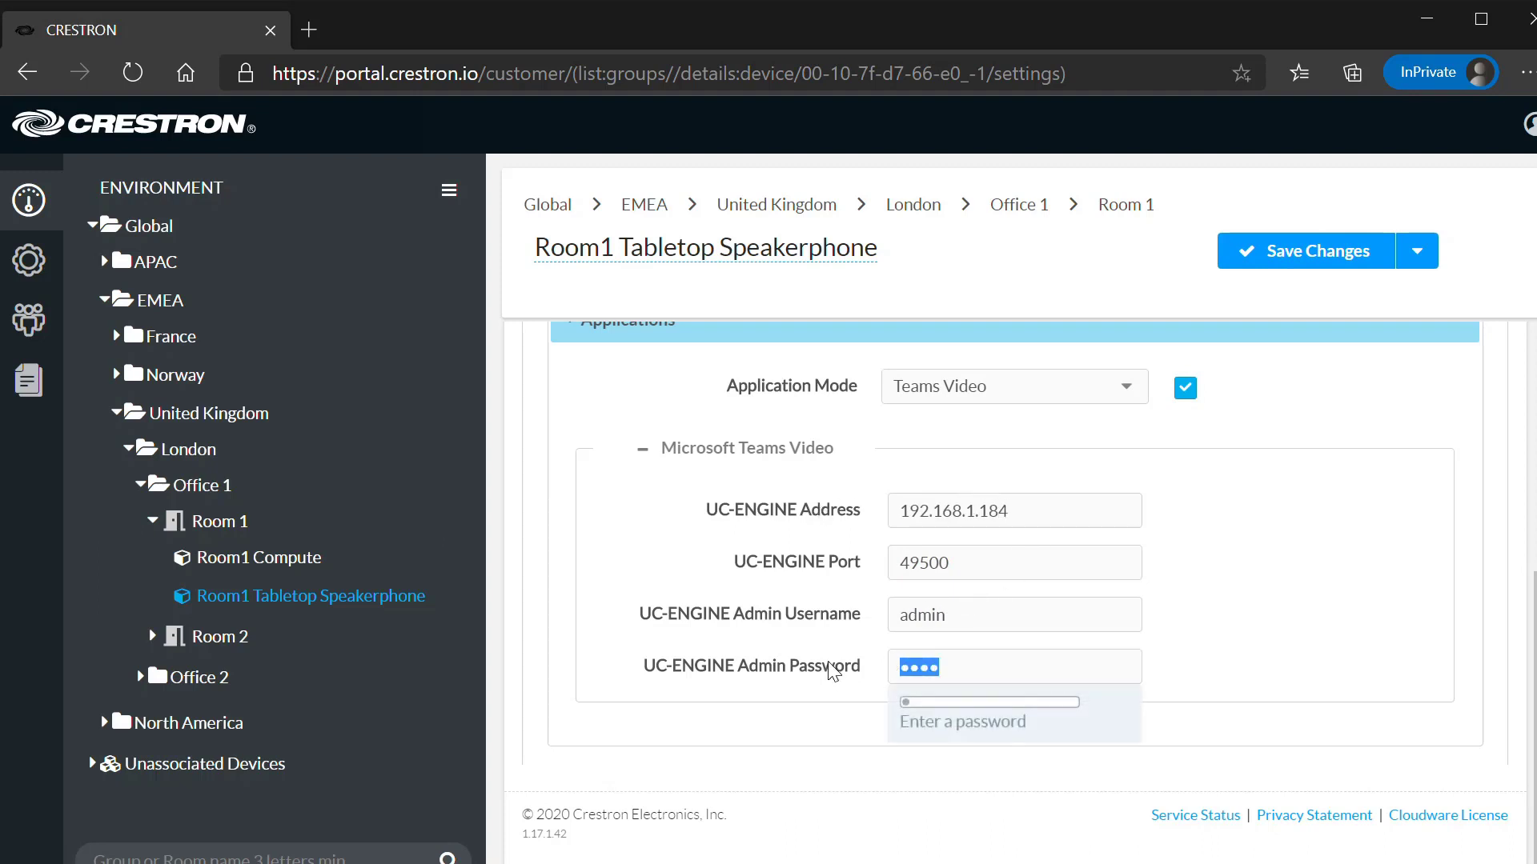
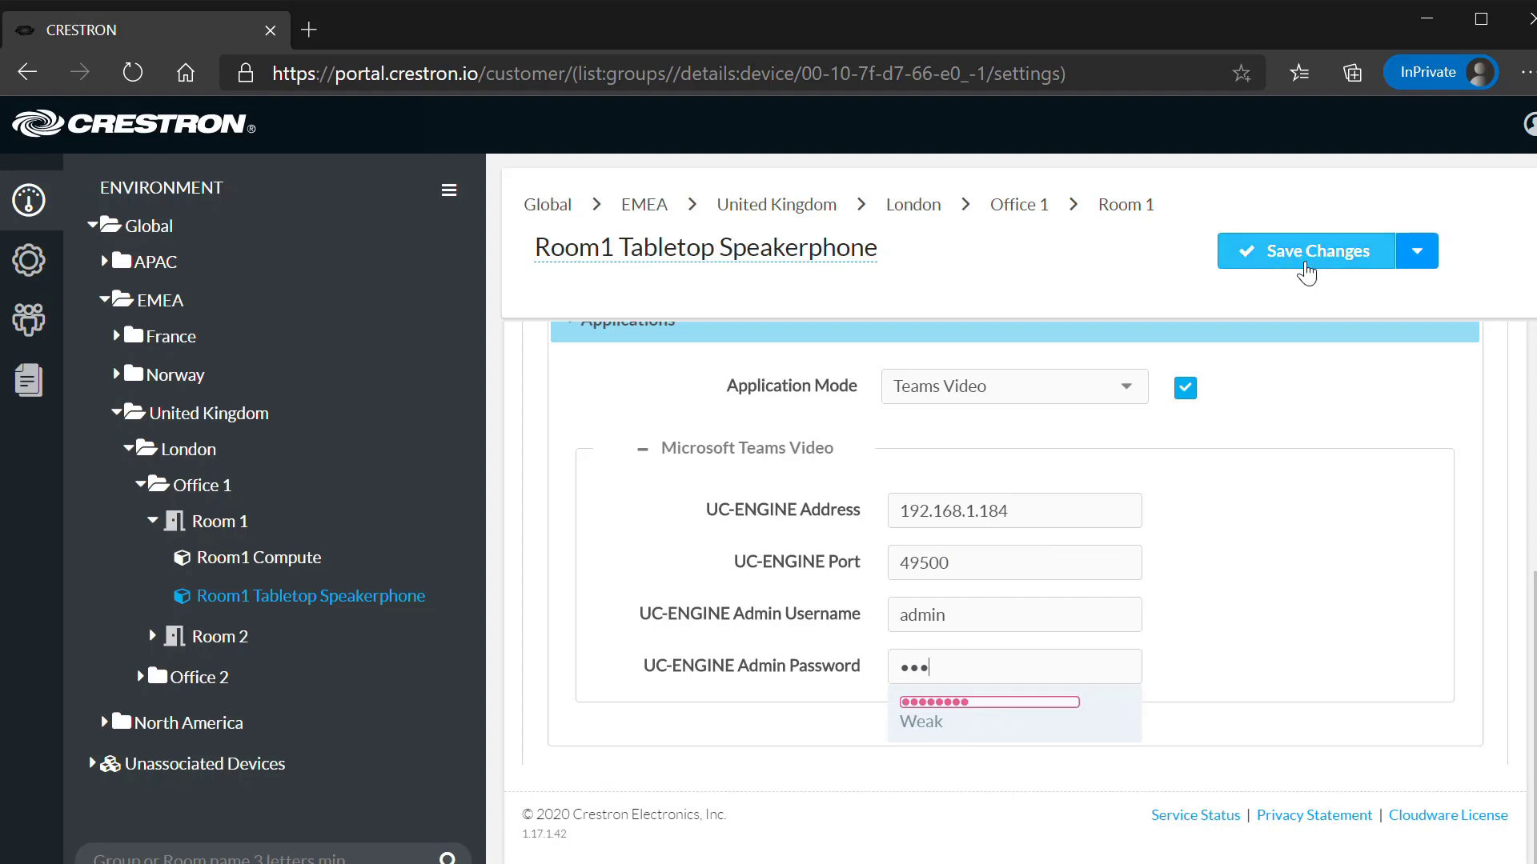
click(1305, 268)
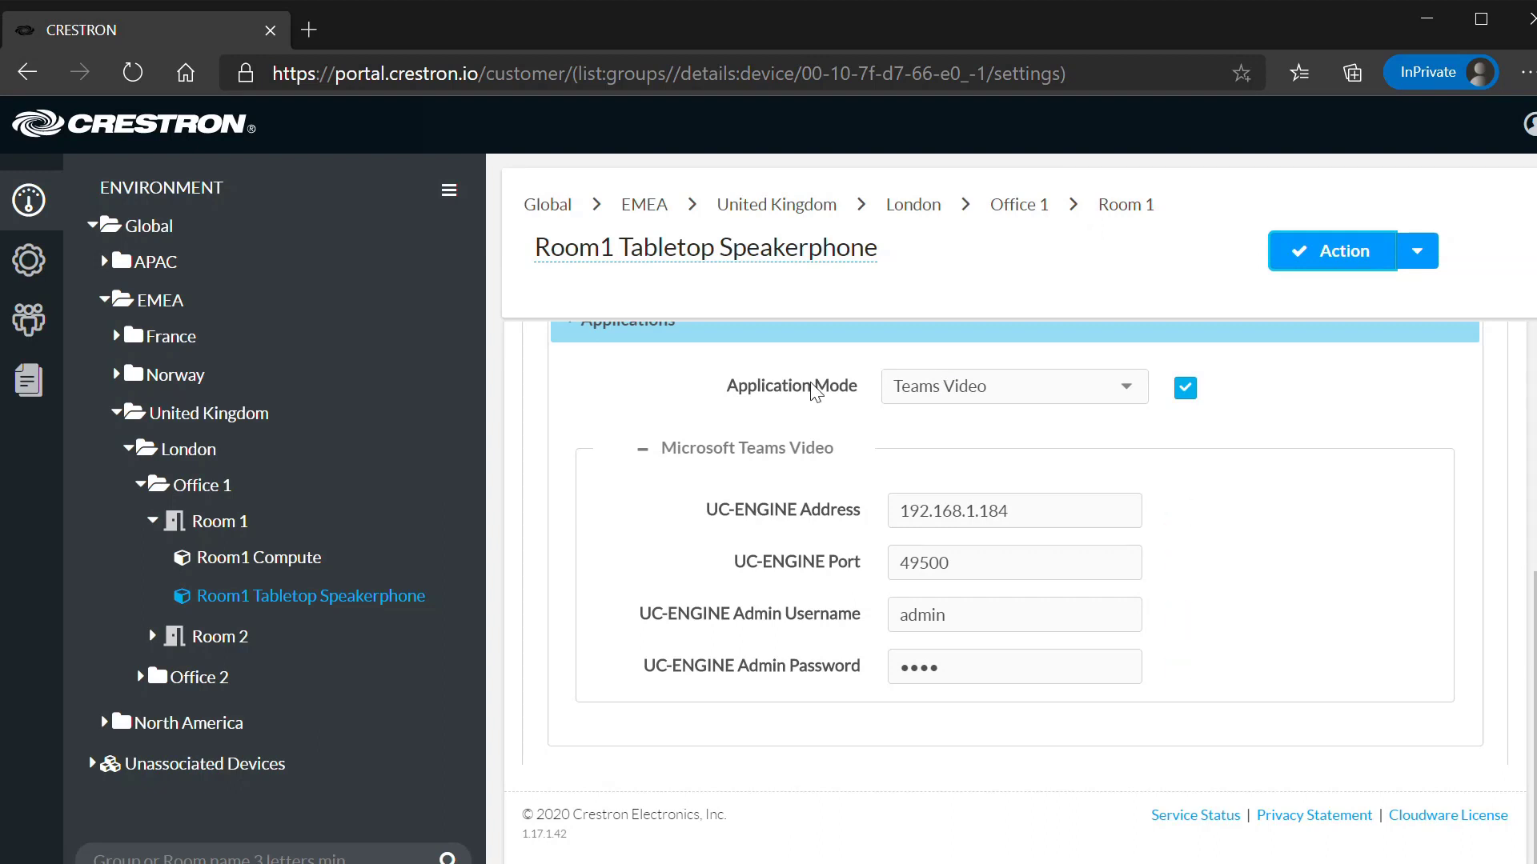
scroll(740, 384, up, 5)
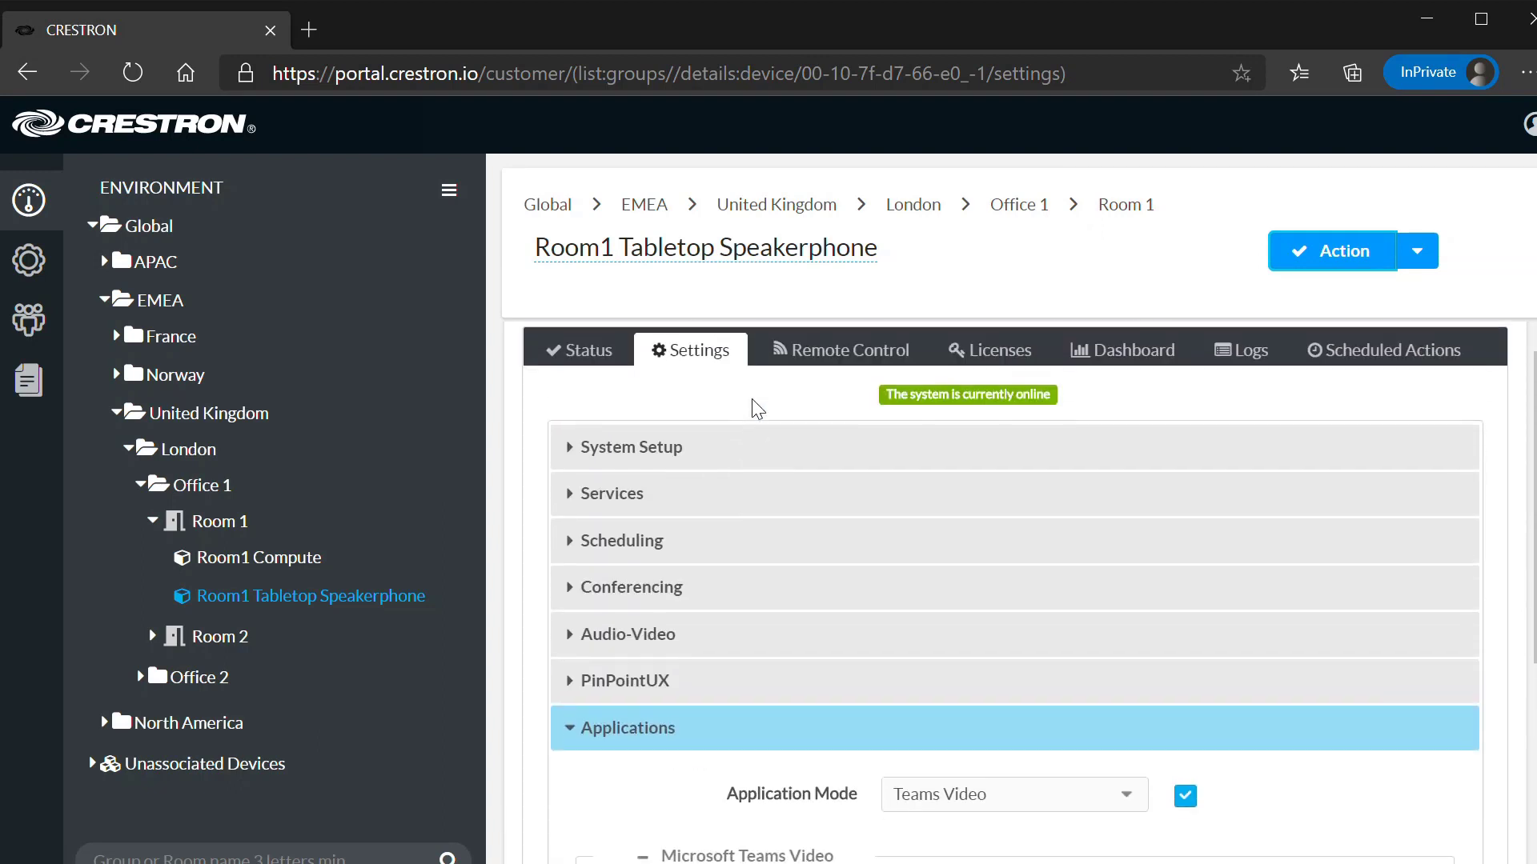
Take remote control of the speakerphone and look at More options on its Teams screen.
click(832, 381)
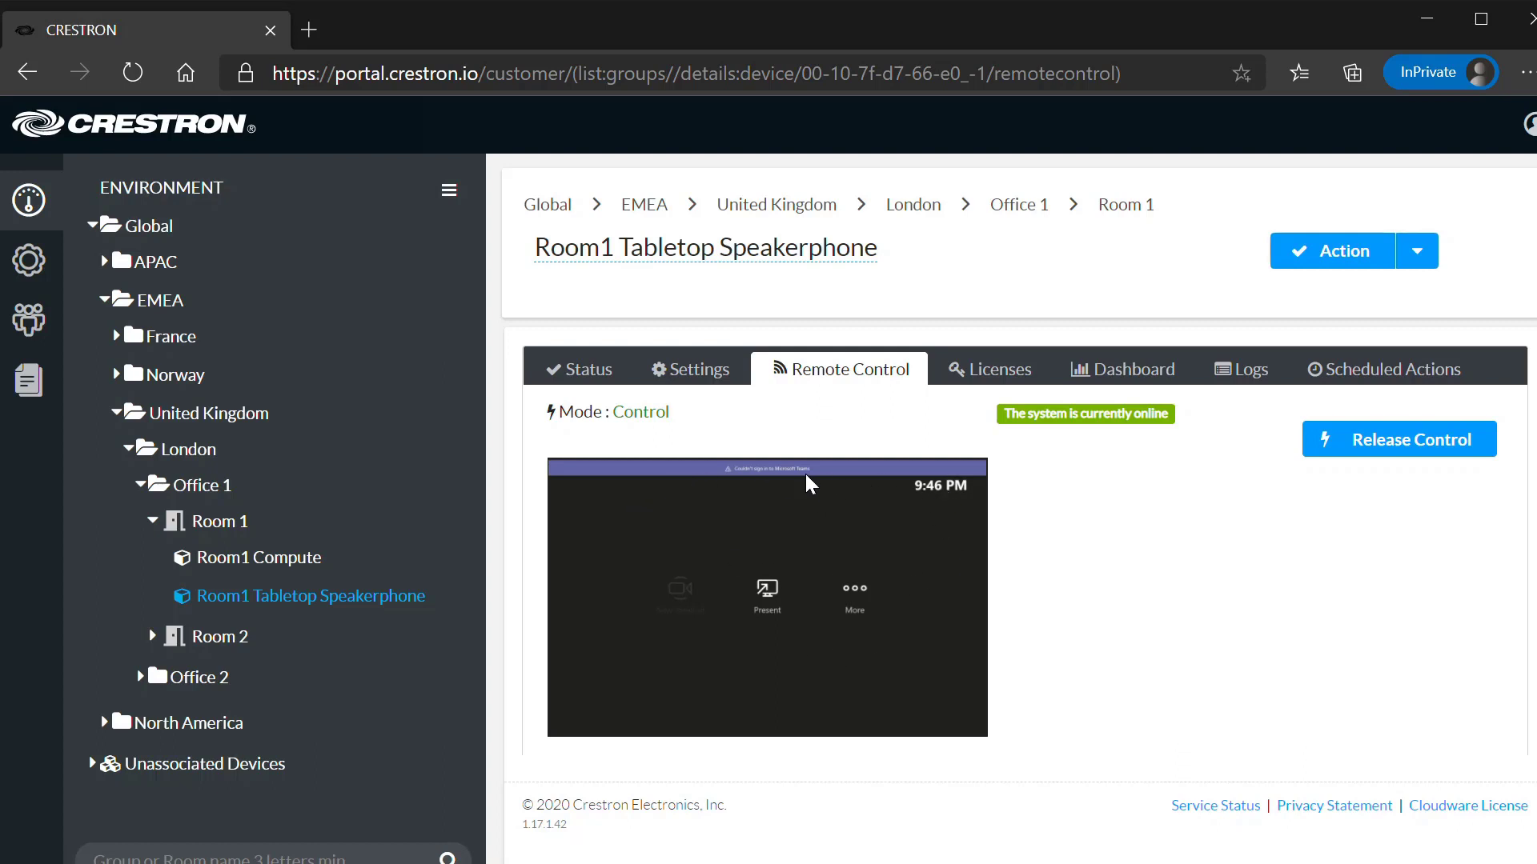
click(796, 619)
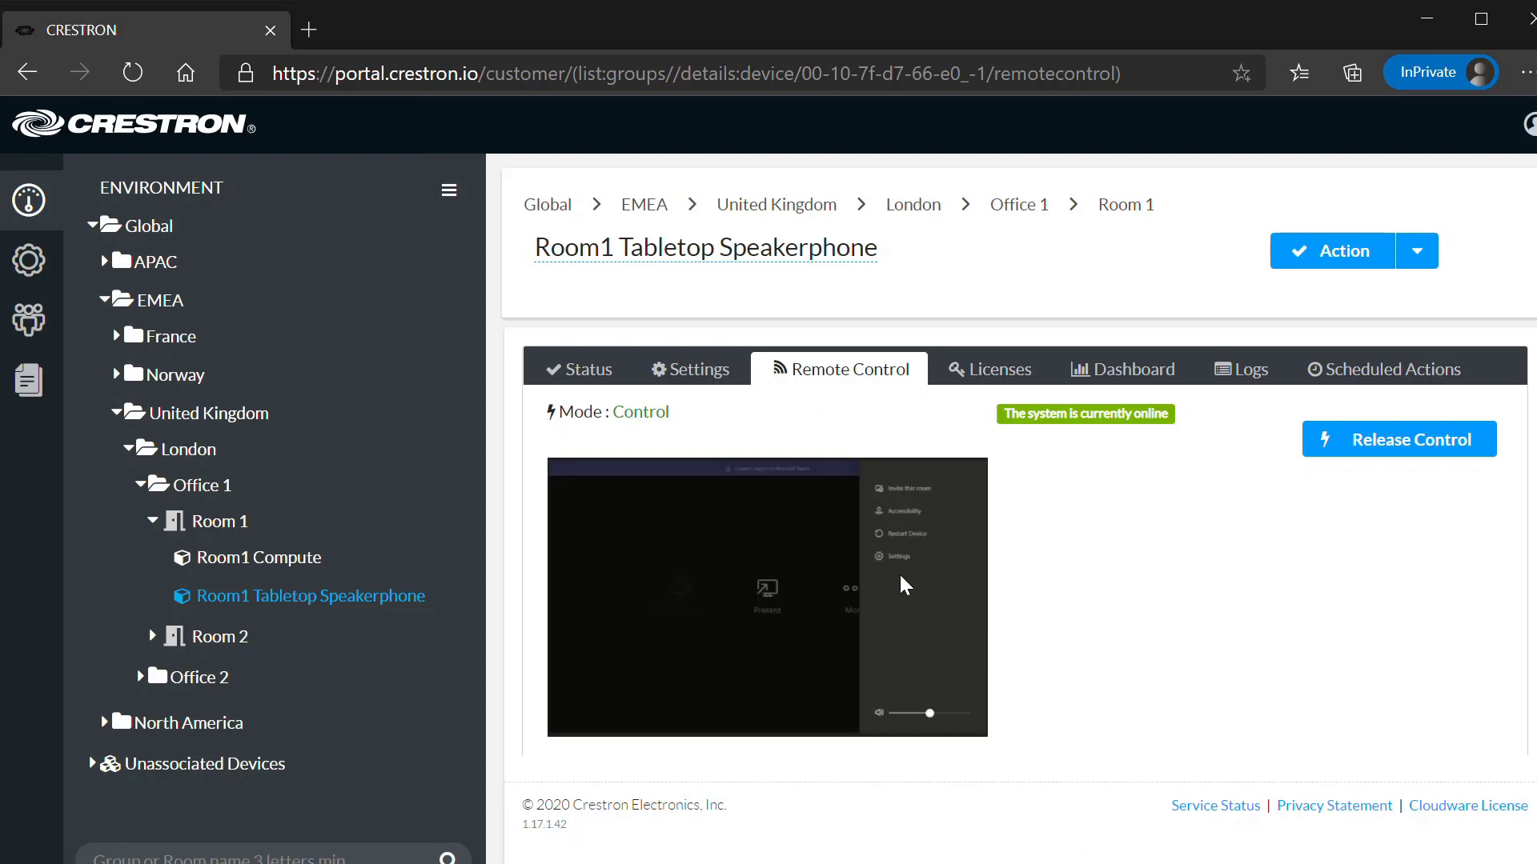
click(784, 646)
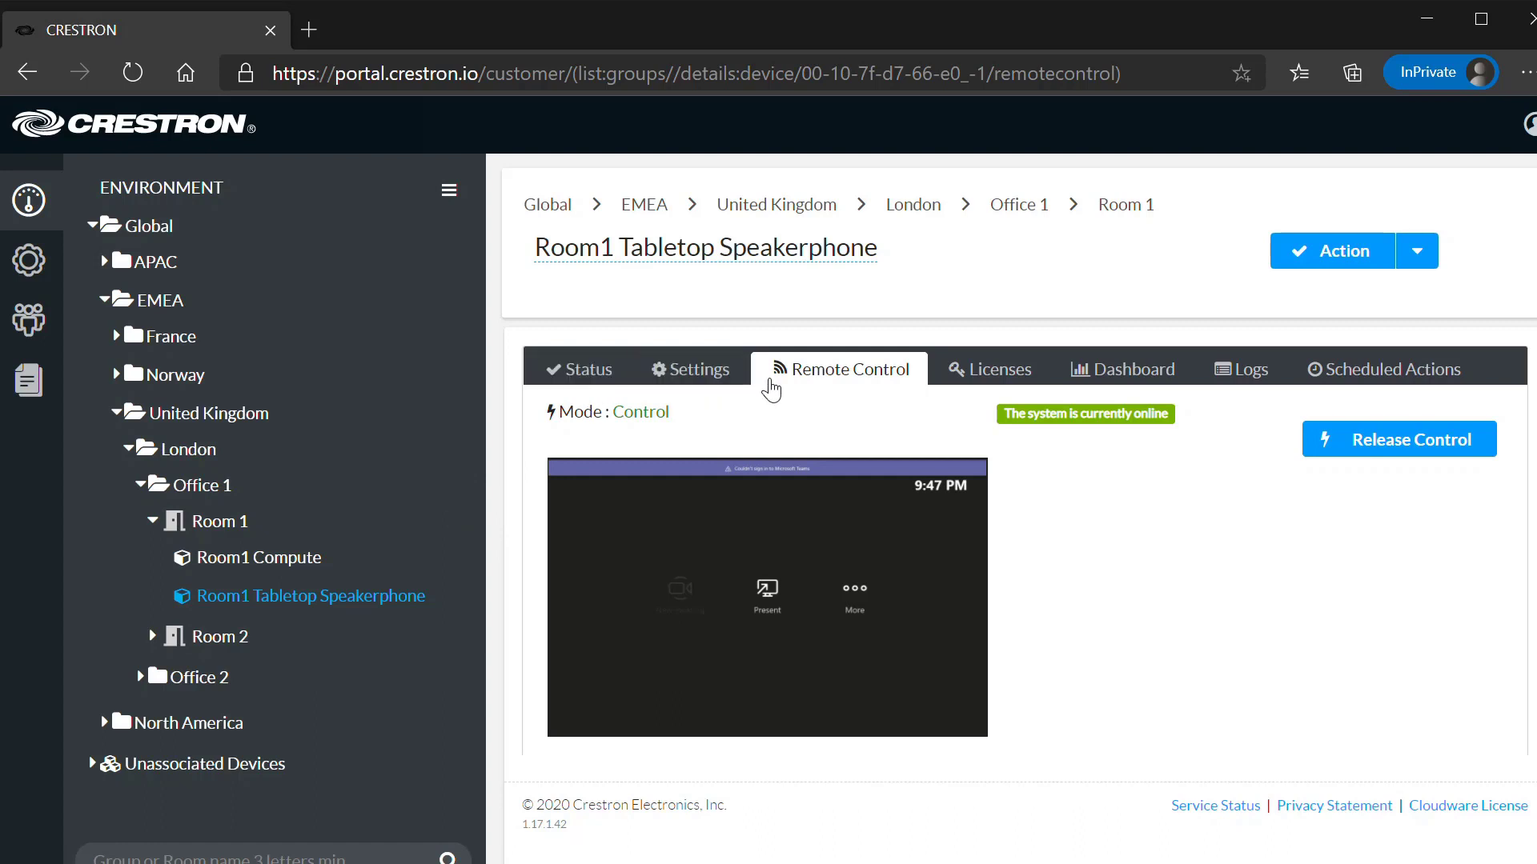
View the Update Firmware Version action and cancel without updating the firmware.
click(1416, 250)
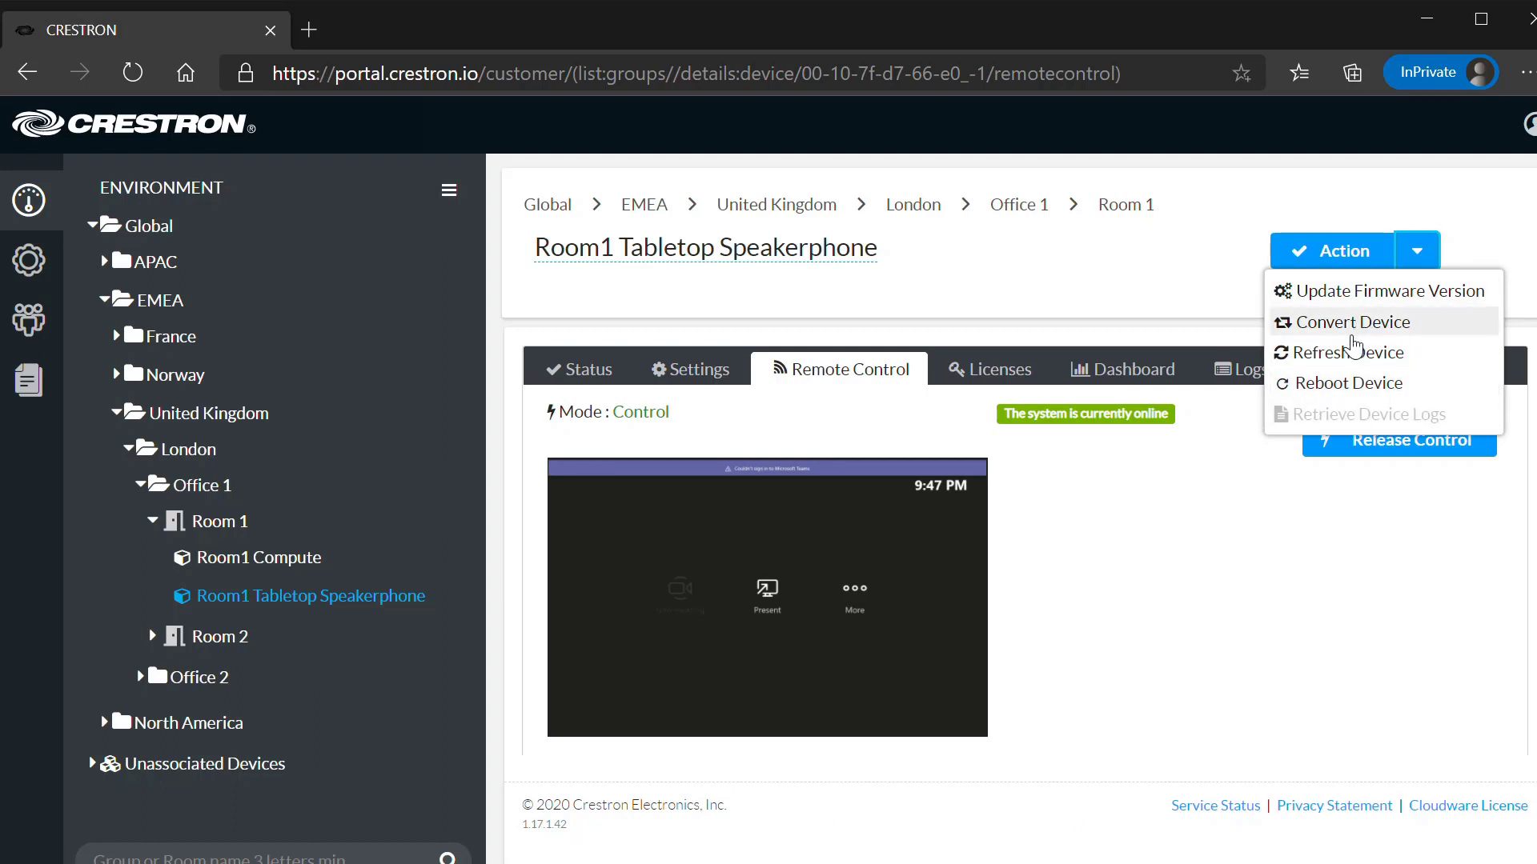
click(1386, 295)
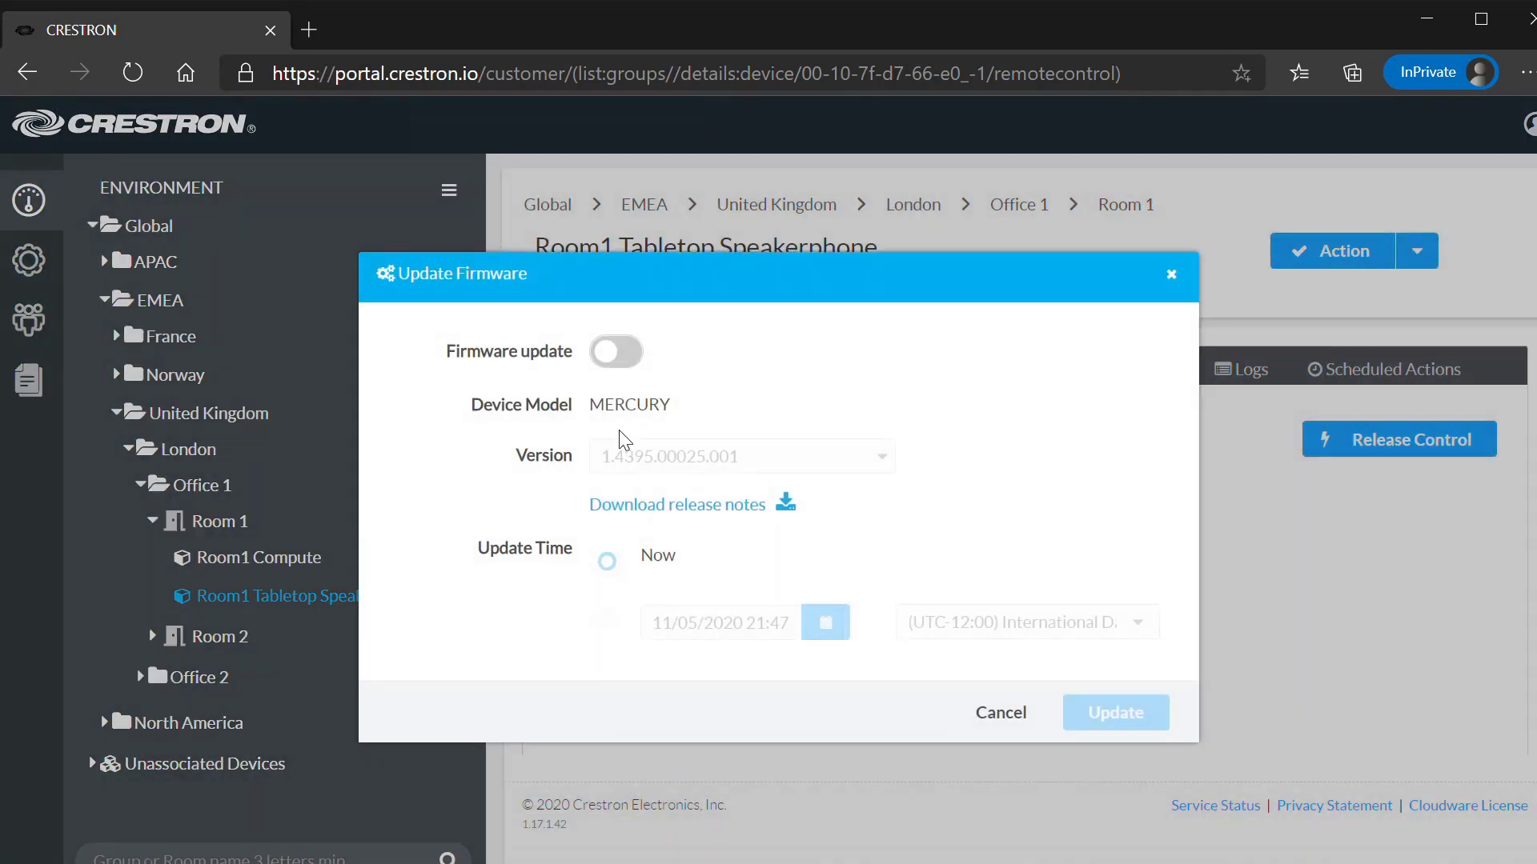
click(1001, 712)
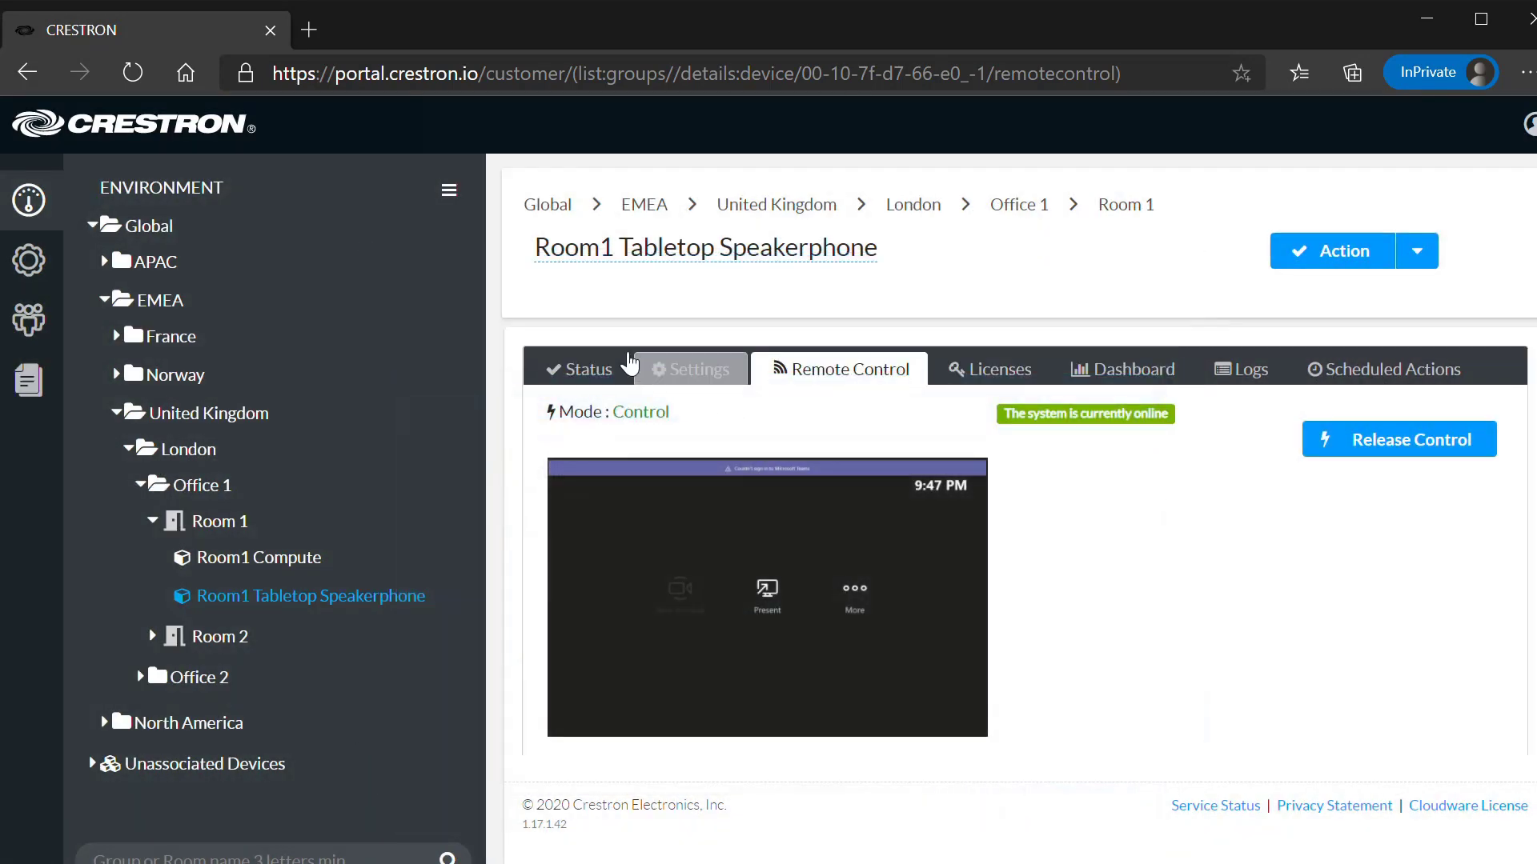
Check the speakerphone's Status showing firmware 1.4394.00080, then cancel the firmware update dialog unapplied.
click(581, 370)
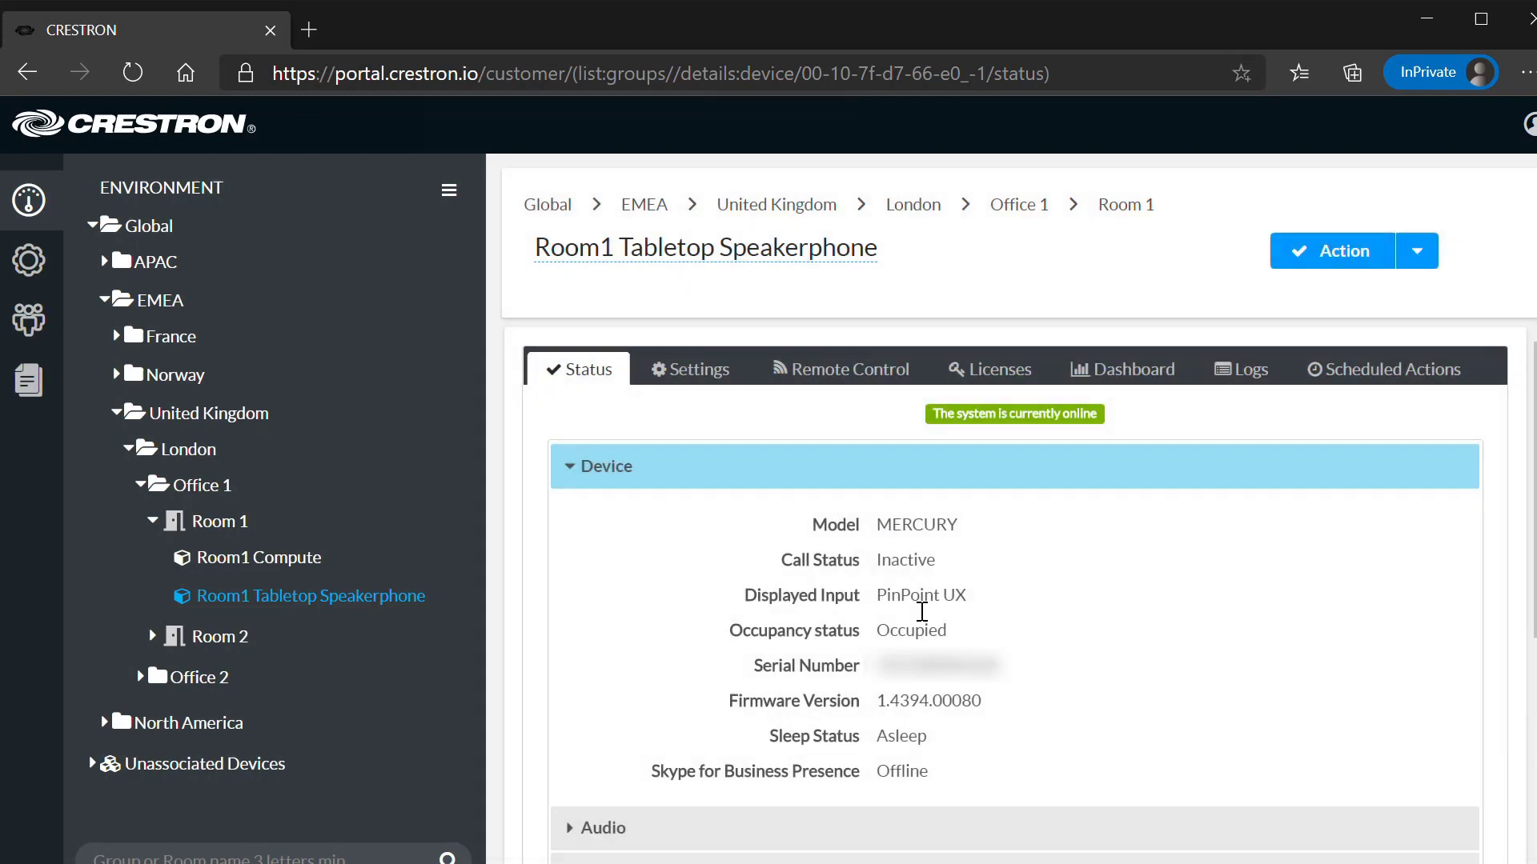
drag(885, 704, 929, 704)
click(971, 702)
click(1417, 251)
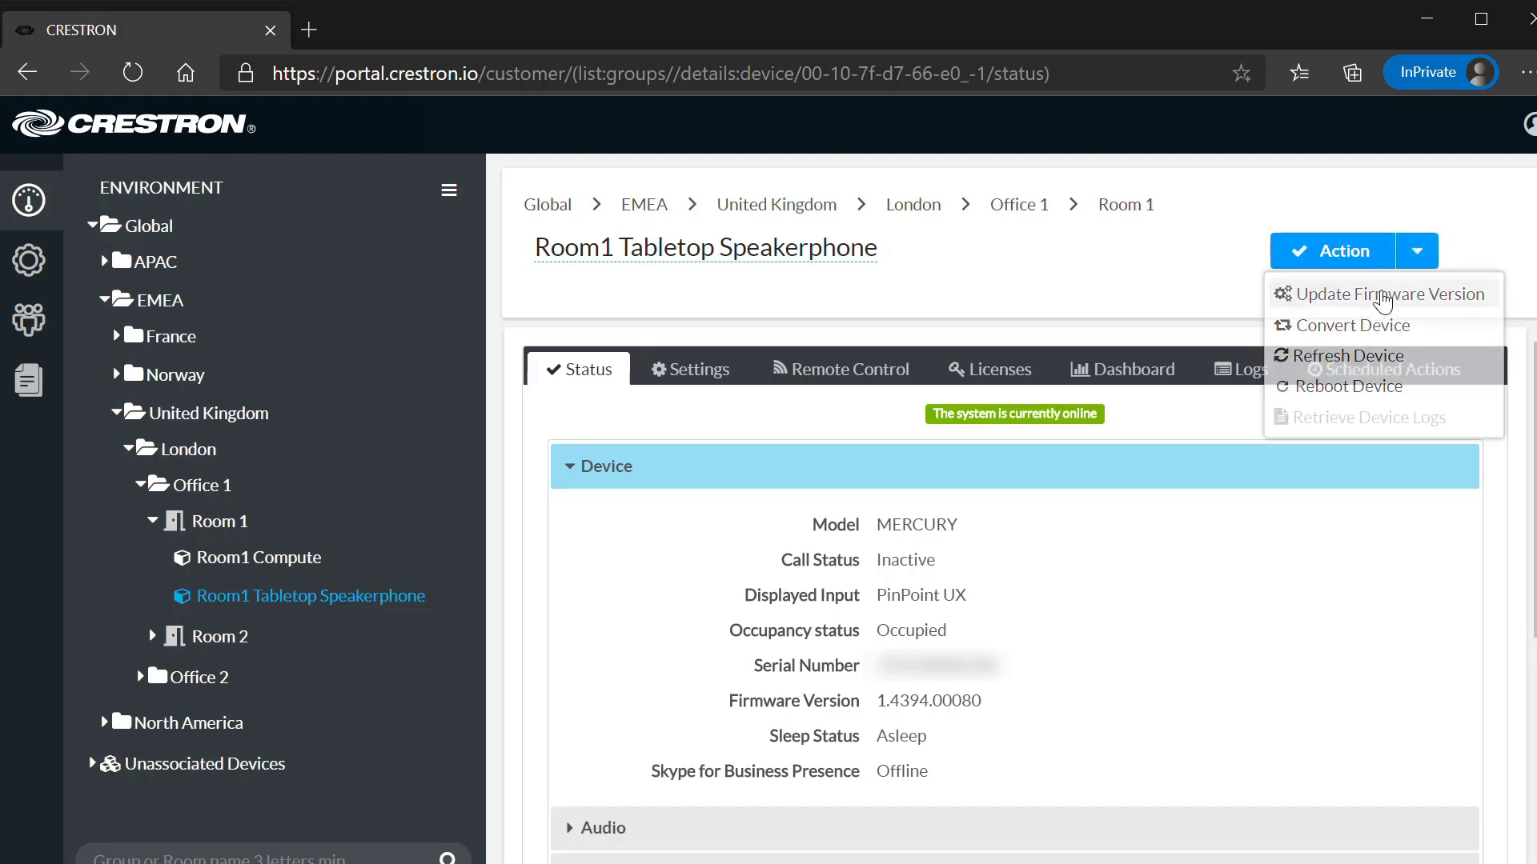
click(1391, 293)
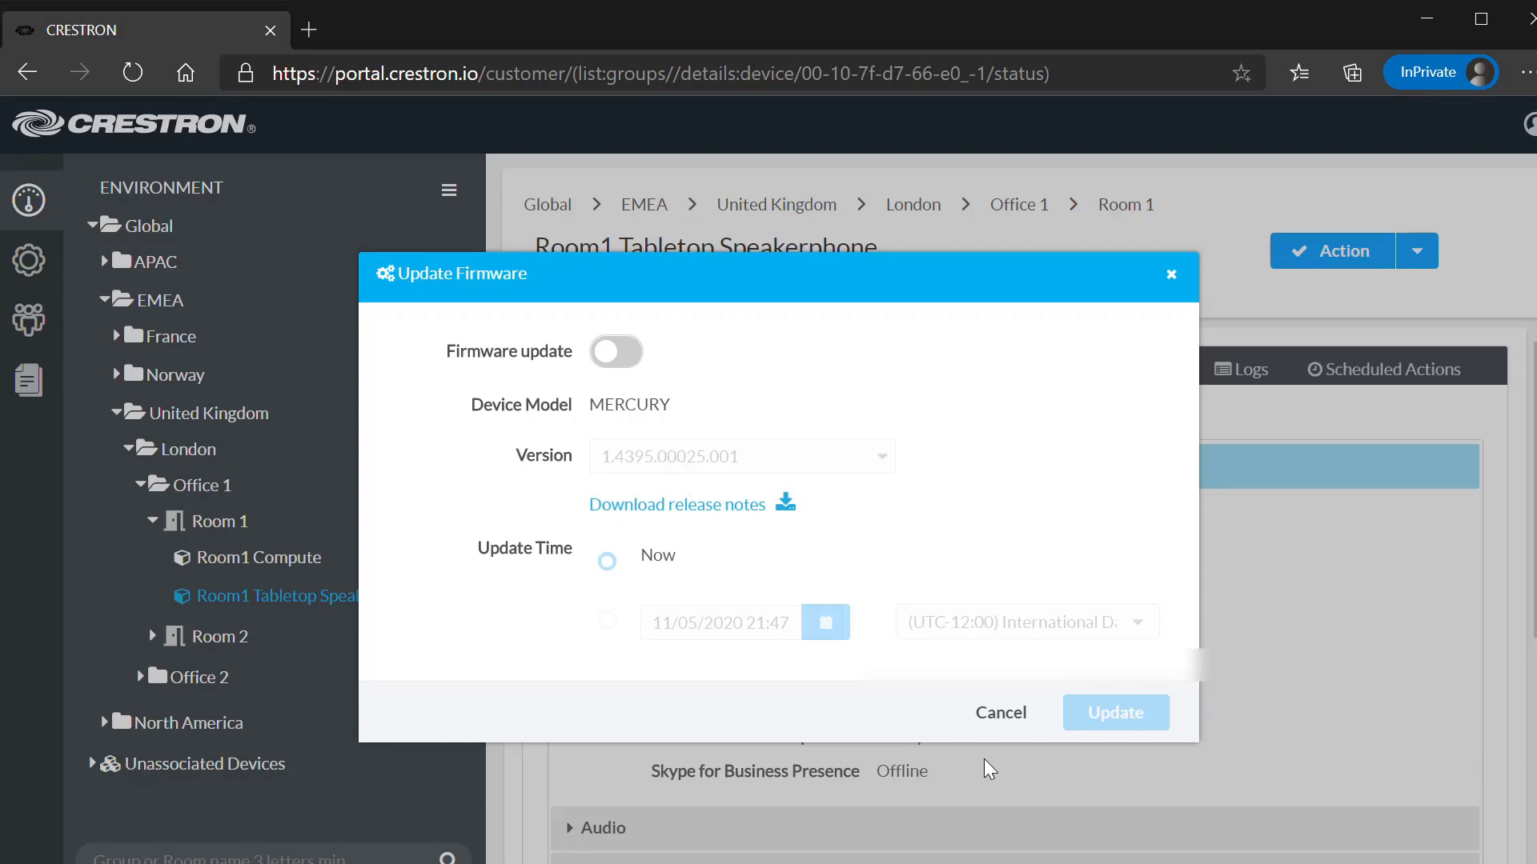
click(999, 713)
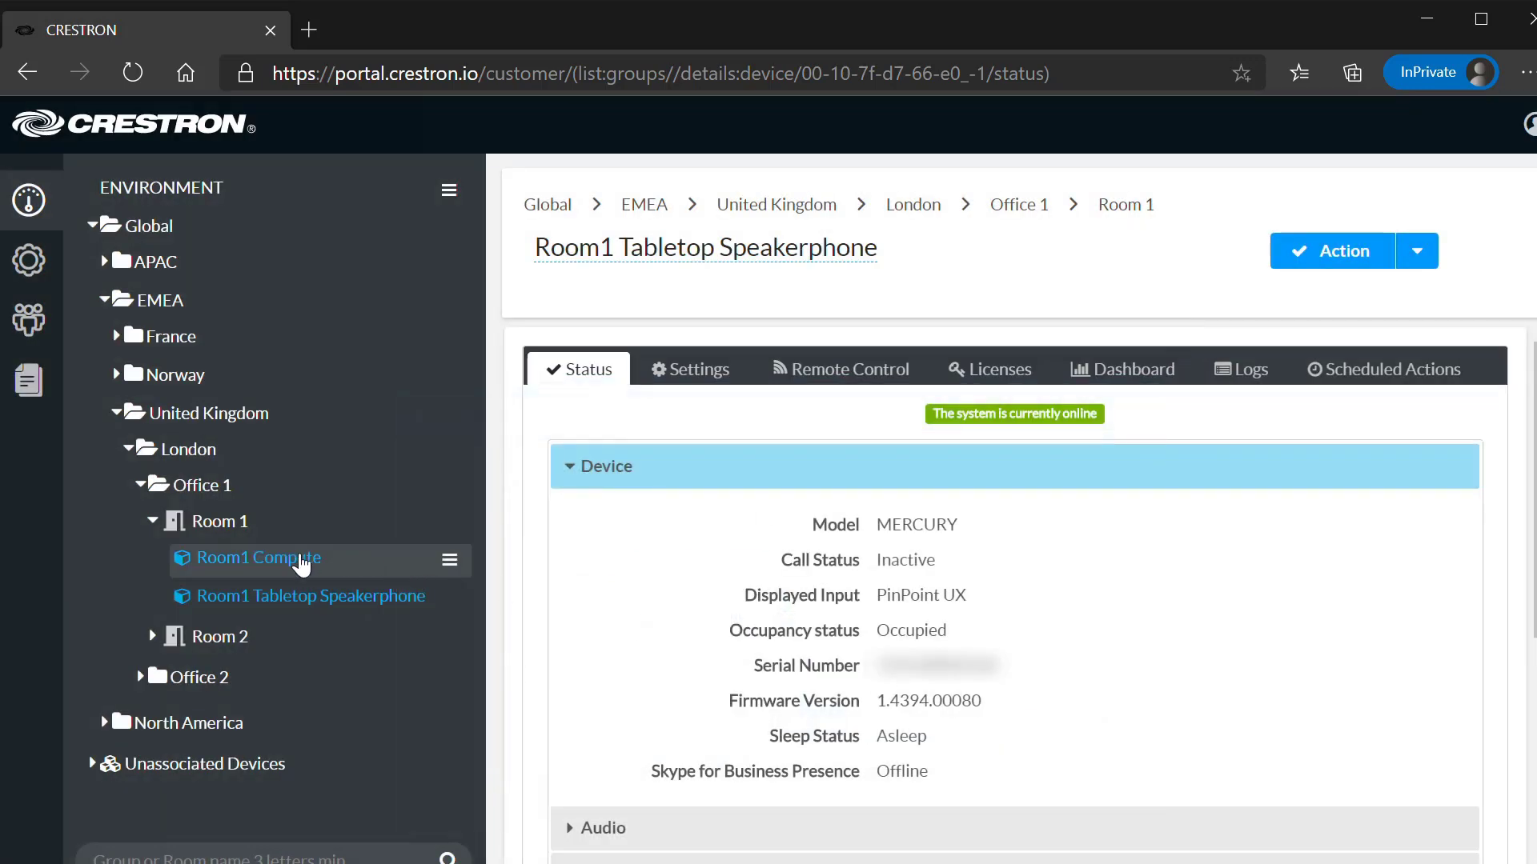
Open the Room1 Compute device page and check its current firmware 1.00.16.872.
click(302, 559)
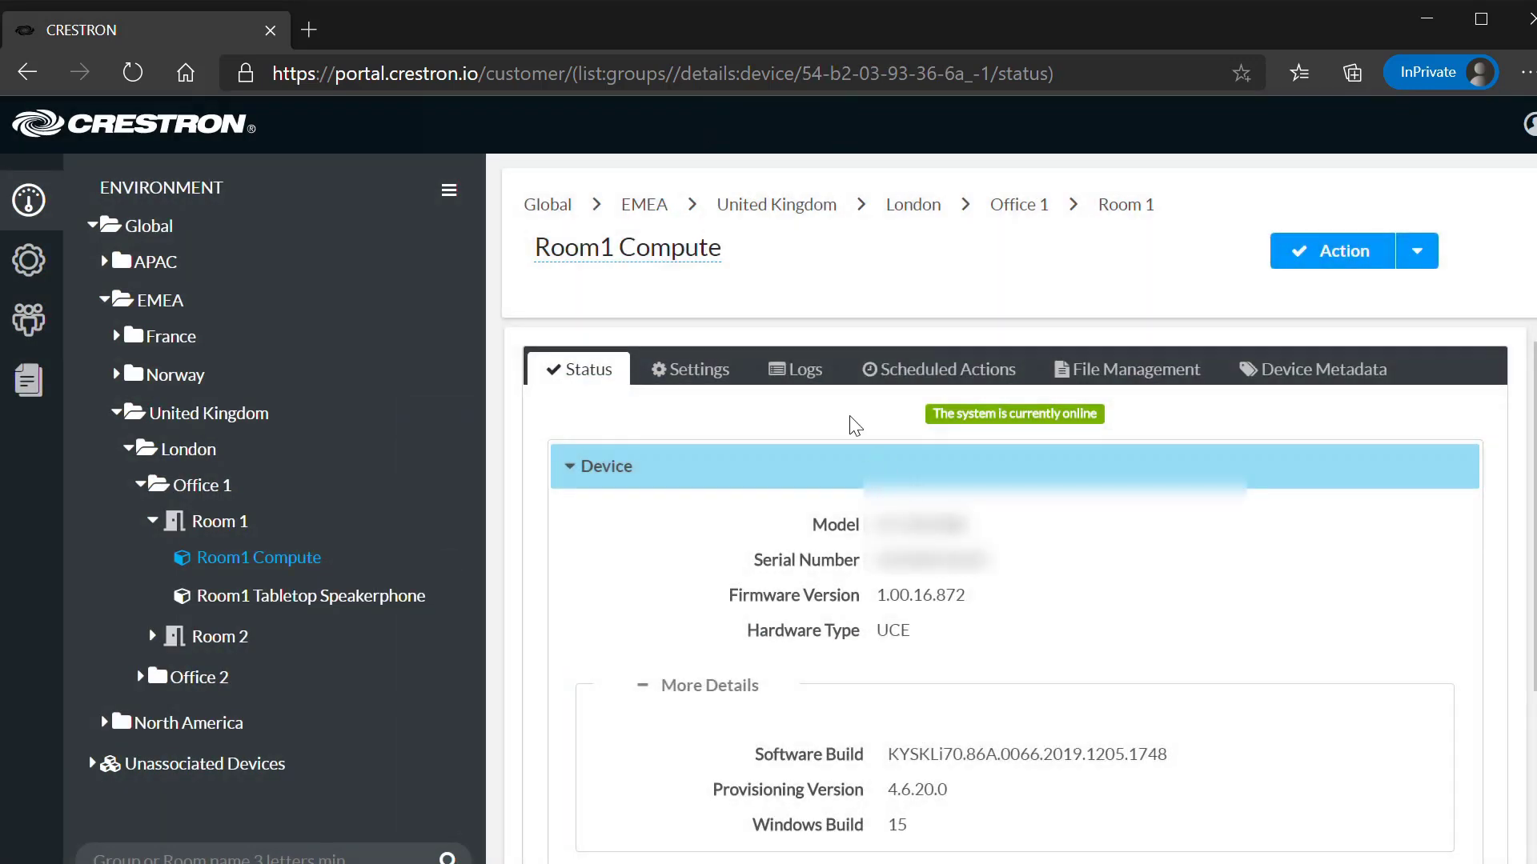
drag(944, 596, 954, 596)
click(960, 596)
Start an immediate firmware update to 1.00.16.883-Teams and view the scheduled actions.
click(1418, 252)
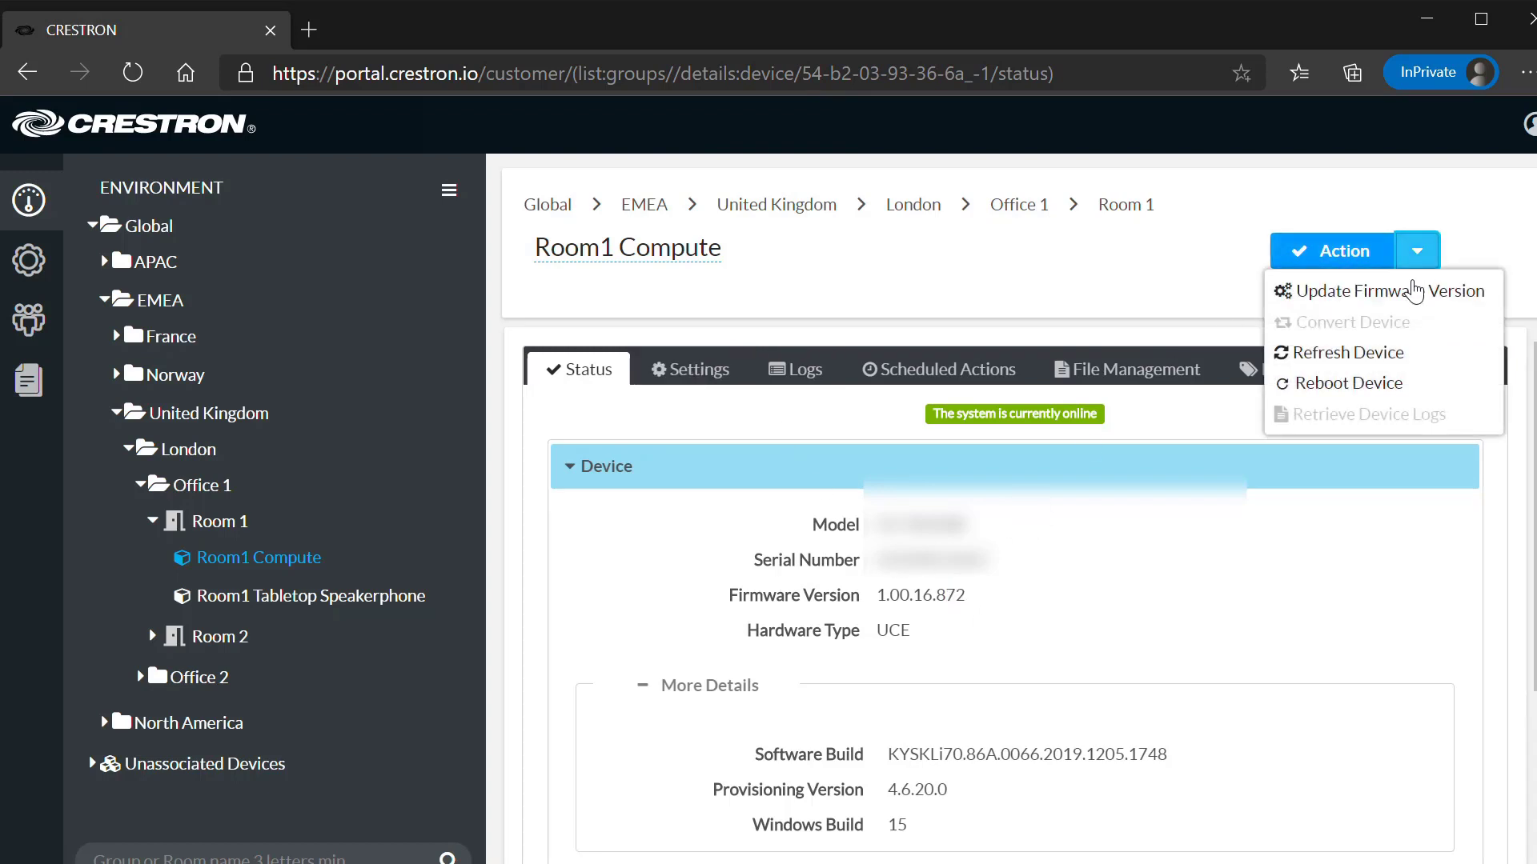
click(1412, 293)
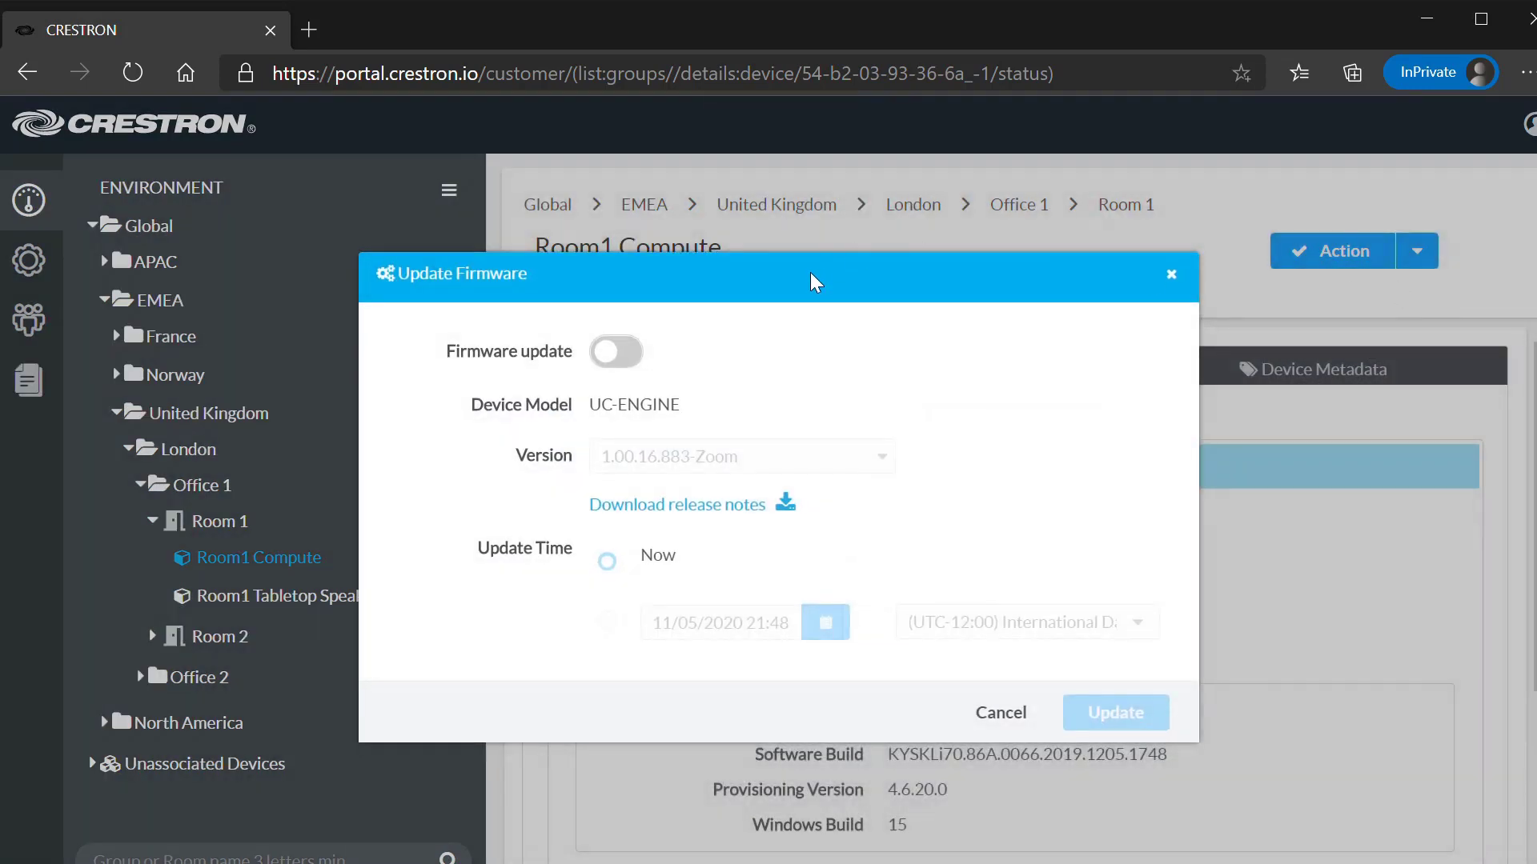
click(621, 356)
click(856, 476)
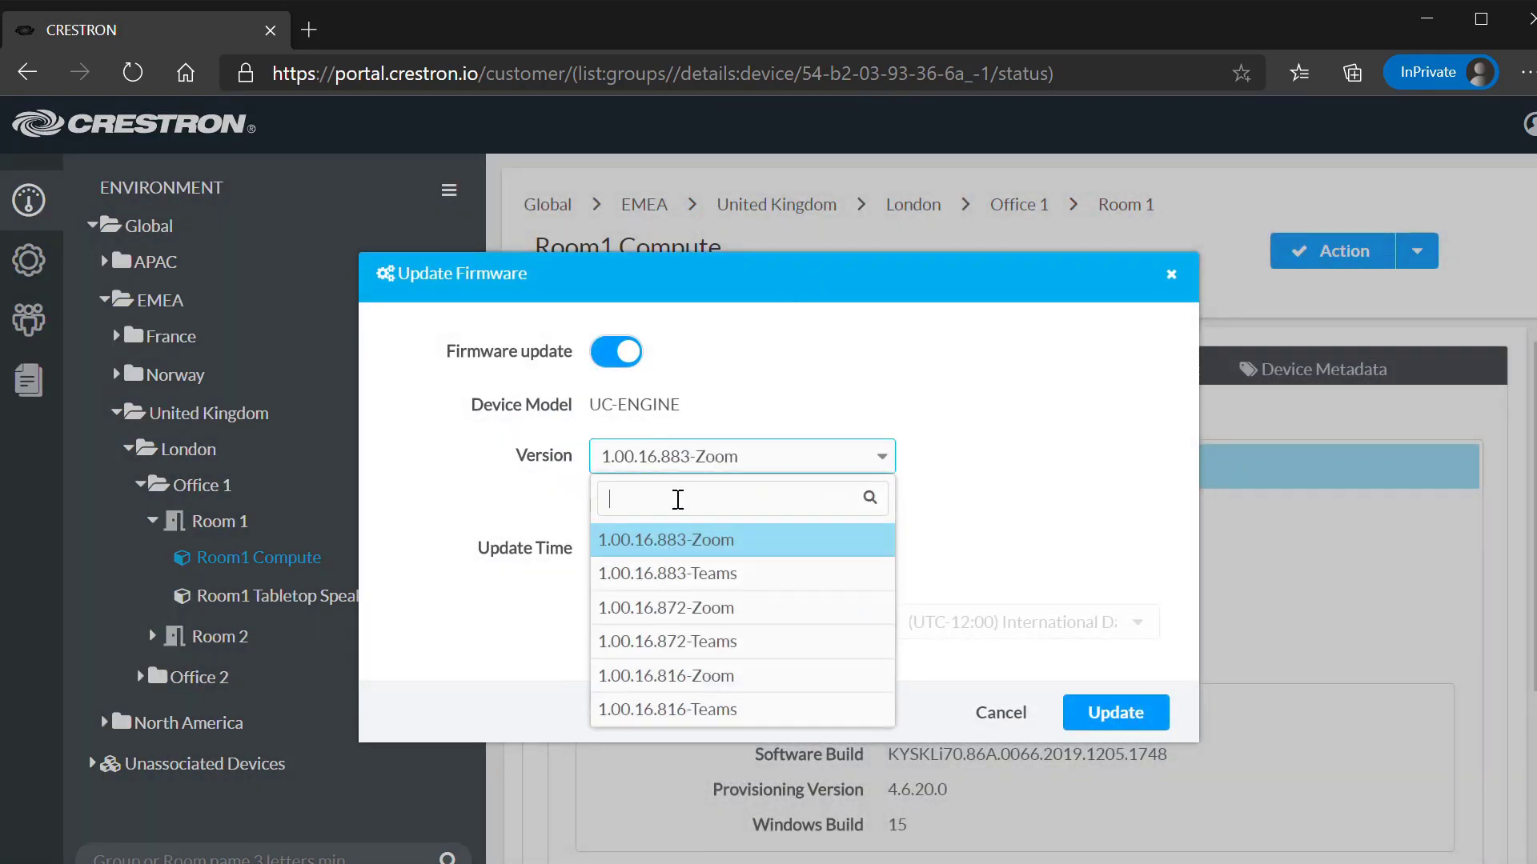
click(686, 572)
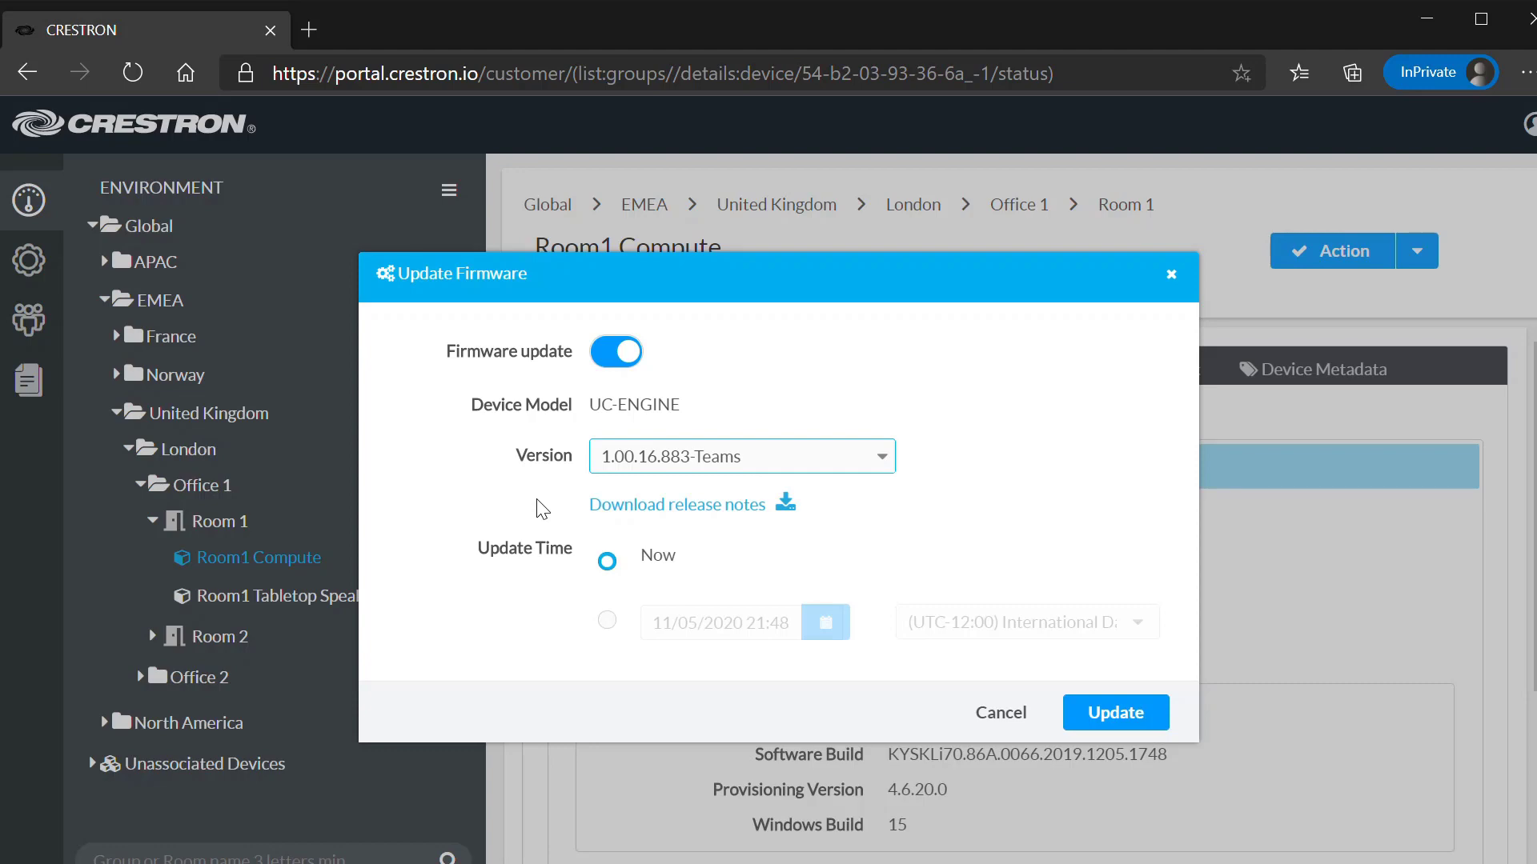
click(1094, 718)
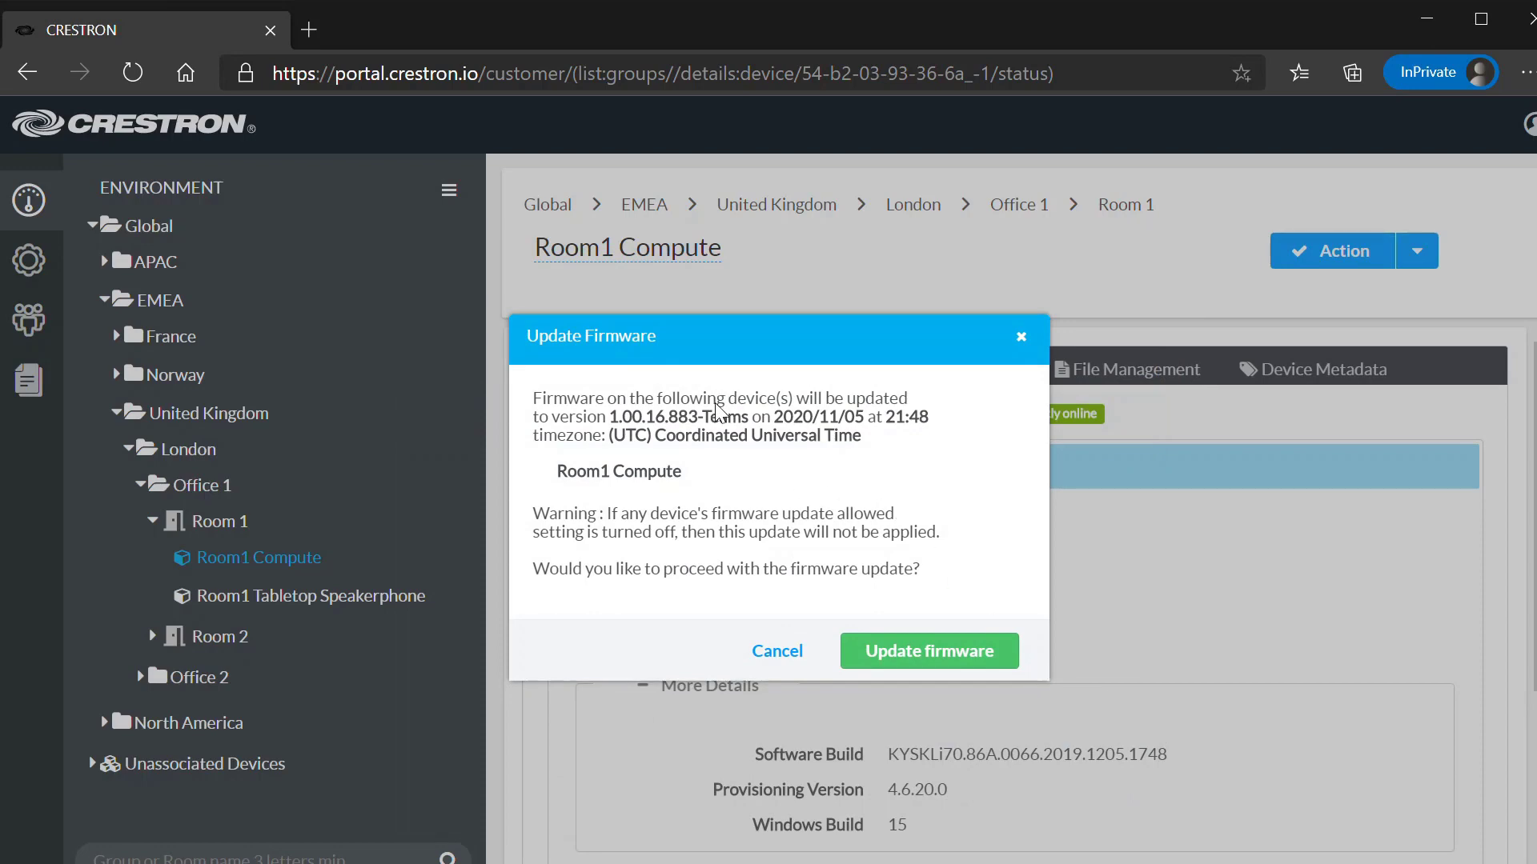
click(935, 652)
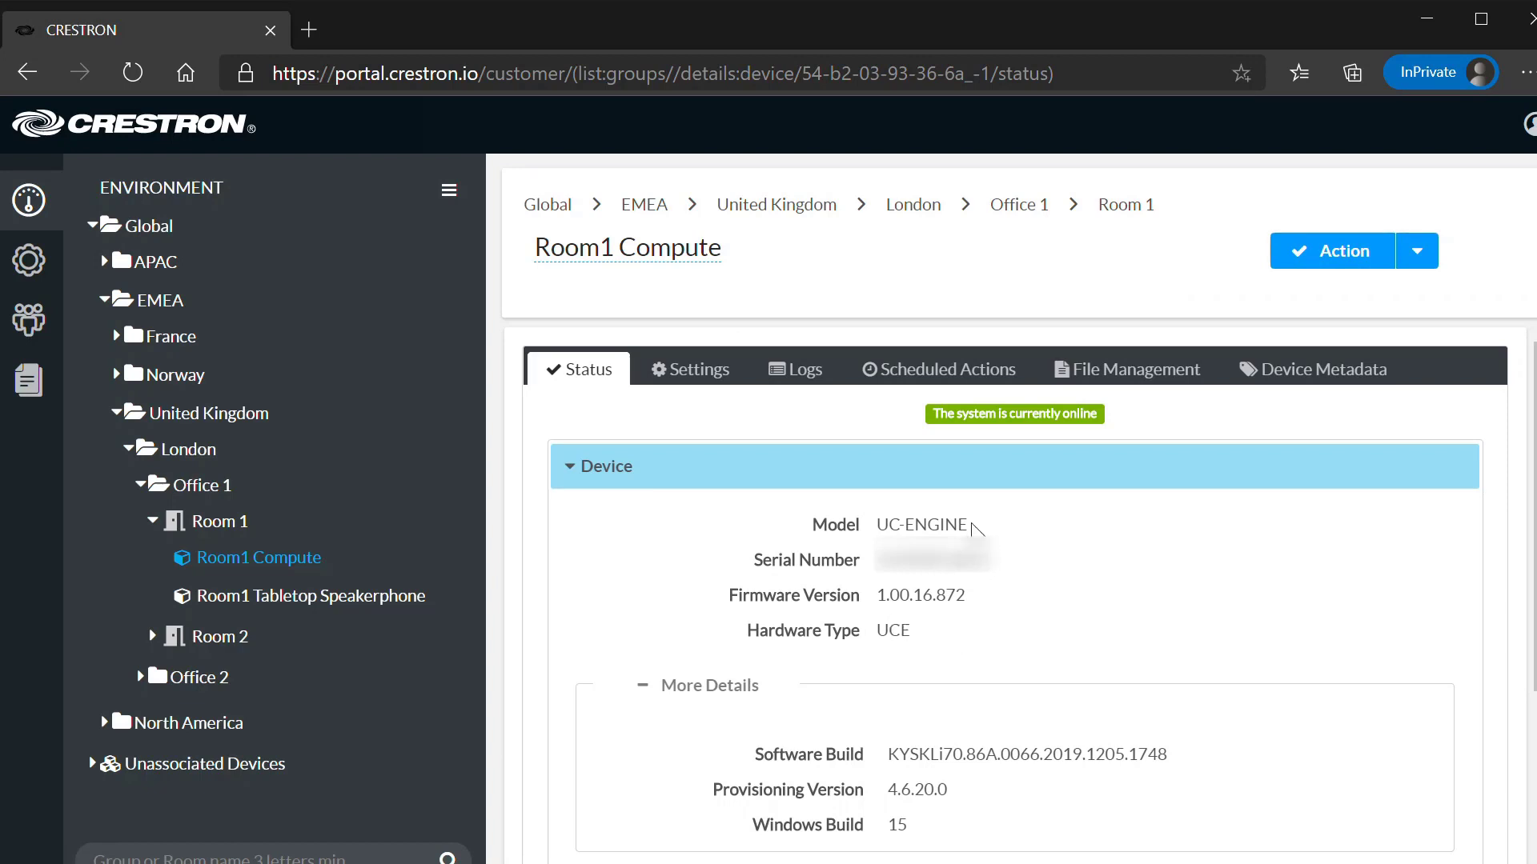
click(911, 374)
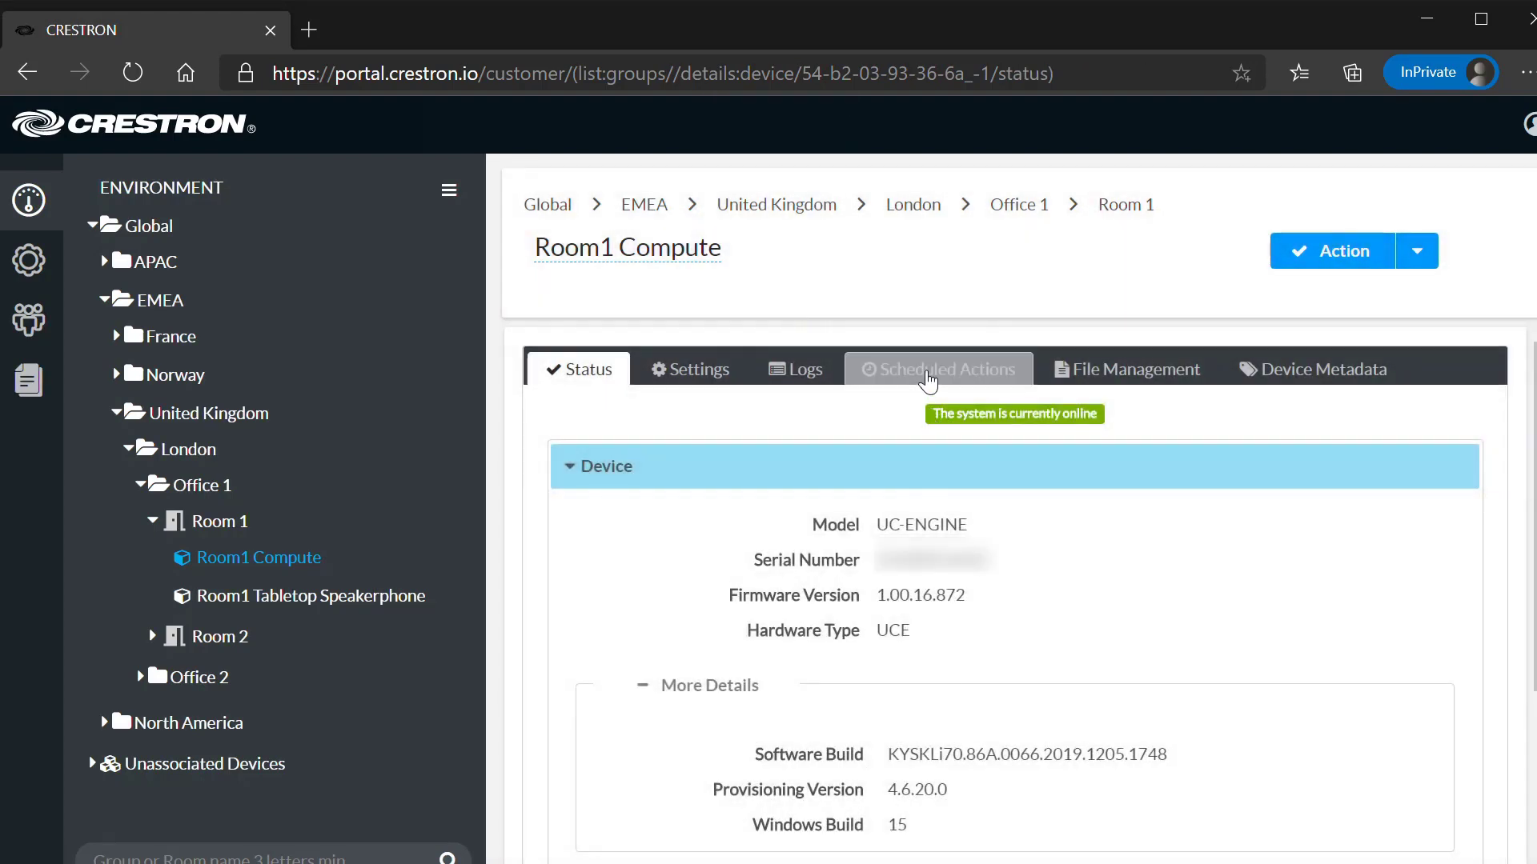
Begin a new scheduled Firmware action for version 1.00.16.883-Teams.
click(928, 376)
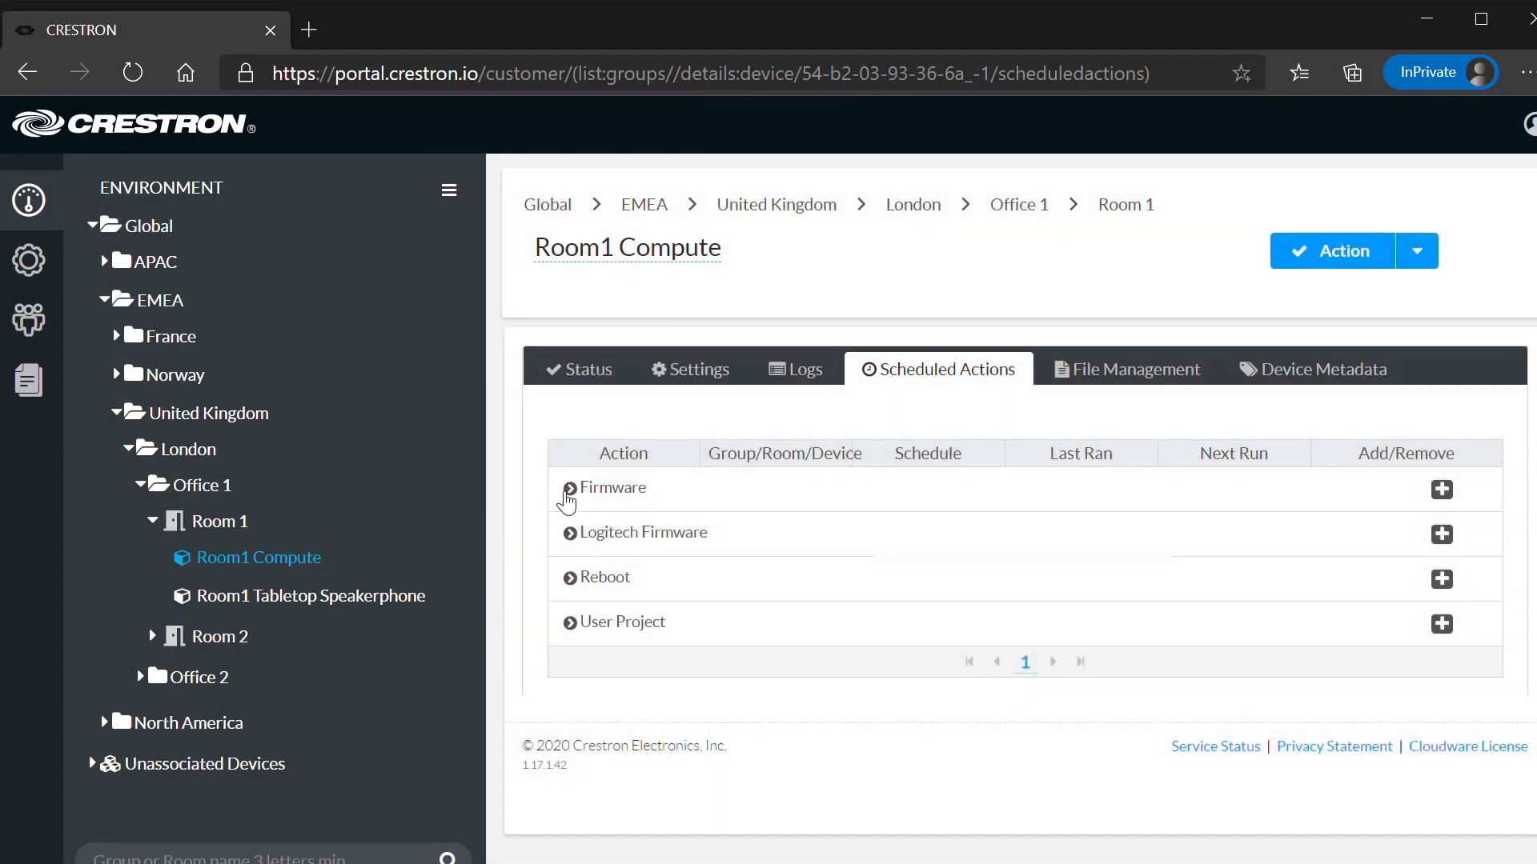
click(561, 500)
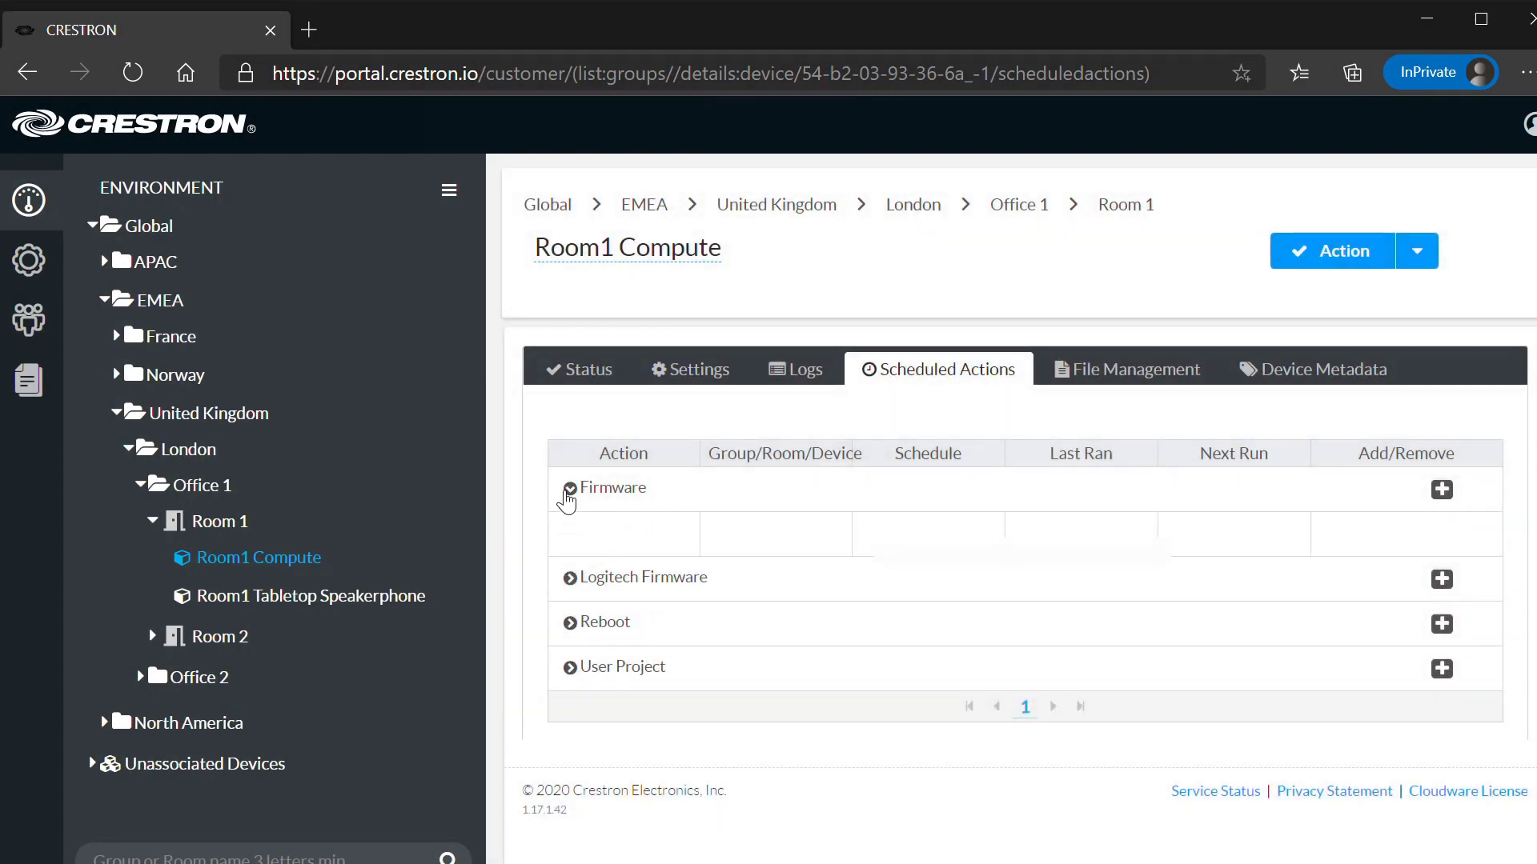
click(1441, 489)
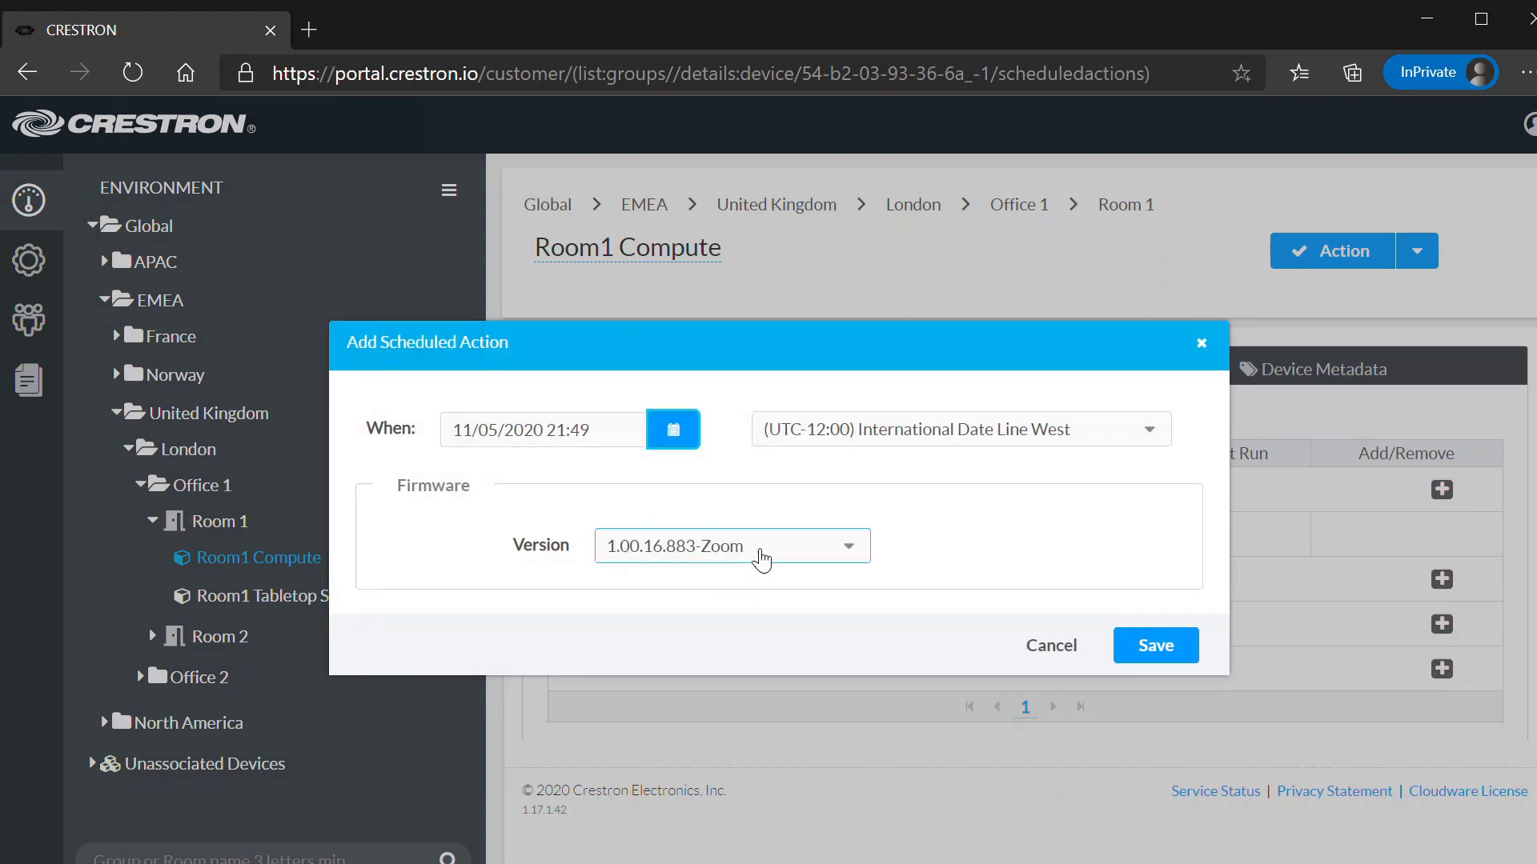
click(761, 548)
click(689, 623)
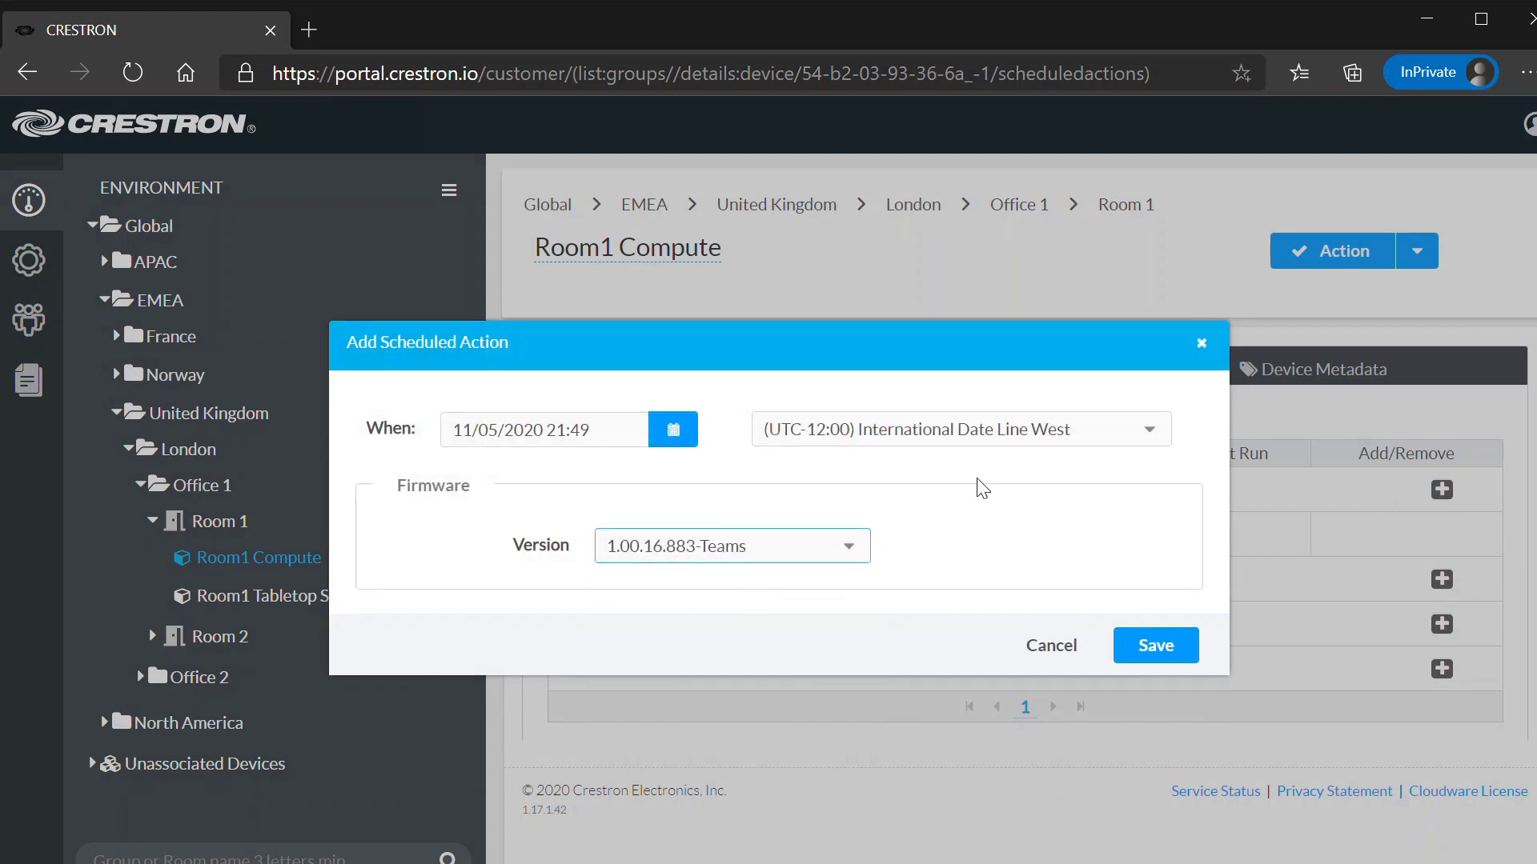
Try London time zone at hour 23, abandon it, then expand Logitech Firmware and Reboot entries.
click(915, 436)
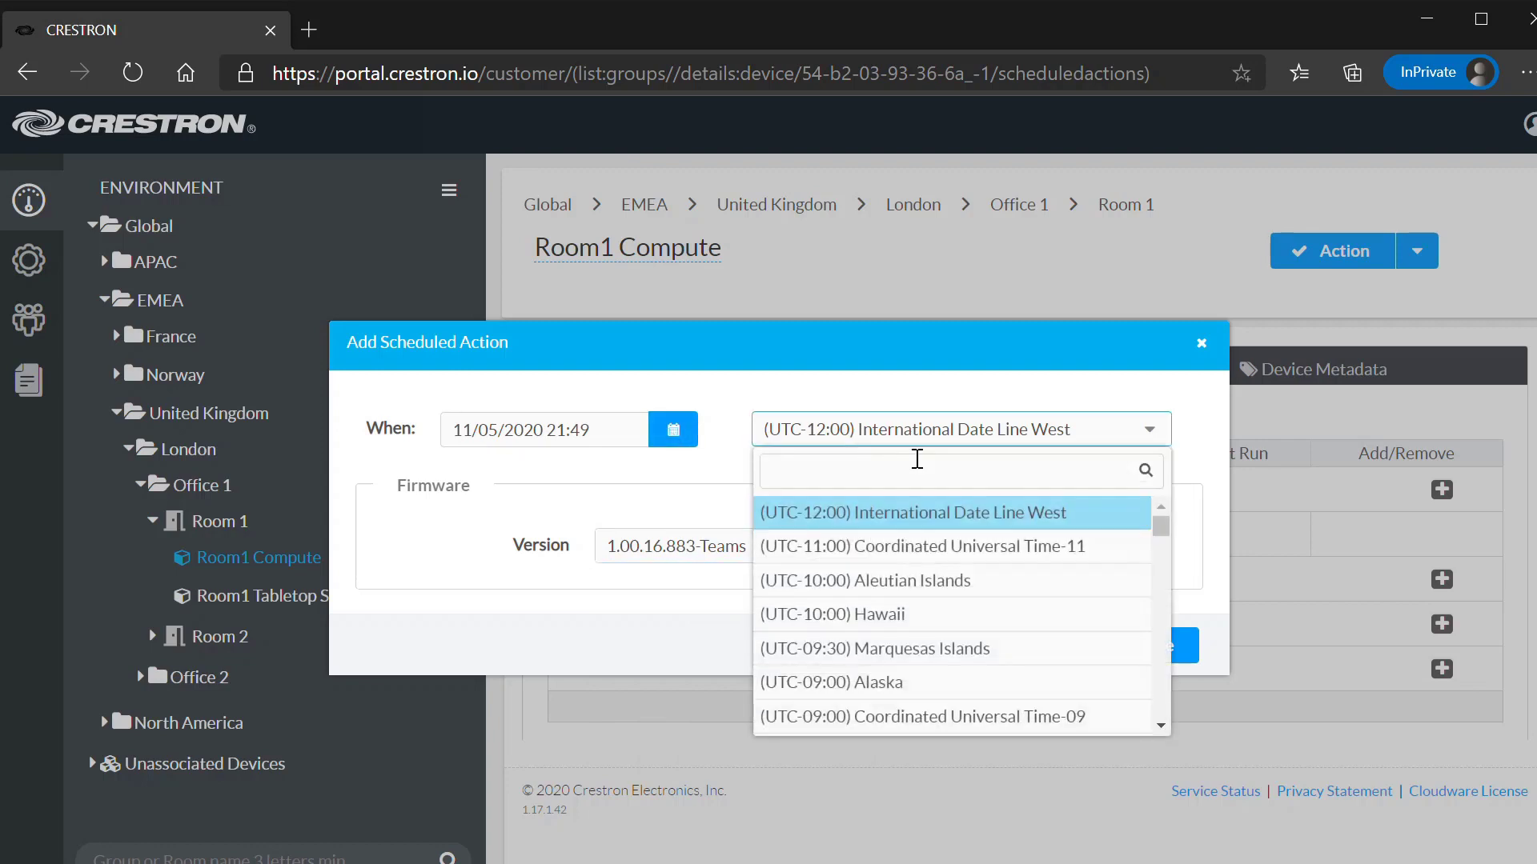
text(lond)
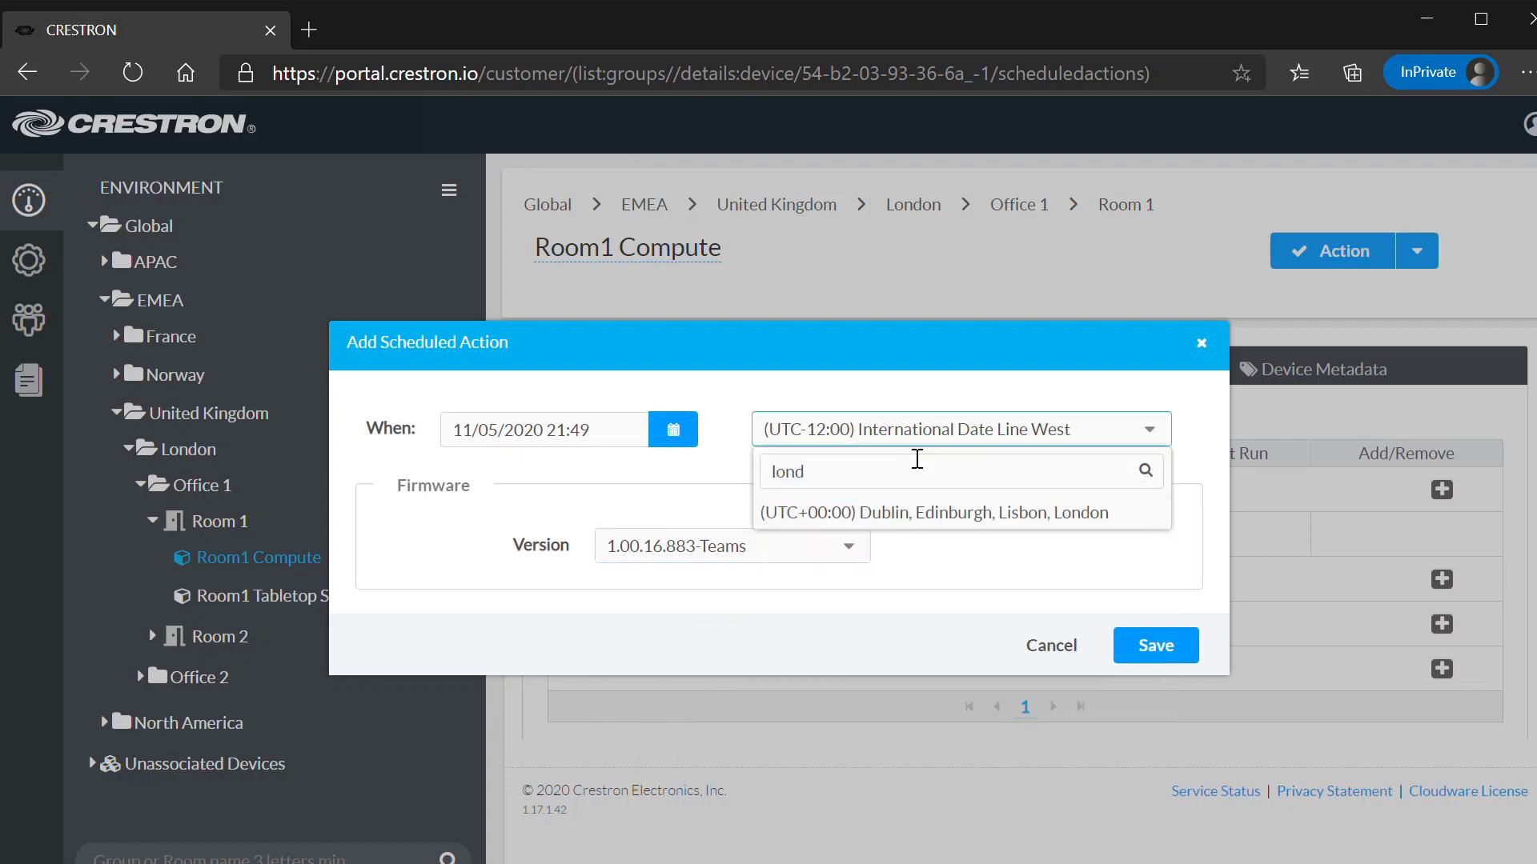
click(864, 513)
click(672, 430)
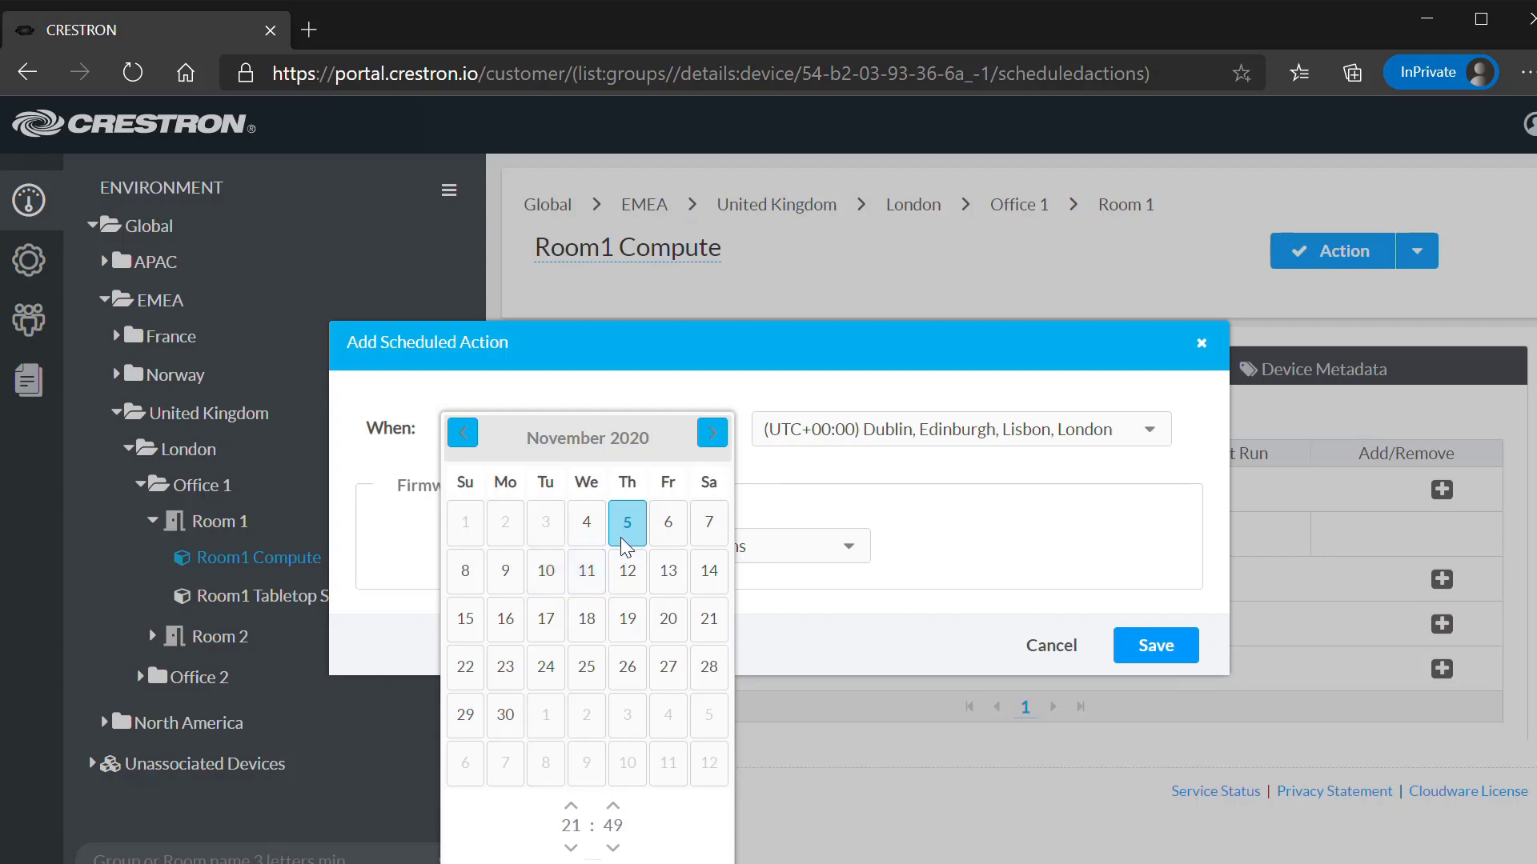
click(571, 805)
click(571, 805)
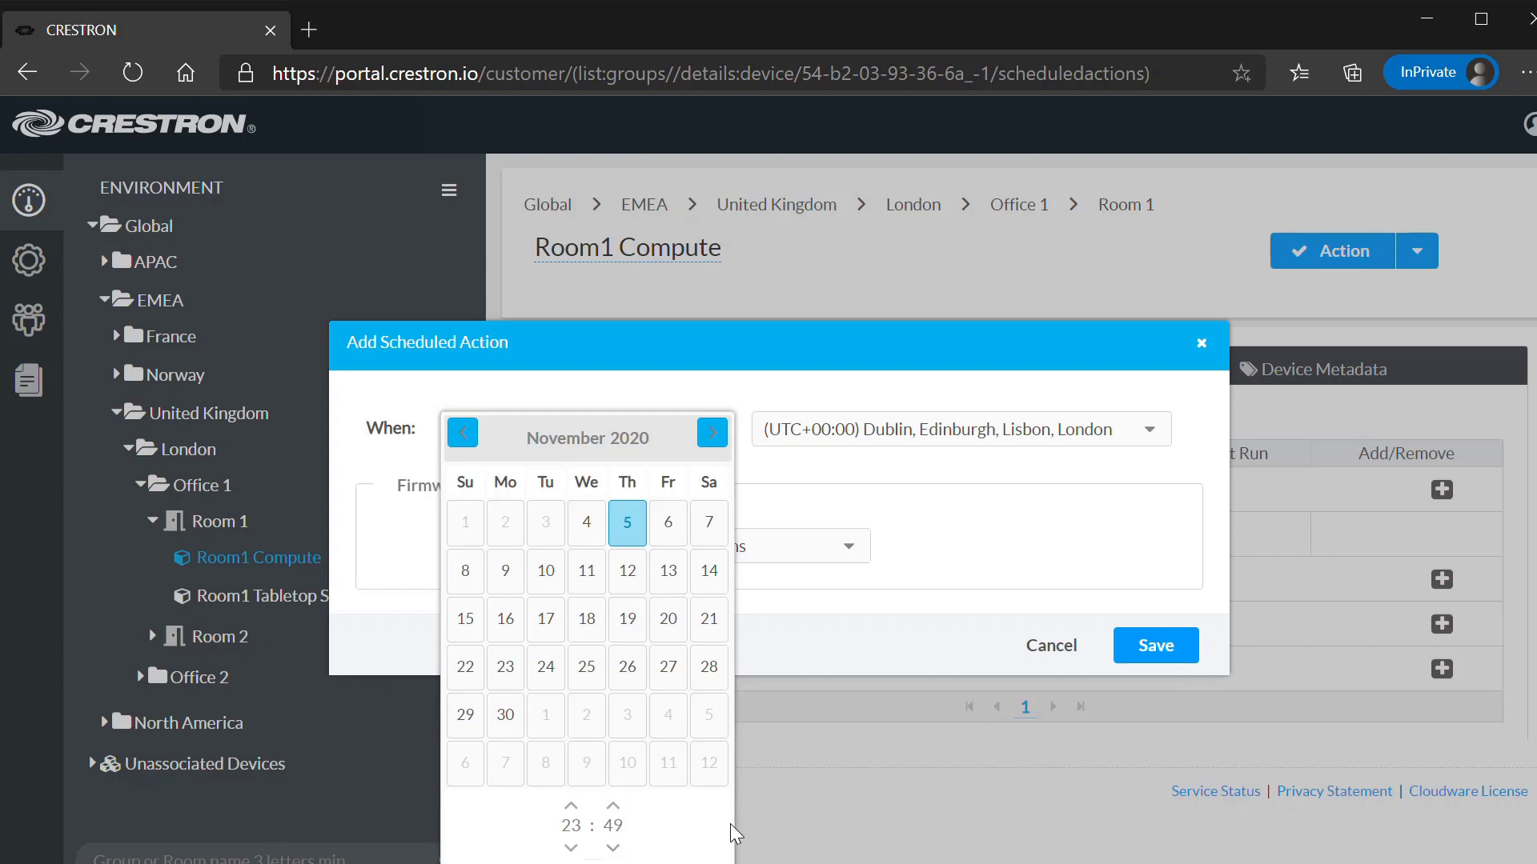
click(1030, 656)
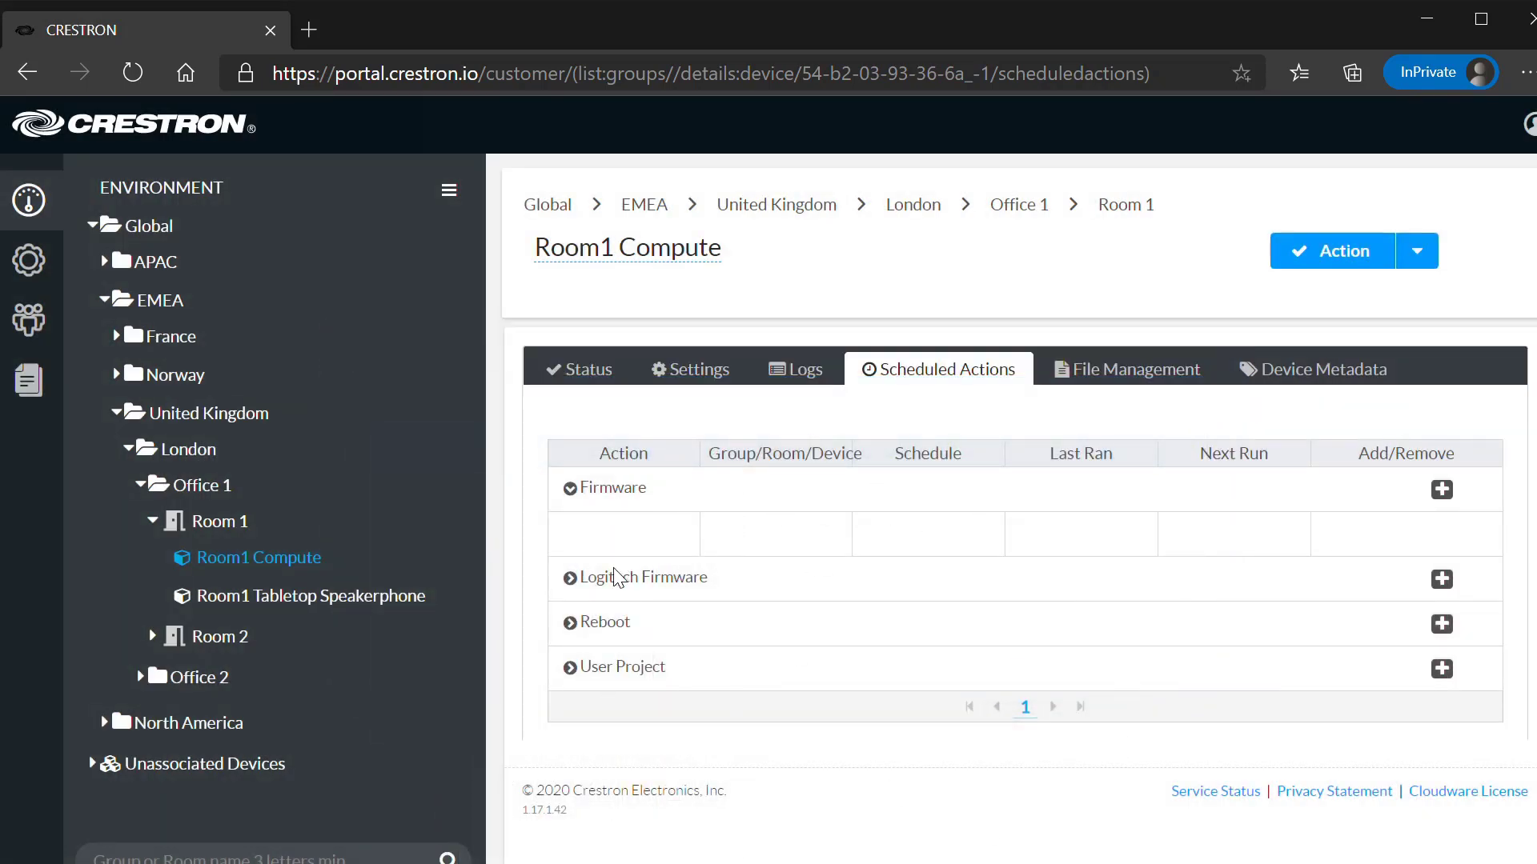
click(570, 578)
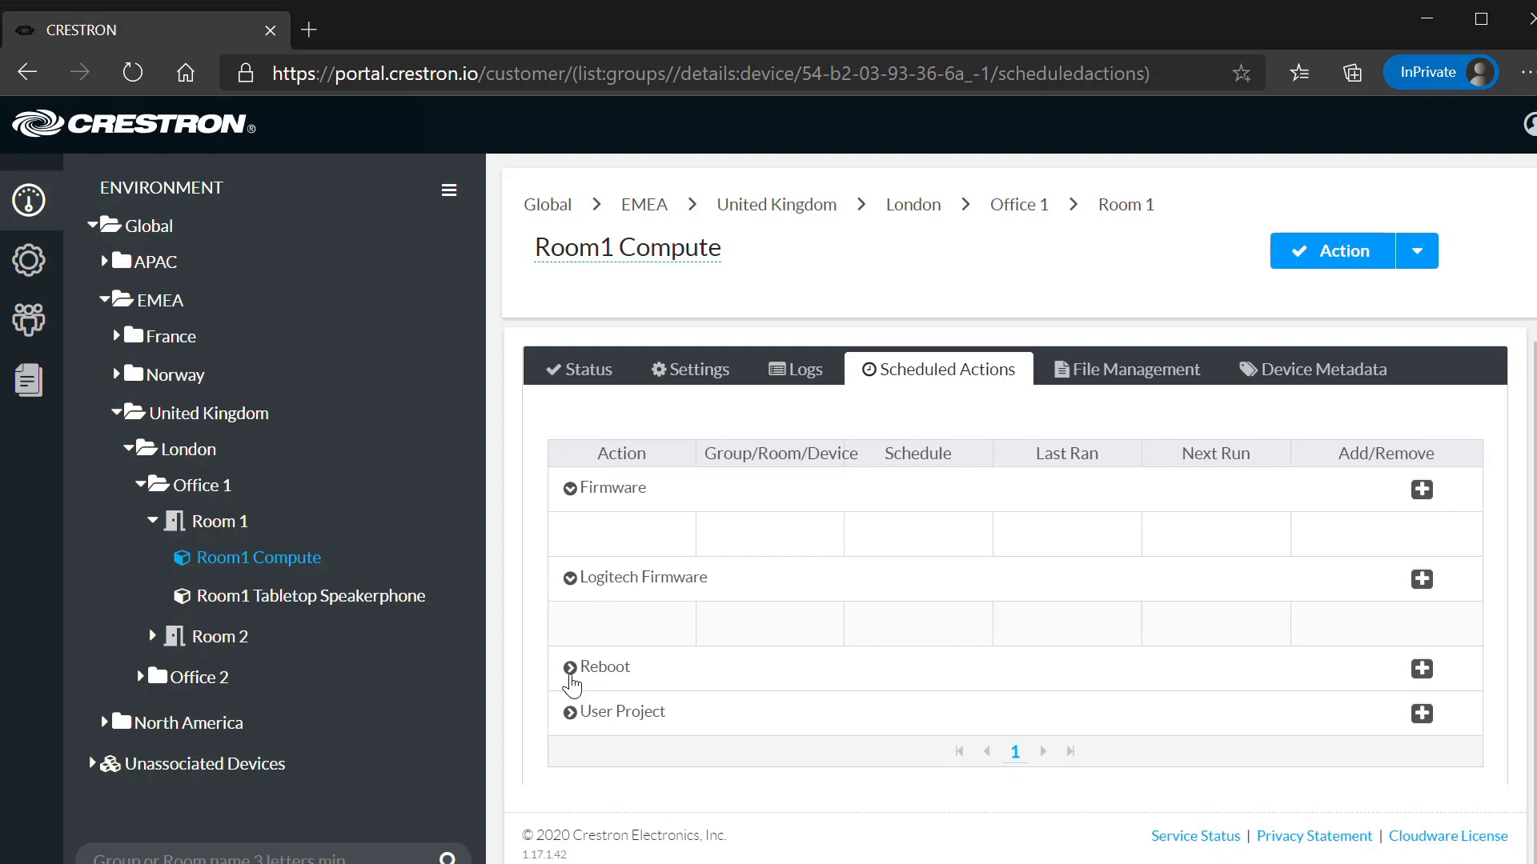
click(571, 674)
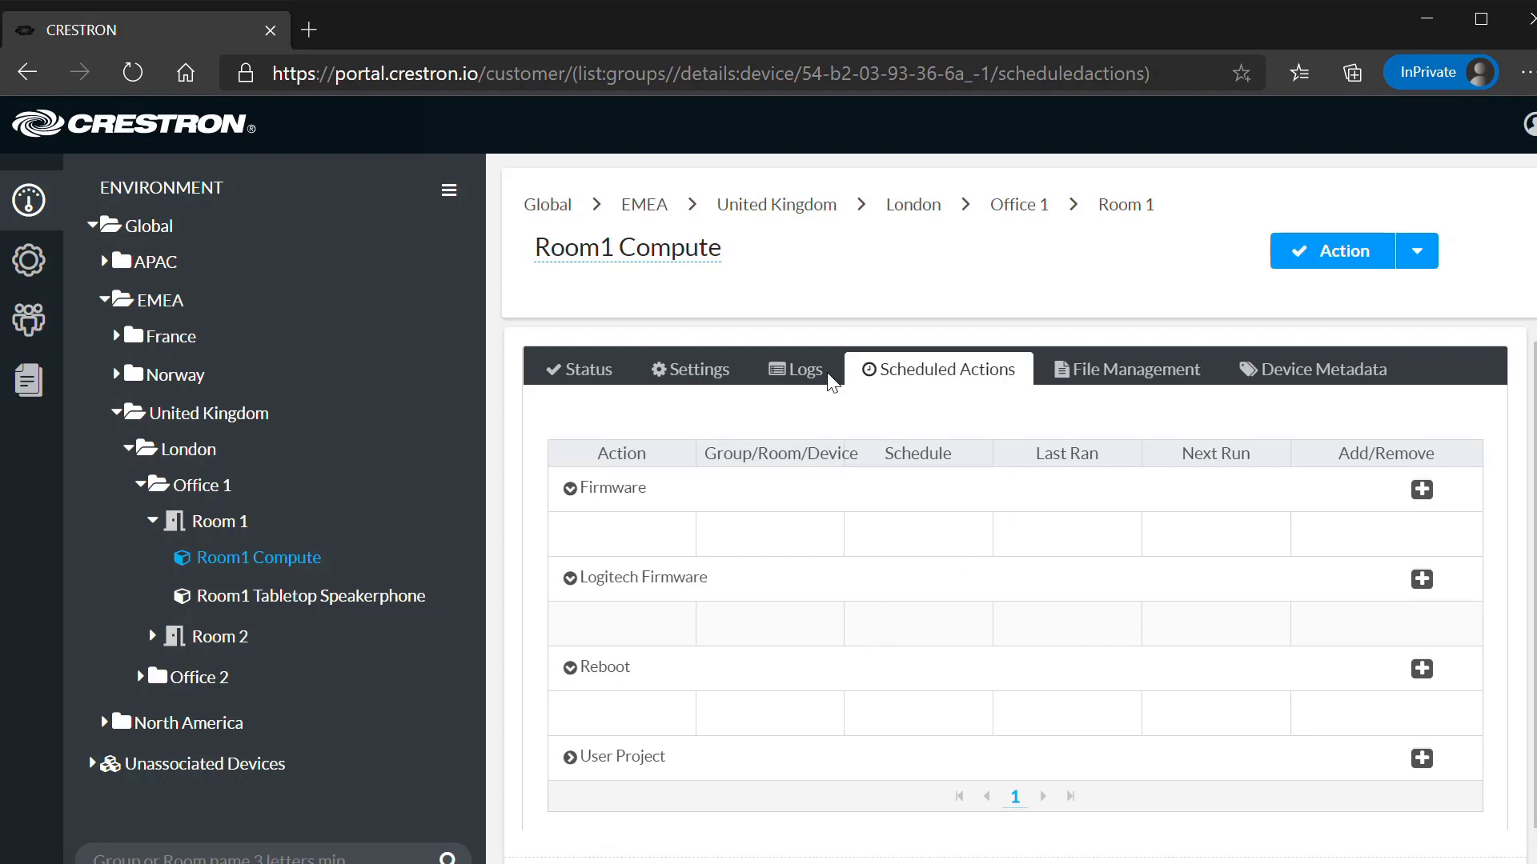
Expand Peripherals on Room1 Compute's Status tab to check microphone, speakers and HDMI Ingest health.
click(589, 368)
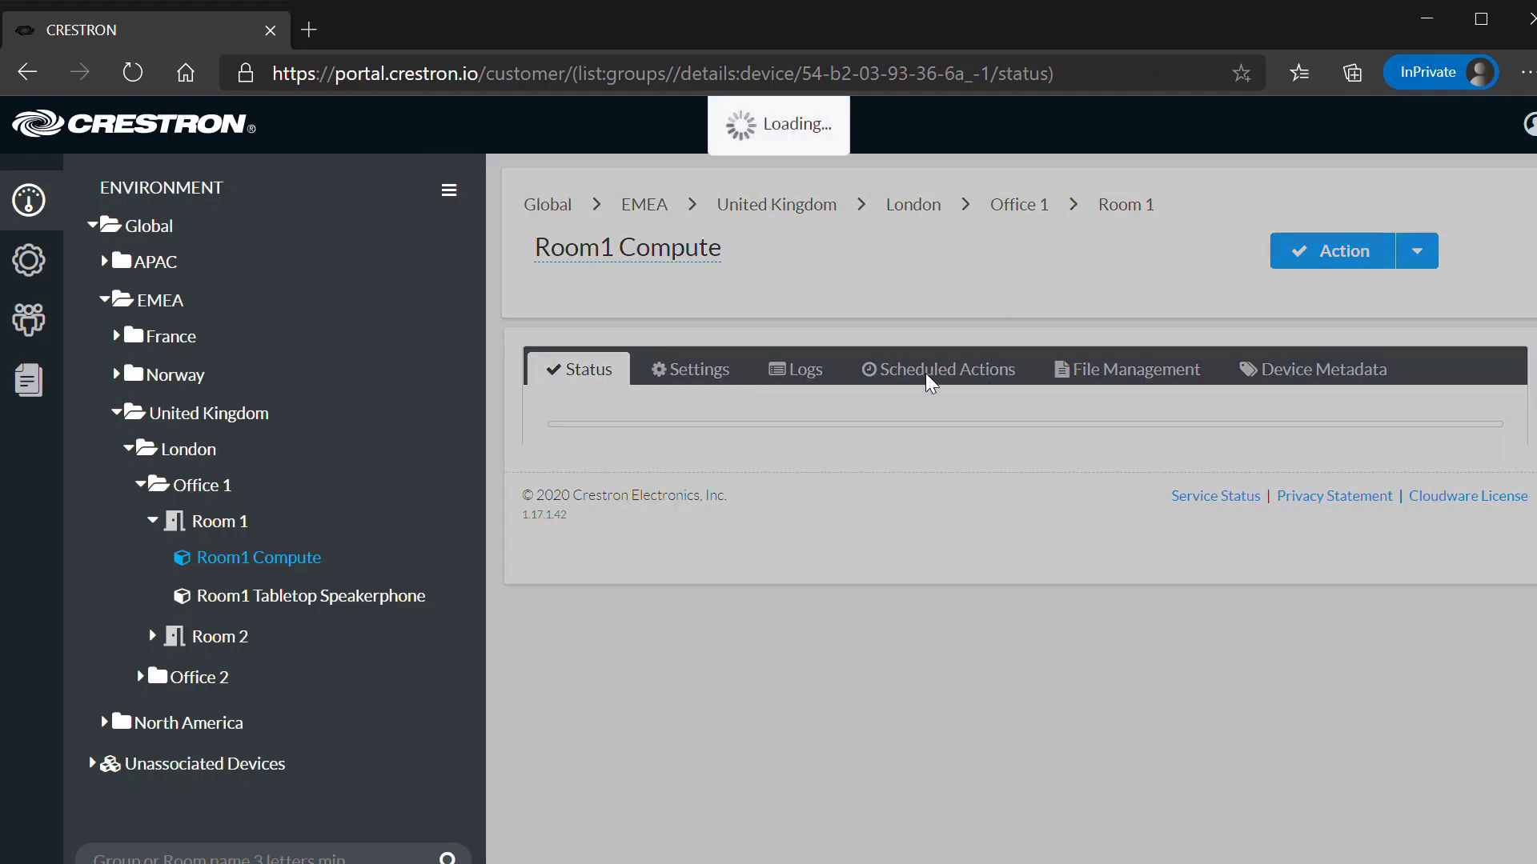
scroll(830, 752, down, 4)
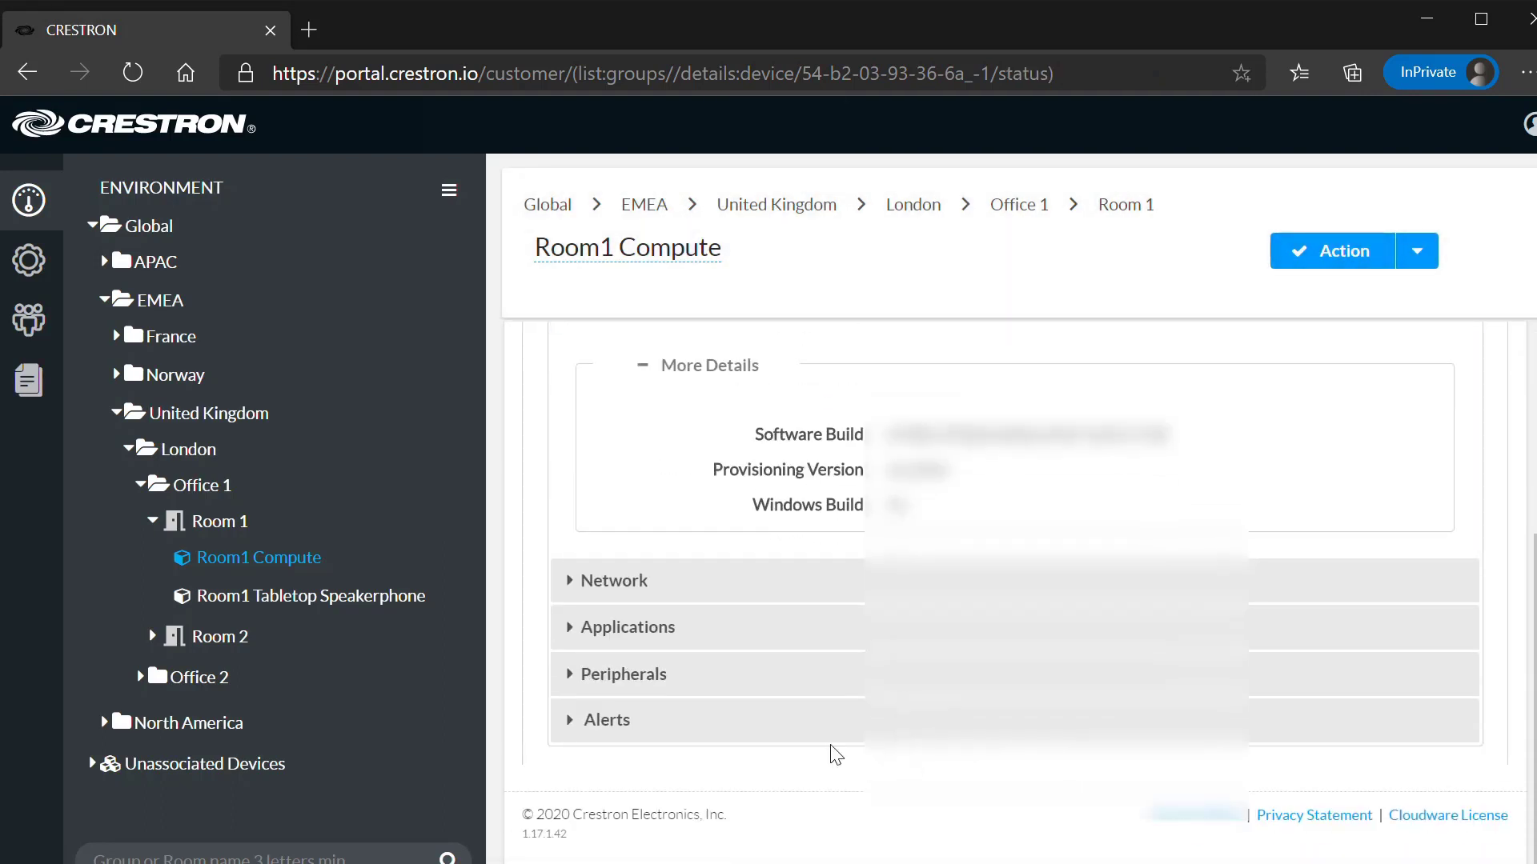
click(704, 692)
scroll(730, 691, down, 4)
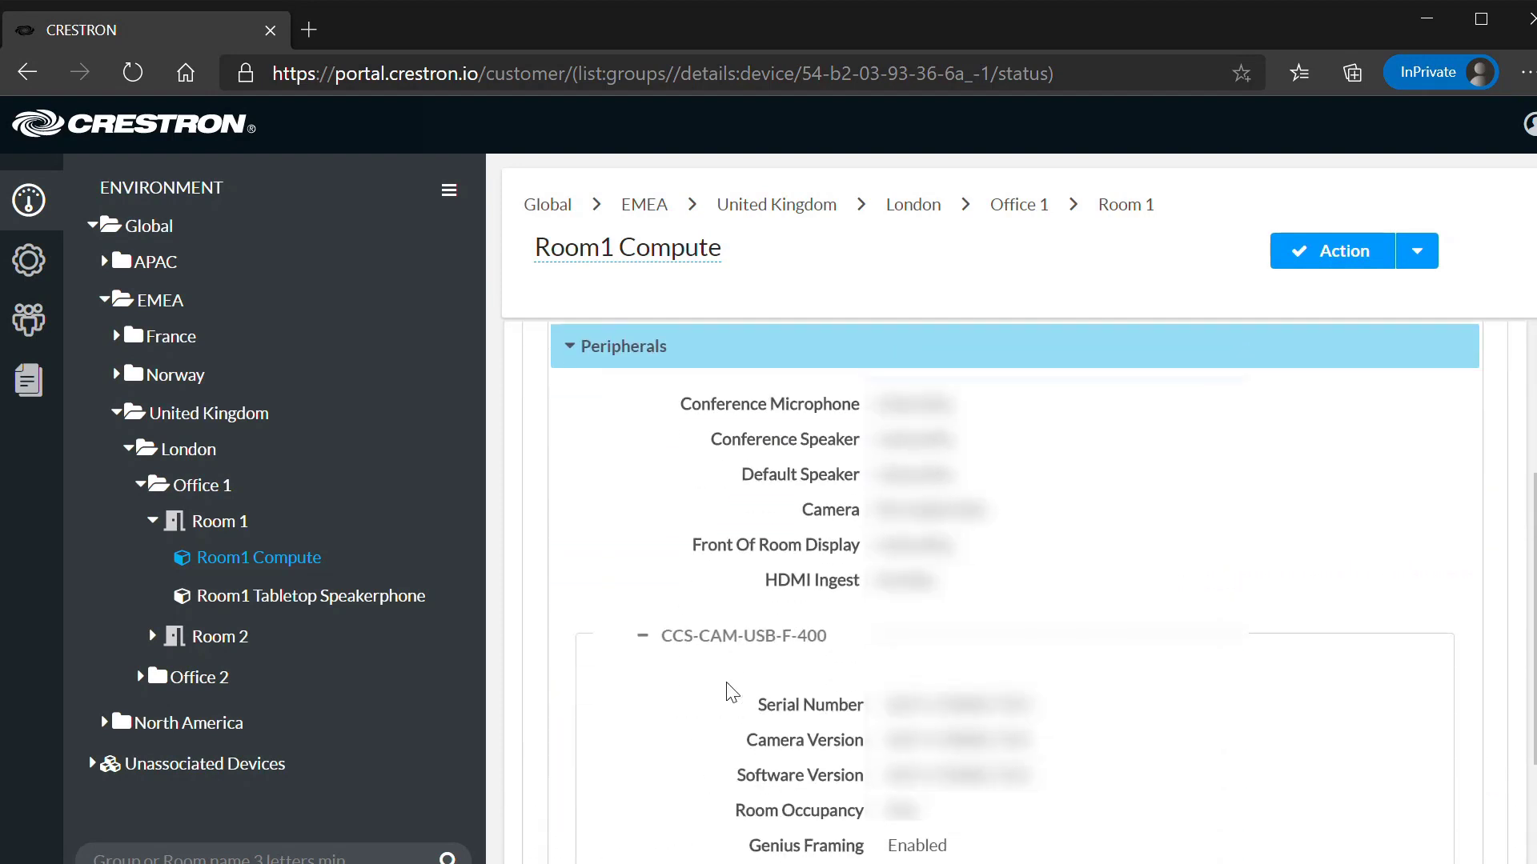
drag(781, 637, 721, 636)
click(724, 641)
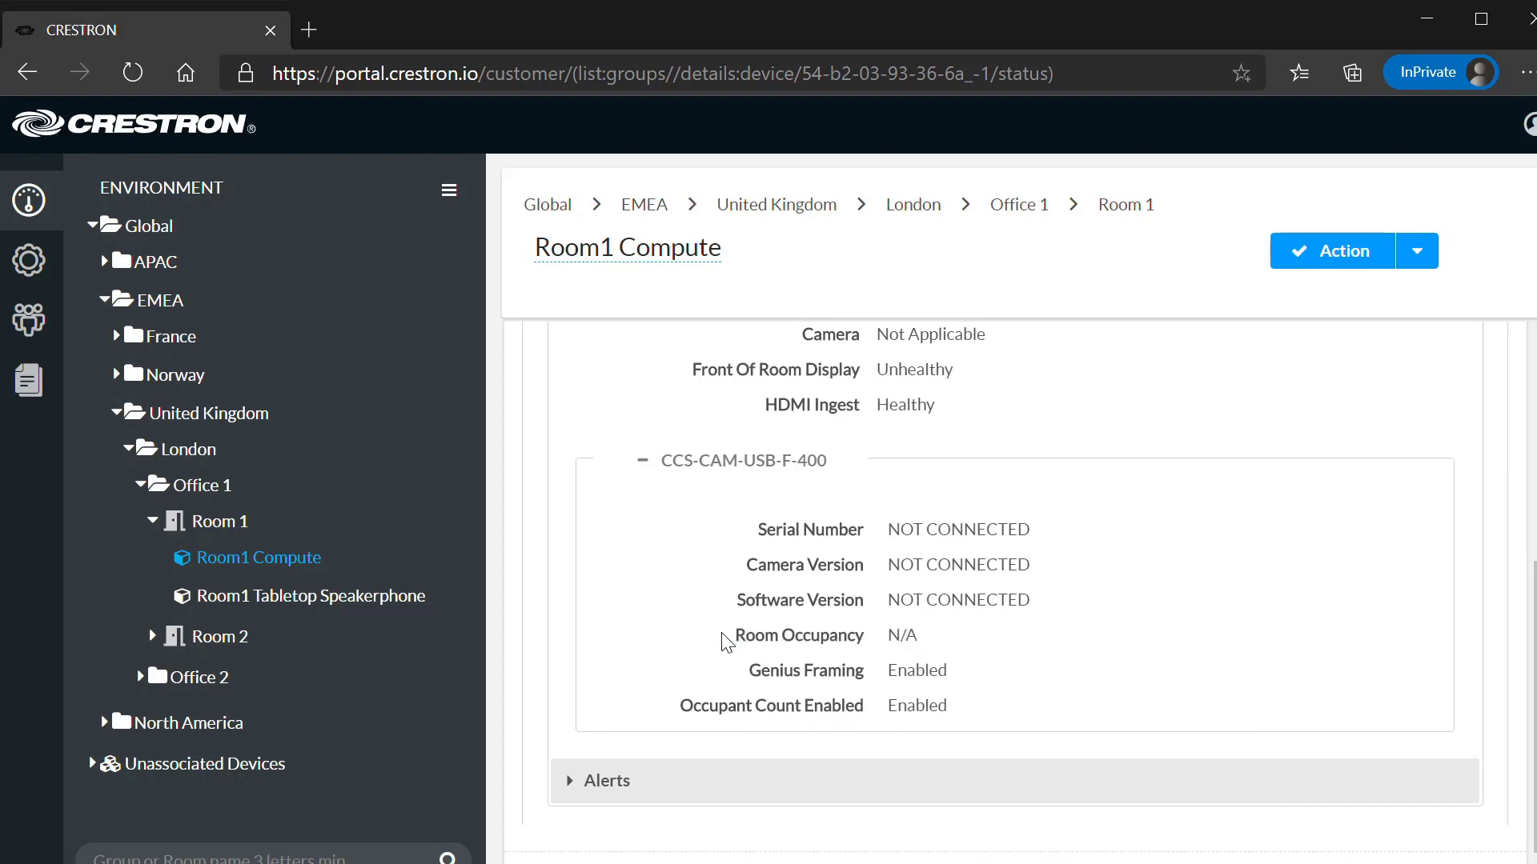
scroll(727, 642, up, 4)
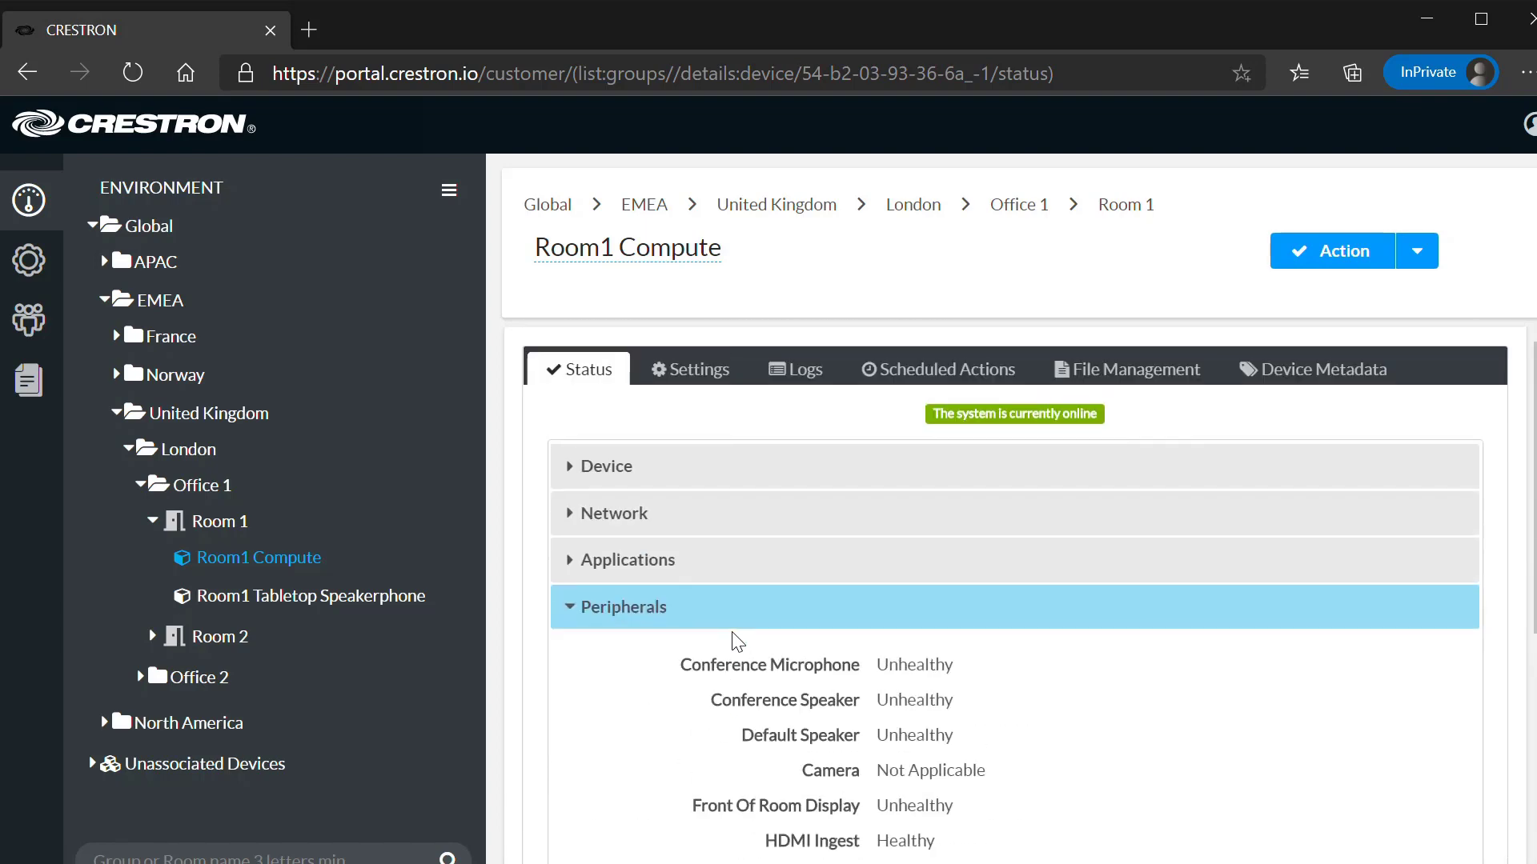
Enter 2 as the Maximum Occupancy Count on Room1 Compute's Device Metadata tab.
click(1353, 383)
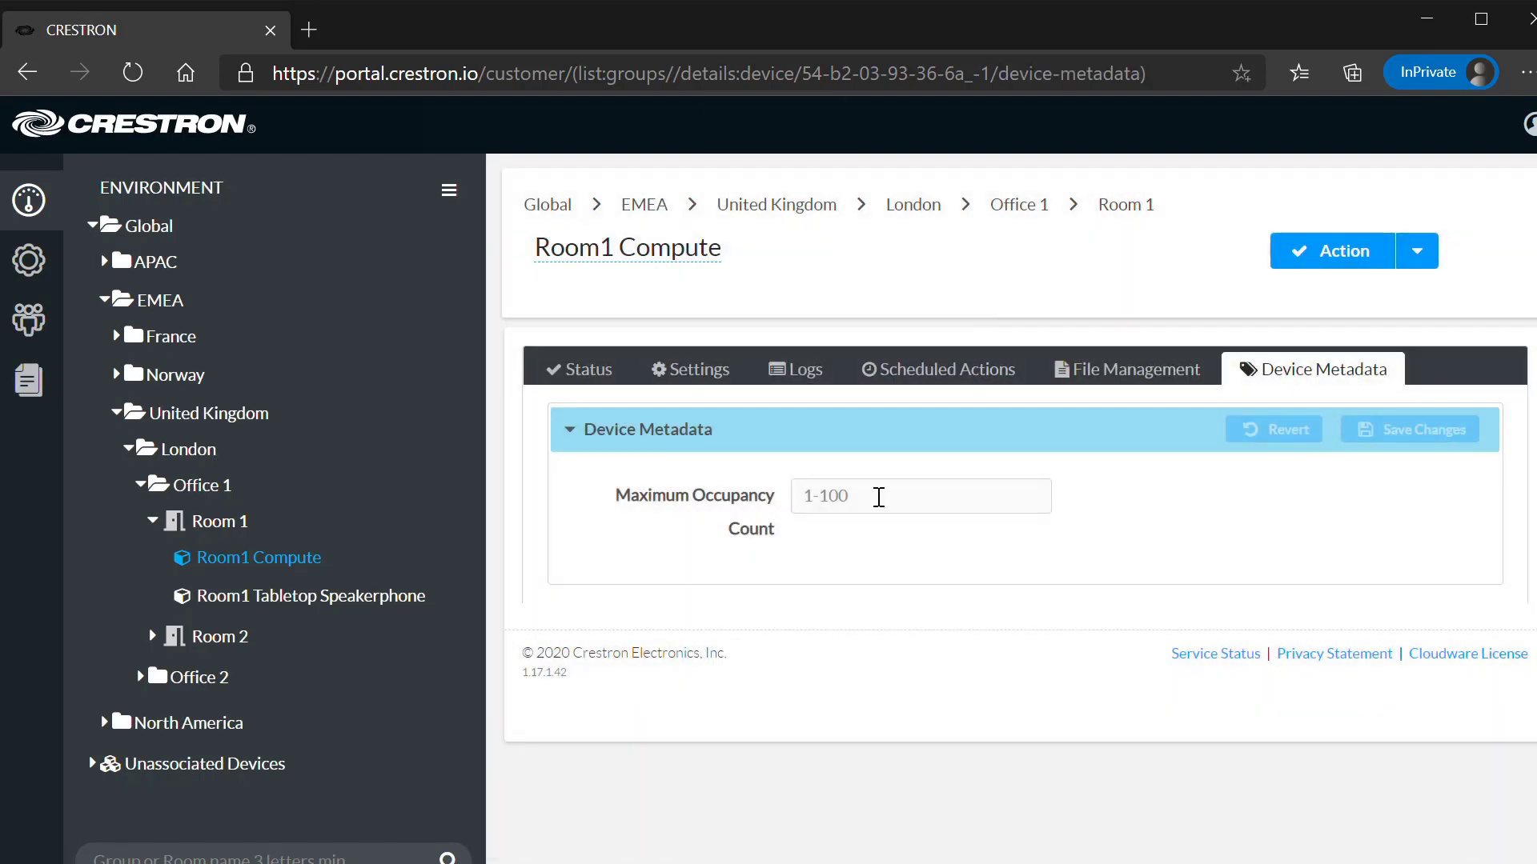
click(878, 498)
text(1)
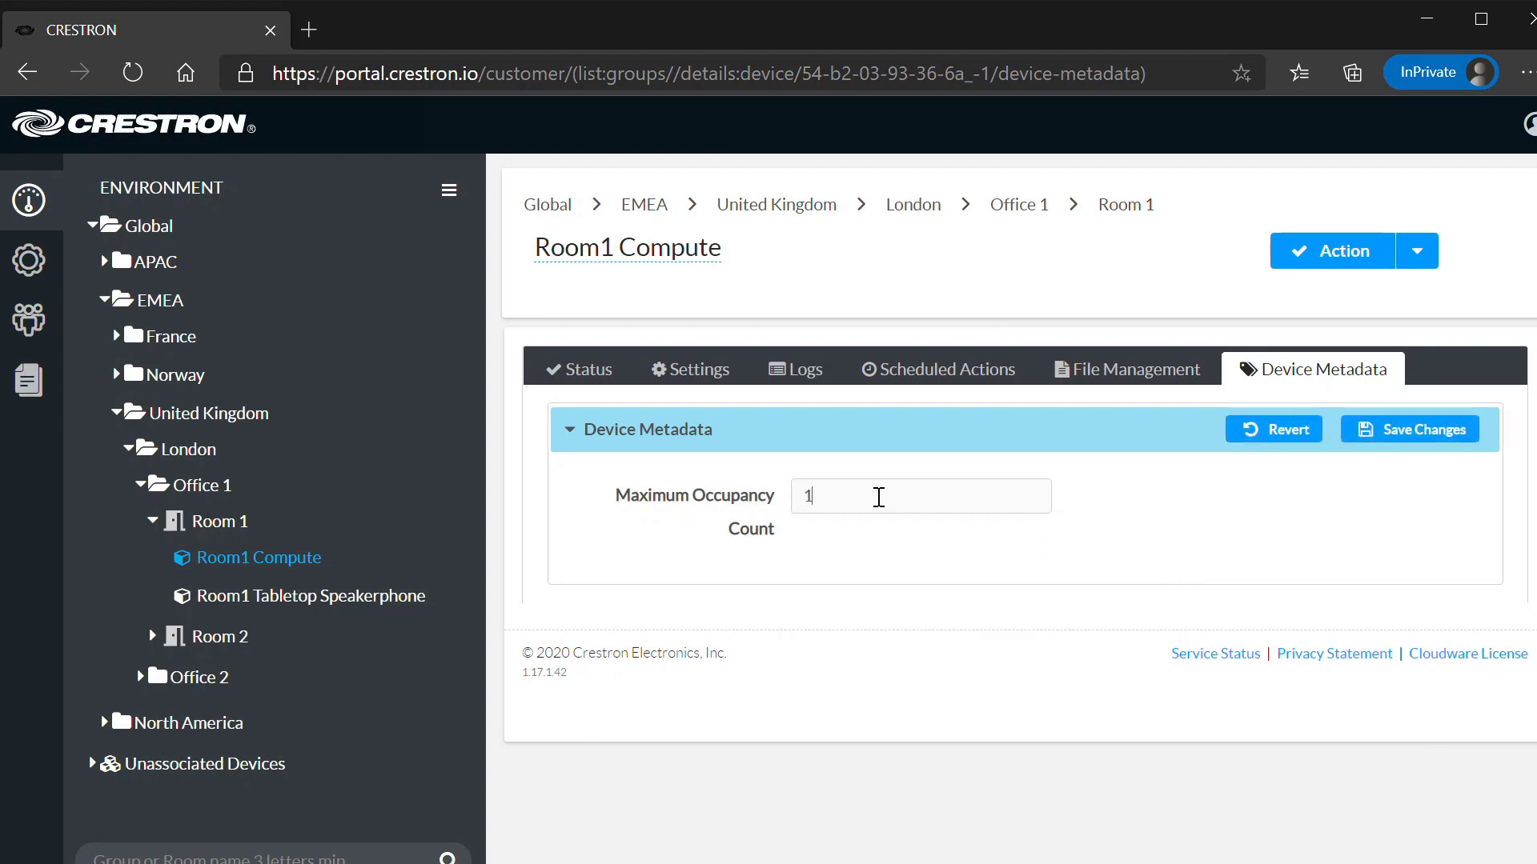
key(BackSpace)
text(2)
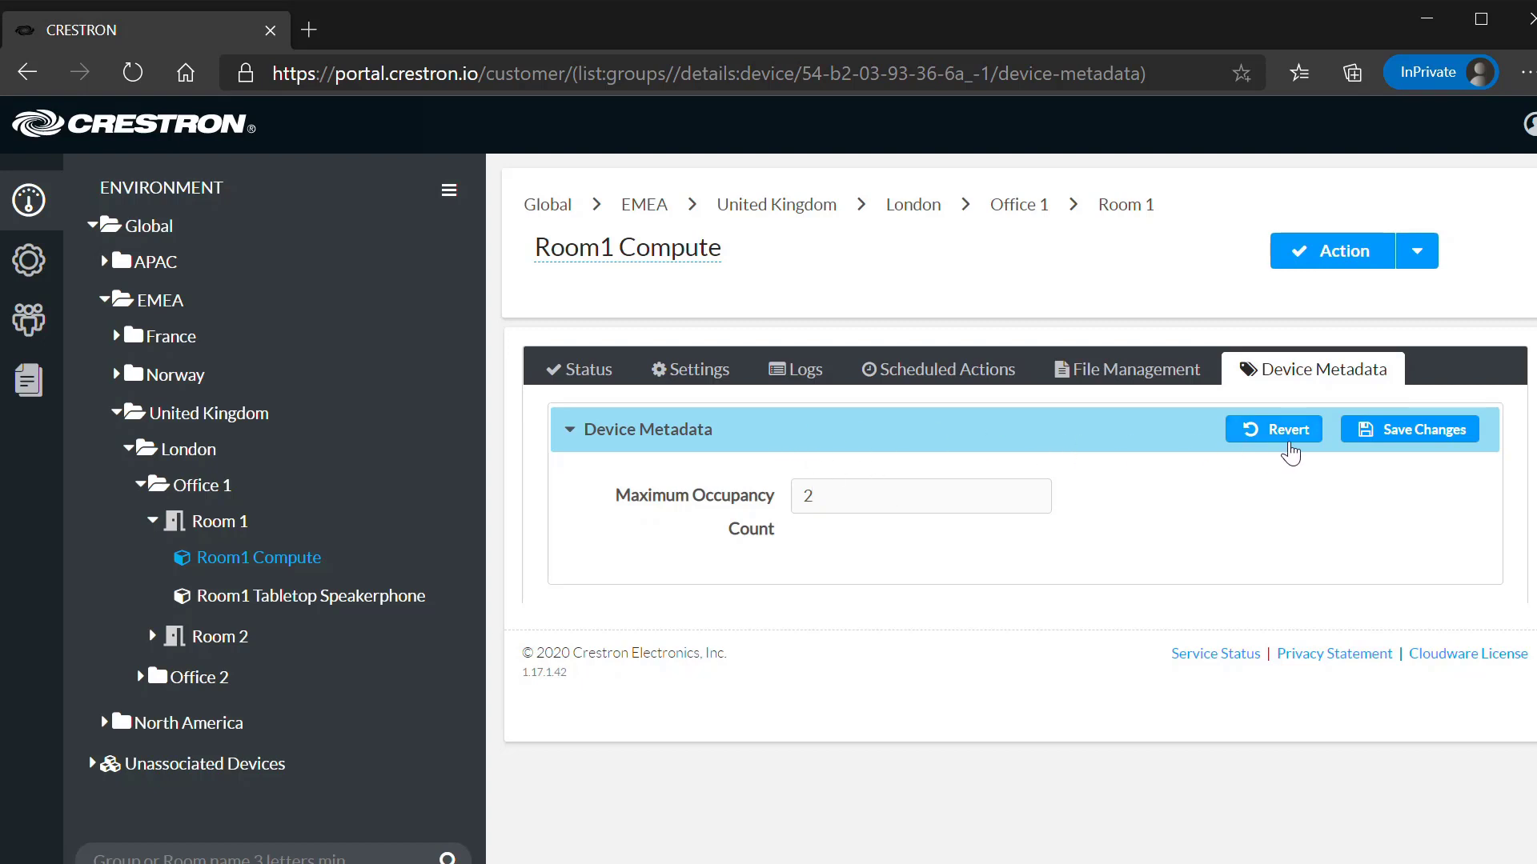
Review Room1 Compute's Settings, expanding Peripherals for camera toggles, then return to System Setup with DHCP enabled.
click(708, 390)
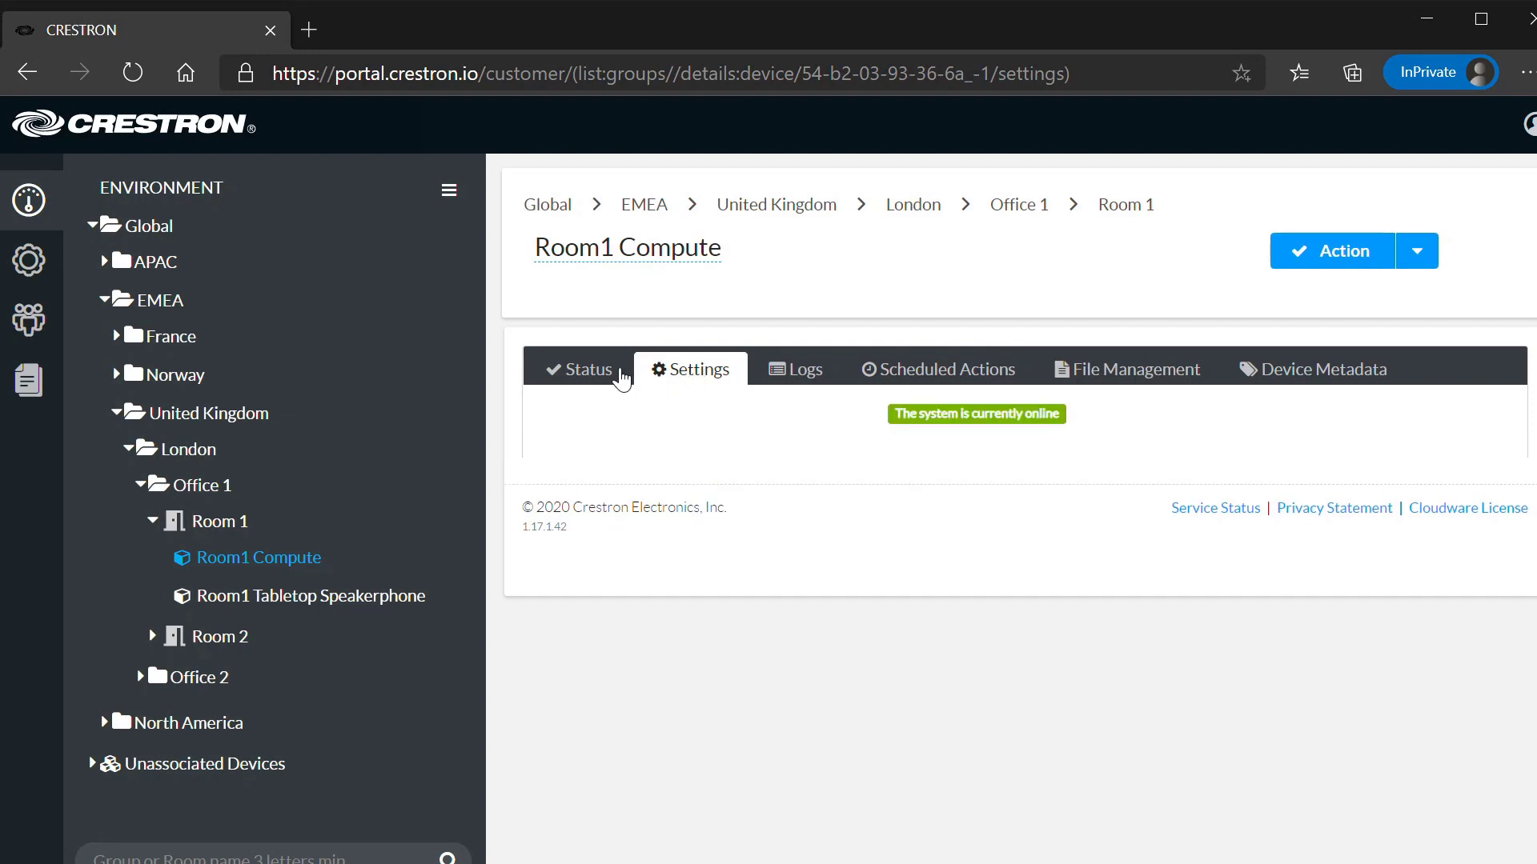
scroll(804, 576, down, 3)
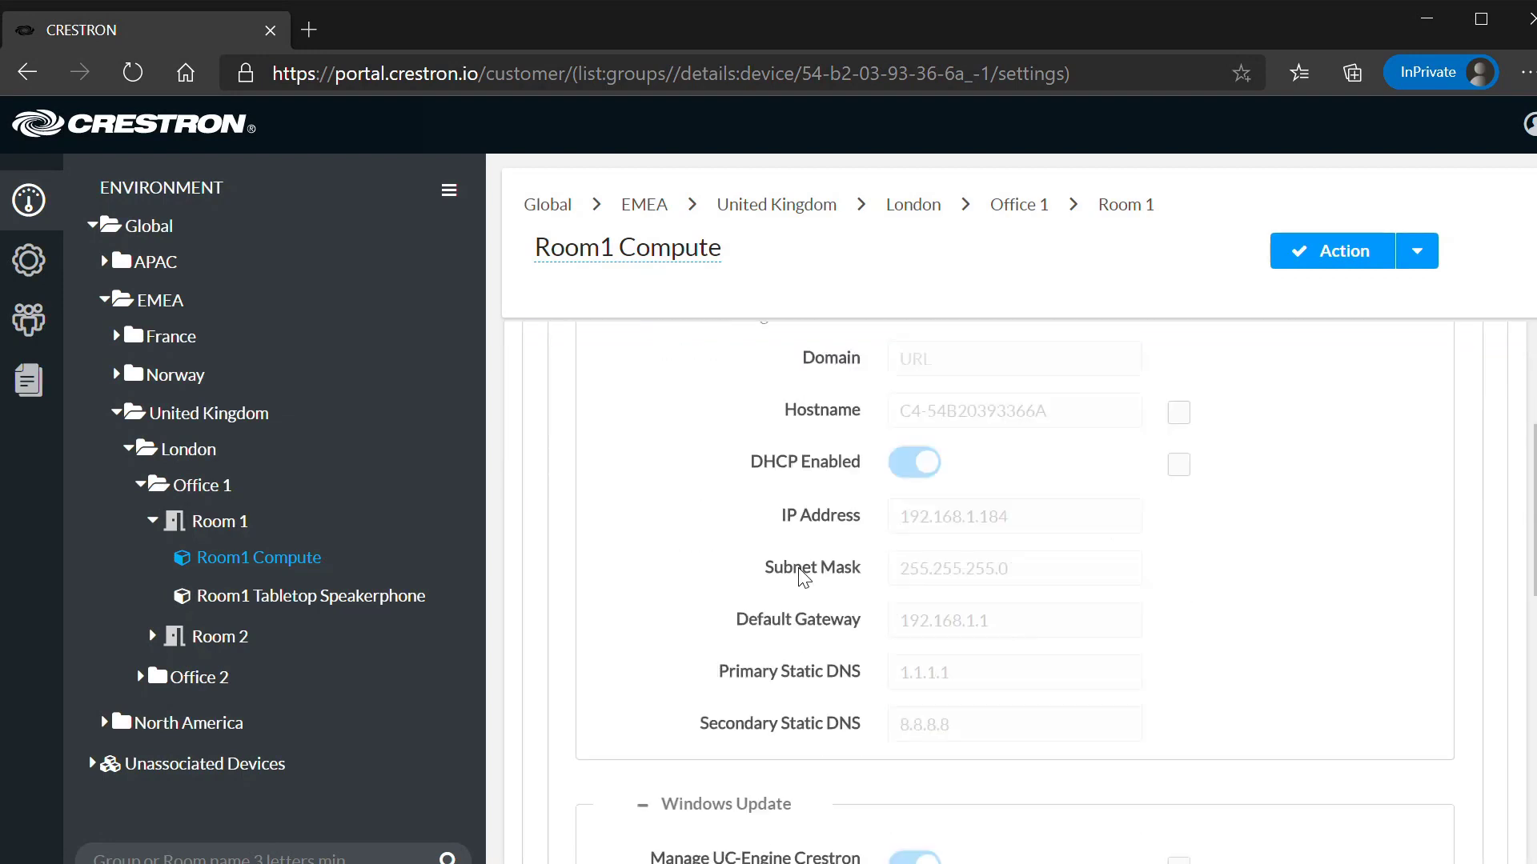
scroll(804, 572, down, 6)
click(808, 560)
scroll(673, 545, down, 1)
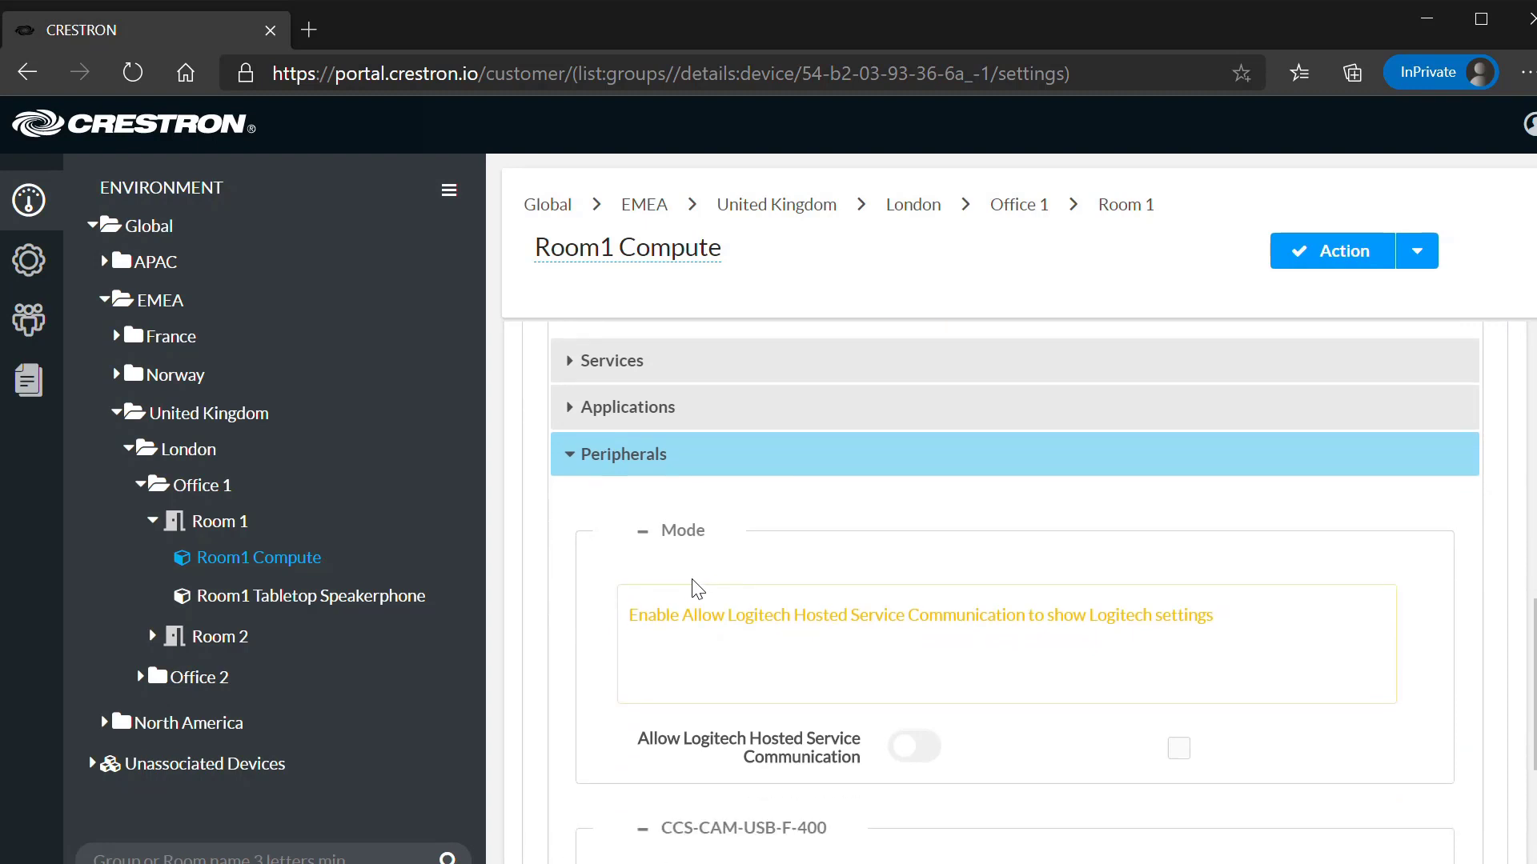
scroll(885, 569, down, 5)
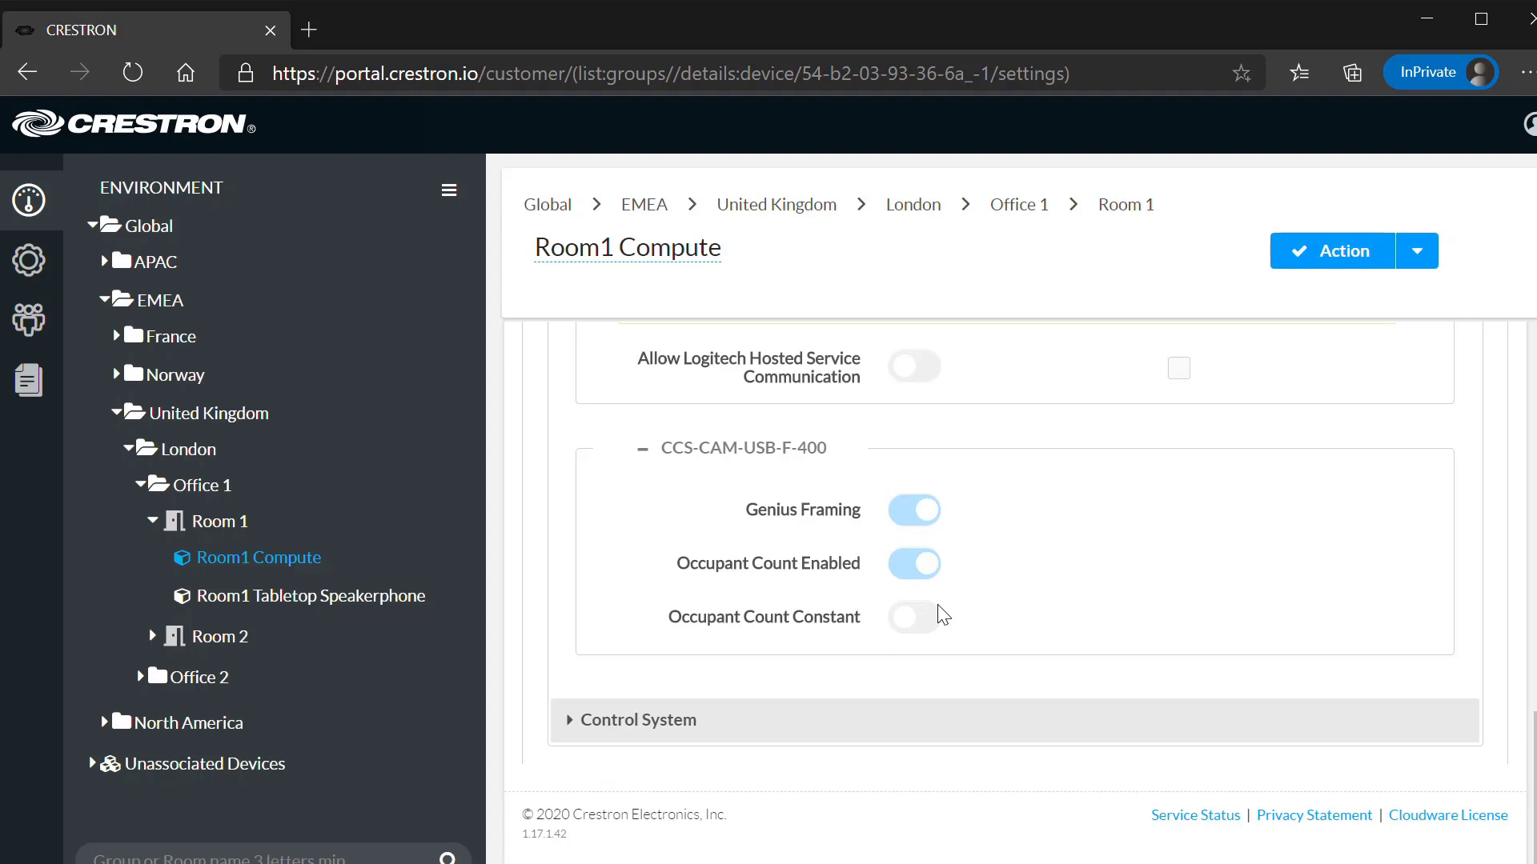
scroll(944, 584, up, 3)
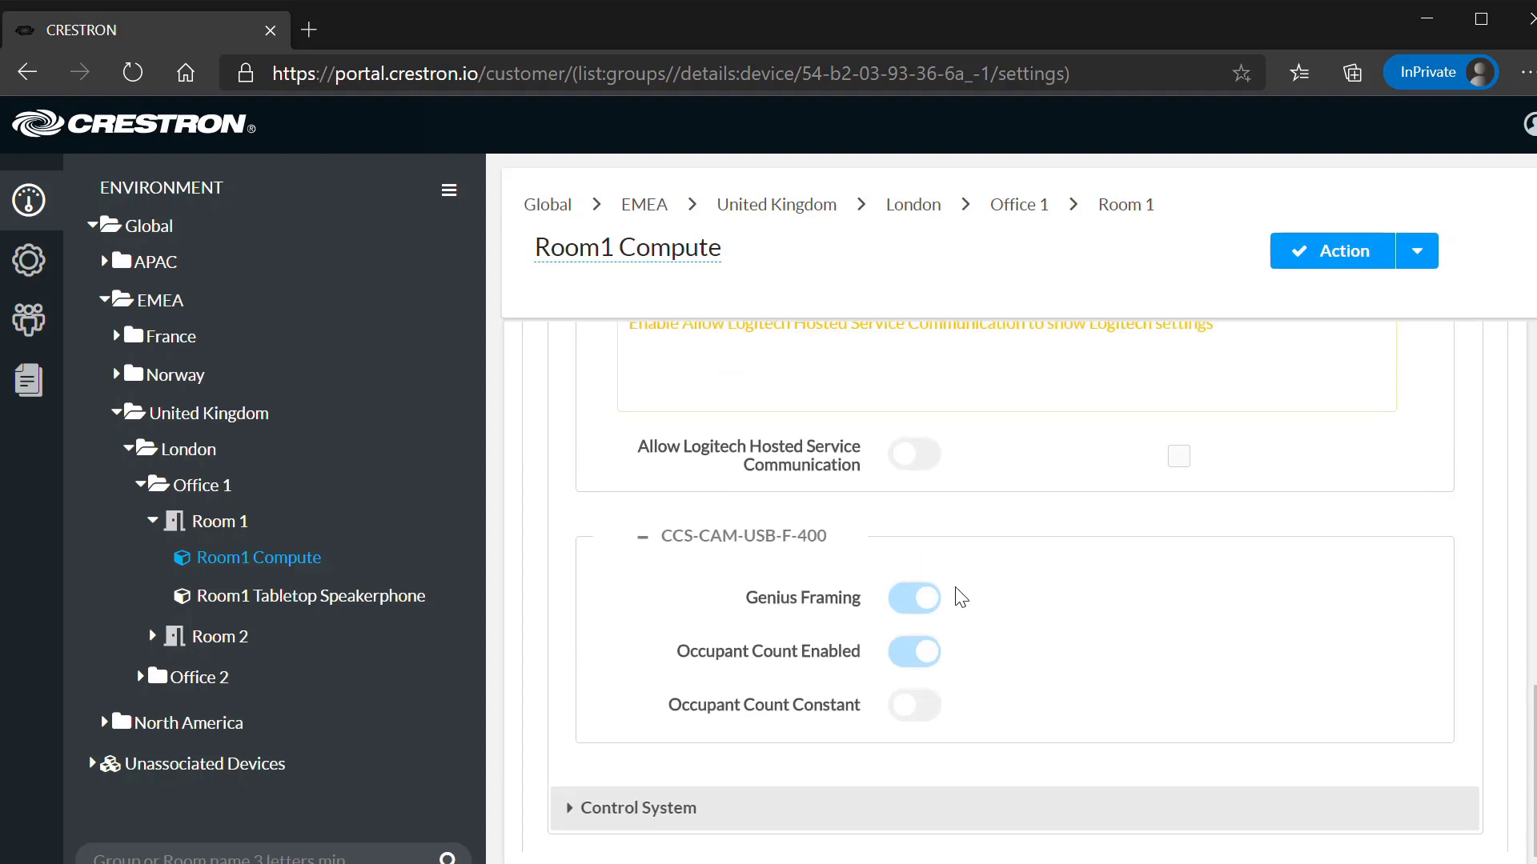
scroll(979, 568, up, 5)
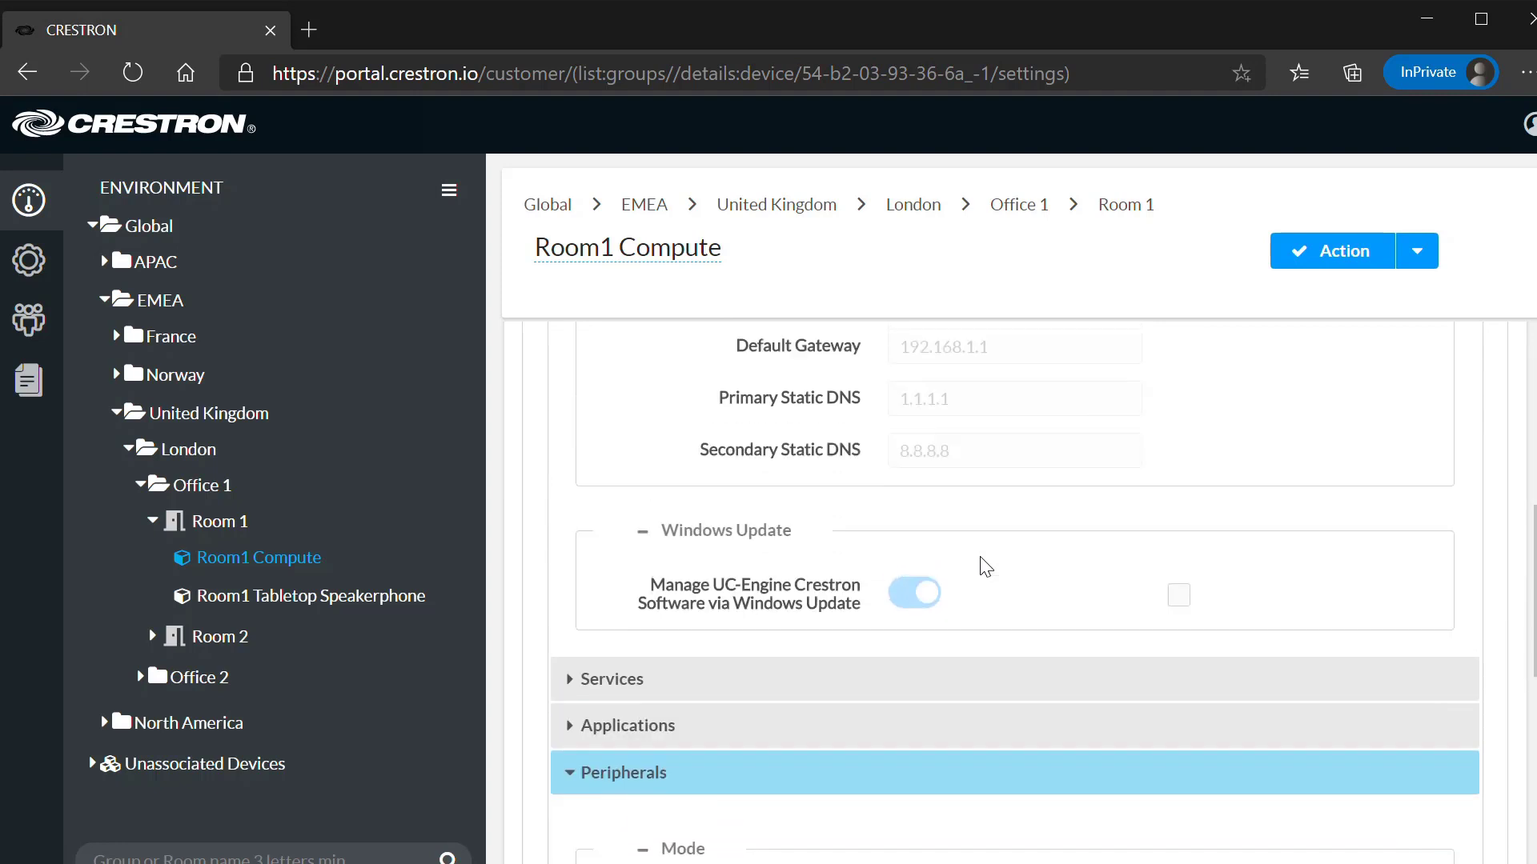
scroll(986, 567, up, 8)
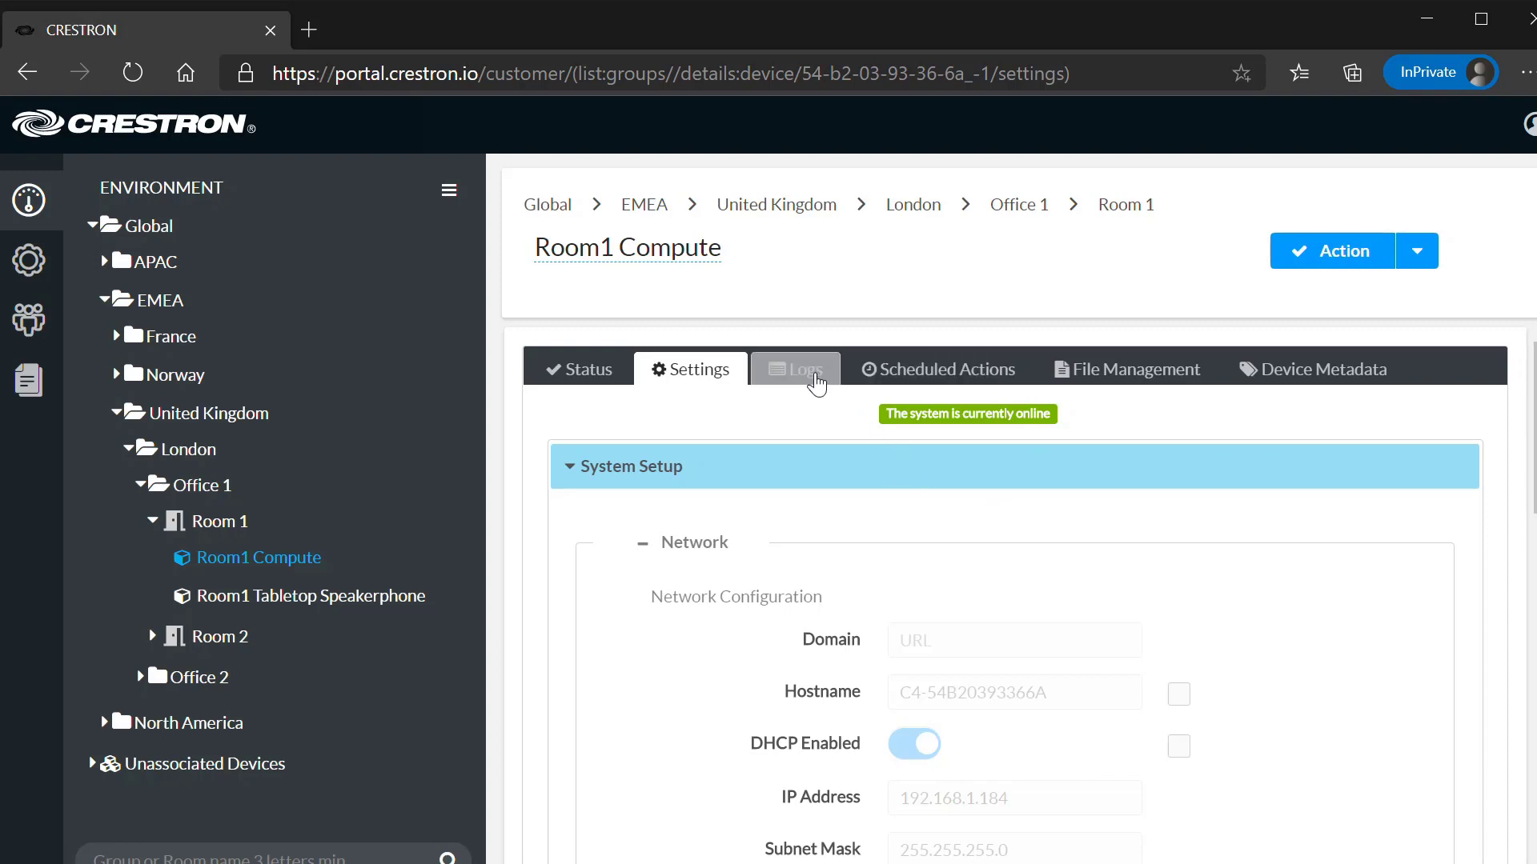
Review Room1 Compute's Cloud Activity Logs for the 1.00.16.883-Teams firmware update entries.
click(816, 385)
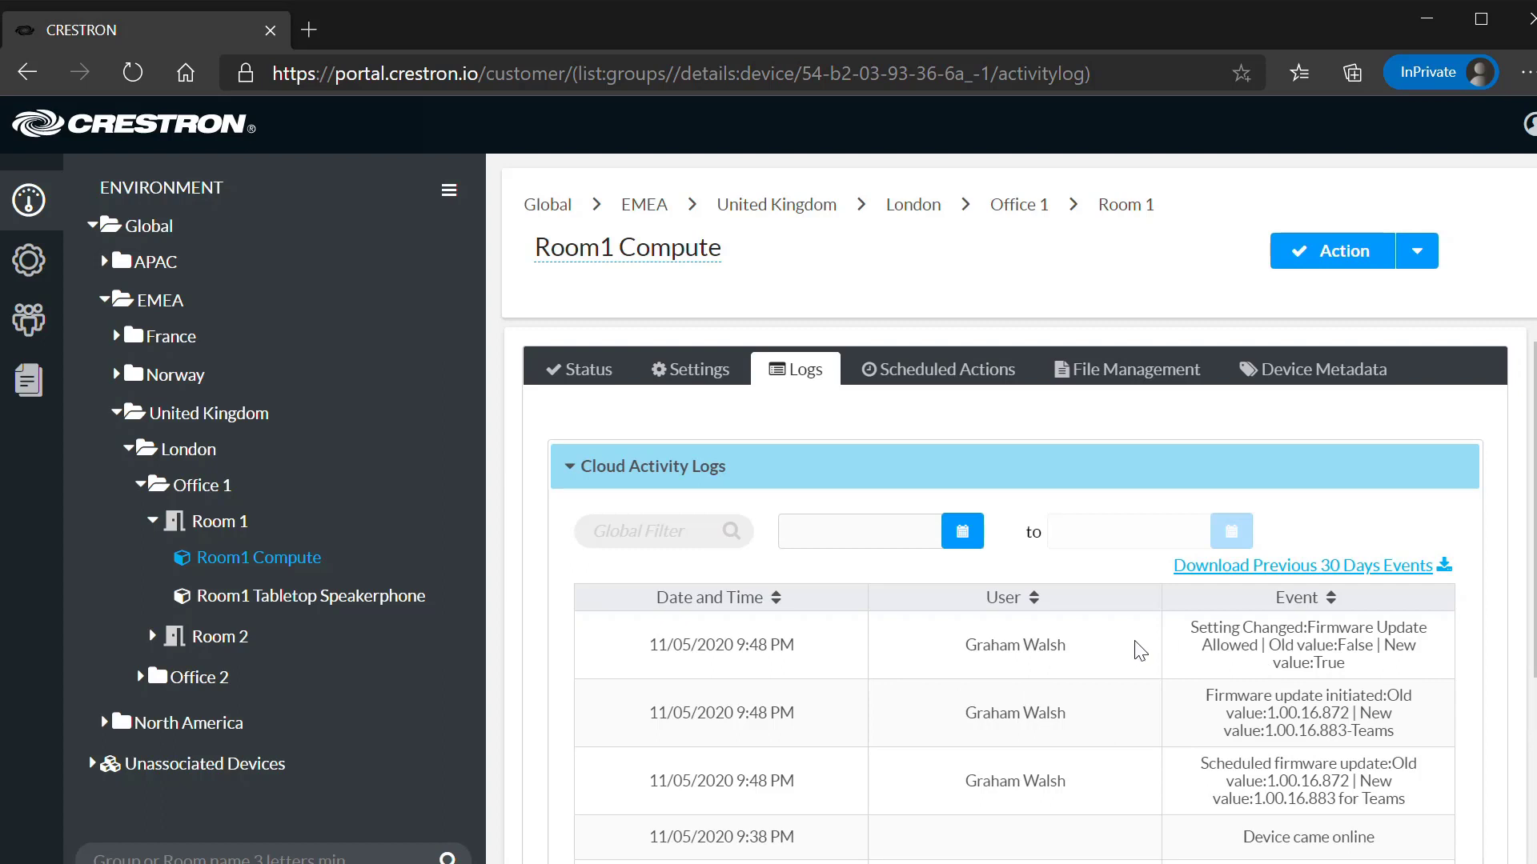
drag(981, 644, 1108, 660)
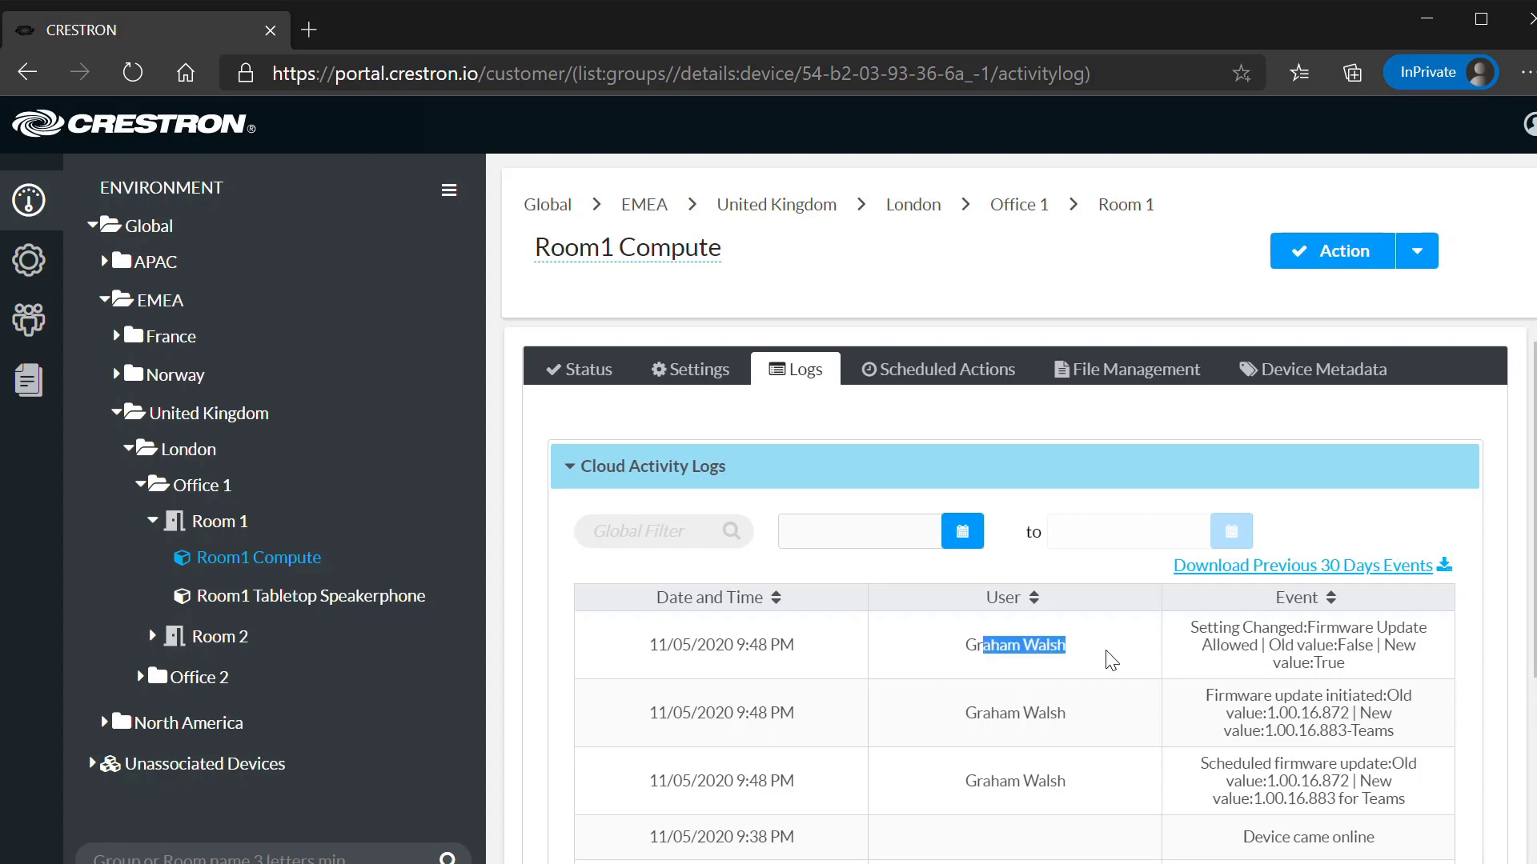
click(1111, 660)
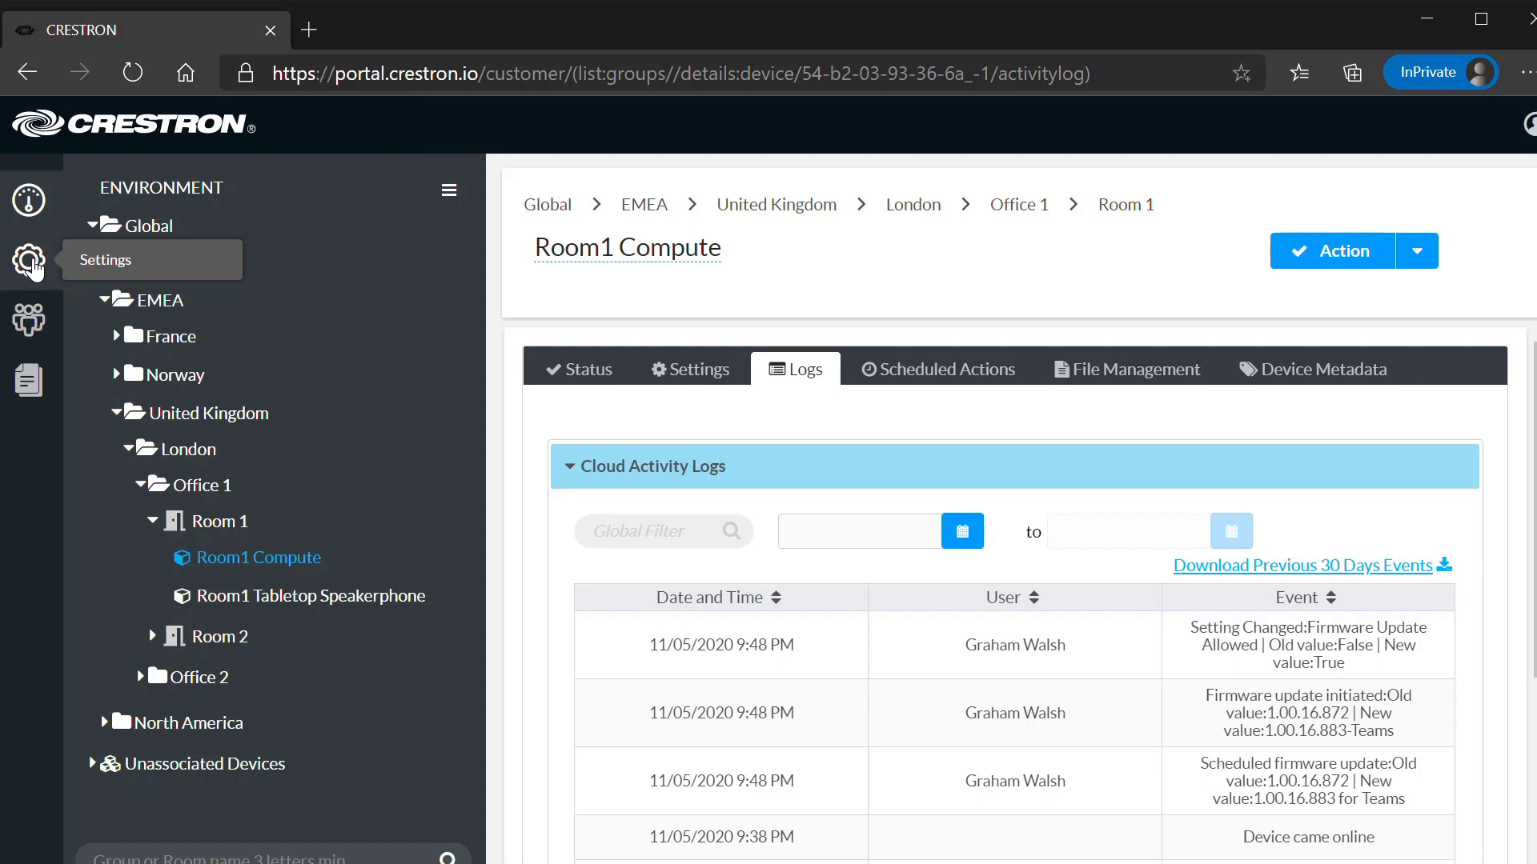
Open Account Setting and scroll the Profile, noting Remote Tab enabled and API Access disabled.
click(31, 264)
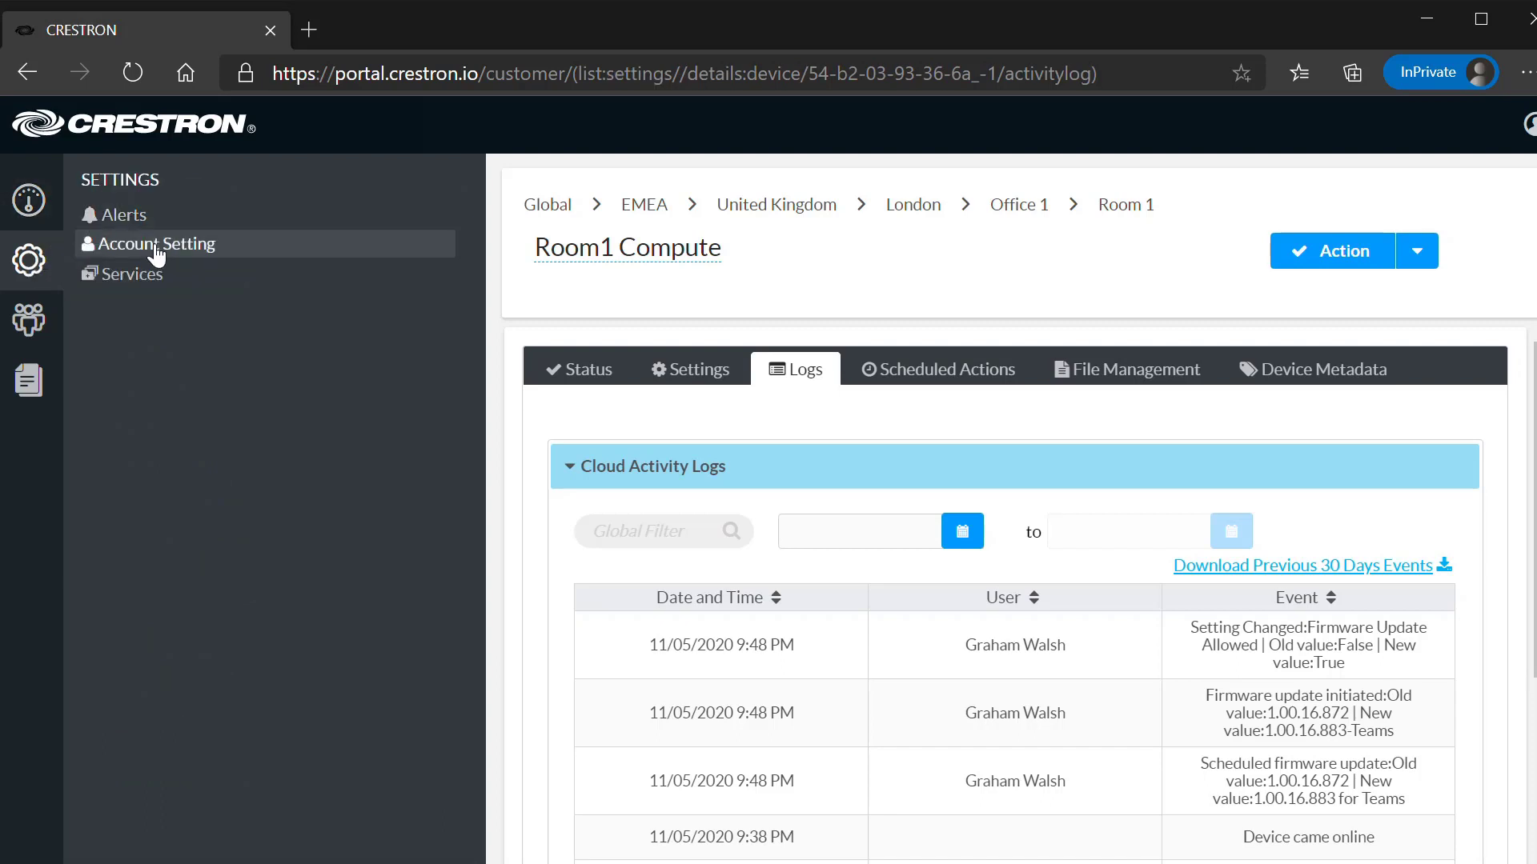
click(155, 247)
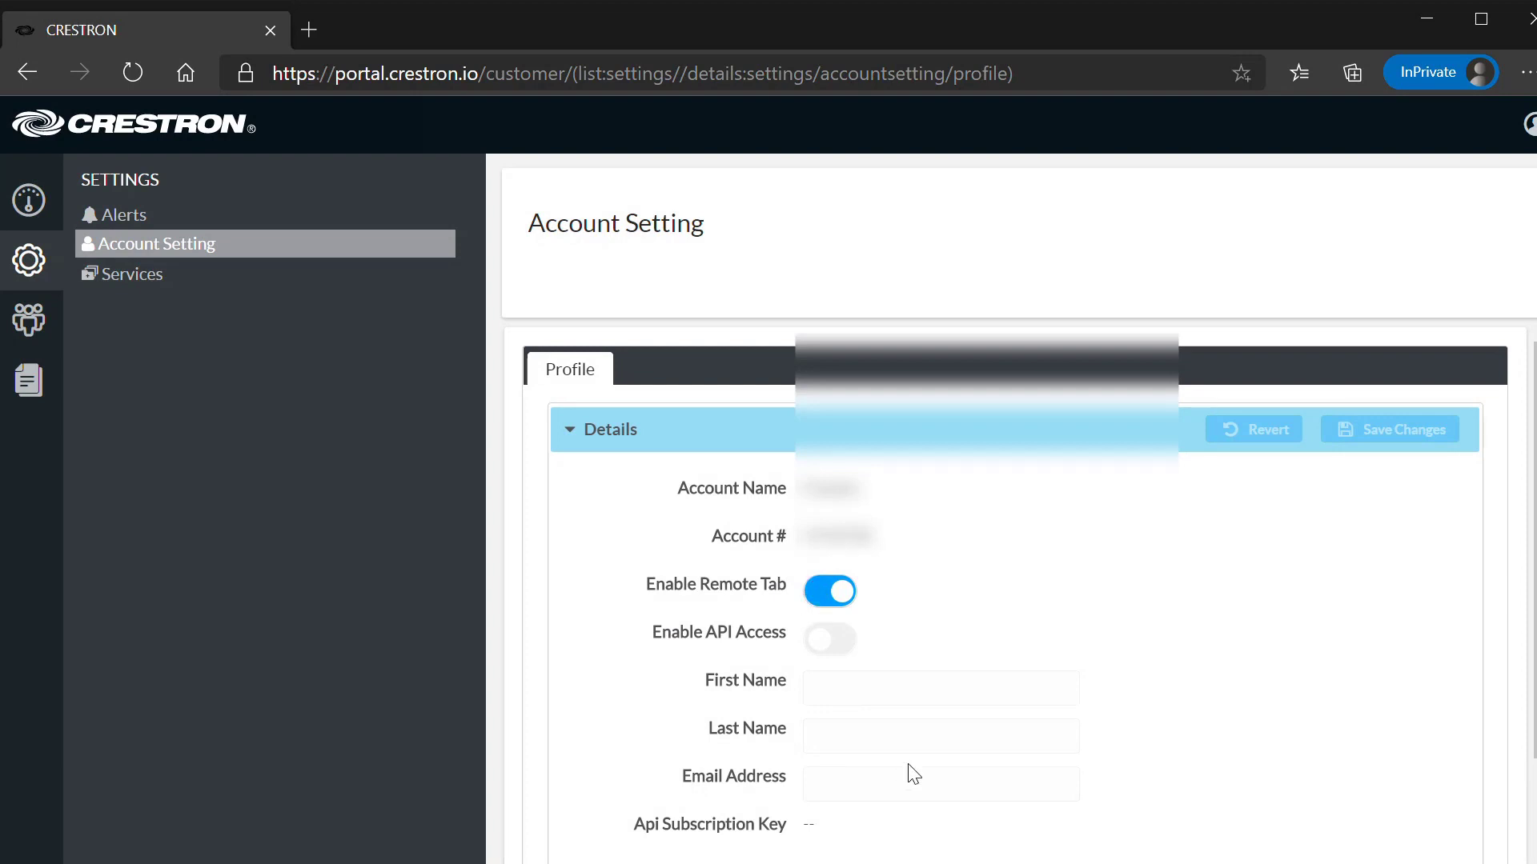
scroll(908, 768, down, 2)
scroll(907, 764, down, 3)
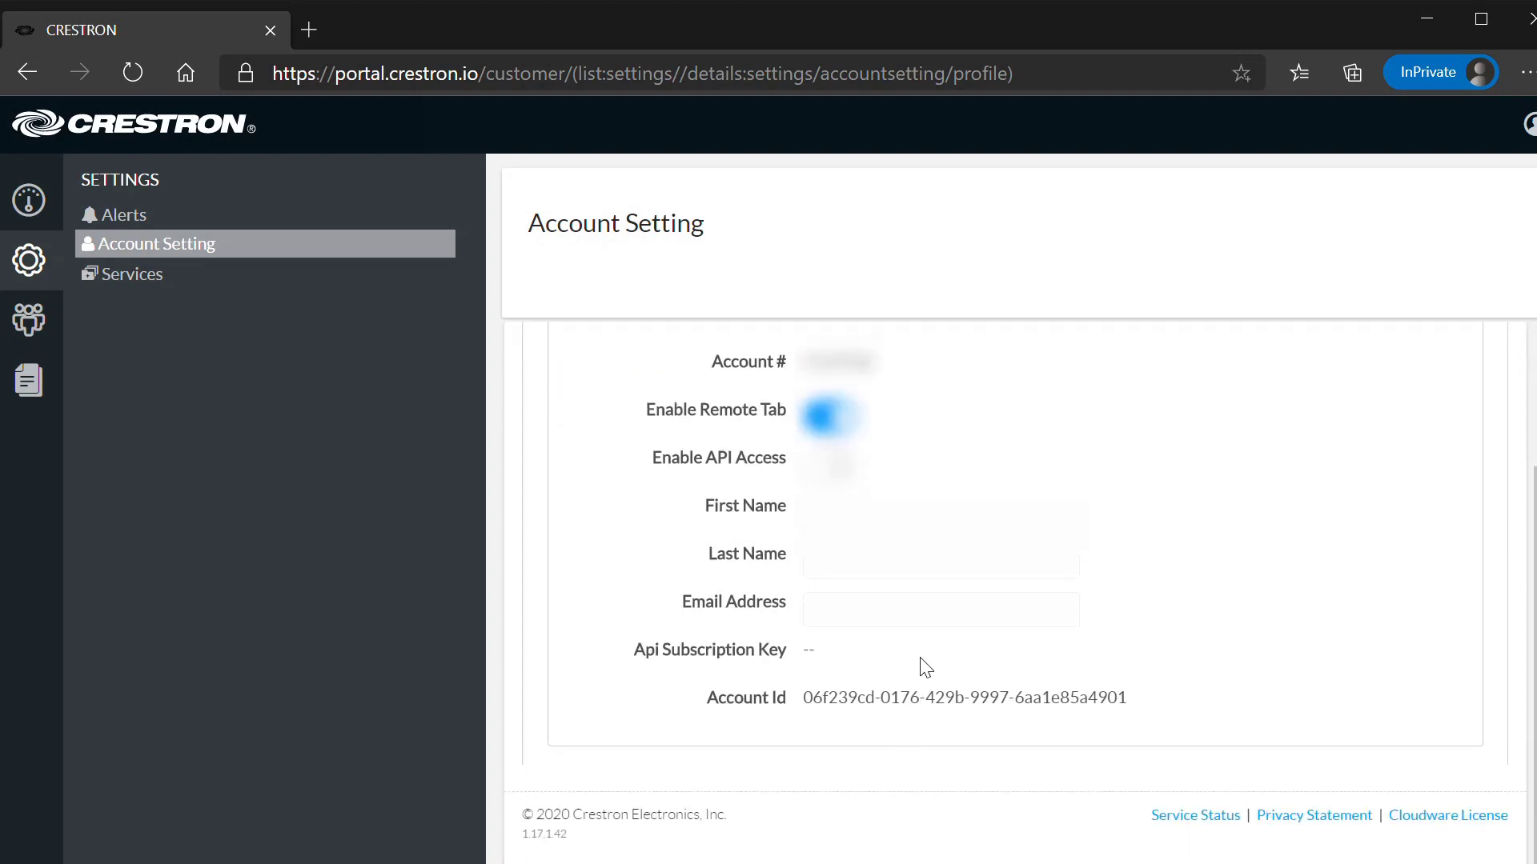
scroll(919, 669, up, 5)
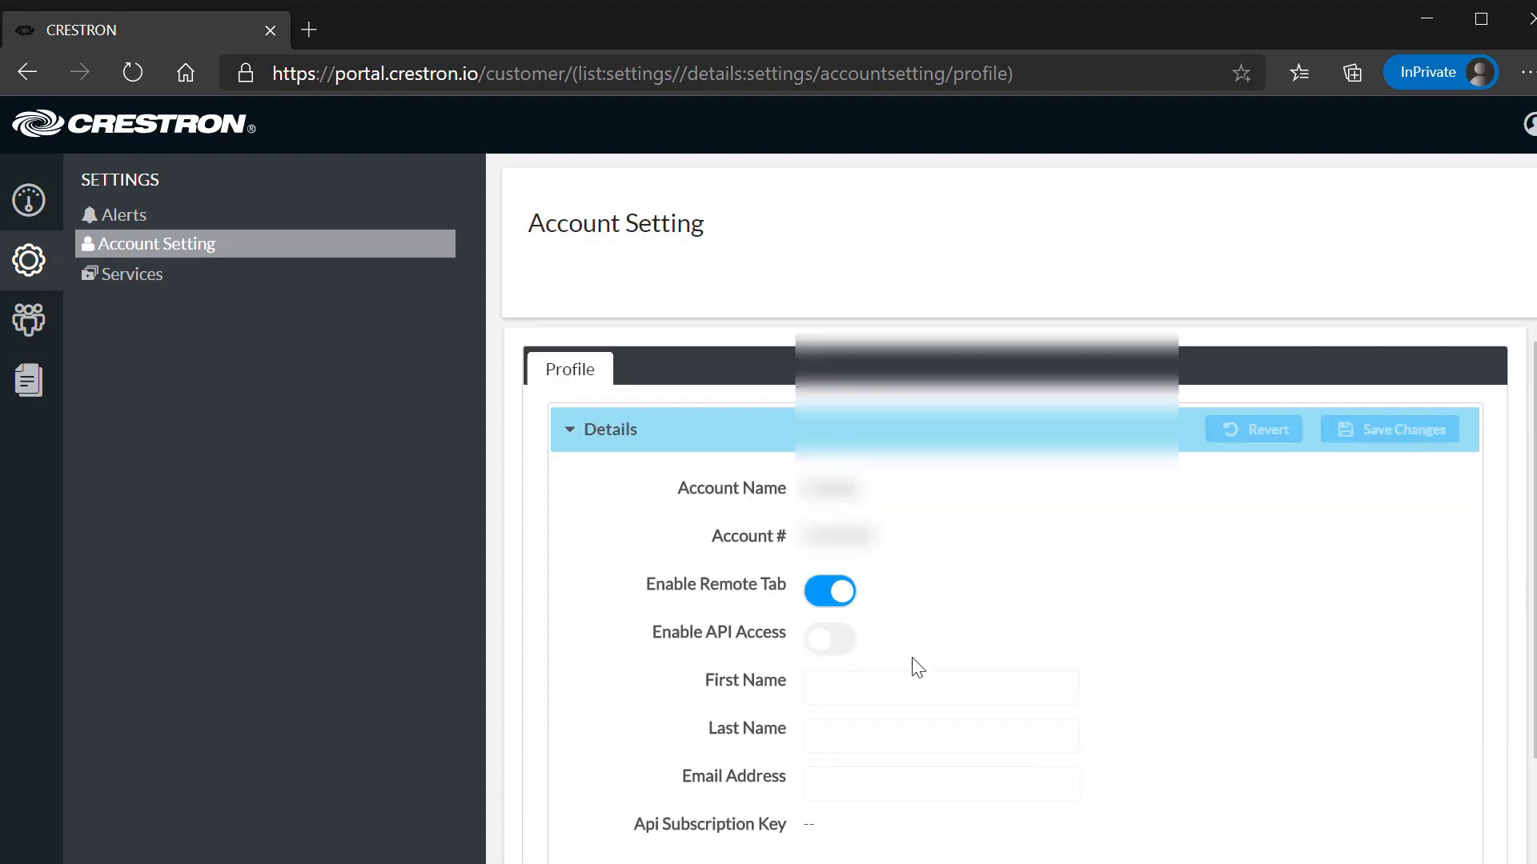
Open the Alerts settings and filter them by device model UC-ENGINE.
click(122, 226)
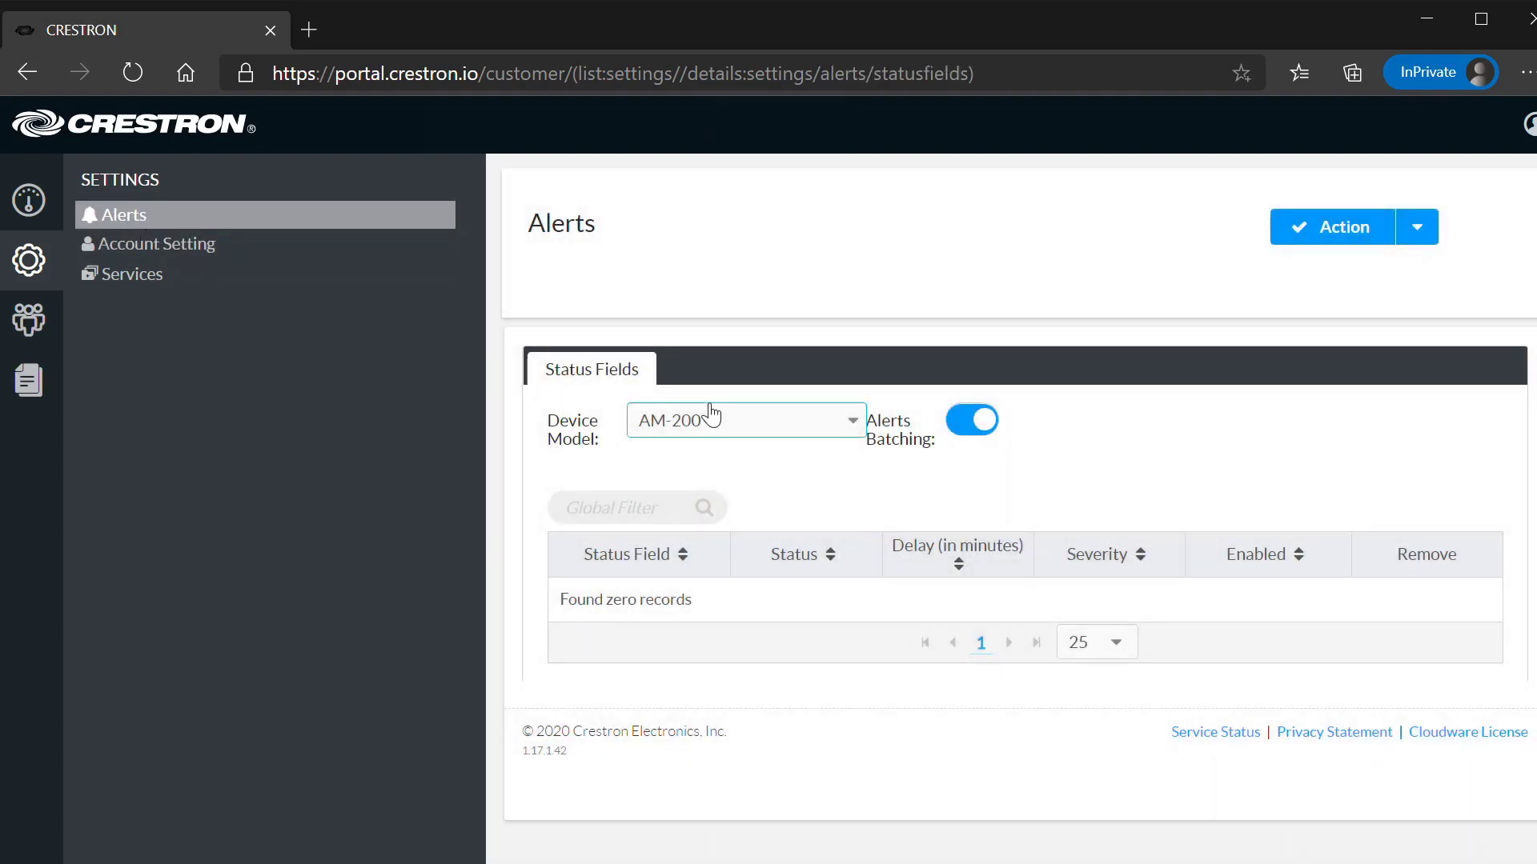
click(711, 415)
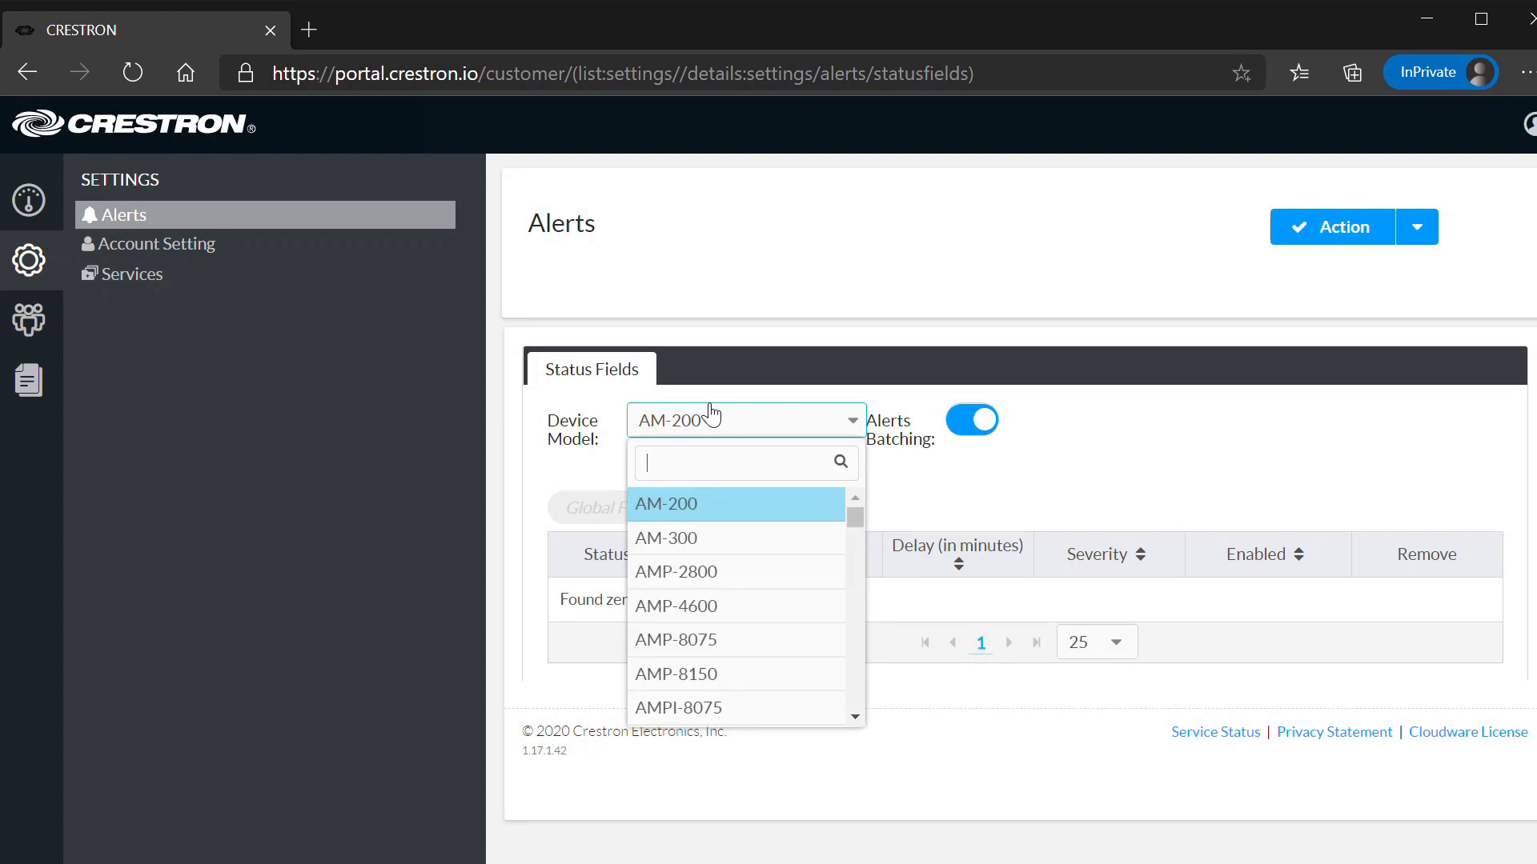
text(uc)
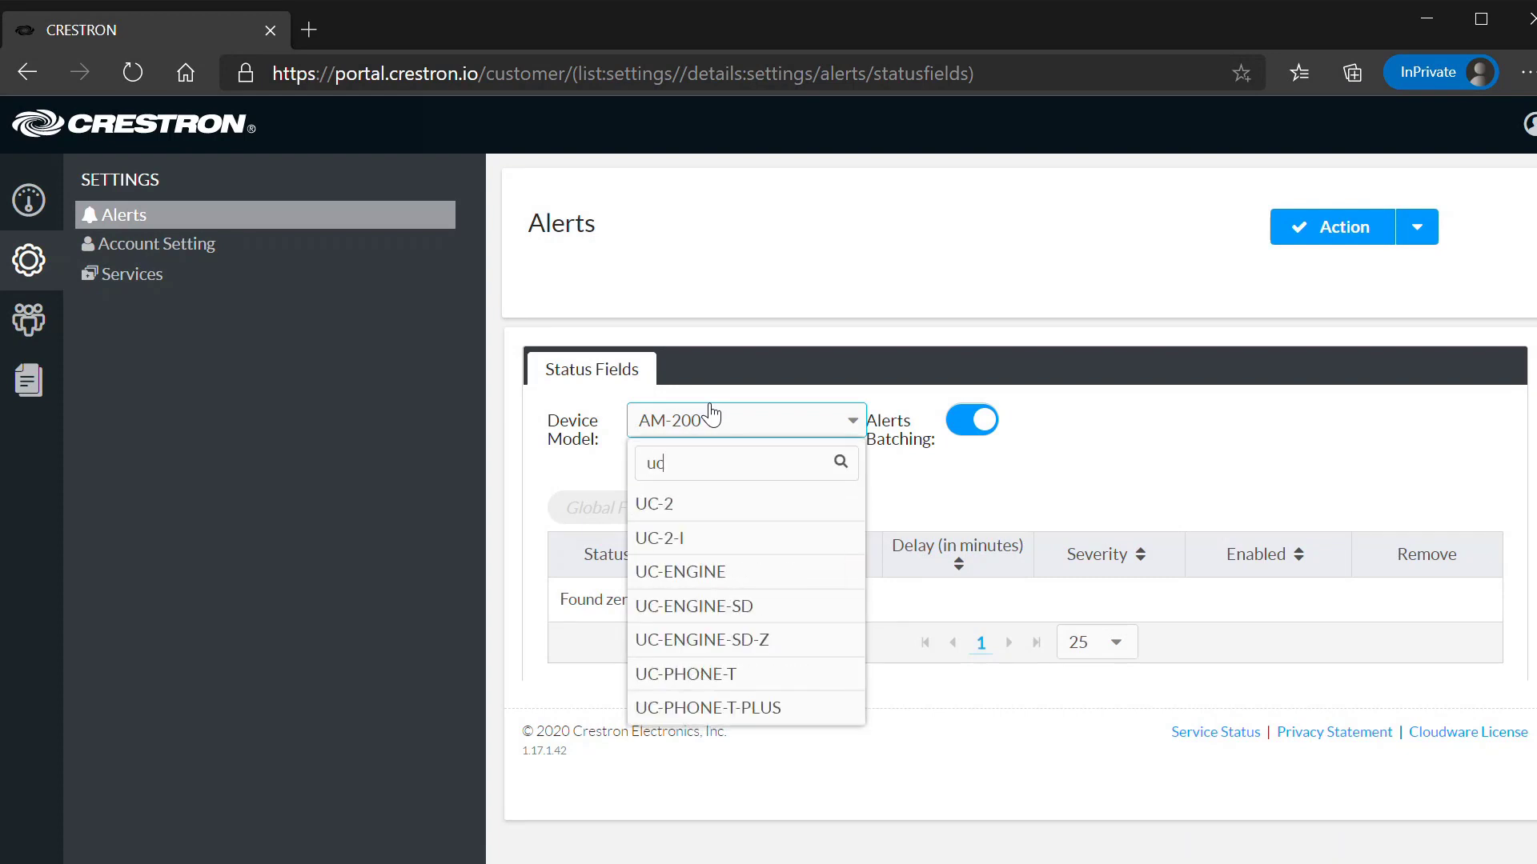
click(705, 576)
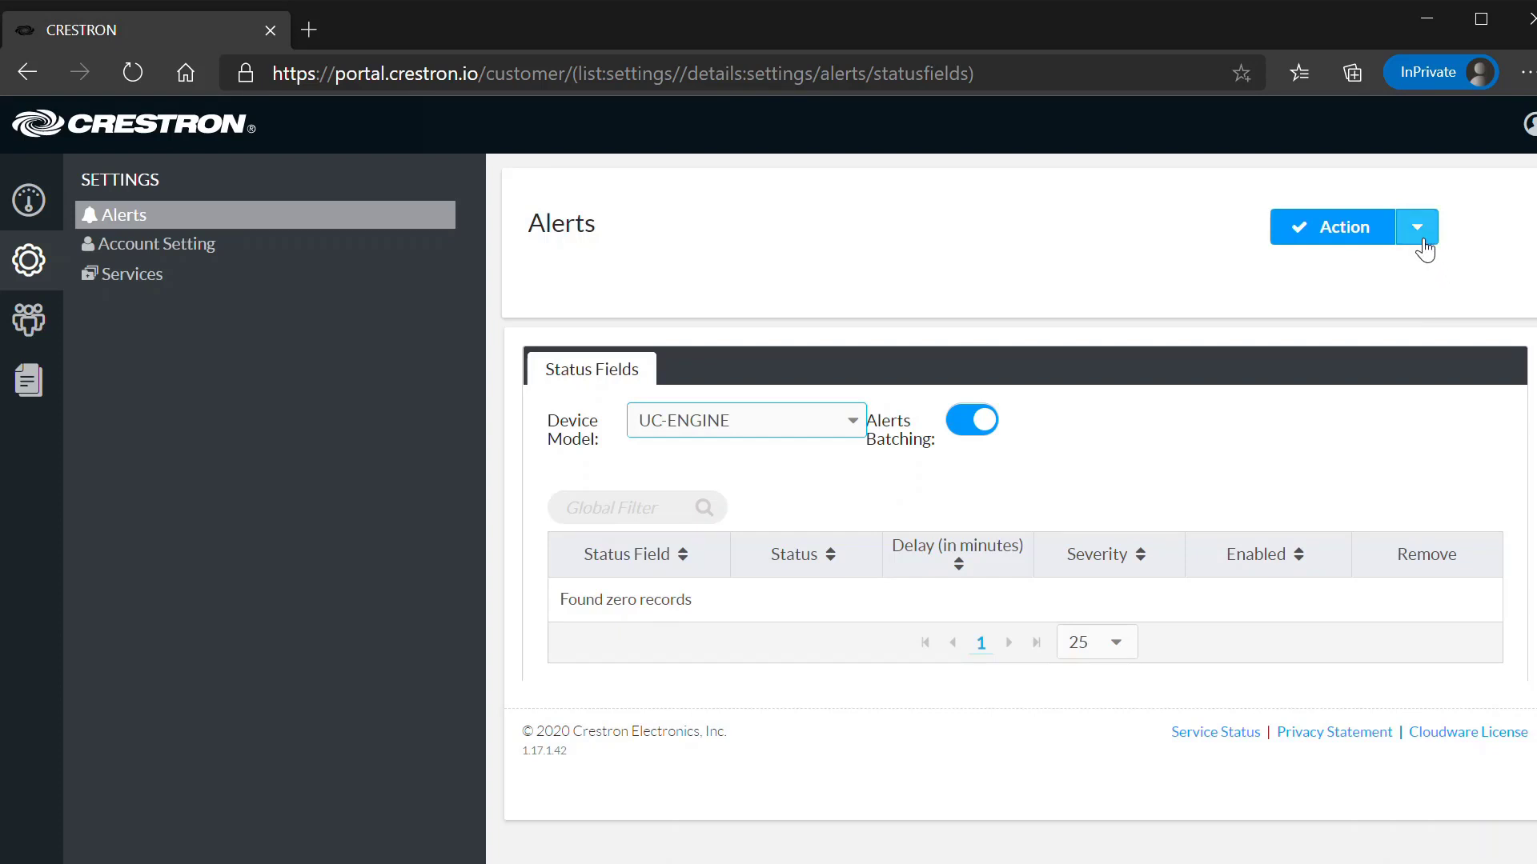
Add a Warning alert for People Count with the Exceeds Maximum Count rule.
click(1424, 249)
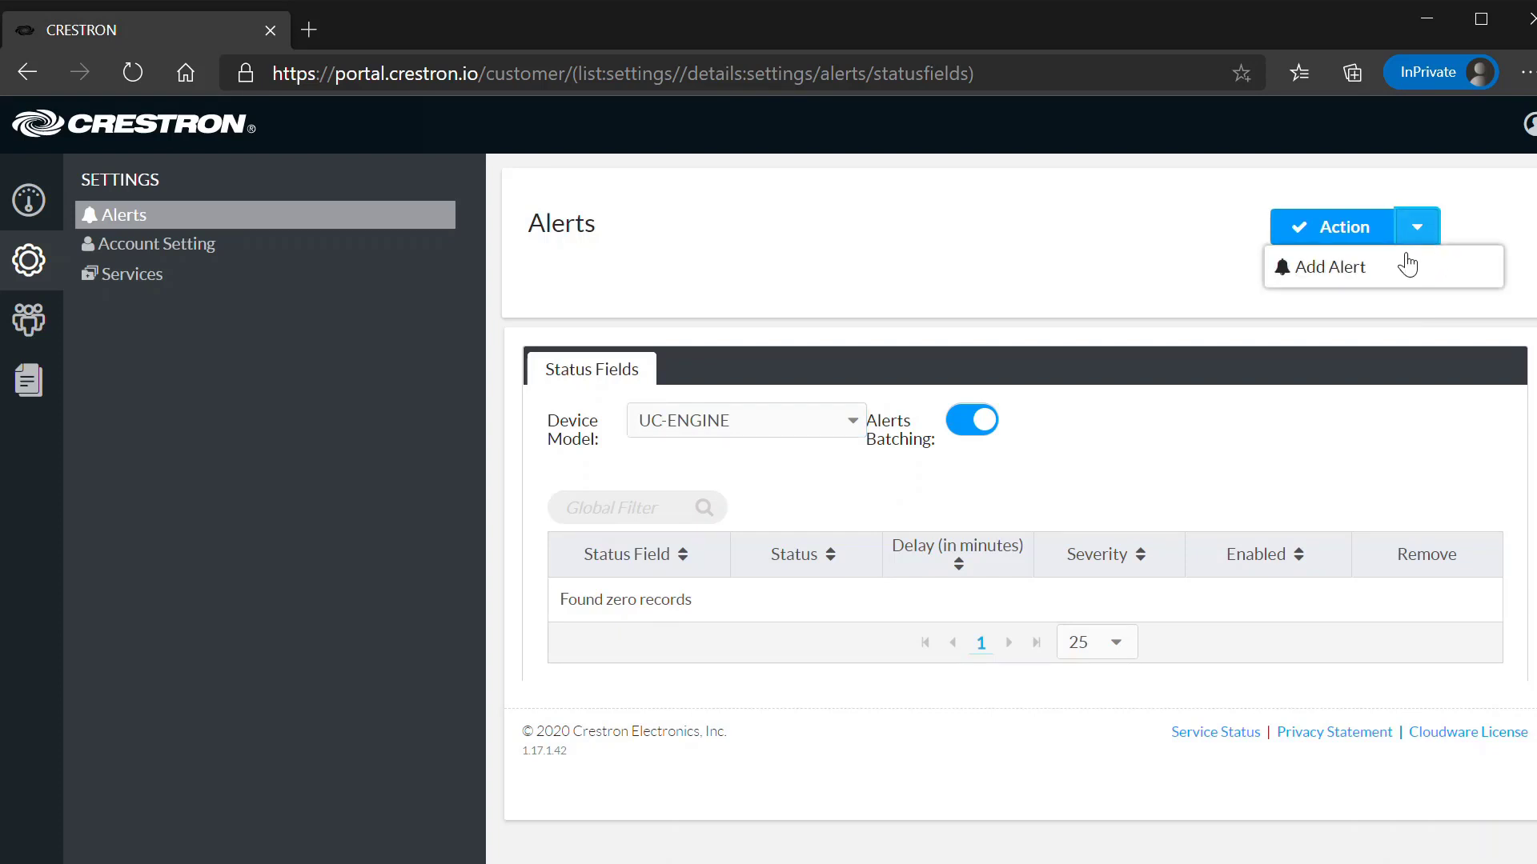
click(1405, 265)
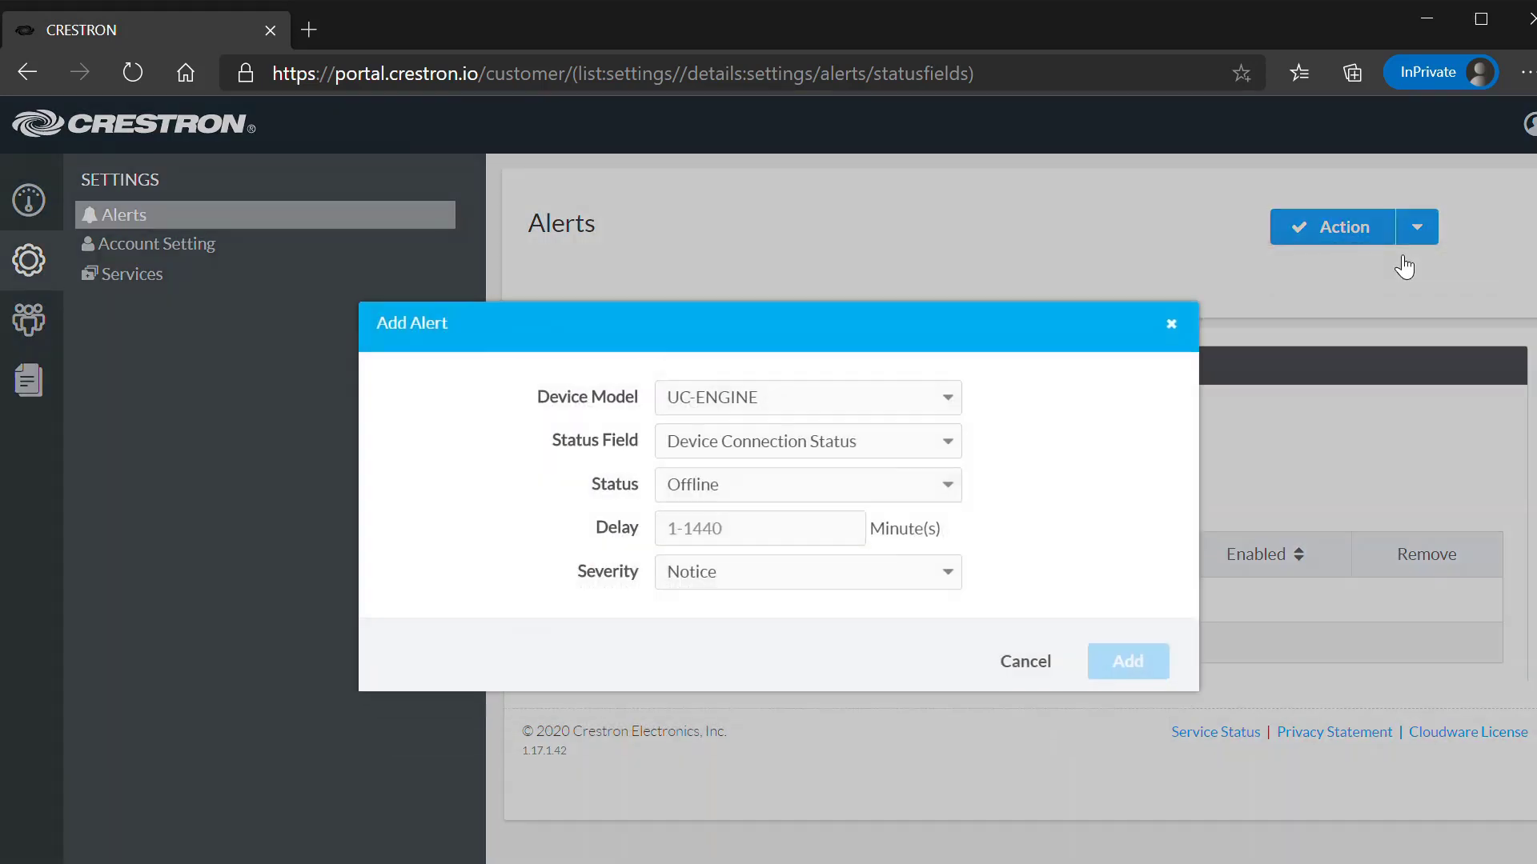
click(850, 442)
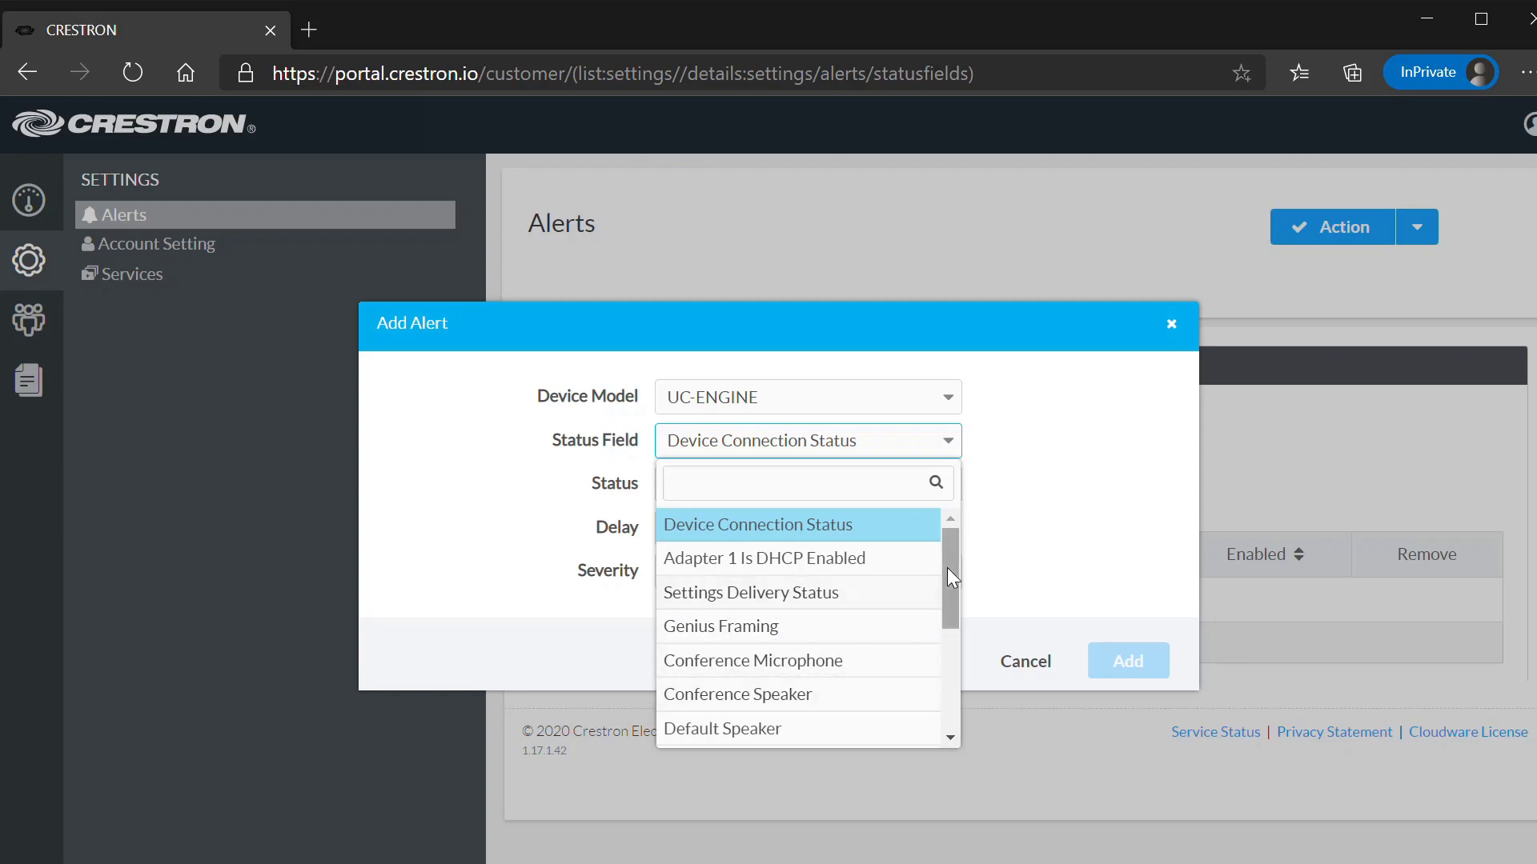
drag(948, 568, 949, 663)
click(770, 638)
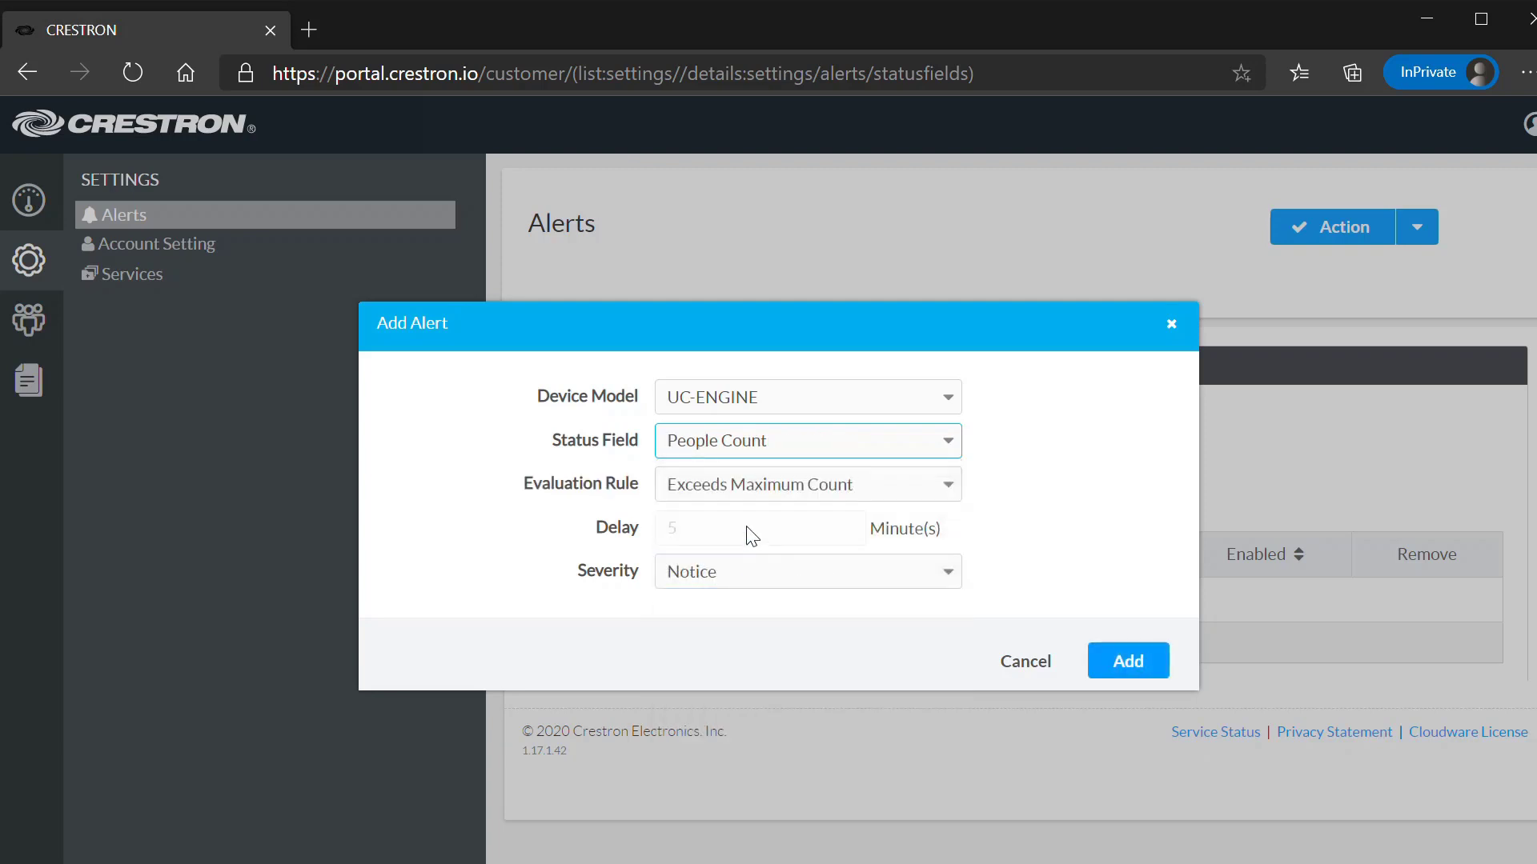
click(759, 496)
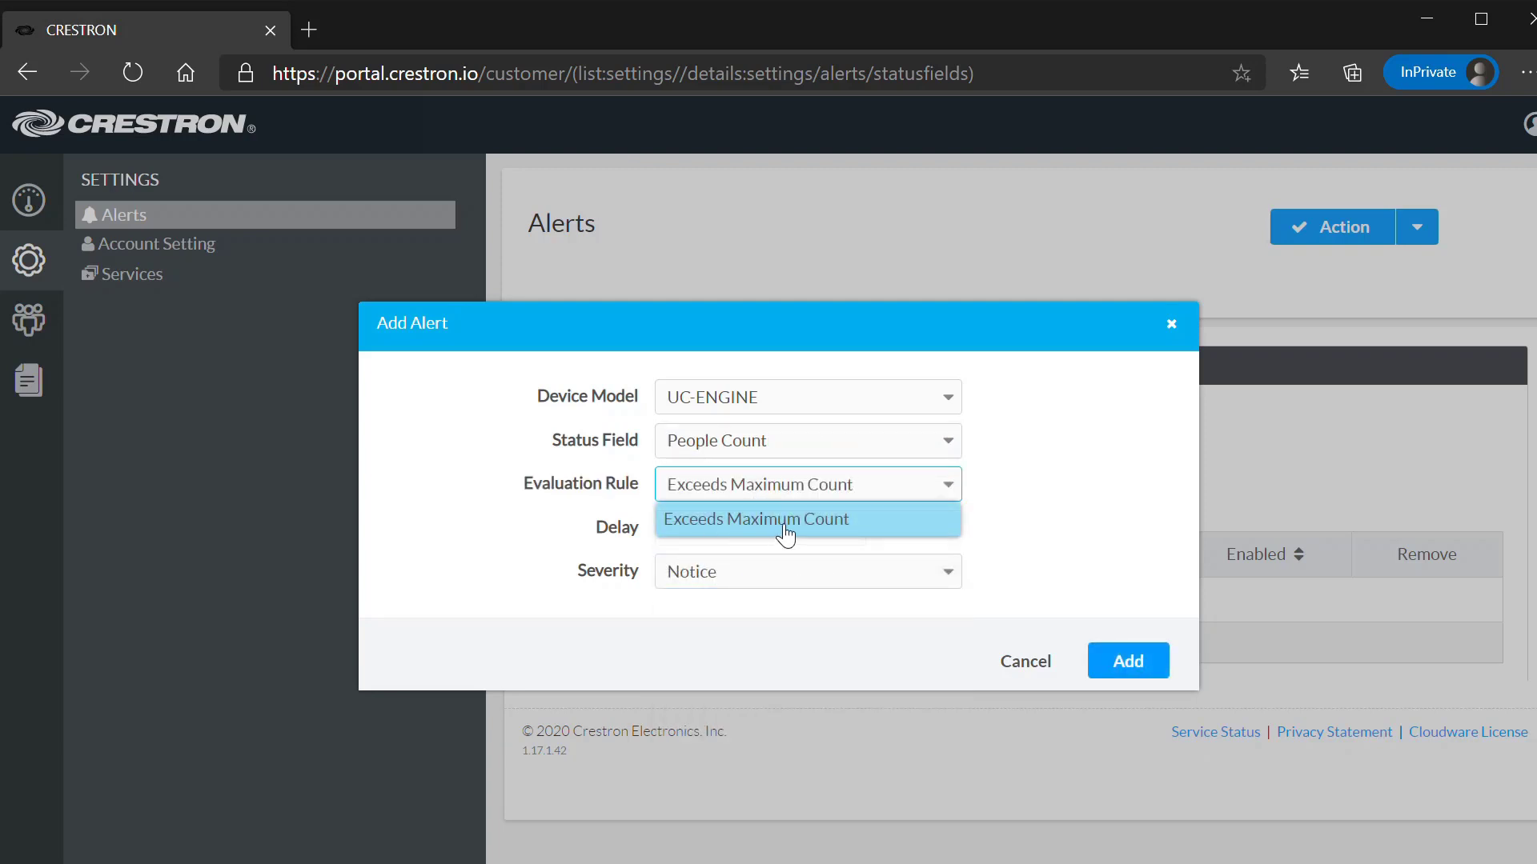
click(785, 522)
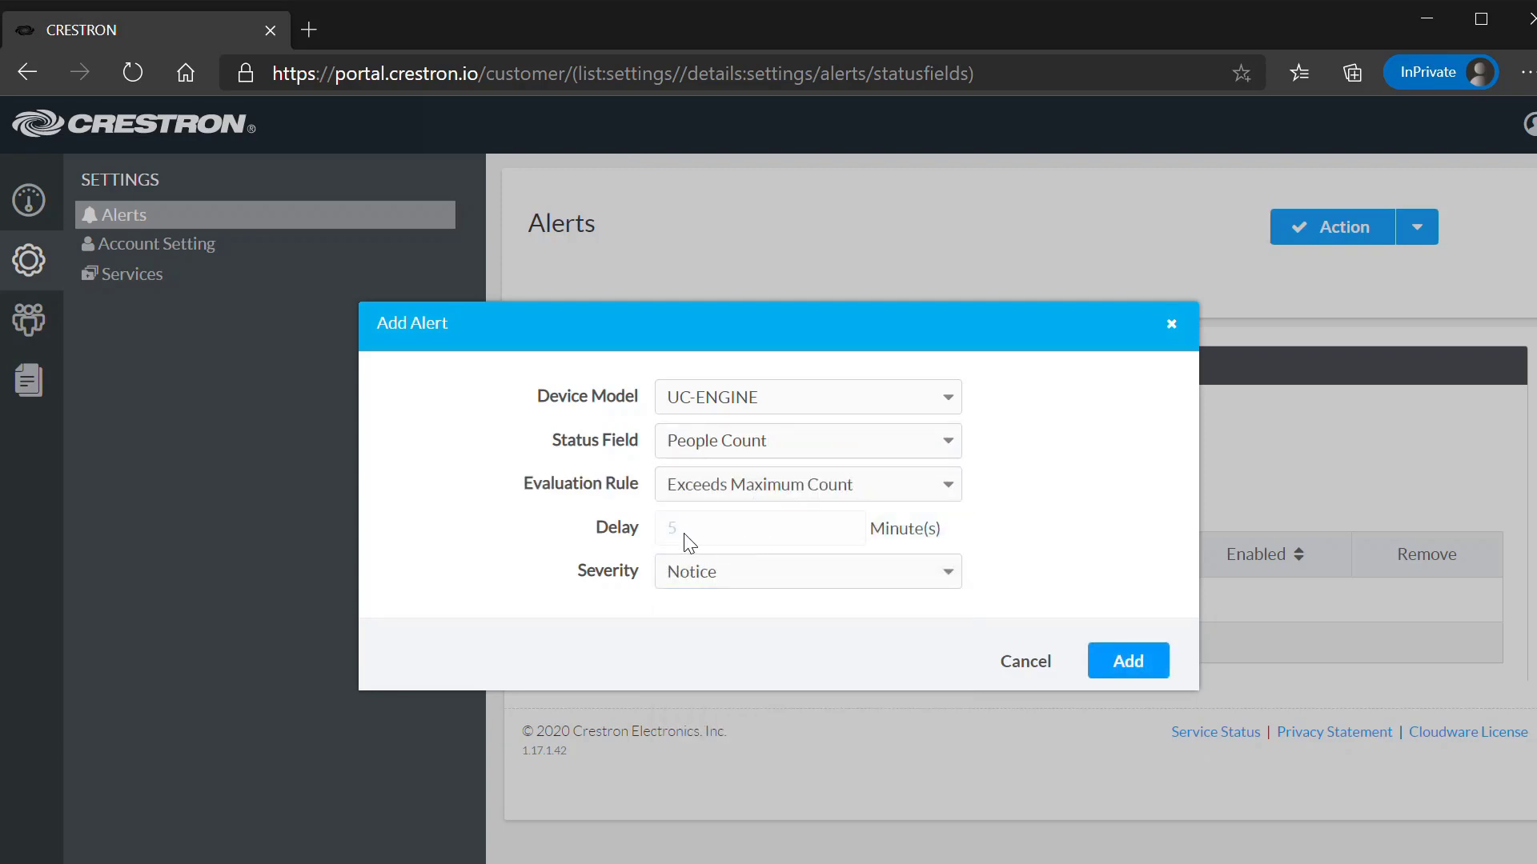
click(729, 578)
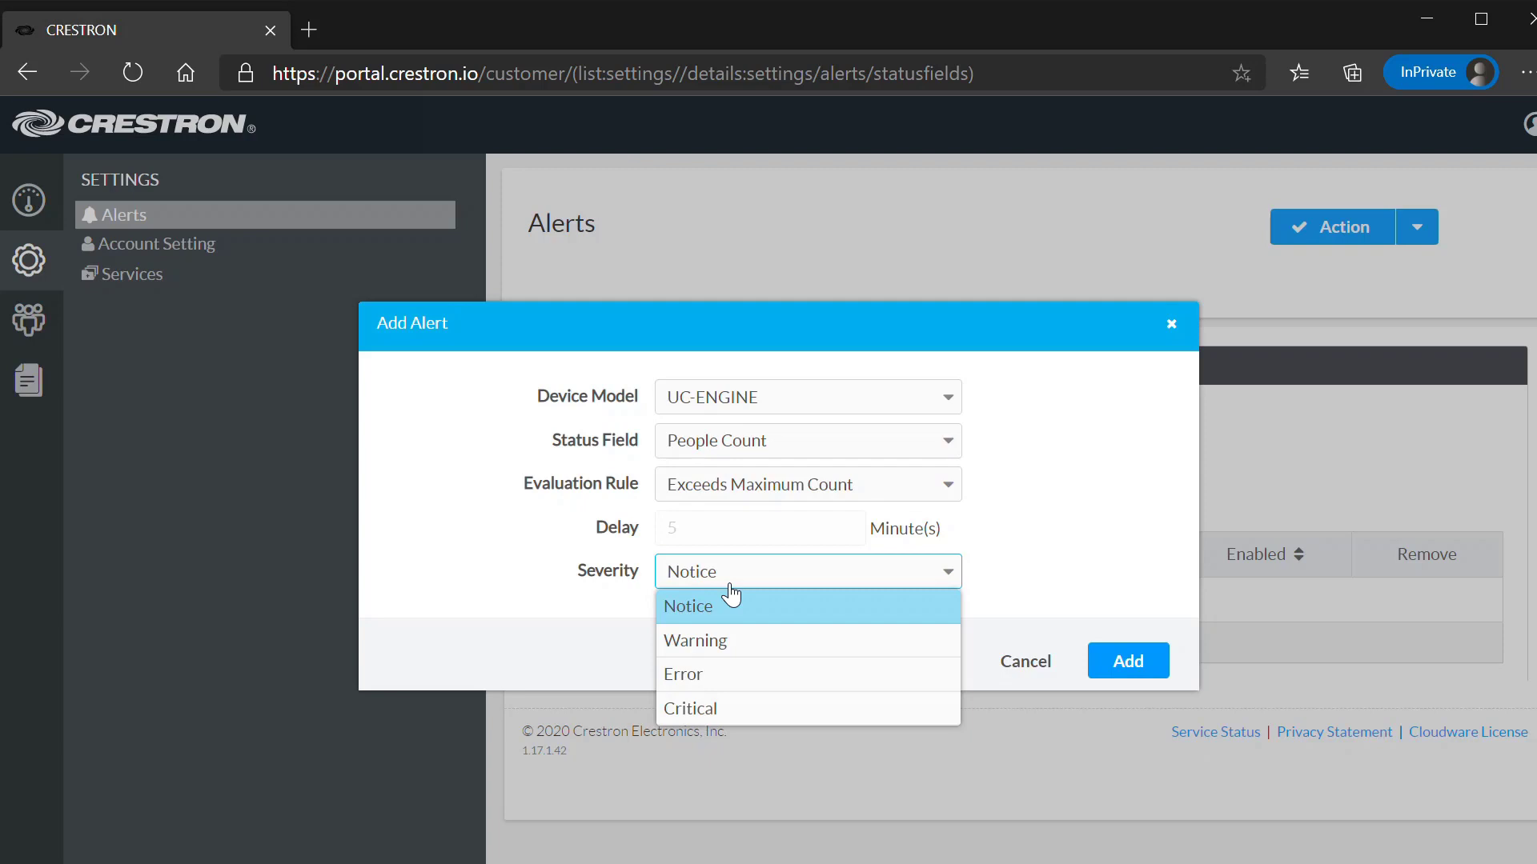
click(725, 639)
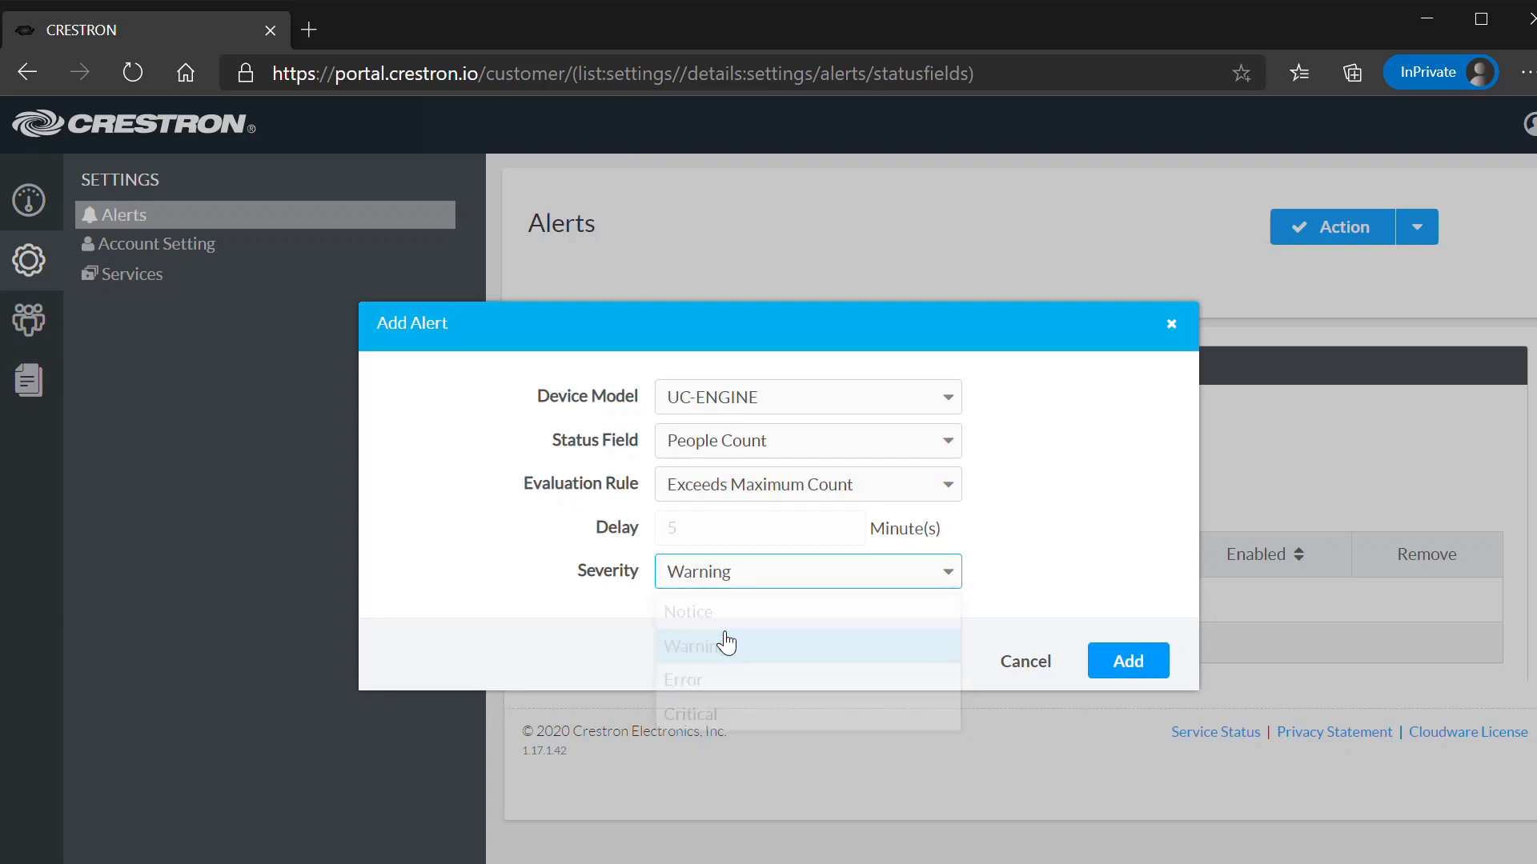
click(1146, 662)
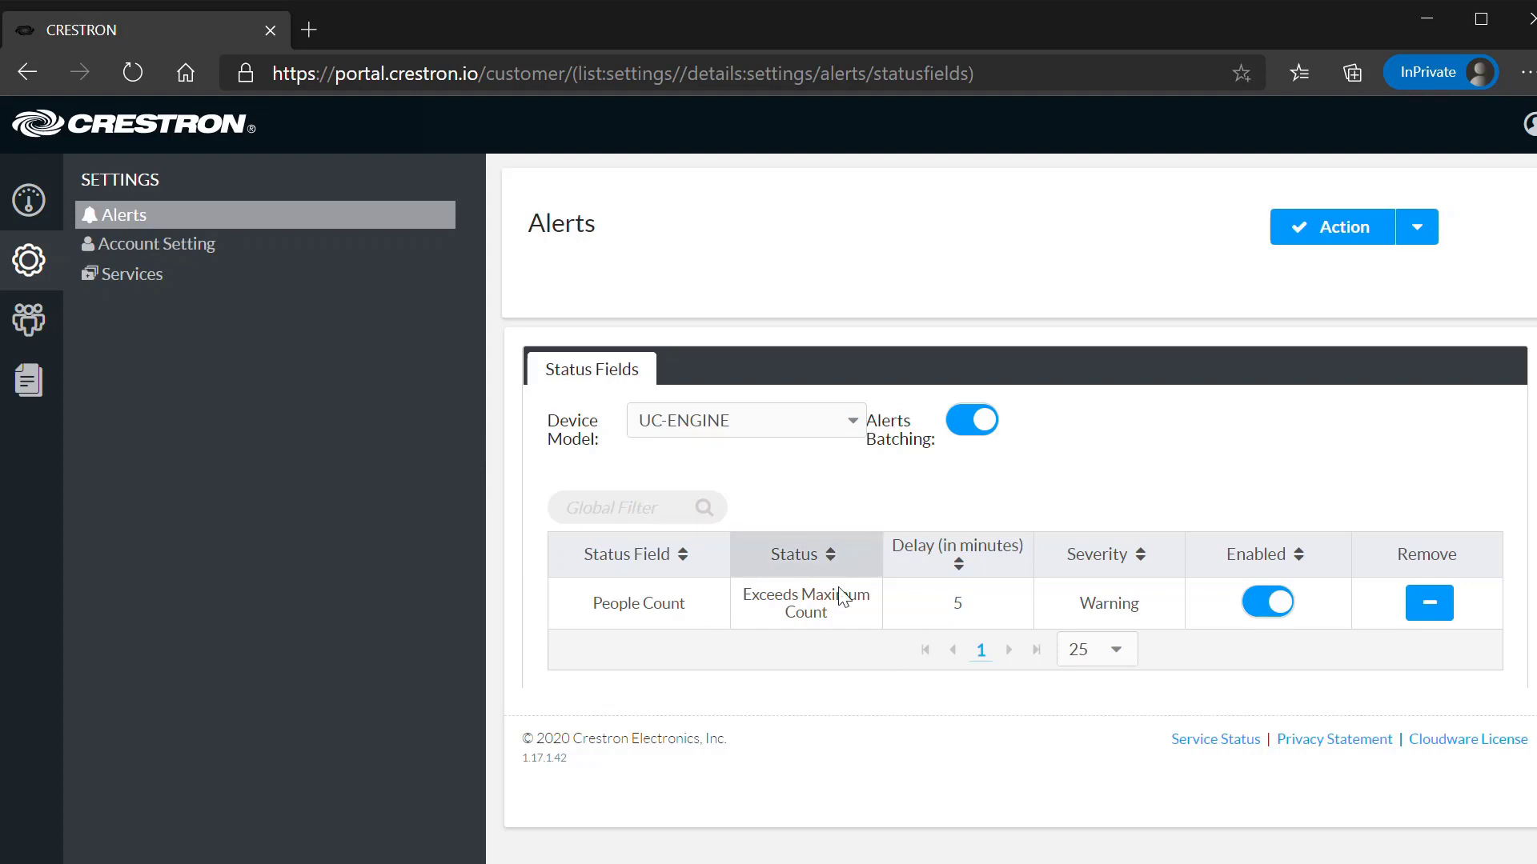
Open and close the alerts list's device model filter without changing it.
click(850, 422)
text(uc)
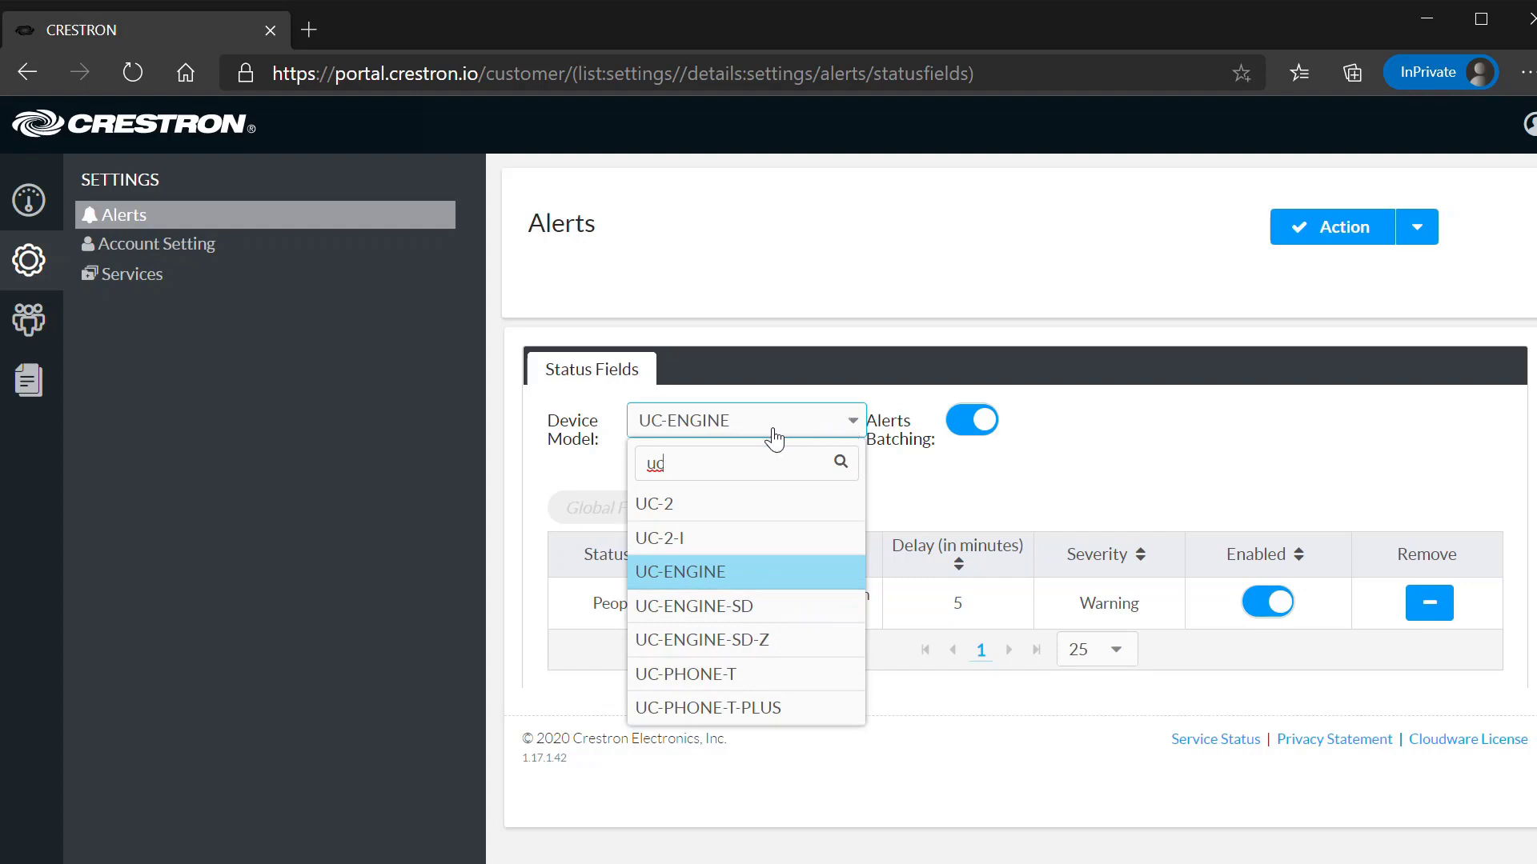
drag(731, 461, 482, 454)
click(483, 454)
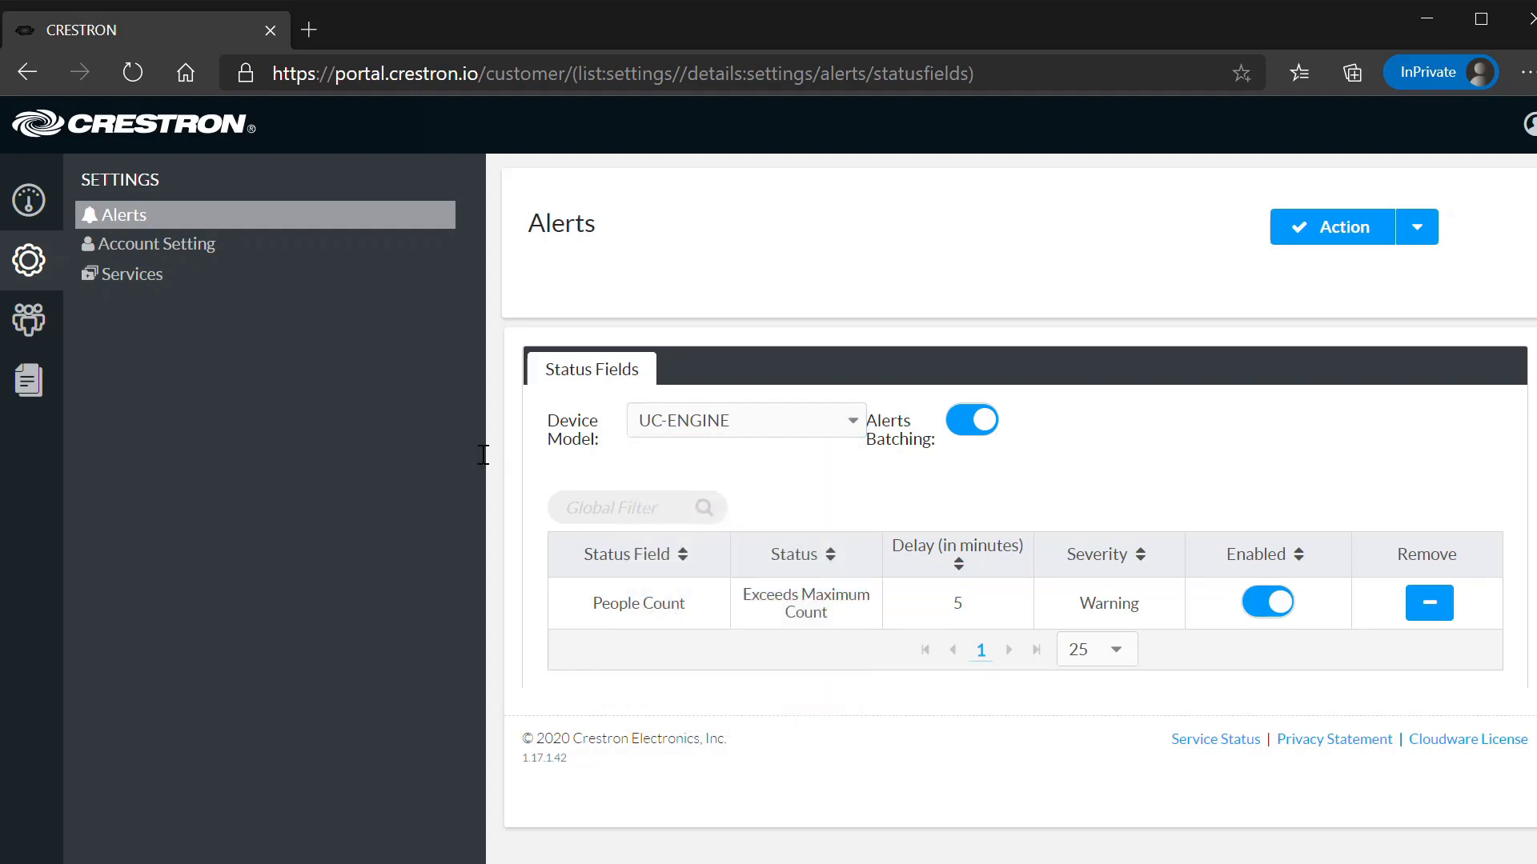
click(685, 426)
Start a new MERCURY alert monitoring Adapter 1 Link Status with status Disable.
click(1429, 226)
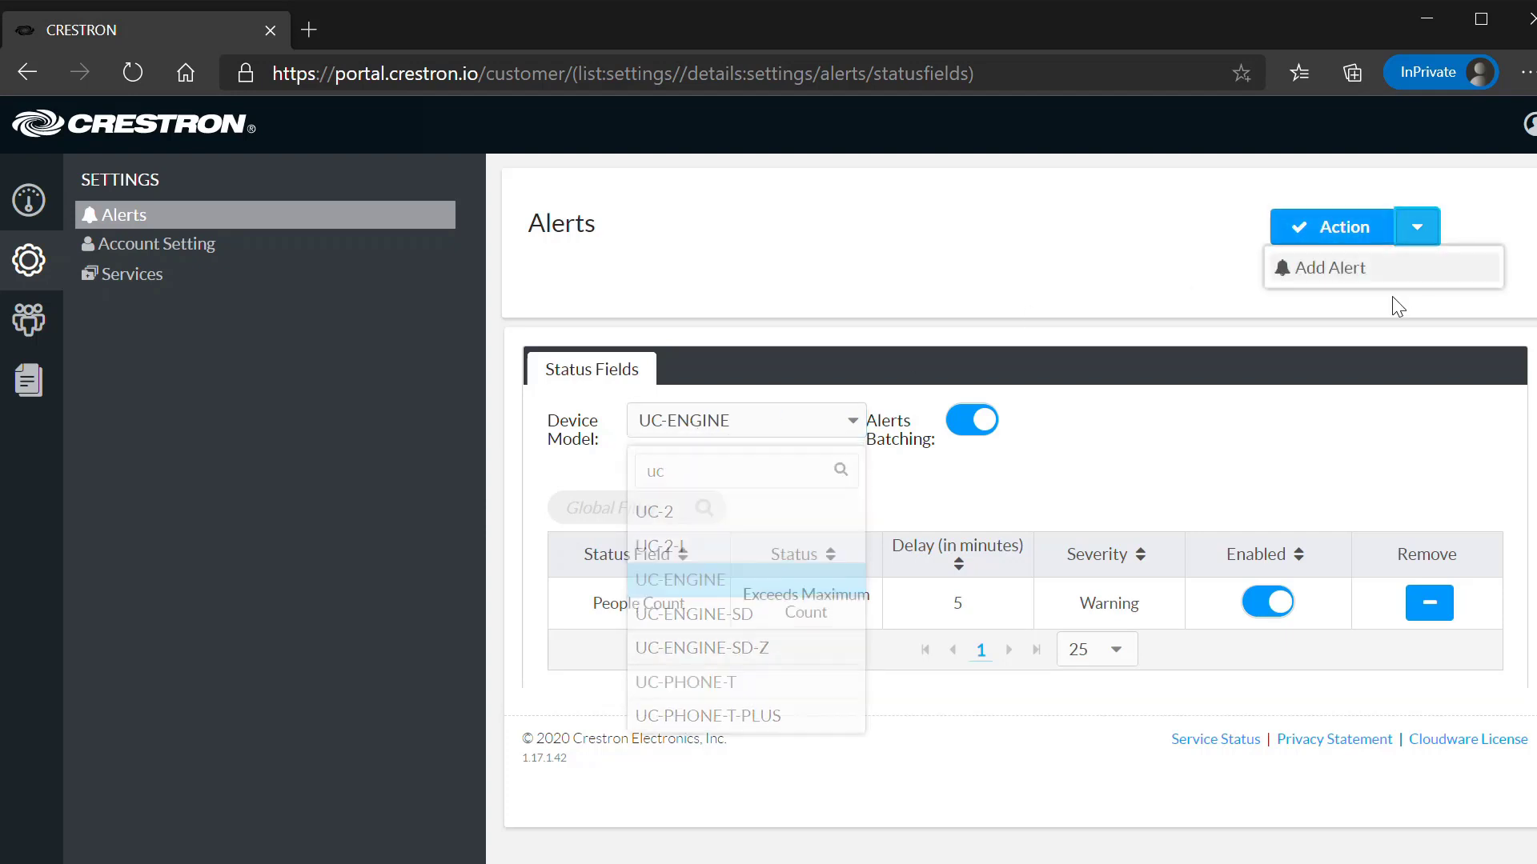
click(1371, 273)
click(768, 403)
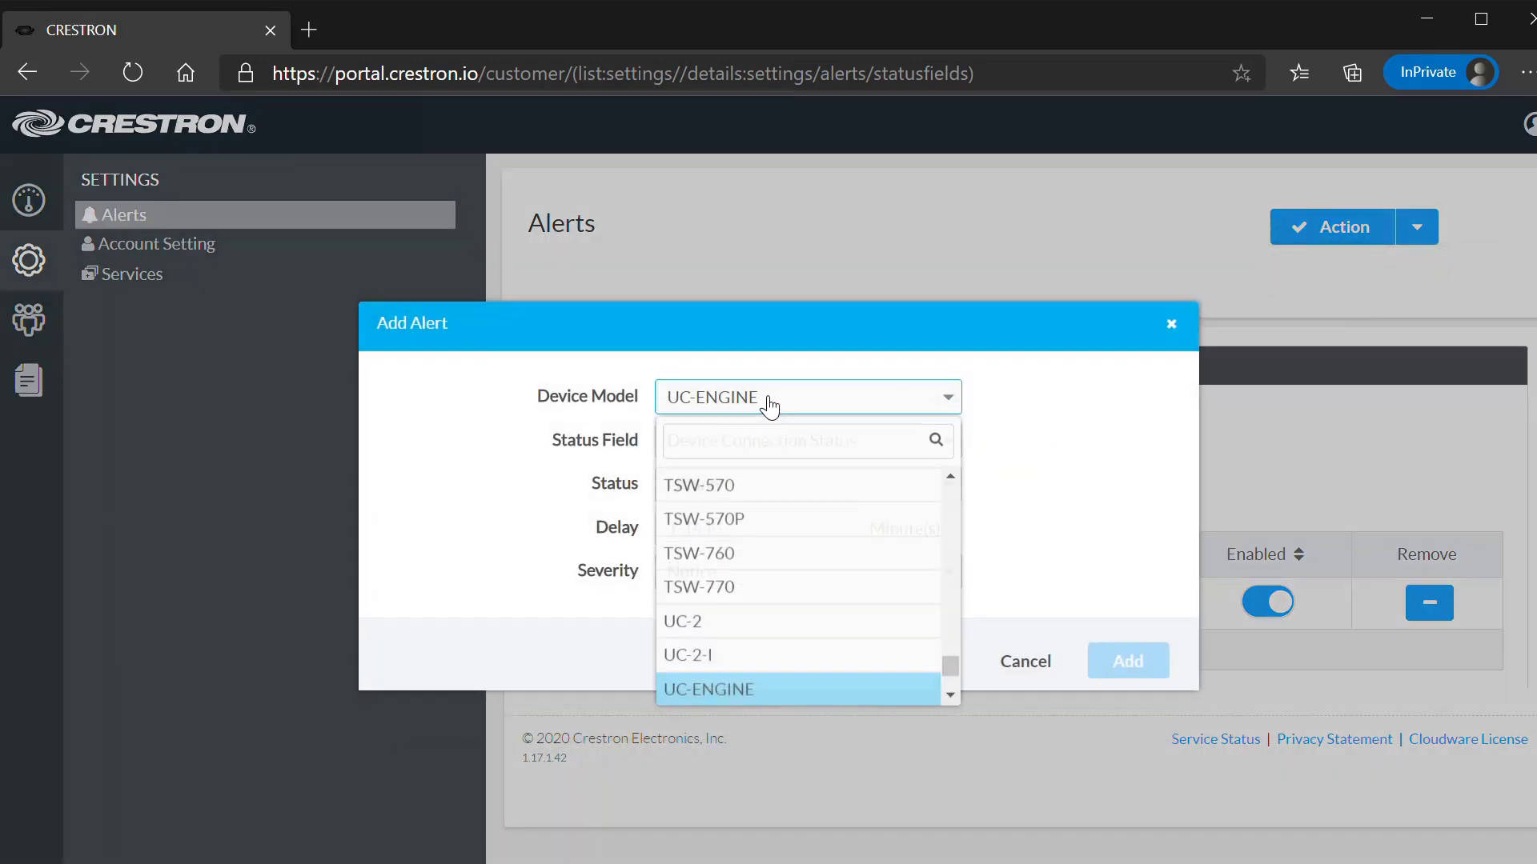
text(mer)
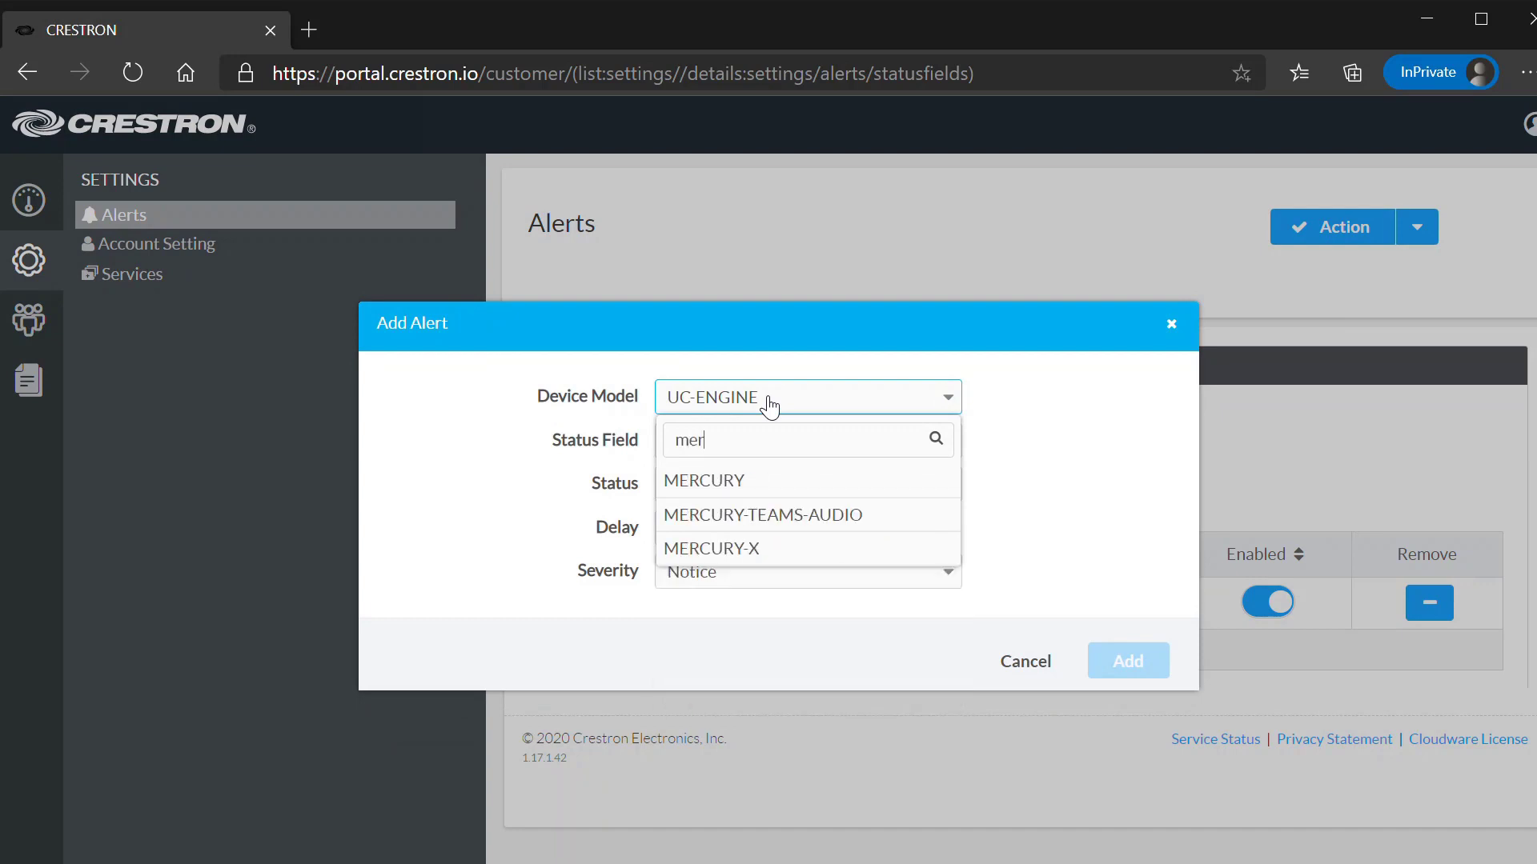
click(787, 488)
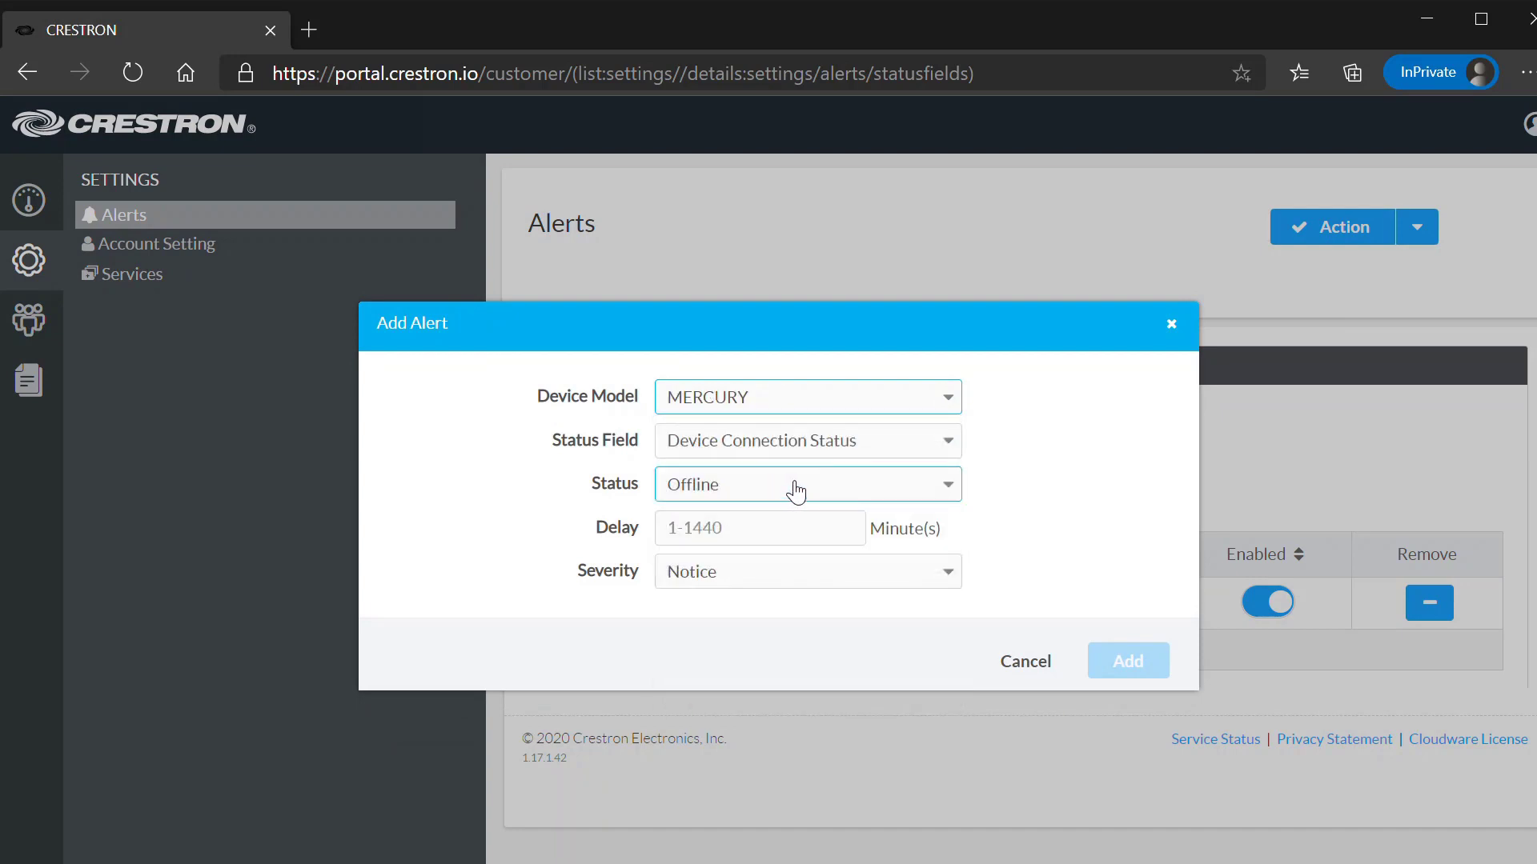
click(813, 442)
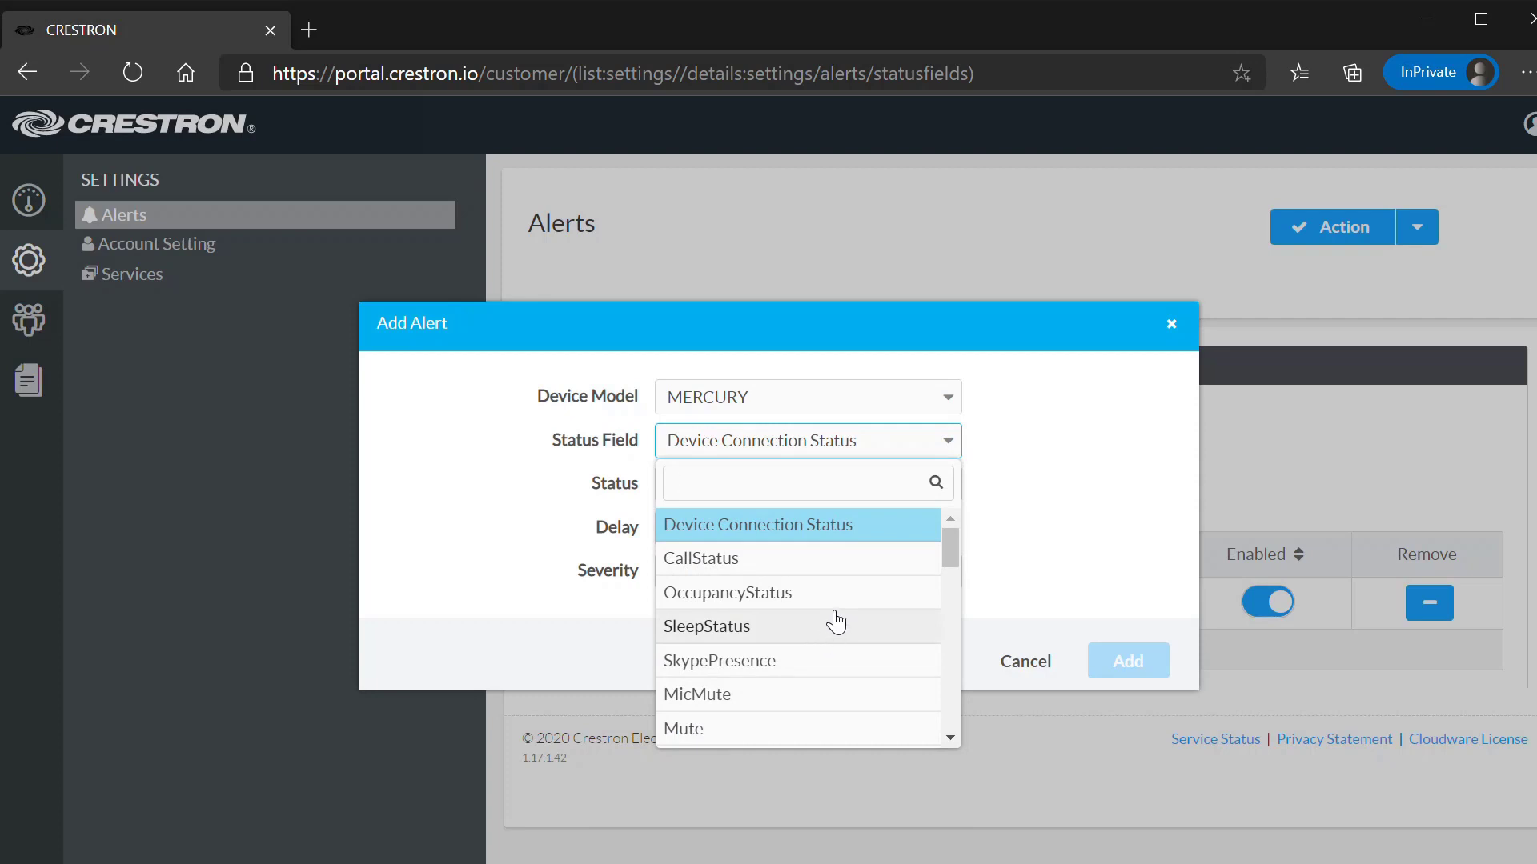
scroll(835, 621, down, 3)
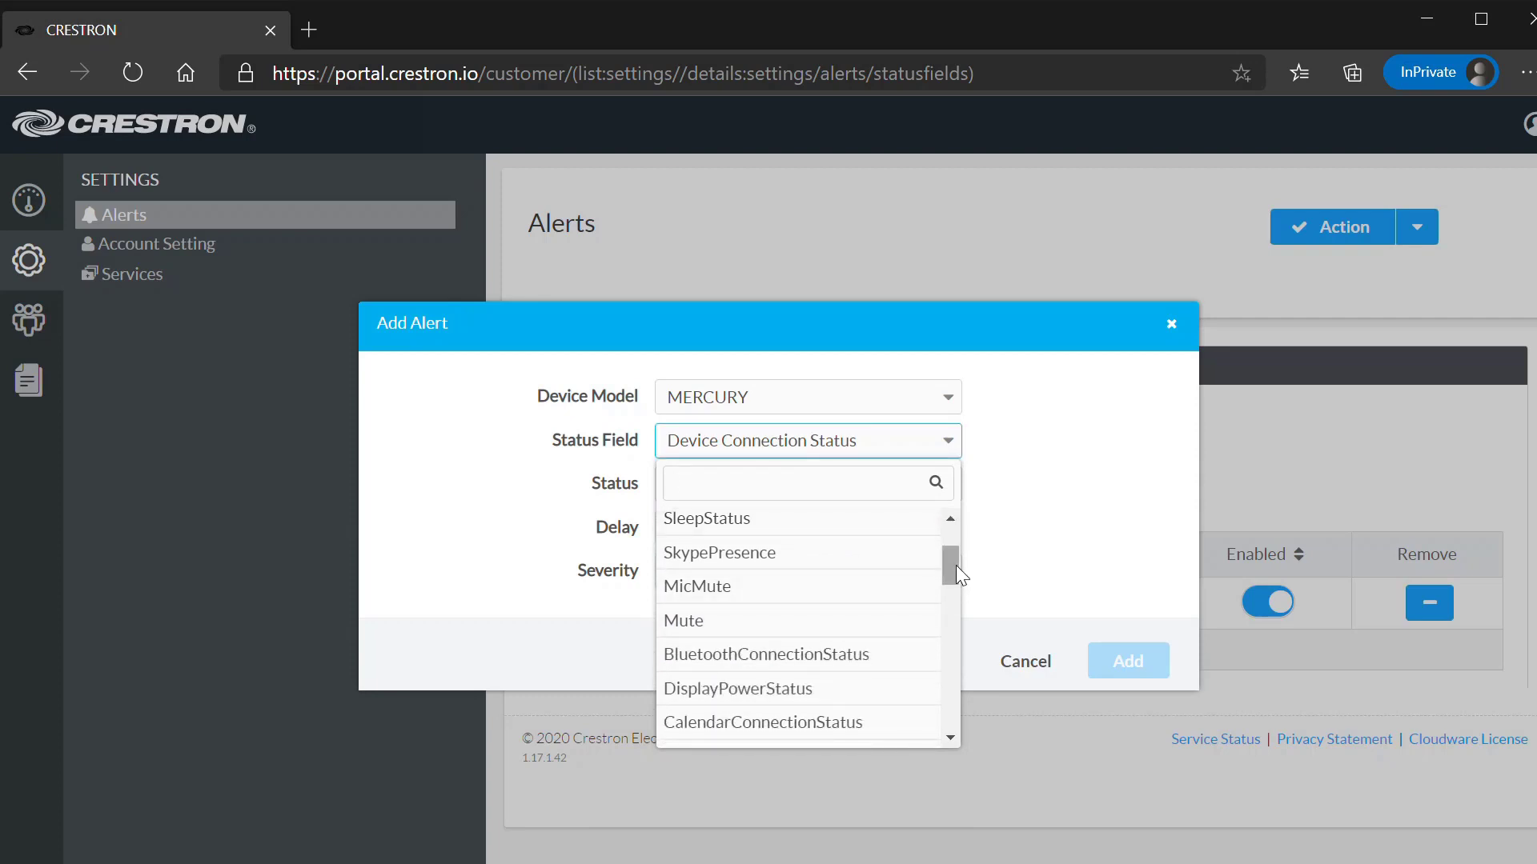
drag(957, 571, 730, 617)
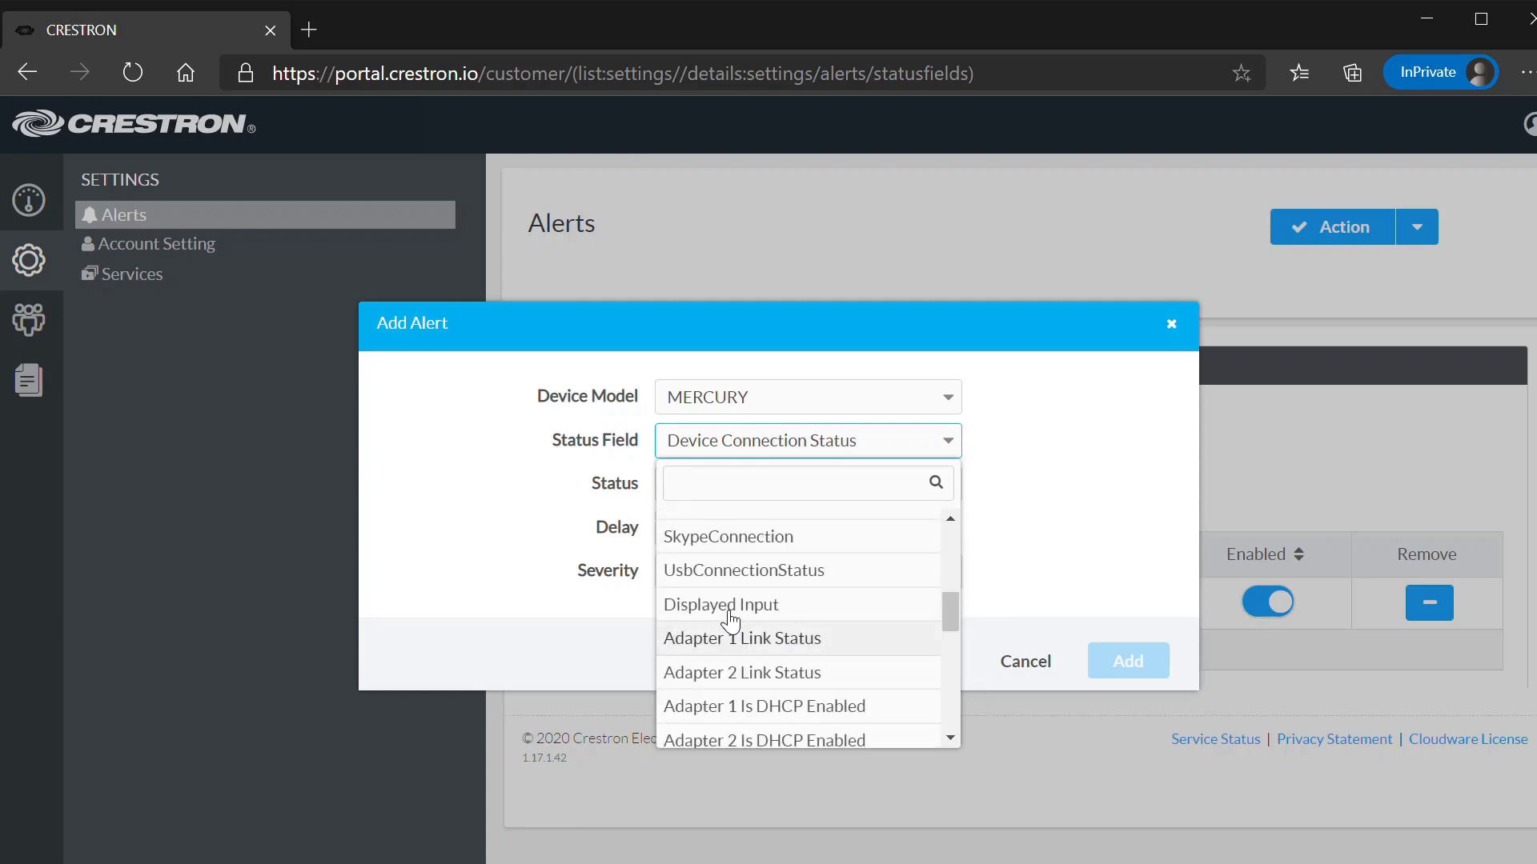
click(734, 638)
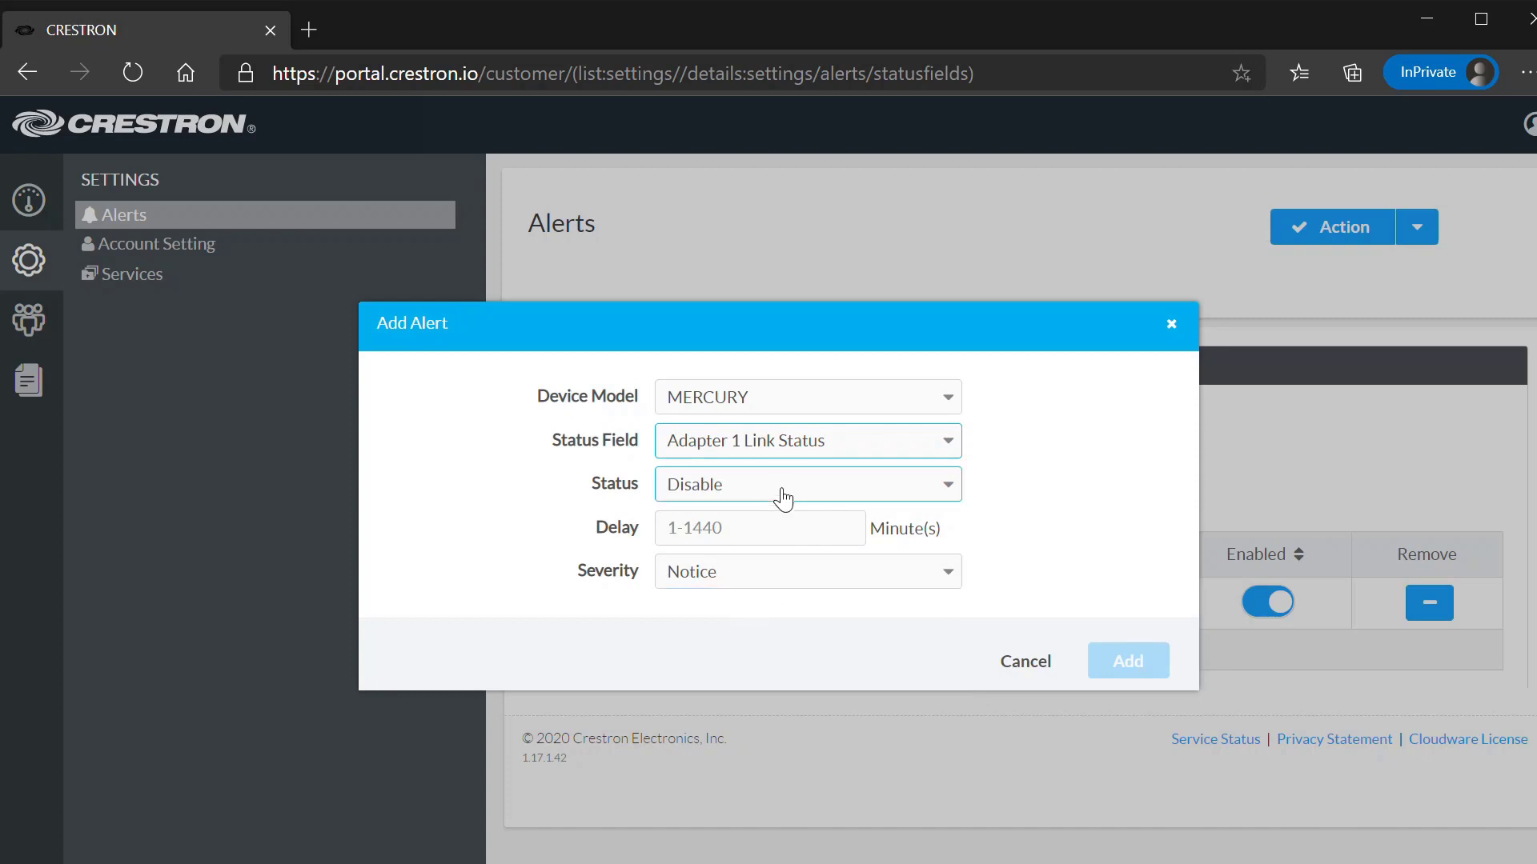
click(779, 491)
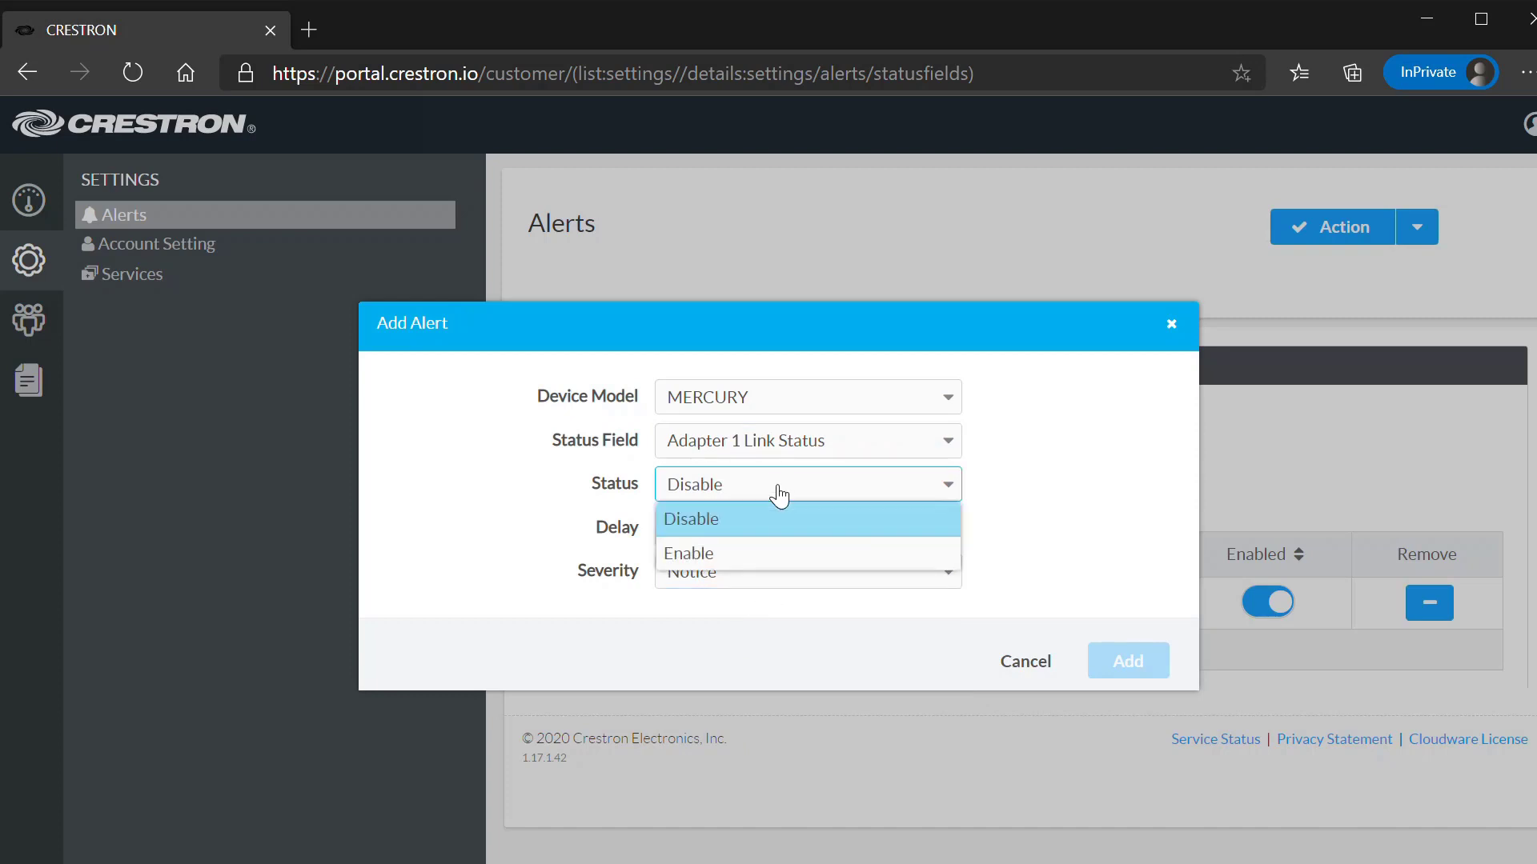
click(778, 491)
Give the alert a 3-minute delay and Critical severity, then add it.
click(739, 527)
text(1)
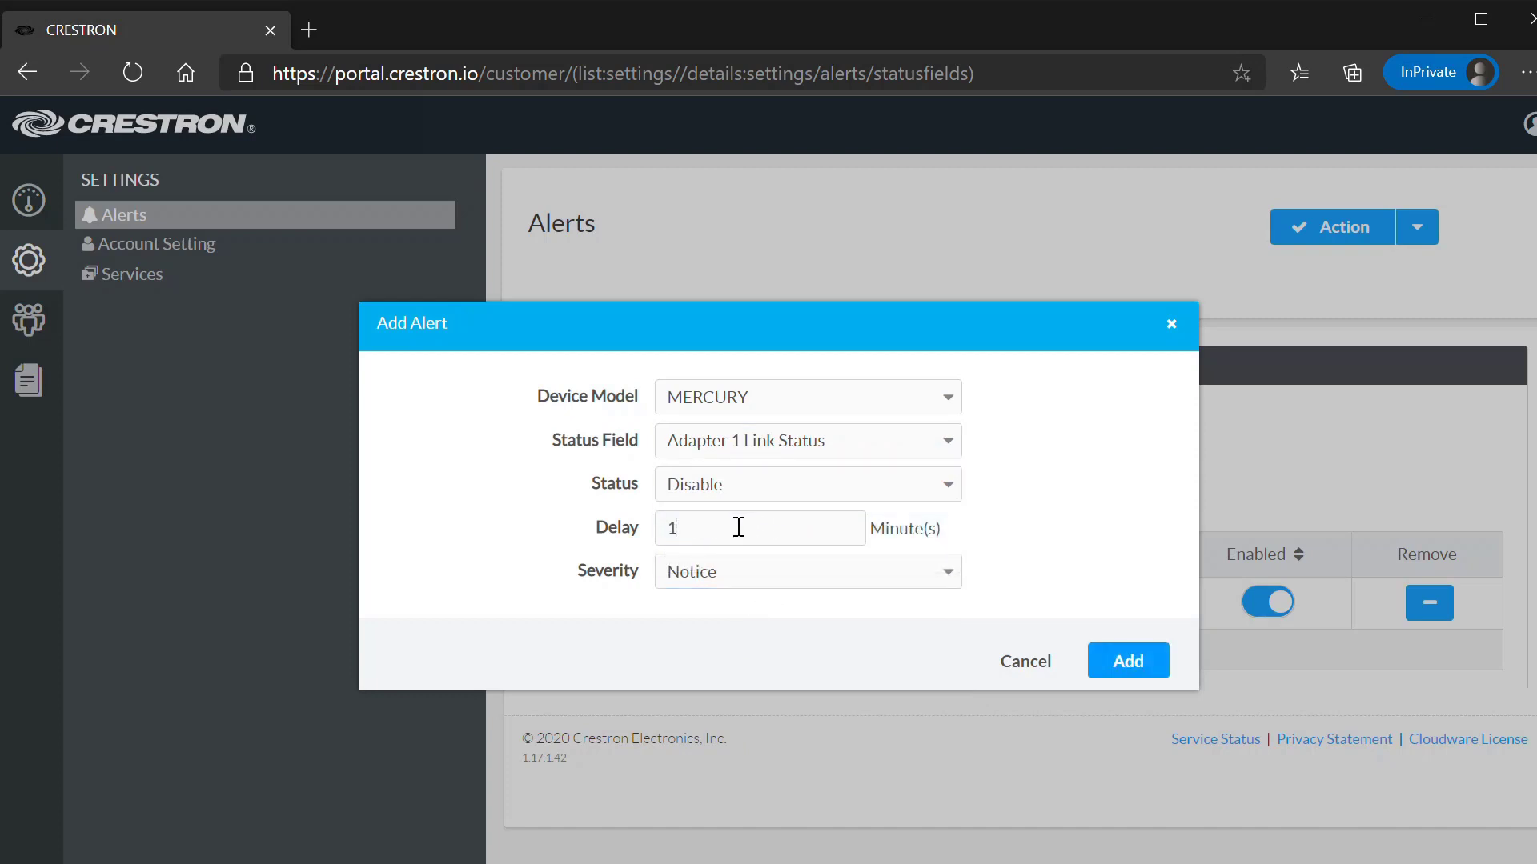
key(BackSpace)
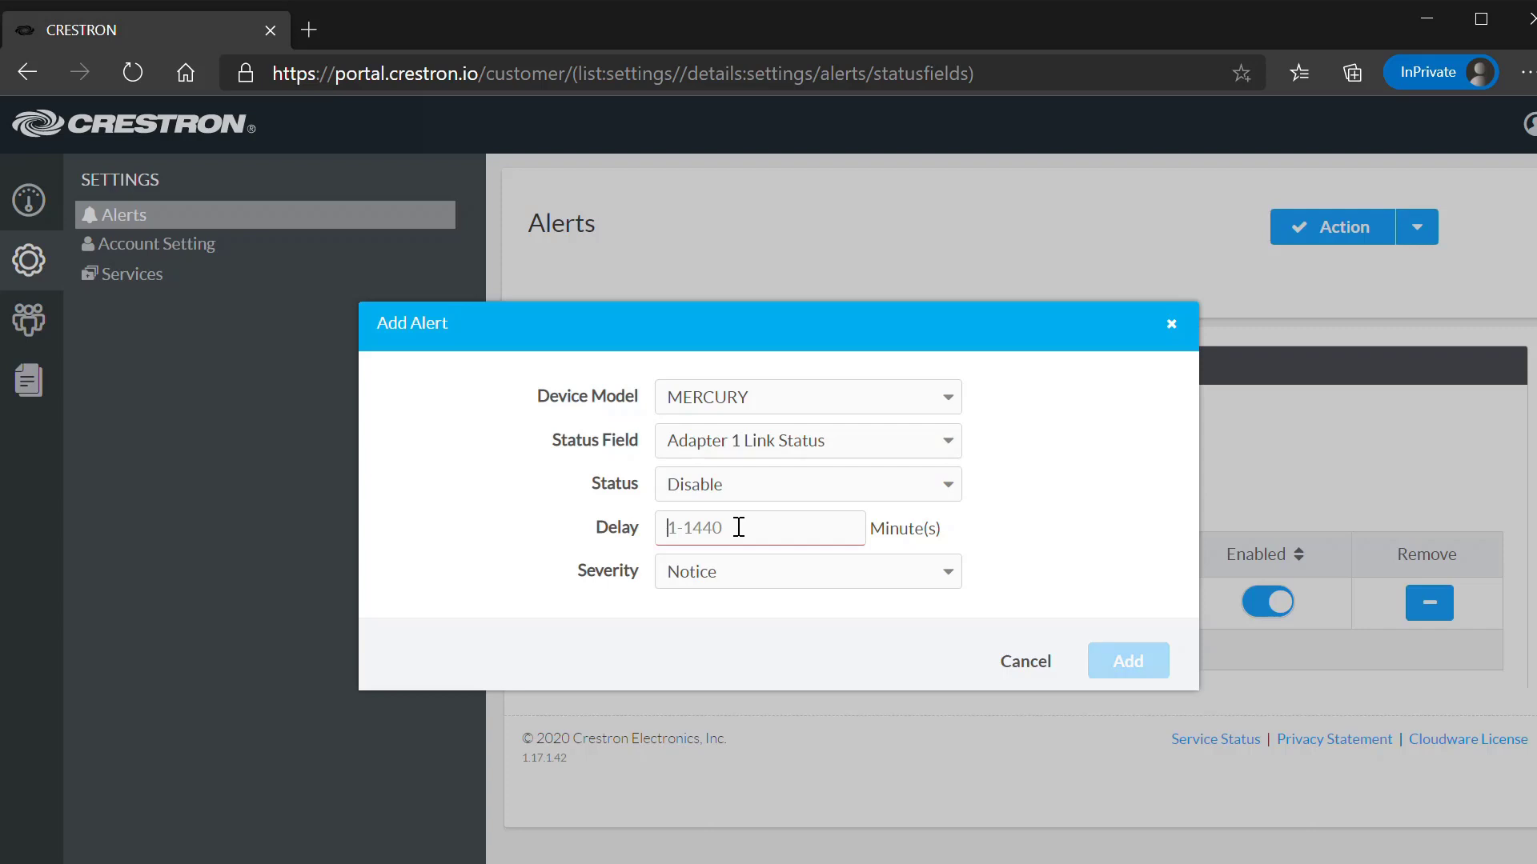
text(3)
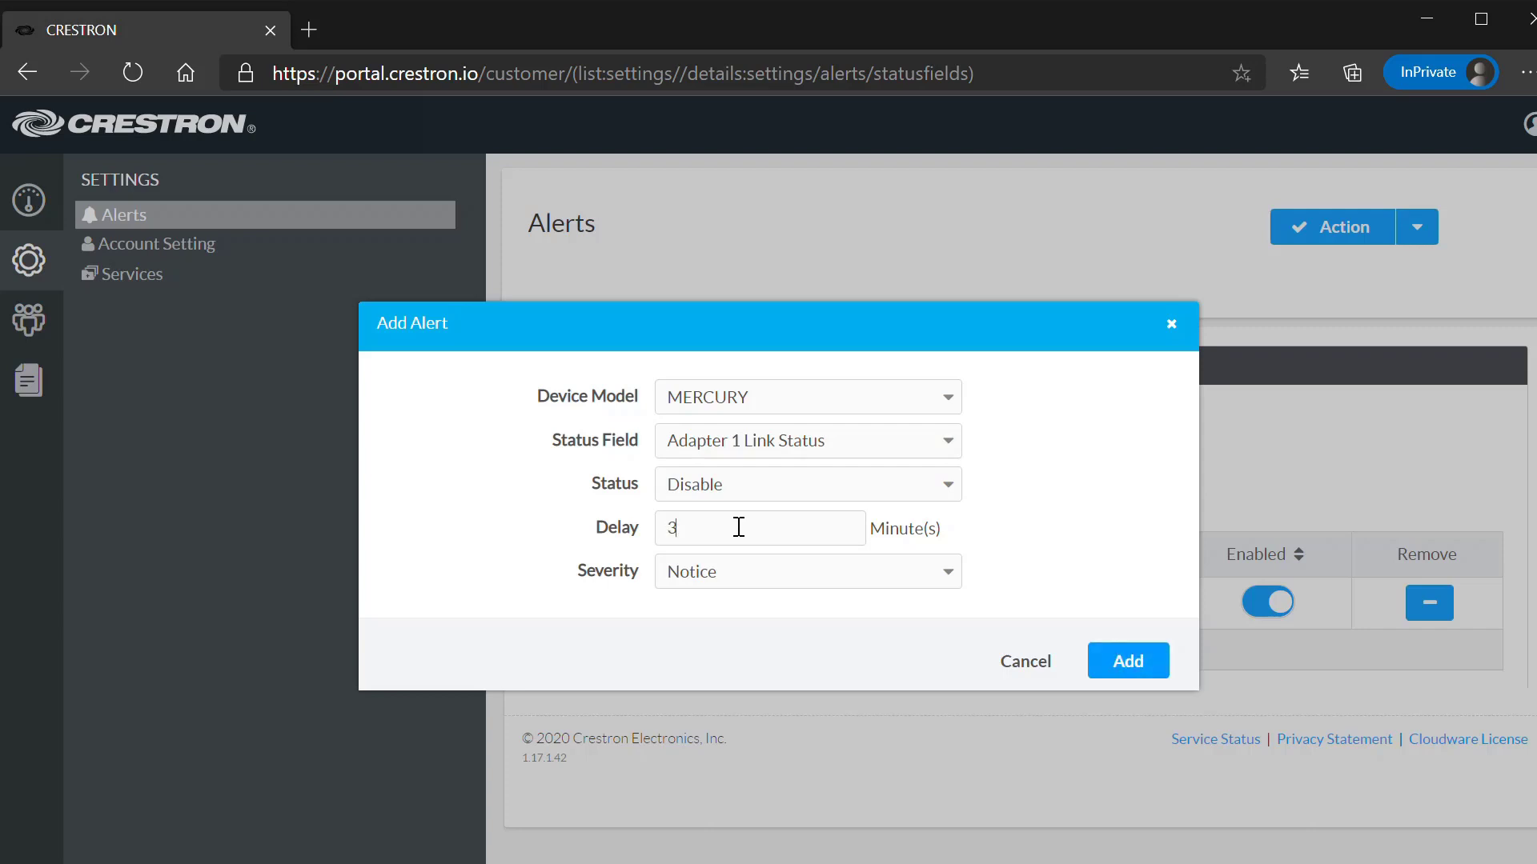
click(721, 574)
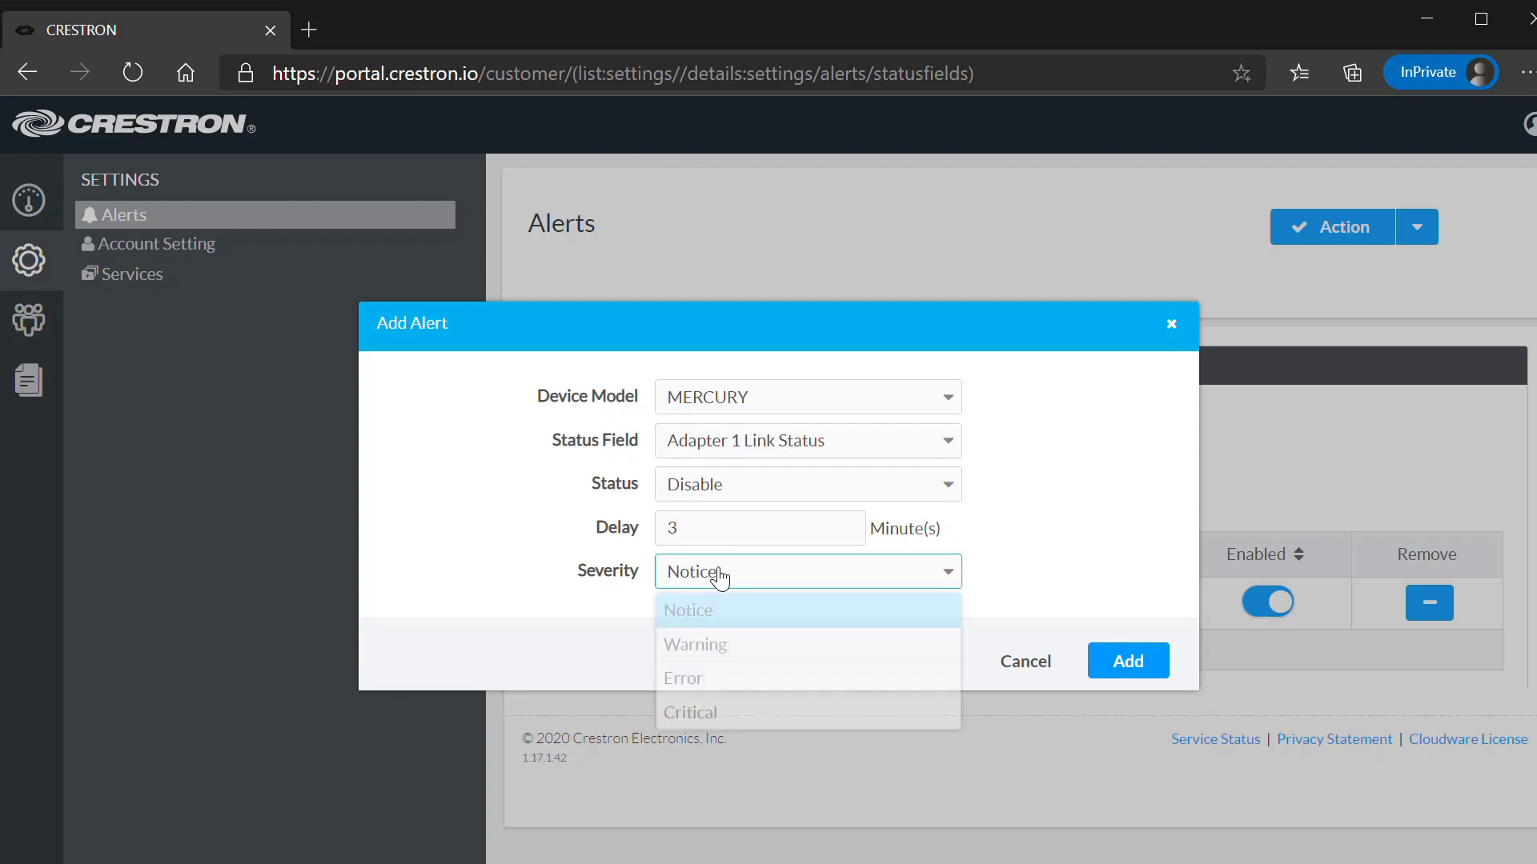
click(733, 710)
click(733, 711)
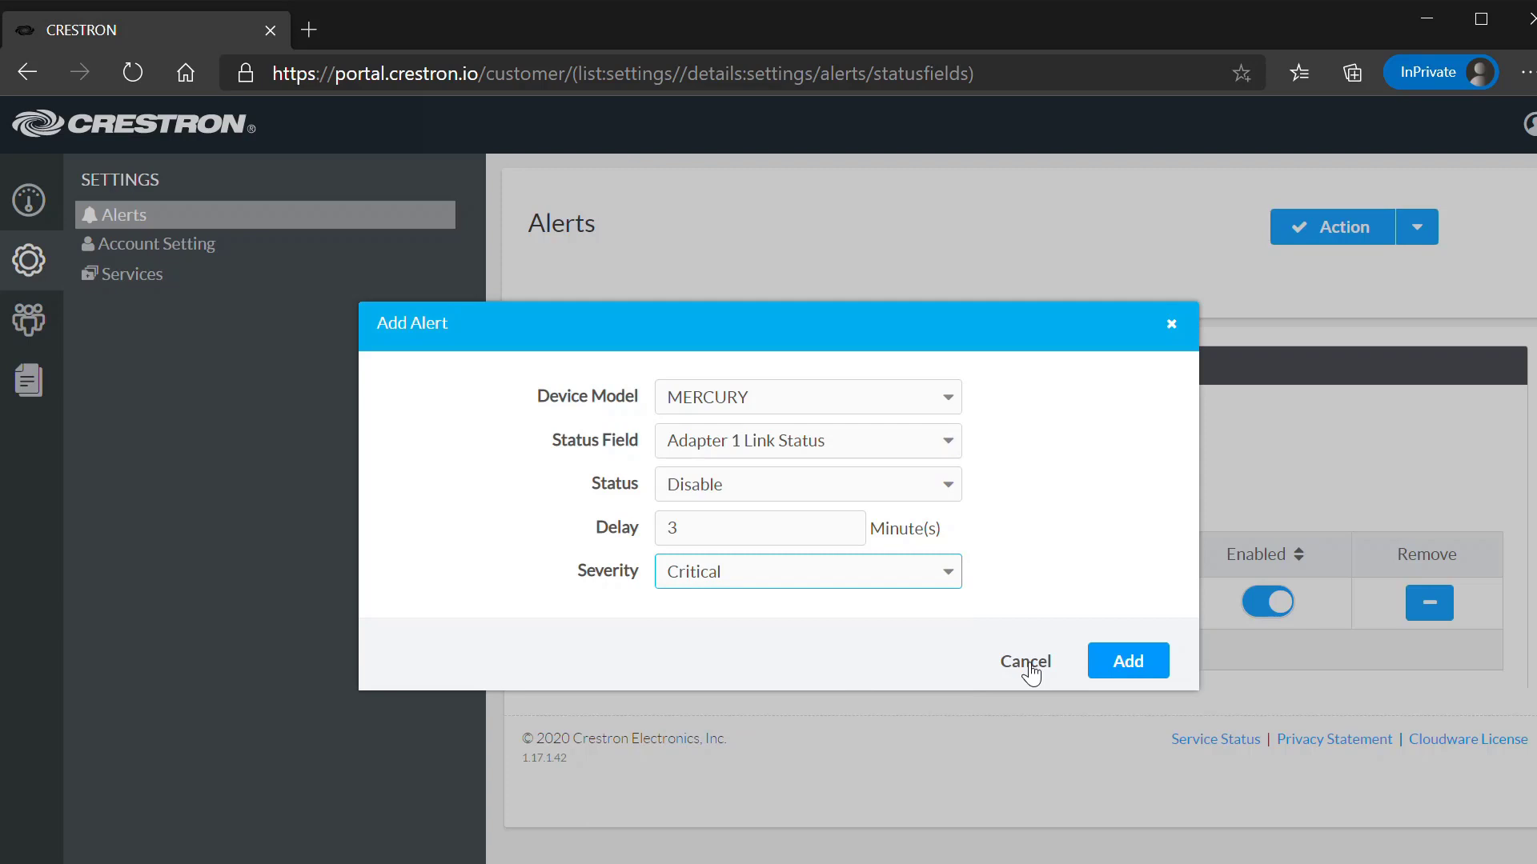
click(1145, 675)
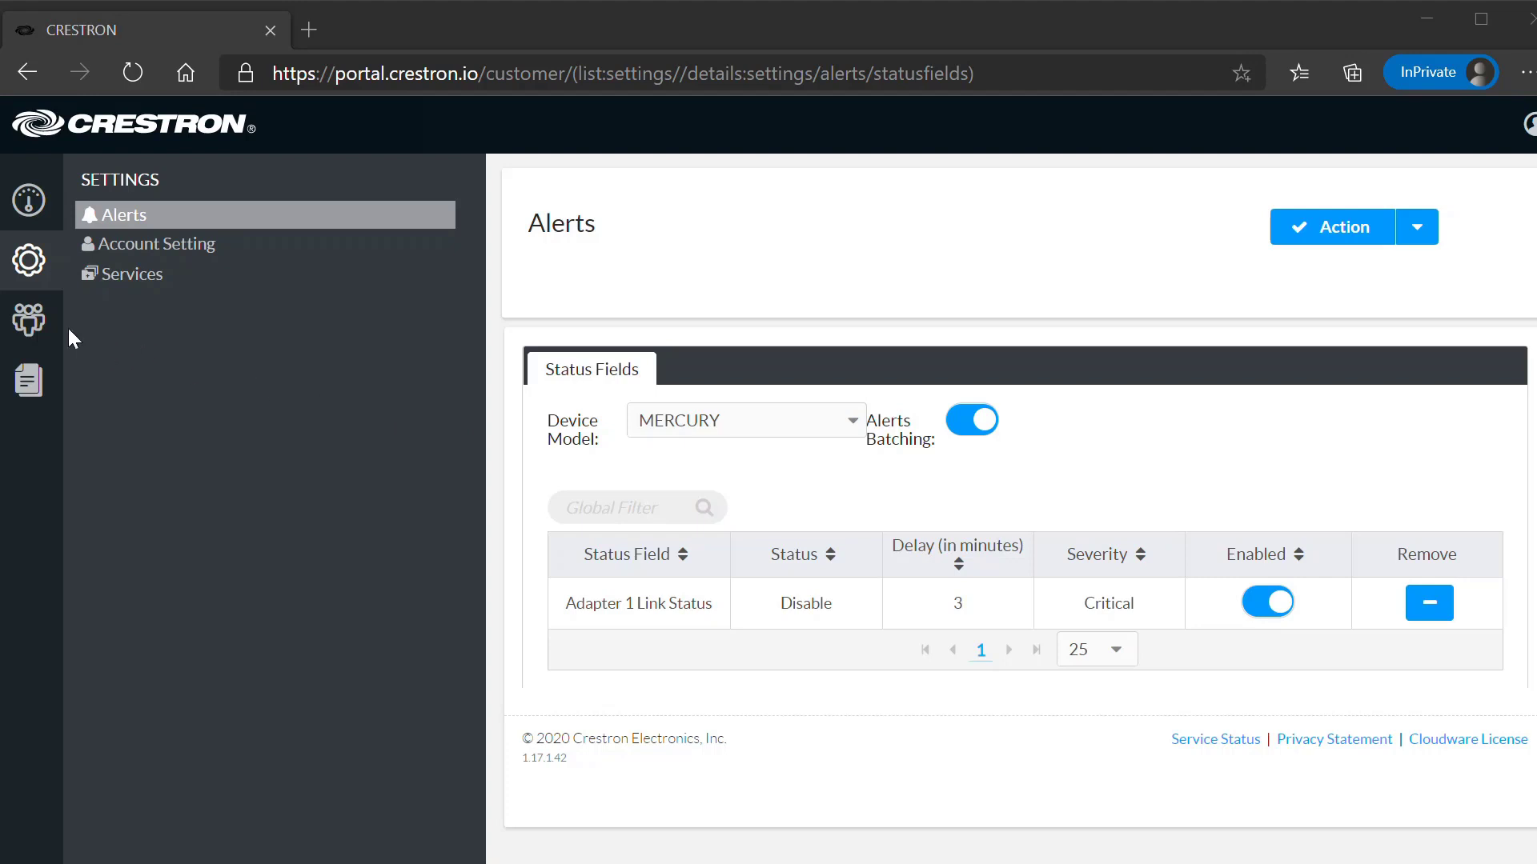
Go to the Users section from the left sidebar to start a new user profile.
click(29, 320)
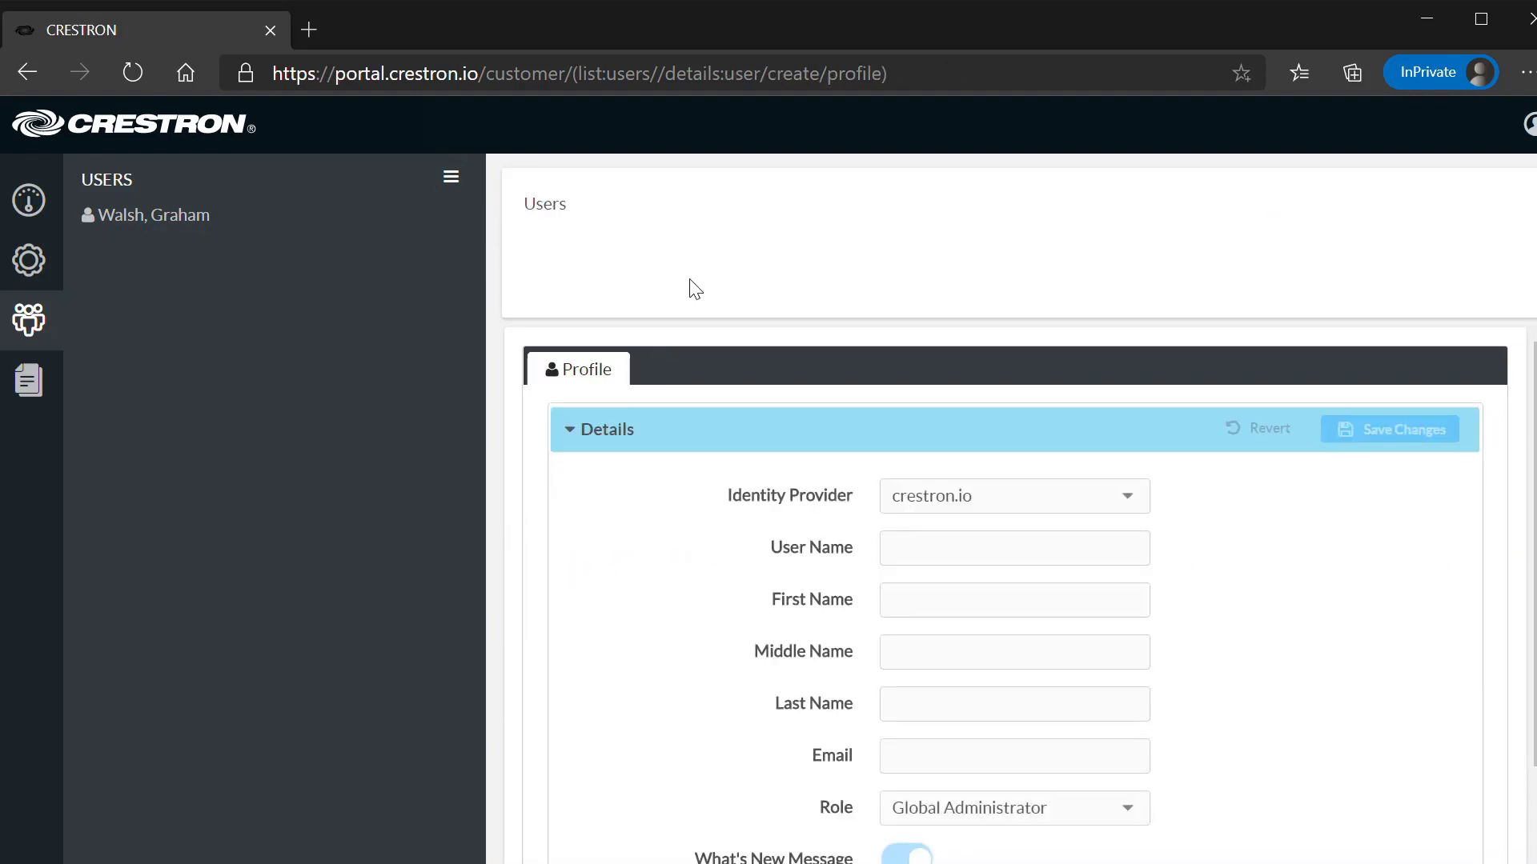
Keep crestron.io as the identity provider and enter the new user's user name, names and e-mail.
scroll(800, 496, down, 1)
click(972, 410)
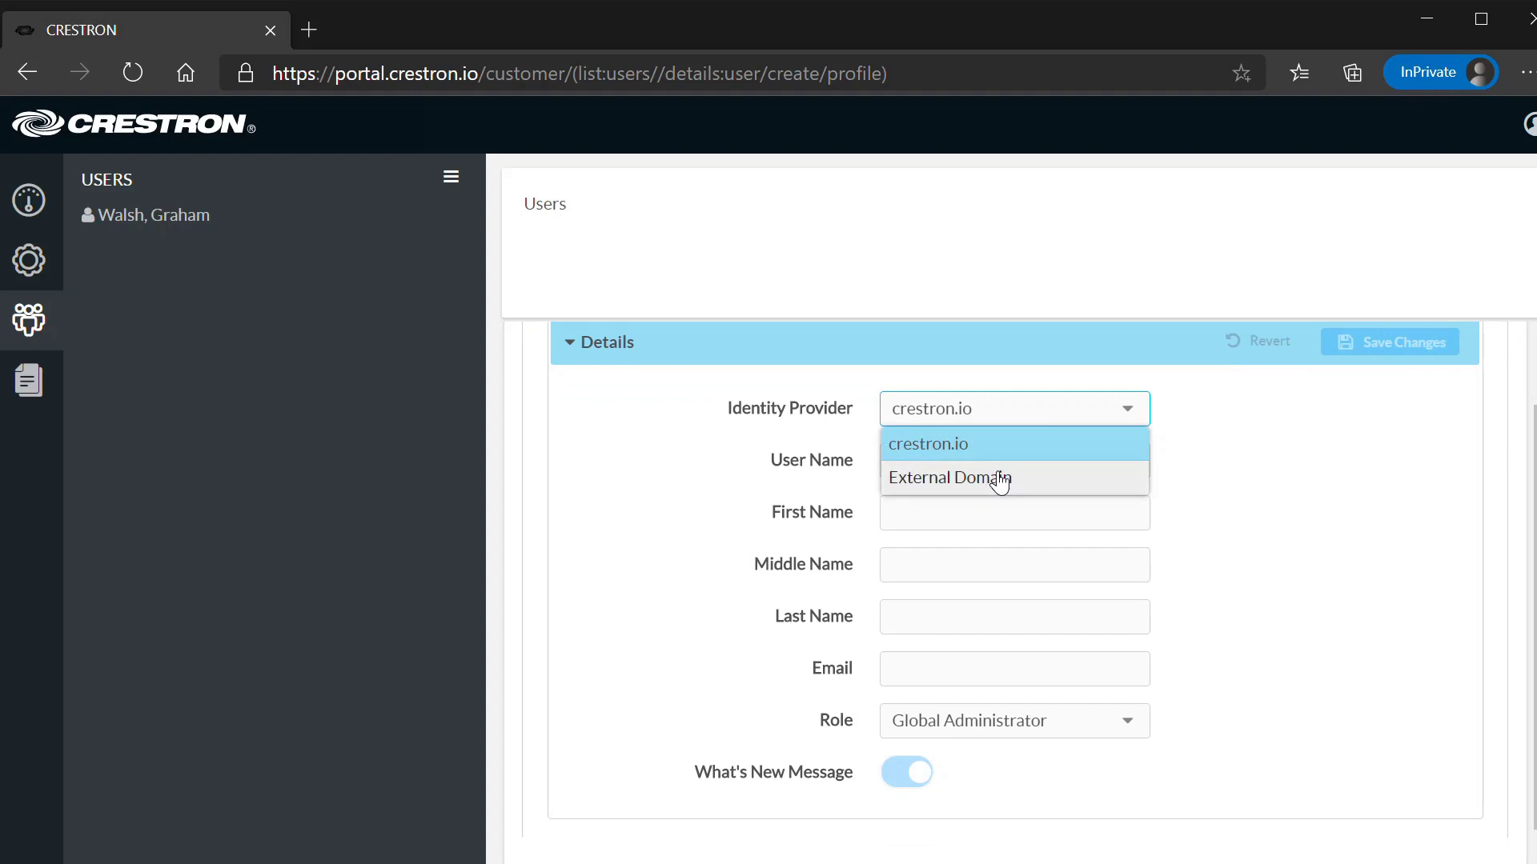
click(1167, 470)
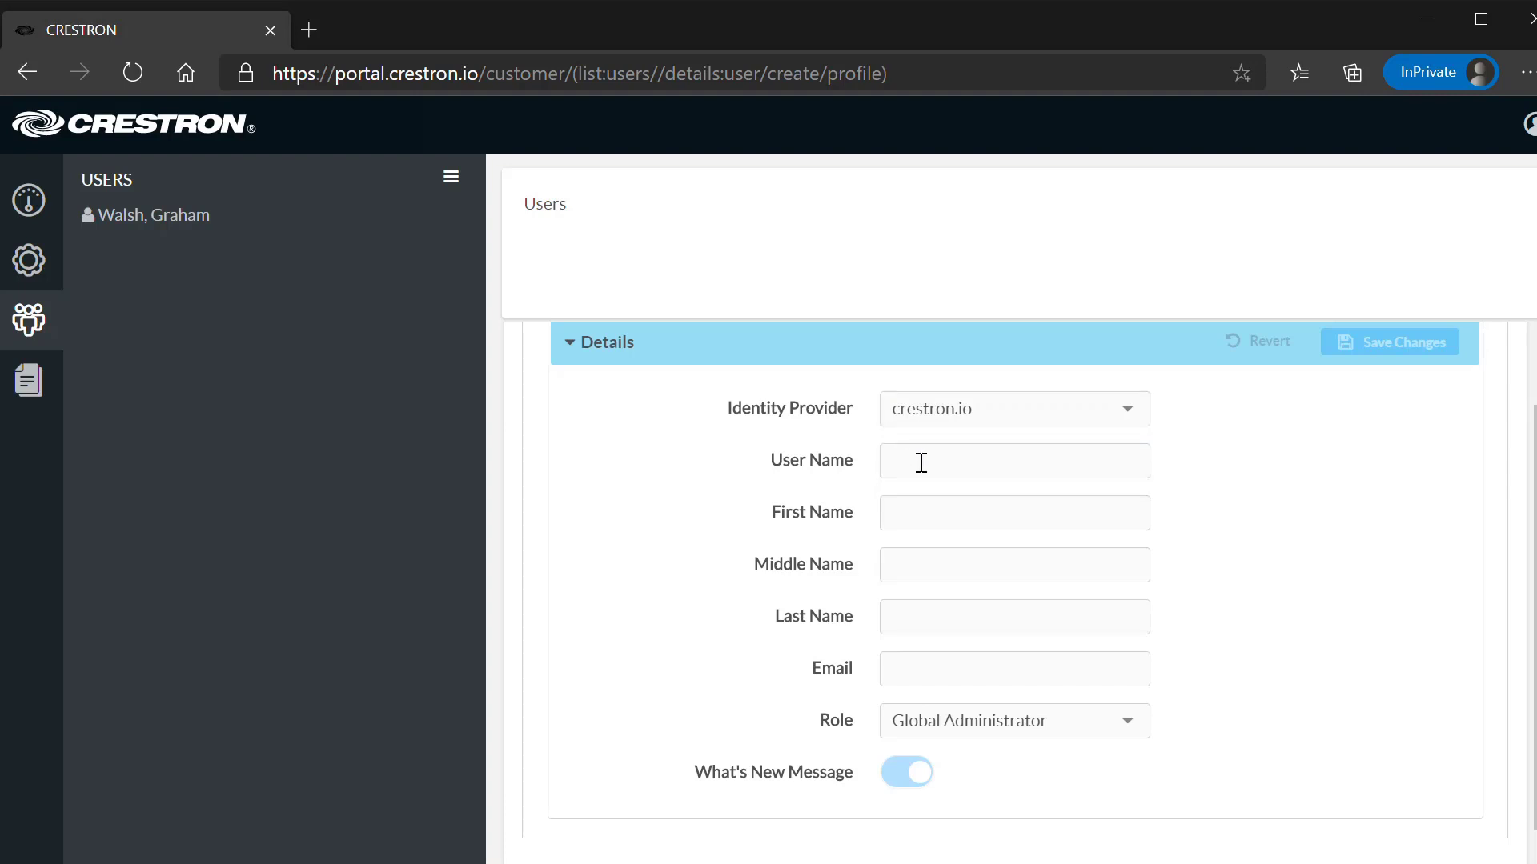
text(MaxtheDogMax)
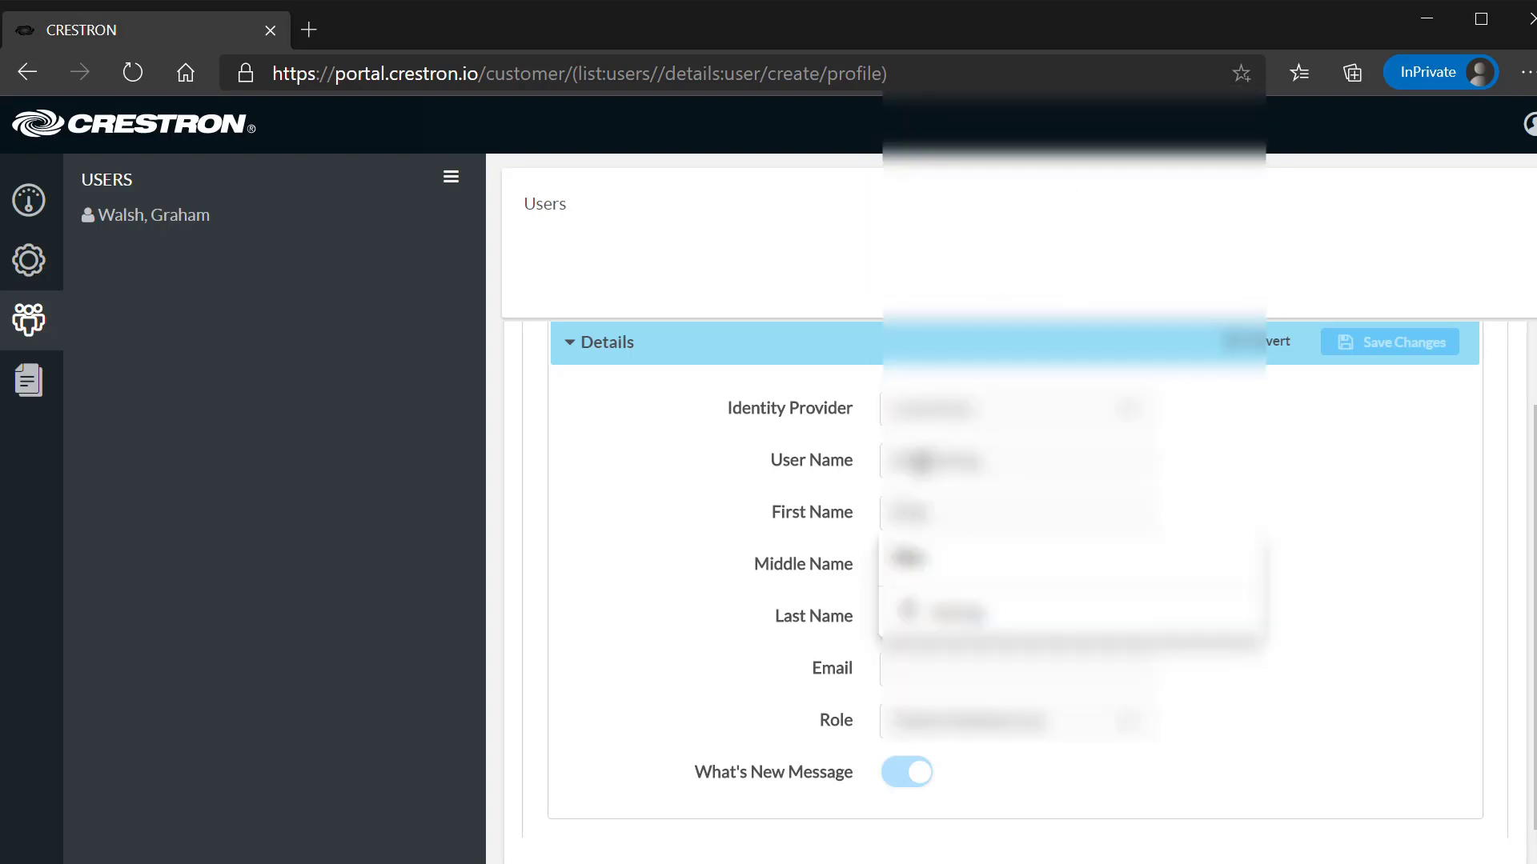
key(Tab)
key(Tab)
text(Do)
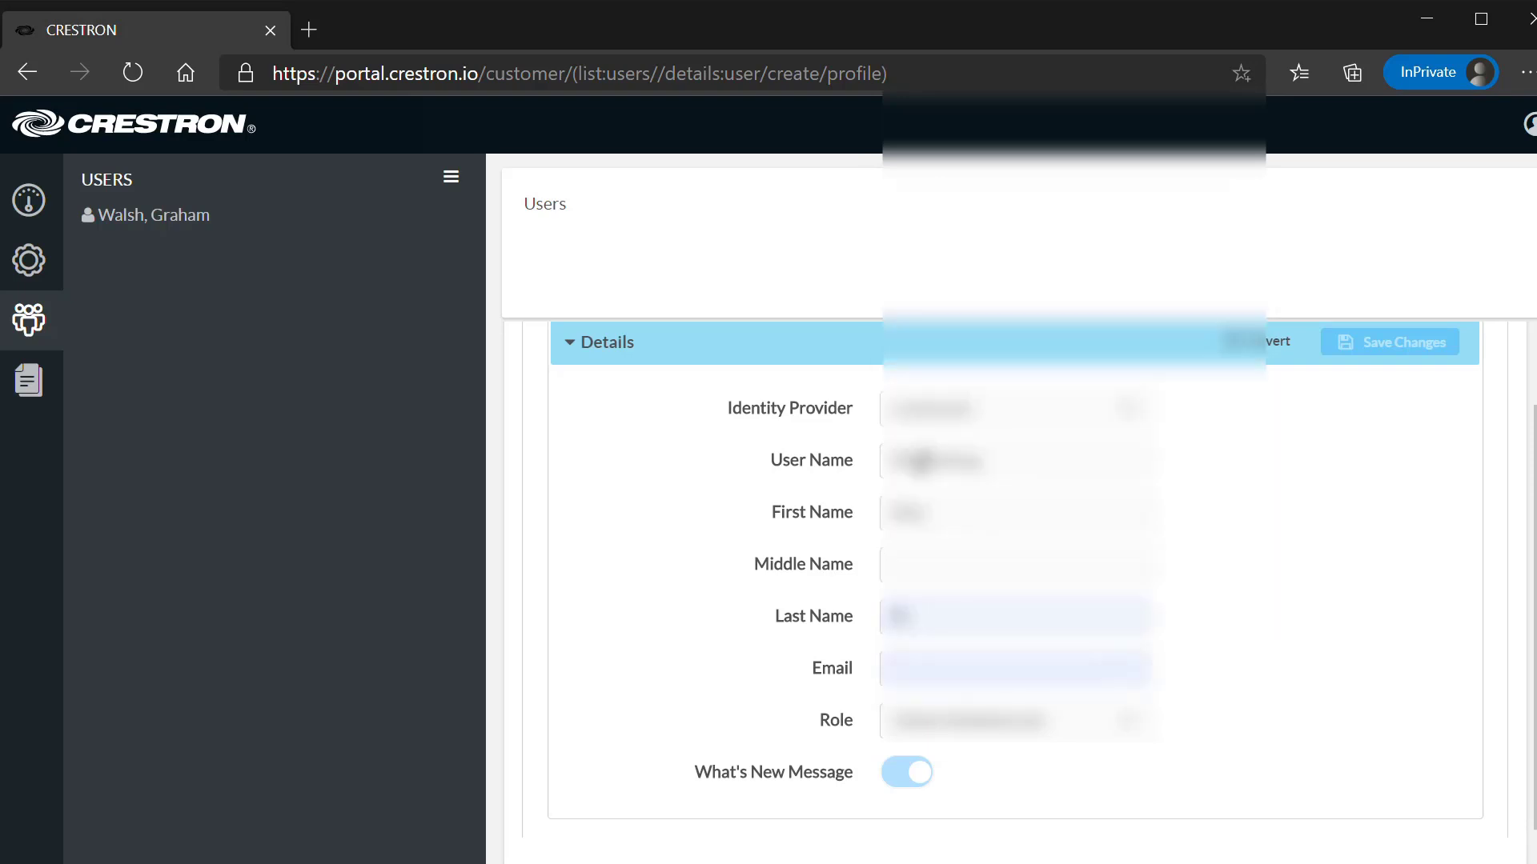
key(Tab)
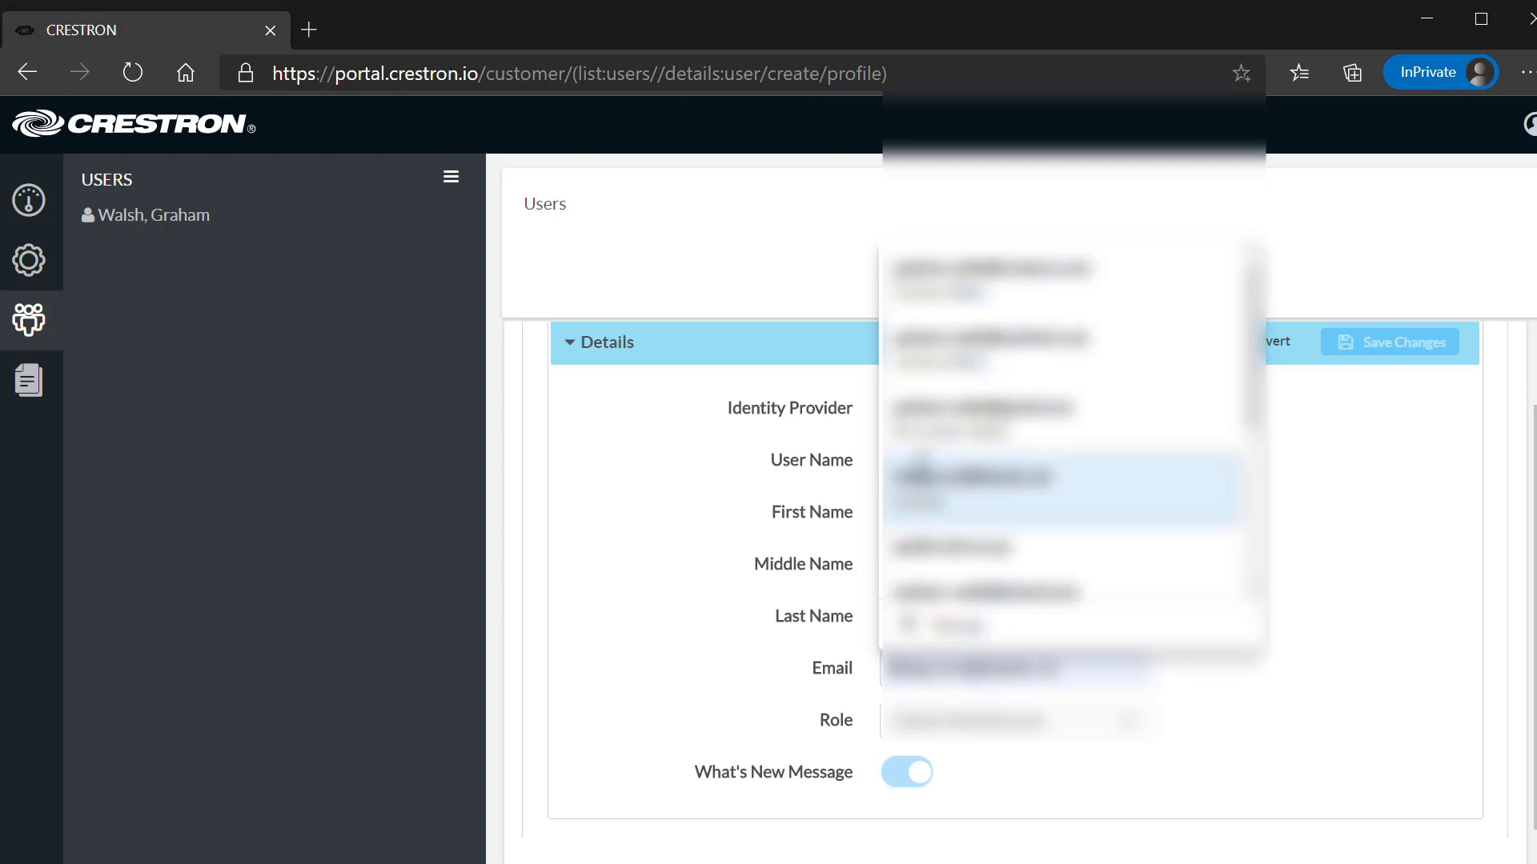
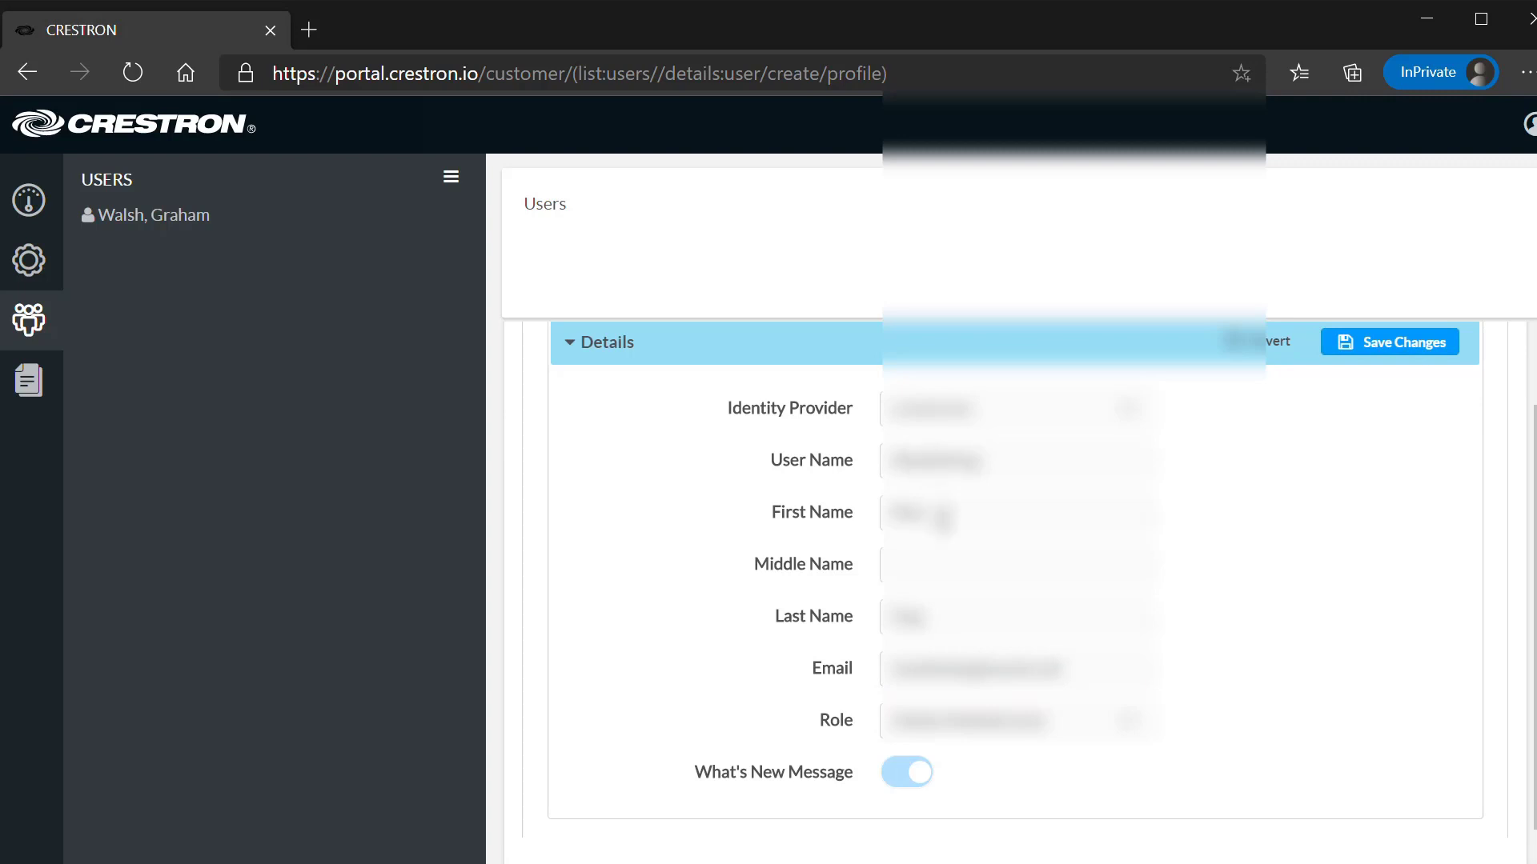
Give the new user the Standard User role and save the details.
click(1037, 728)
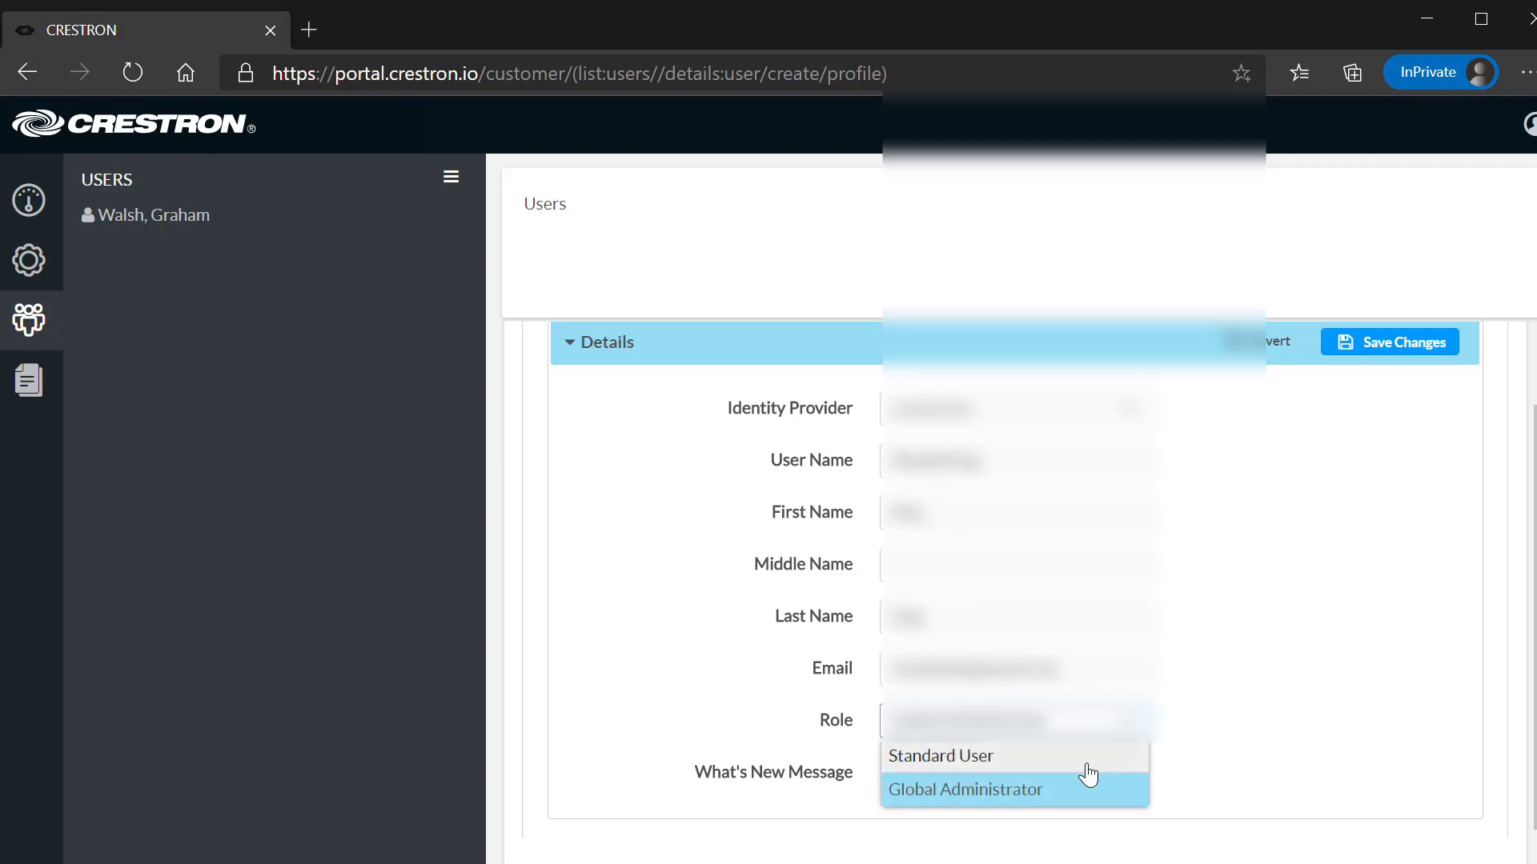
click(1041, 761)
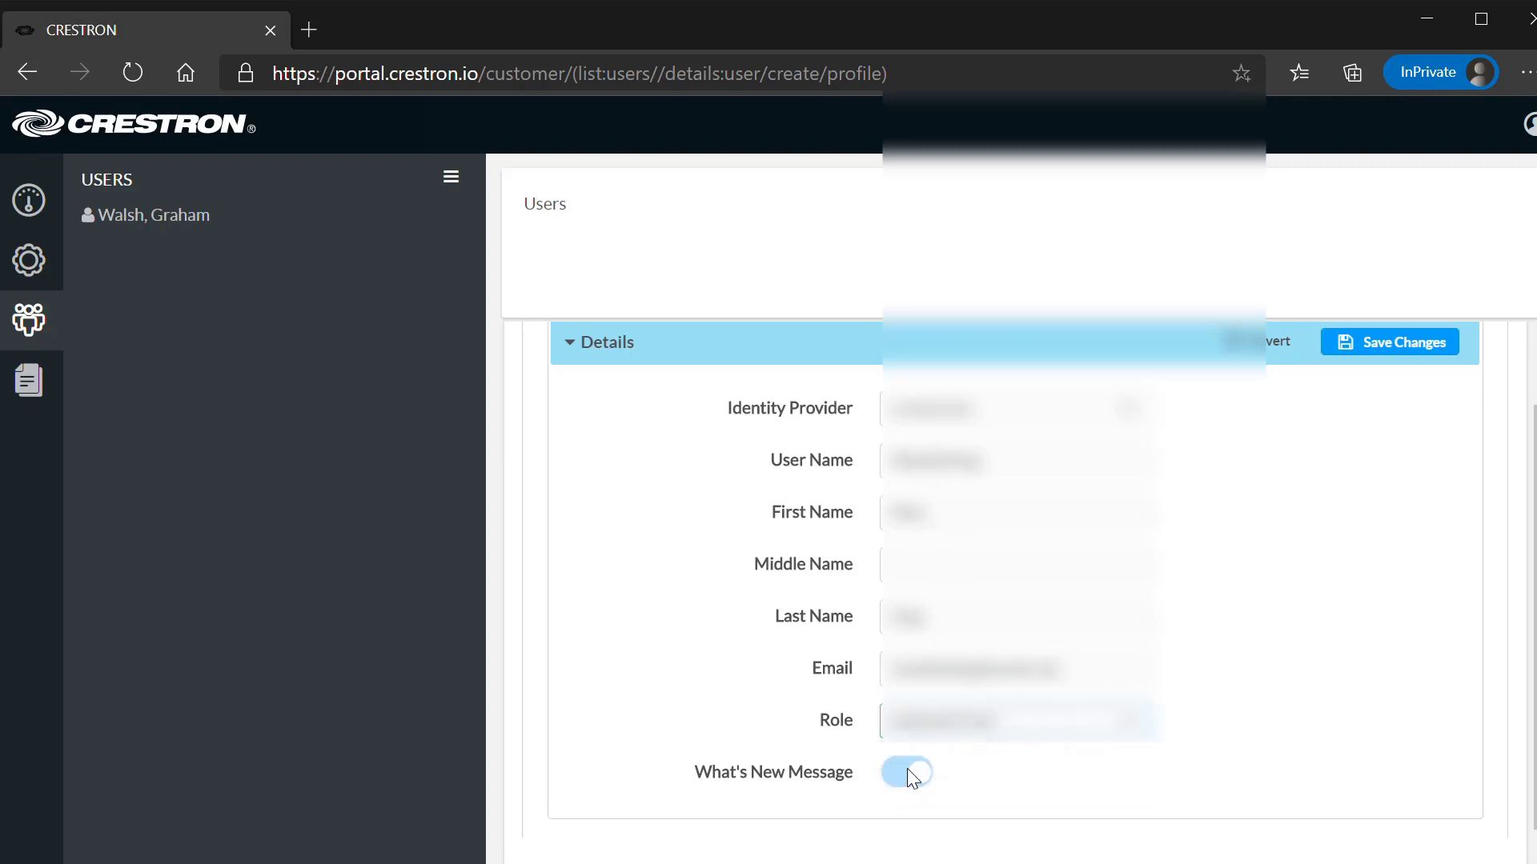
scroll(913, 776, down, 1)
scroll(920, 759, up, 2)
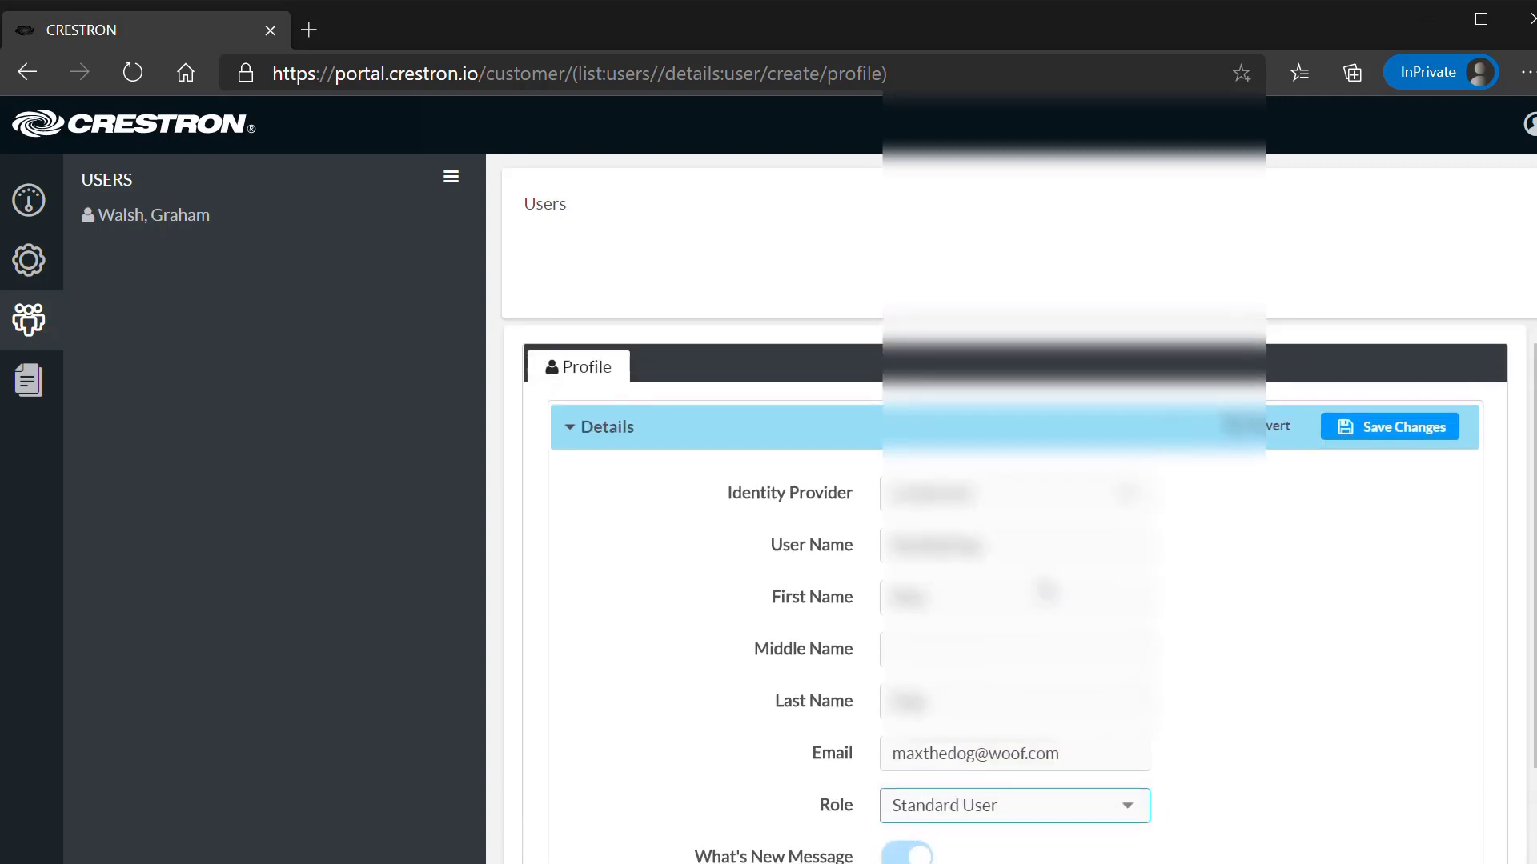
click(1381, 440)
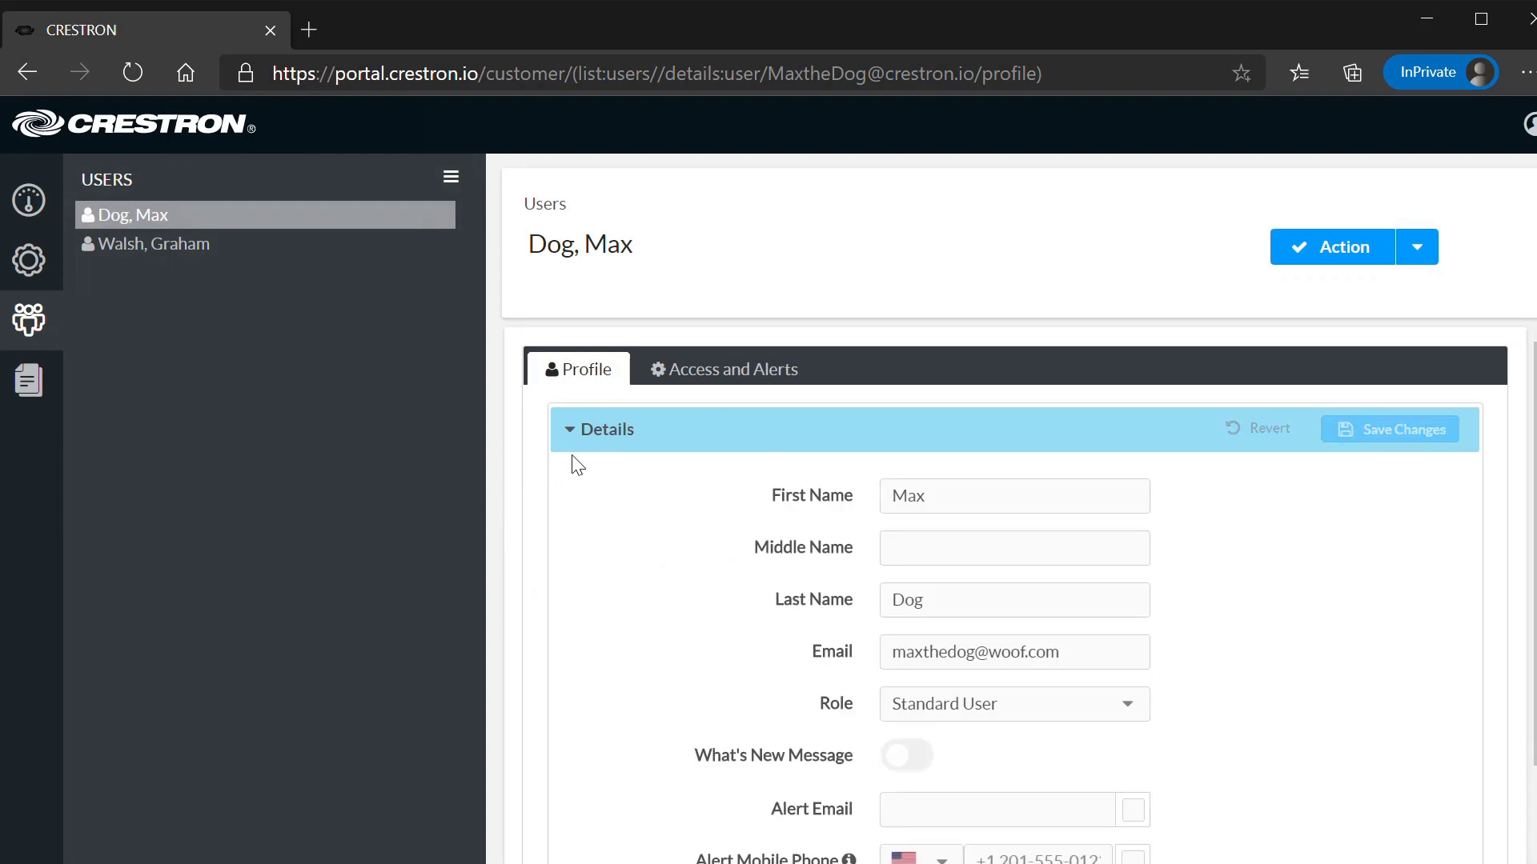
Copy the user's e-mail into Alert Email, enable alerts to it, and save the profile.
scroll(813, 529, down, 1)
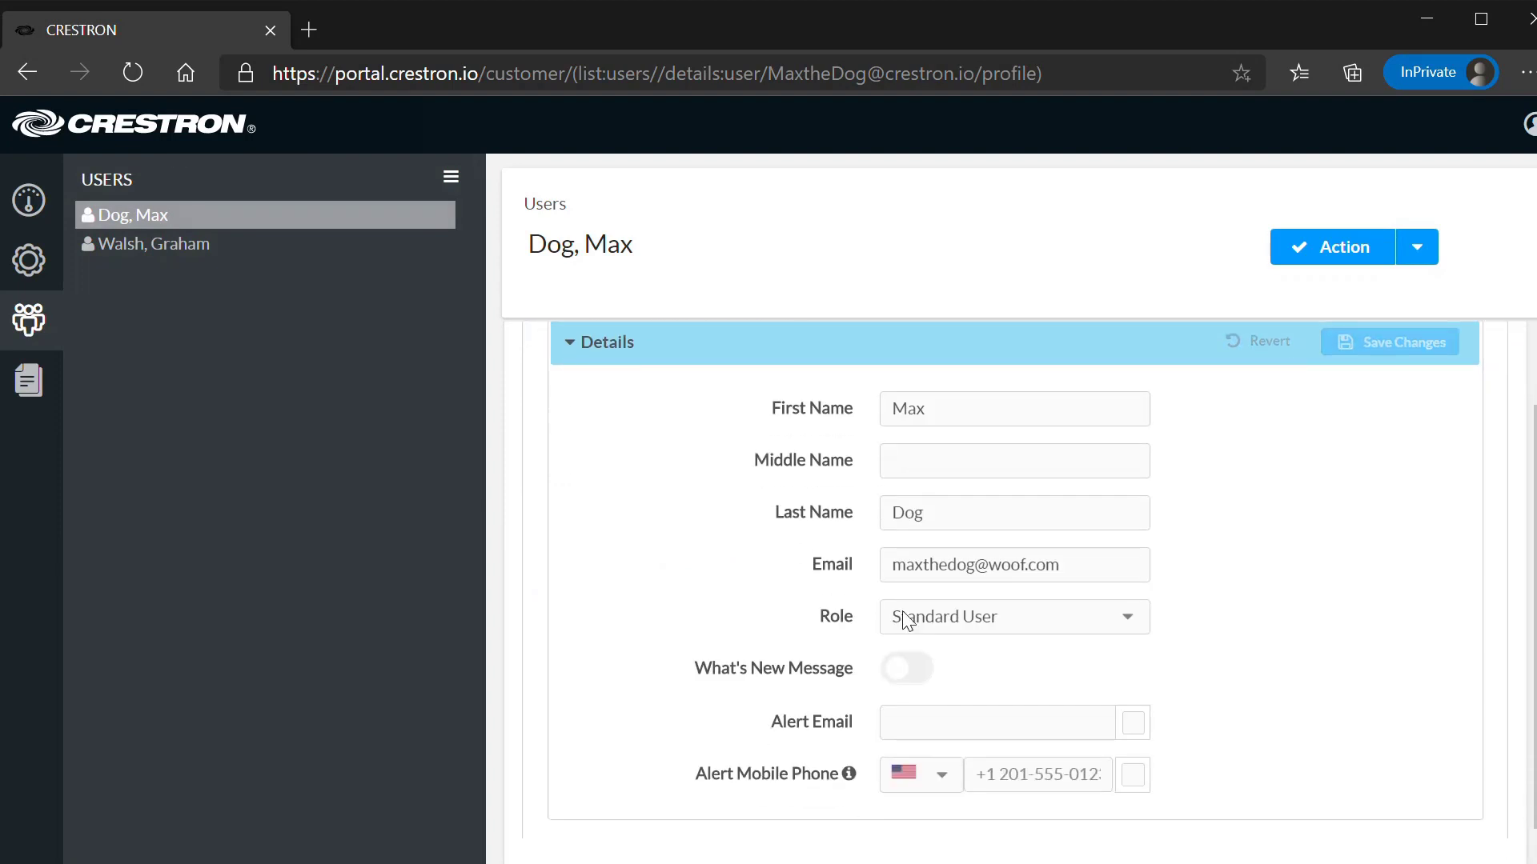
click(971, 722)
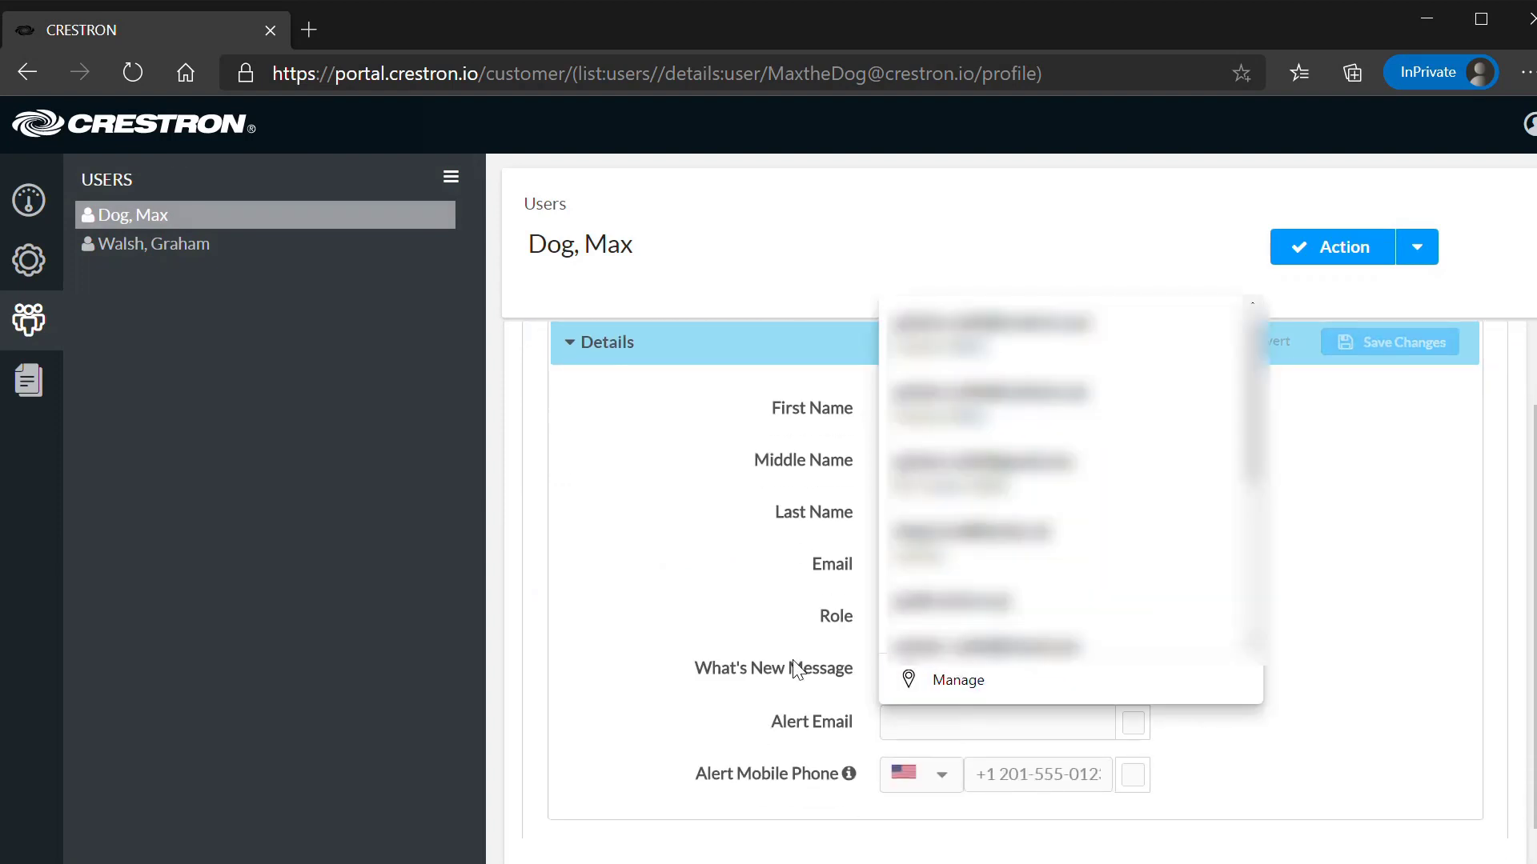
key(Escape)
double_click(948, 565)
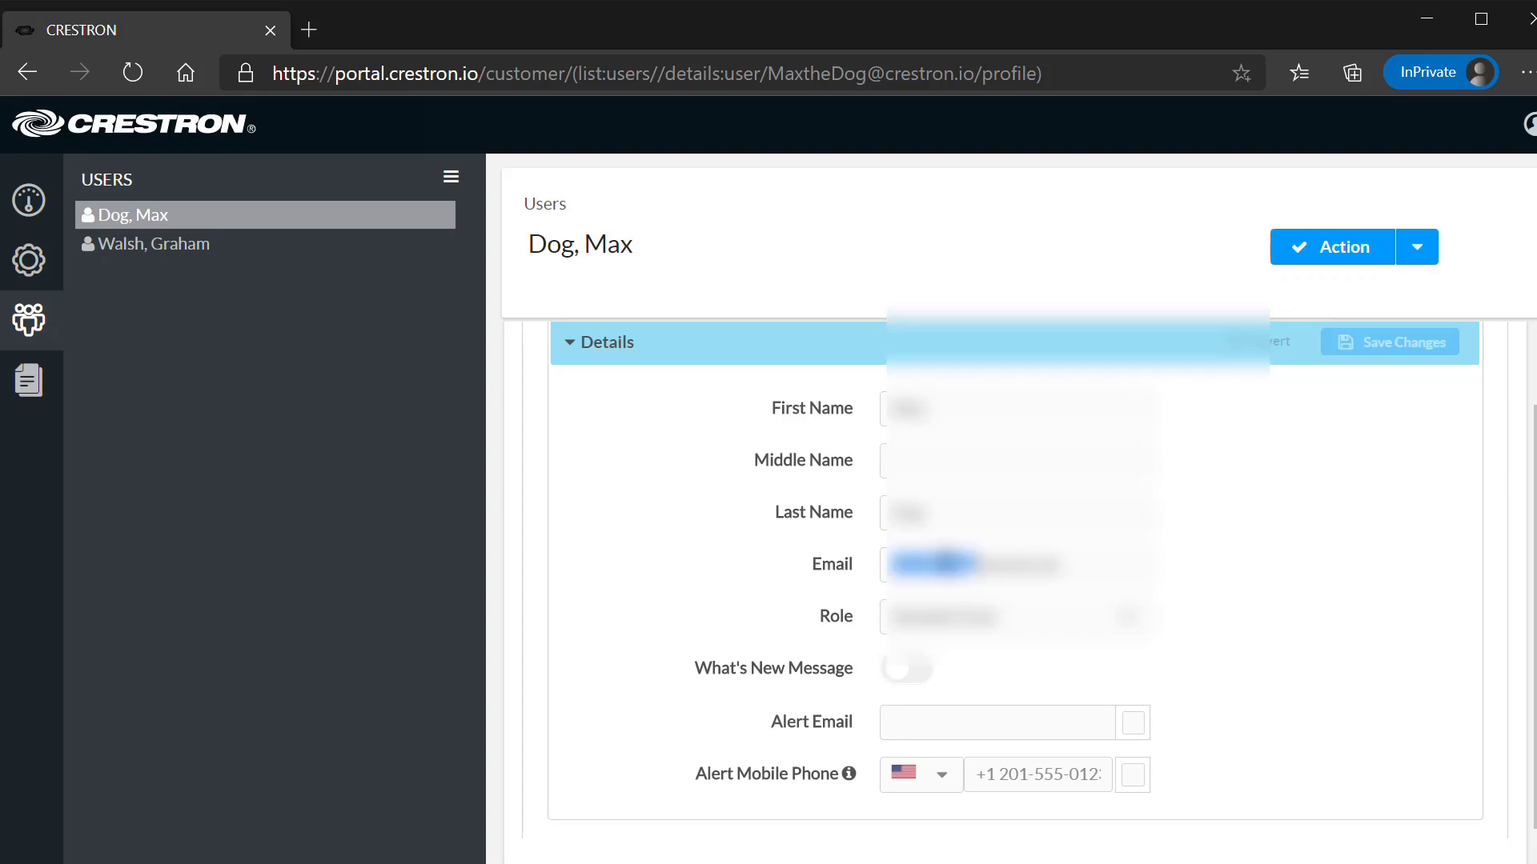
click(948, 562)
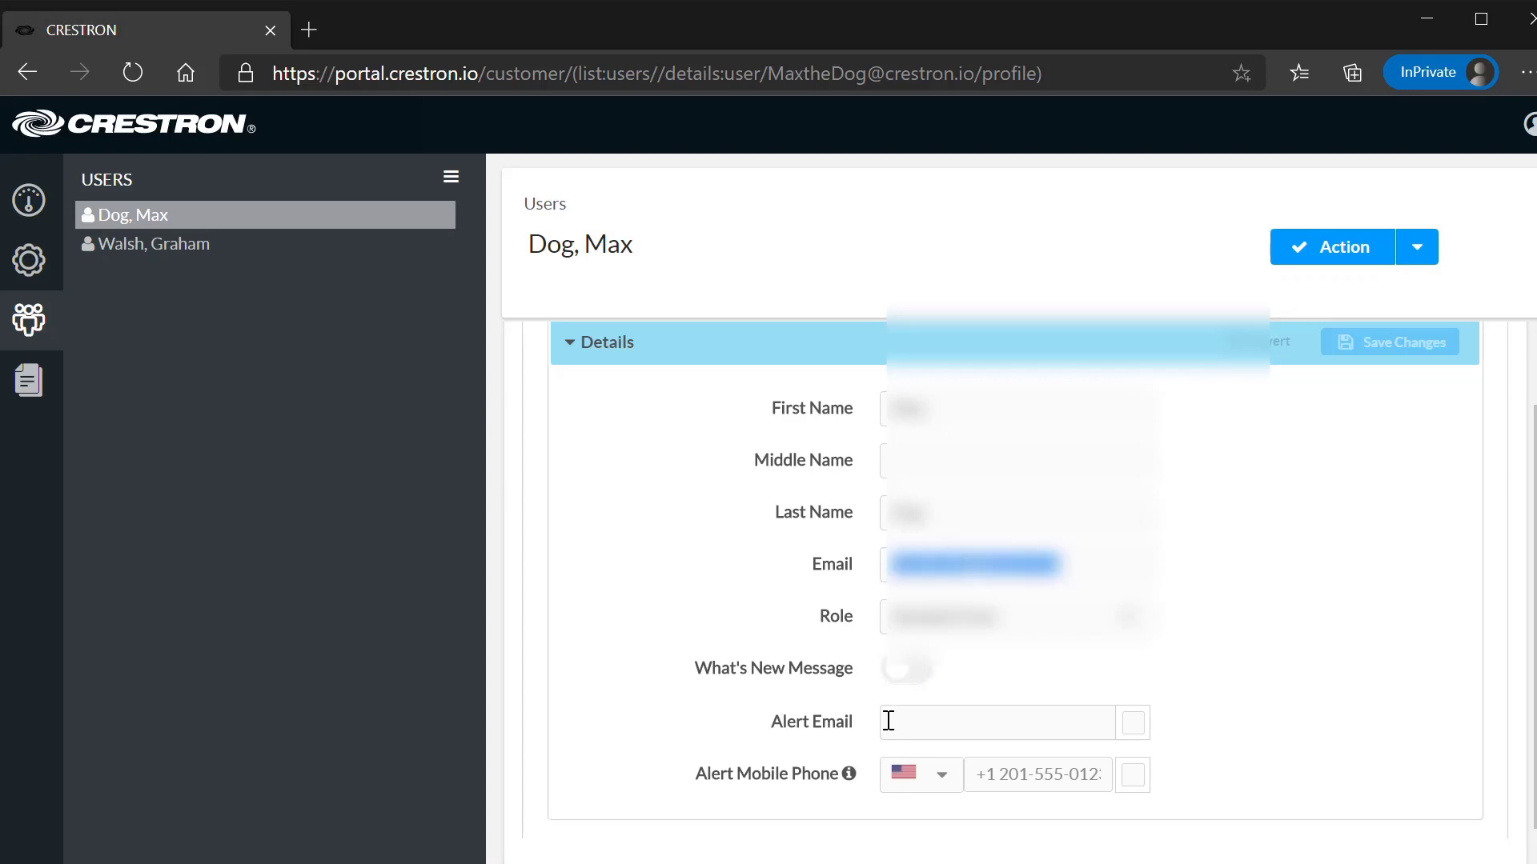
click(889, 721)
key(ctrl+v)
click(1131, 723)
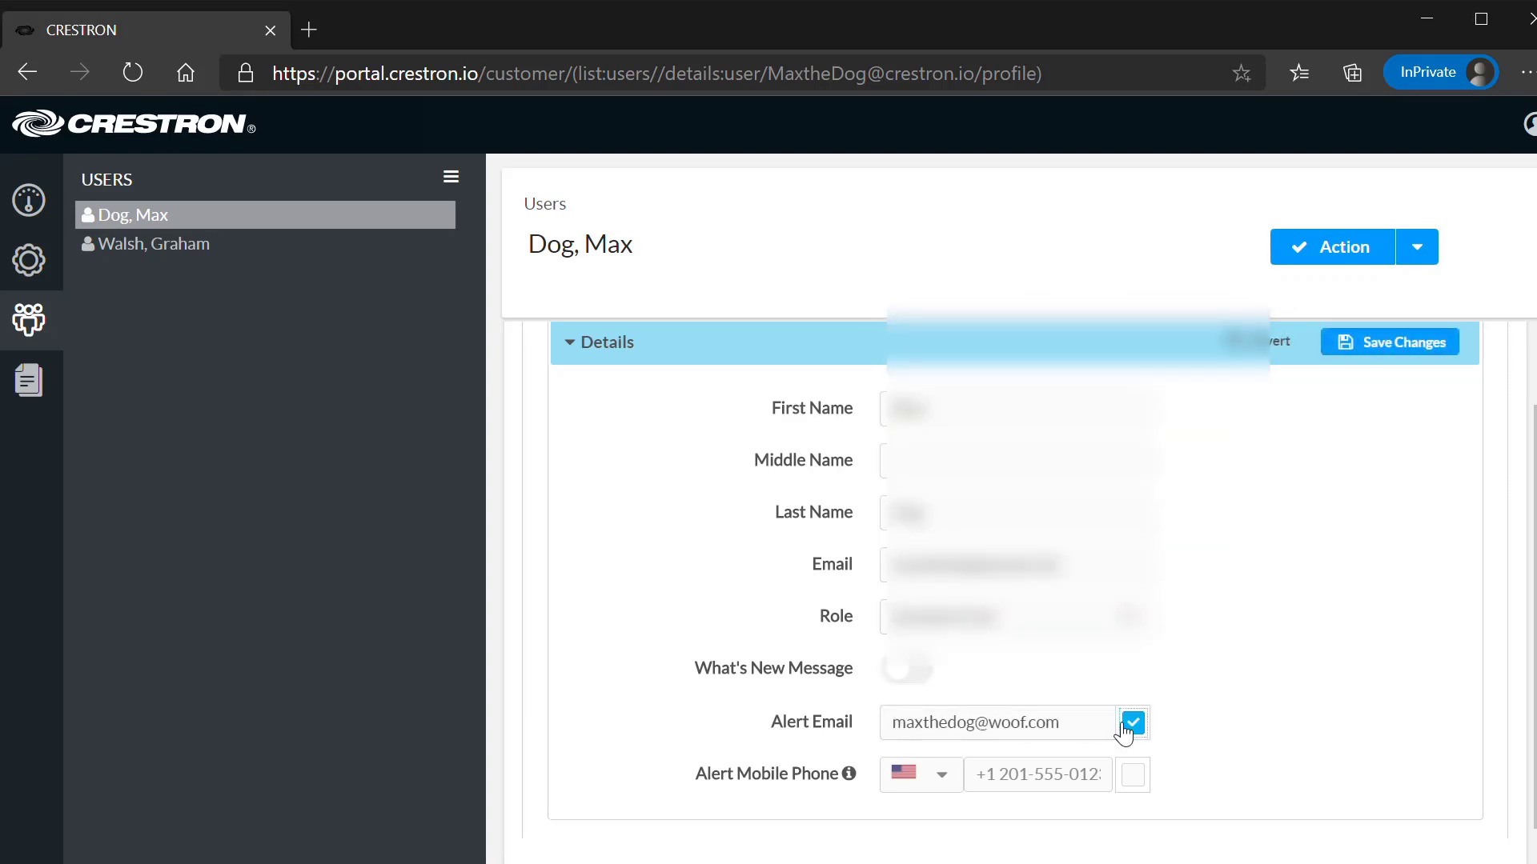
click(1339, 352)
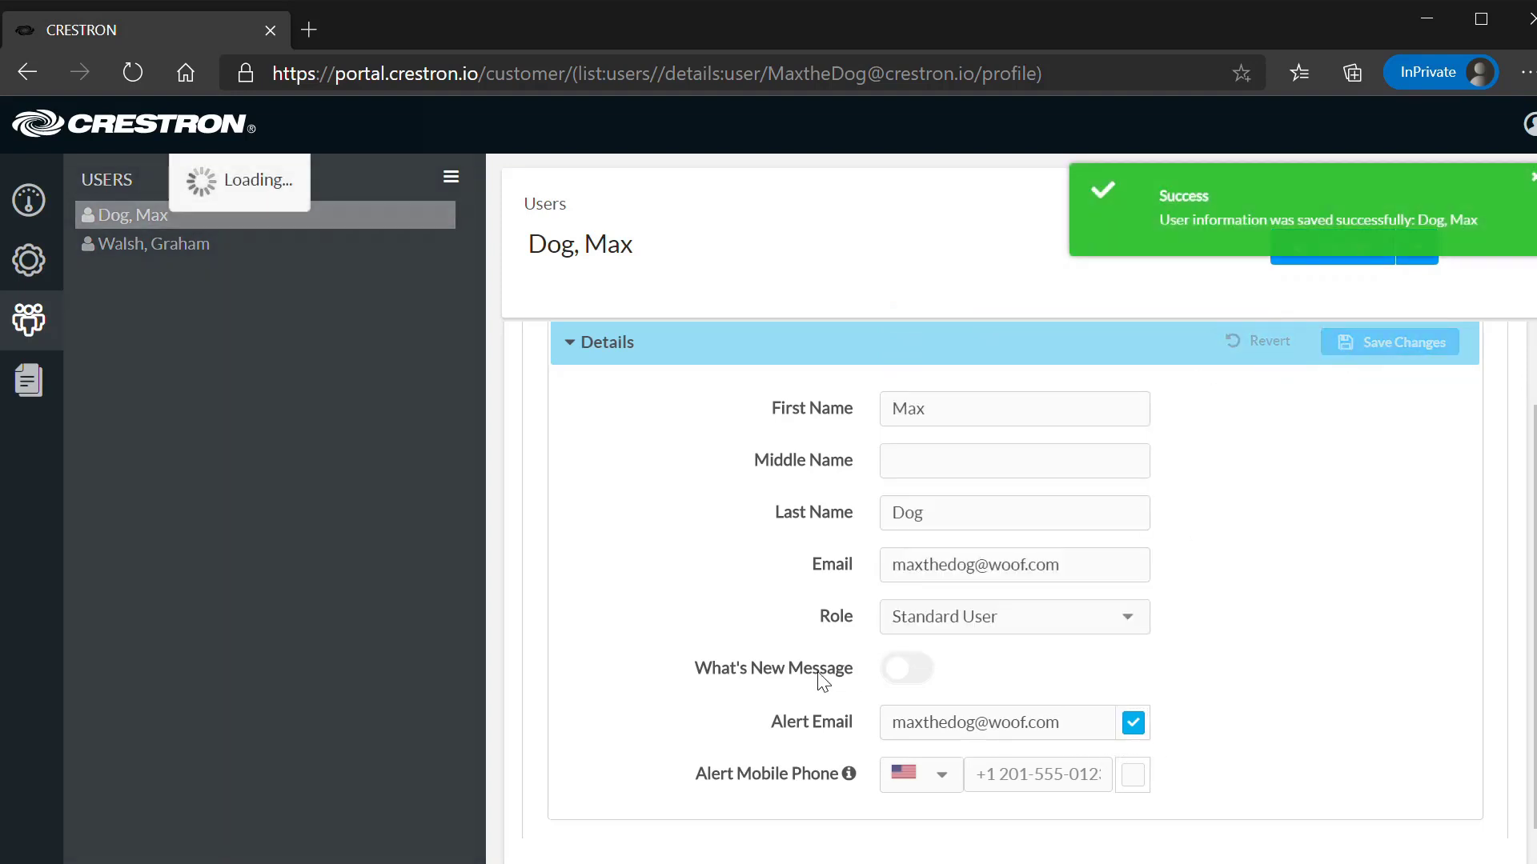
mouse_move(850, 776)
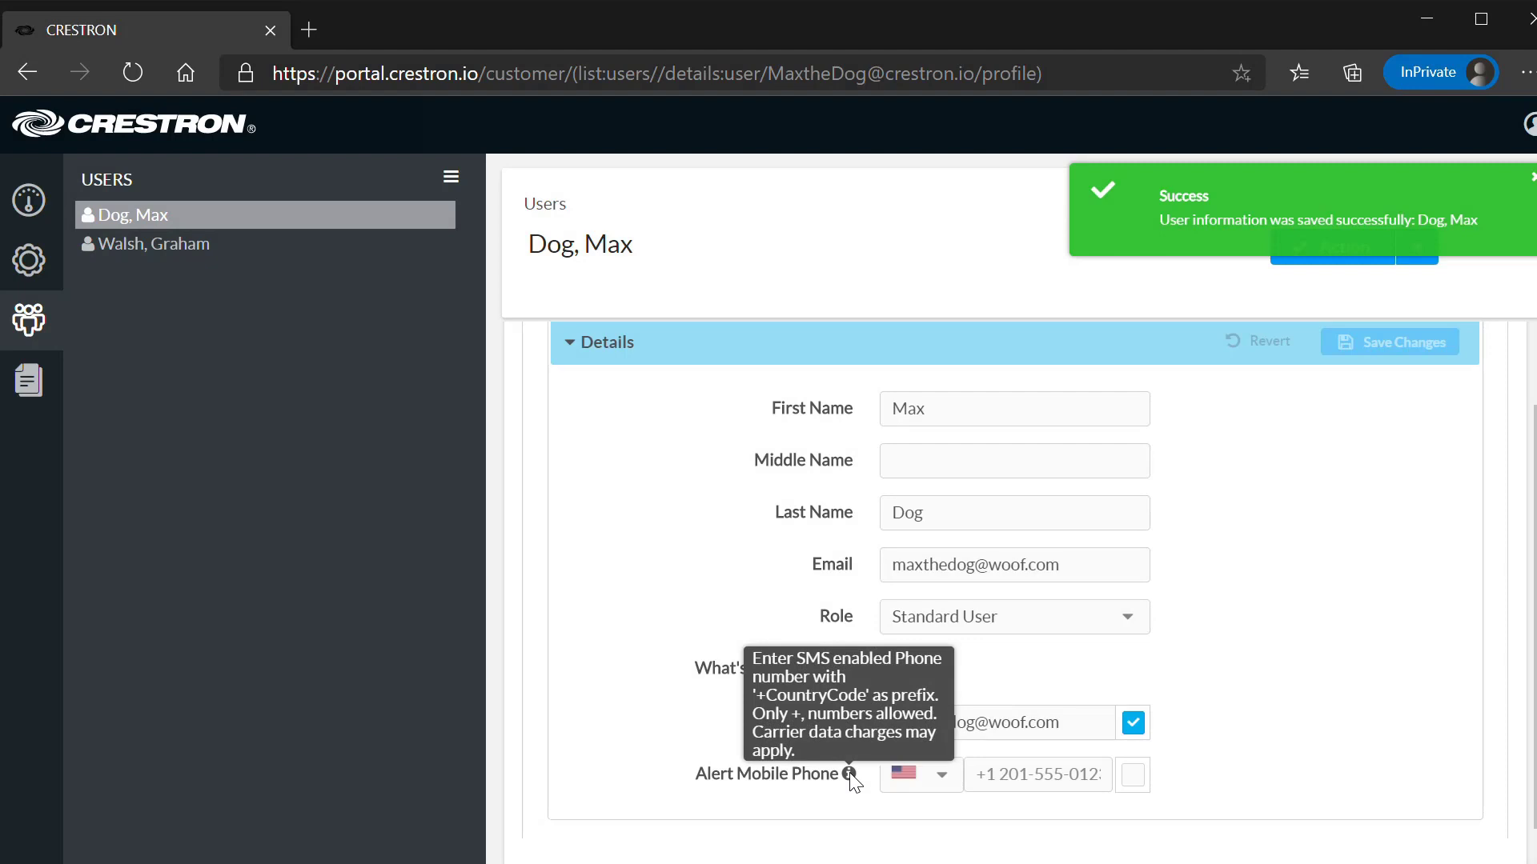
scroll(801, 624, up, 1)
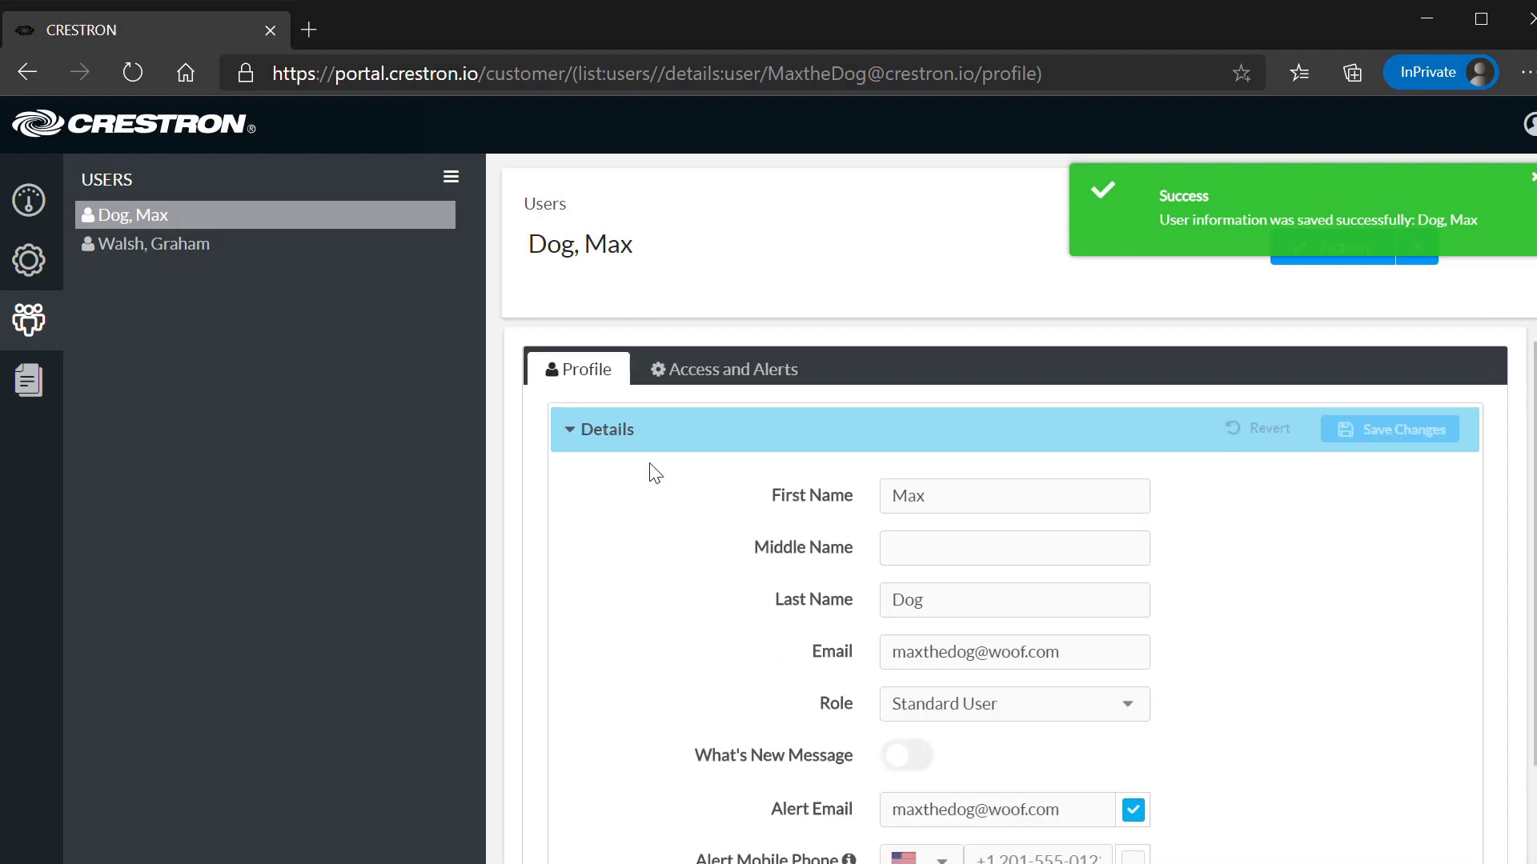
In Access and Alerts, expand Global, EMEA, United Kingdom, London and Office 1.
click(667, 369)
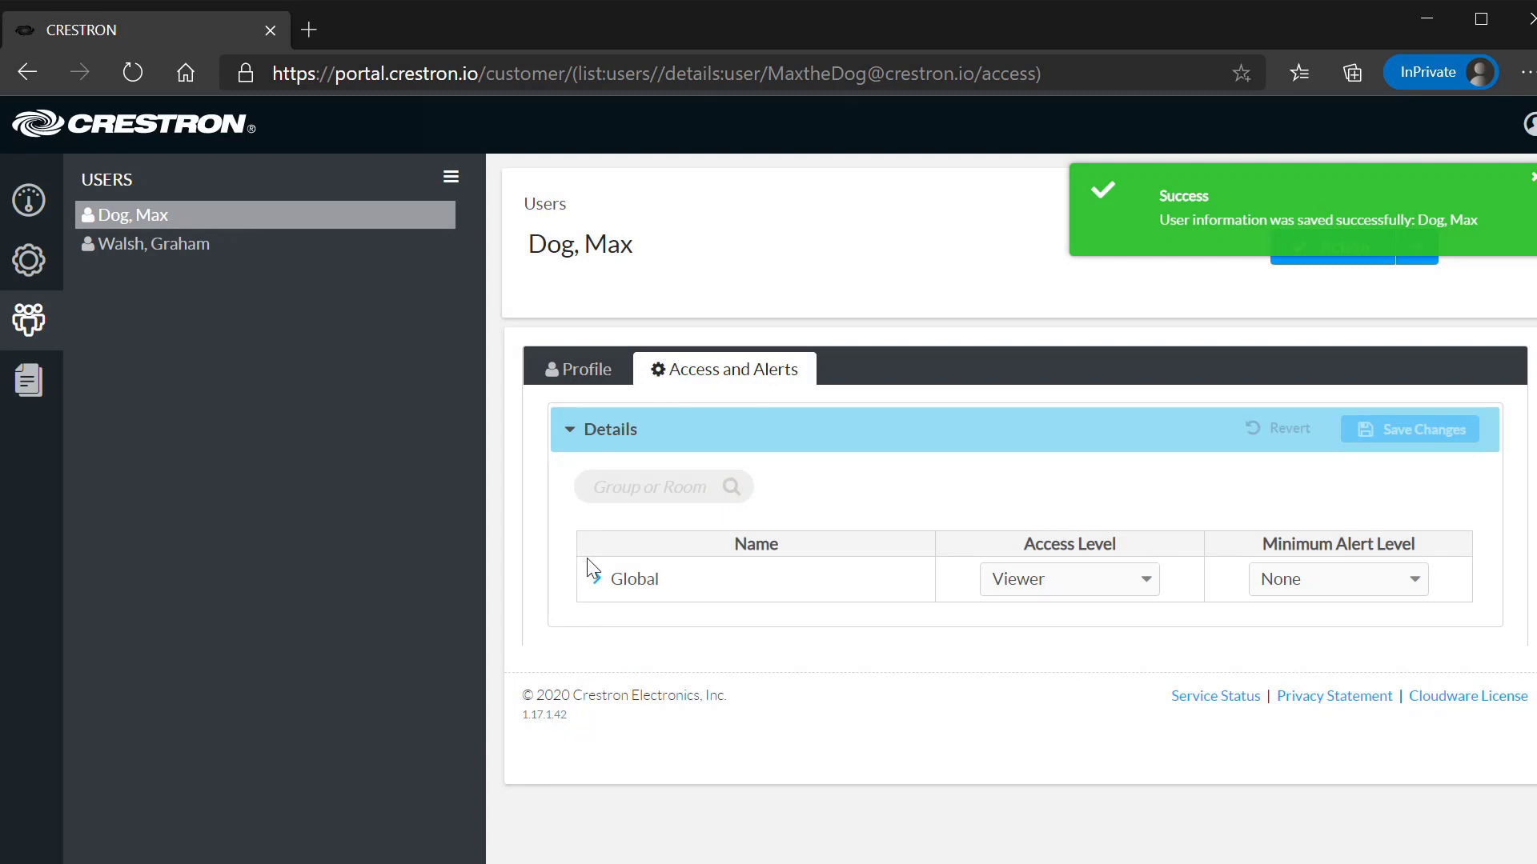
click(597, 579)
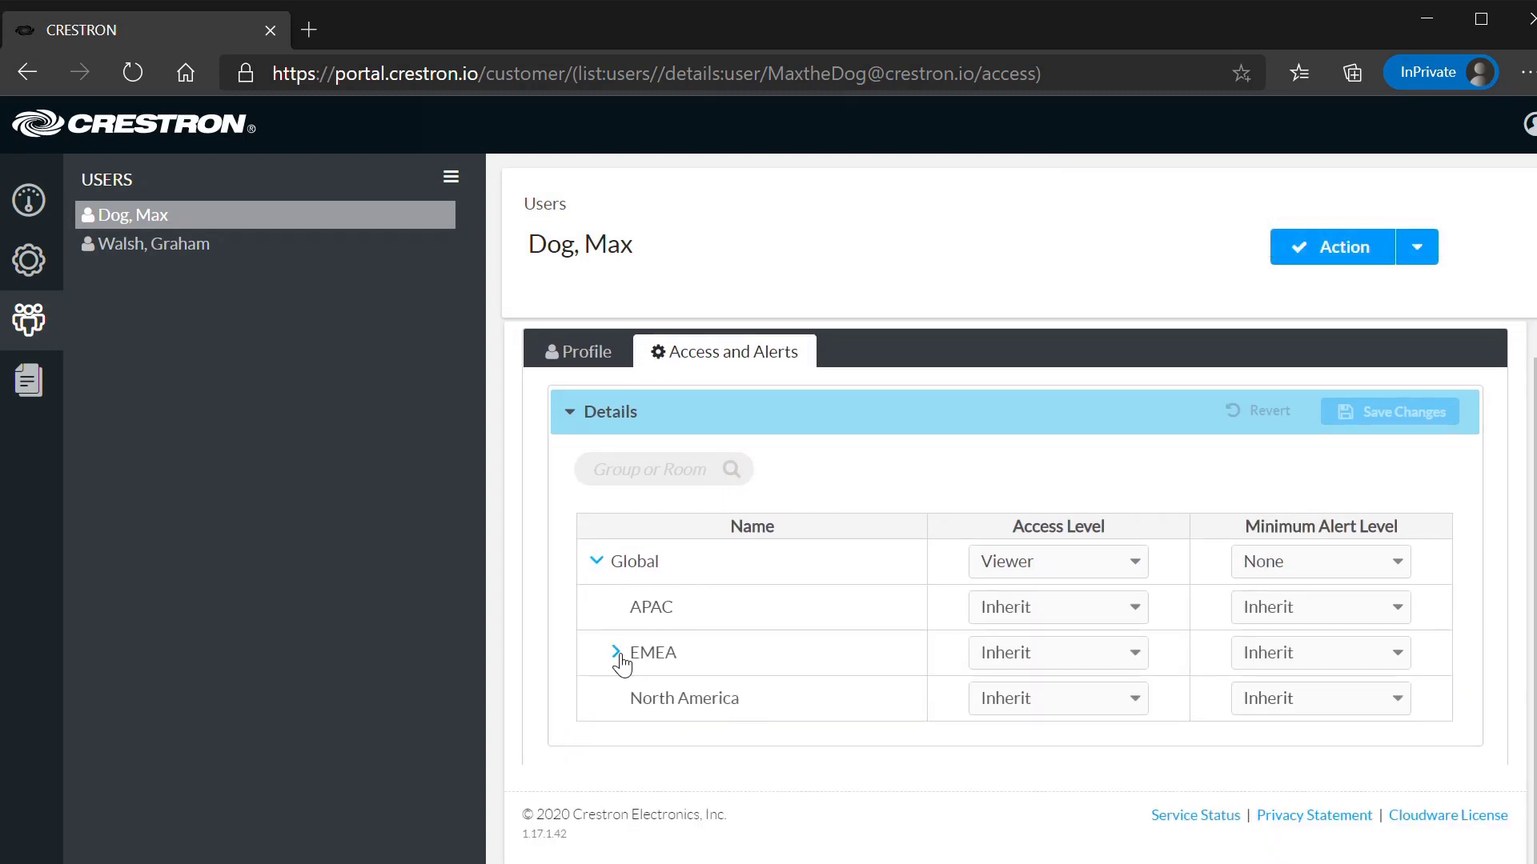
click(617, 652)
scroll(629, 662, down, 2)
click(641, 657)
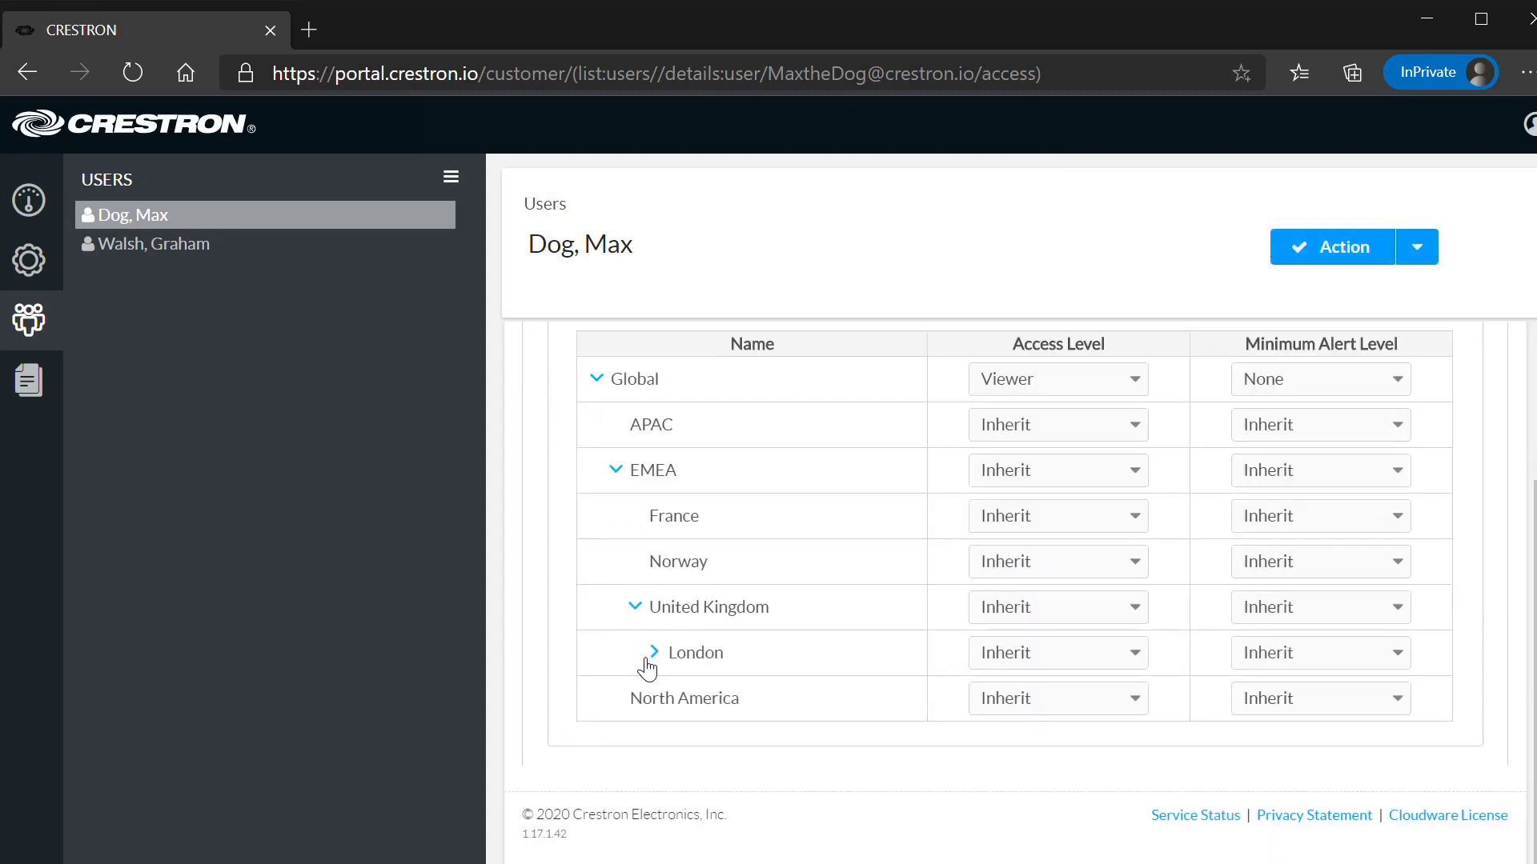
click(653, 651)
scroll(682, 645, up, 1)
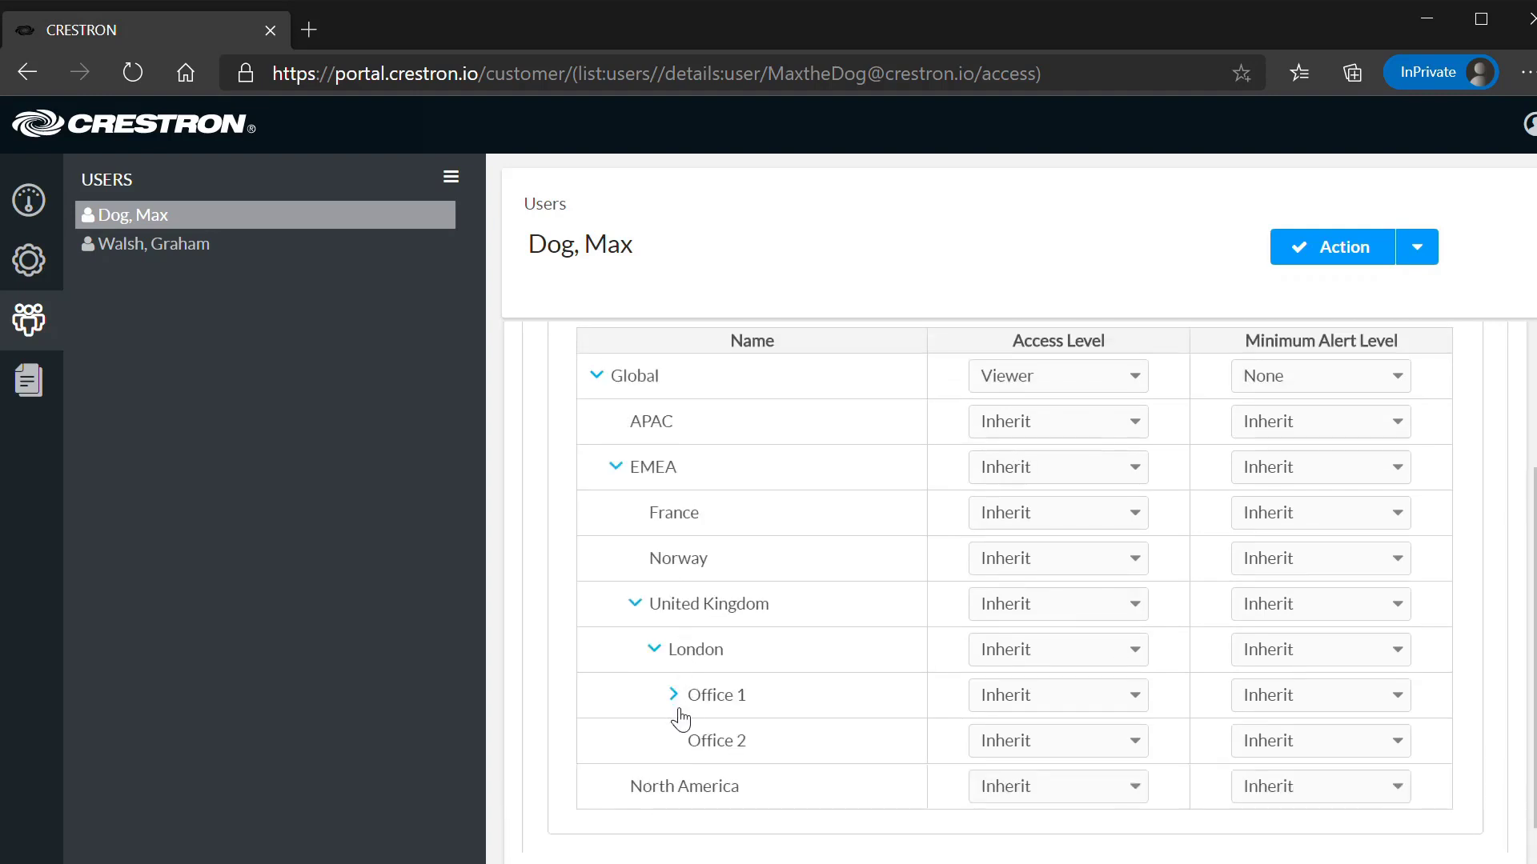
click(675, 697)
scroll(779, 675, up, 2)
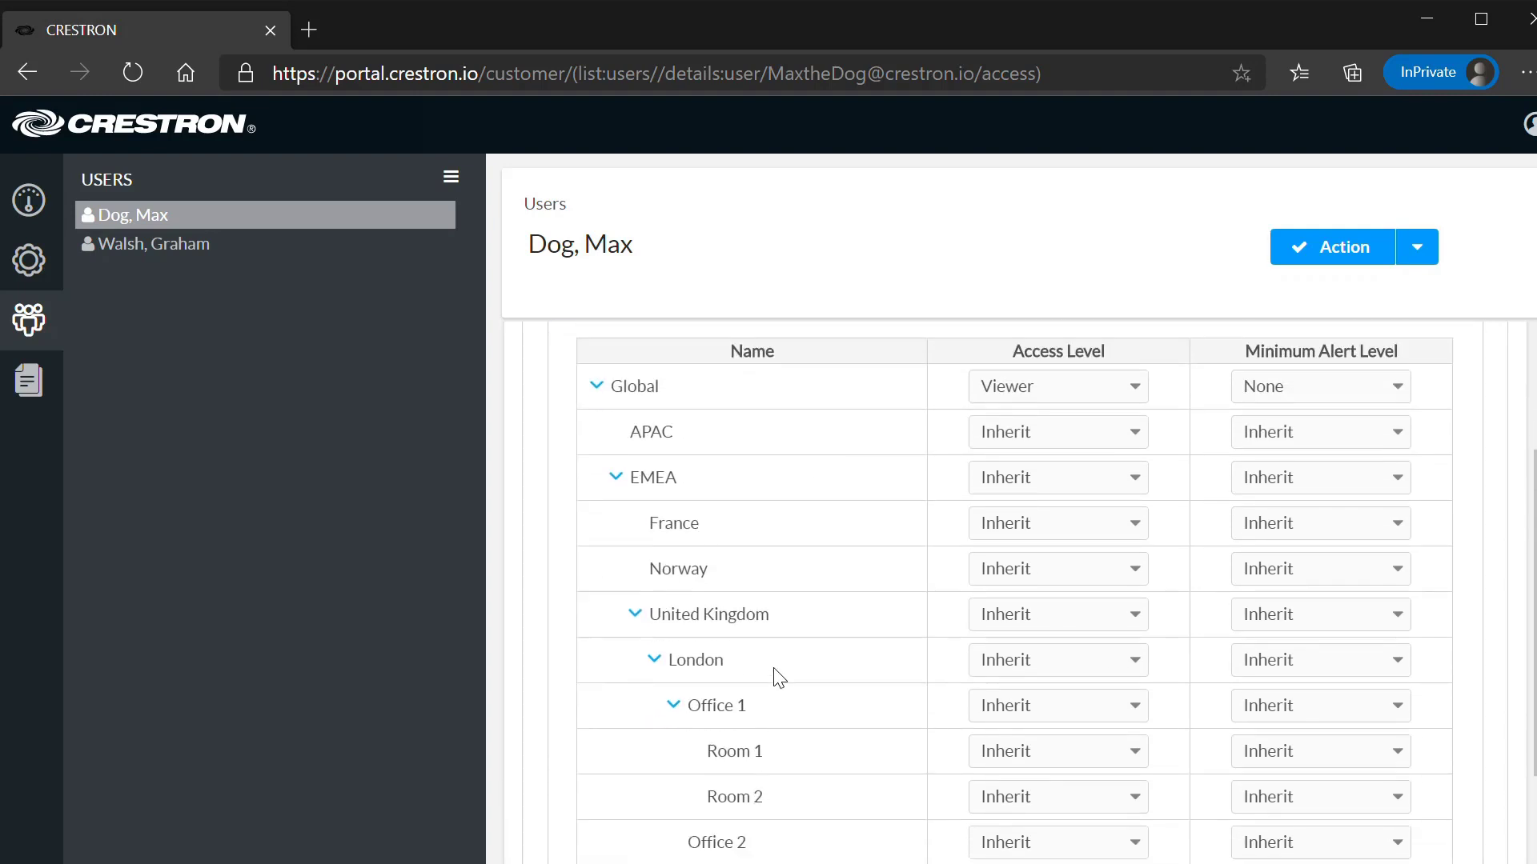
scroll(778, 678, up, 1)
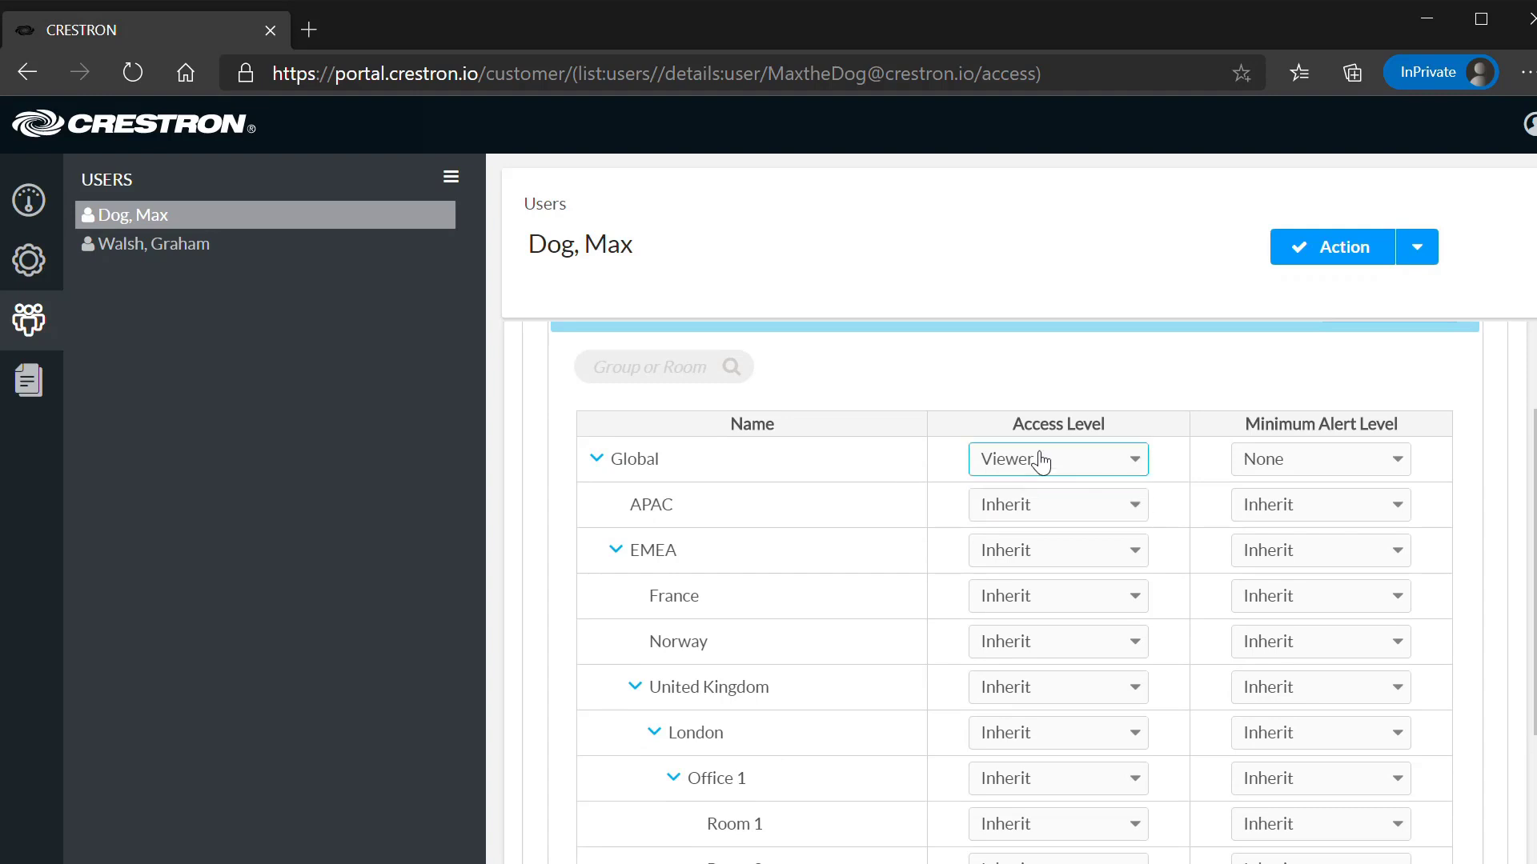
Keep Global at Viewer access and set APAC and North America to Hidden.
click(1357, 460)
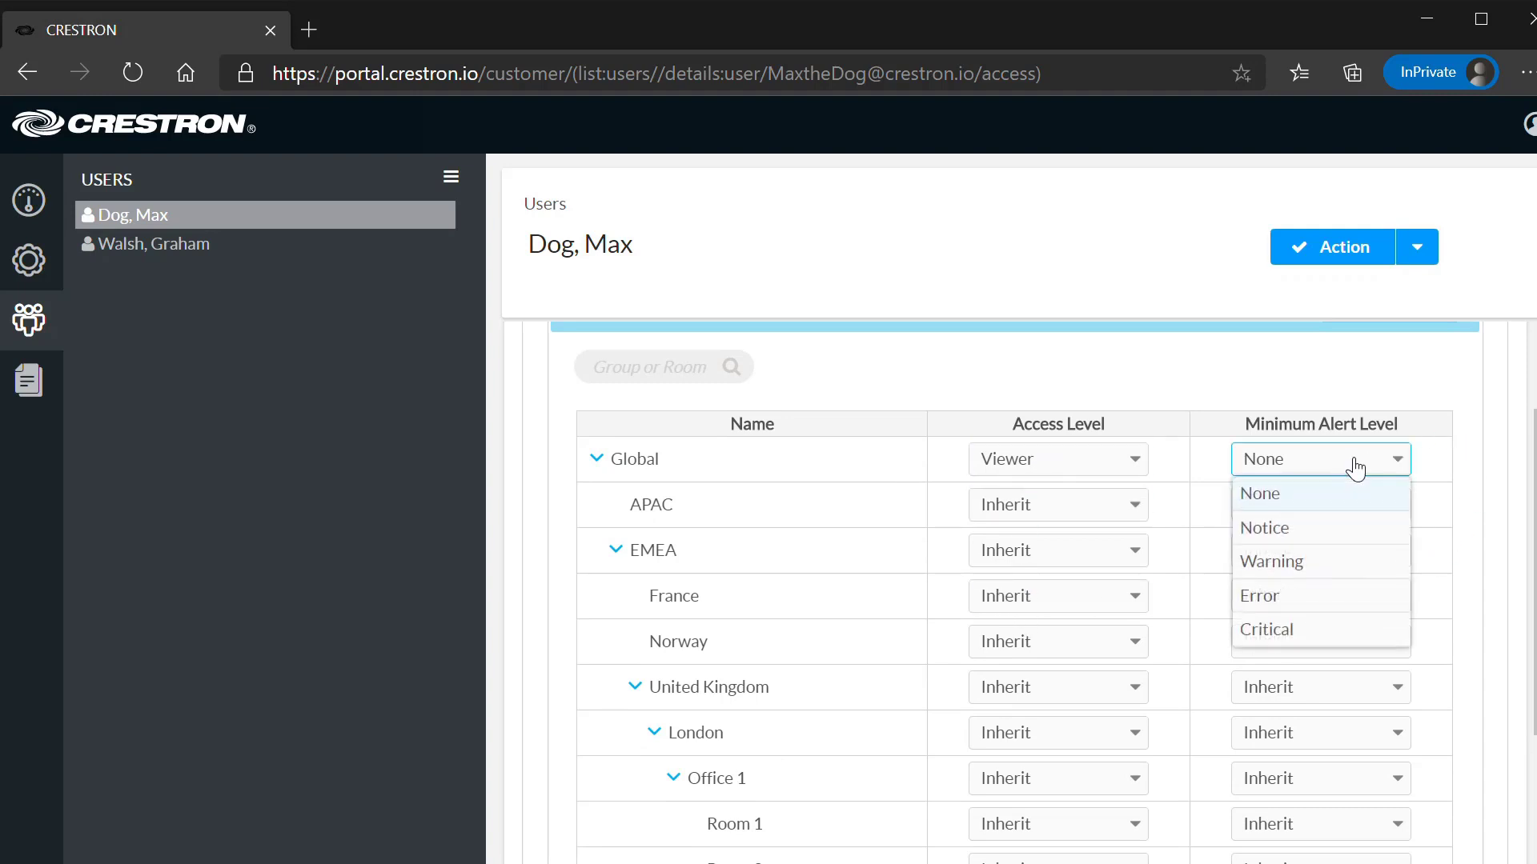
click(1231, 403)
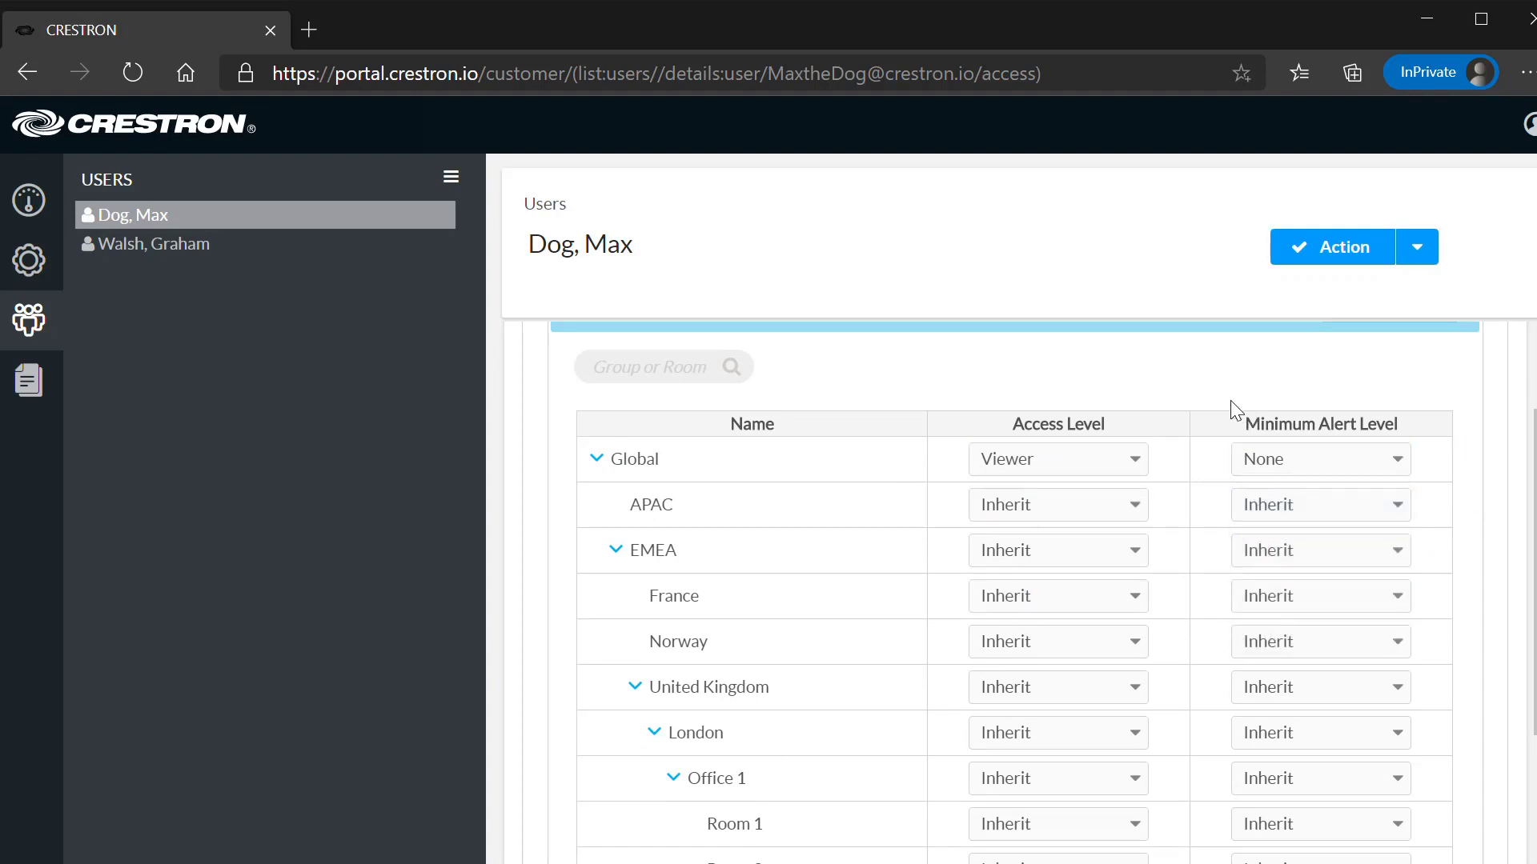
click(1097, 471)
click(1061, 608)
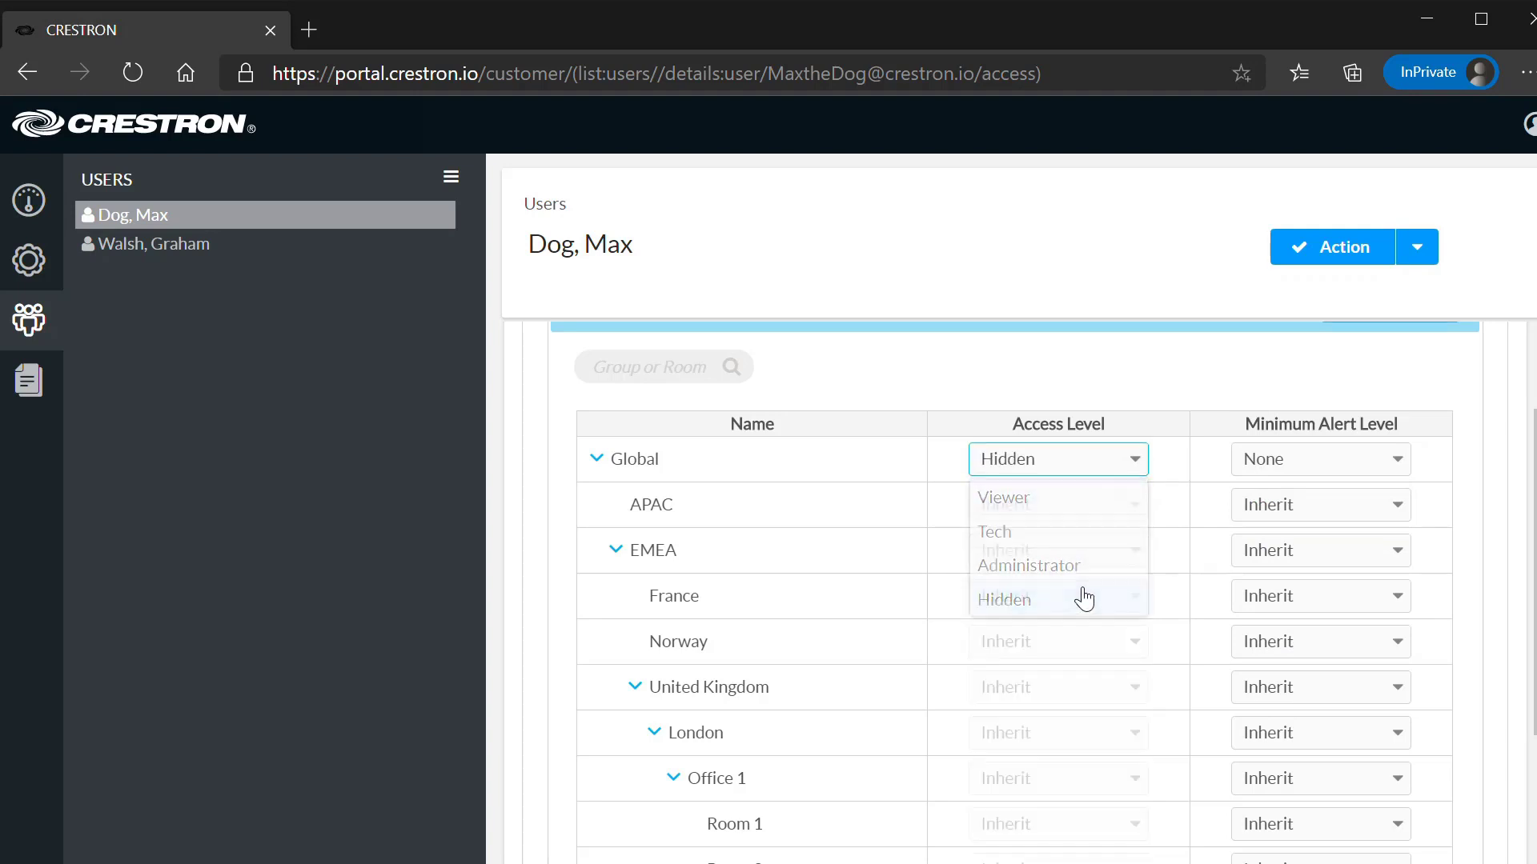
click(1075, 469)
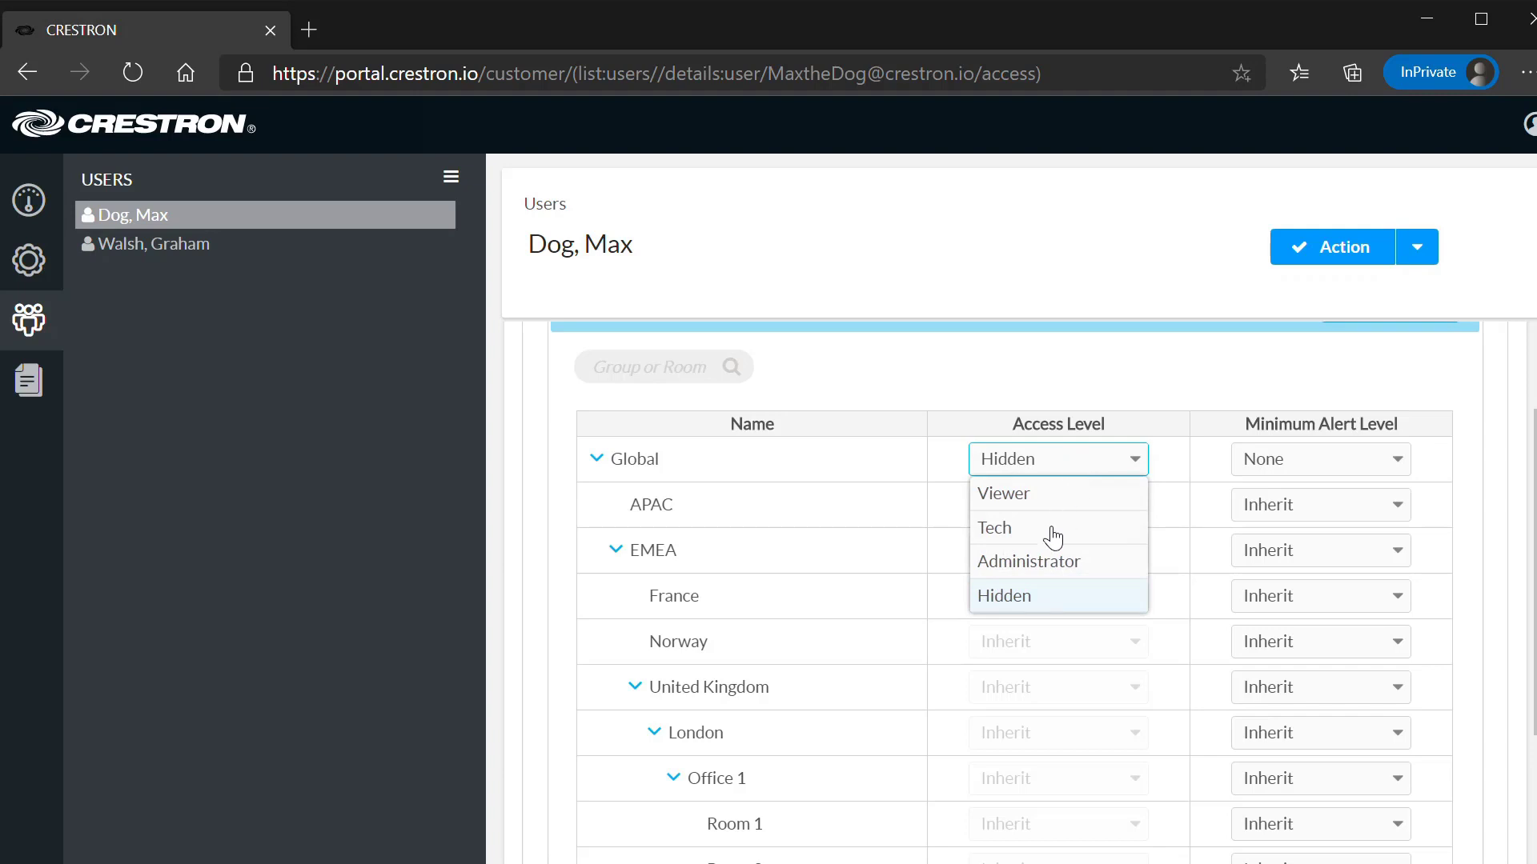
click(1048, 499)
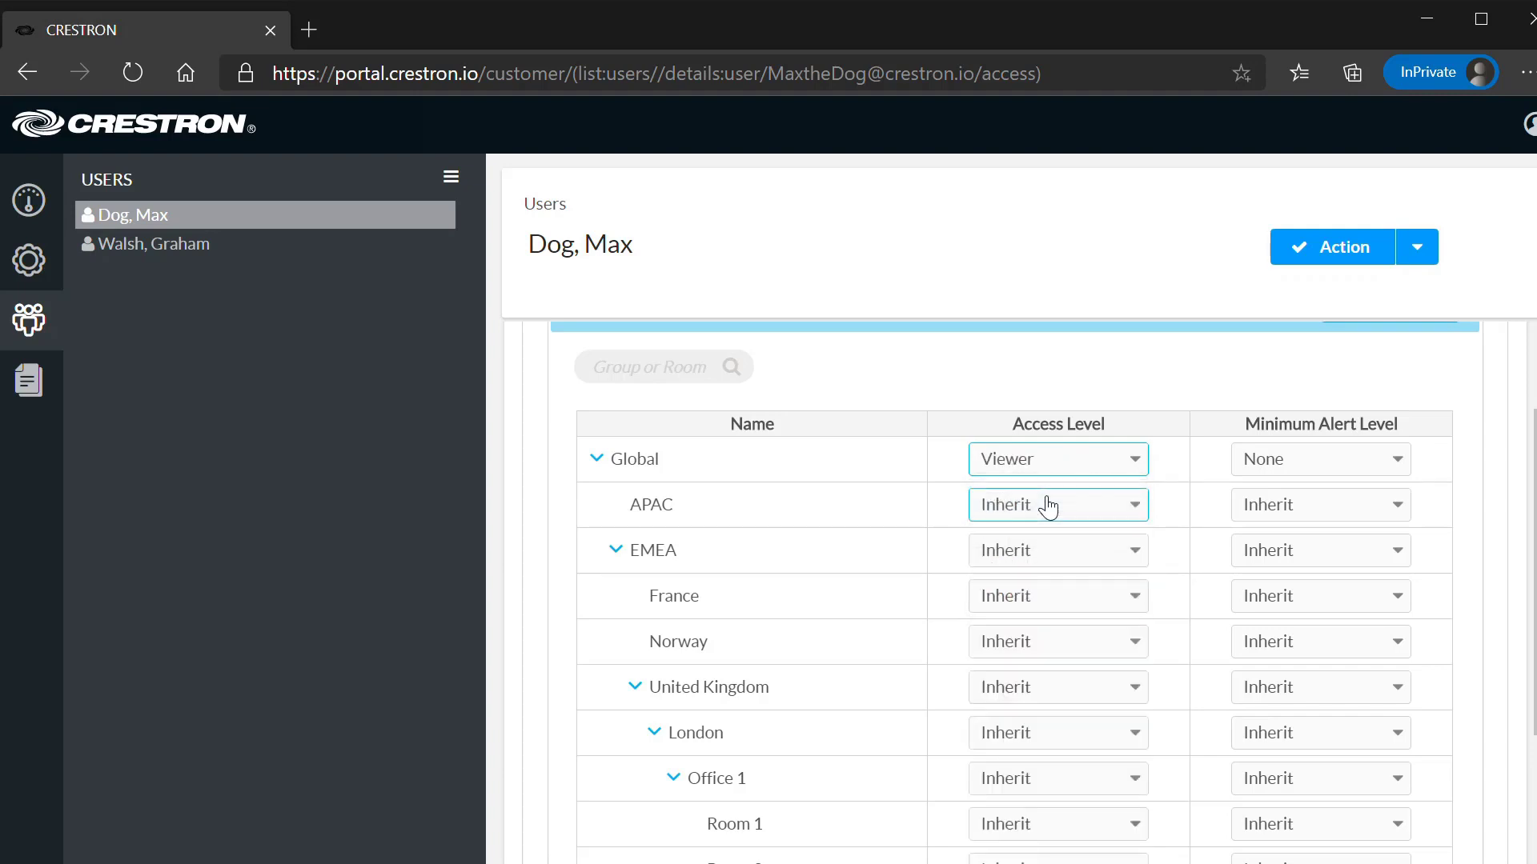
click(1048, 507)
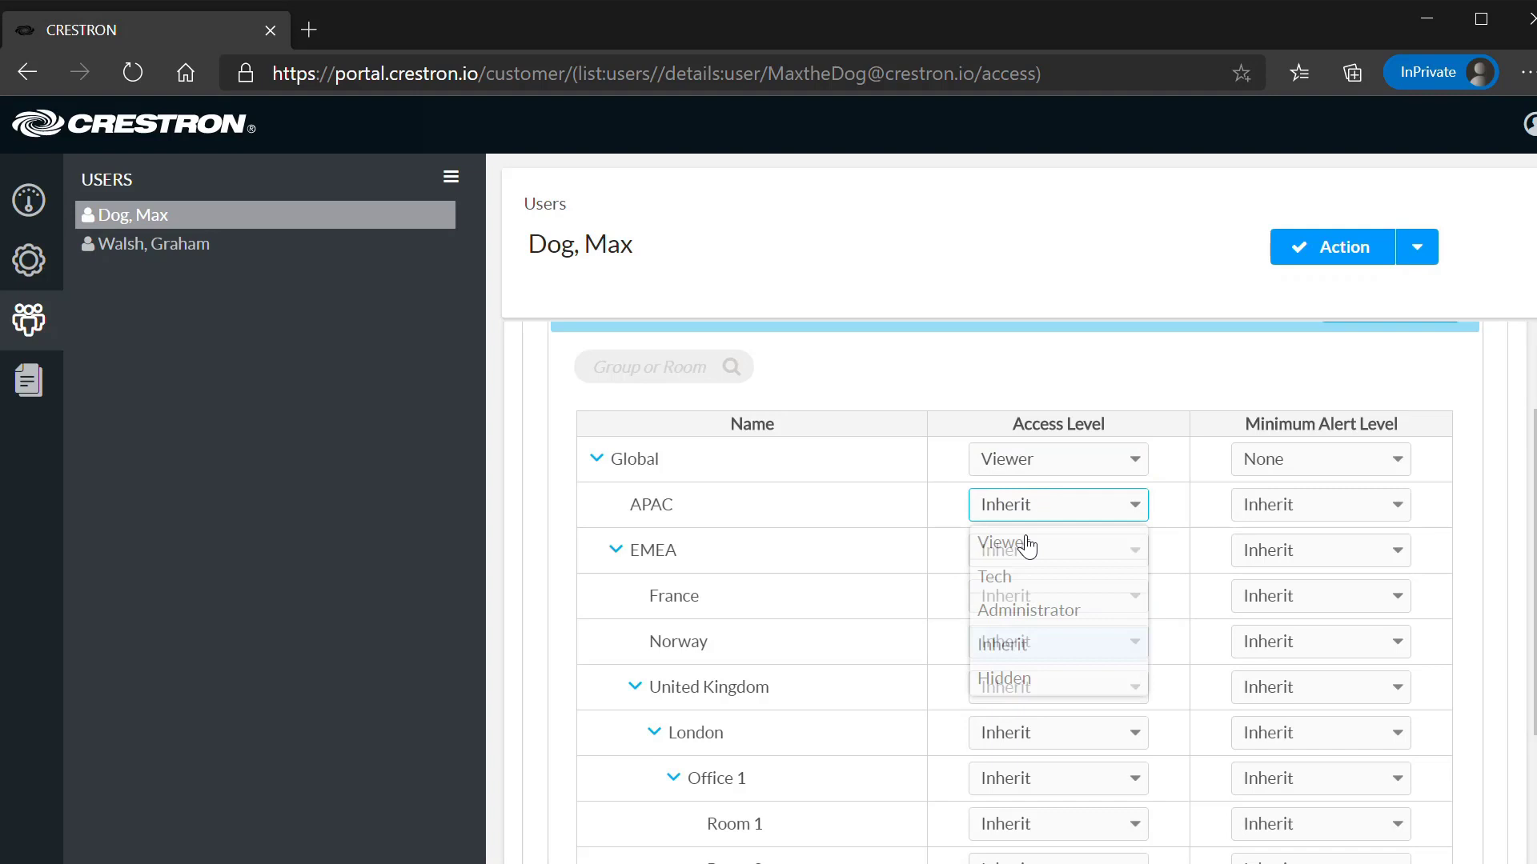
click(1007, 675)
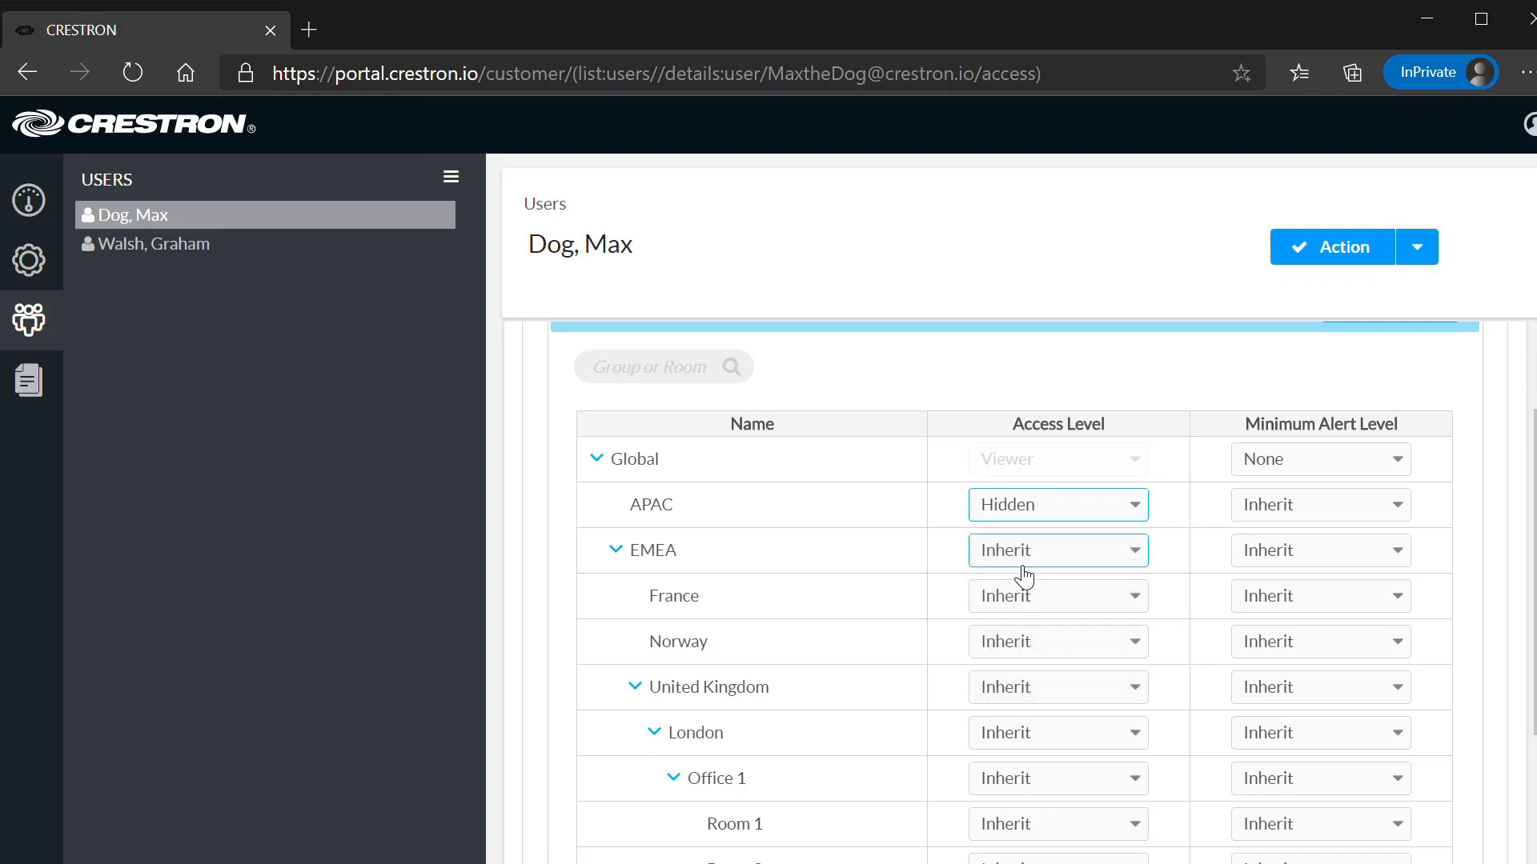
scroll(1020, 576, down, 1)
scroll(1038, 528, down, 2)
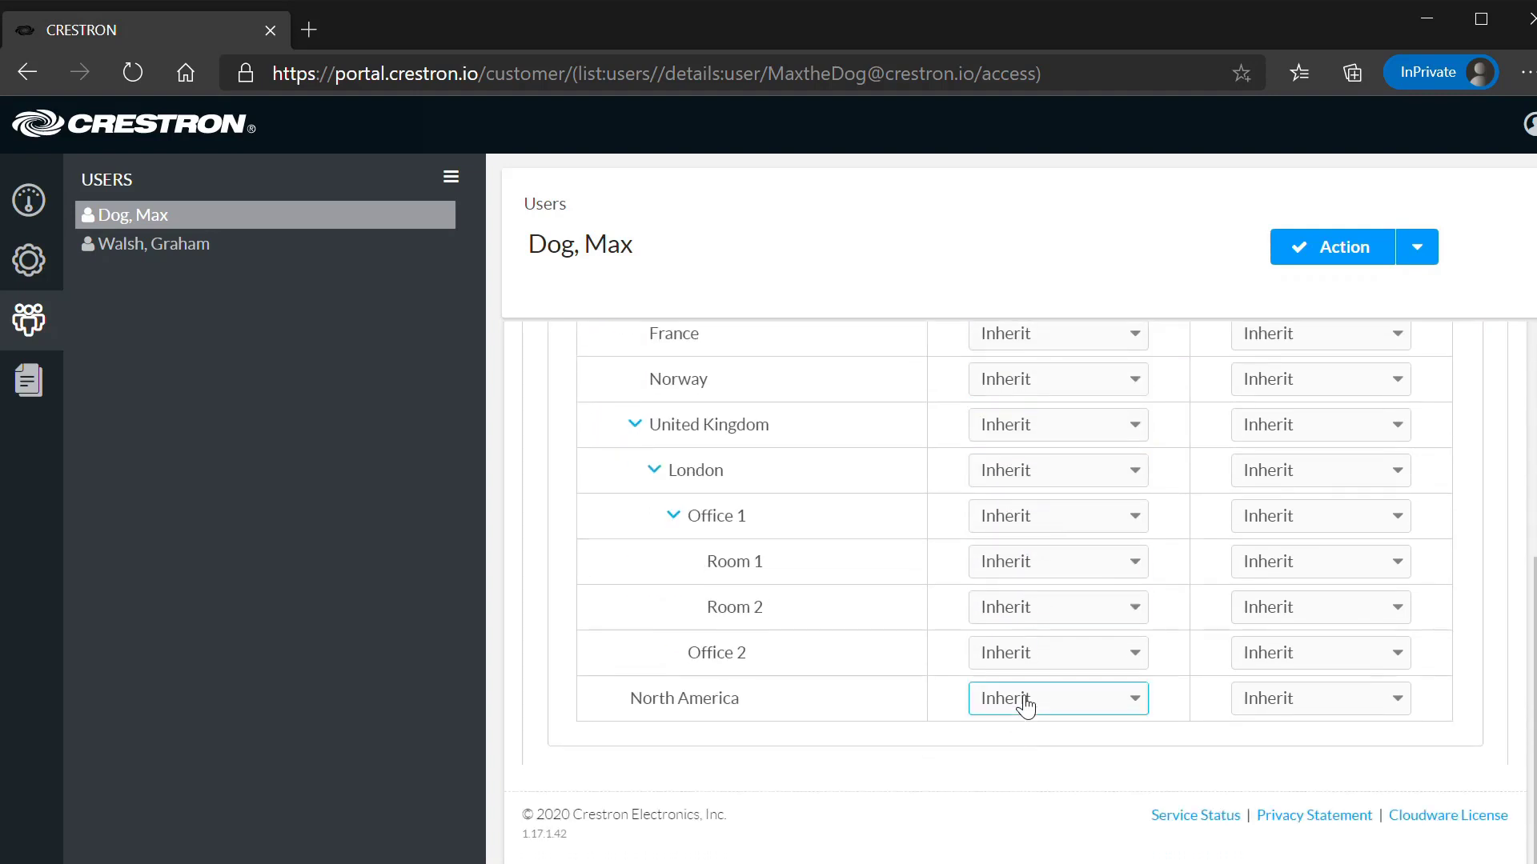
click(992, 698)
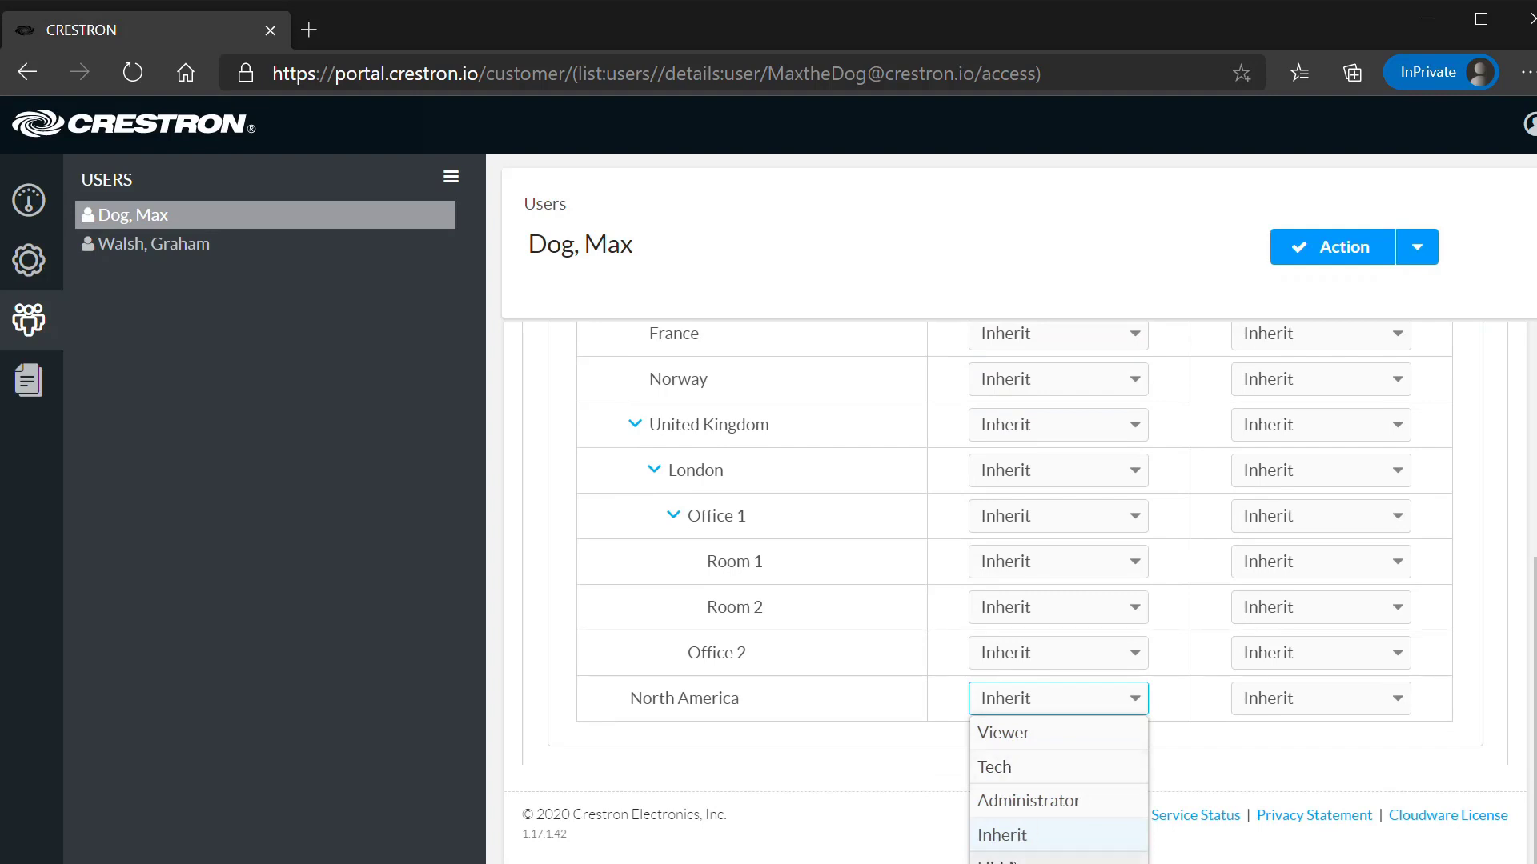
click(1000, 860)
scroll(903, 652, up, 1)
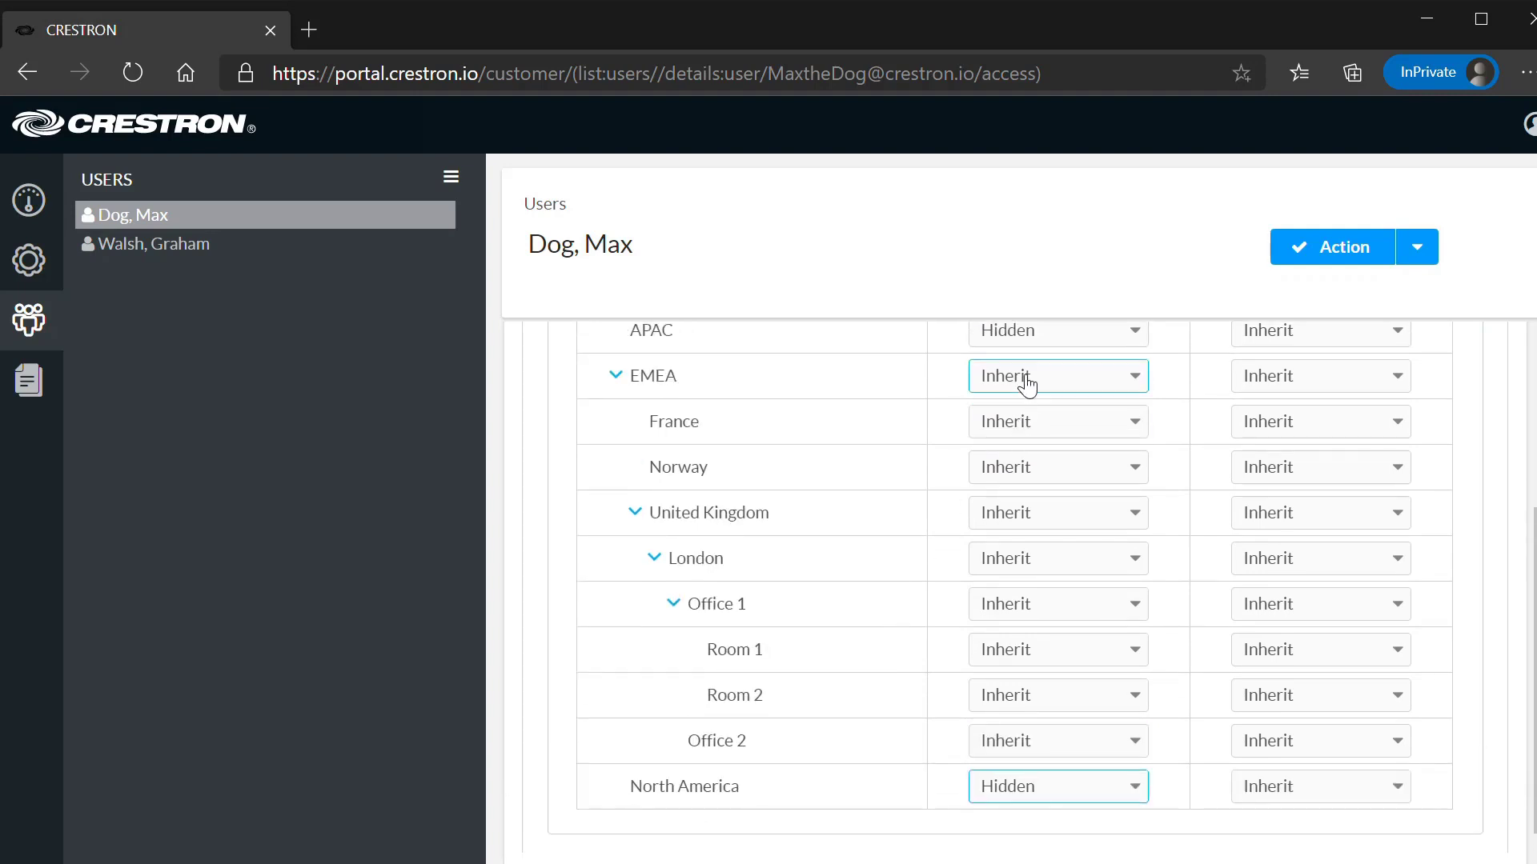
scroll(1028, 385, up, 1)
Give the user Viewer access to EMEA, France and Norway.
click(1049, 471)
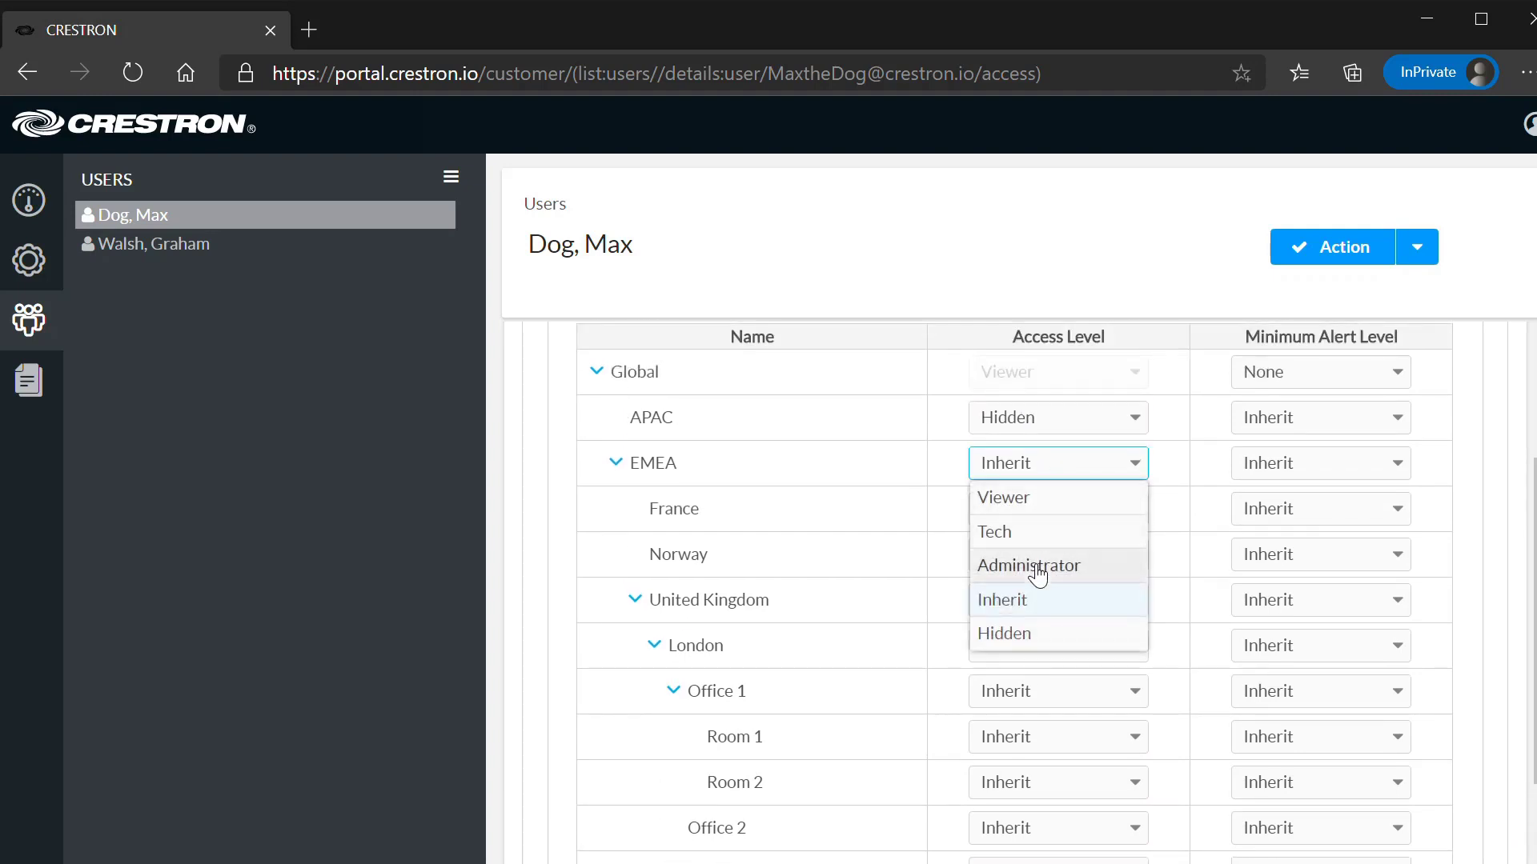
click(1049, 503)
click(1058, 517)
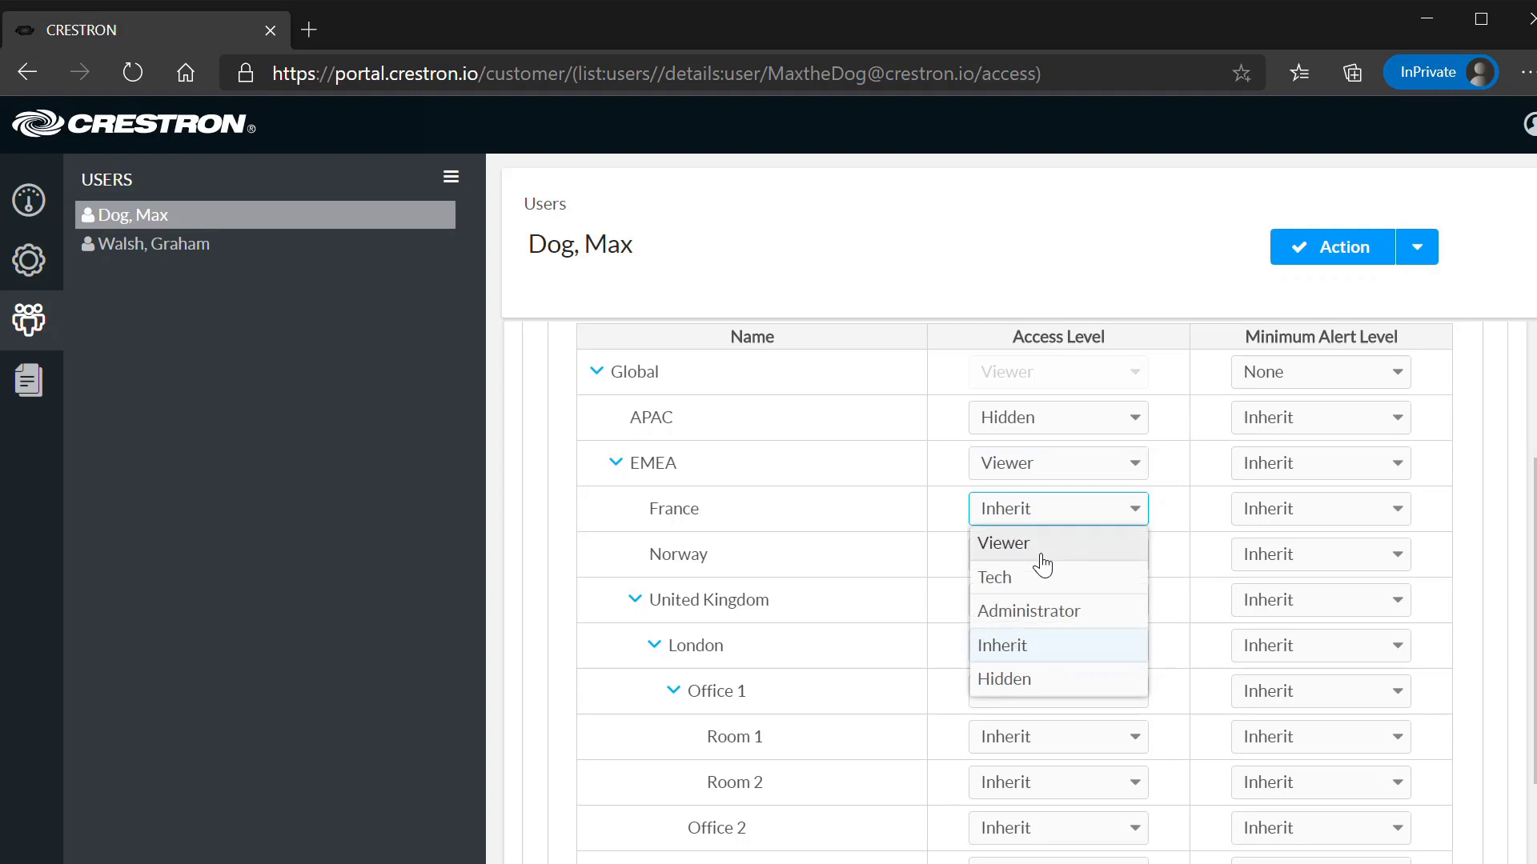
click(1038, 559)
click(1029, 564)
click(1028, 588)
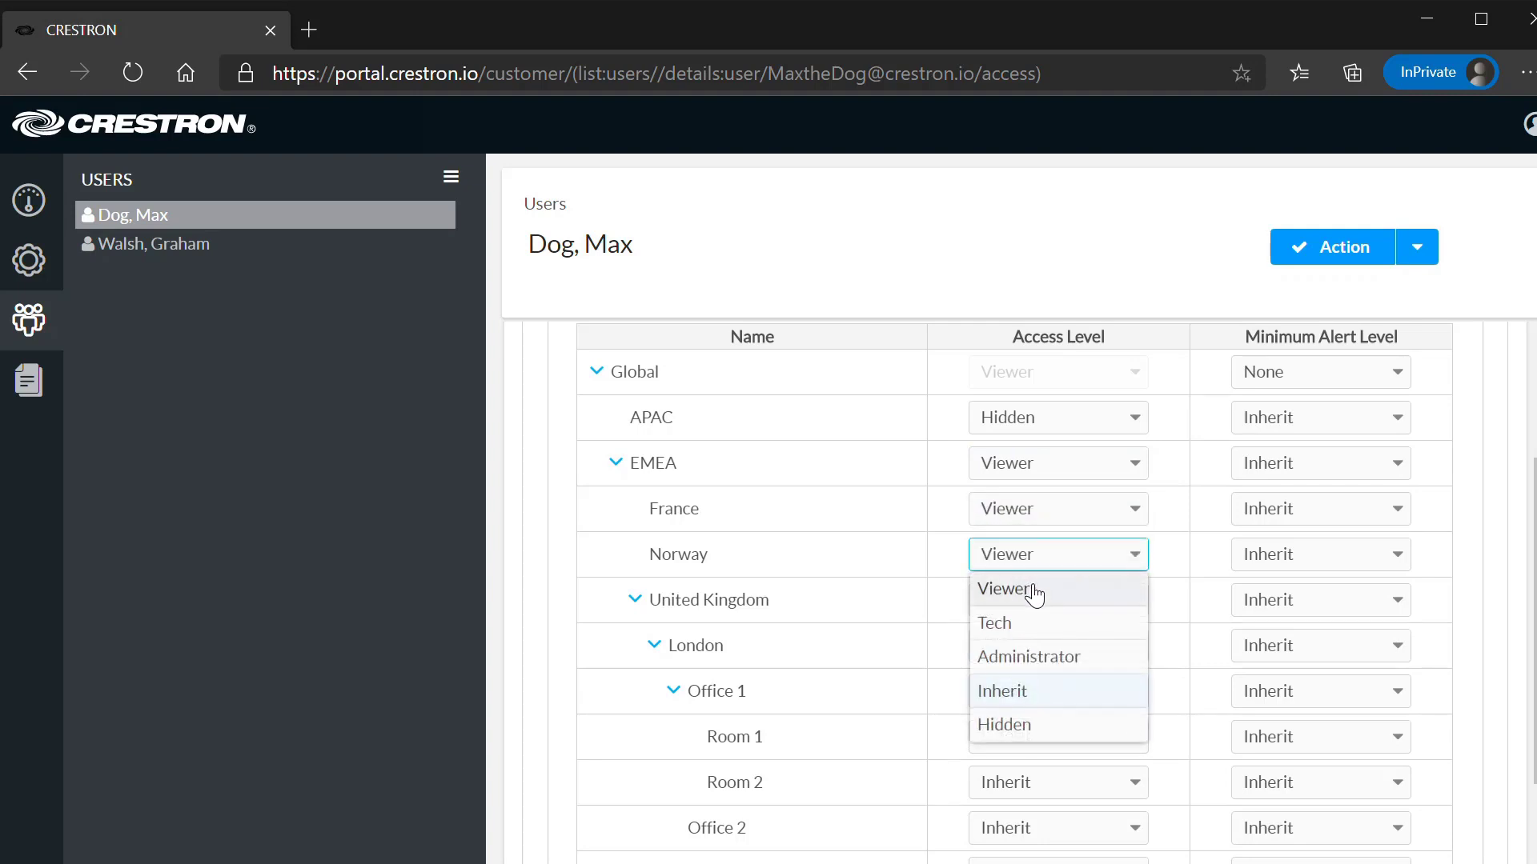
Set Tech access for United Kingdom, London, Office 1, Room 1, Room 2 and Office 2.
click(1057, 617)
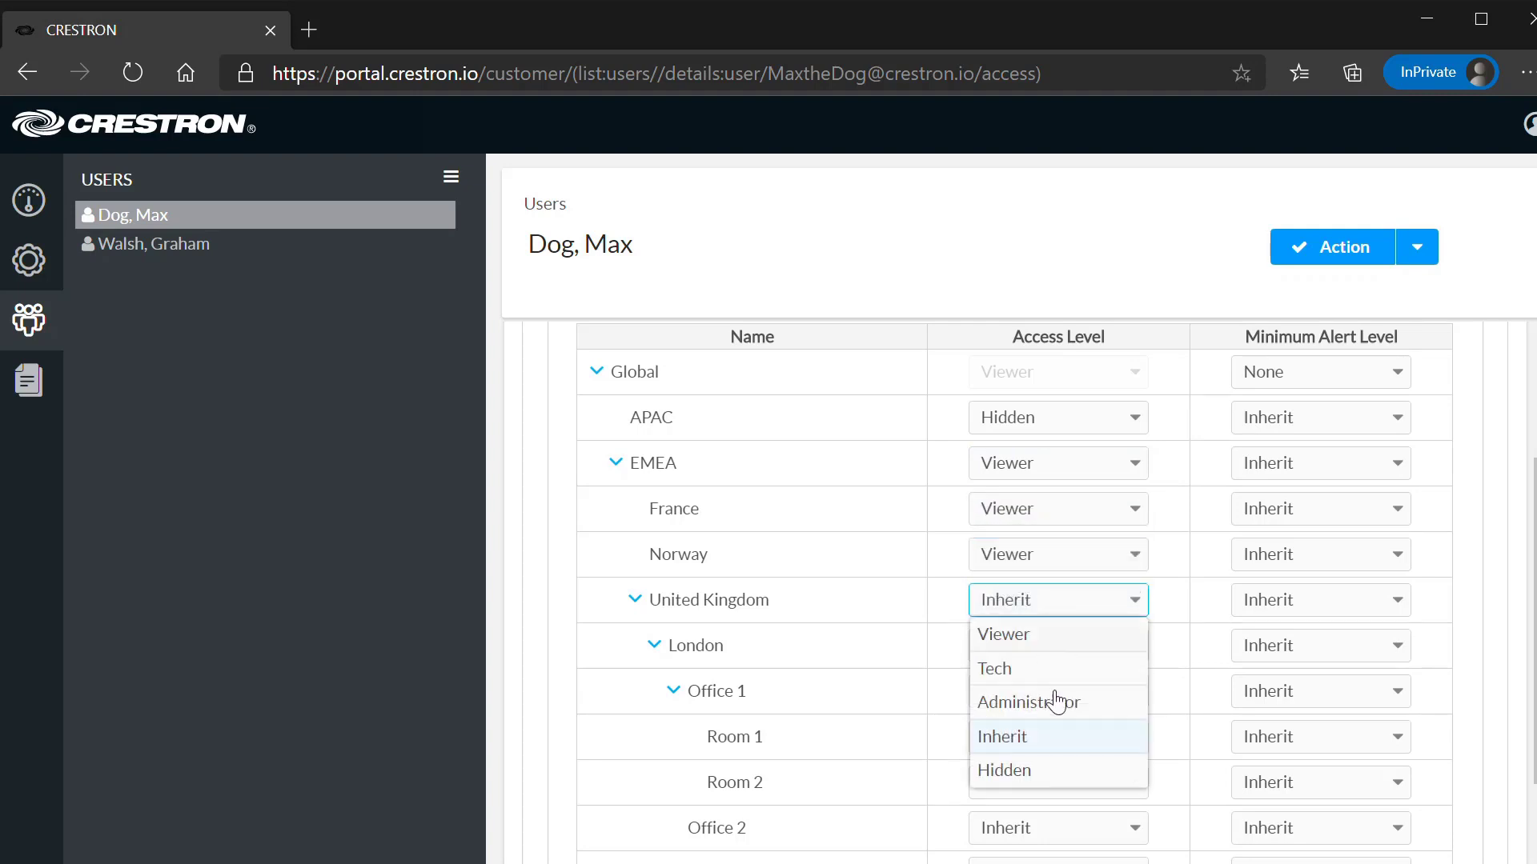
click(1059, 704)
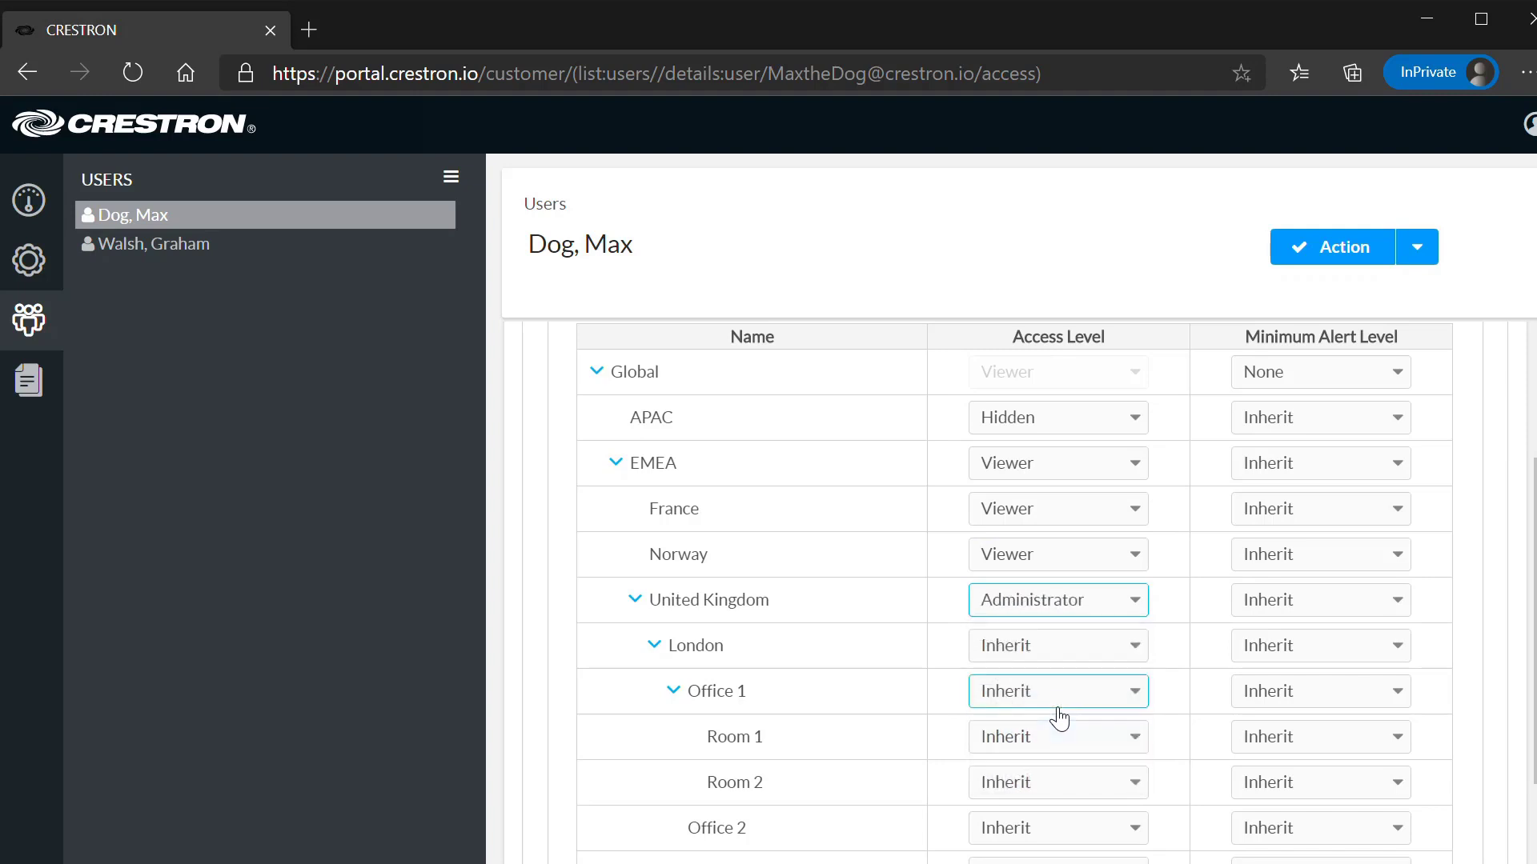
click(1049, 617)
click(1020, 682)
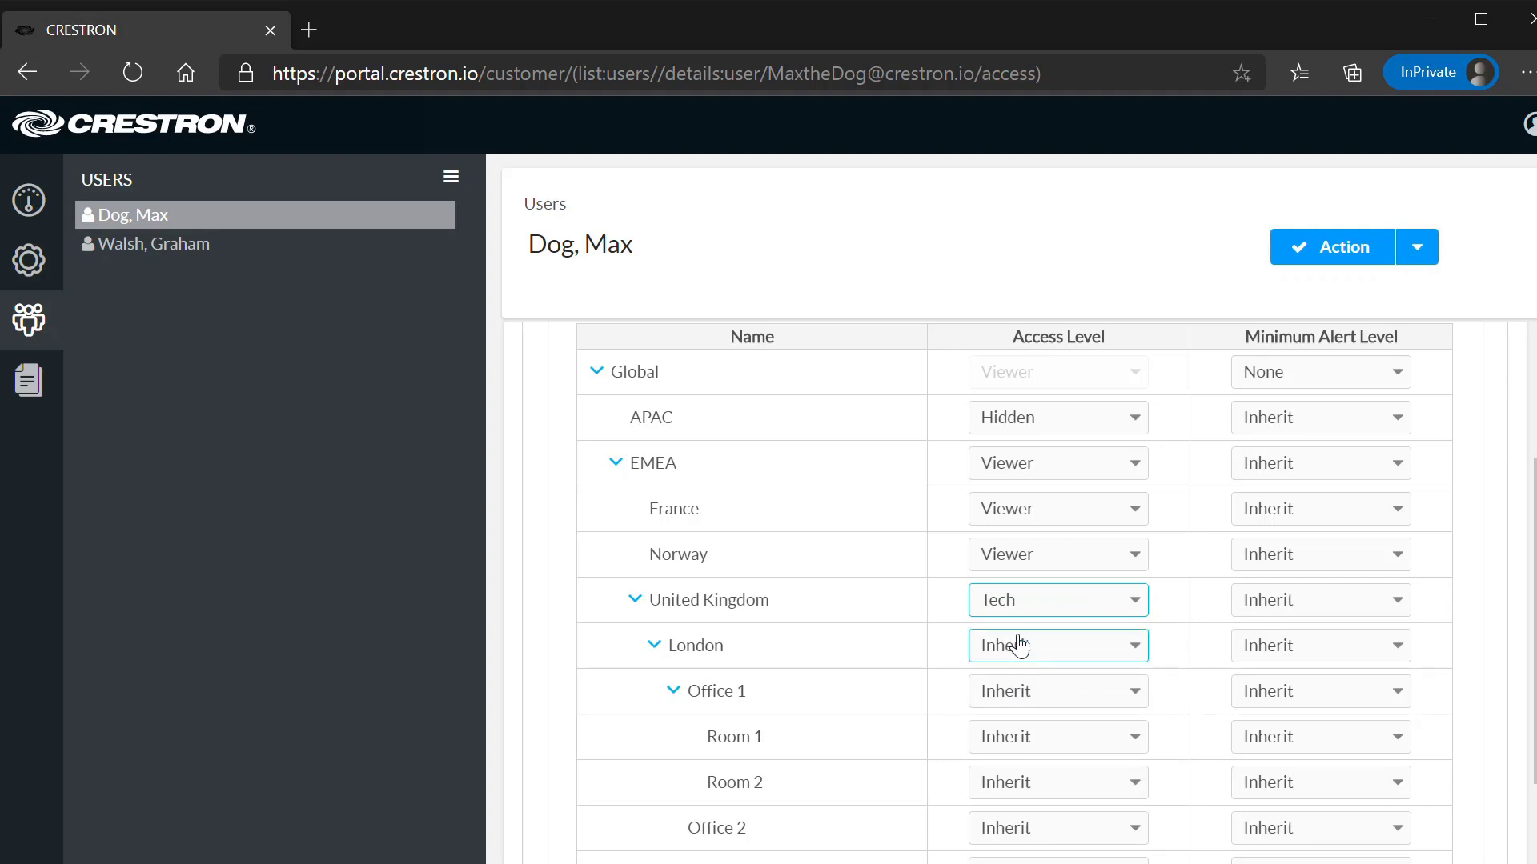
click(1019, 647)
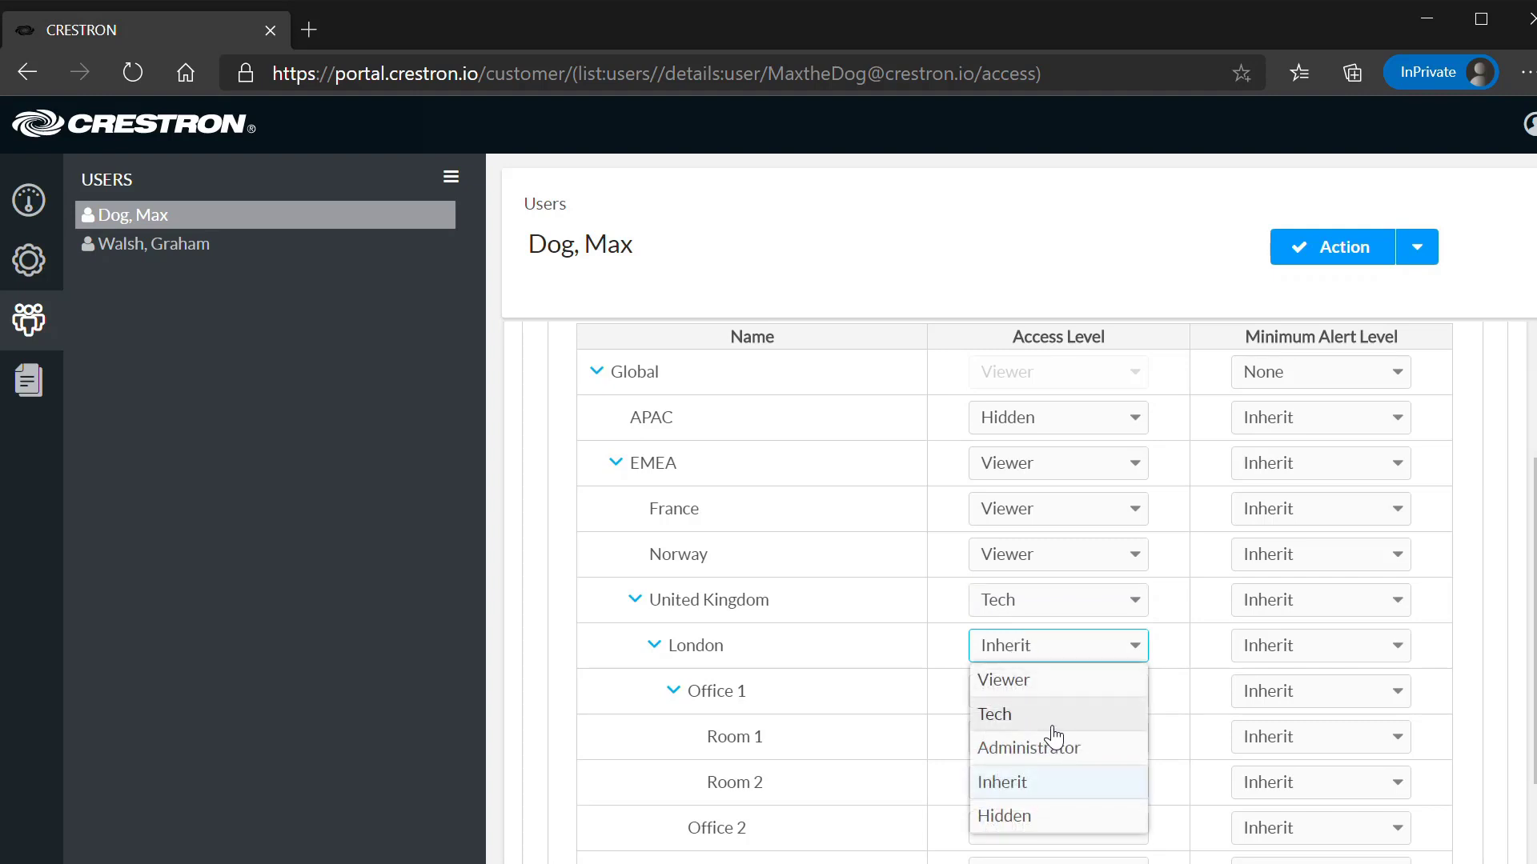
click(1053, 714)
click(1040, 695)
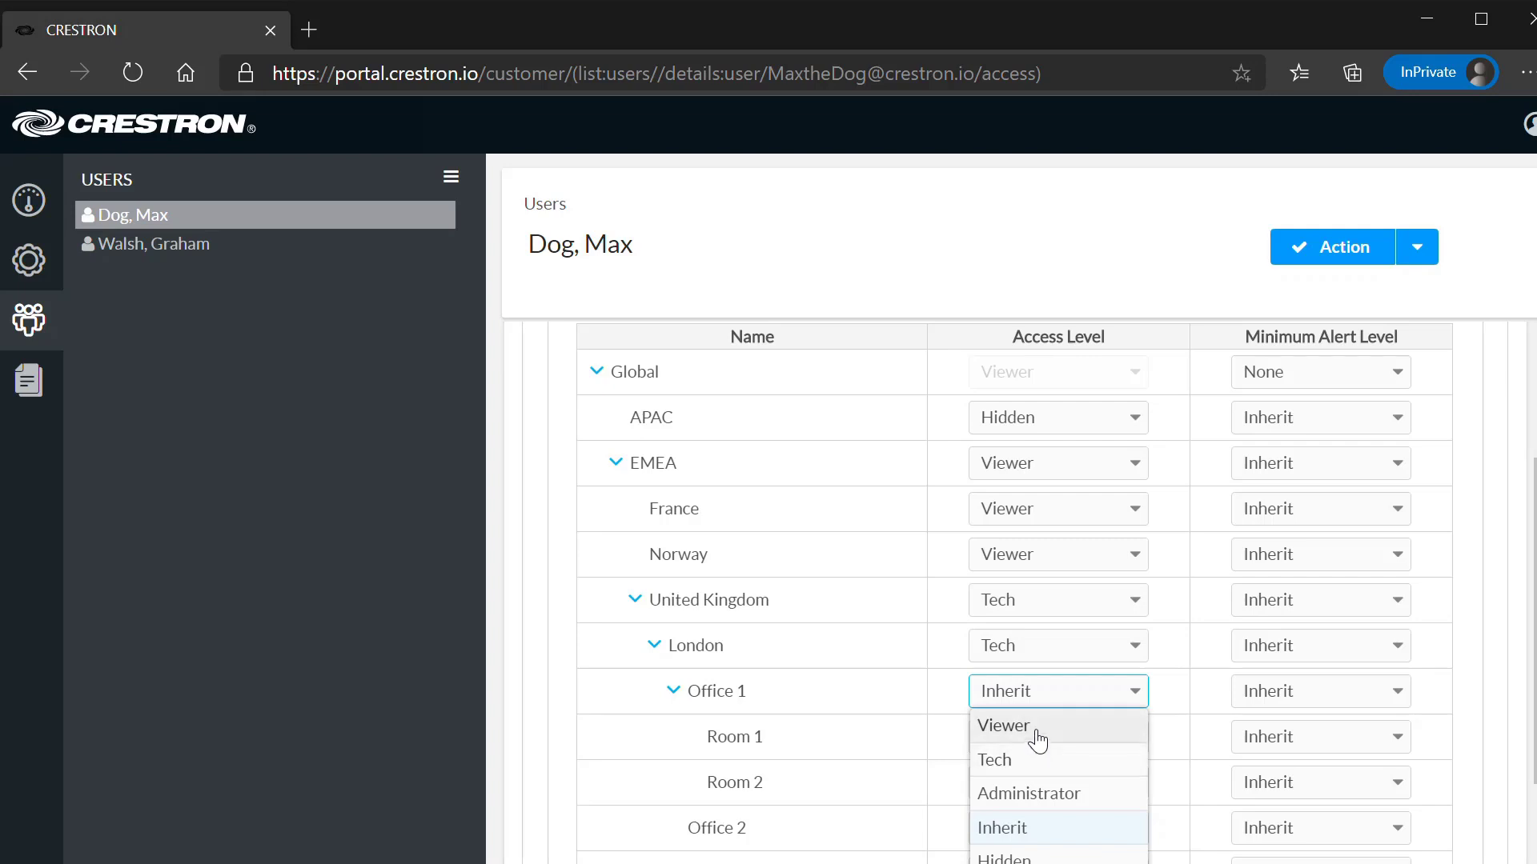
click(1031, 759)
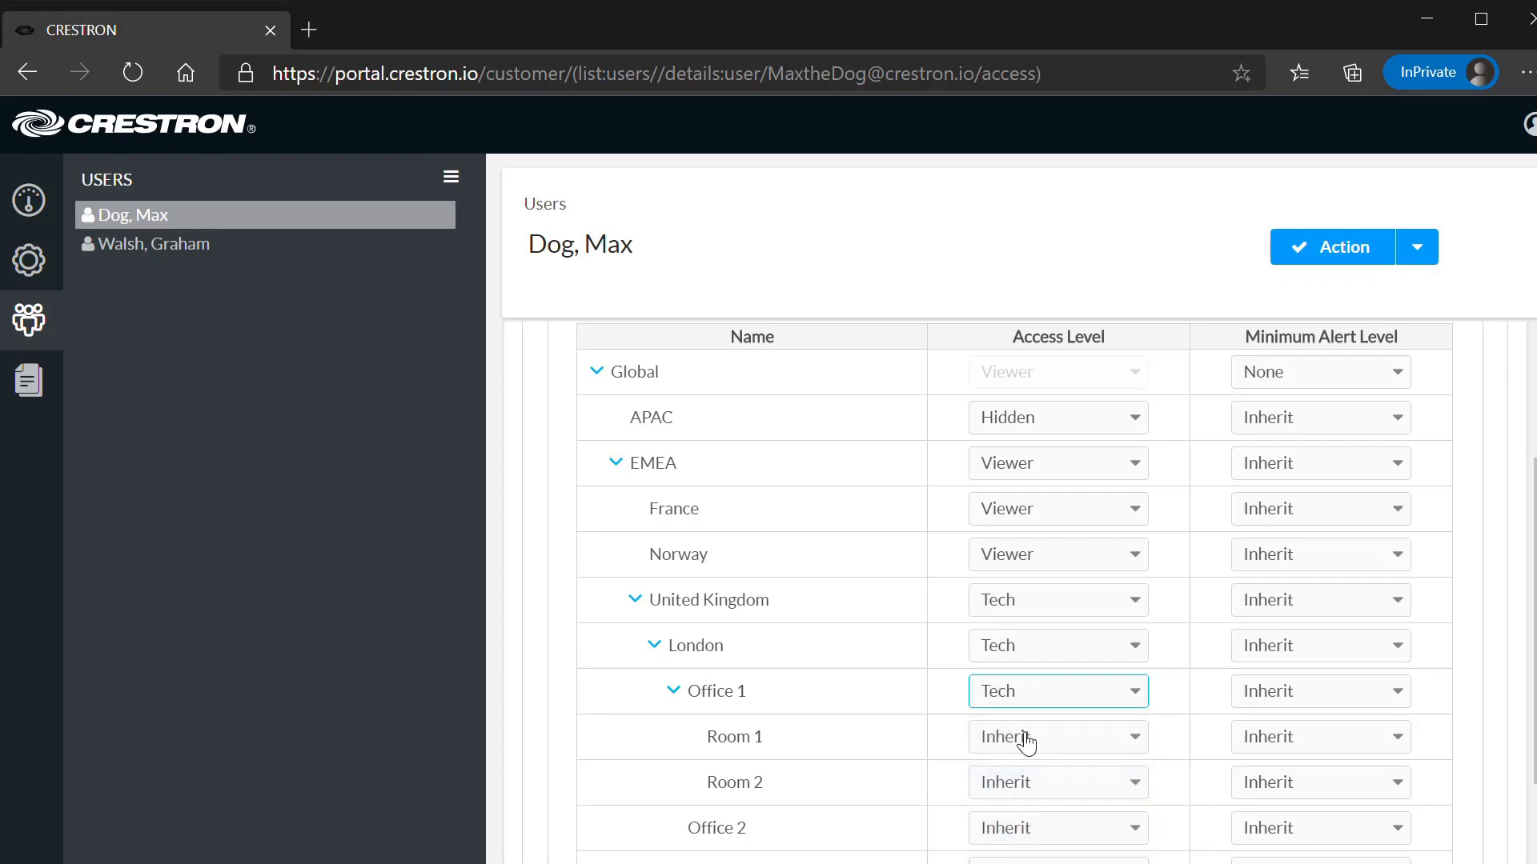
click(1026, 745)
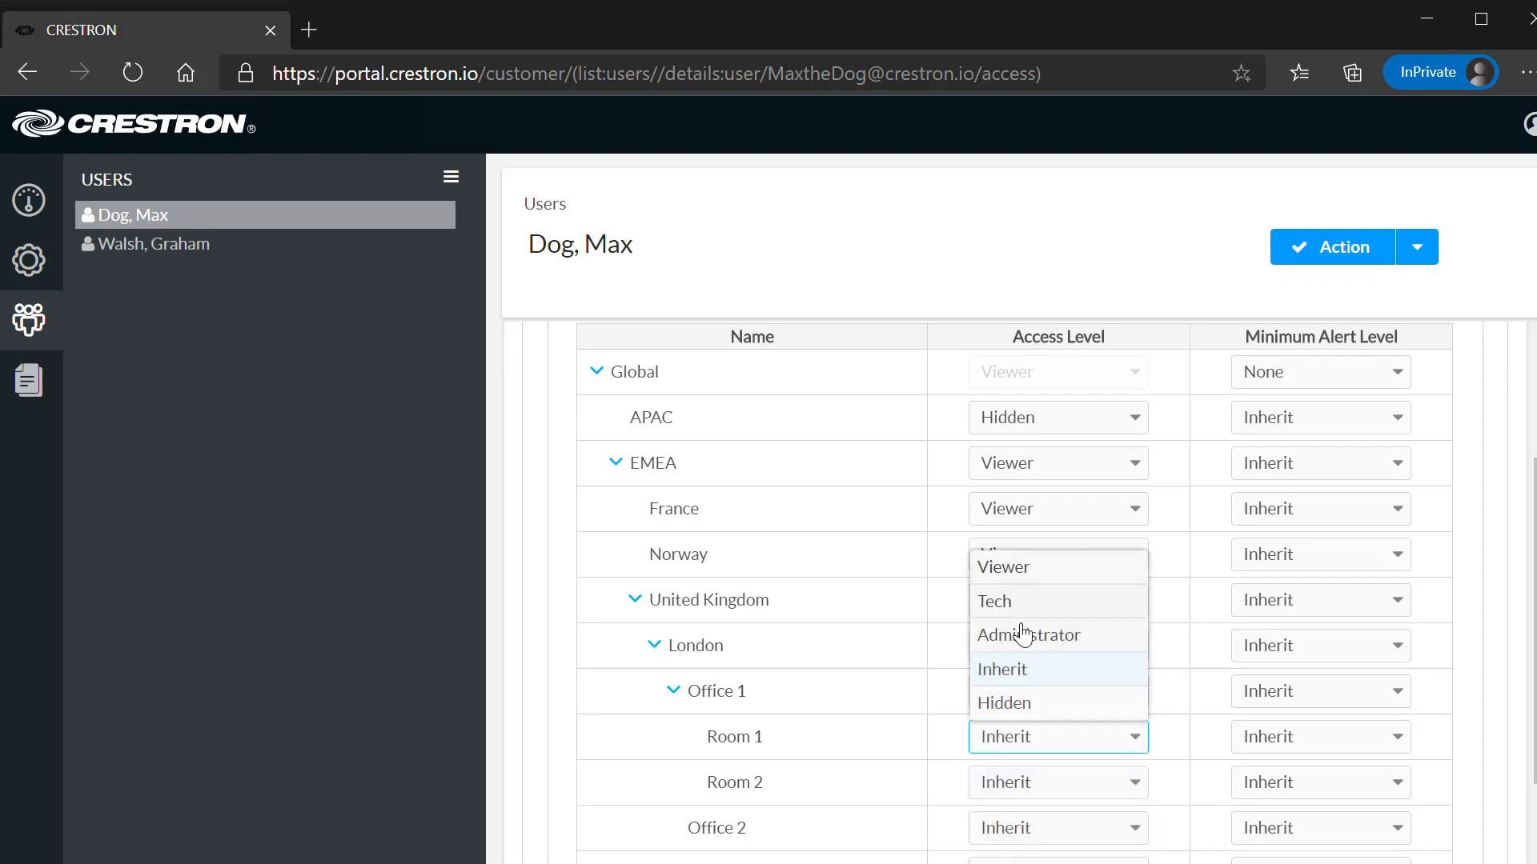
click(1026, 609)
click(1019, 782)
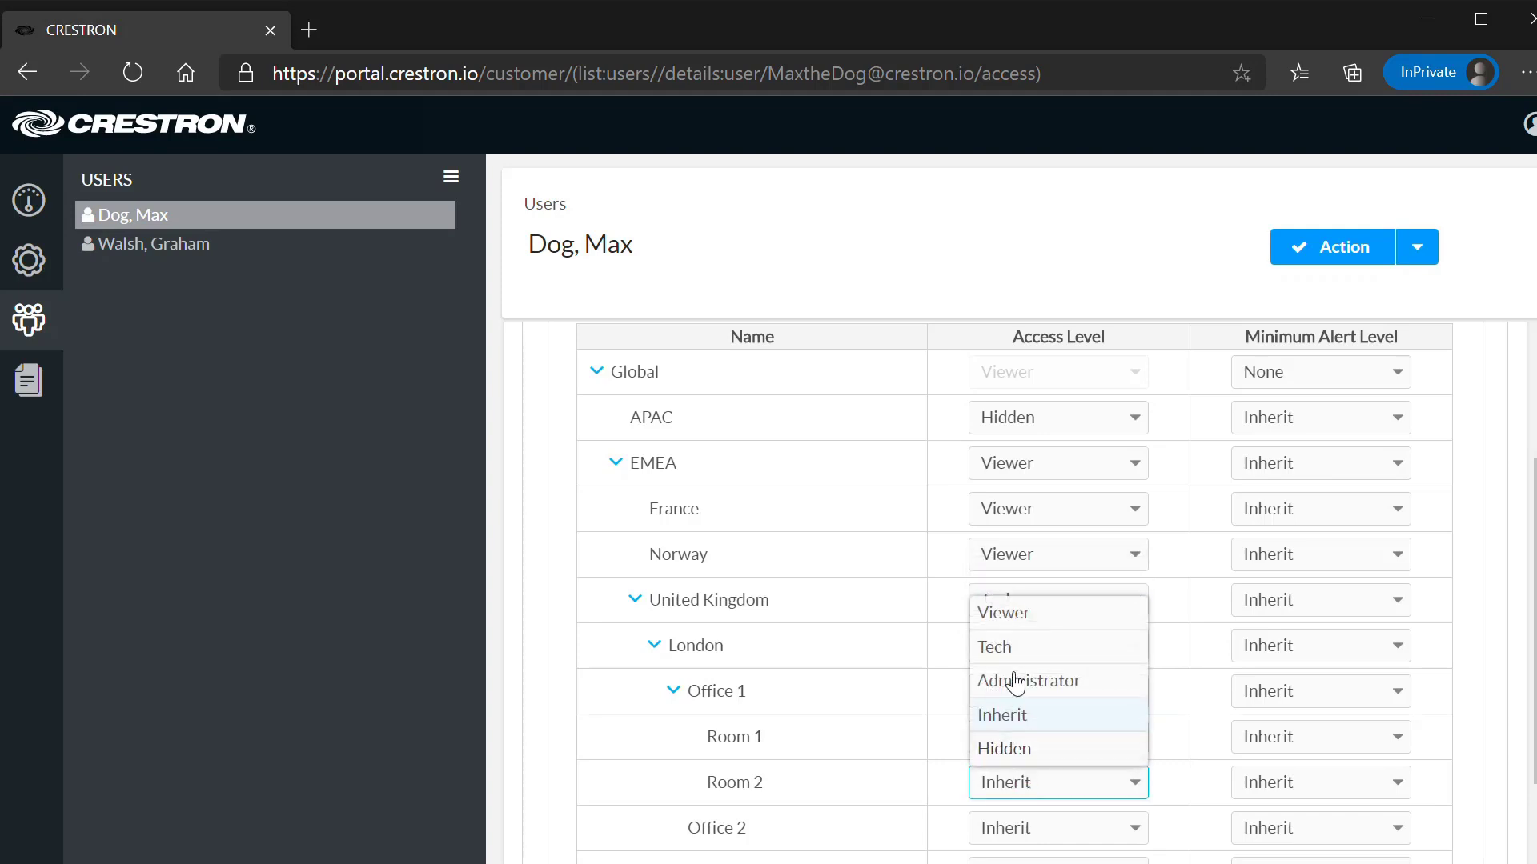
click(1010, 655)
click(996, 827)
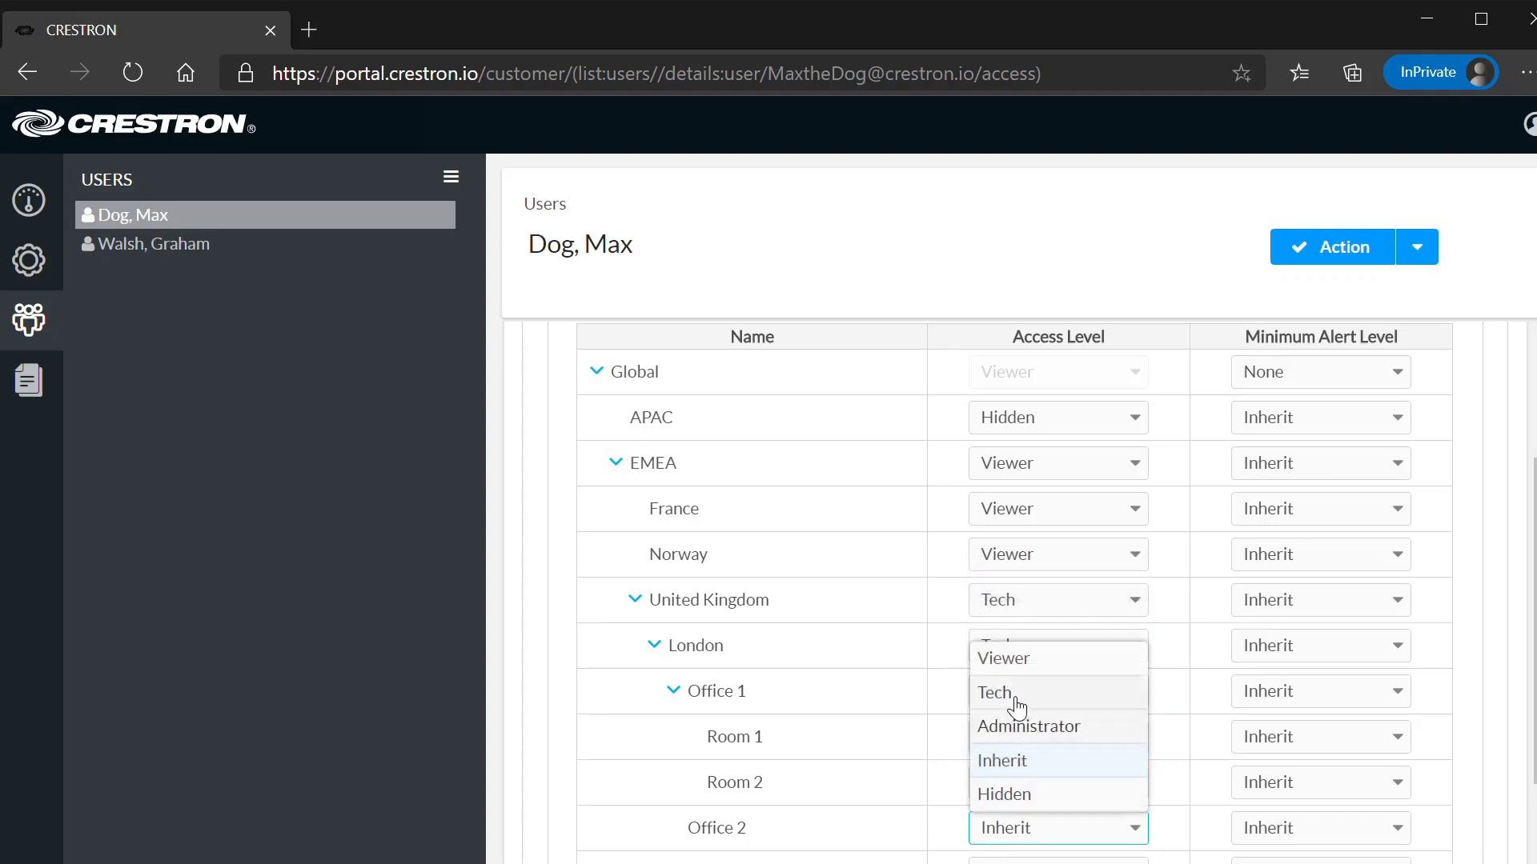
click(1016, 703)
click(1017, 702)
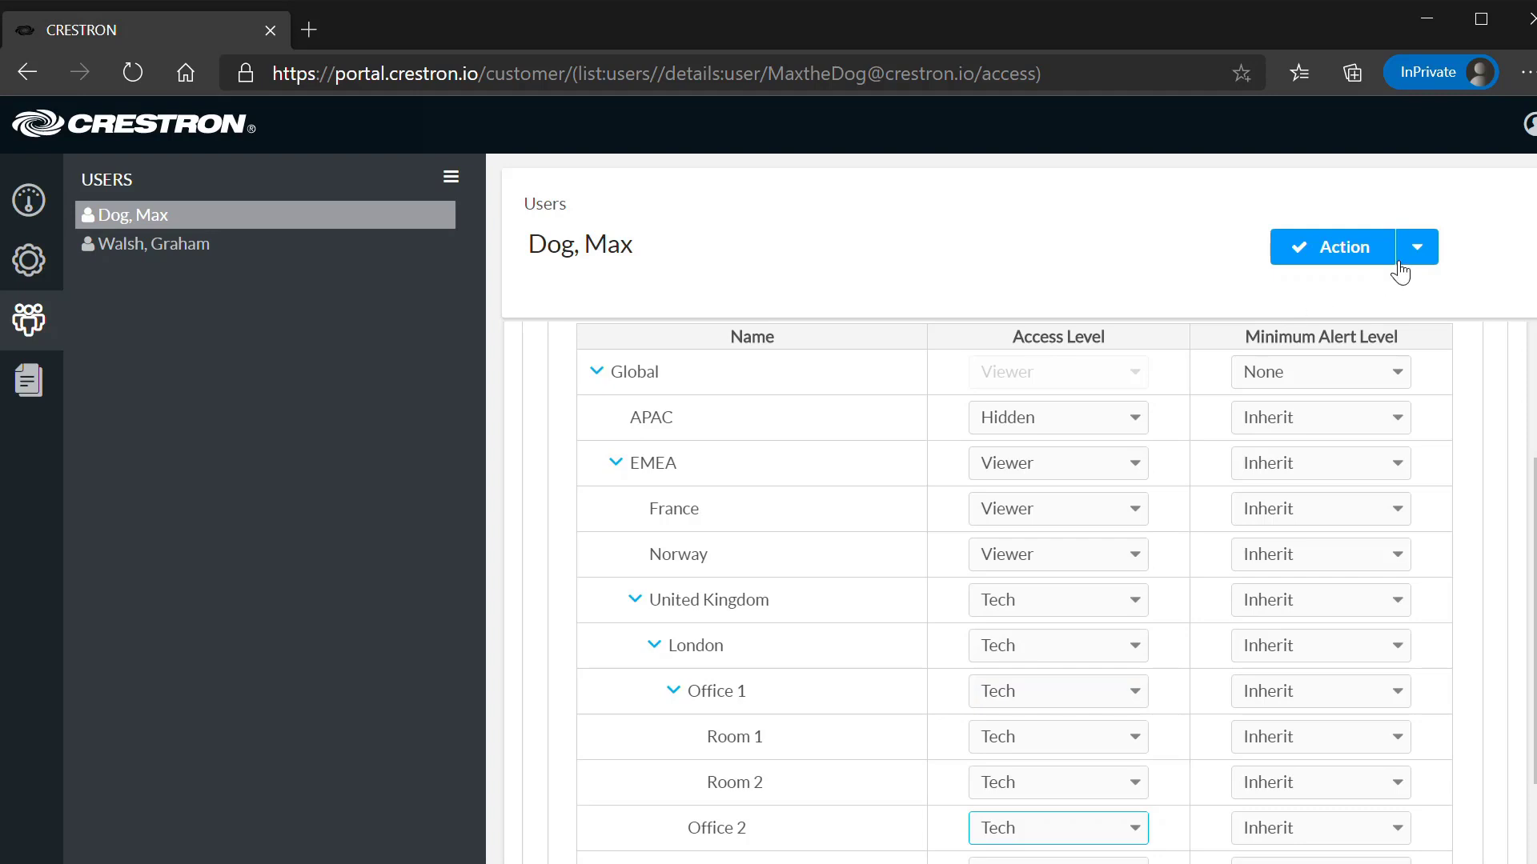
scroll(1105, 529, down, 3)
scroll(1097, 532, up, 5)
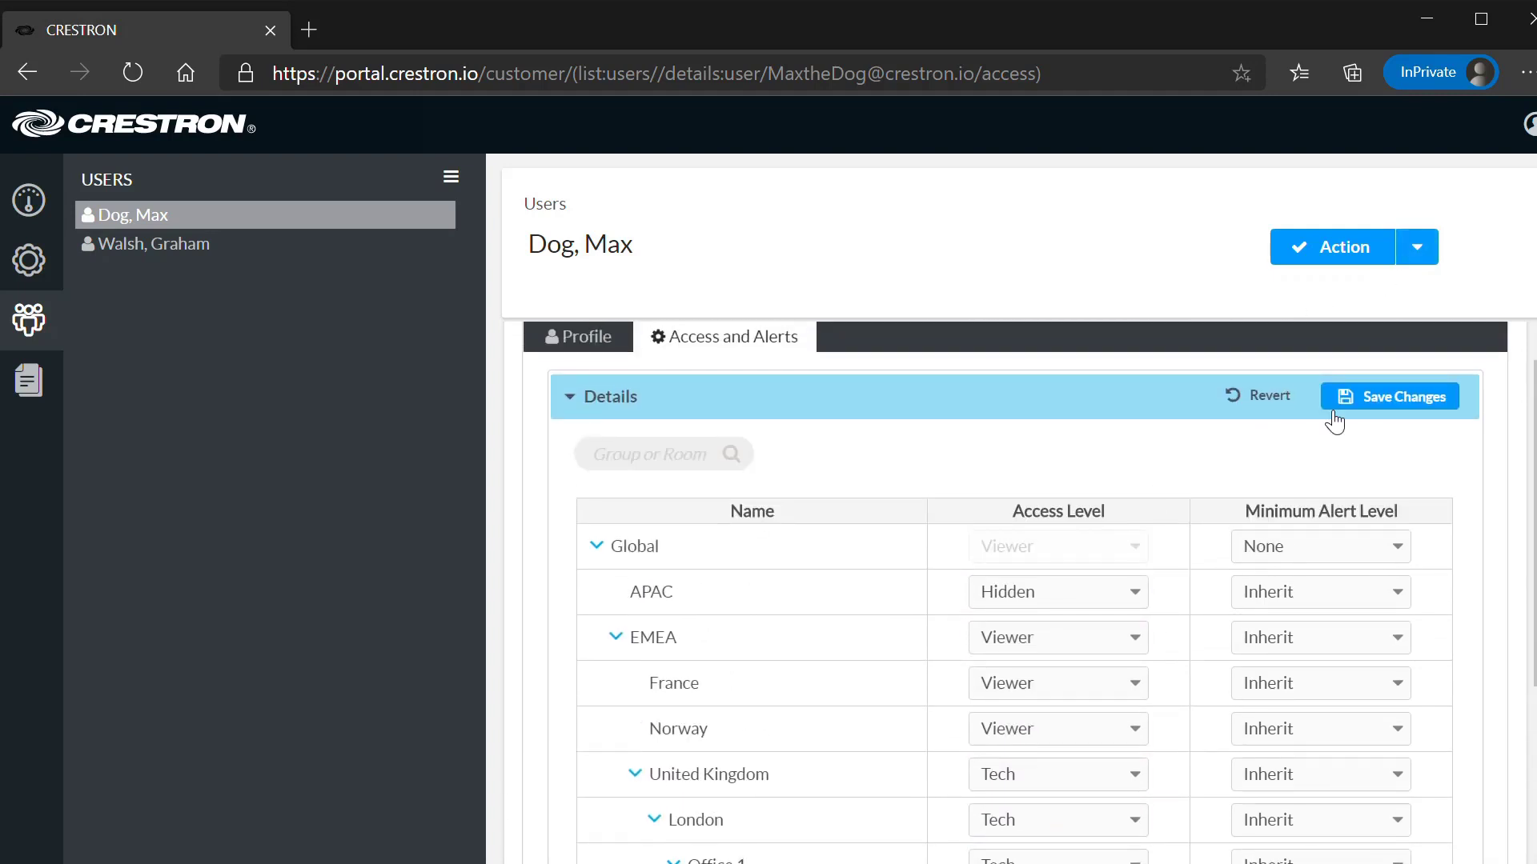
Save the user's access settings, then open the Crestron XiO Cloud welcome e-mail in Mail.
click(1399, 400)
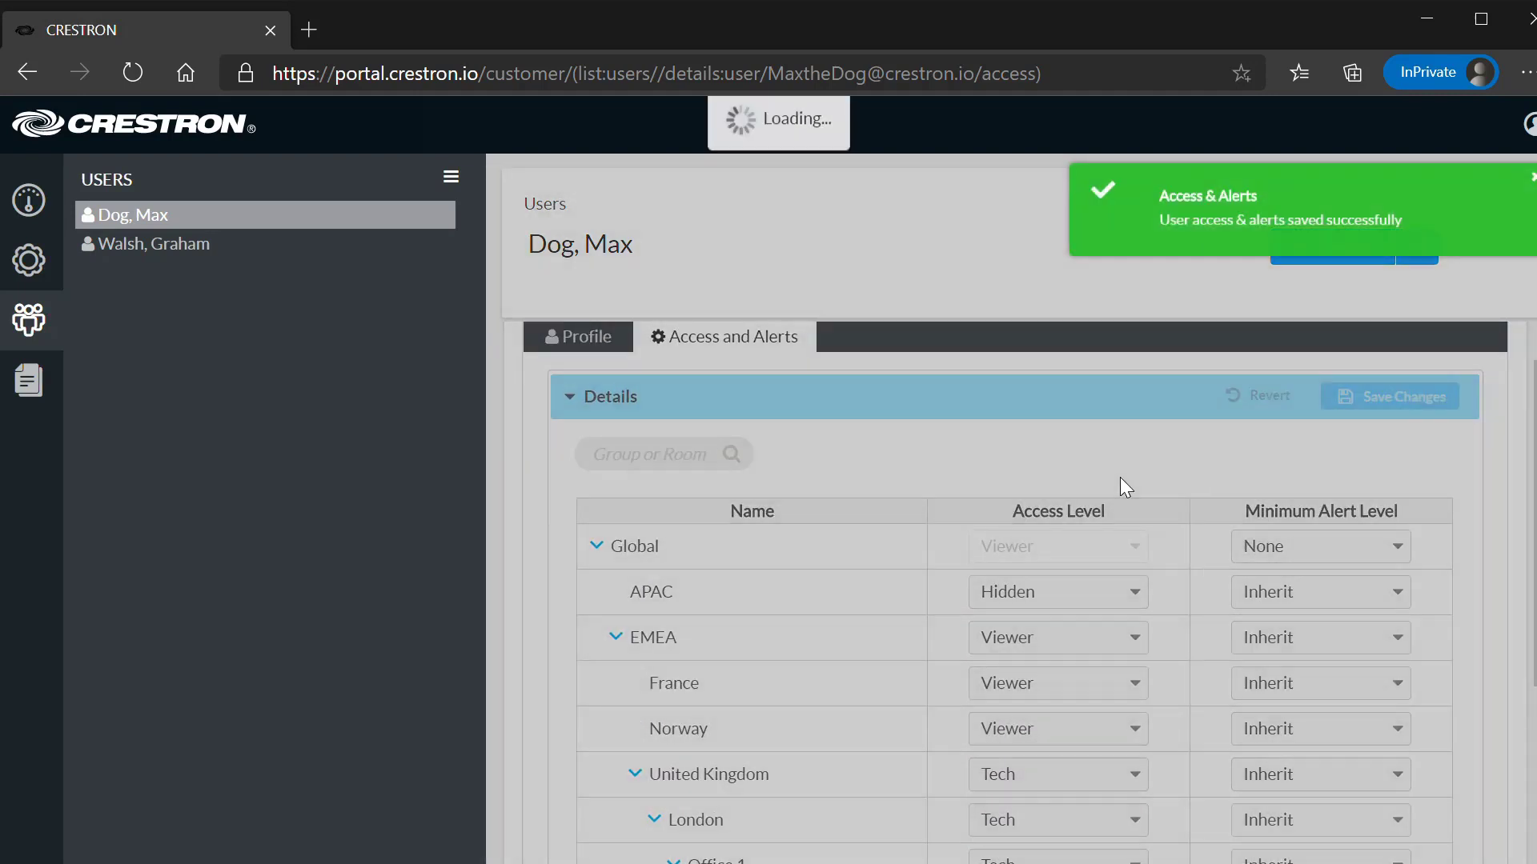
scroll(793, 677, down, 2)
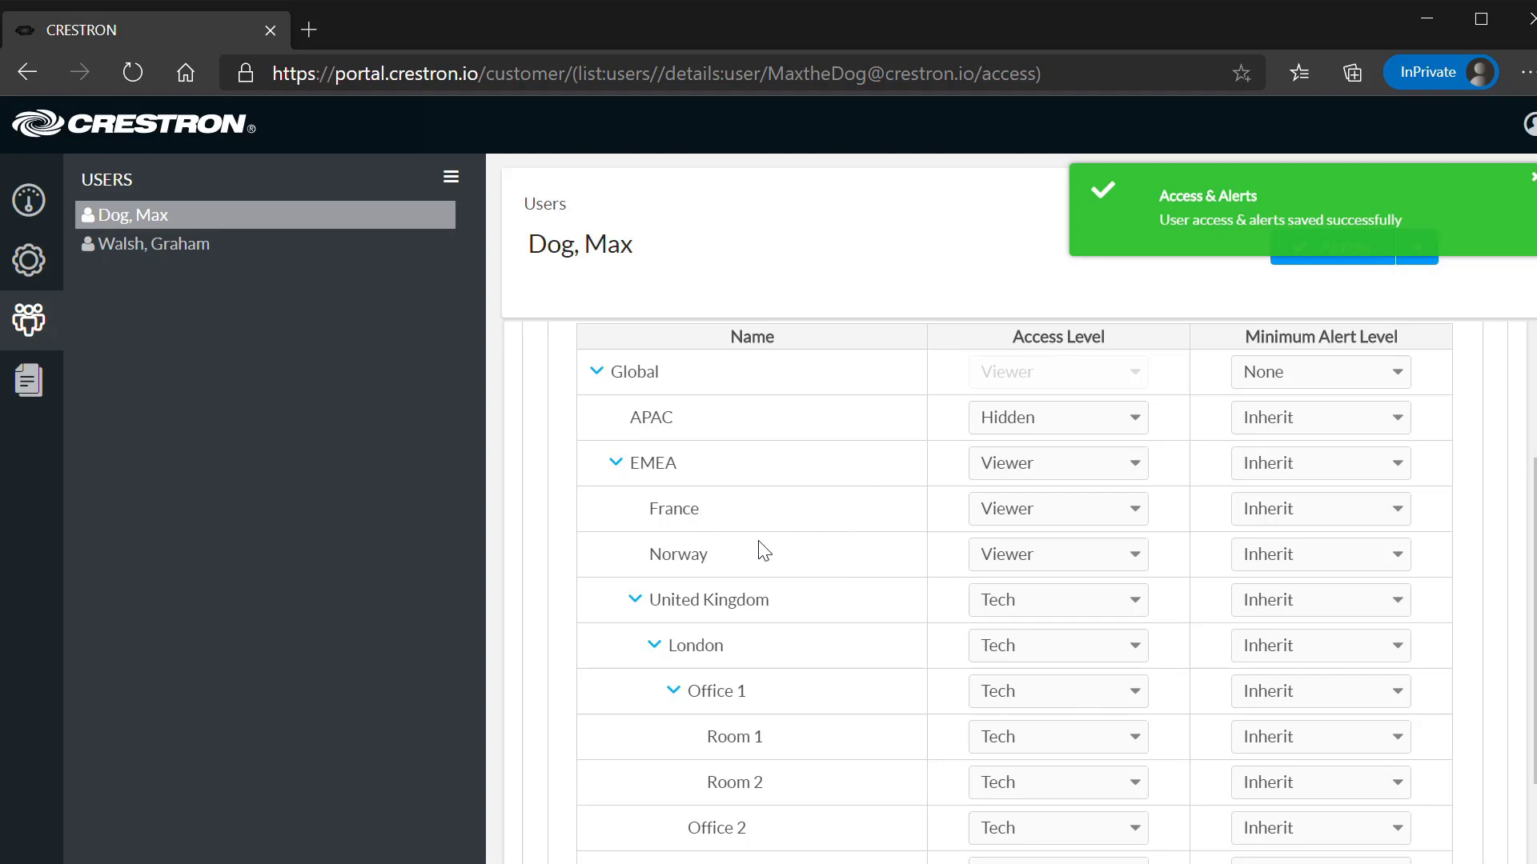
scroll(720, 628, down, 1)
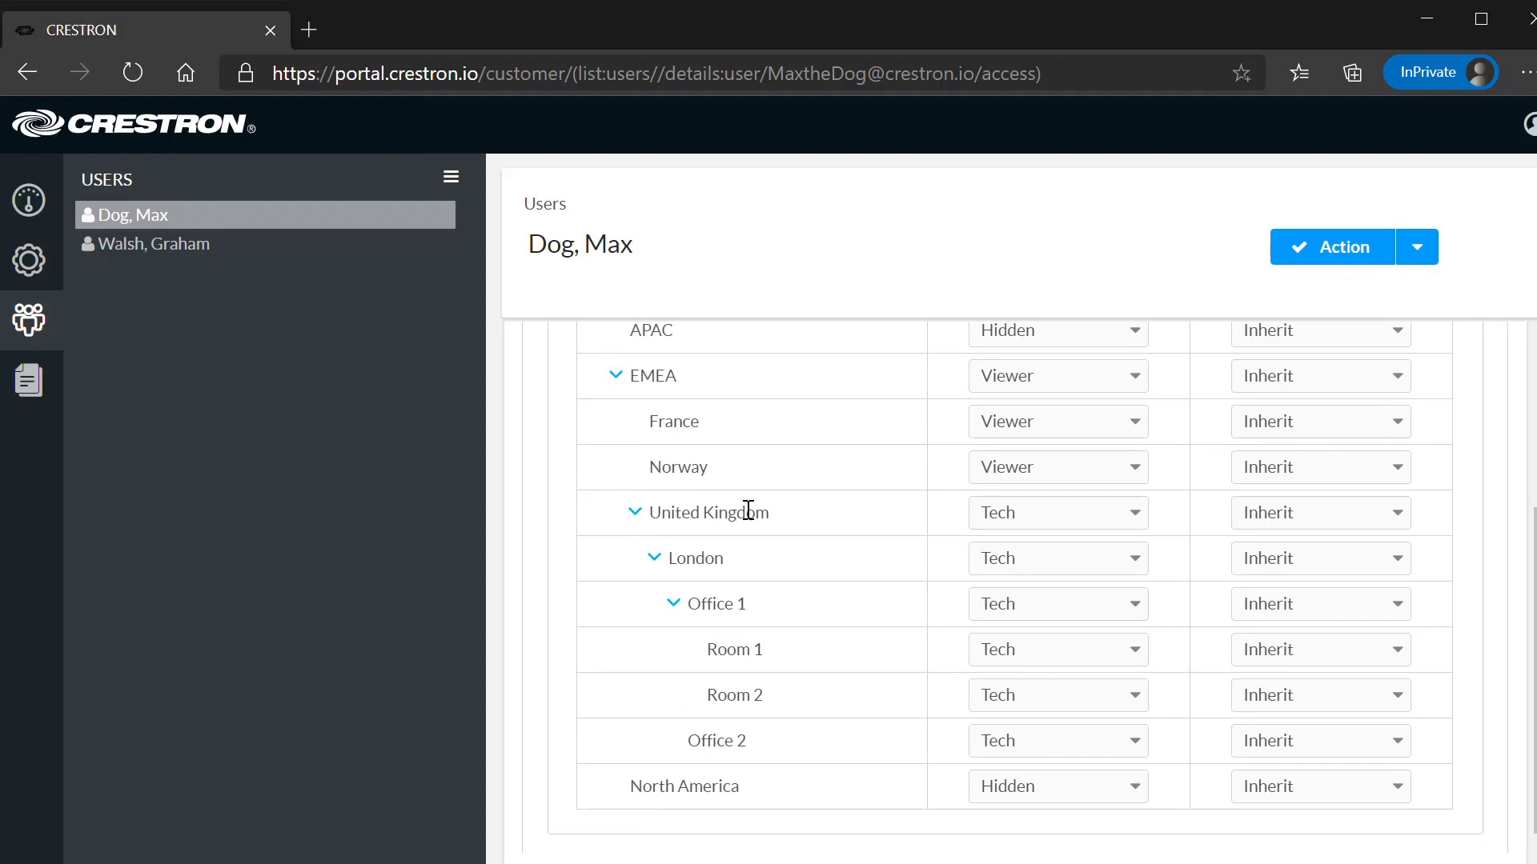
click(996, 704)
scroll(1001, 713, down, 2)
click(1001, 713)
scroll(1000, 709, up, 2)
click(985, 484)
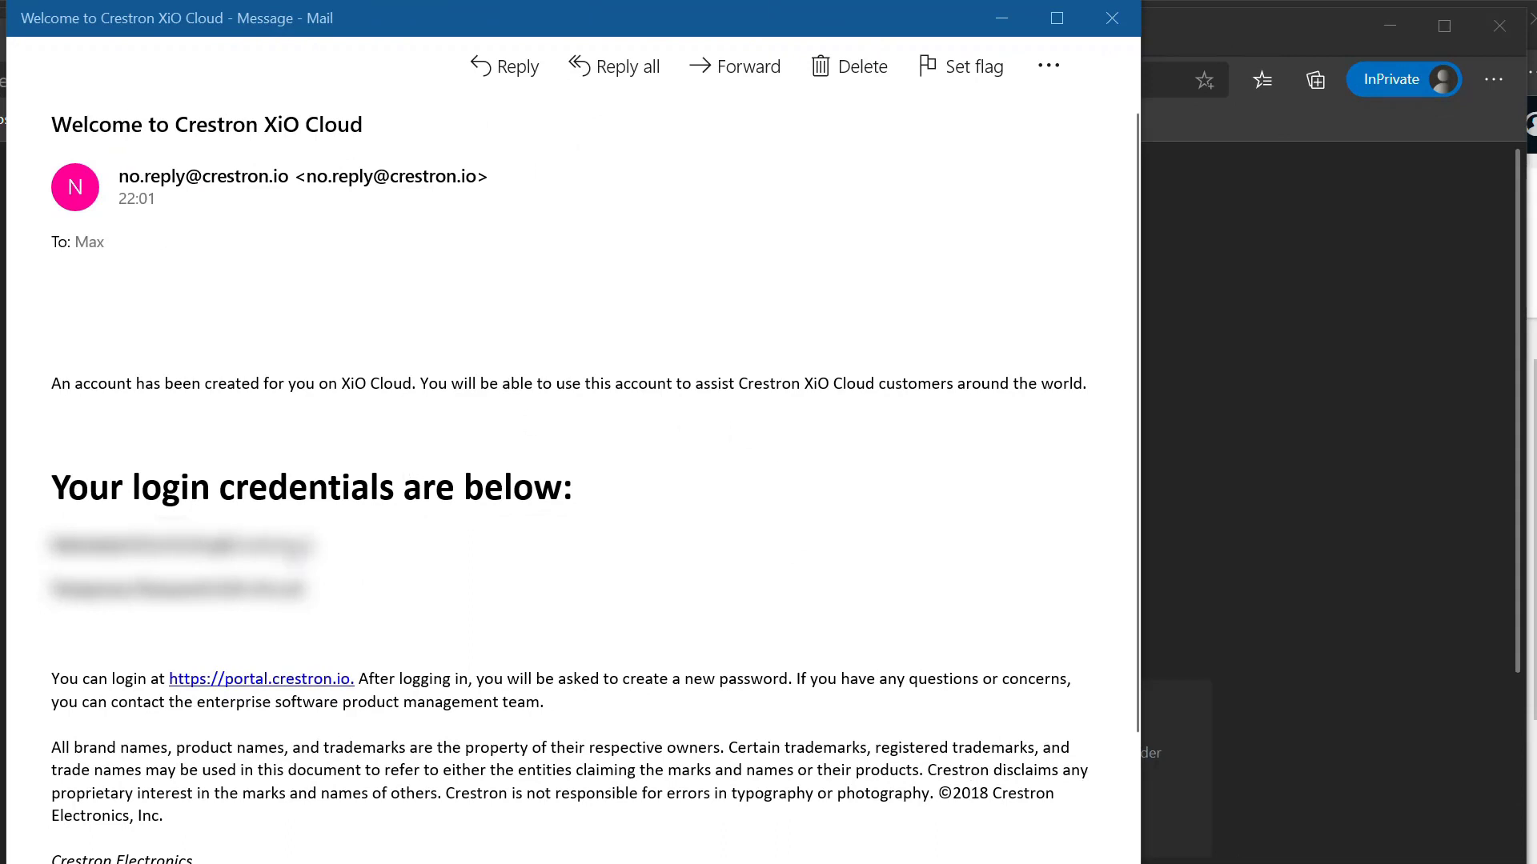
Switch from Mail to the Edge InPrivate window with Alt+Tab.
key(alt+Tab)
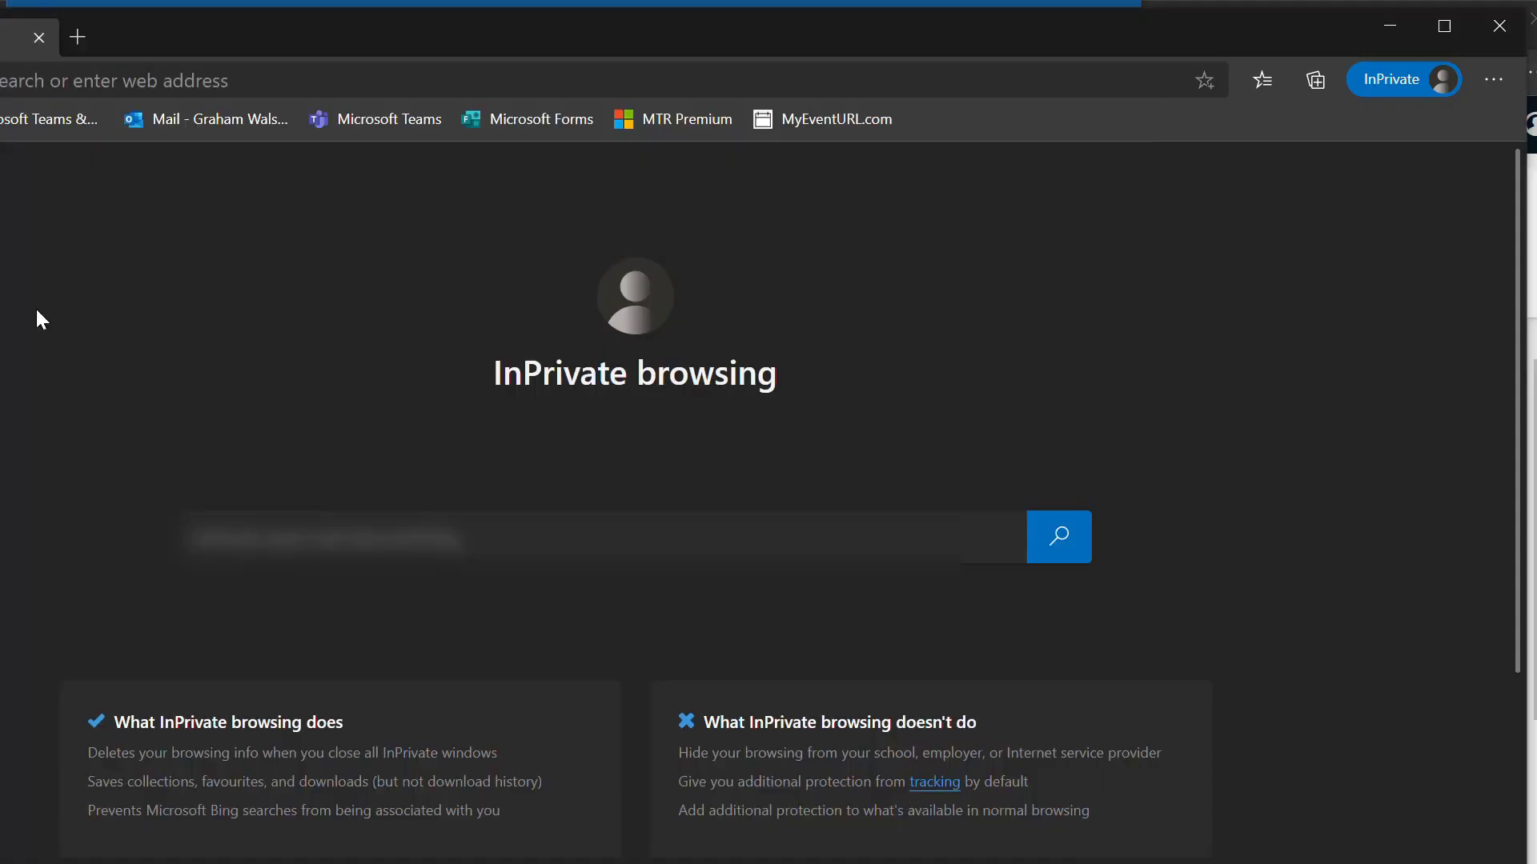
Load portal.crestron.io in the InPrivate window and start signing in to XiO Cloud.
click(183, 84)
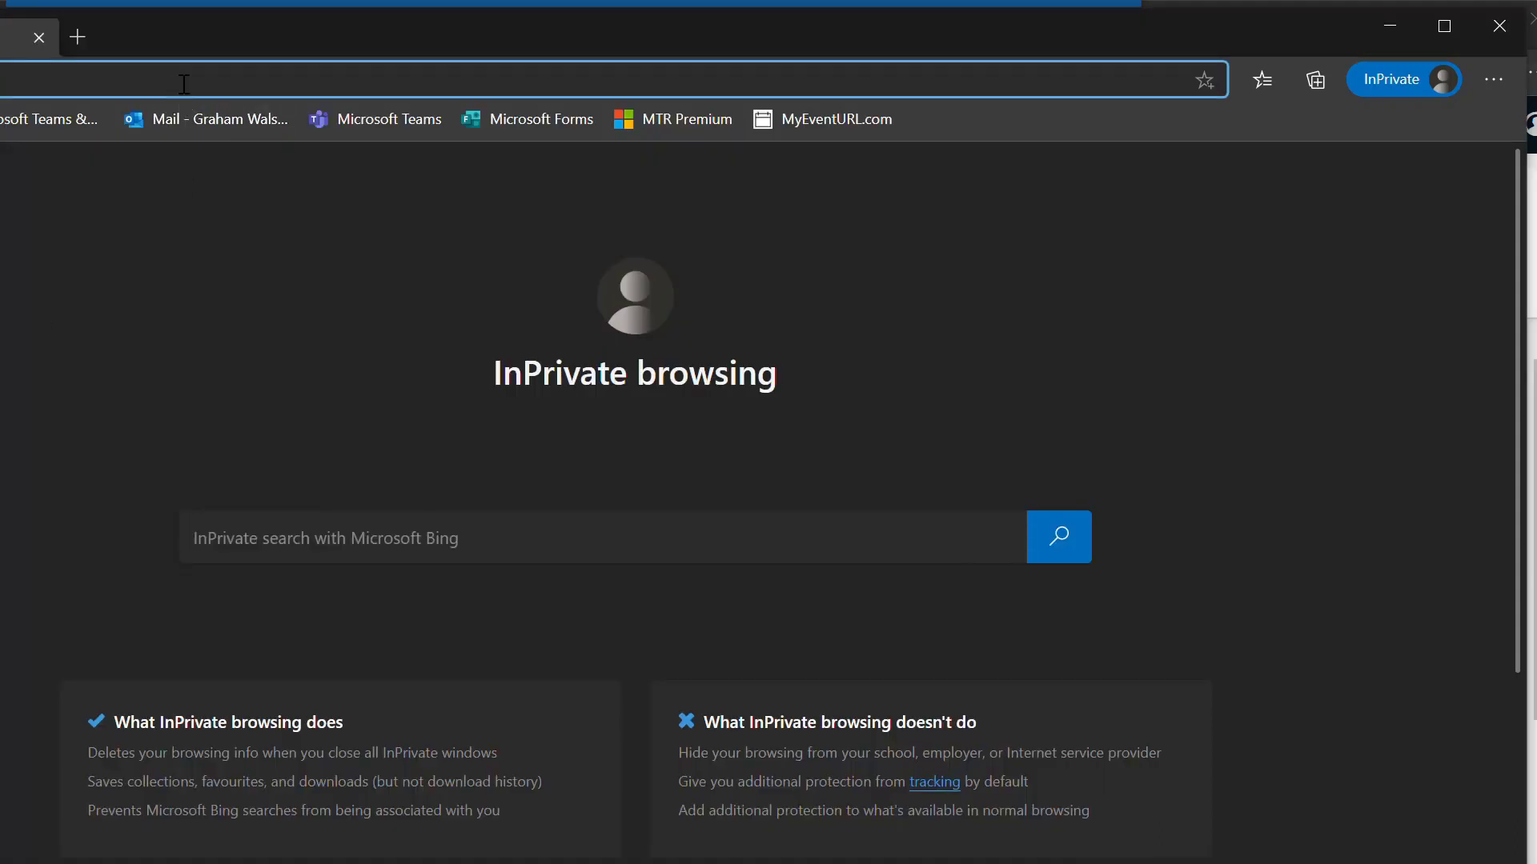
text(portal.cre)
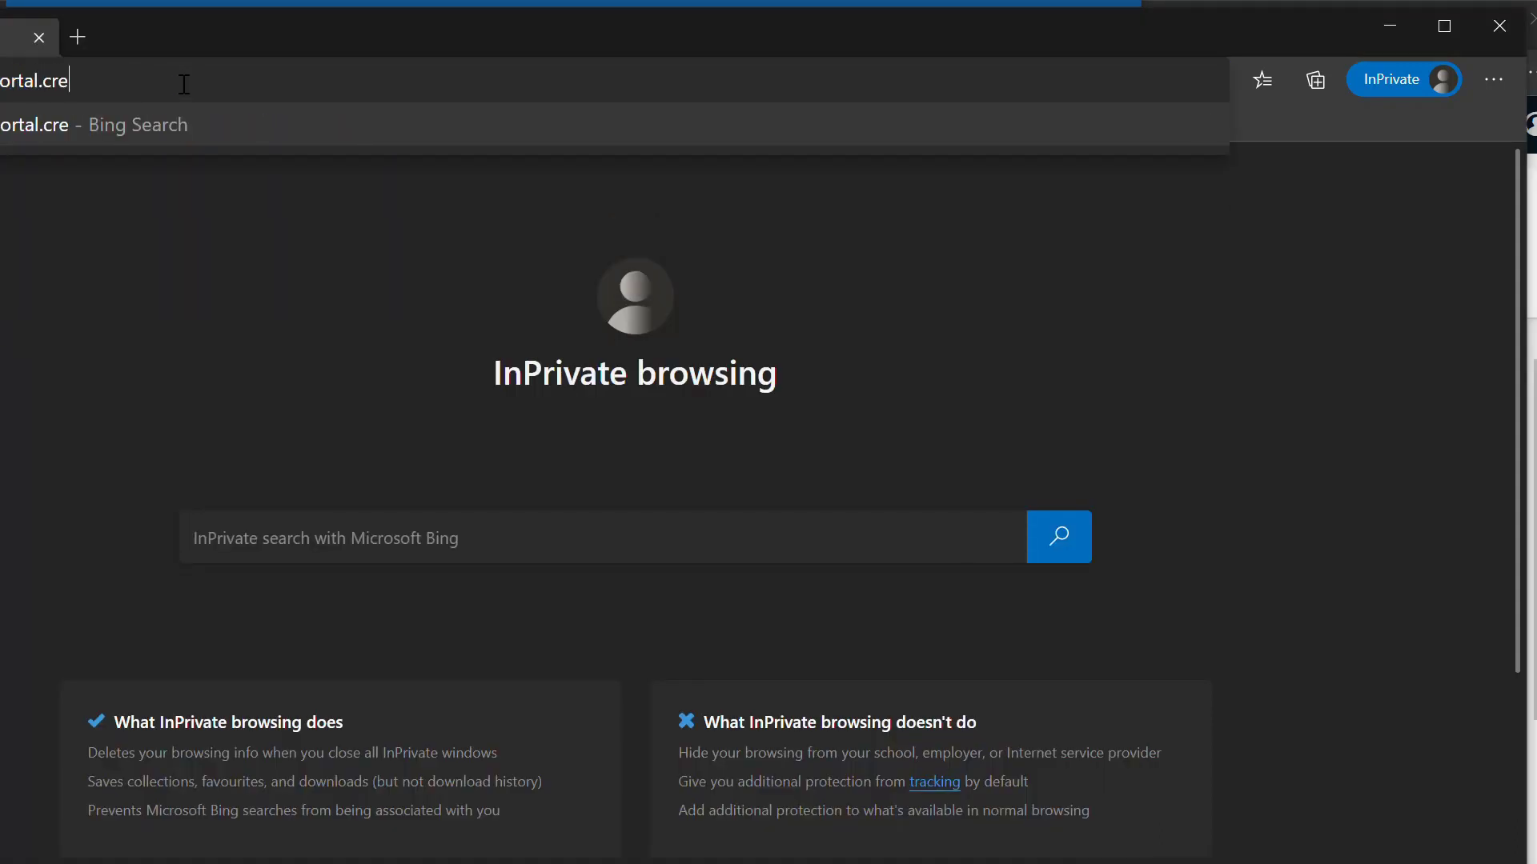
text(stron.io)
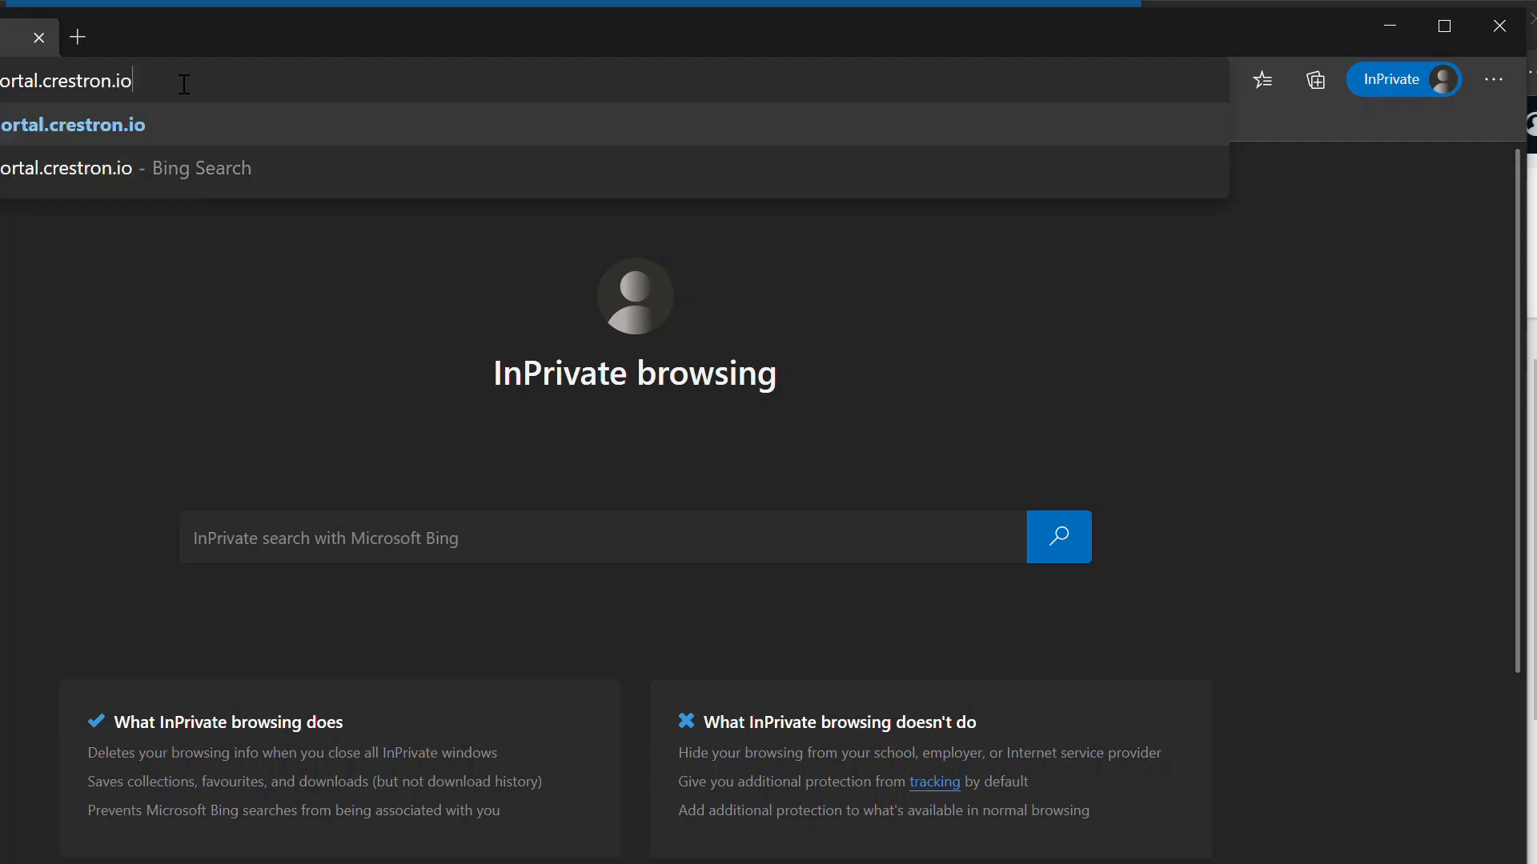
key(Return)
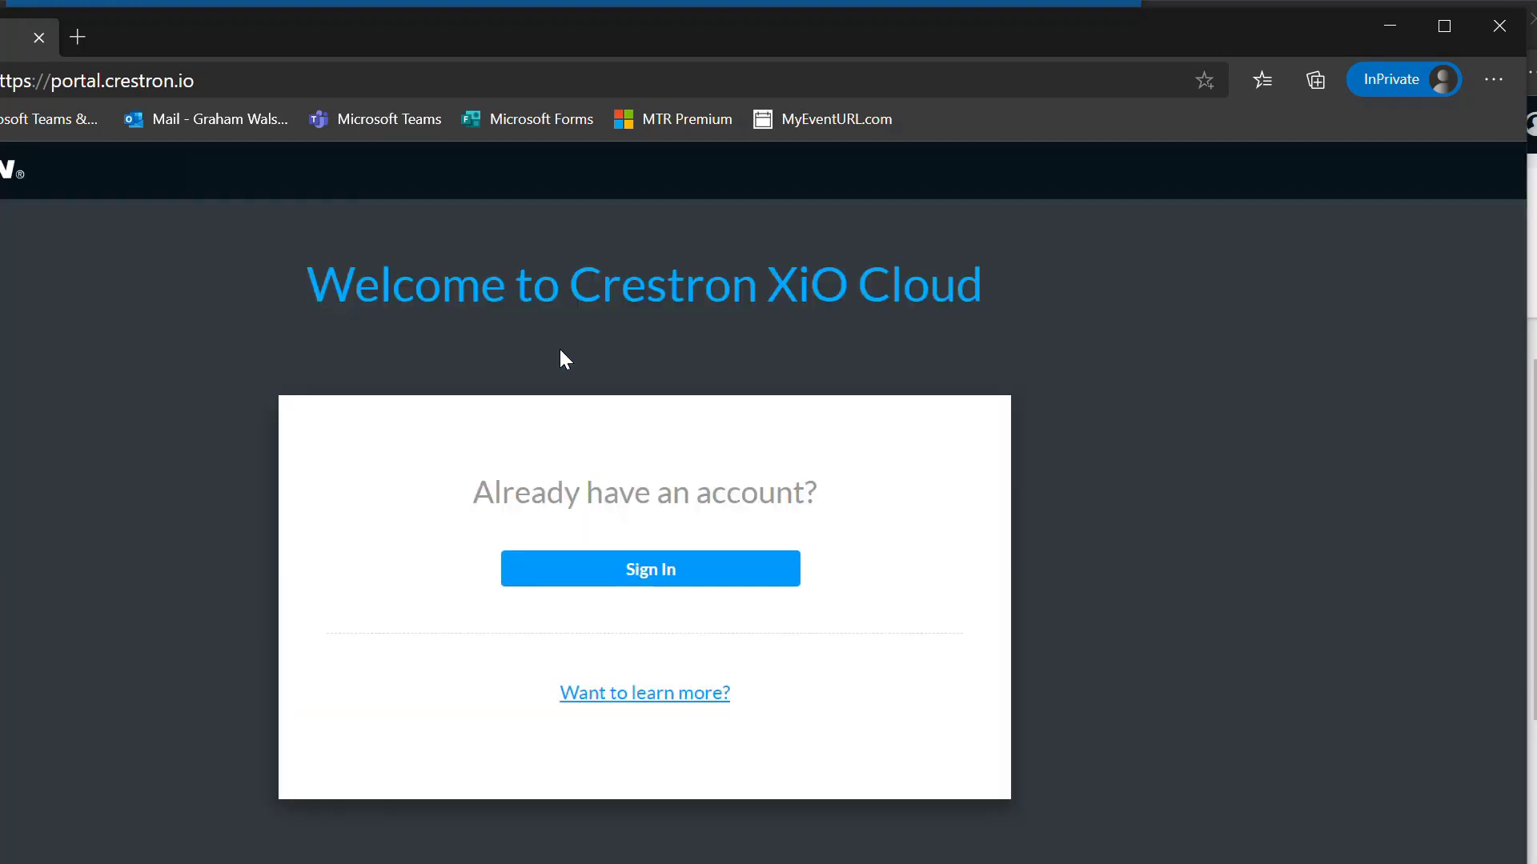
click(671, 575)
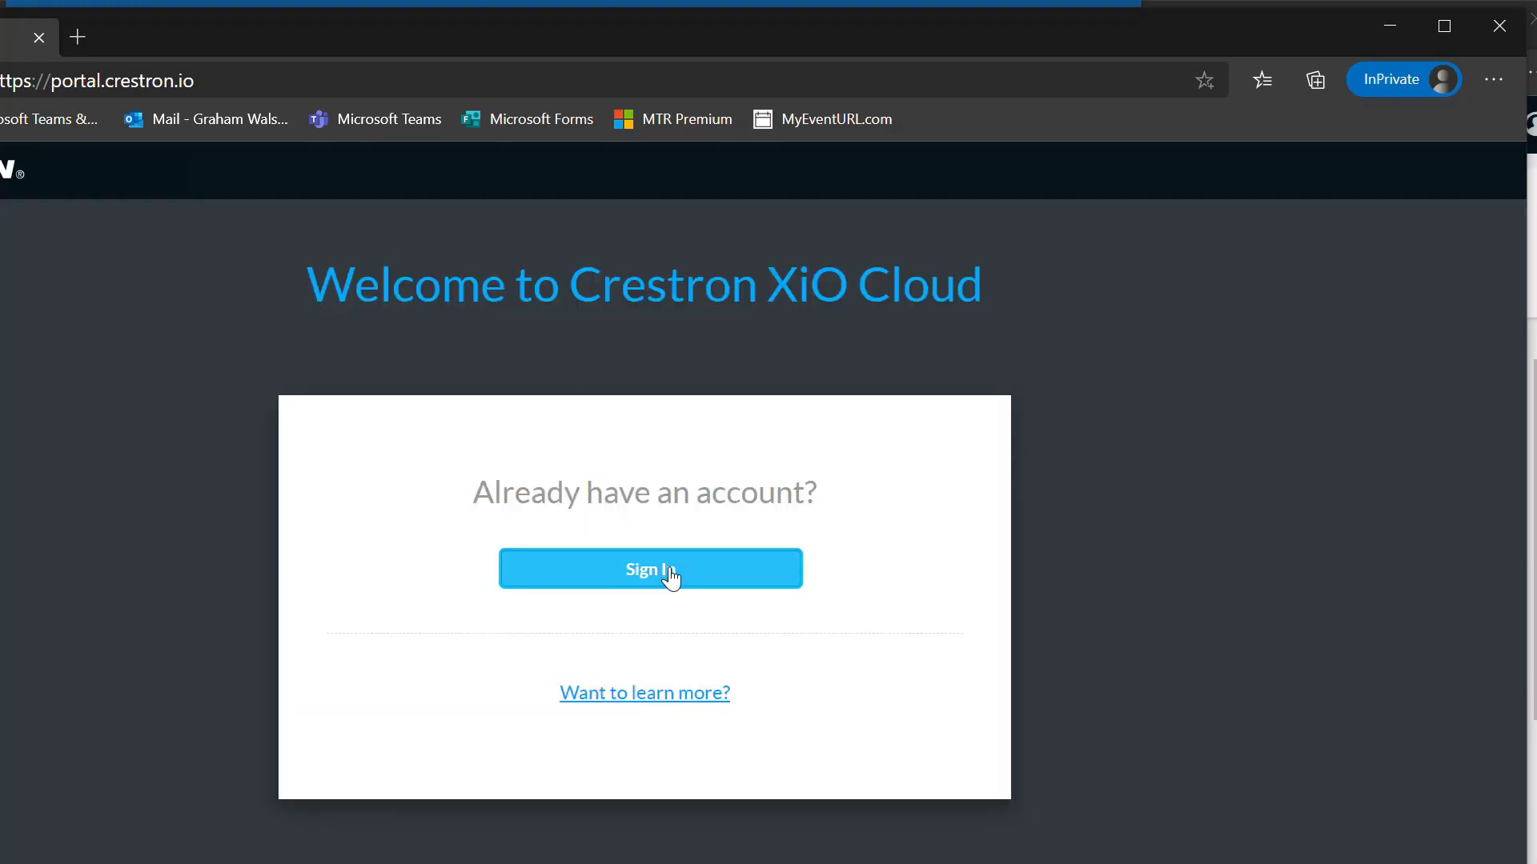
Sign in with the new user's account e-mail and temporary password.
click(656, 565)
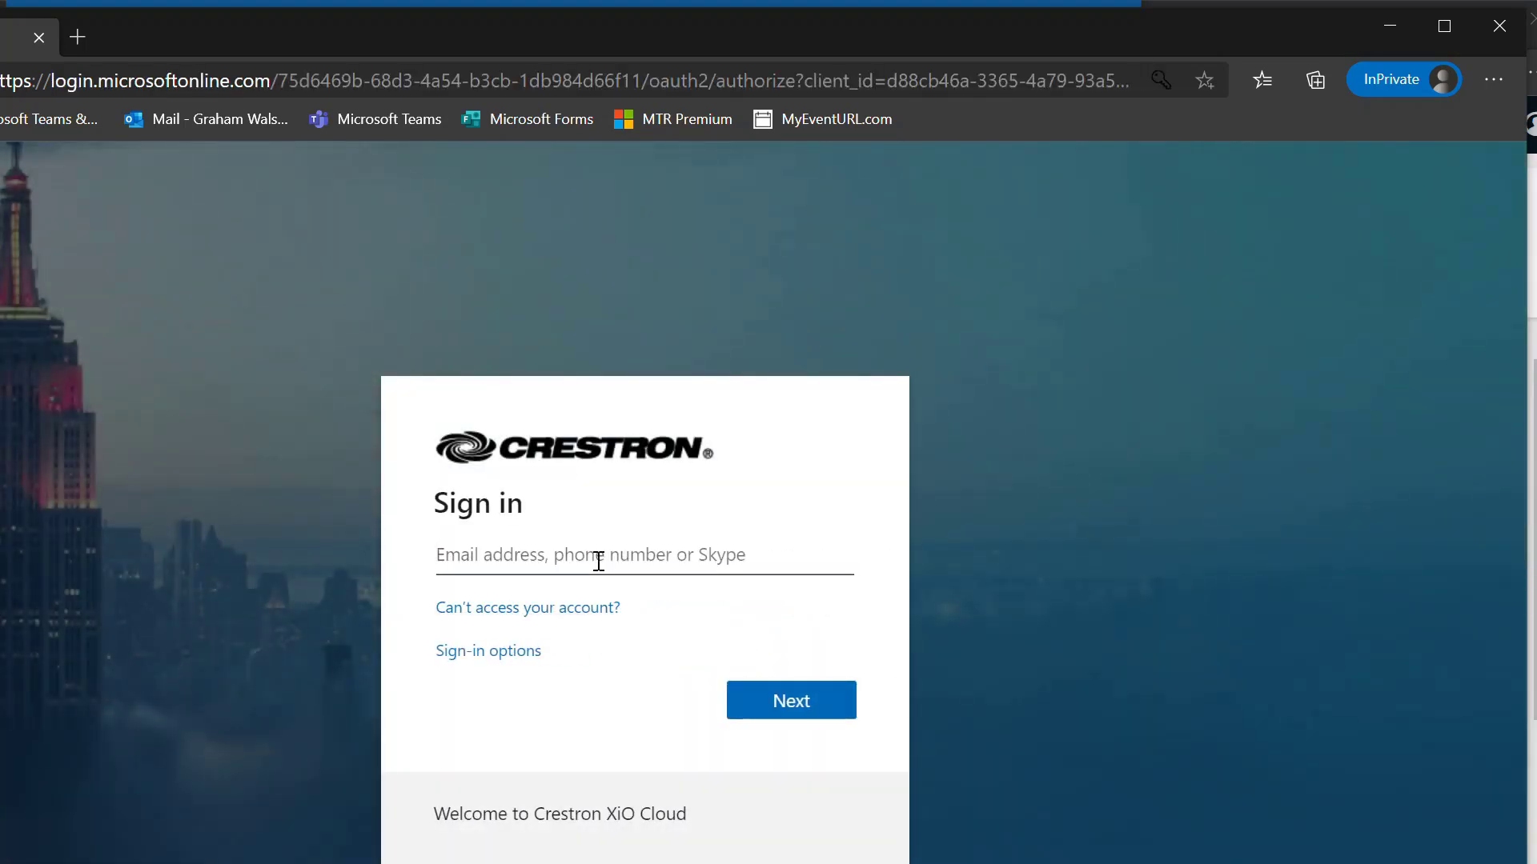
key(ctrl+v)
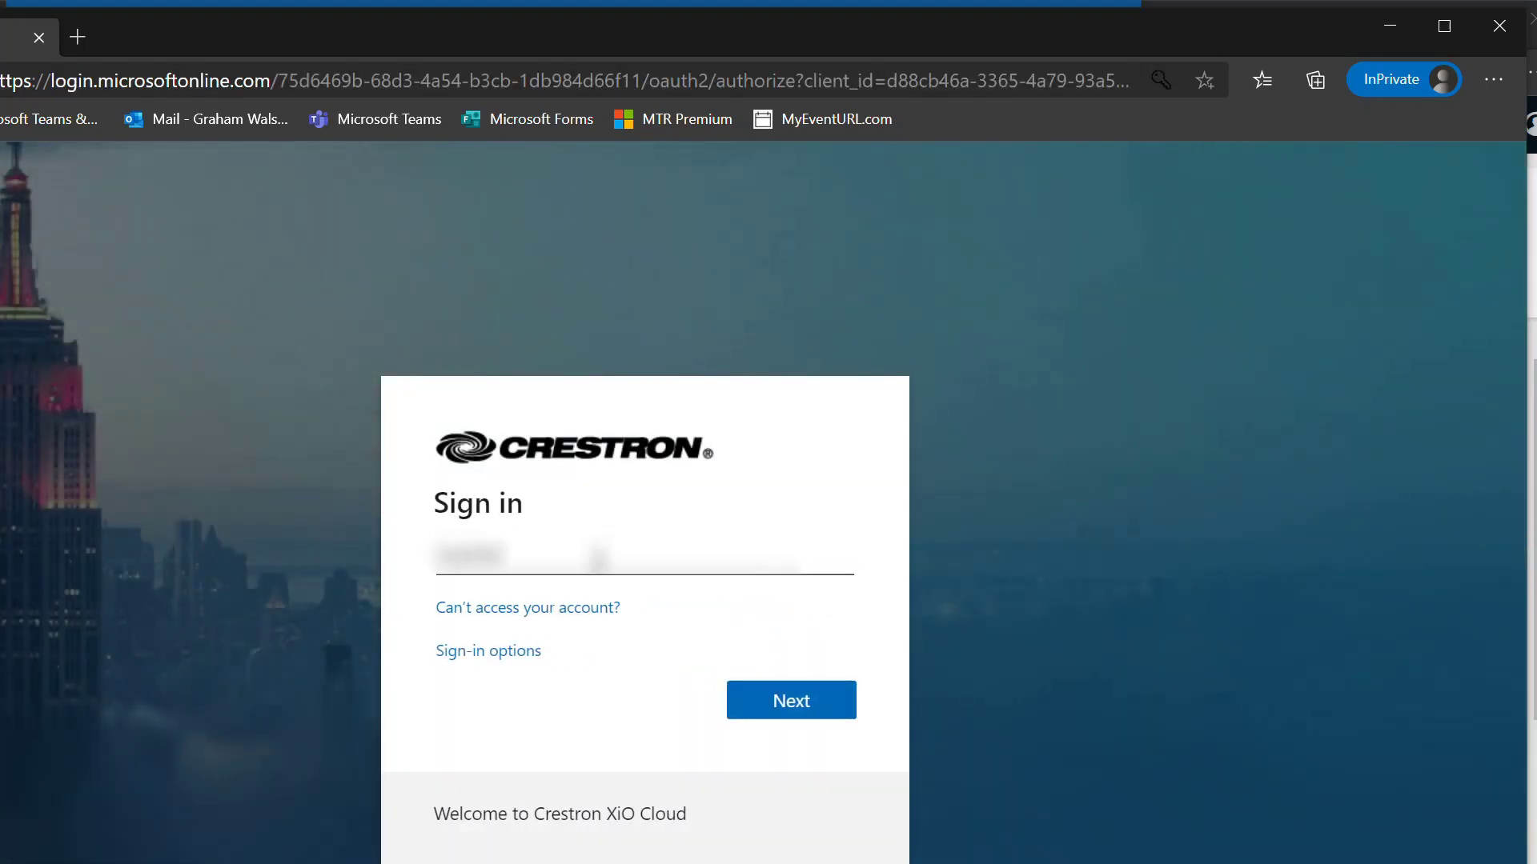
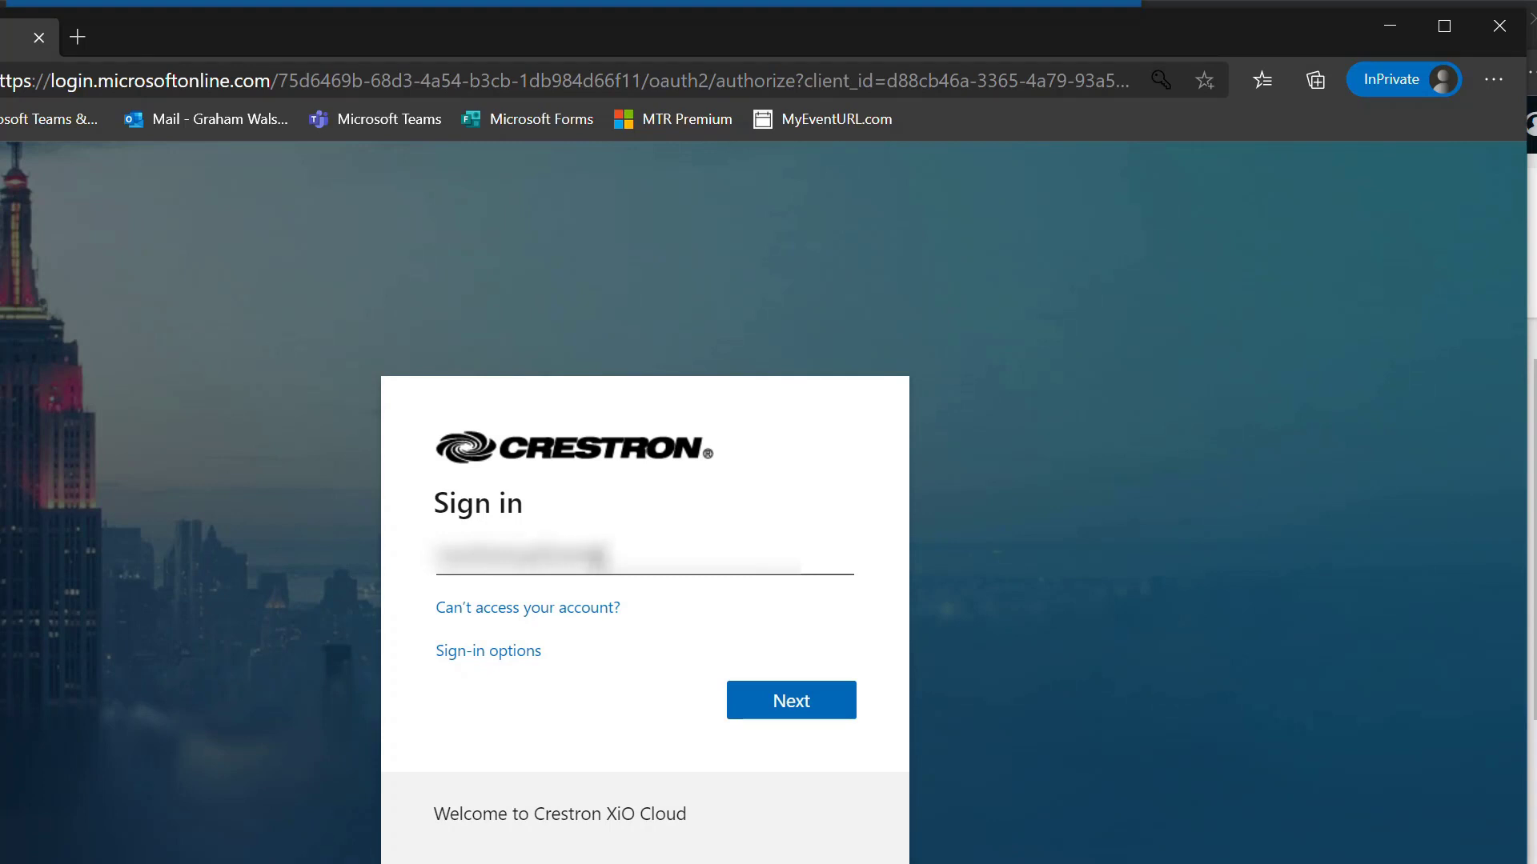
click(737, 678)
click(669, 590)
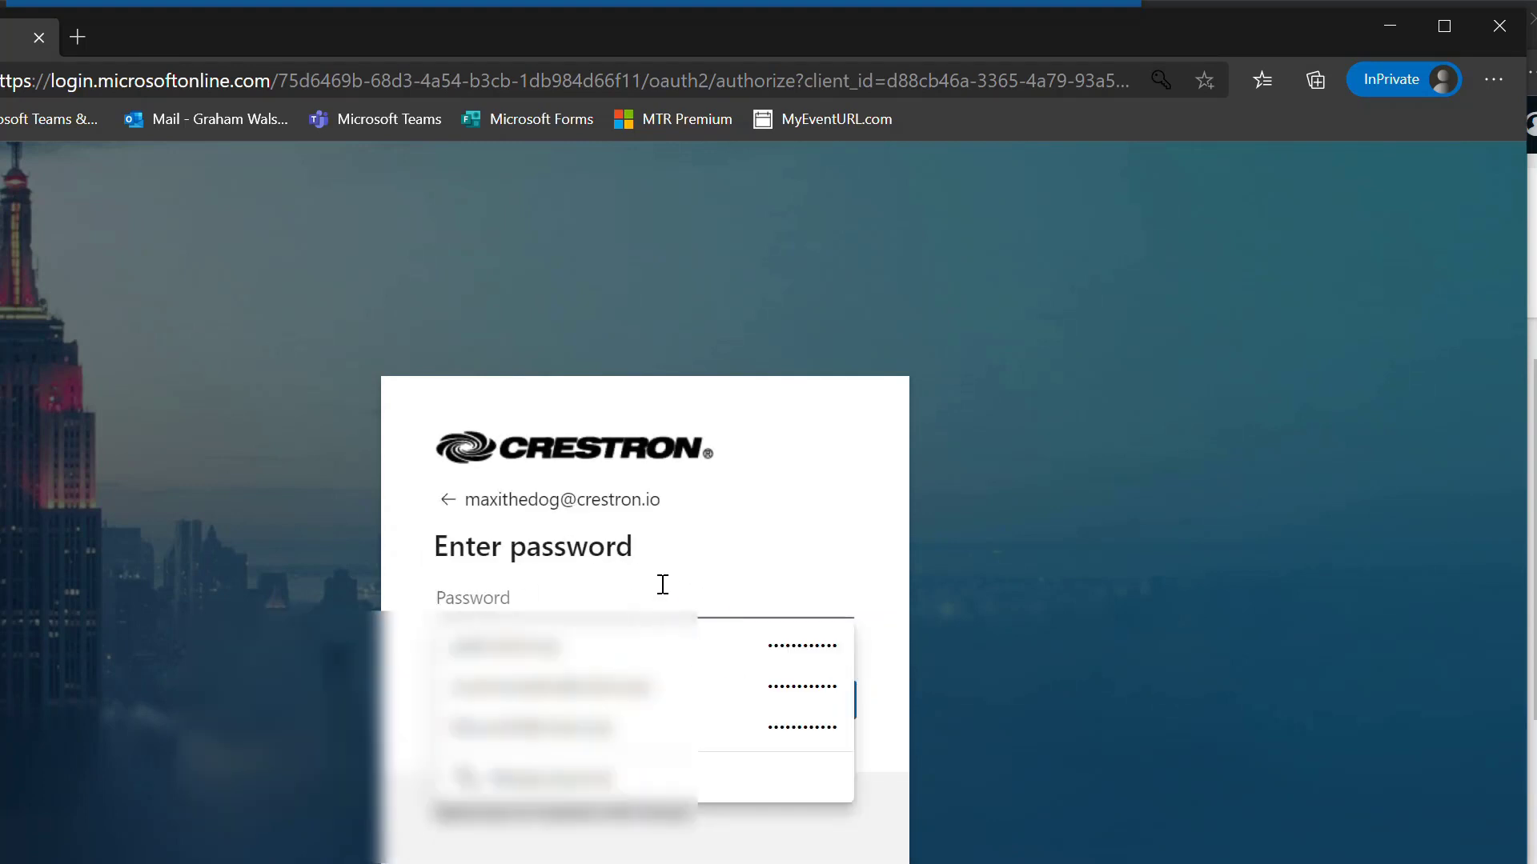
key(ctrl+v)
click(793, 700)
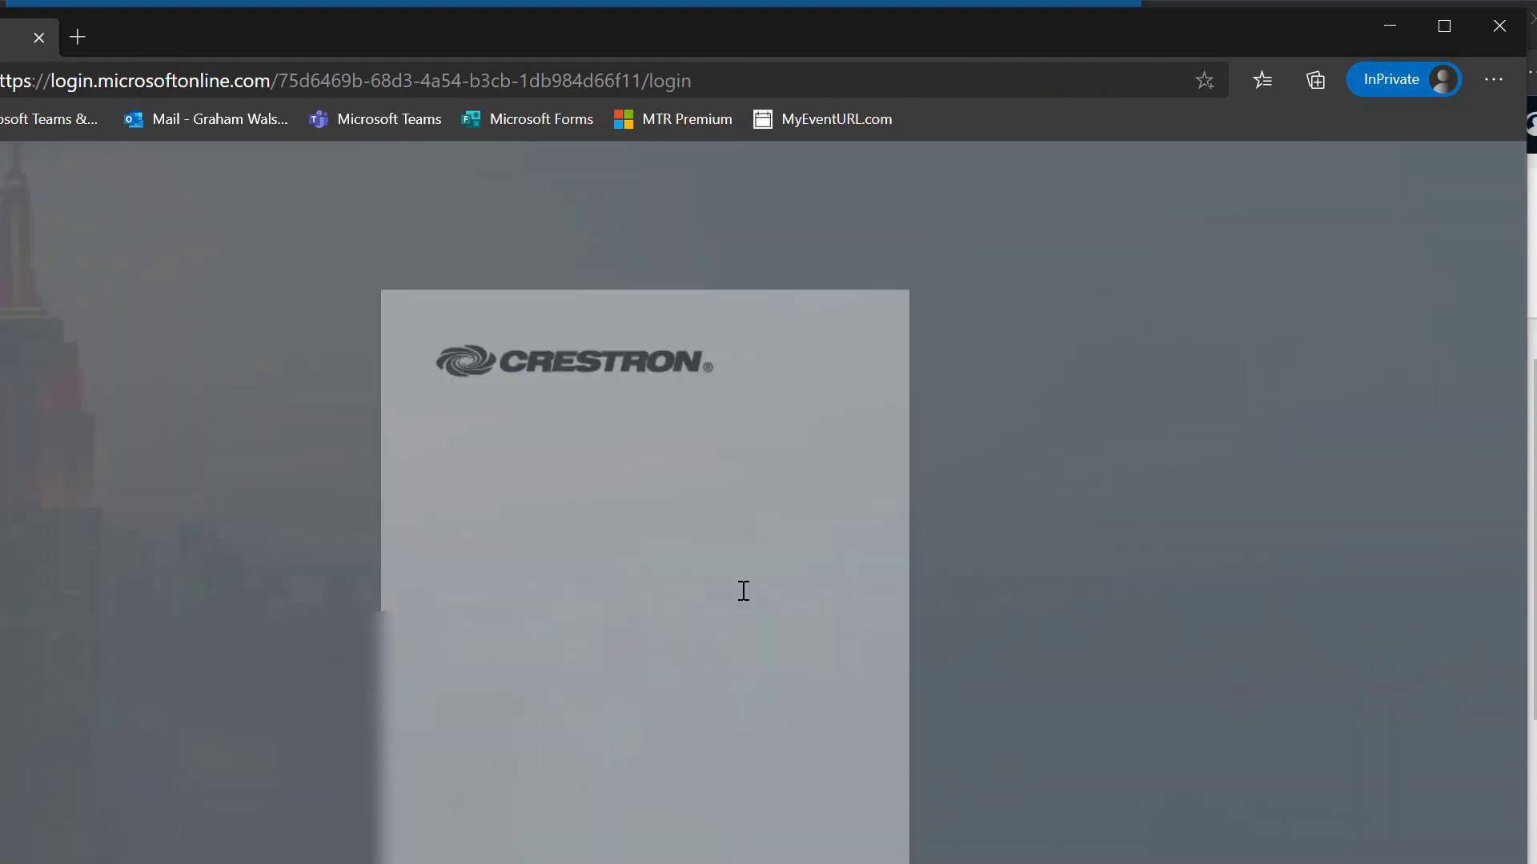
Replace the expired password with a new confirmed password and continue past the information prompt.
key(ctrl+v)
key(Tab)
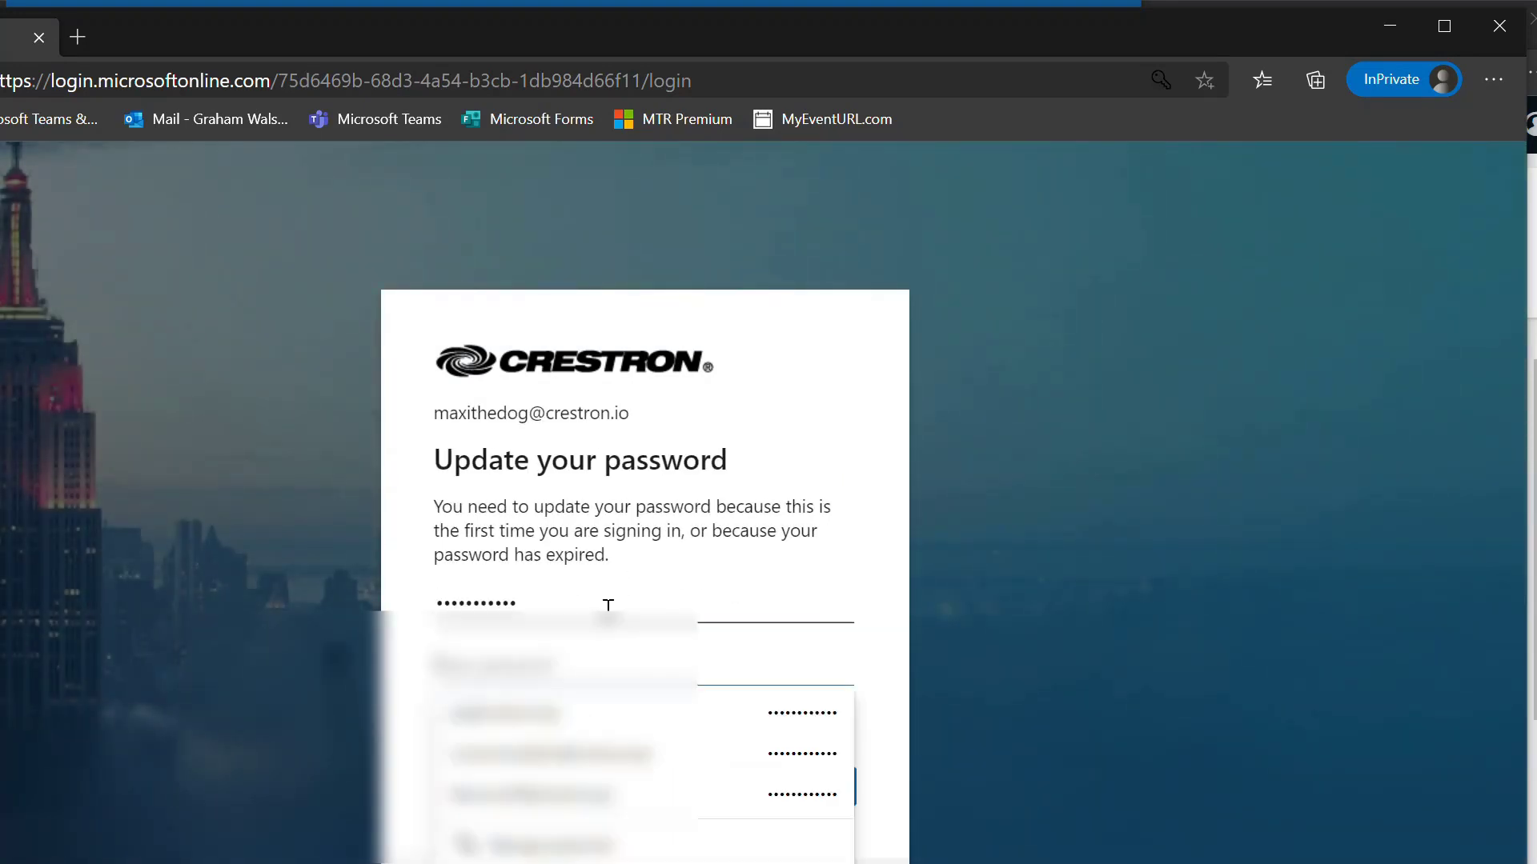
key(ctrl+v)
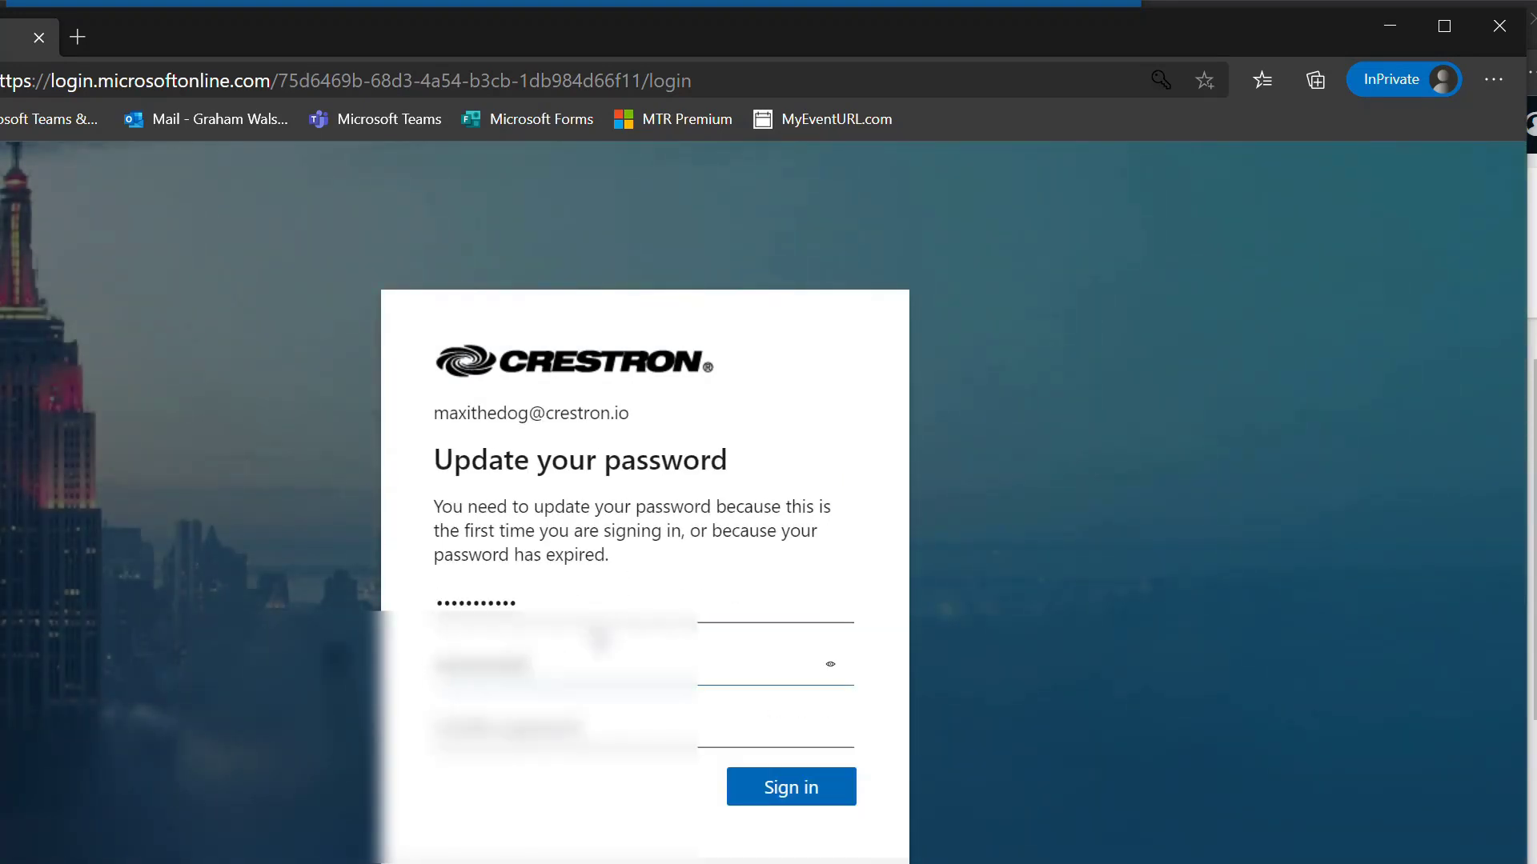
key(Tab)
key(ctrl+v)
key(Return)
click(787, 723)
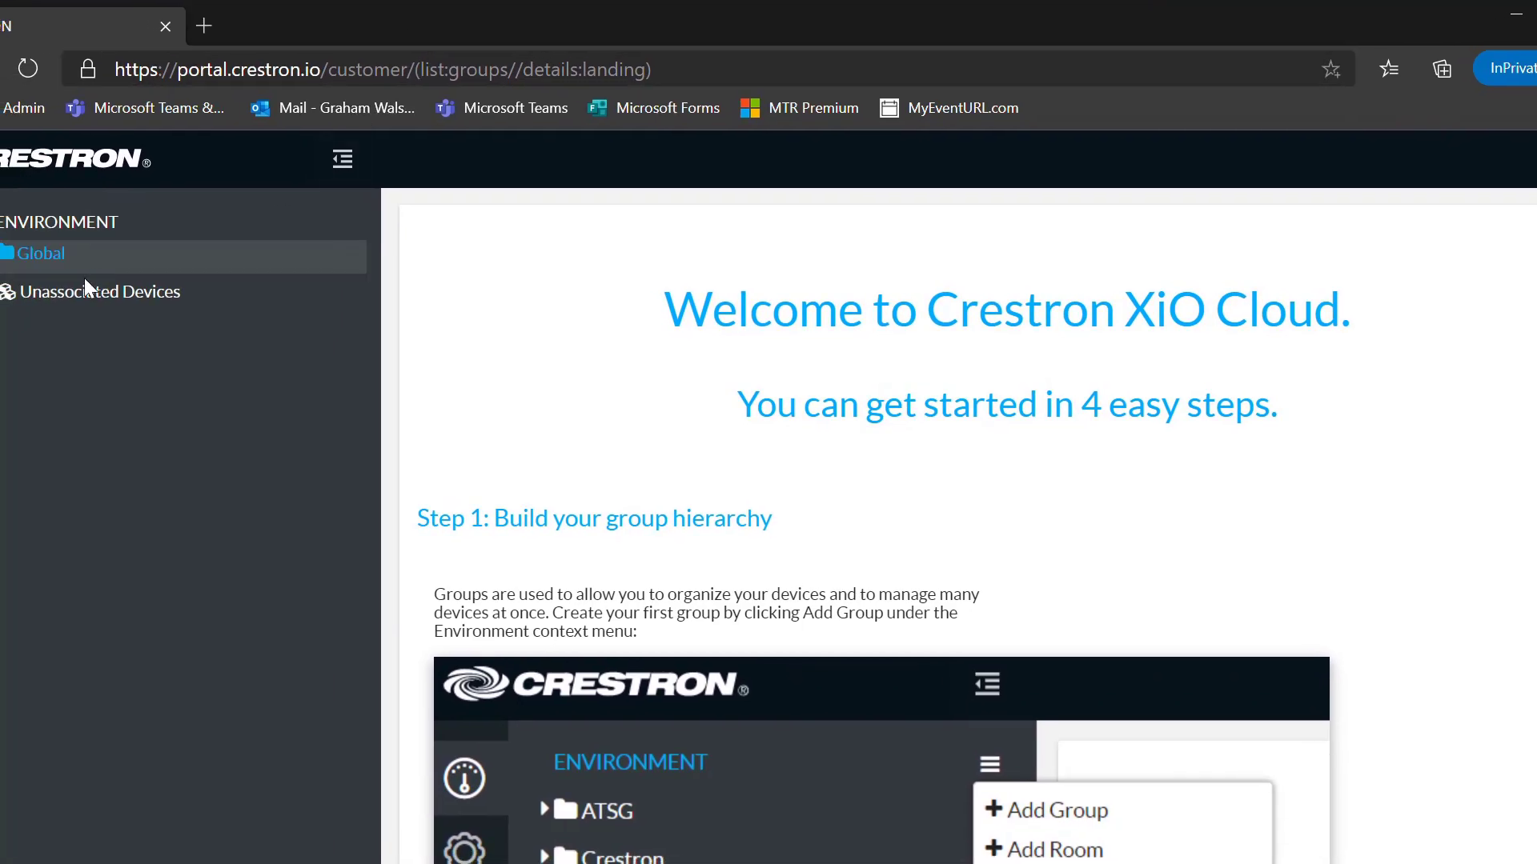
Expand EMEA, France, Norway, United Kingdom, London and Office 1, then view Room 1's device status.
click(2, 290)
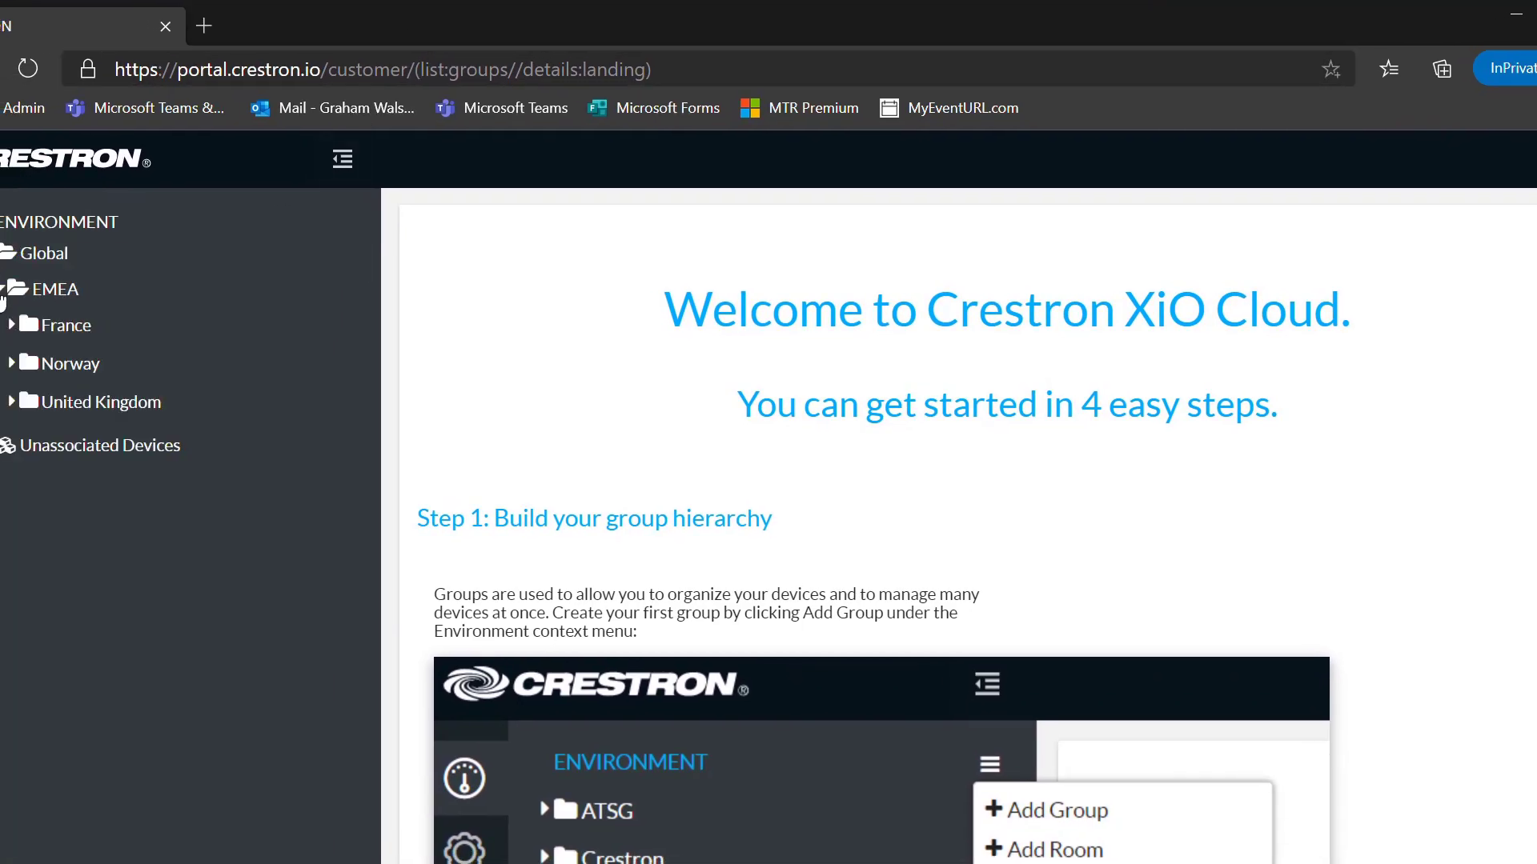
click(11, 325)
click(11, 363)
click(11, 402)
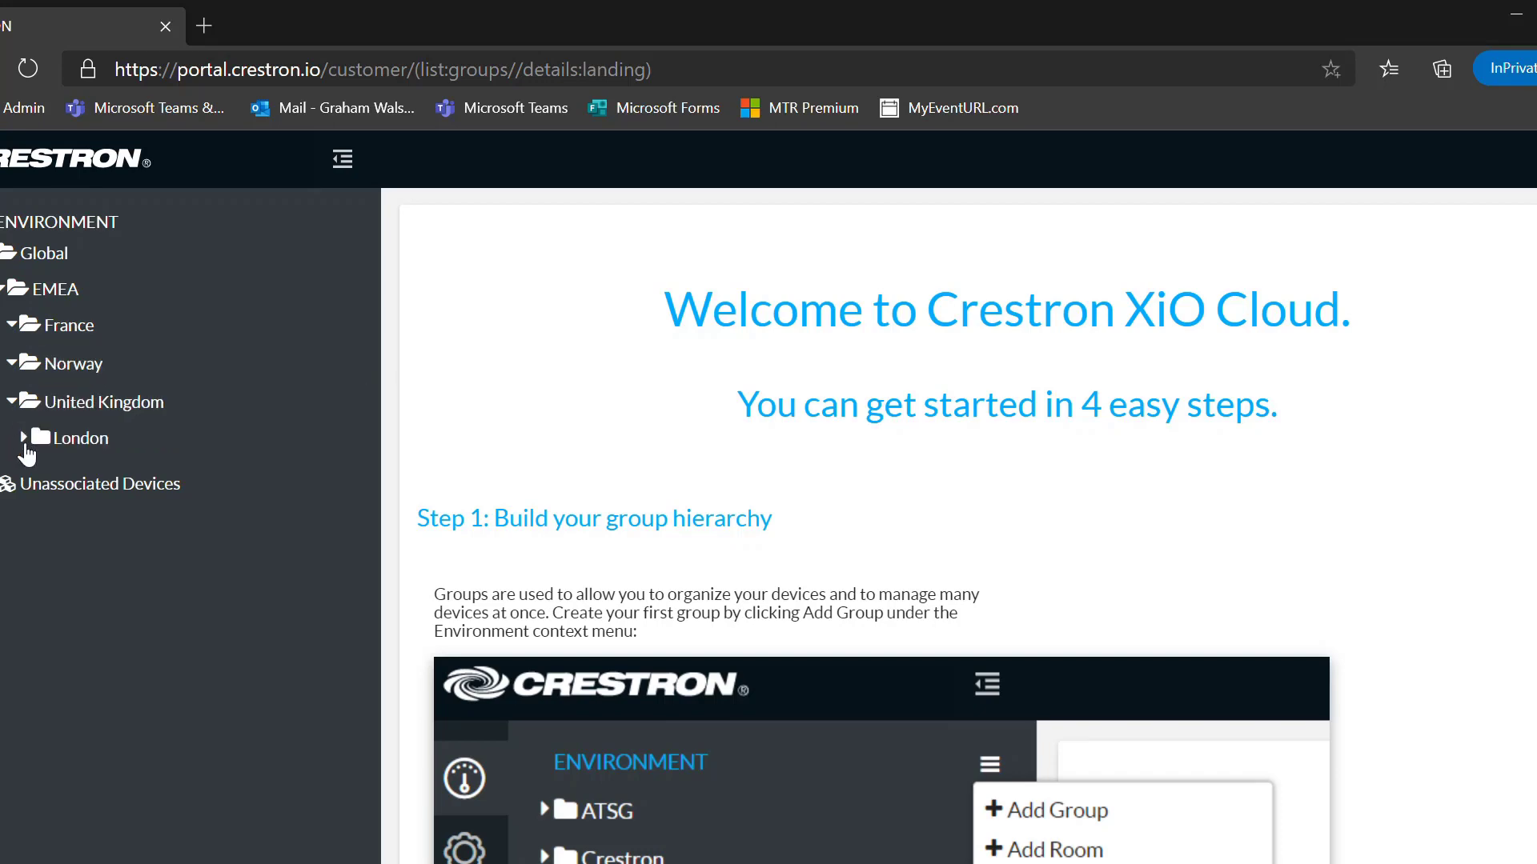
click(24, 439)
click(35, 474)
click(97, 515)
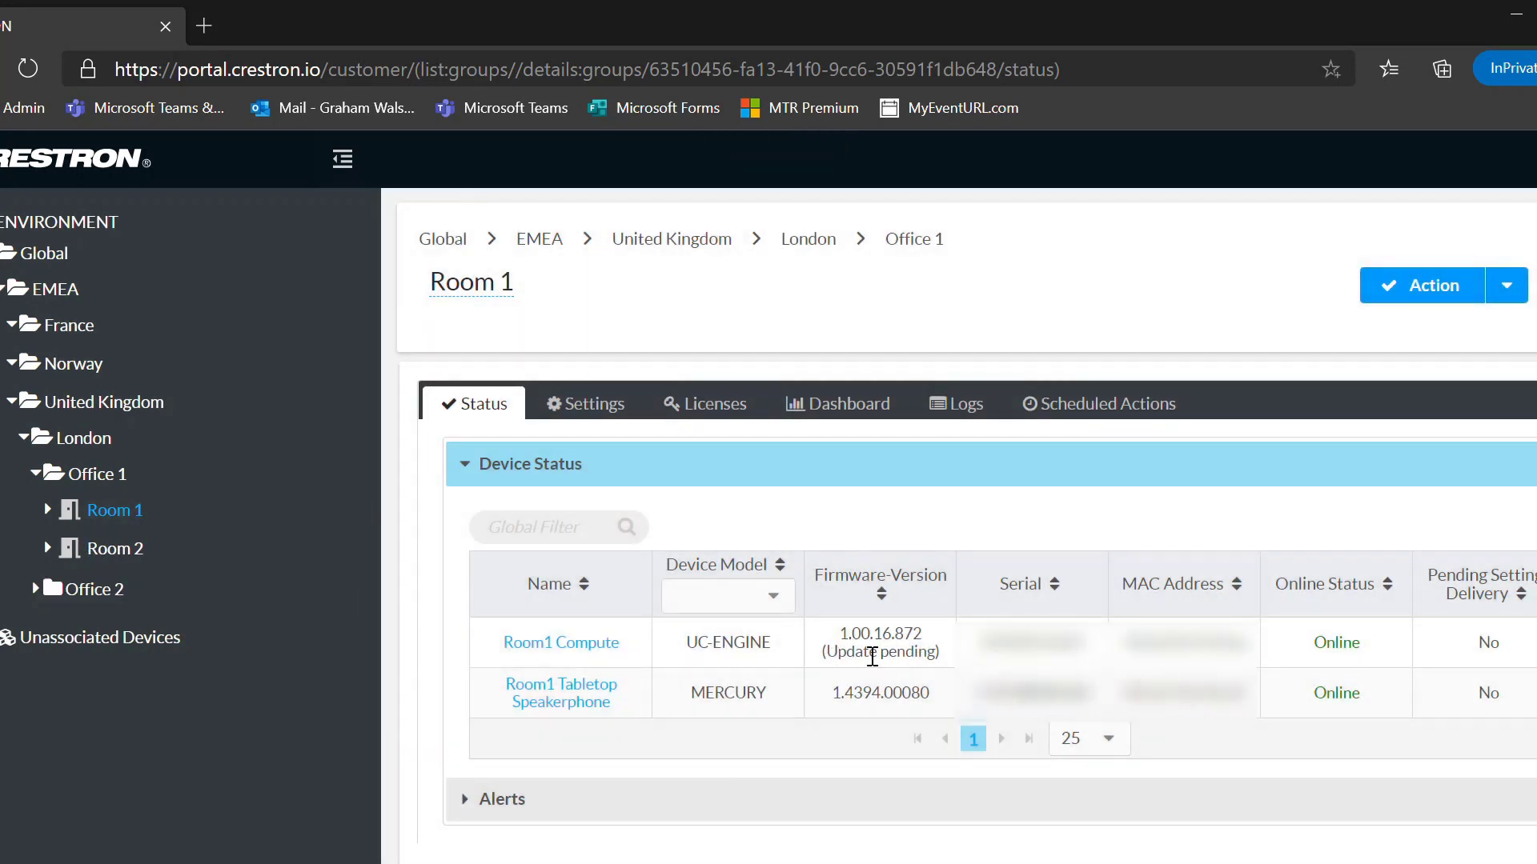
Check Room1 Compute's update-pending firmware note, then switch the sidebar to the user list.
drag(839, 656, 917, 656)
click(917, 656)
click(2, 294)
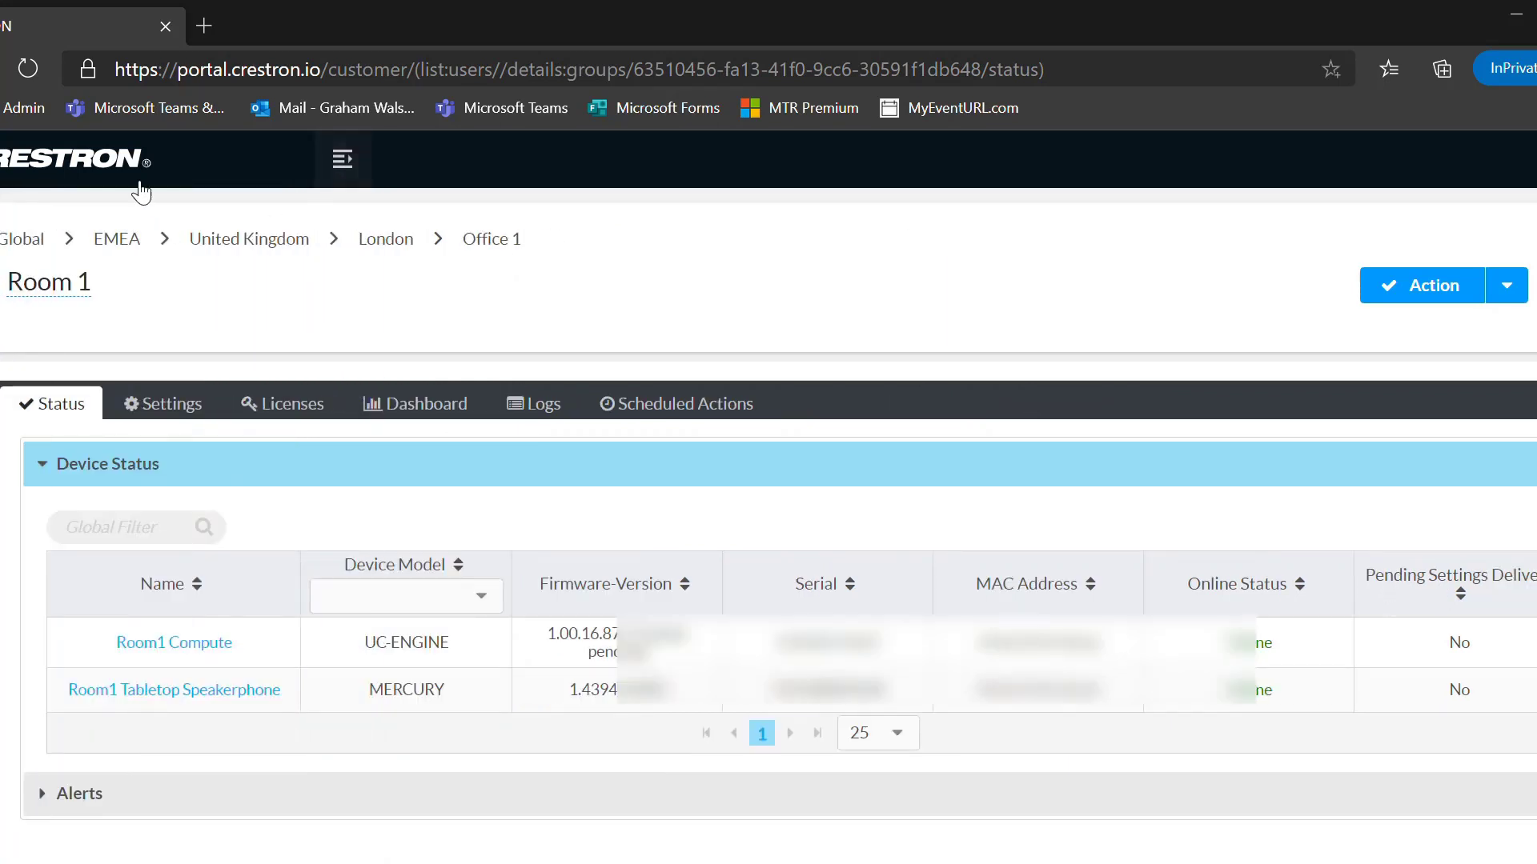
Review the administrator user's access levels with Global expanded to show EMEA.
click(340, 161)
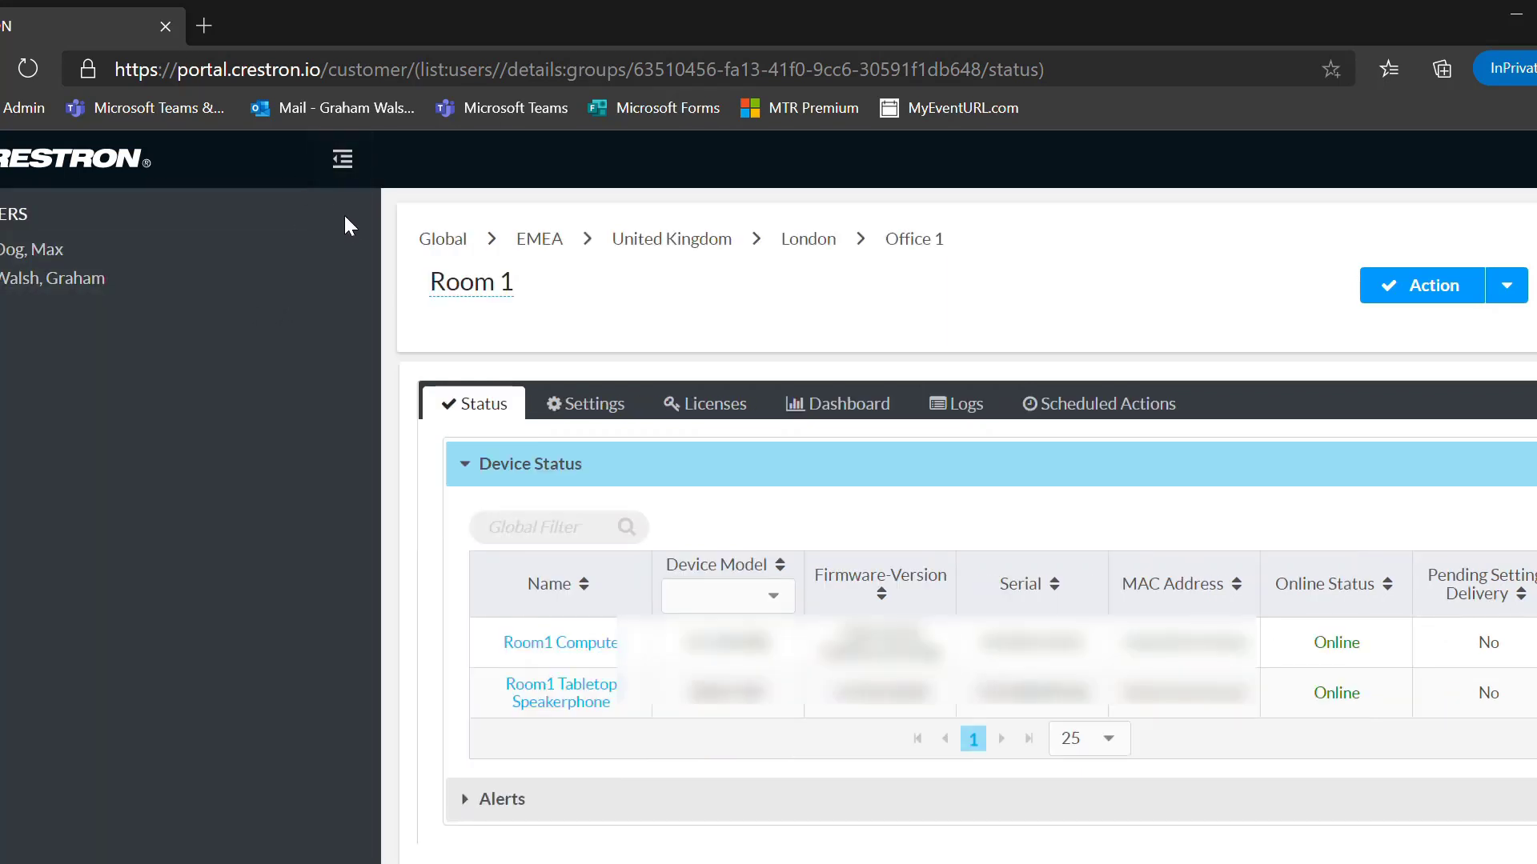
click(112, 279)
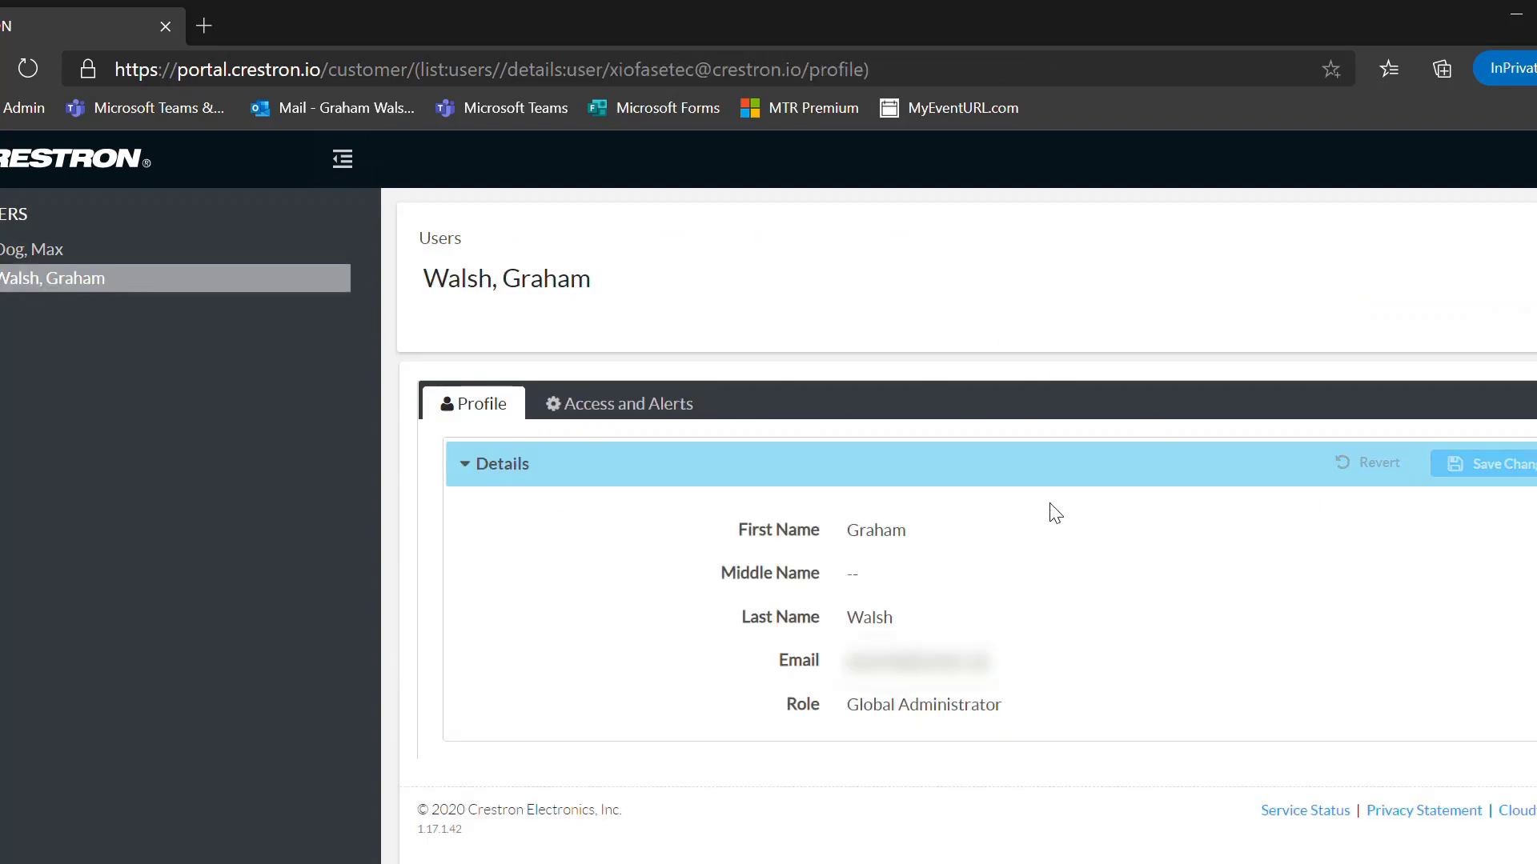
click(652, 416)
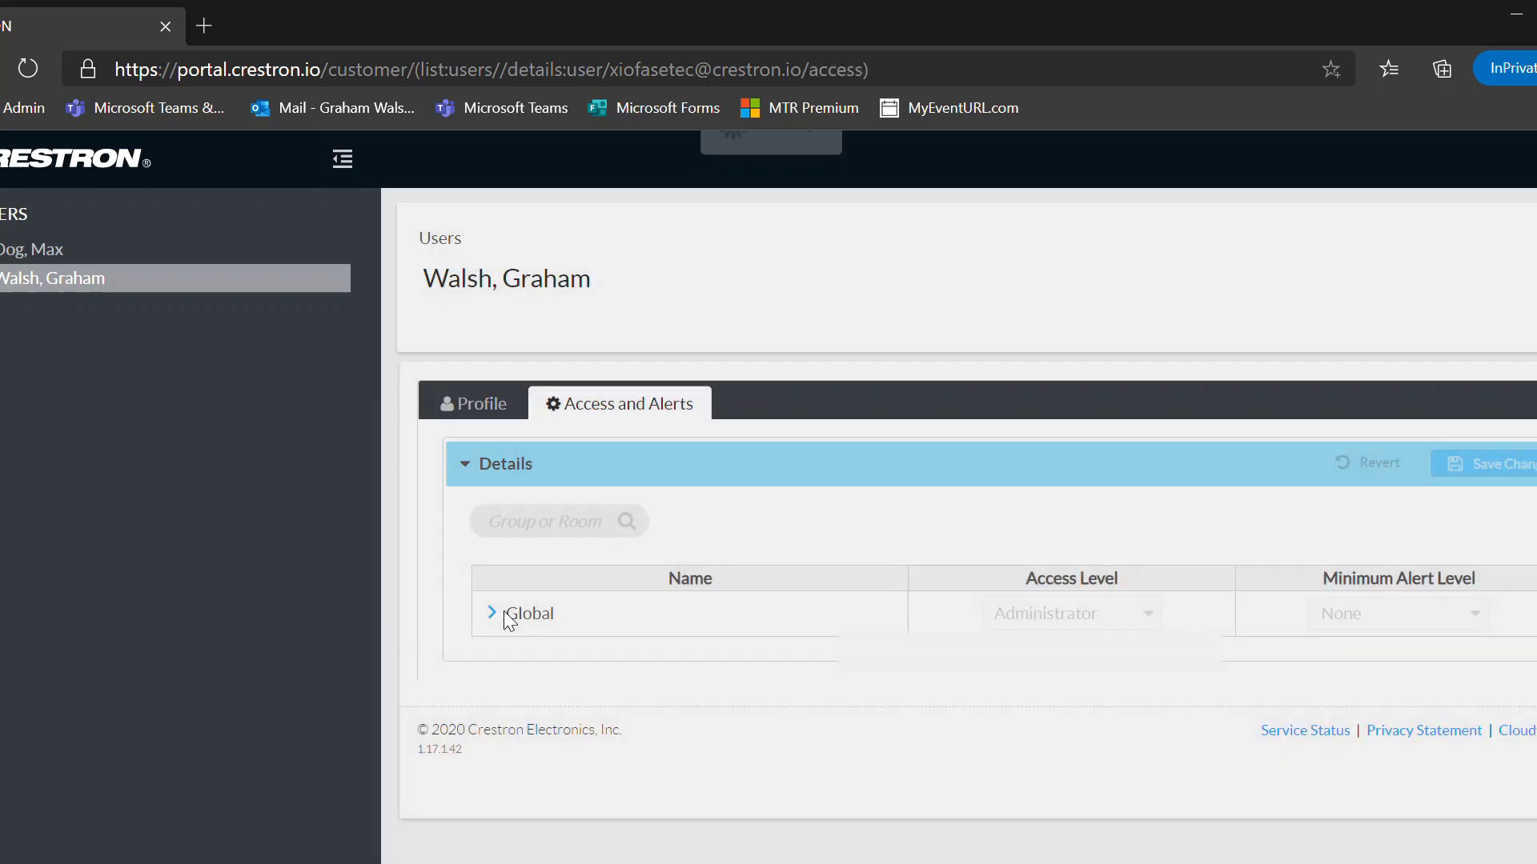
click(493, 614)
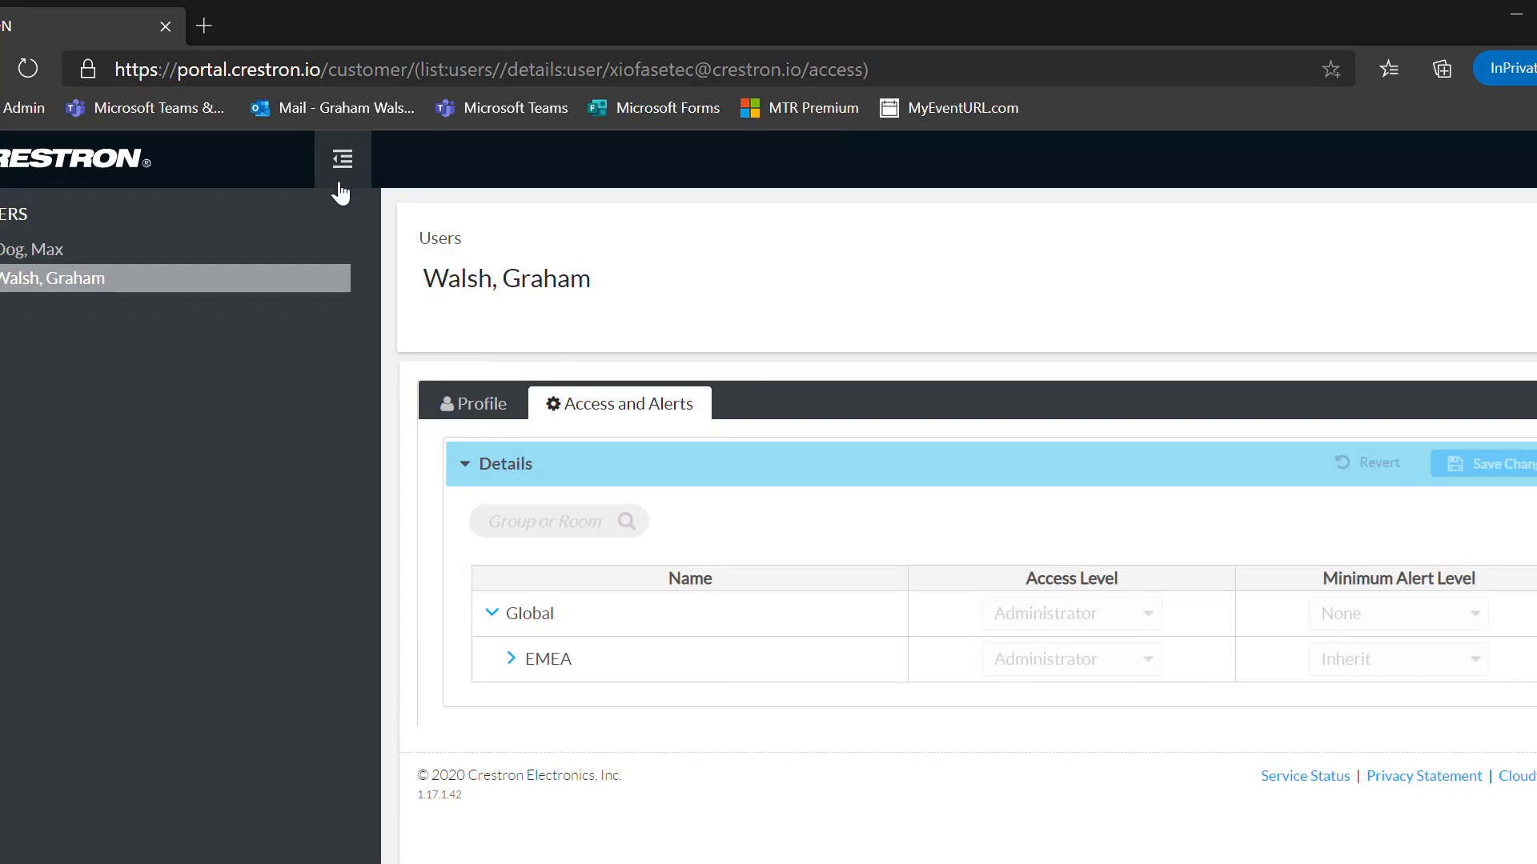
Open the new user's profile, then switch the sidebar to the group tree and file library.
click(77, 251)
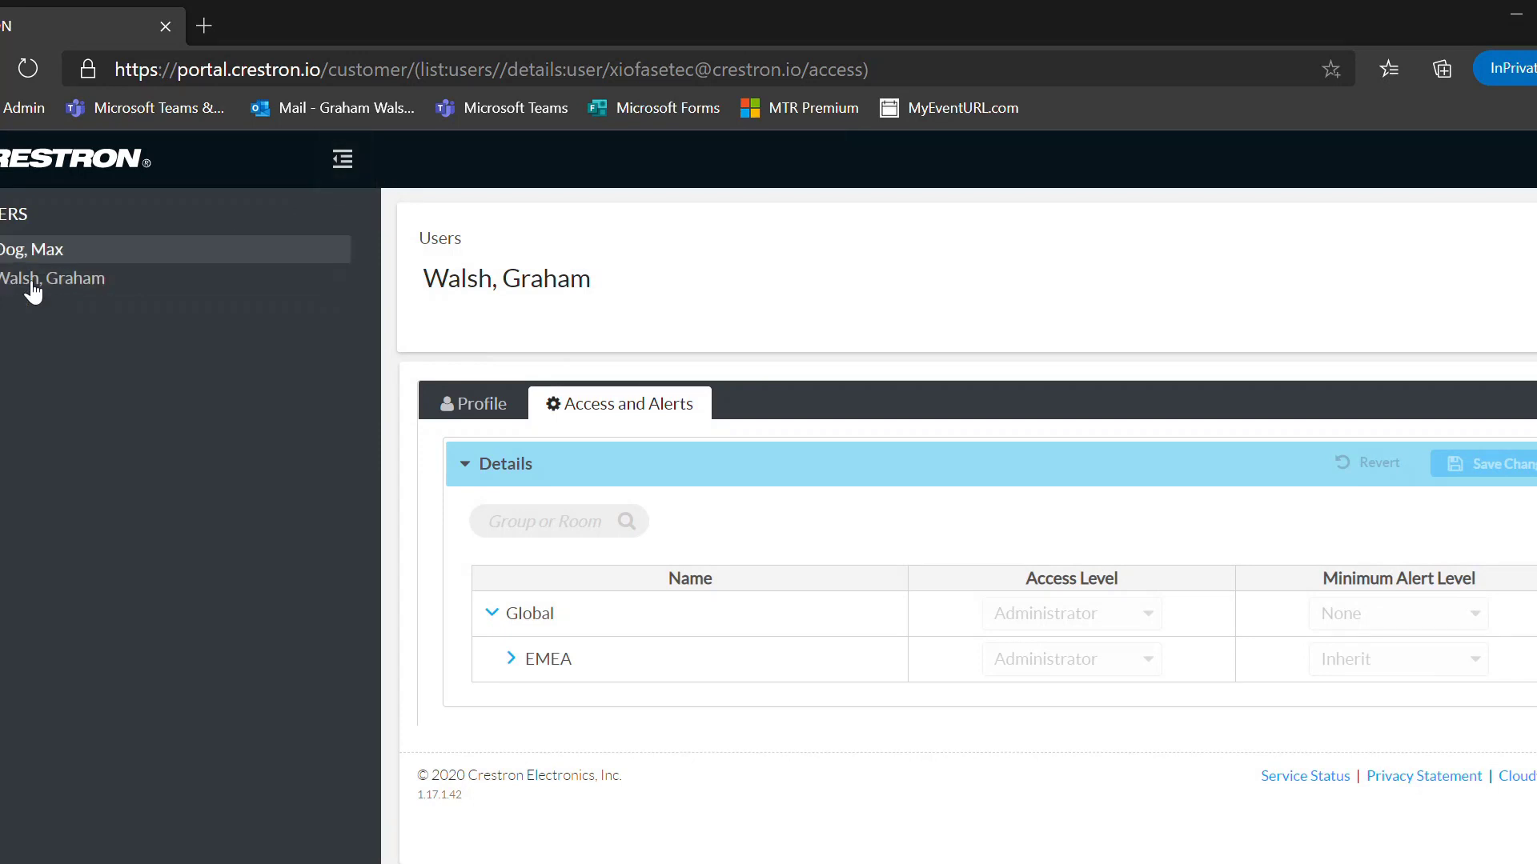
click(11, 234)
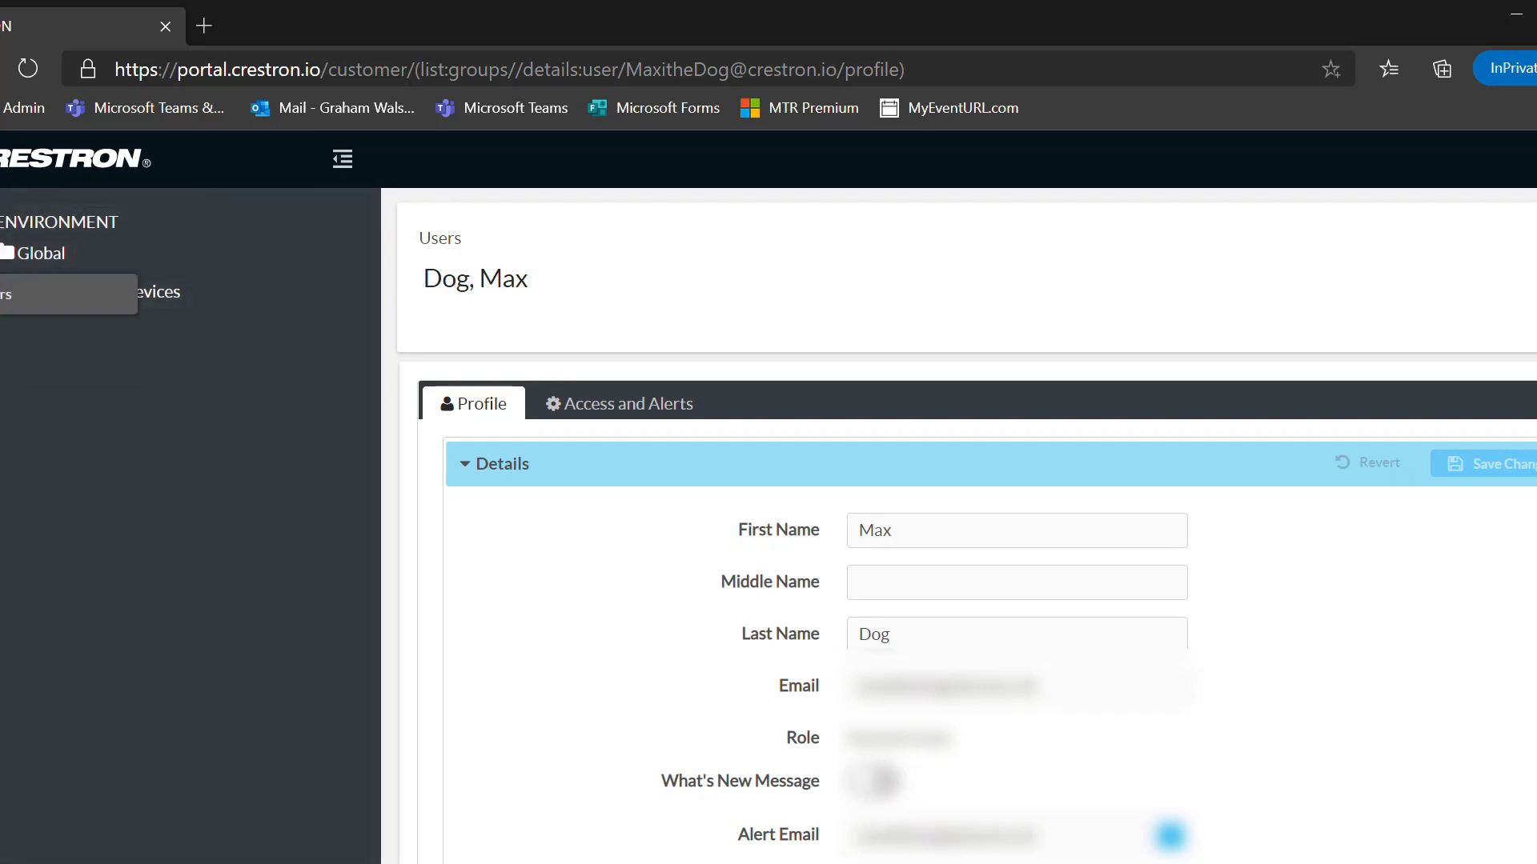
click(3, 320)
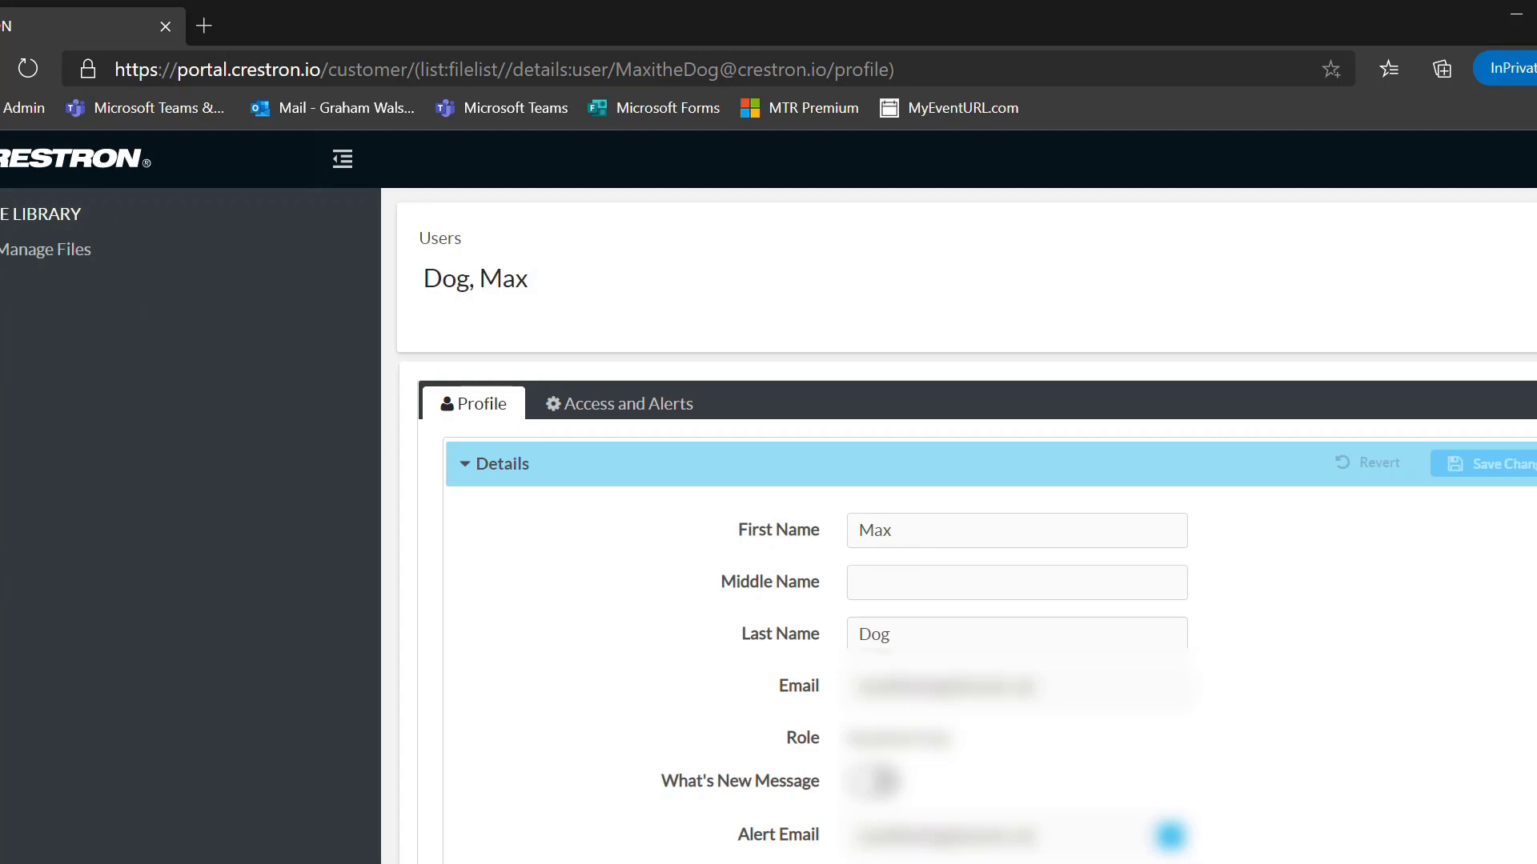
Show the London group's status under Global > EMEA > United Kingdom, then the empty Manage Files page.
click(3, 234)
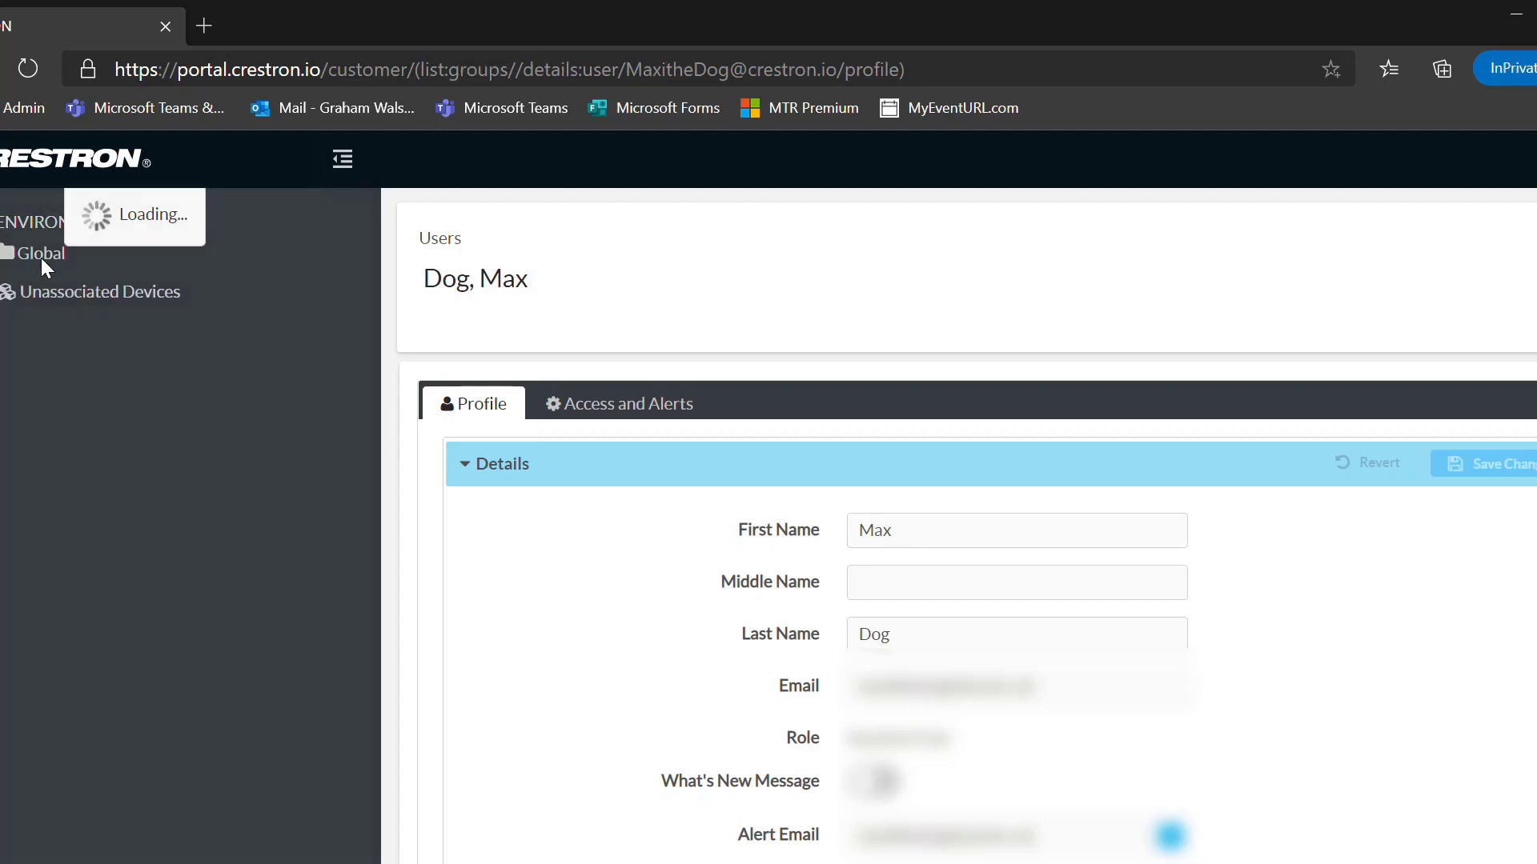
click(44, 253)
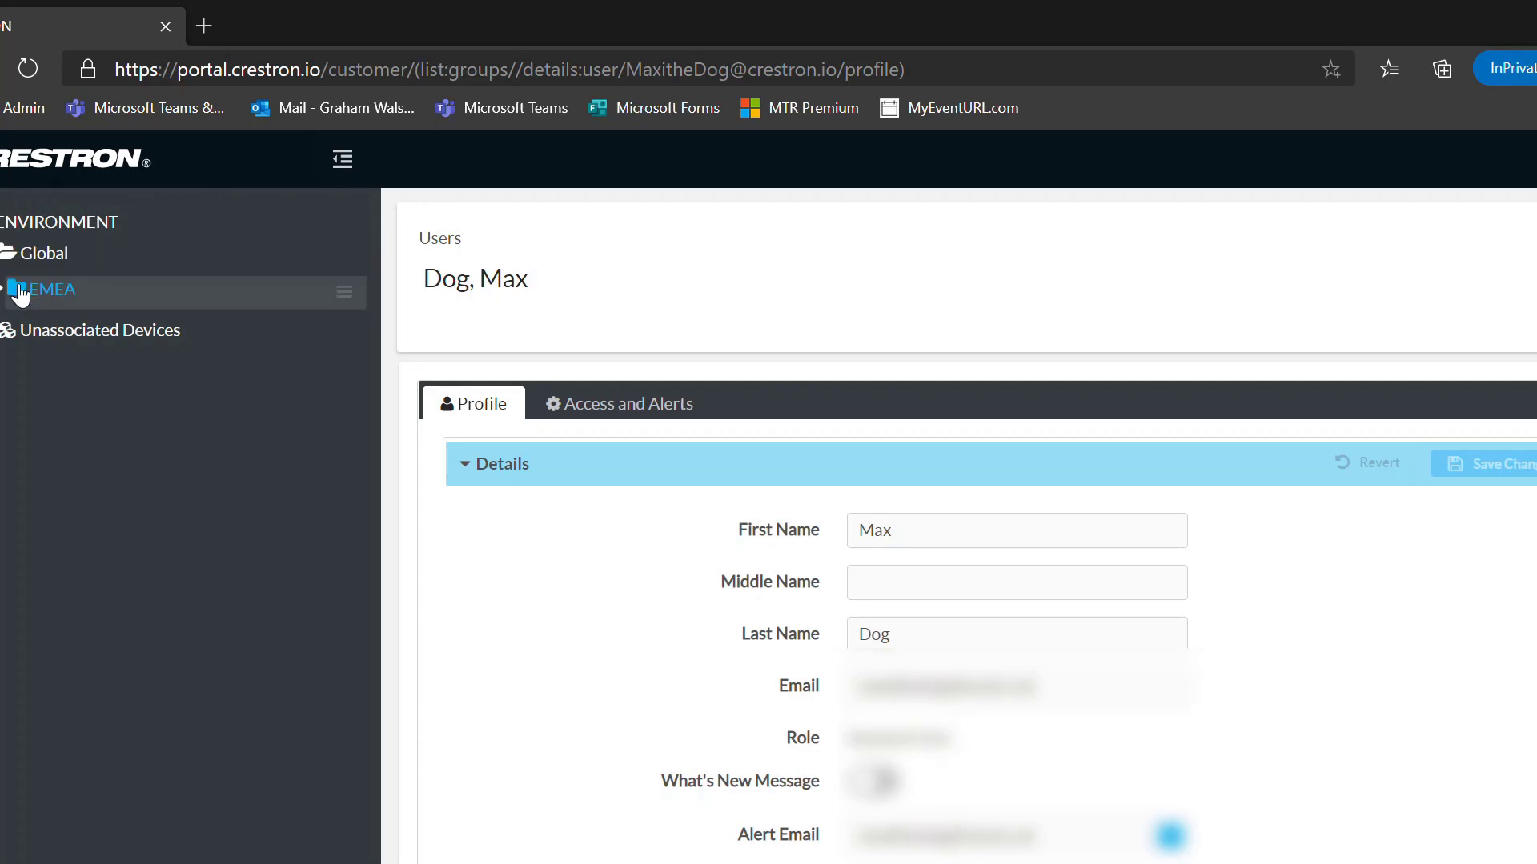
click(4, 293)
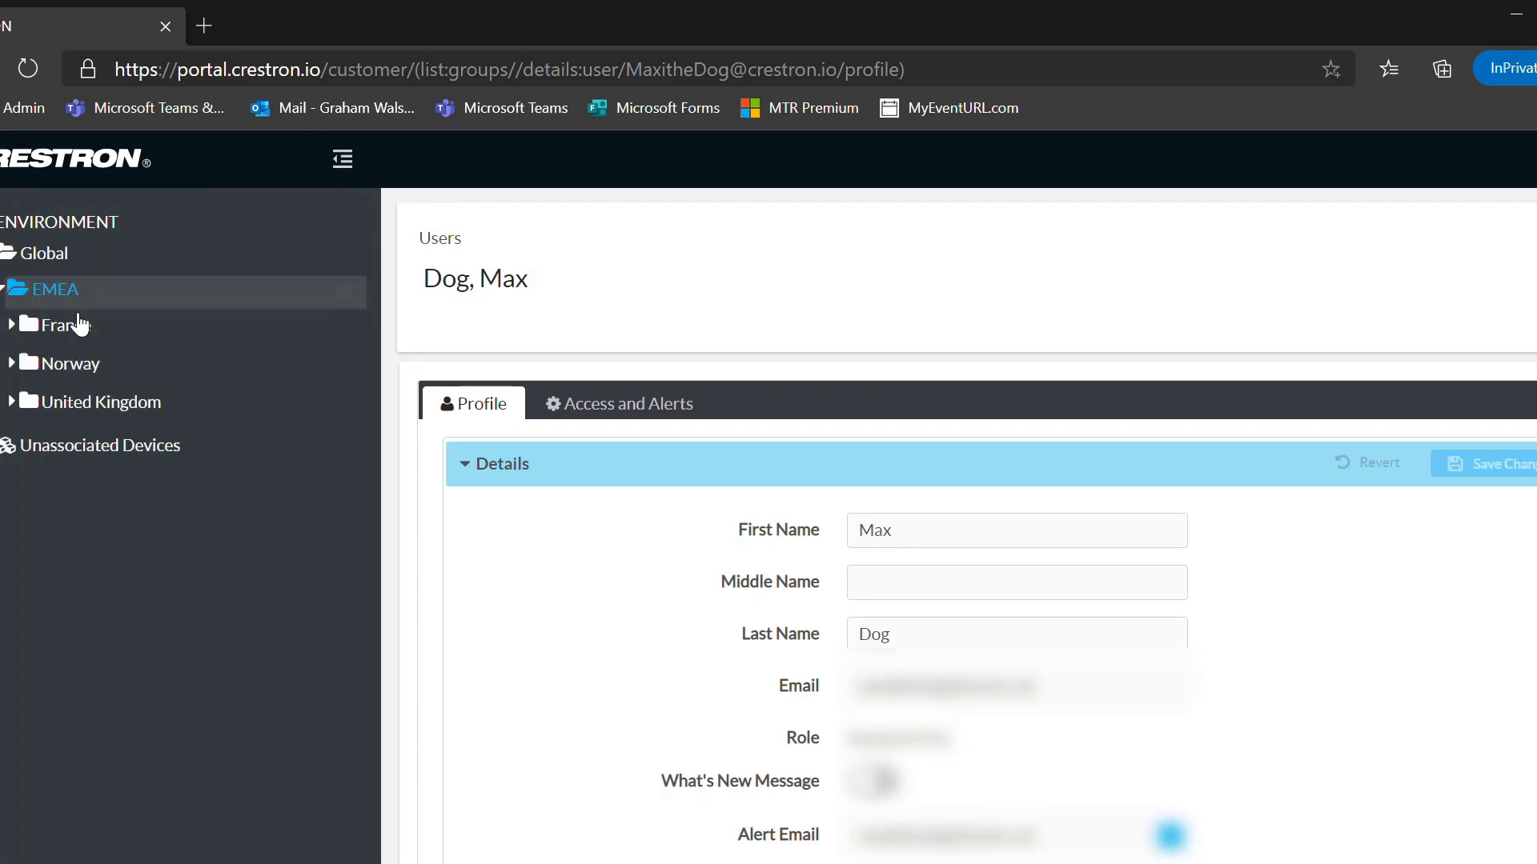
click(12, 404)
click(24, 441)
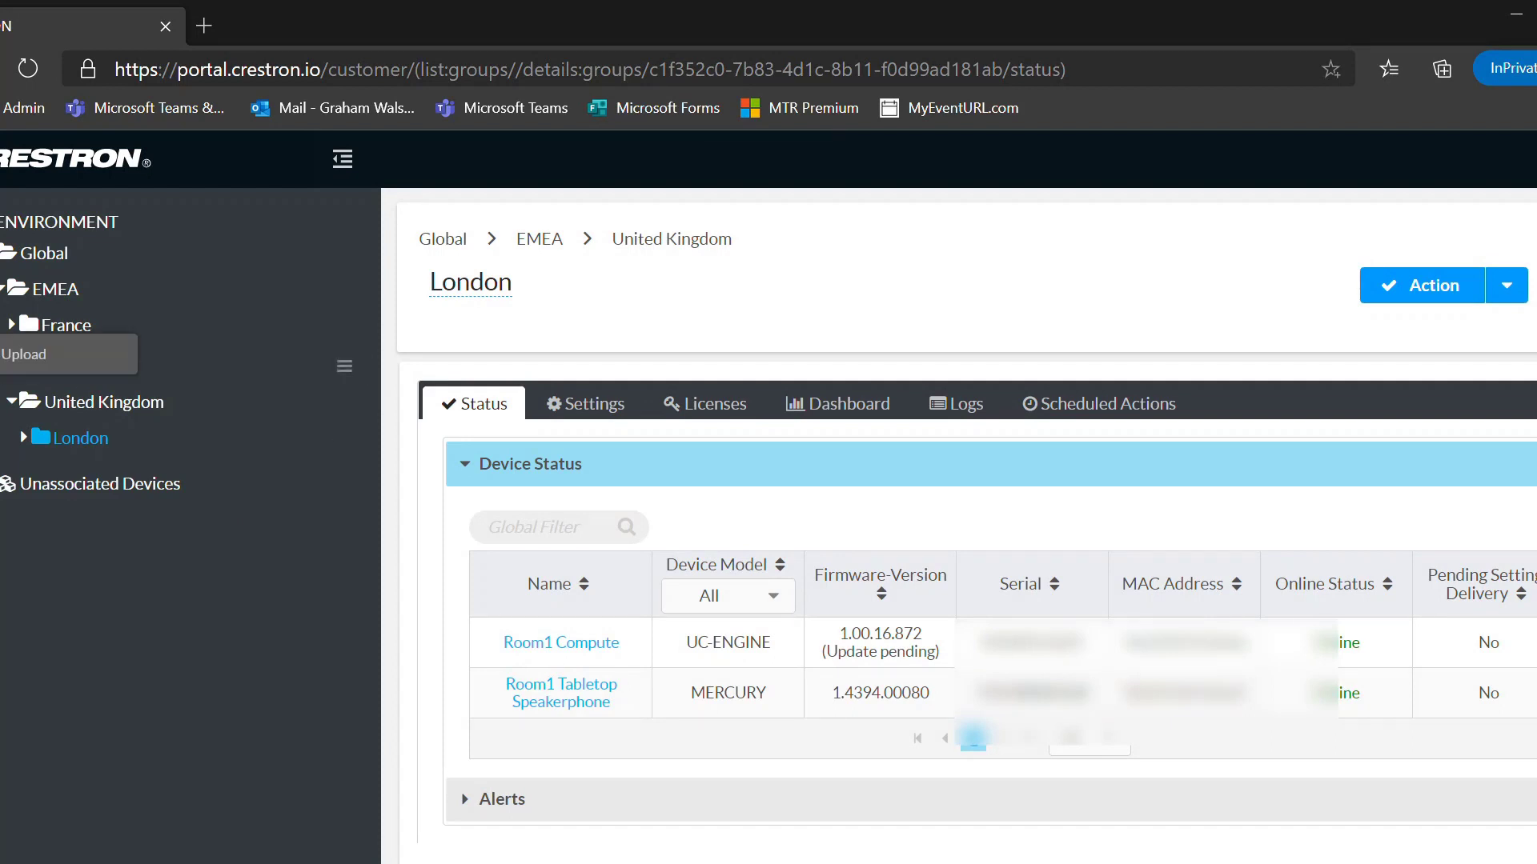
click(2, 354)
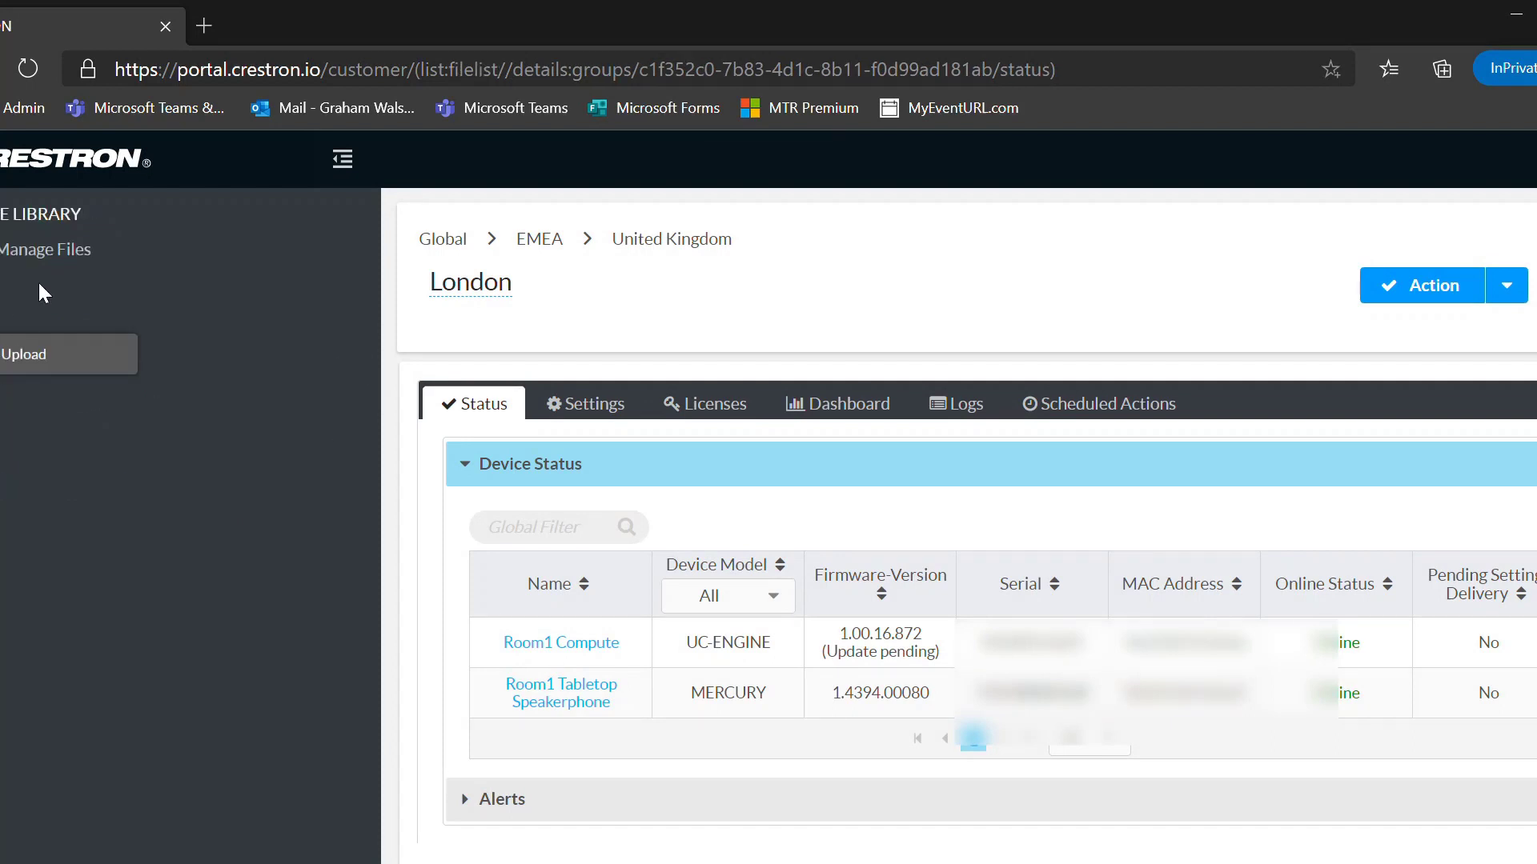
click(41, 253)
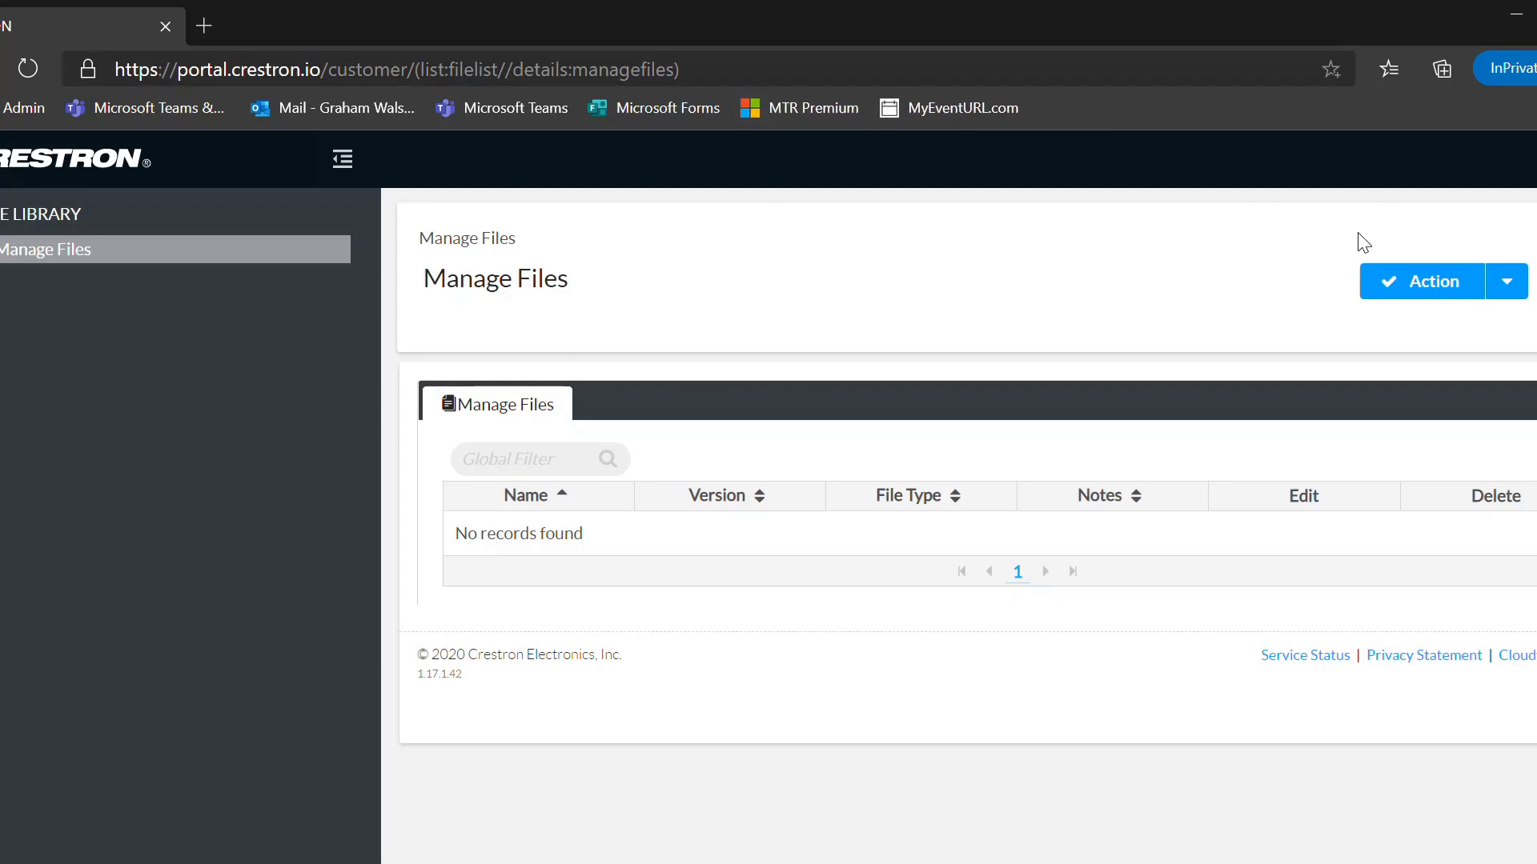
Start a new User Project file named 'PTZ Control', copying the name into Notes.
click(1510, 287)
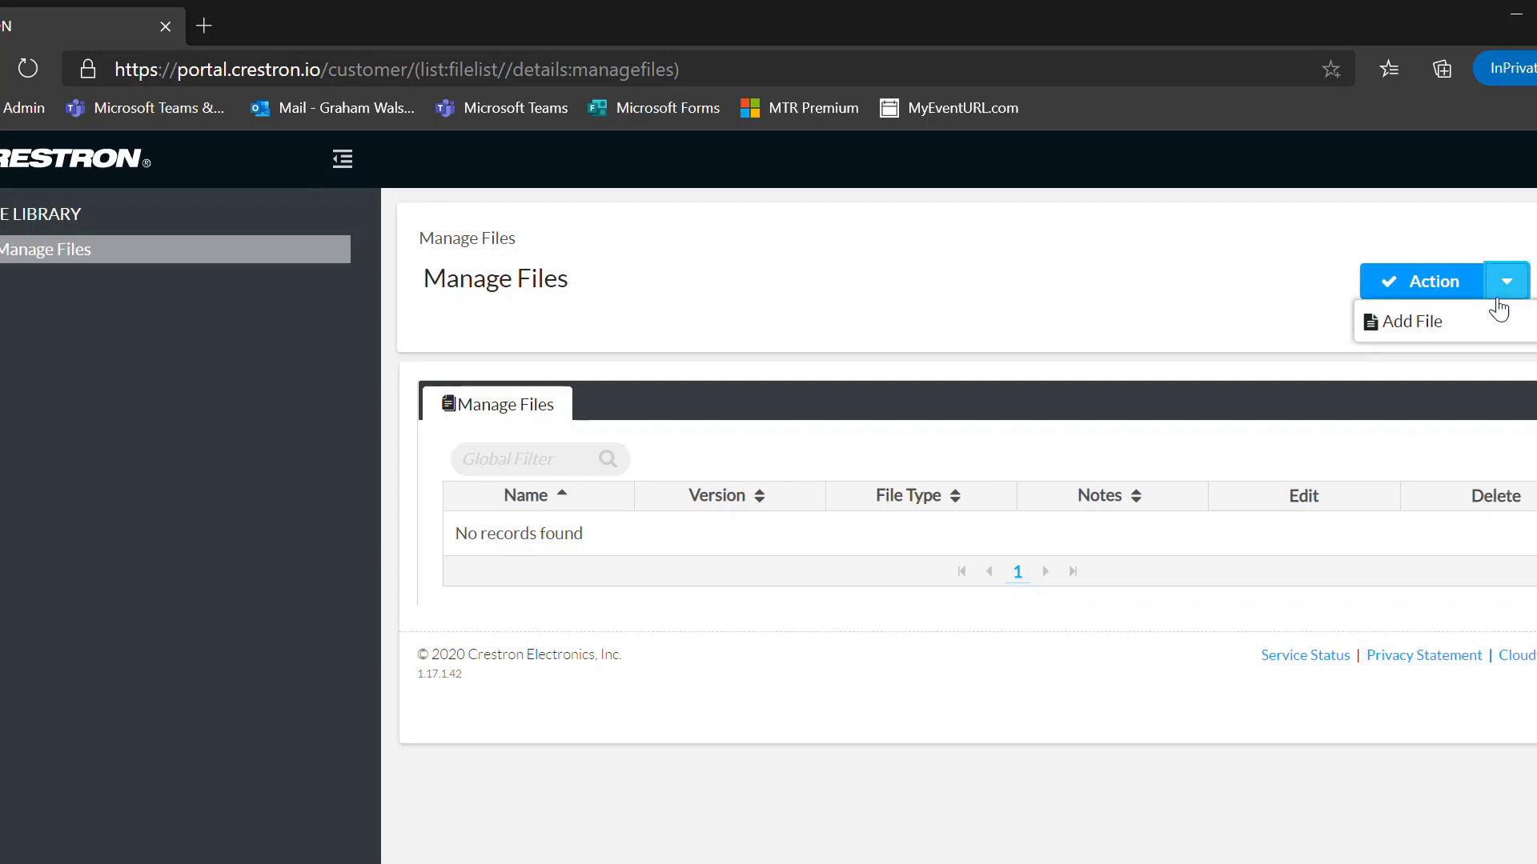
click(1403, 329)
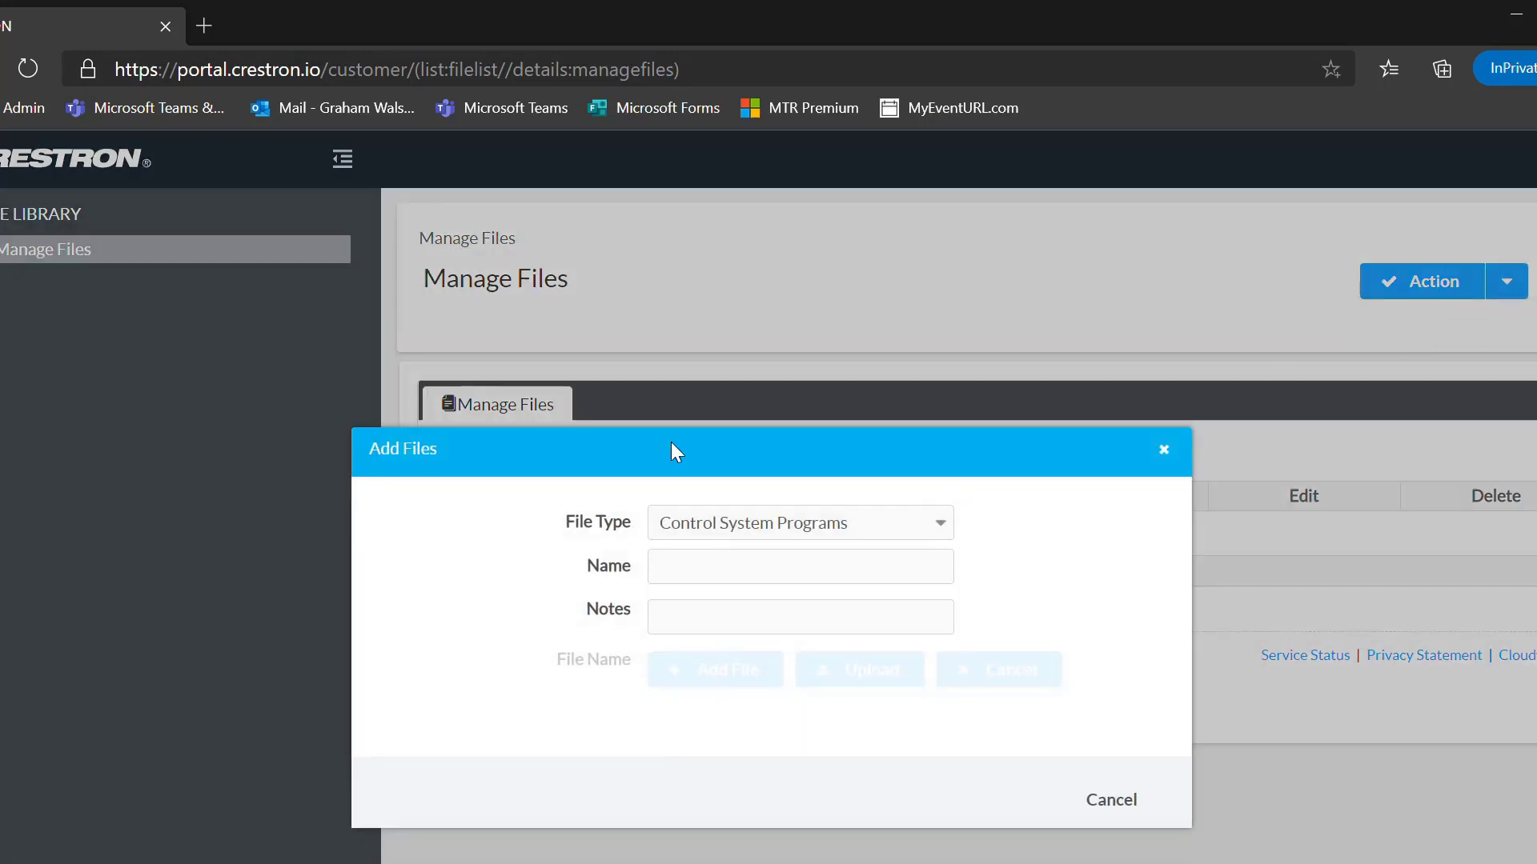
click(825, 524)
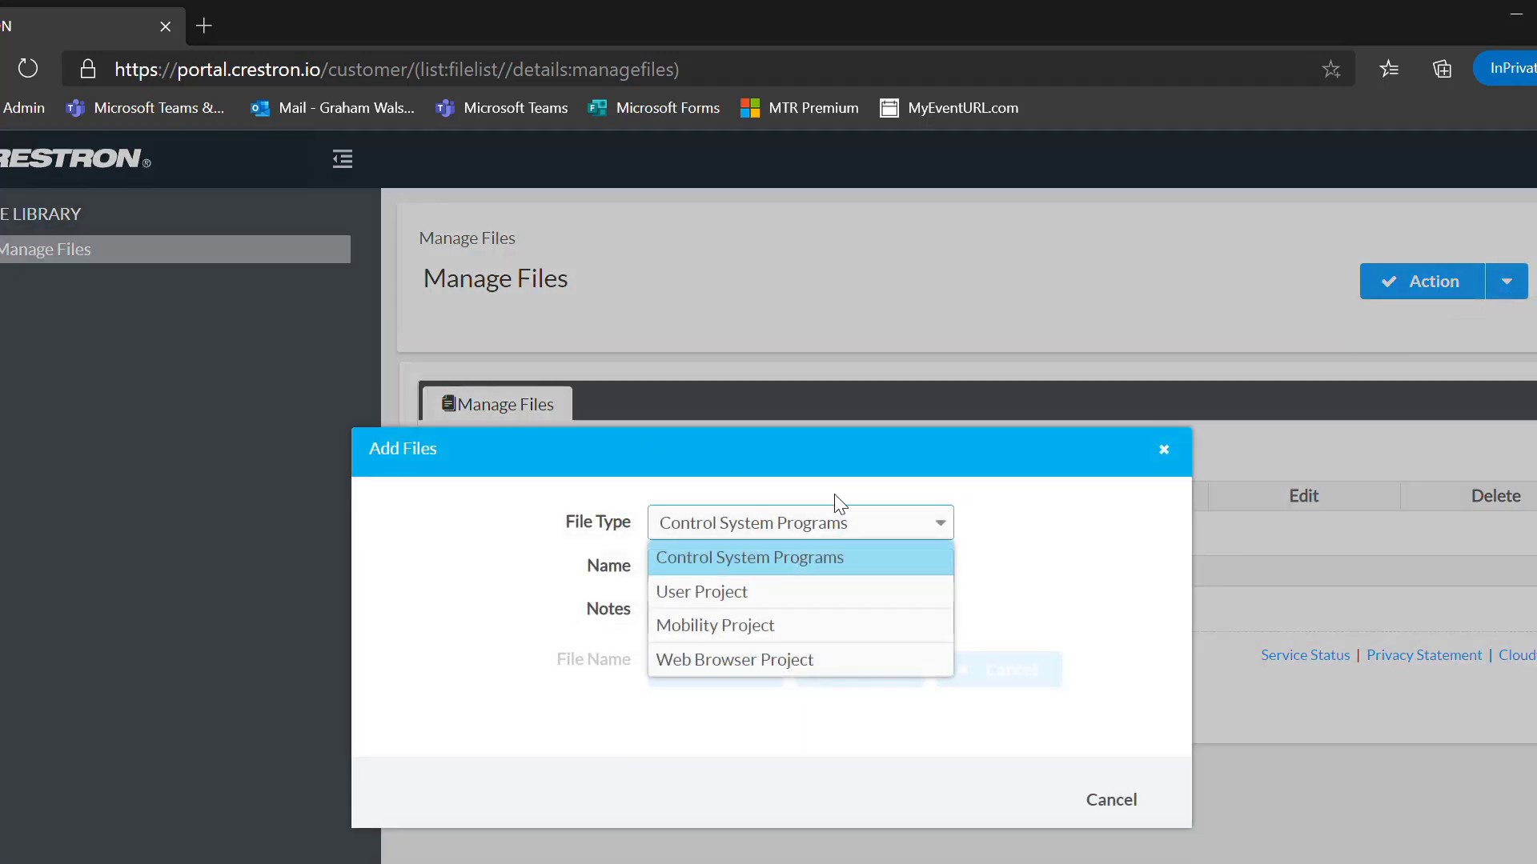
click(734, 600)
click(730, 570)
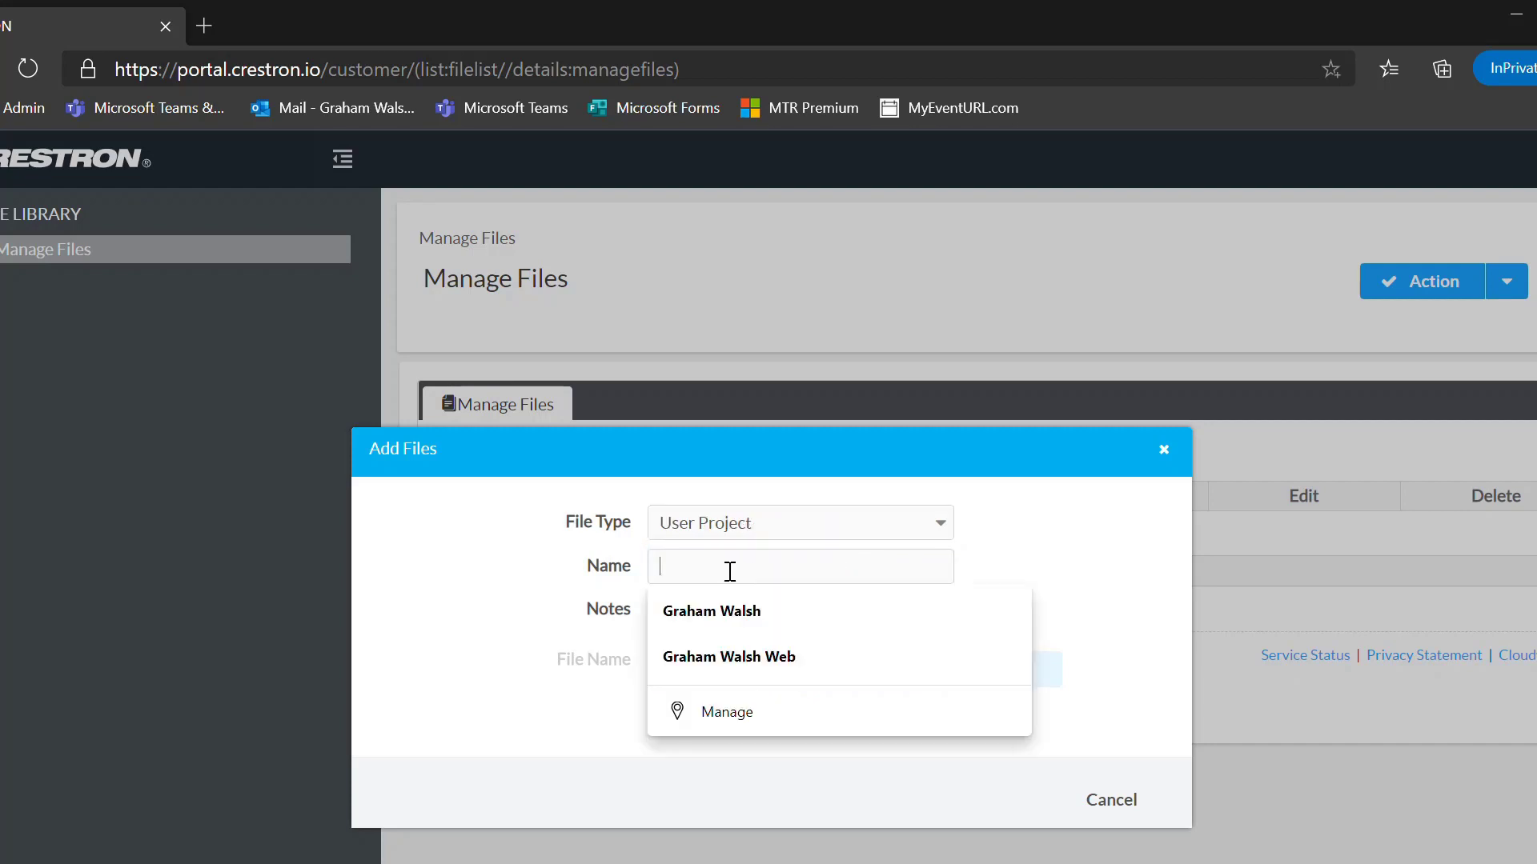
text(P)
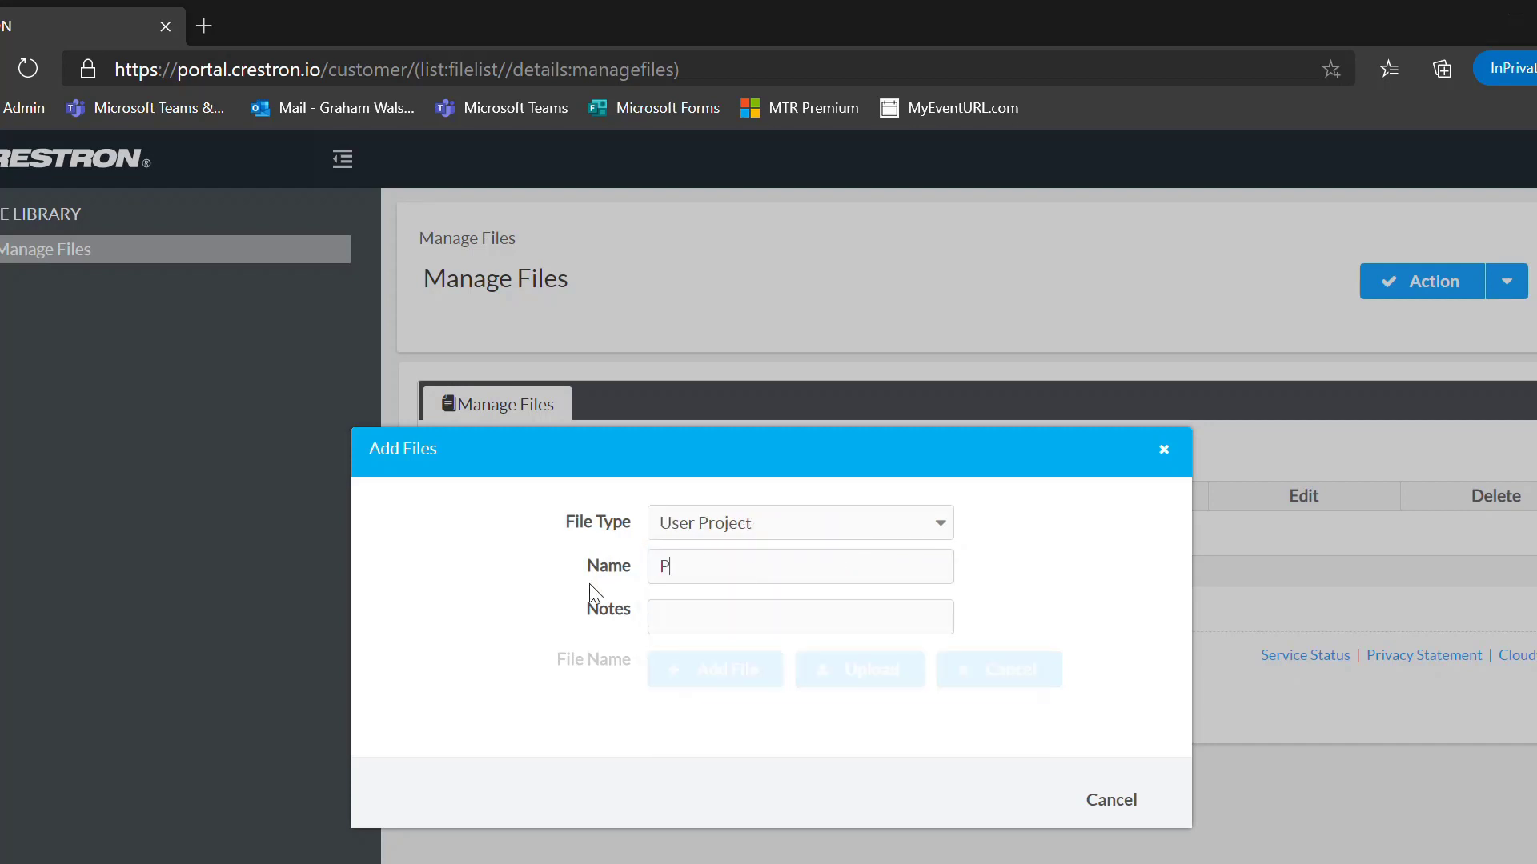
text(TZ Control)
key(ctrl+a)
key(ctrl+c)
key(Tab)
key(ctrl+v)
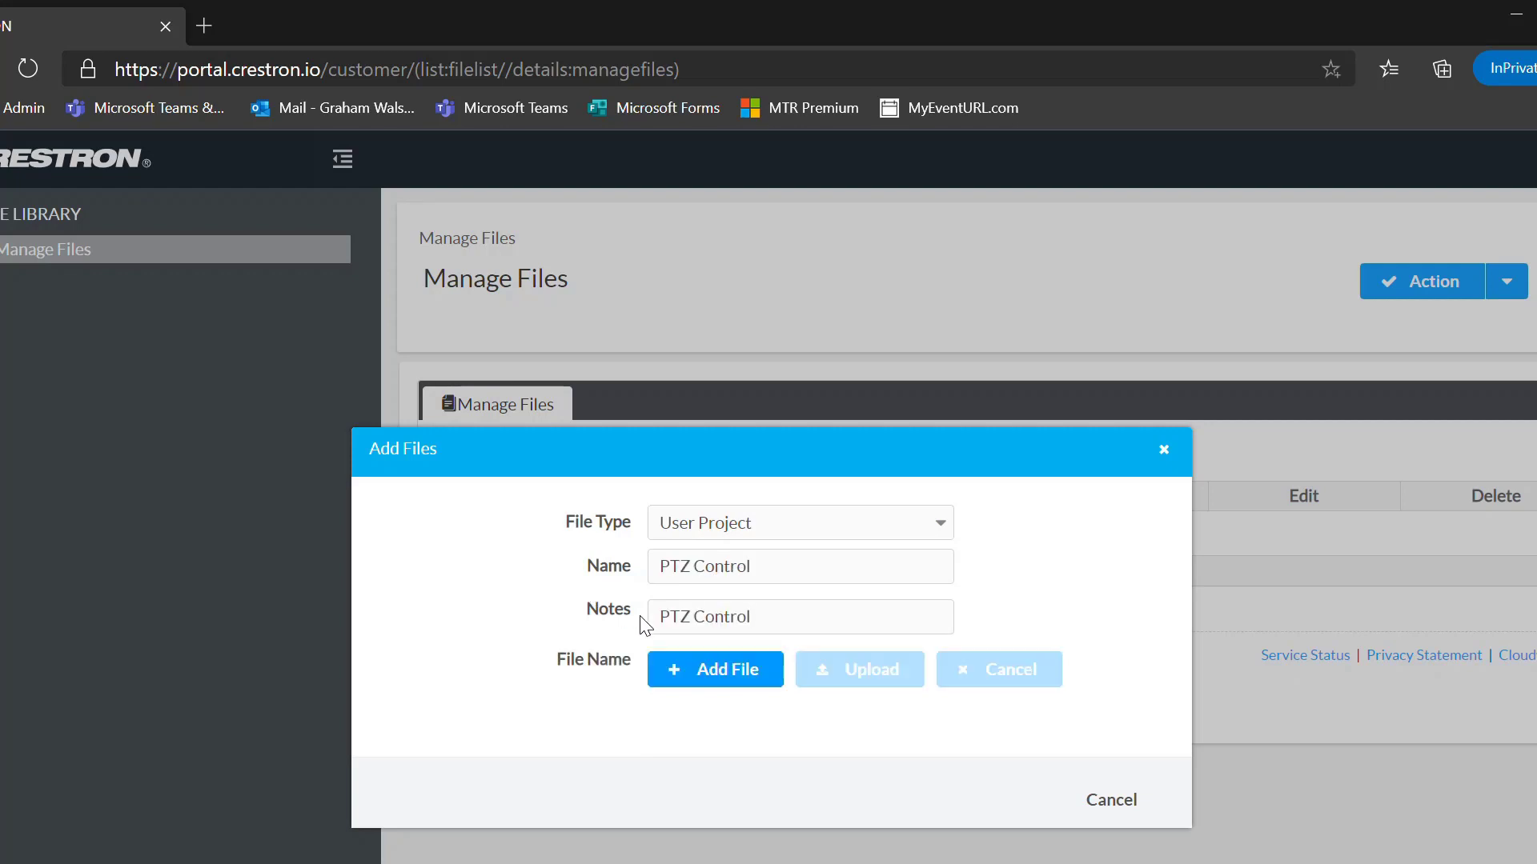
Upload Feb20-UCE-CameraControls.vtz from OneDrive > Crestron > Software > Flex teams page flip.
click(694, 679)
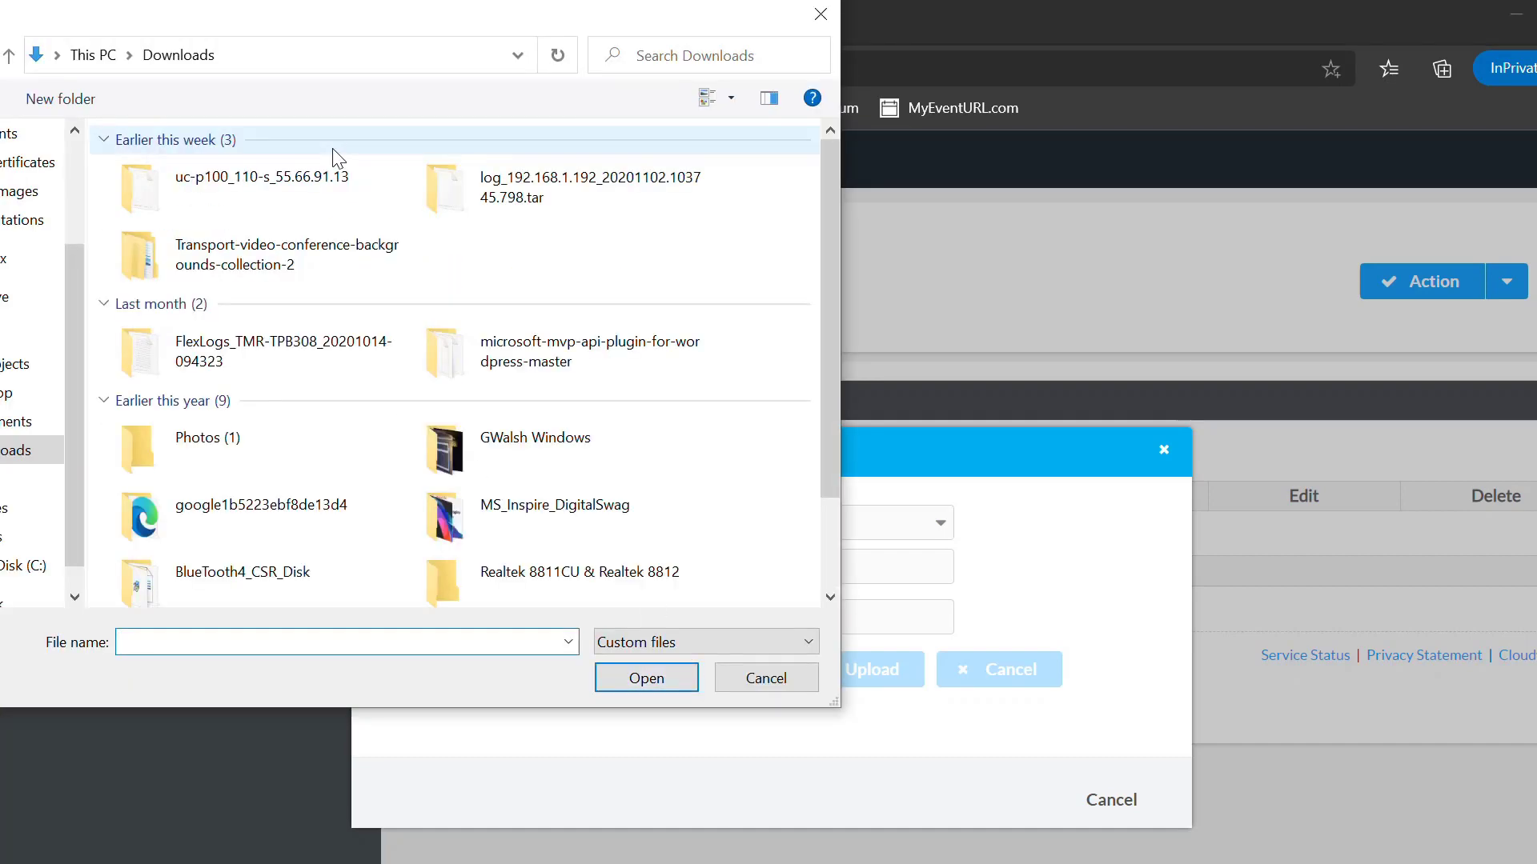
click(2, 308)
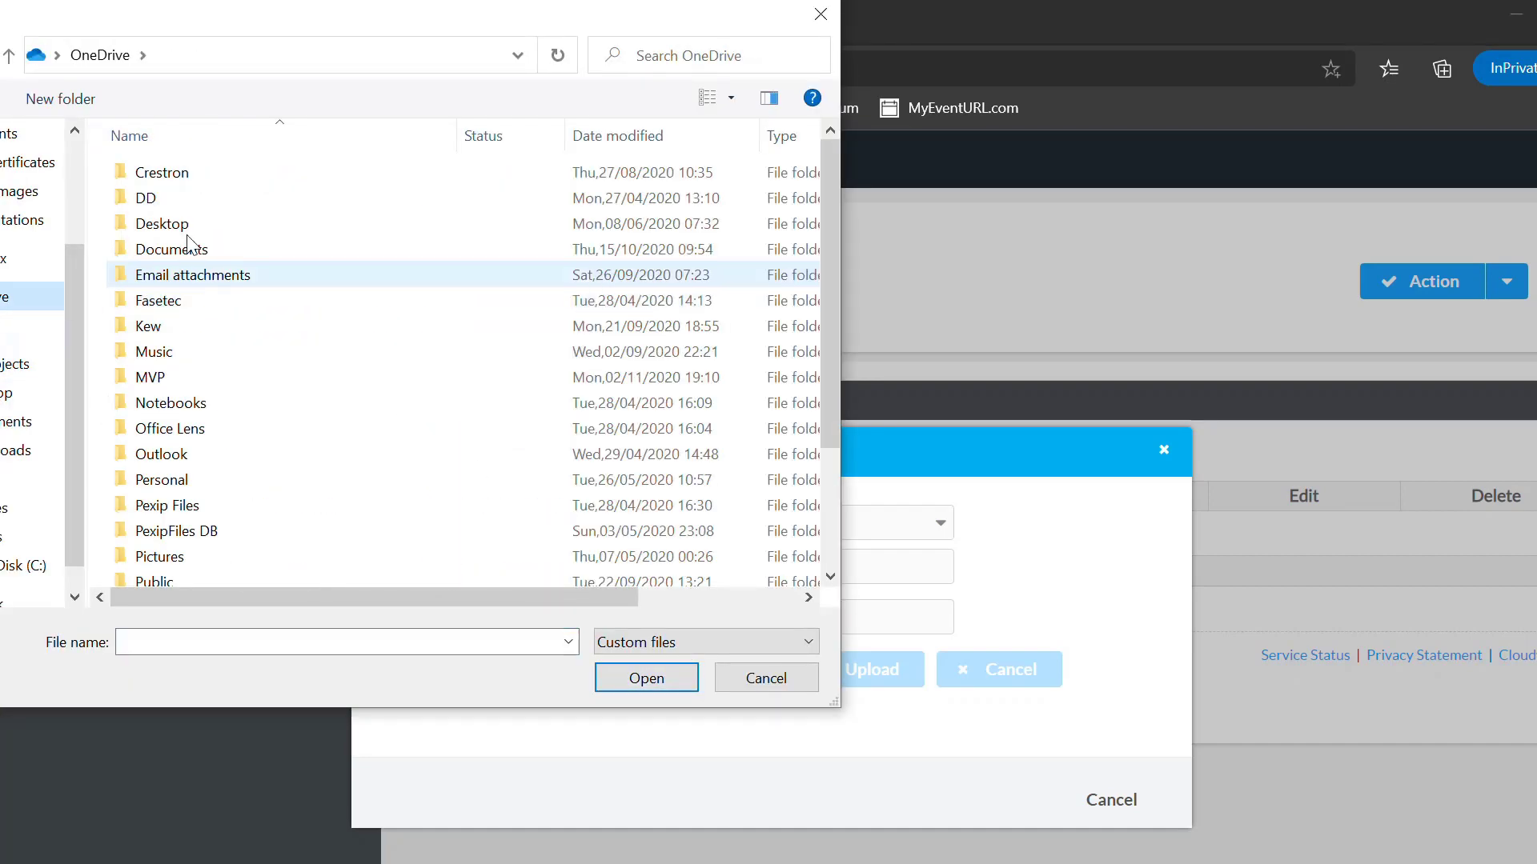
double_click(189, 165)
scroll(184, 320, down, 5)
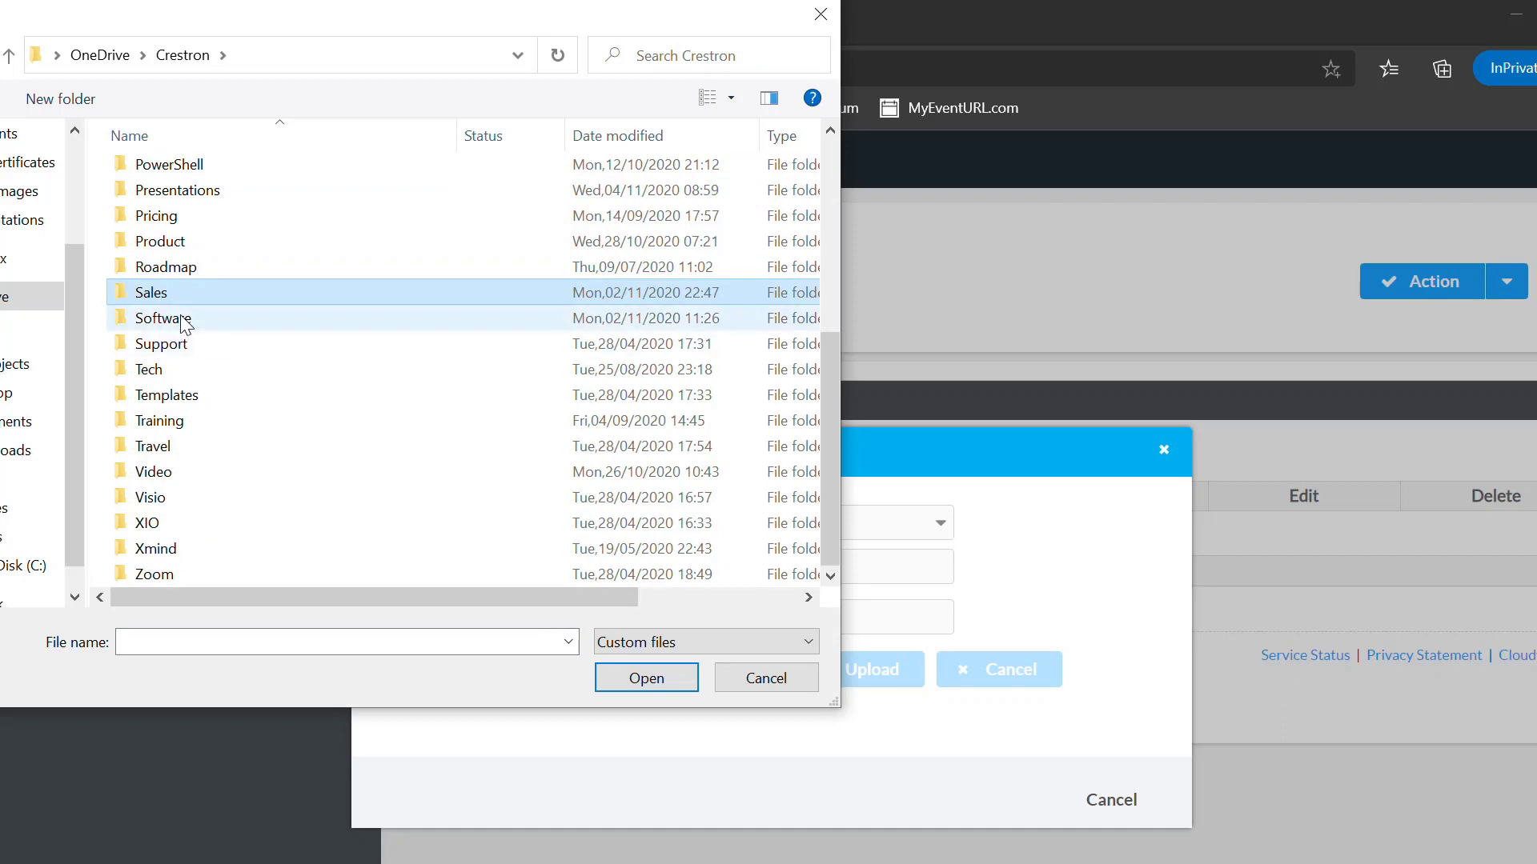
double_click(184, 320)
double_click(214, 230)
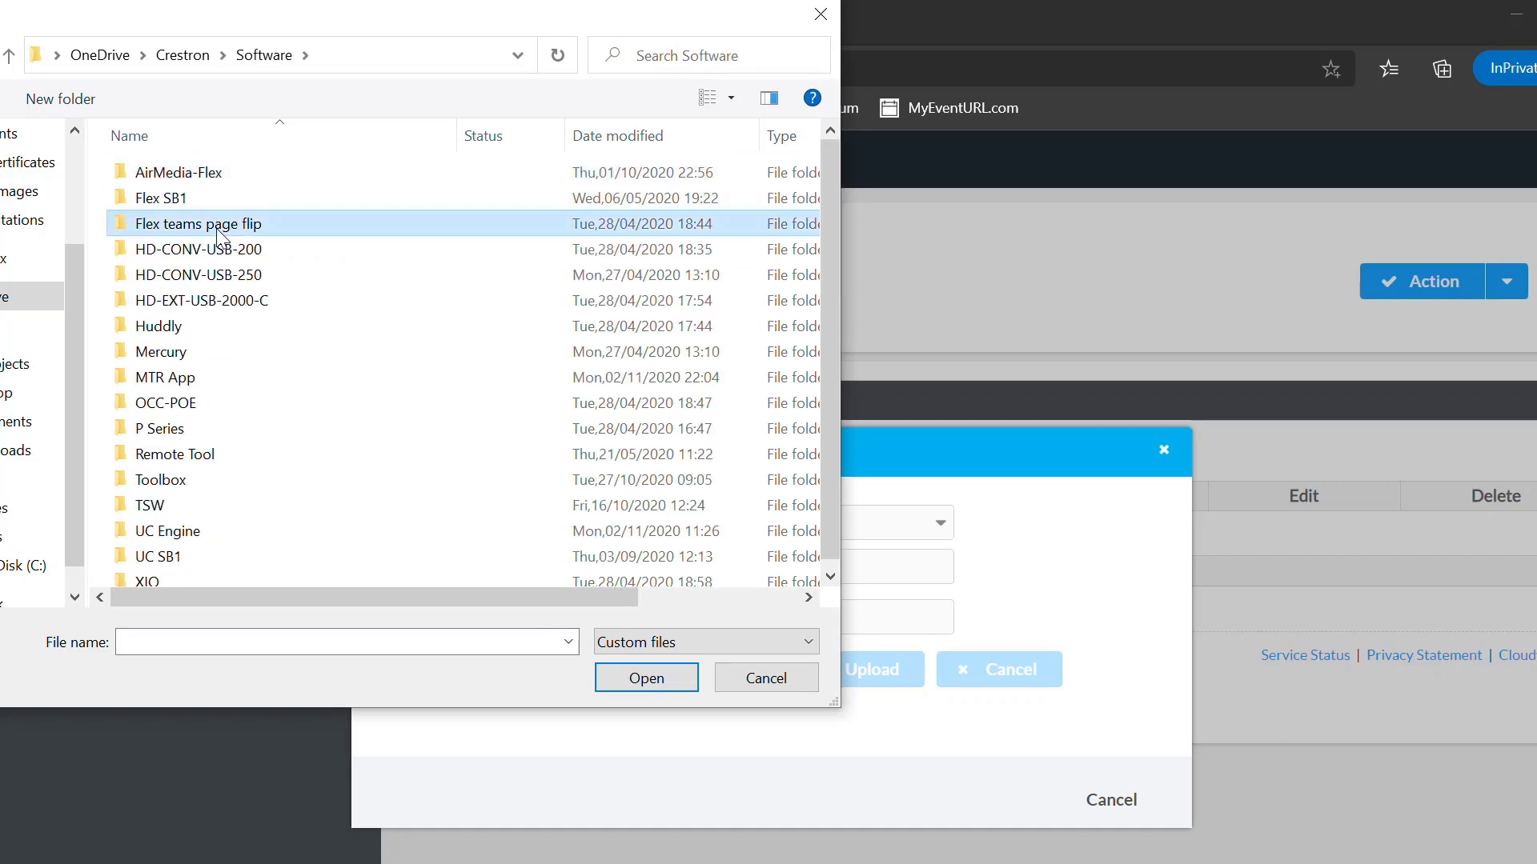
double_click(264, 174)
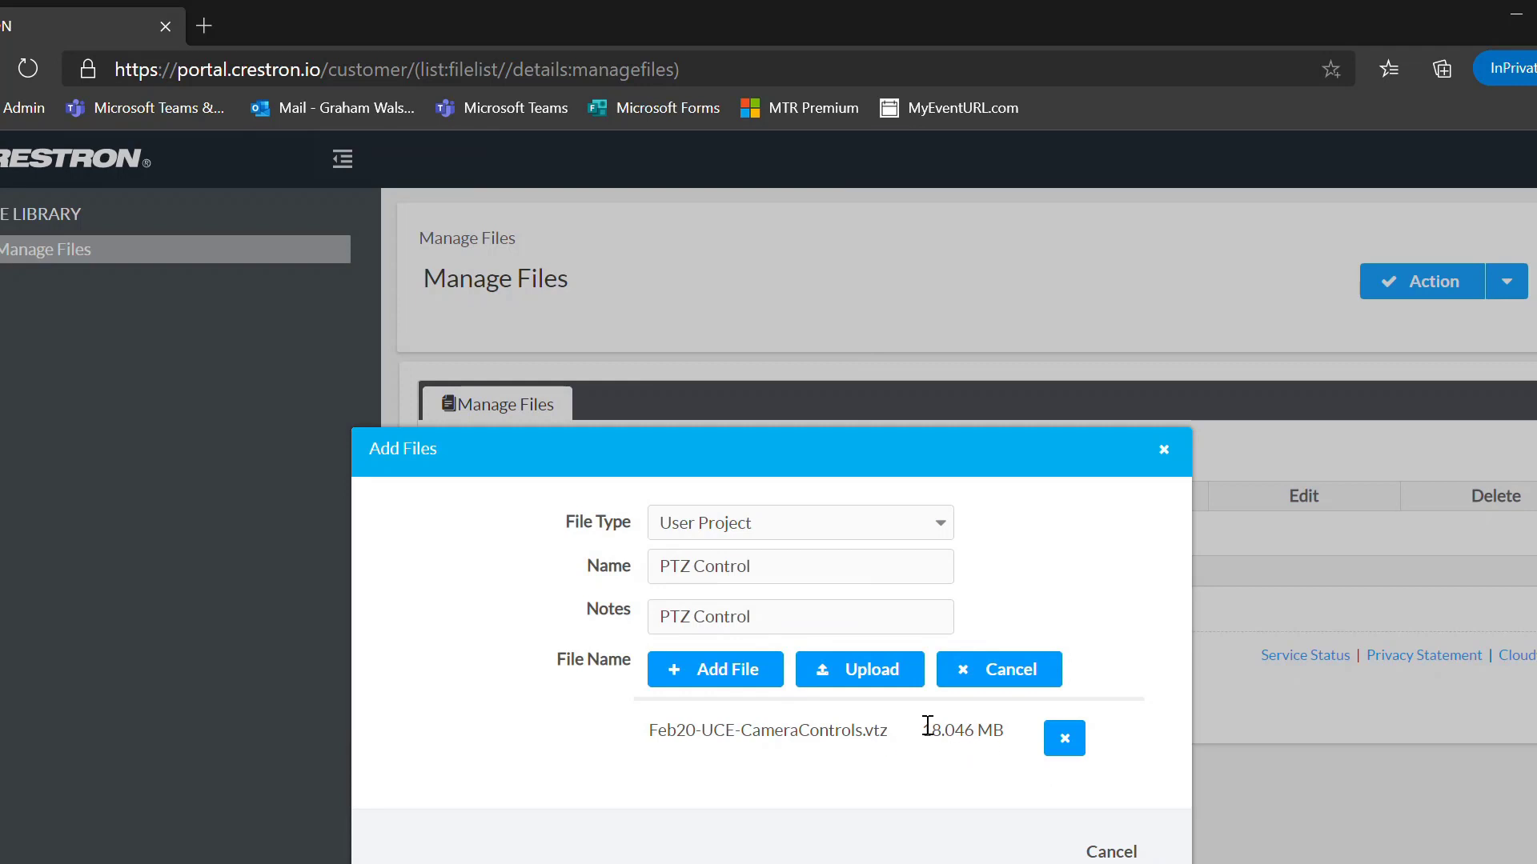
click(851, 674)
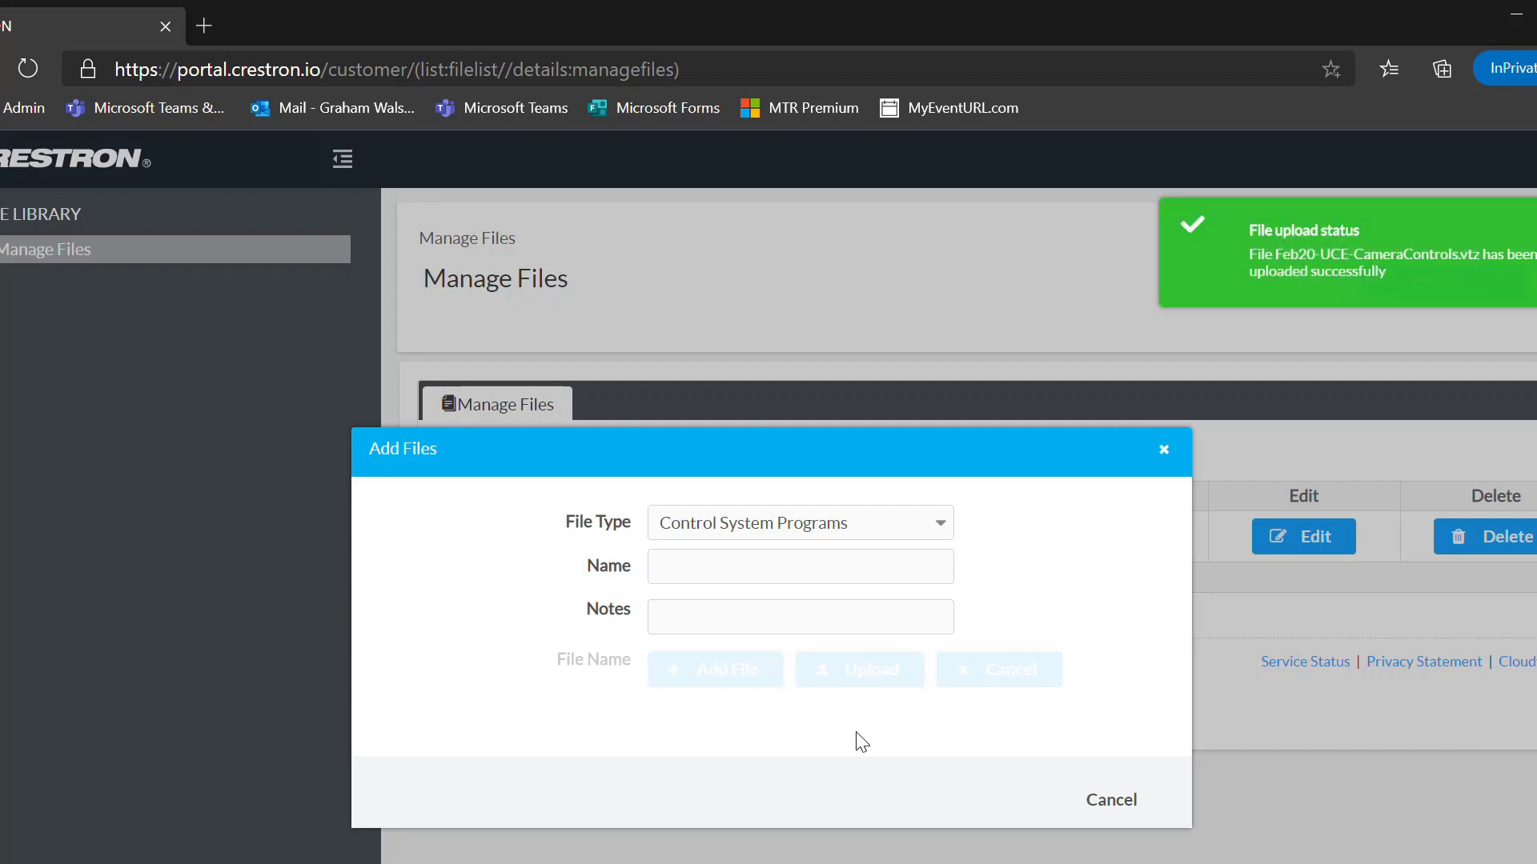
click(1165, 453)
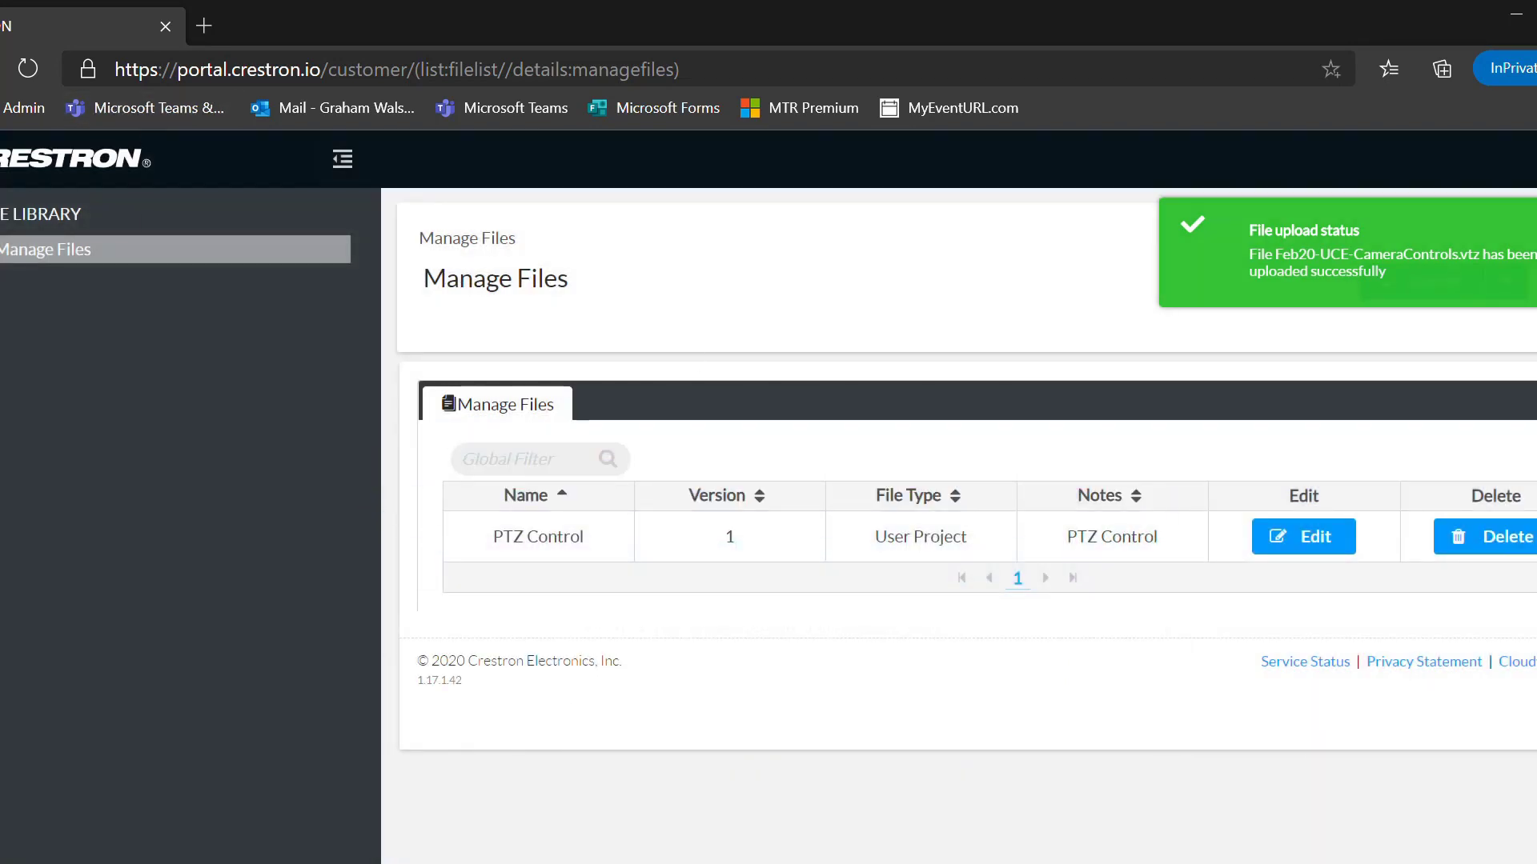
click(2, 236)
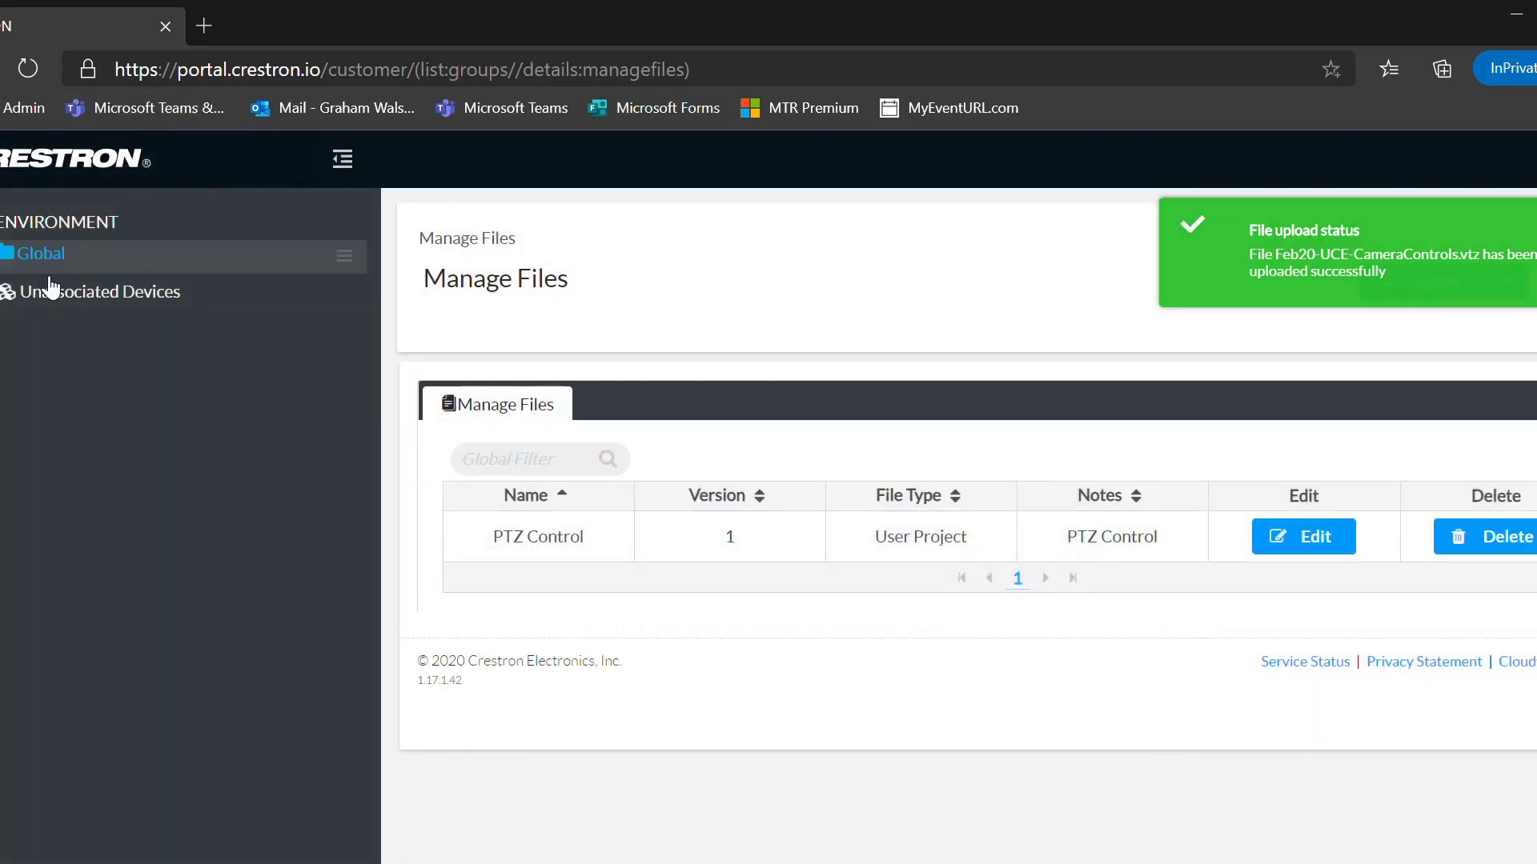
click(10, 262)
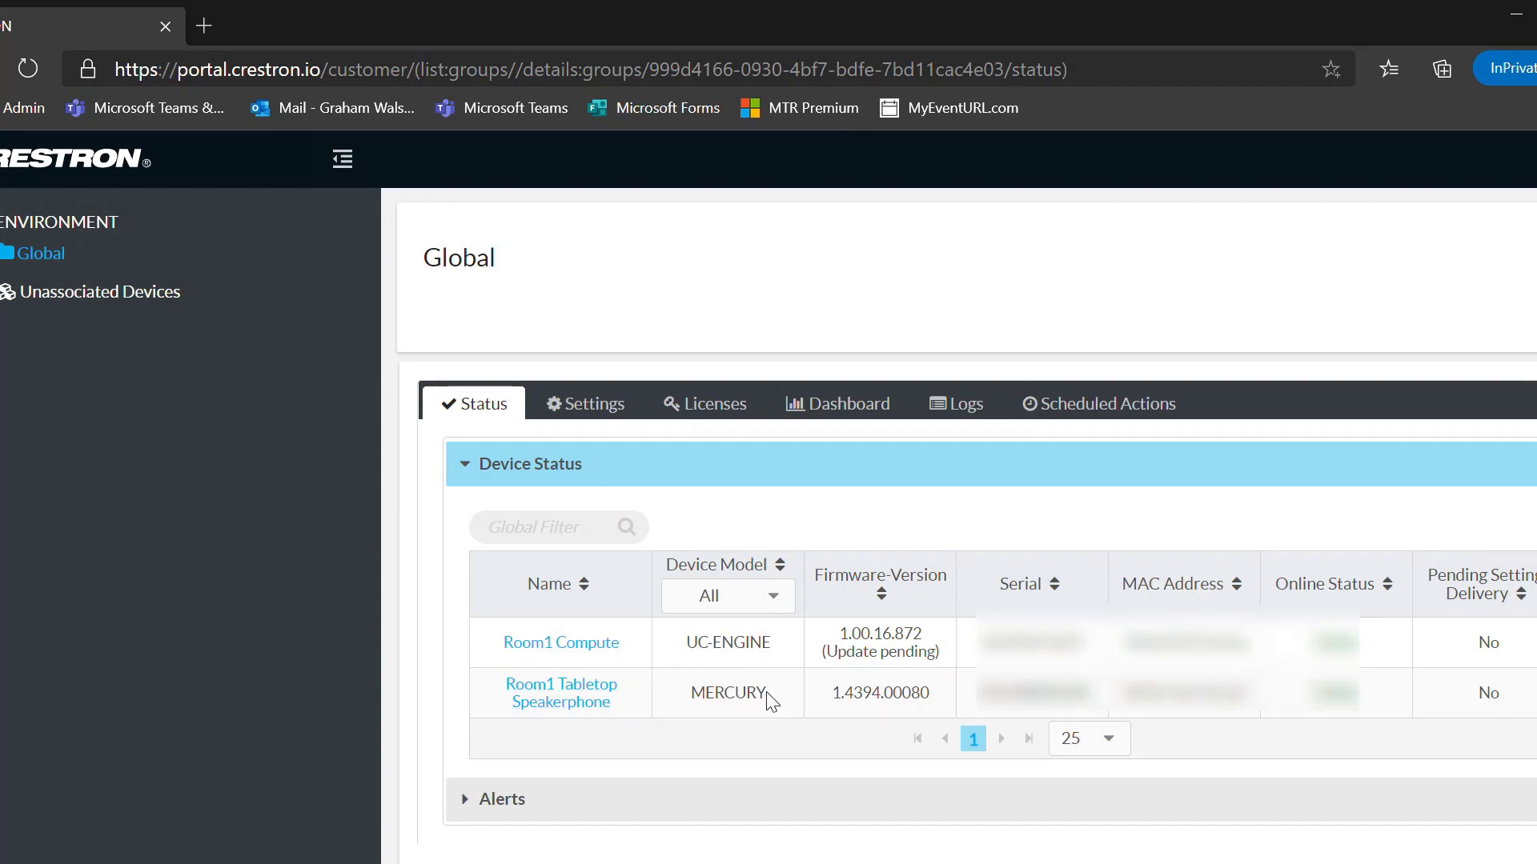
click(7, 258)
click(4, 296)
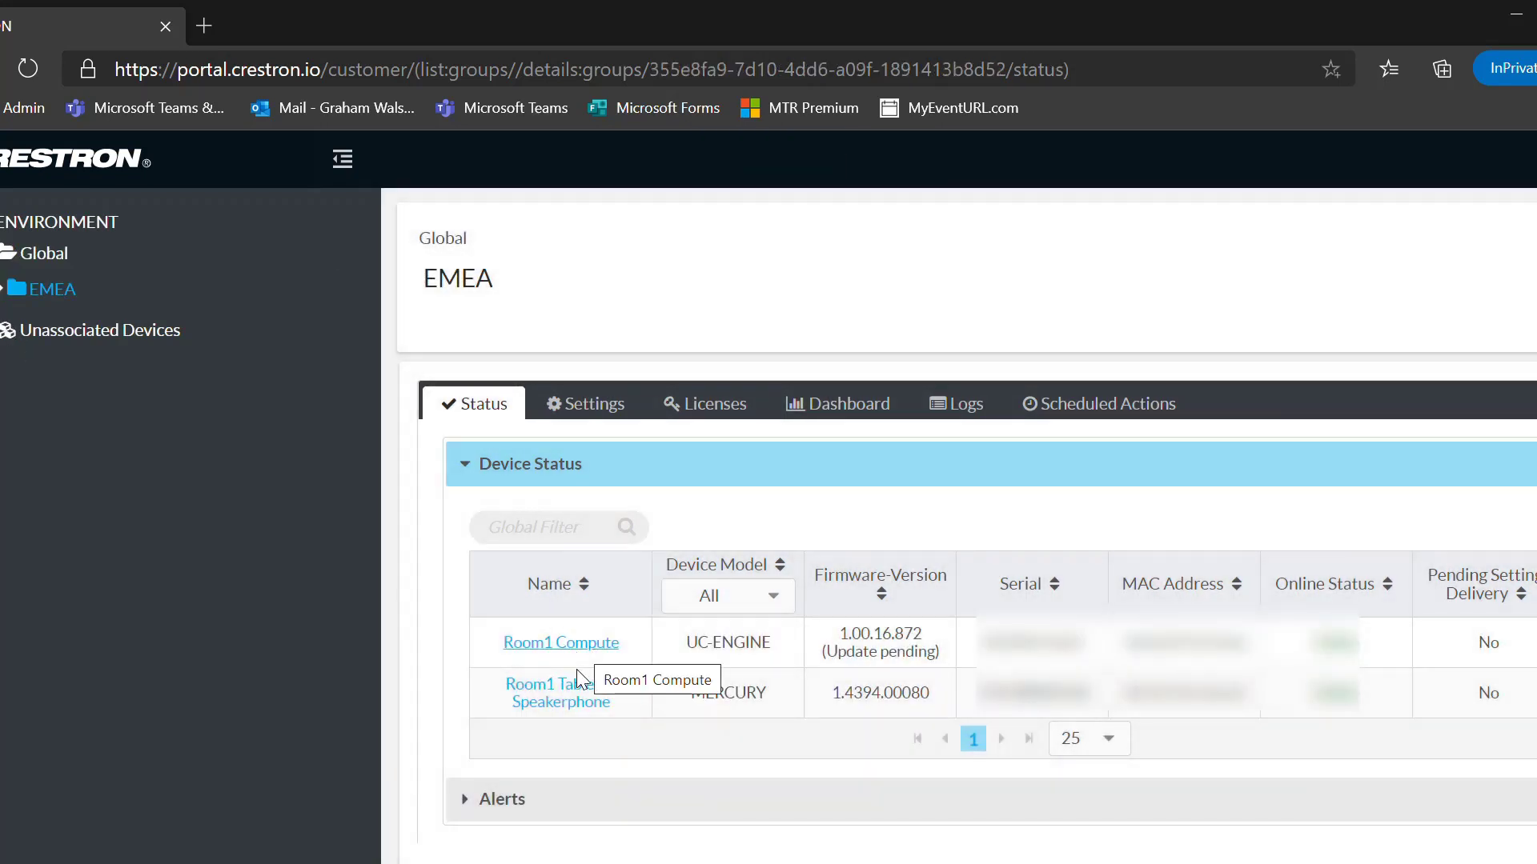
click(4, 294)
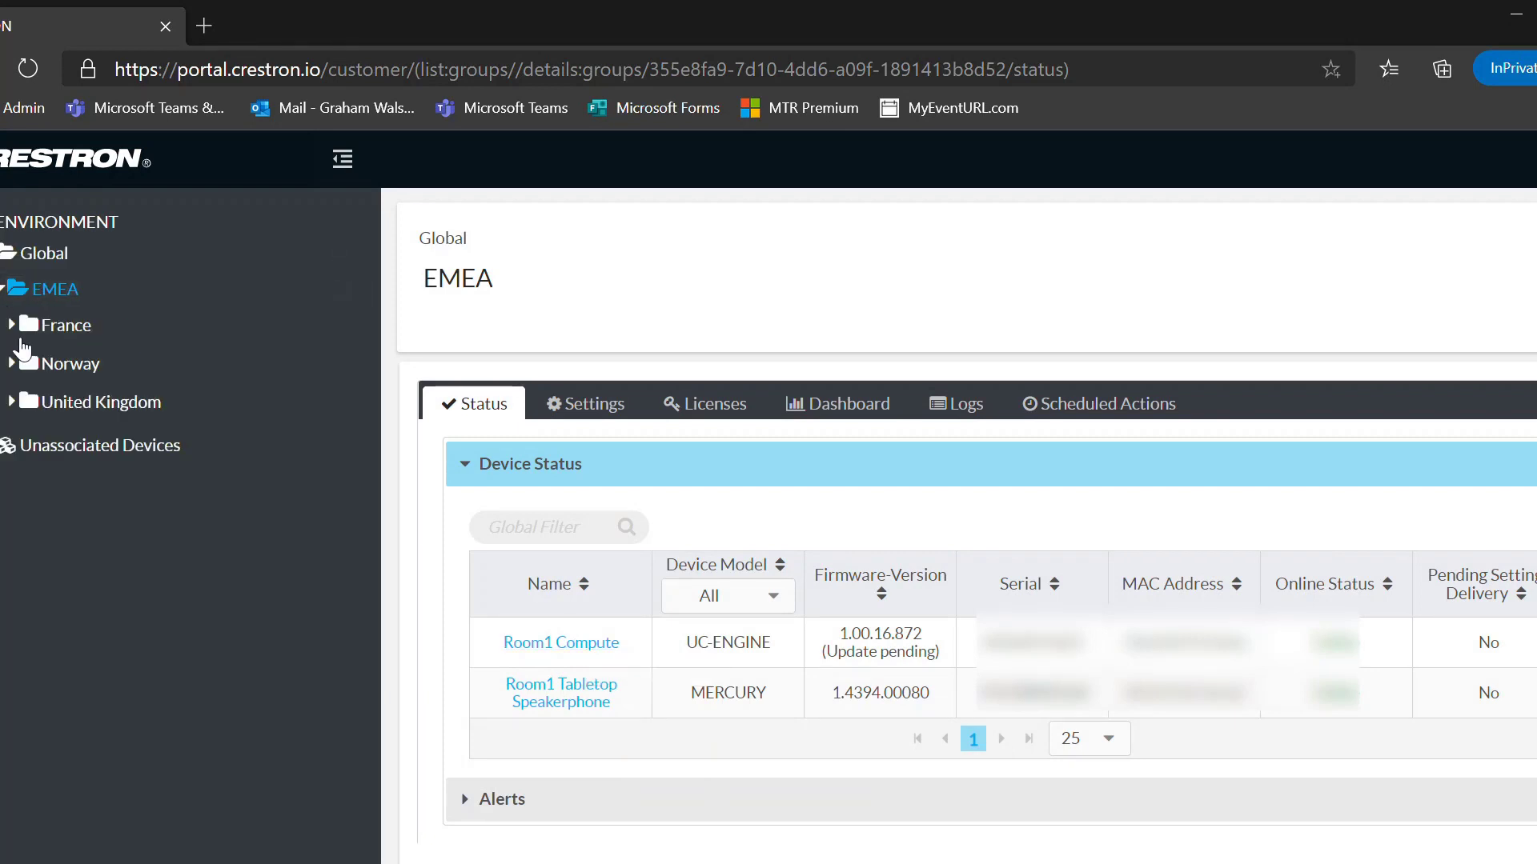
click(13, 403)
click(24, 437)
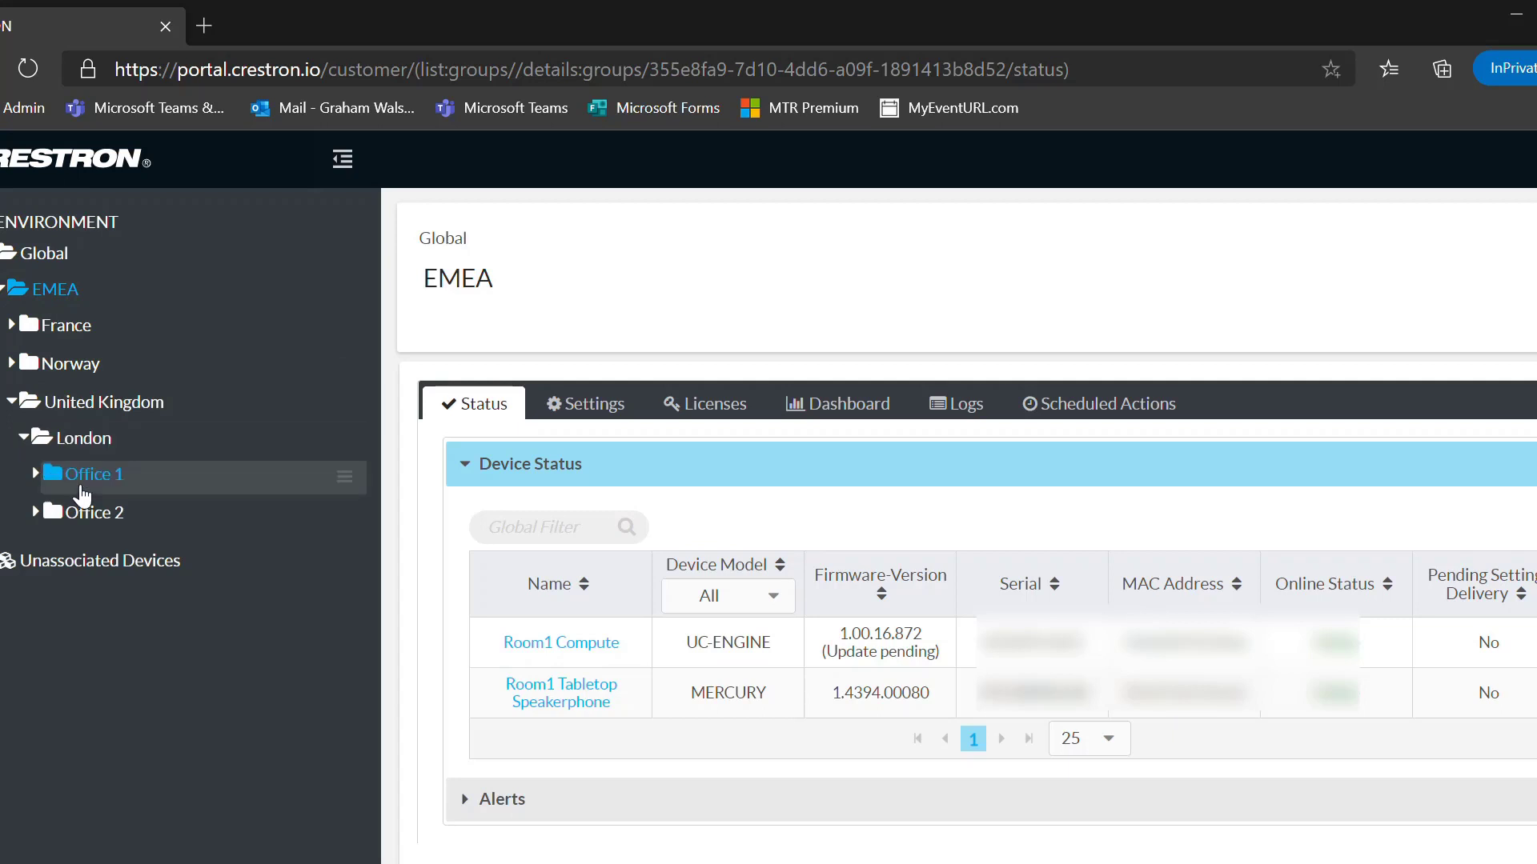
click(587, 642)
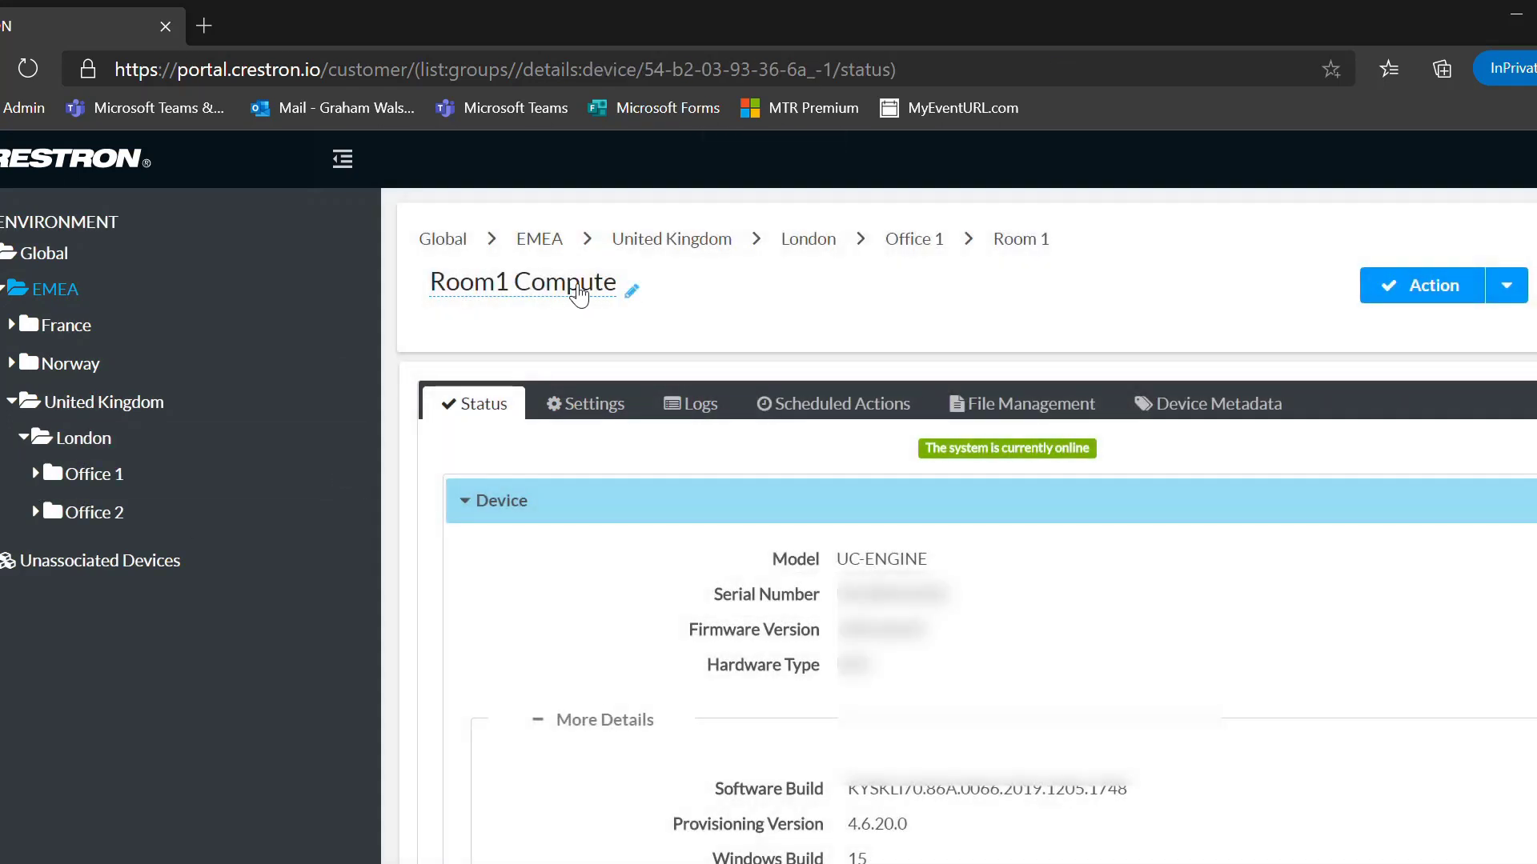
Prefix the device name with 'Office 1 - ' so it reads 'Office 1 - Room1 Compute'.
click(580, 290)
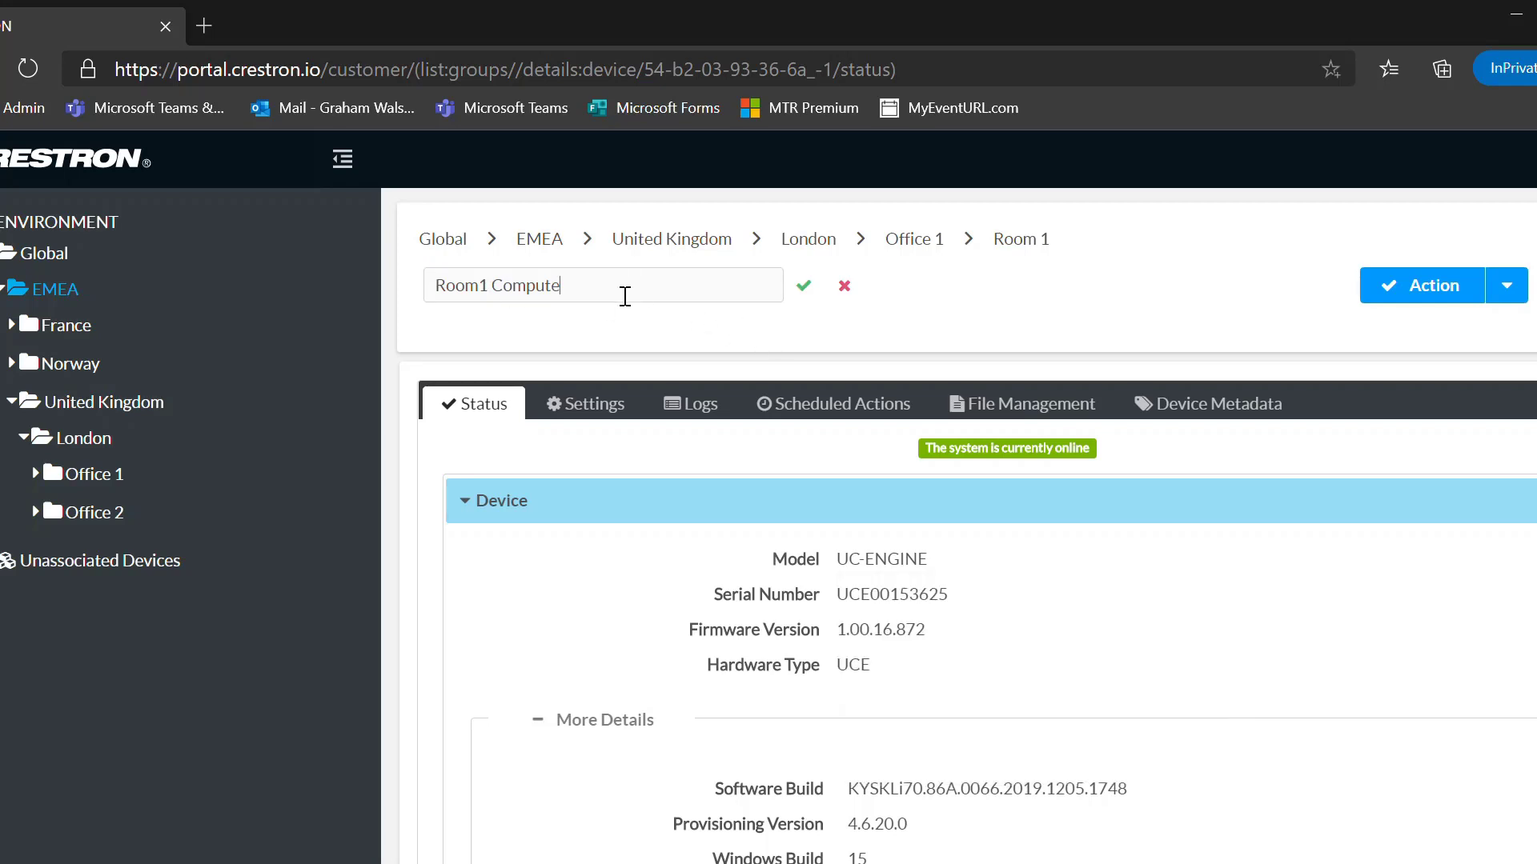
text(Office)
text(Office 1 -)
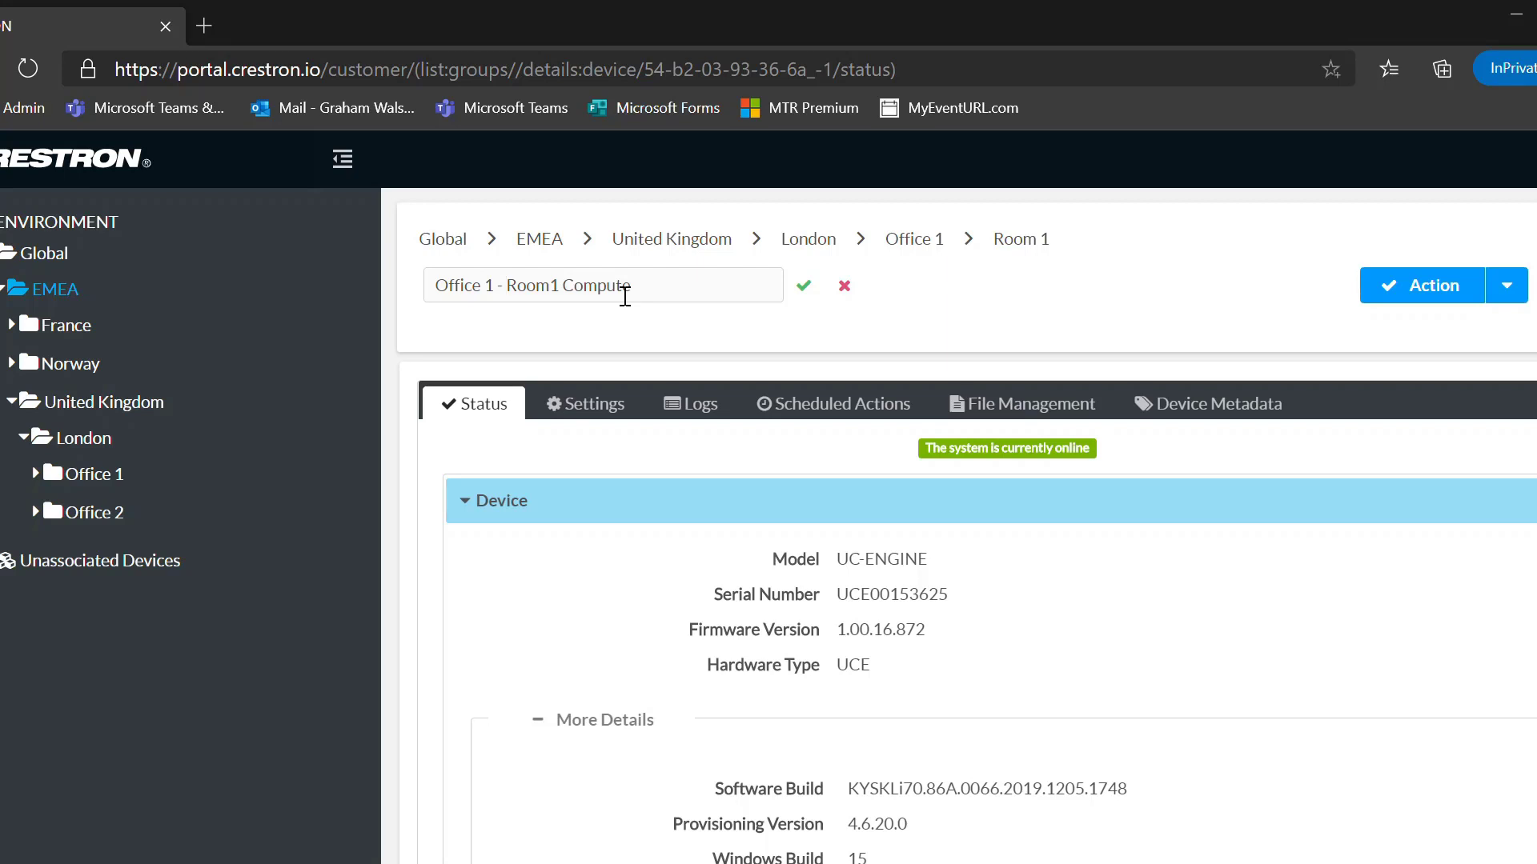
click(803, 289)
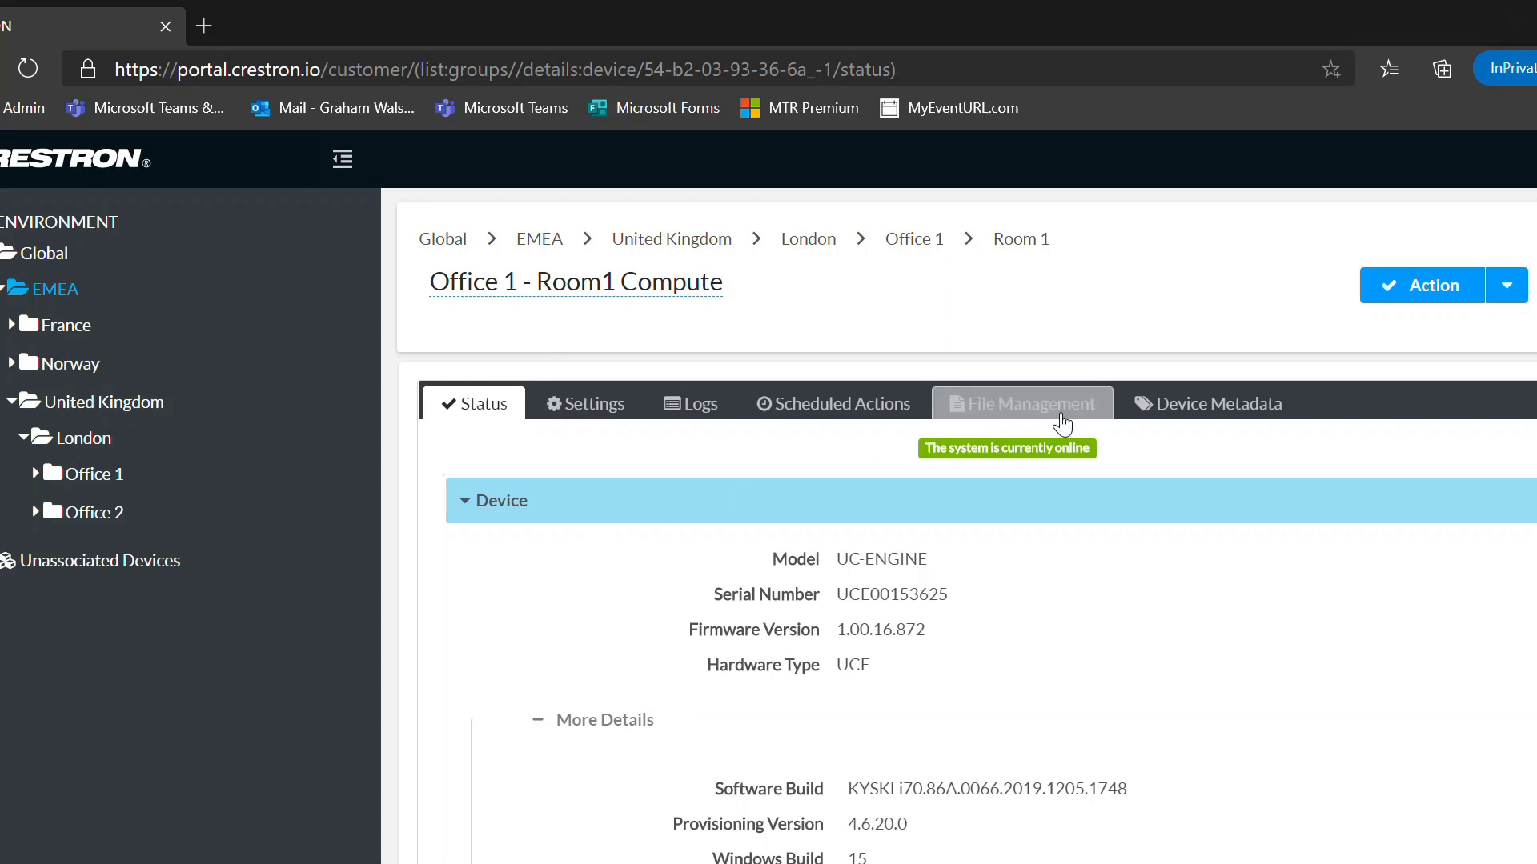
Load the PTZ Control [V1] user project onto the device from its File Management tab.
click(1062, 425)
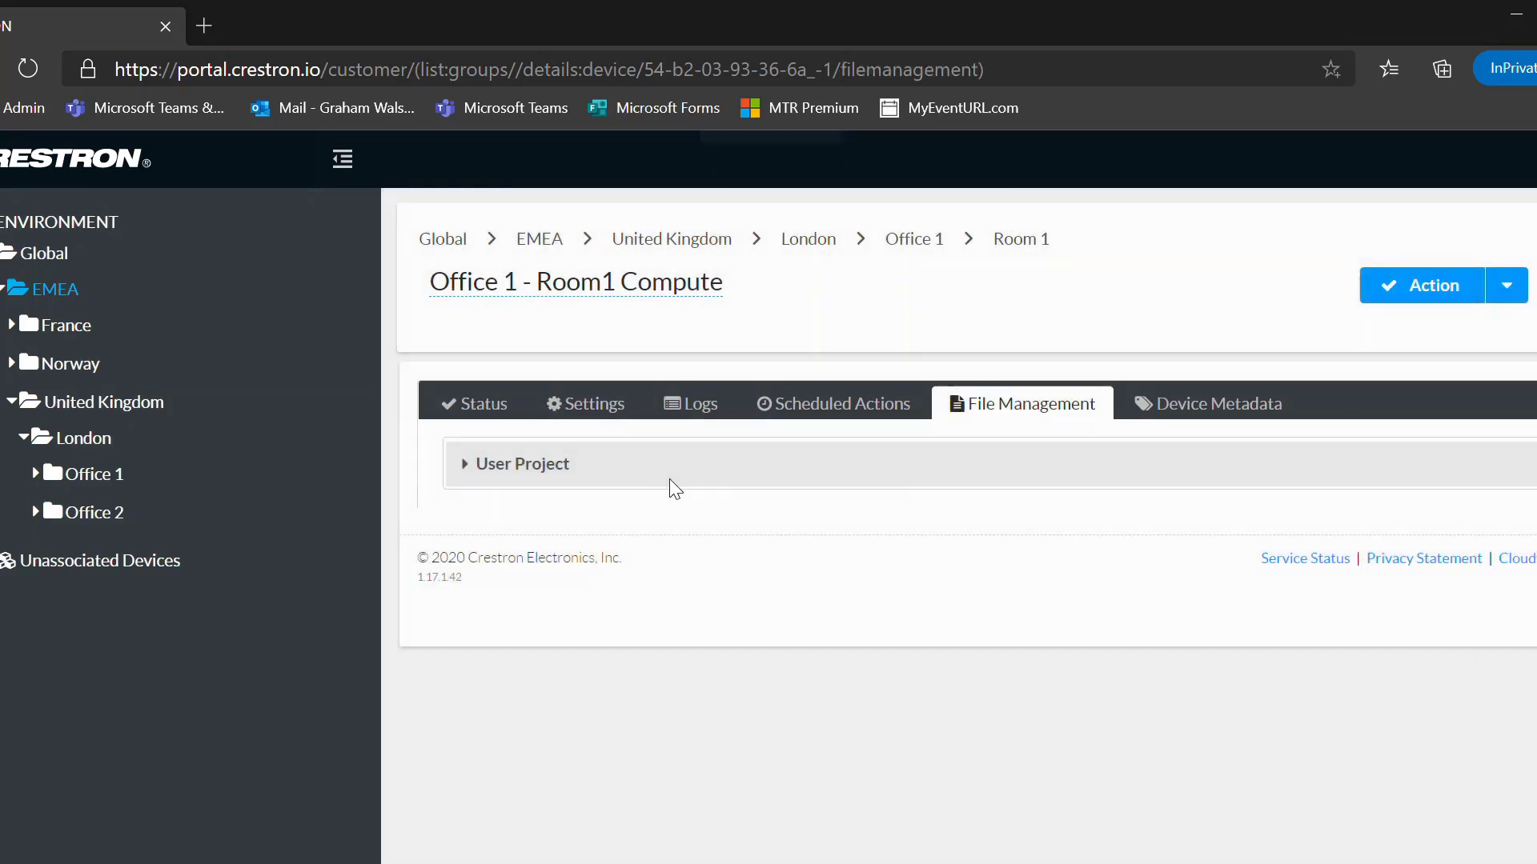
click(561, 474)
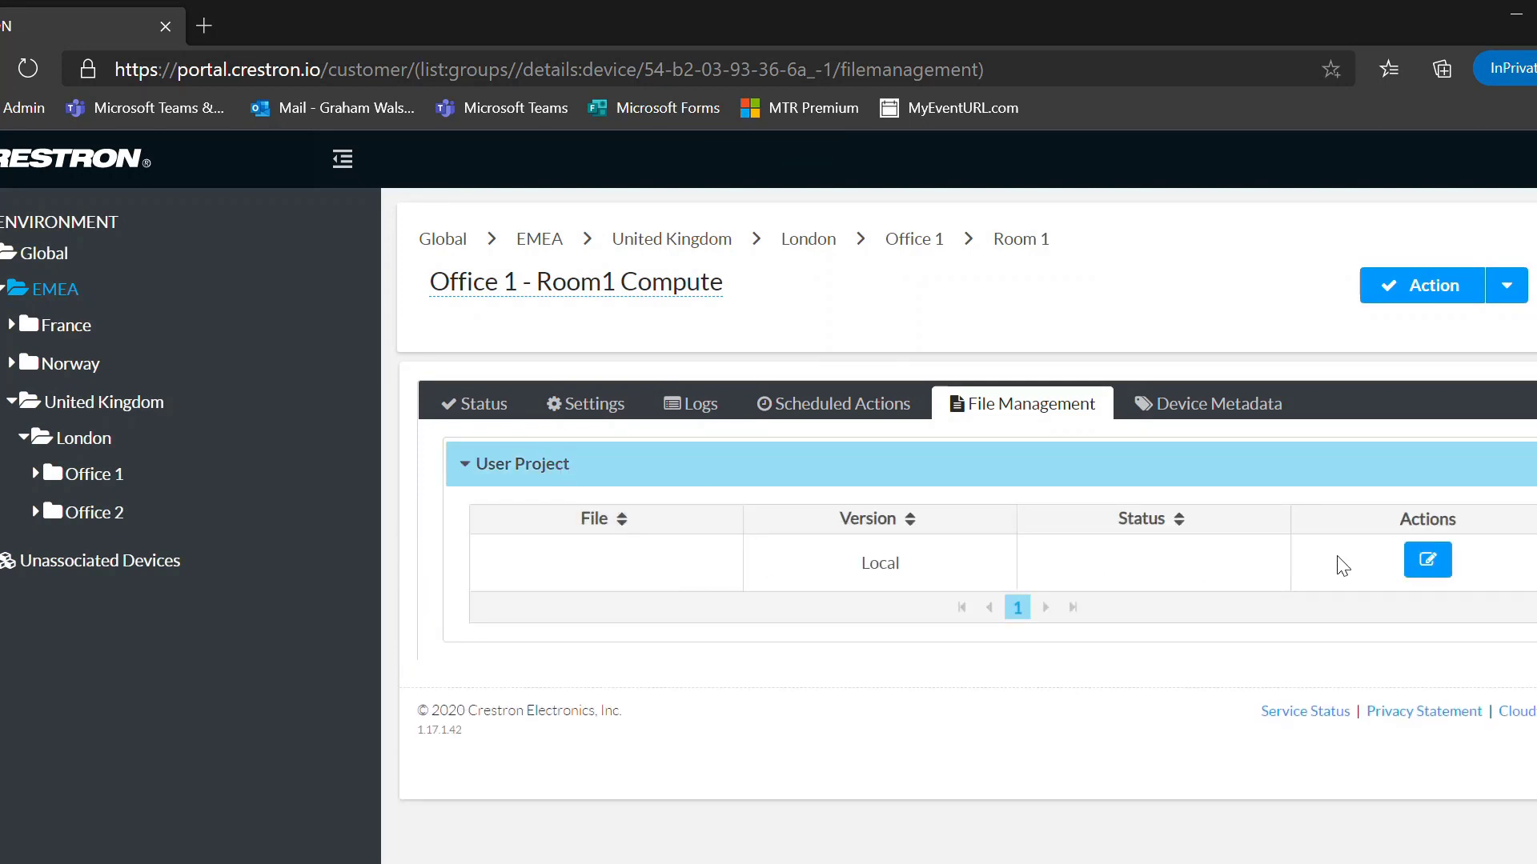
click(1427, 561)
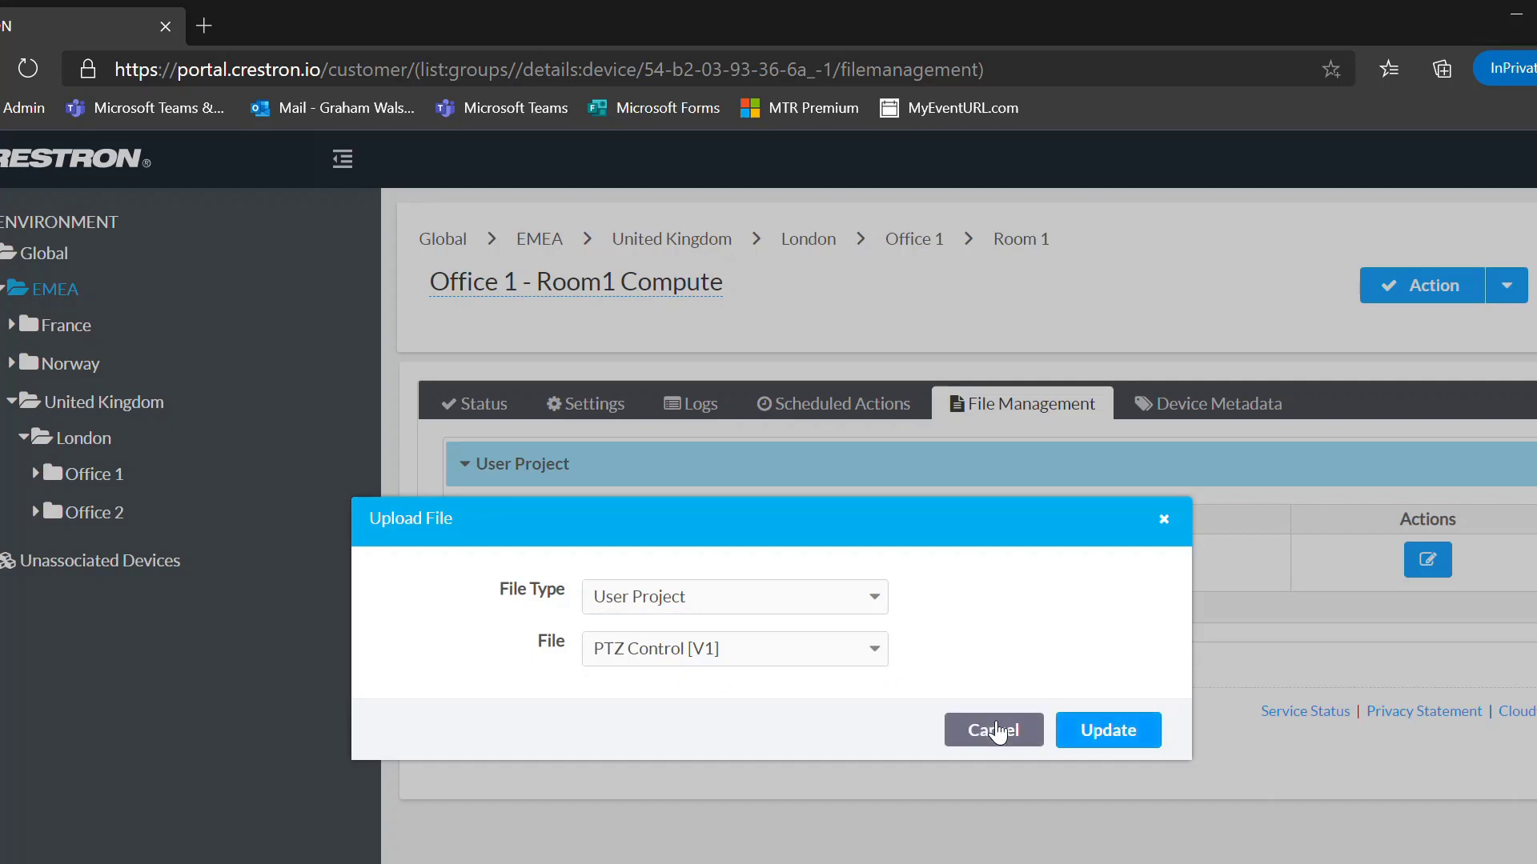
click(1065, 725)
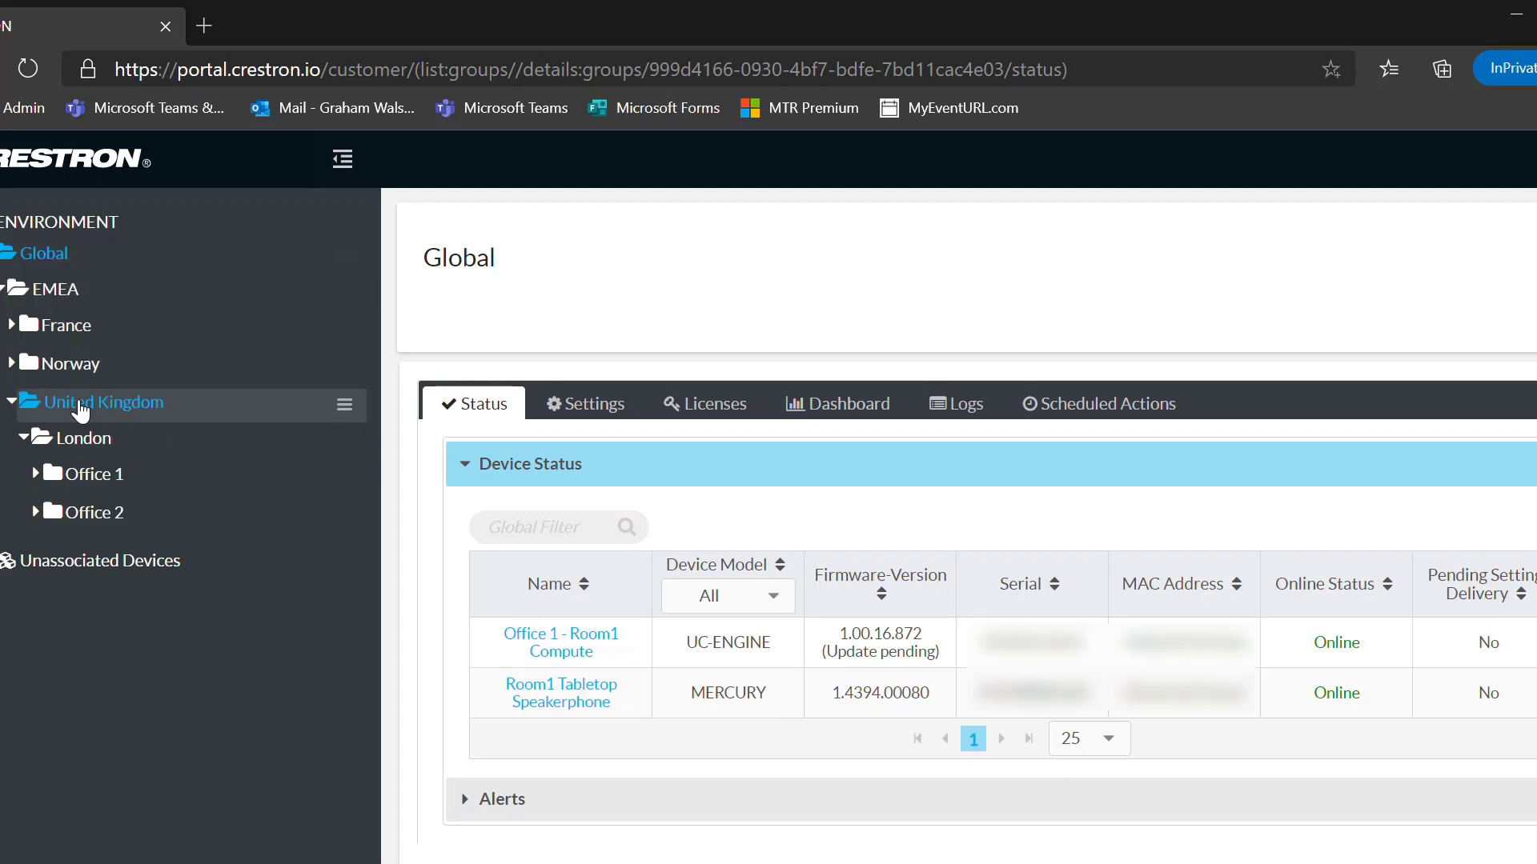
In London's group settings, include Application Mode set to Teams Video under Applications and save.
click(80, 405)
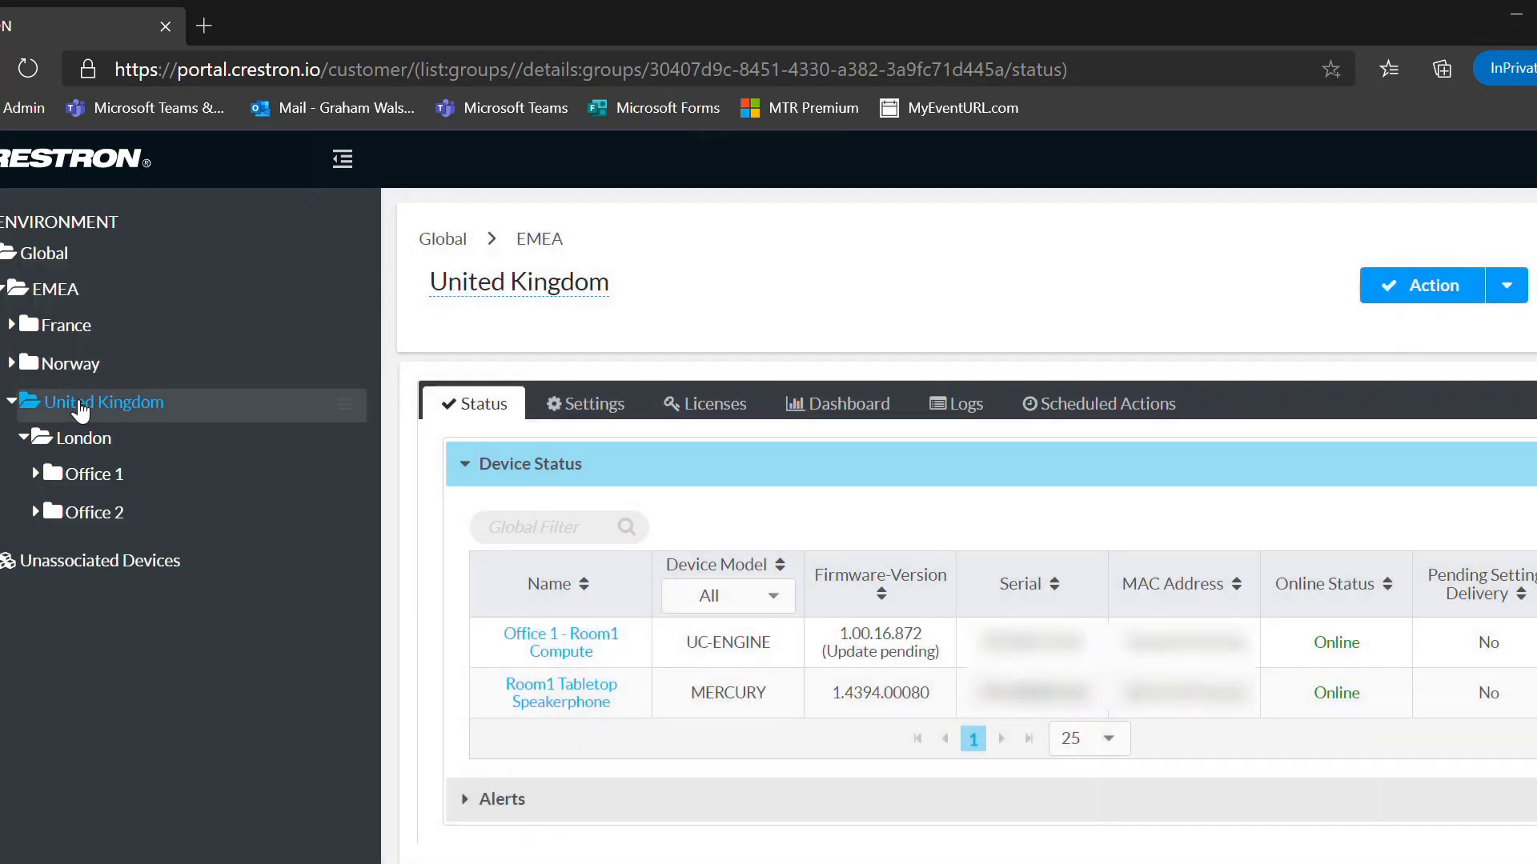
click(593, 405)
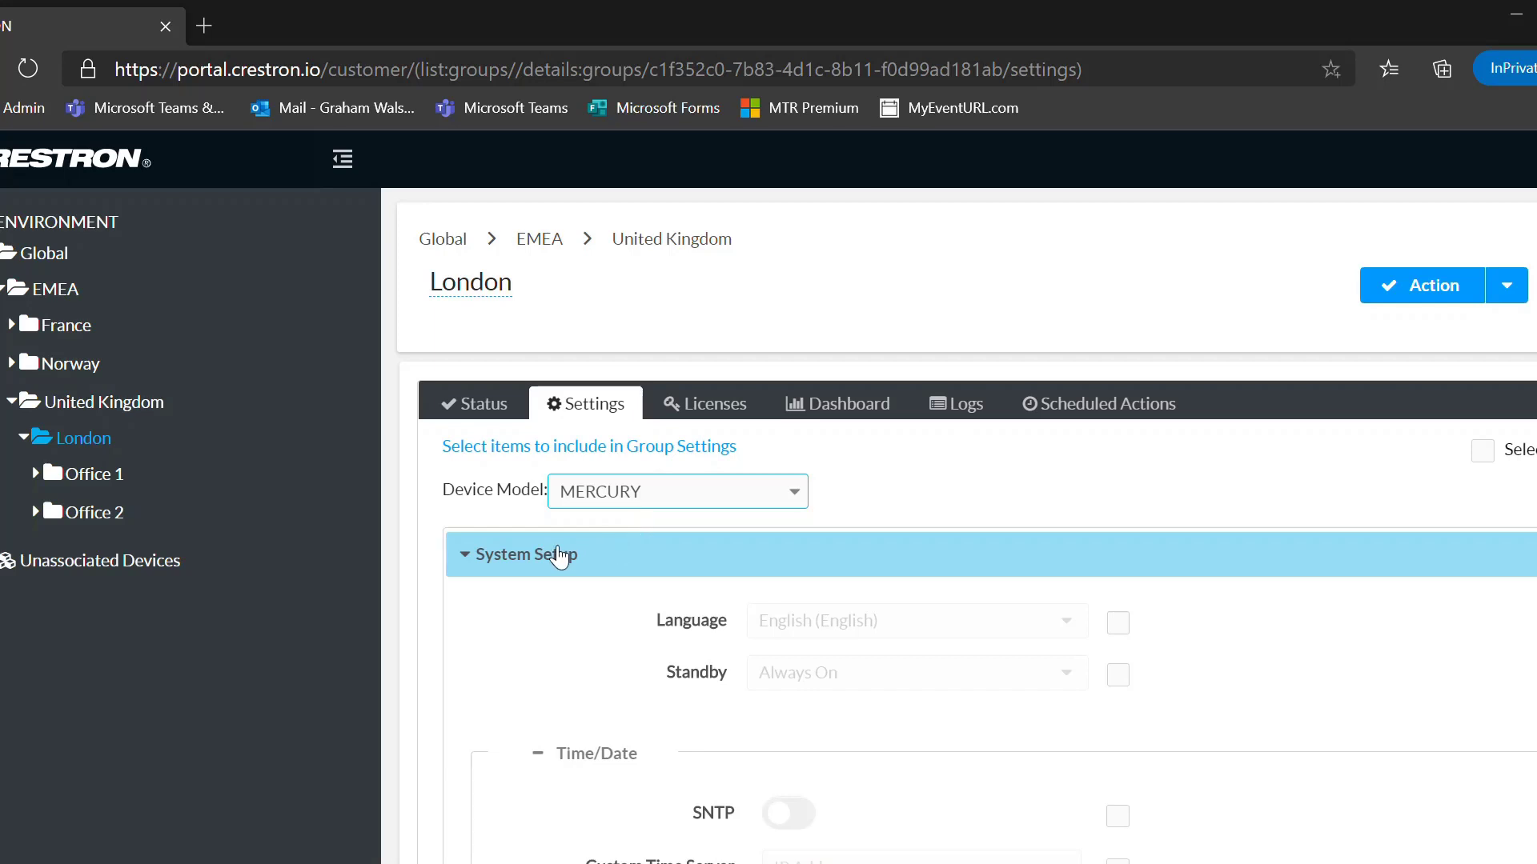
click(565, 562)
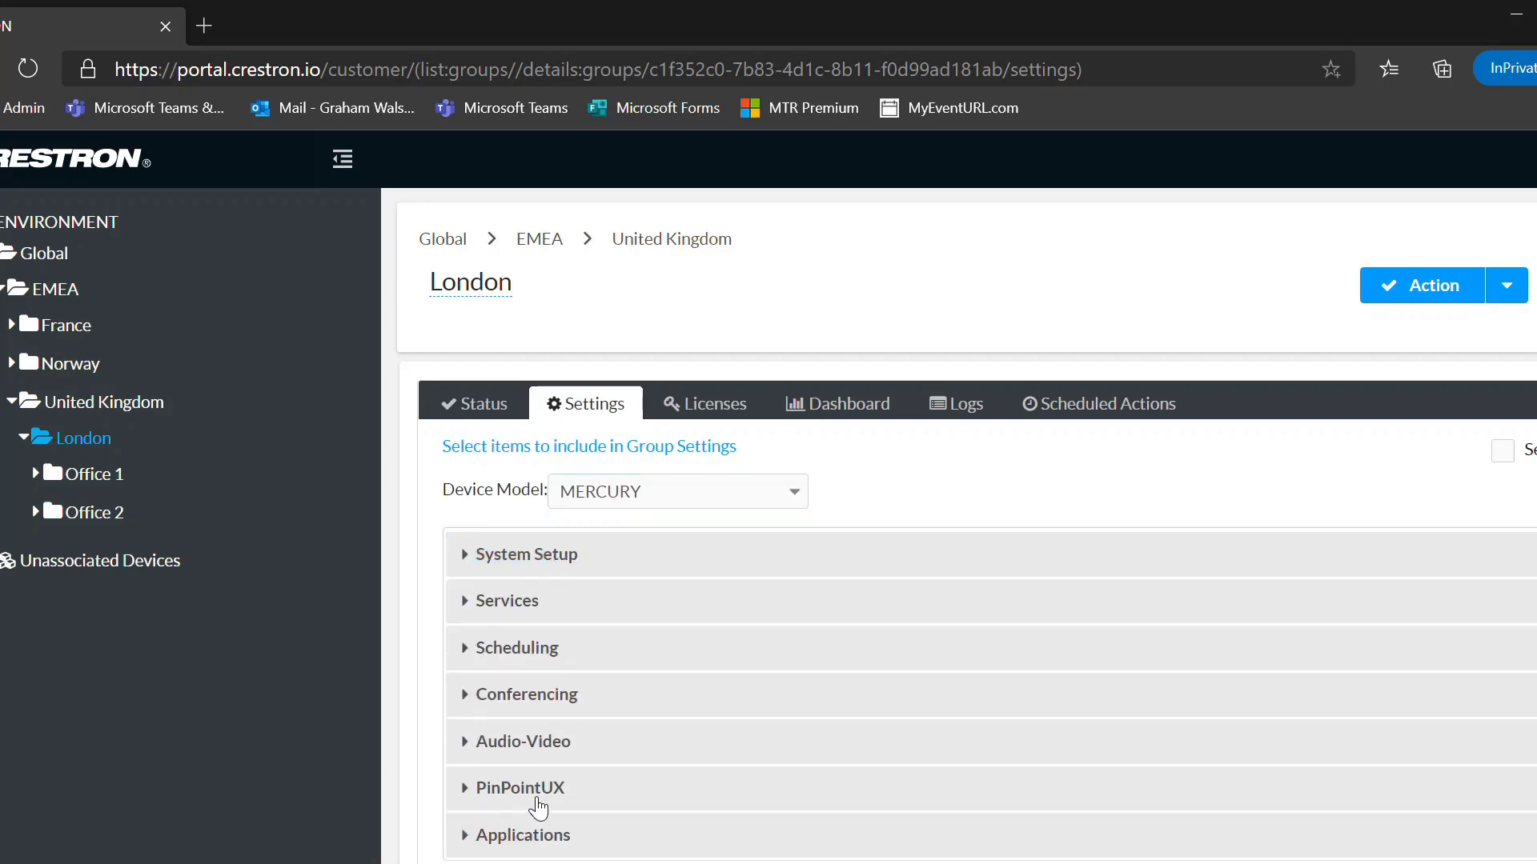
click(566, 835)
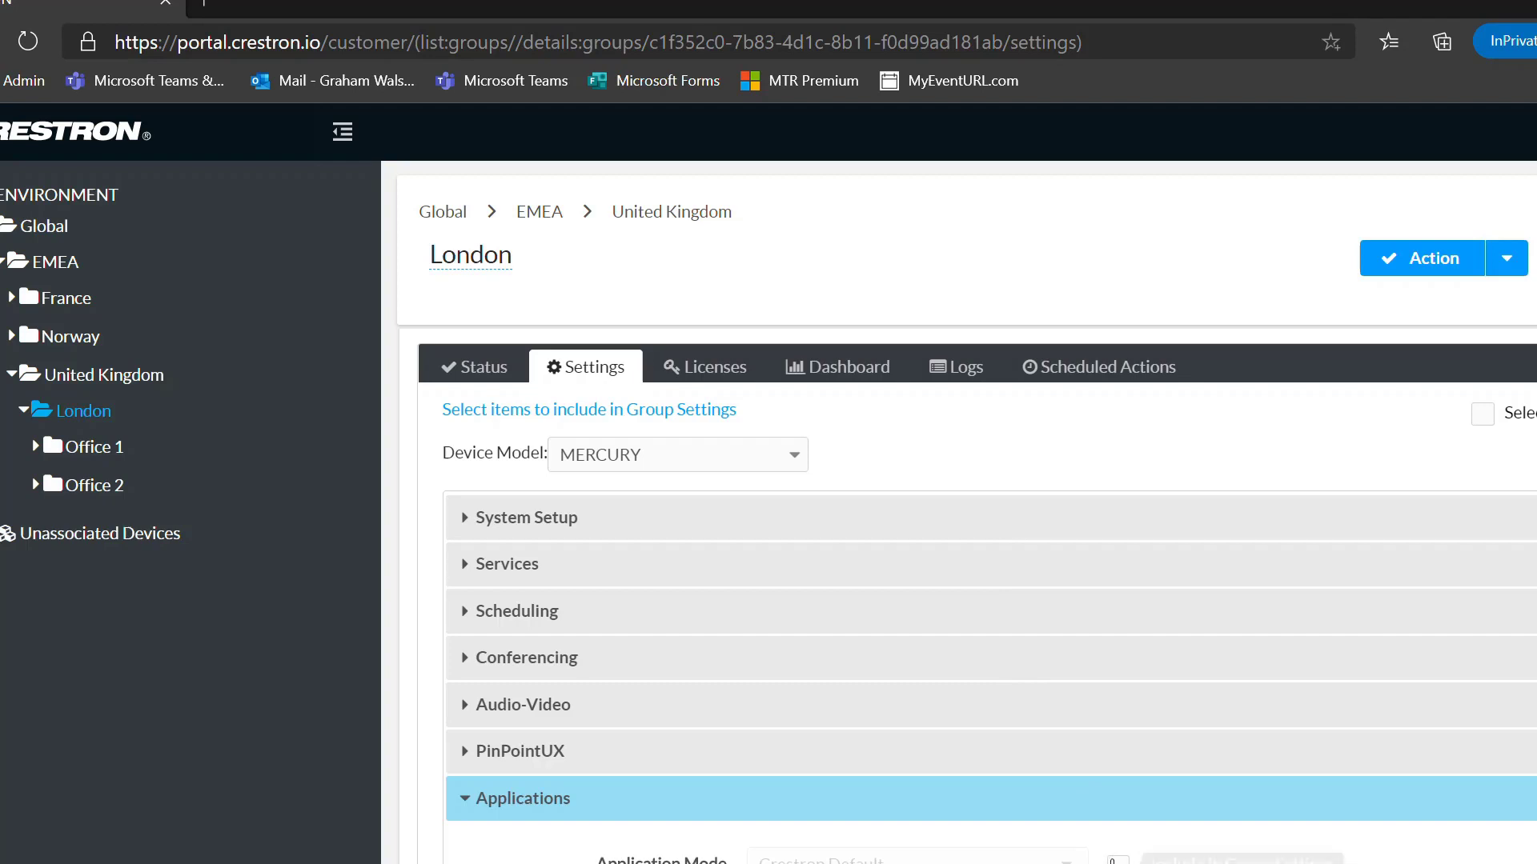
click(1240, 860)
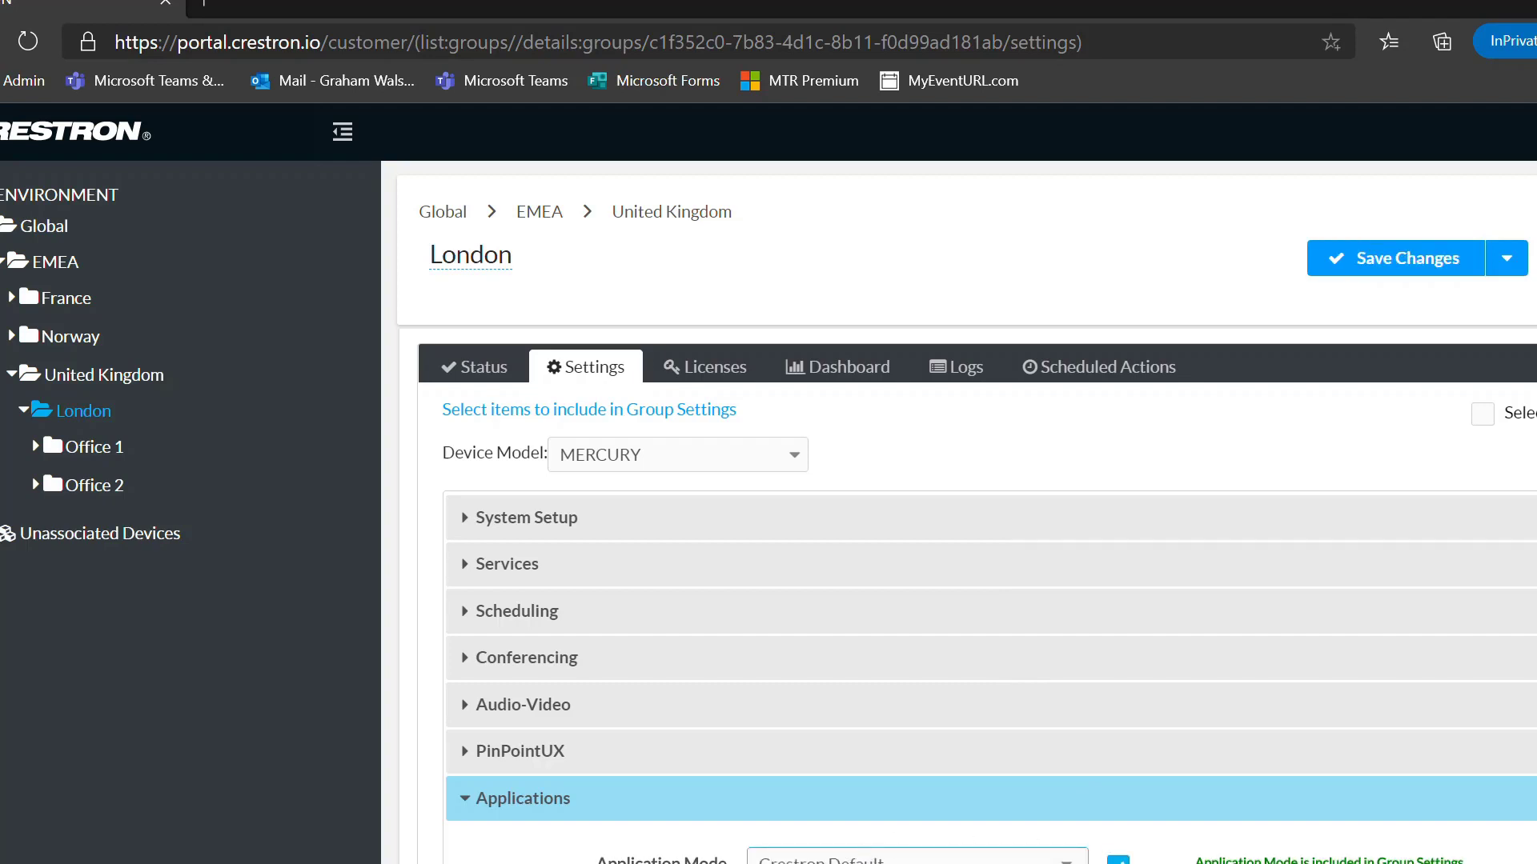
scroll(977, 596, down, 1)
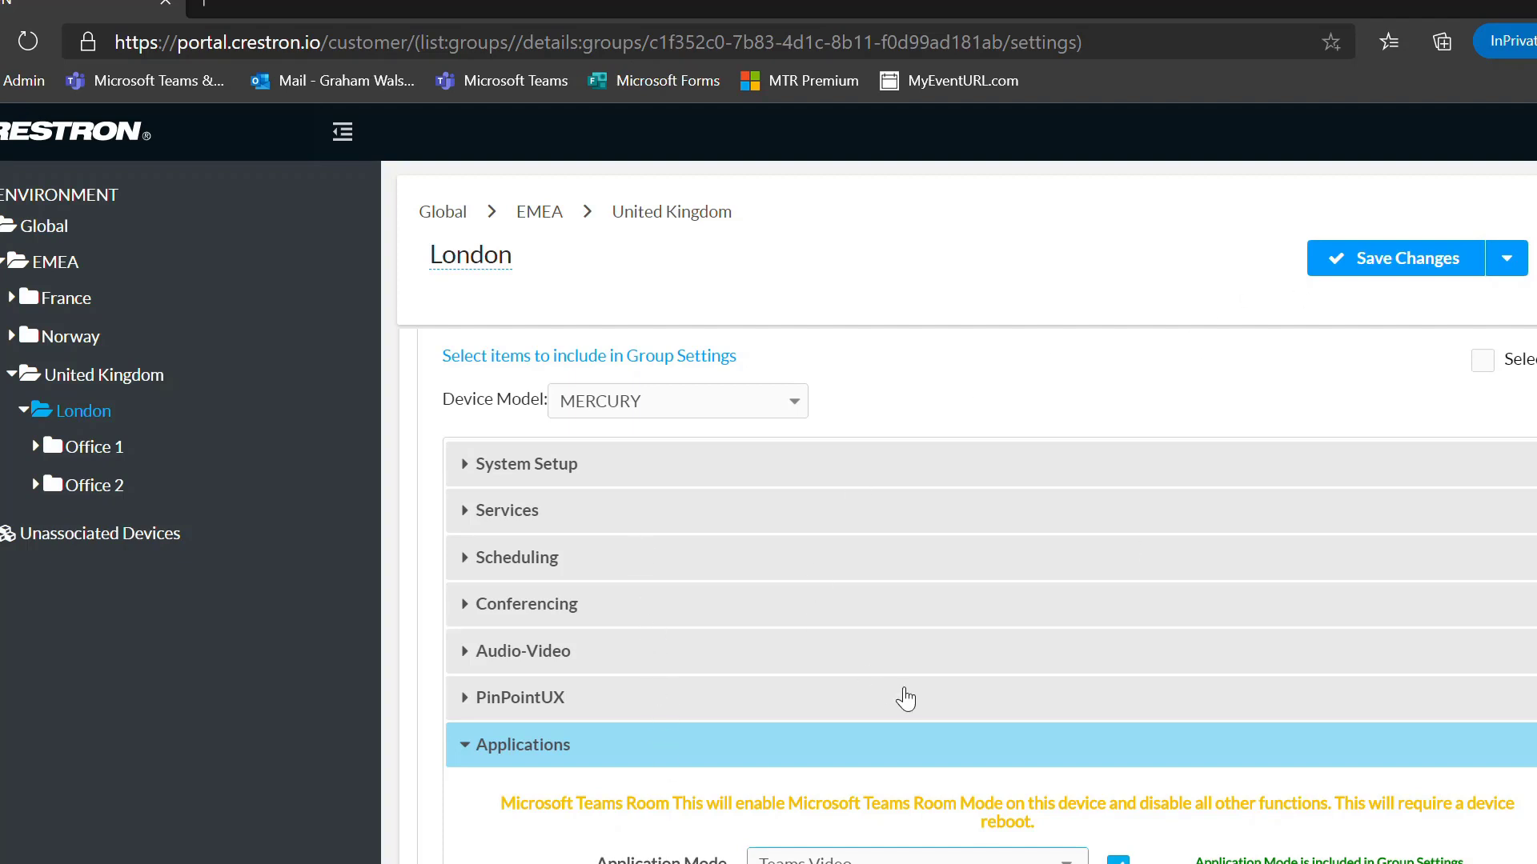
click(1341, 269)
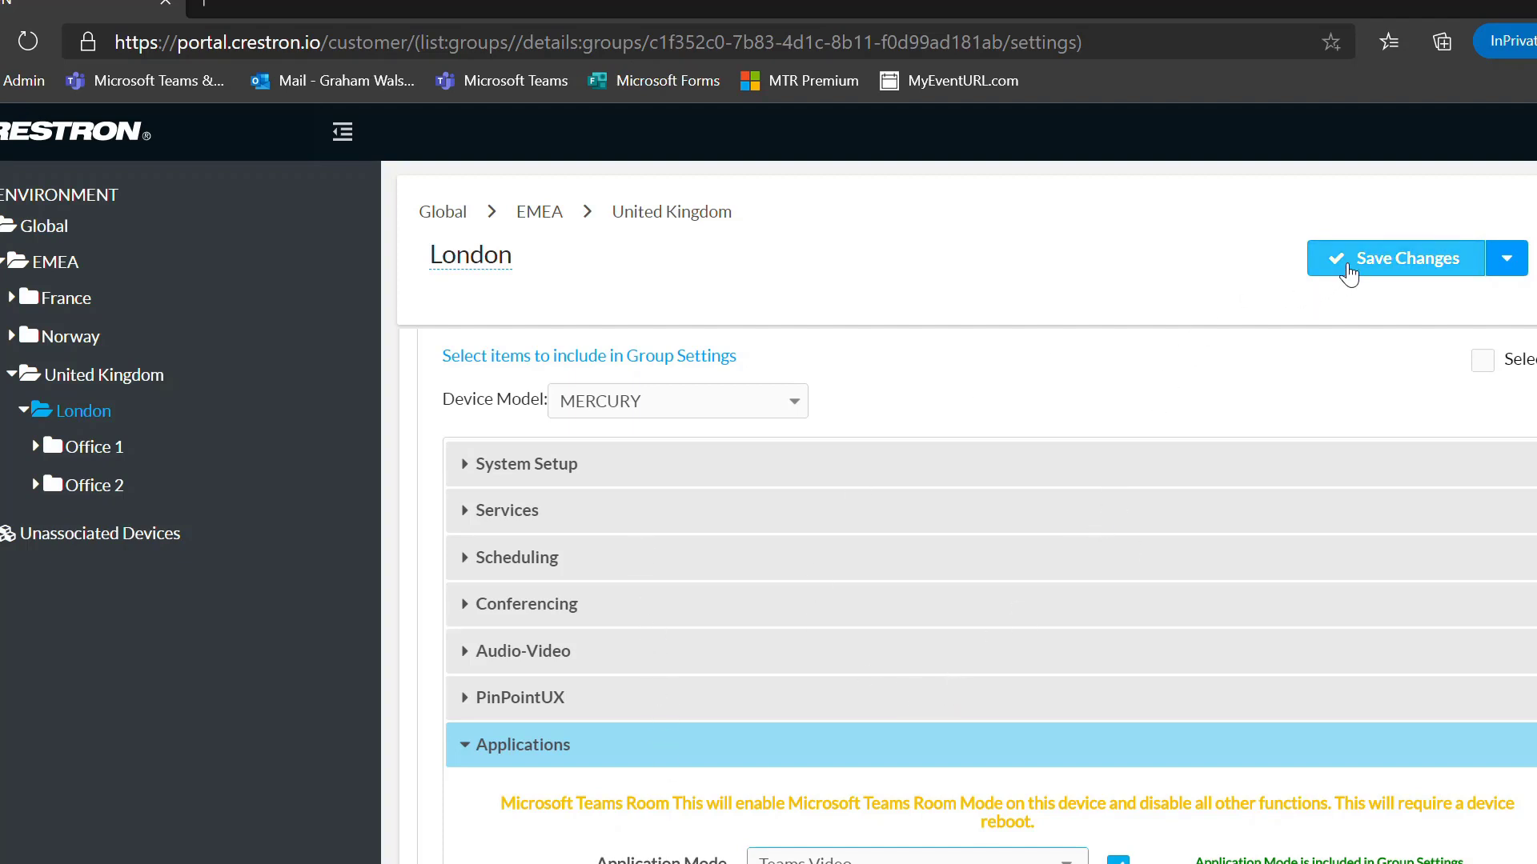